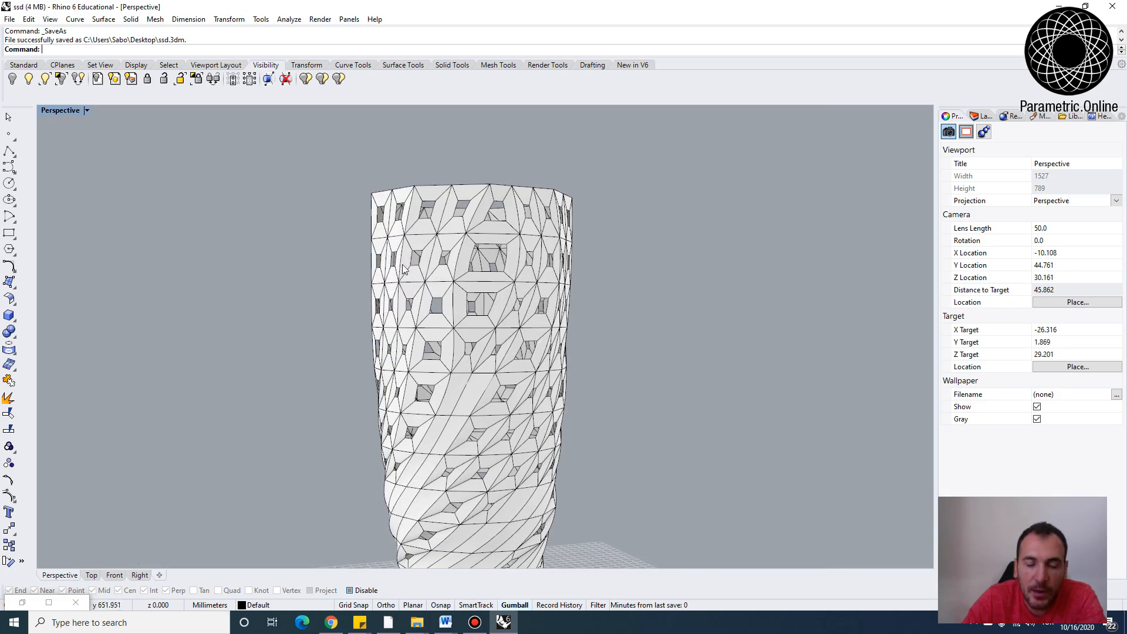
Orbit and zoom around the existing faceted vase model to examine its shape
{"action": "right_click_drag", "start_coordinate": [552, 334], "coordinate": [465, 351]}
{"action": "scroll", "coordinate": [433, 255], "scroll_direction": "down", "scroll_amount": 2}
{"action": "scroll", "coordinate": [434, 255], "scroll_direction": "down", "scroll_amount": 2}
{"action": "right_click_drag", "start_coordinate": [441, 258], "coordinate": [459, 376]}
{"action": "scroll", "coordinate": [470, 284], "scroll_direction": "down", "scroll_amount": 5}
{"action": "scroll", "coordinate": [459, 282], "scroll_direction": "up", "scroll_amount": 4}
{"action": "scroll", "coordinate": [446, 308], "scroll_direction": "down", "scroll_amount": 3}
{"action": "scroll", "coordinate": [459, 378], "scroll_direction": "up", "scroll_amount": 2}
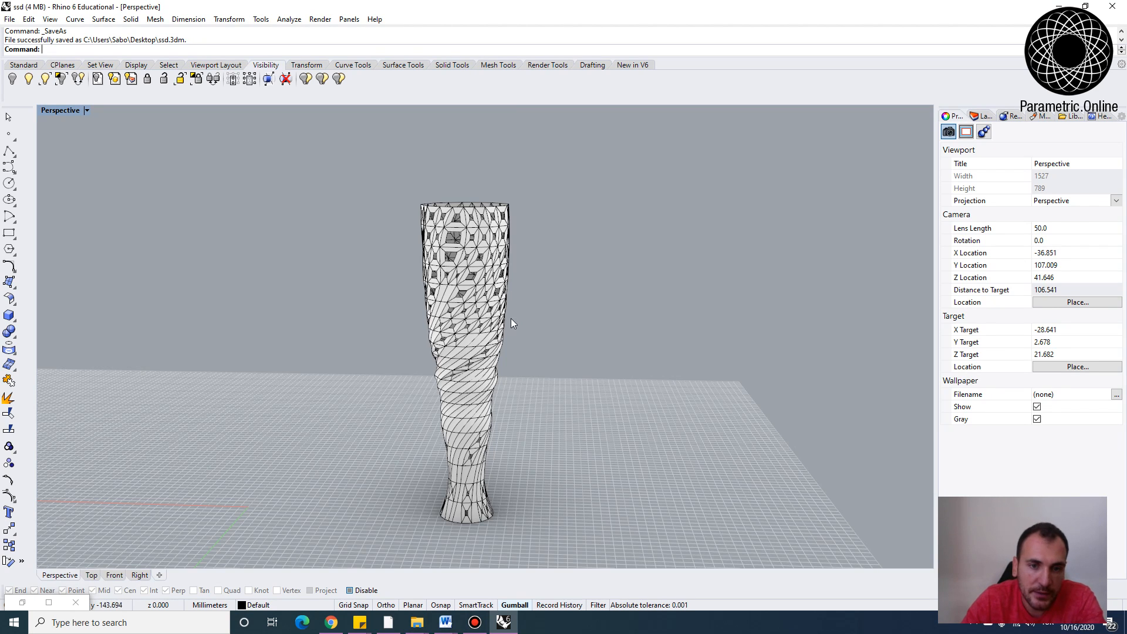
{"action": "scroll", "coordinate": [505, 242], "scroll_direction": "up", "scroll_amount": 2}
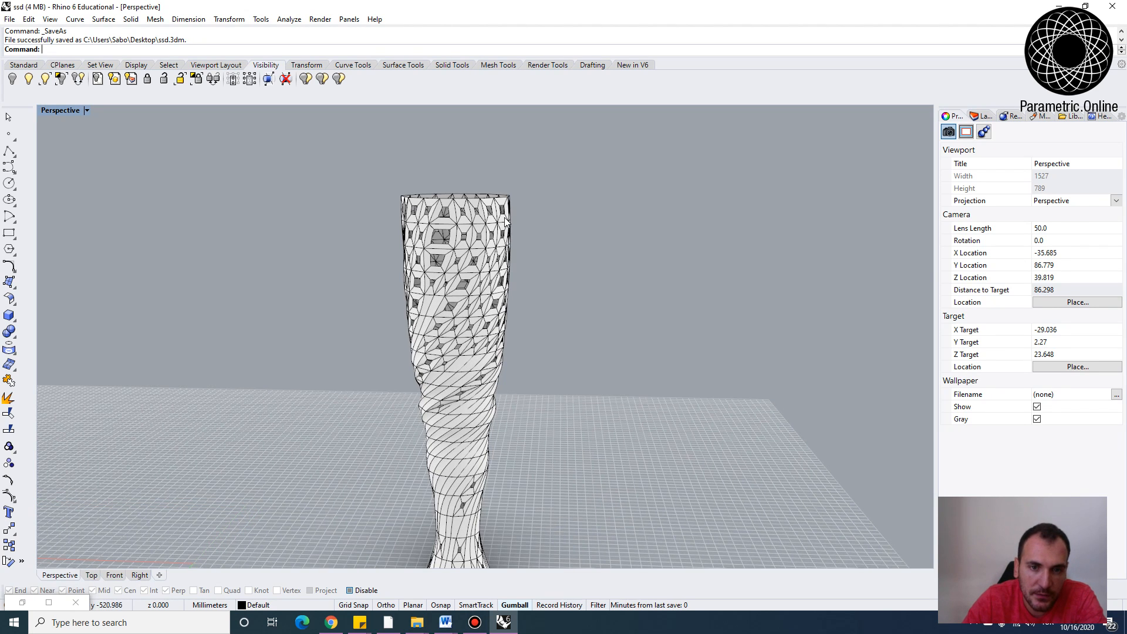
{"action": "scroll", "coordinate": [506, 221], "scroll_direction": "down", "scroll_amount": 4}
{"action": "scroll", "coordinate": [503, 222], "scroll_direction": "up", "scroll_amount": 2}
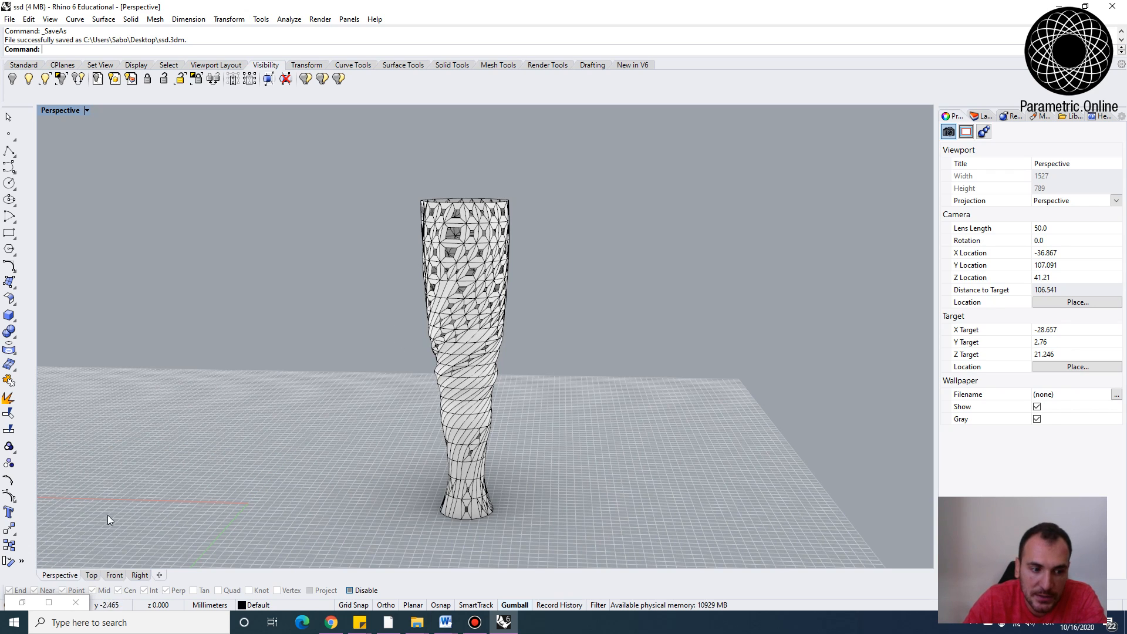
Open Grasshopper beside the viewport and hide the existing vase polysurface
{"action": "left_click", "coordinate": [21, 602]}
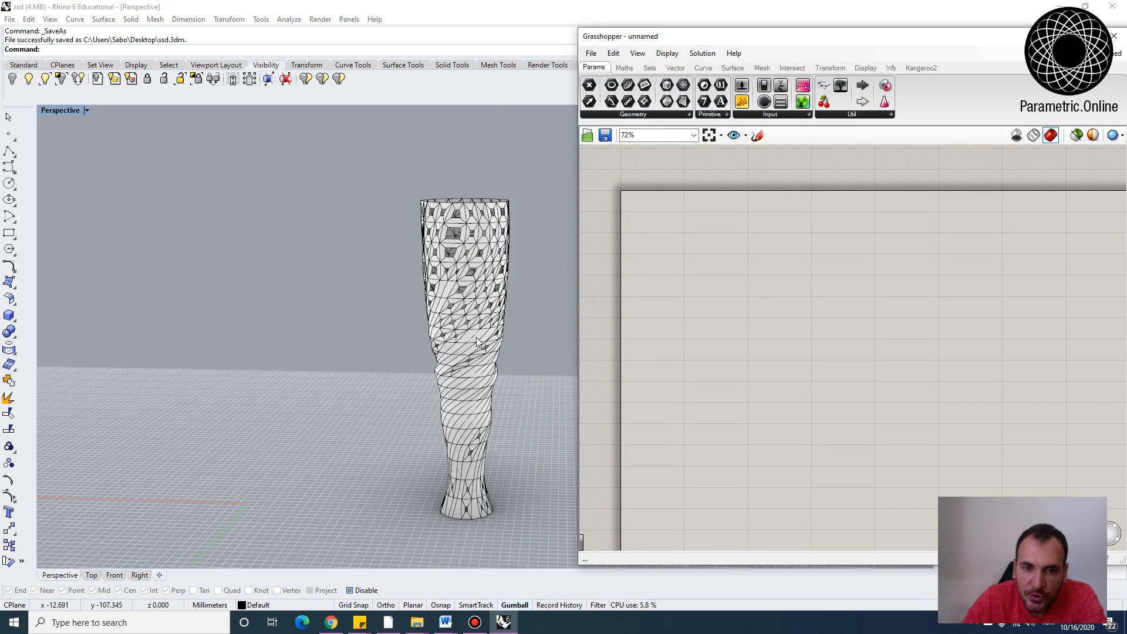
{"action": "scroll", "coordinate": [448, 347], "scroll_direction": "down", "scroll_amount": 4}
{"action": "left_click_drag", "start_coordinate": [526, 513], "coordinate": [325, 150]}
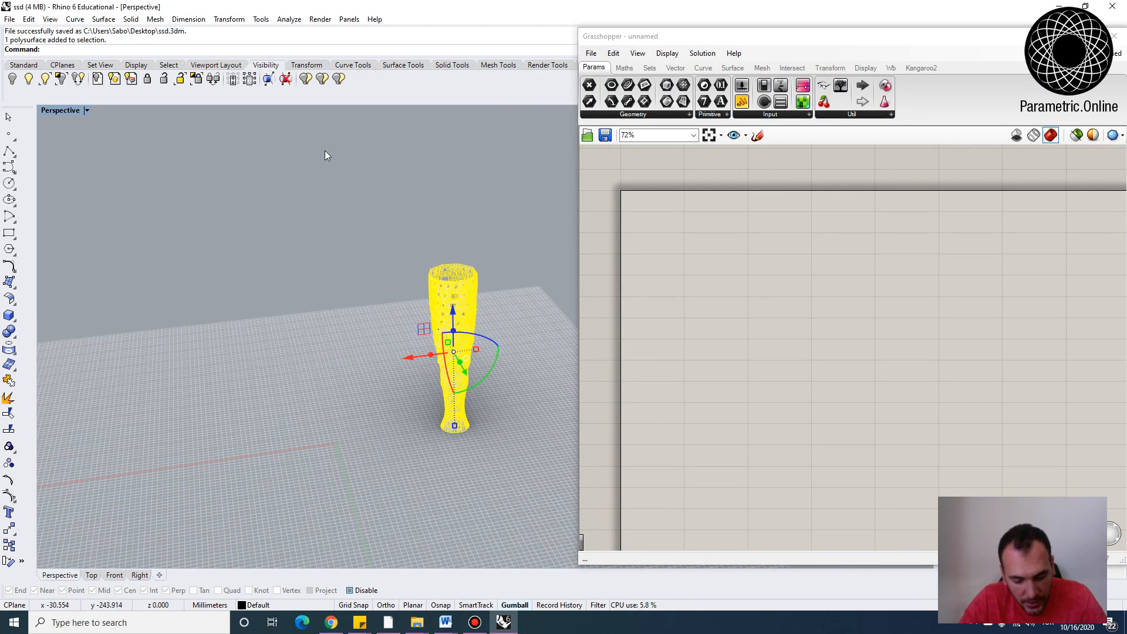
{"action": "type", "text": "Hide"}
{"action": "key", "text": "Return"}
Place a Series component on the Grasshopper canvas
{"action": "right_click_drag", "start_coordinate": [307, 300], "coordinate": [364, 423]}
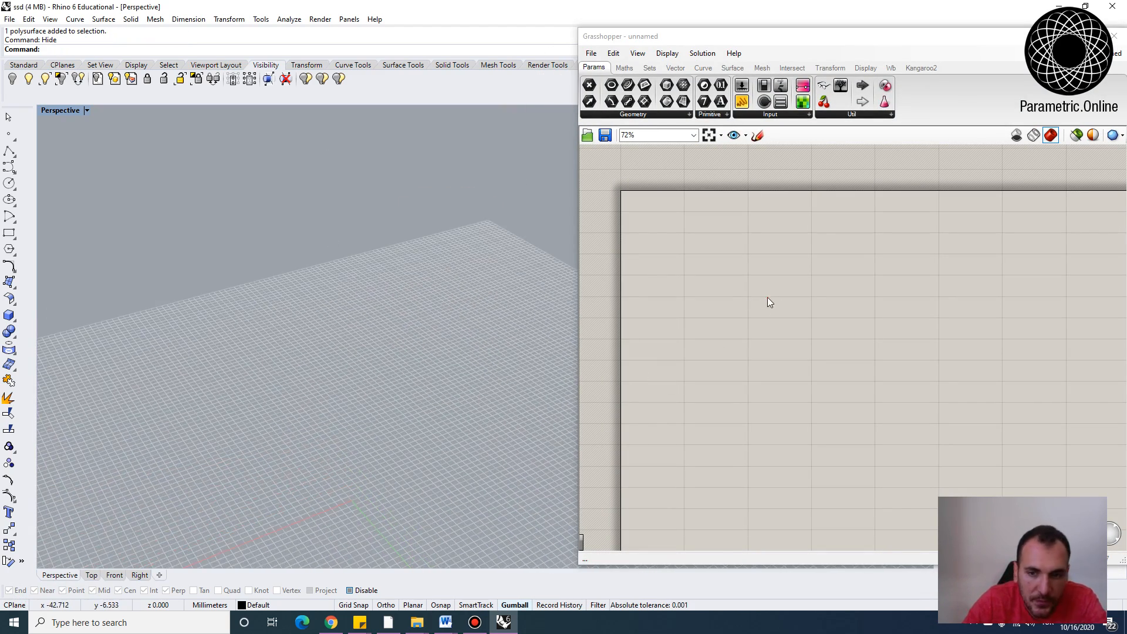
{"action": "double_click", "coordinate": [770, 302]}
{"action": "type", "text": "seri"}
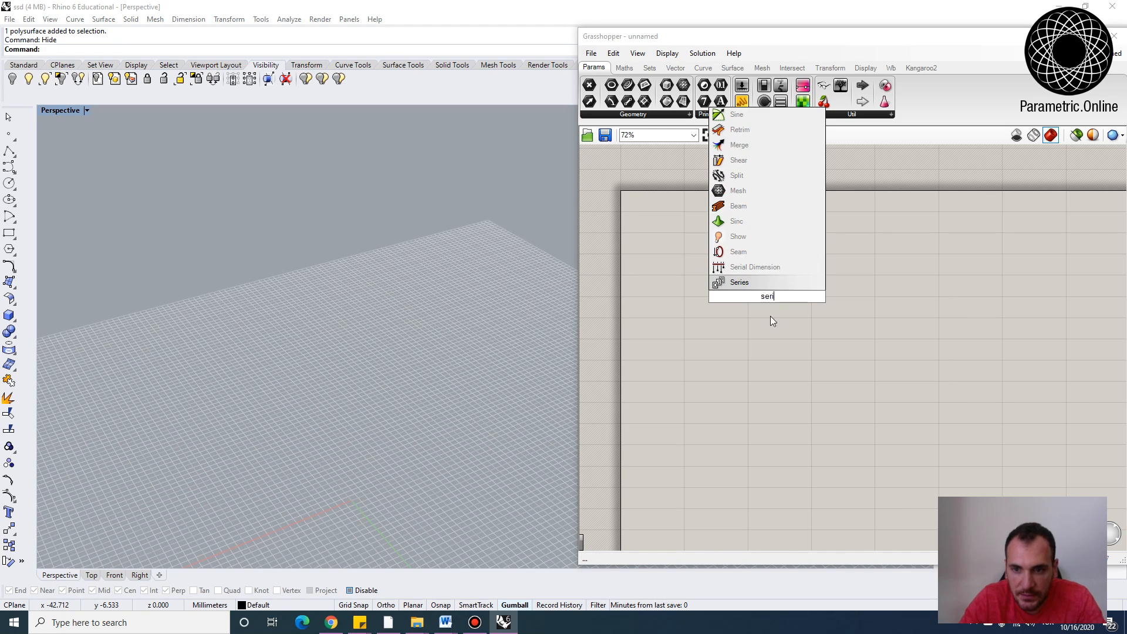
{"action": "left_click", "coordinate": [741, 283]}
{"action": "scroll", "coordinate": [774, 283], "scroll_direction": "up", "scroll_amount": 4}
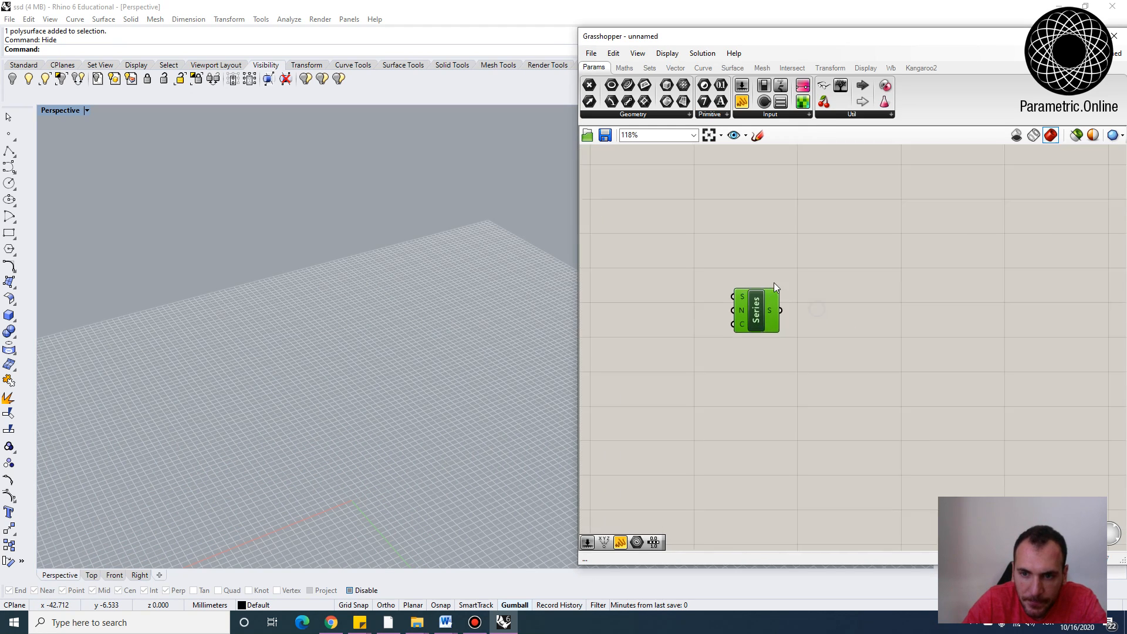
Add number sliders of 20 and 10 and connect them to the Series component's Count and Step inputs
{"action": "double_click", "coordinate": [667, 355]}
{"action": "type", "text": "20"}
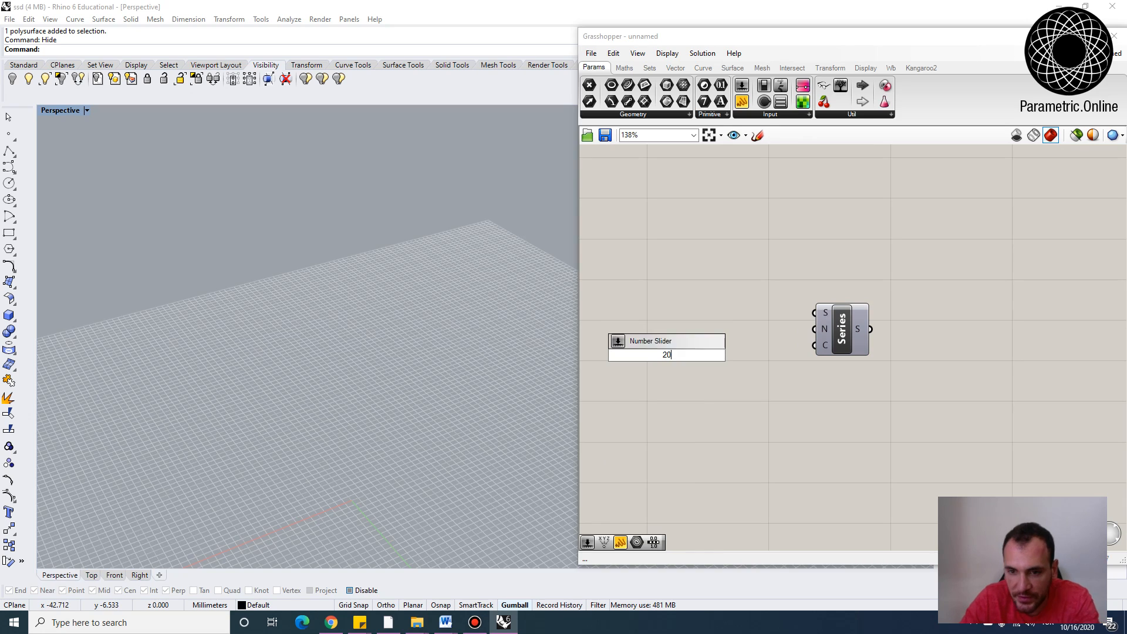
{"action": "key", "text": "Return"}
{"action": "double_click", "coordinate": [693, 323]}
{"action": "type", "text": "10"}
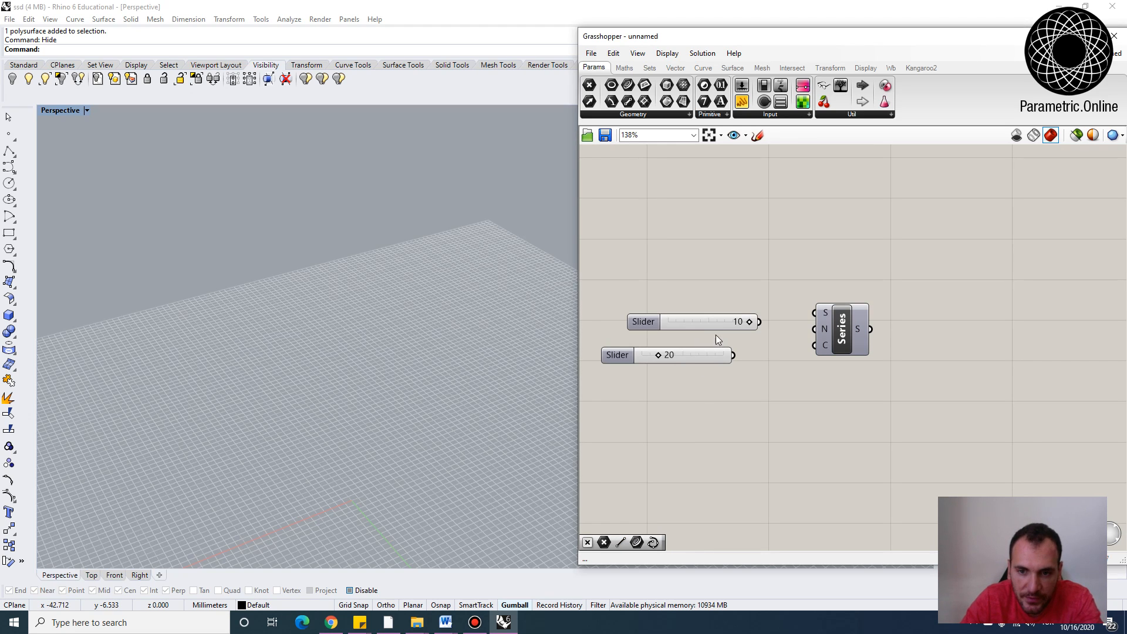
{"action": "key", "text": "Return"}
{"action": "left_click_drag", "start_coordinate": [841, 330], "coordinate": [804, 326]}
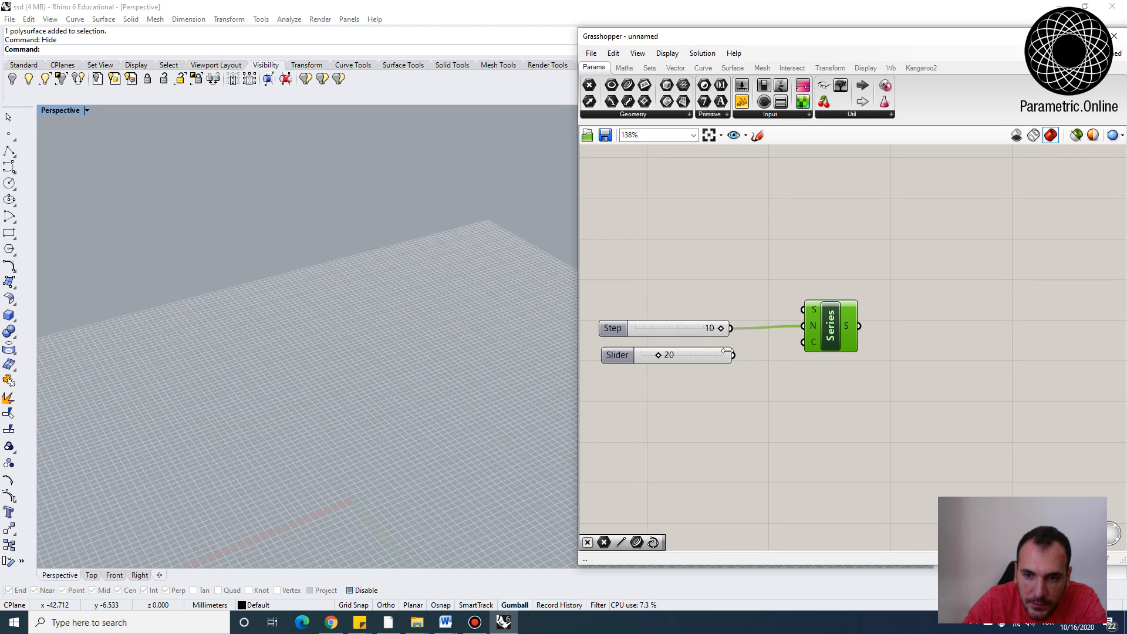
{"action": "right_click_drag", "start_coordinate": [930, 334], "coordinate": [866, 333]}
Add a Construct Point component and feed the Series output into its Z input
{"action": "double_click", "coordinate": [867, 333]}
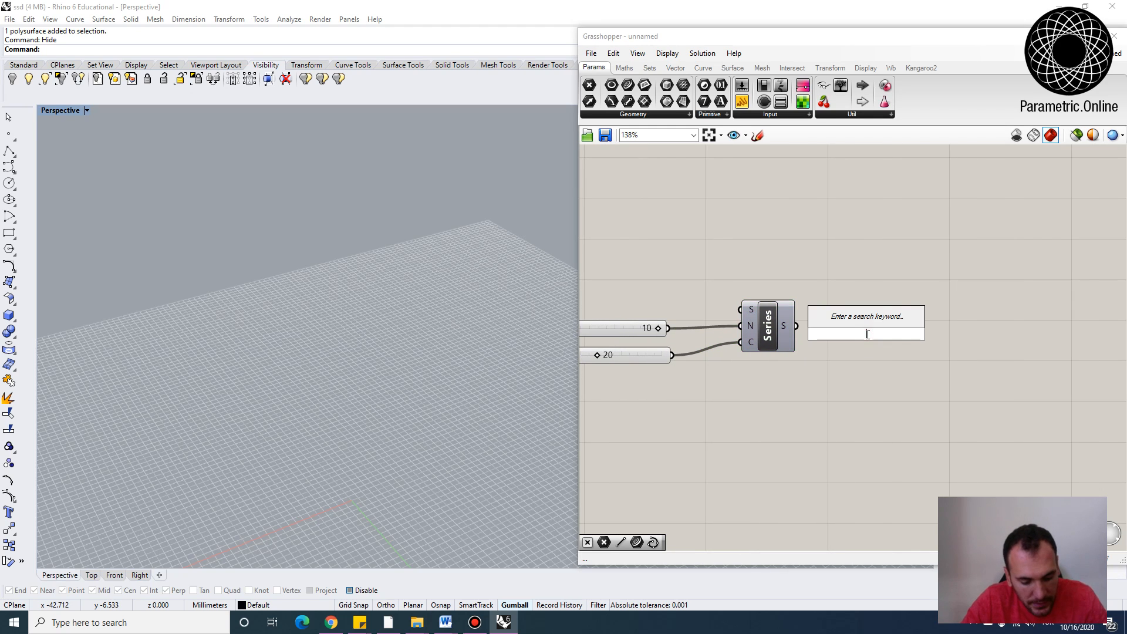
{"action": "type", "text": "xyz"}
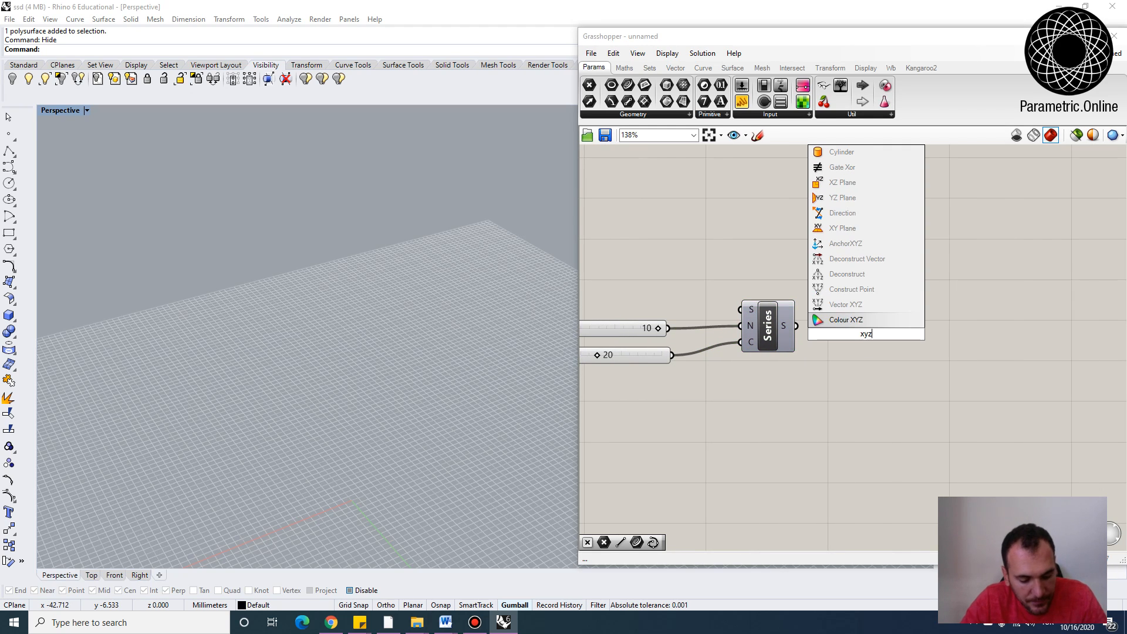
{"action": "left_click", "coordinate": [847, 289]}
{"action": "left_click_drag", "start_coordinate": [865, 323], "coordinate": [891, 291]}
{"action": "left_click_drag", "start_coordinate": [797, 326], "coordinate": [864, 319]}
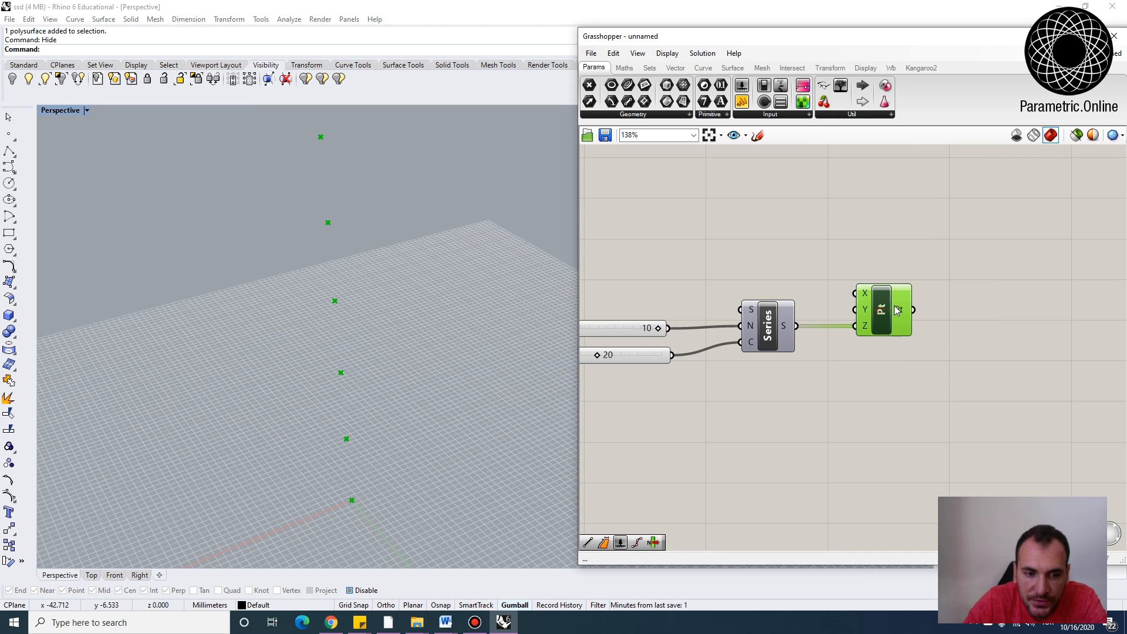
Set the Count slider to 10 and the Step slider to 5
{"action": "right_click_drag", "start_coordinate": [417, 402], "coordinate": [352, 431]}
{"action": "scroll", "coordinate": [704, 380], "scroll_direction": "up", "scroll_amount": 3}
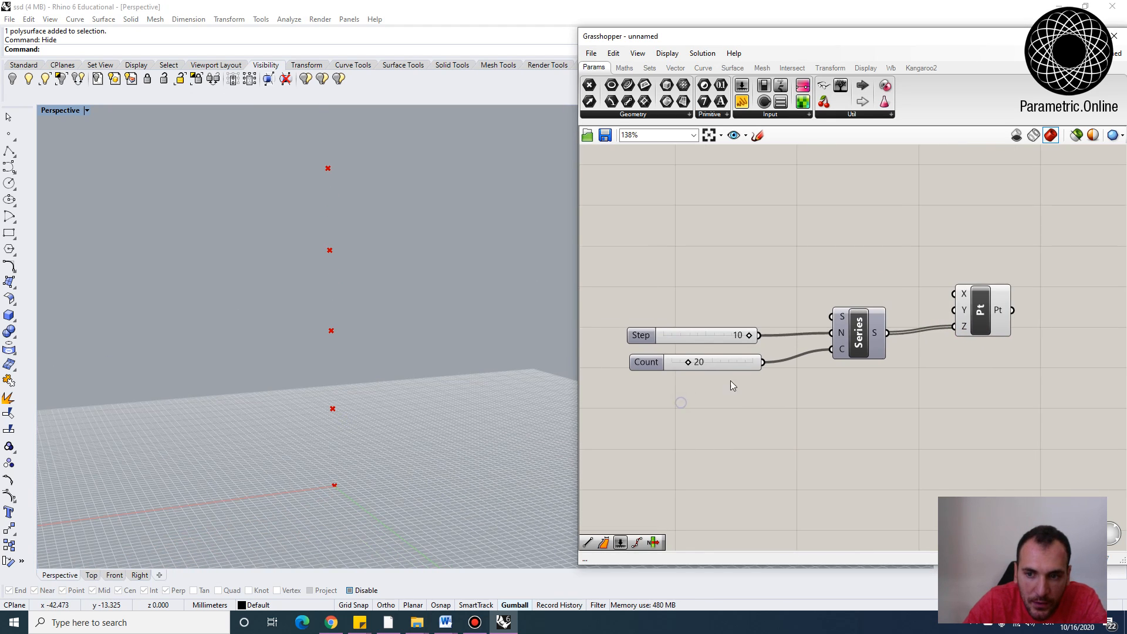
{"action": "left_click_drag", "start_coordinate": [676, 371], "coordinate": [663, 372]}
{"action": "double_click", "coordinate": [708, 336]}
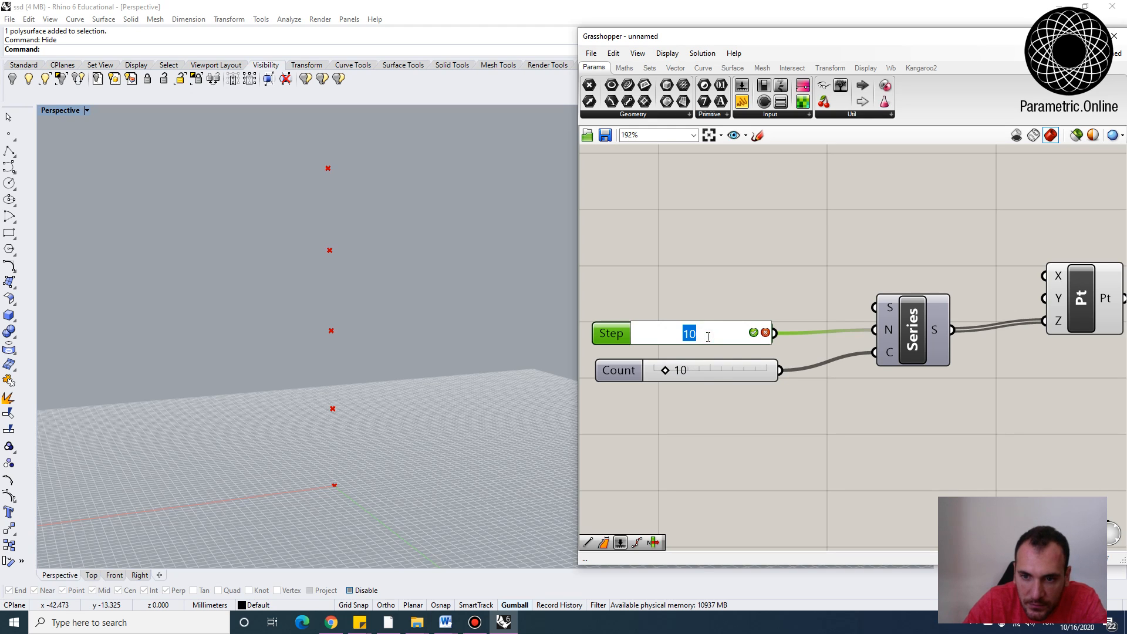
{"action": "left_click", "coordinate": [722, 422]}
{"action": "double_click", "coordinate": [720, 341]}
{"action": "type", "text": "5"}
{"action": "key", "text": "Return"}
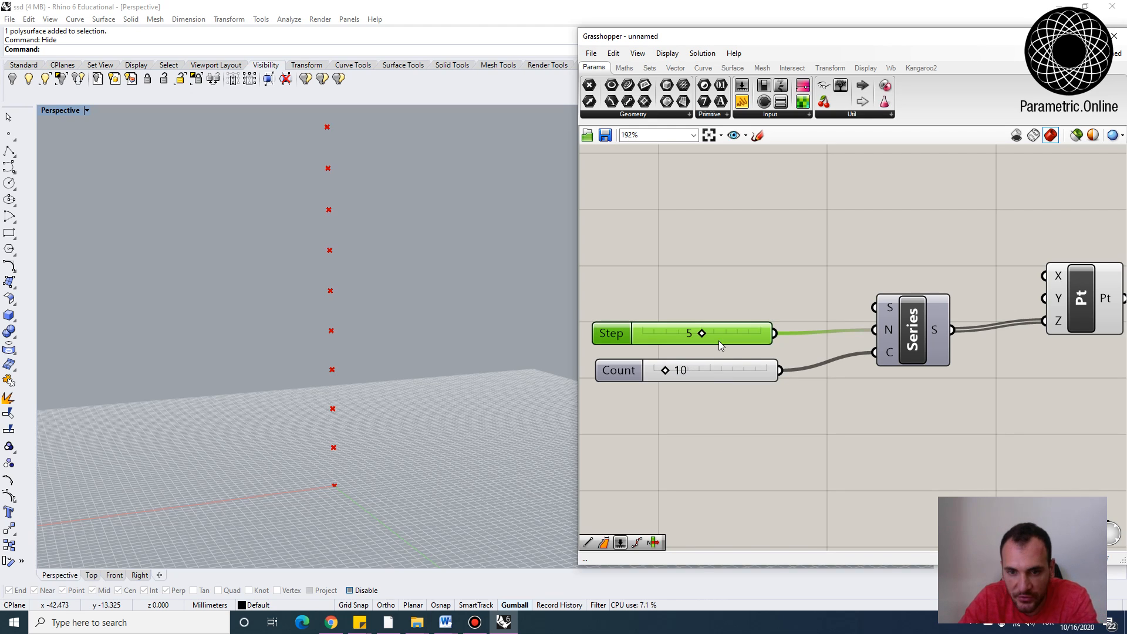
Add a Polygon component and connect the constructed points to its plane input
{"action": "right_click_drag", "start_coordinate": [305, 376], "coordinate": [416, 390]}
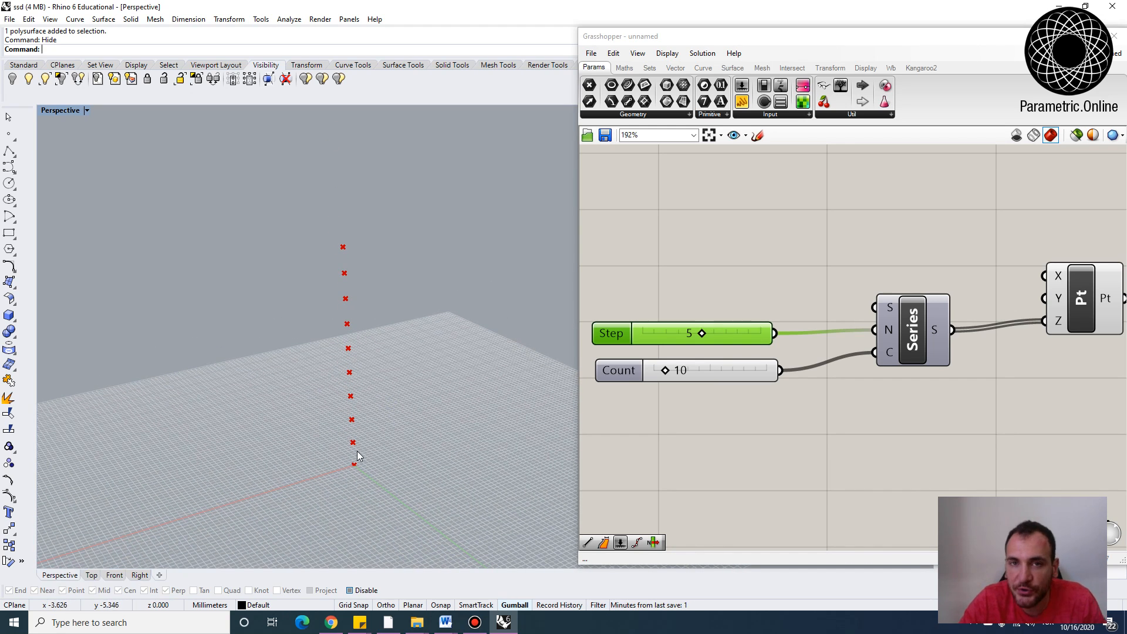
{"action": "left_click", "coordinate": [800, 264]}
{"action": "scroll", "coordinate": [808, 265], "scroll_direction": "down", "scroll_amount": 2}
{"action": "right_click_drag", "start_coordinate": [1099, 260], "coordinate": [963, 272]}
{"action": "scroll", "coordinate": [875, 298], "scroll_direction": "up", "scroll_amount": 1}
{"action": "left_click_drag", "start_coordinate": [859, 306], "coordinate": [835, 314]}
{"action": "double_click", "coordinate": [933, 328]}
{"action": "type", "text": "poly"}
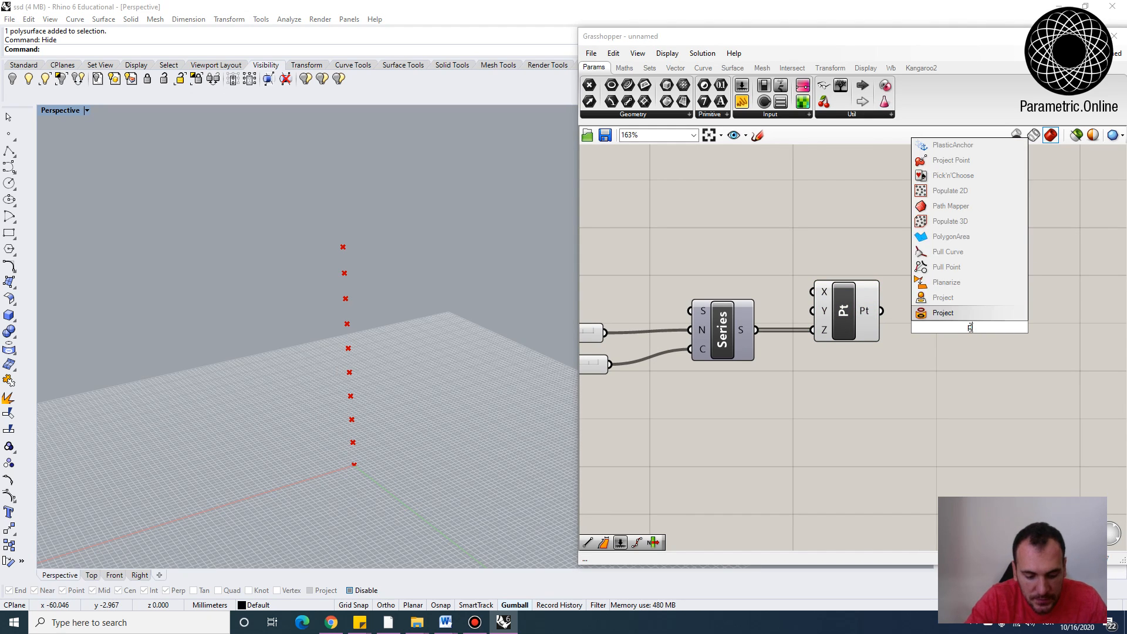
{"action": "left_click", "coordinate": [944, 297]}
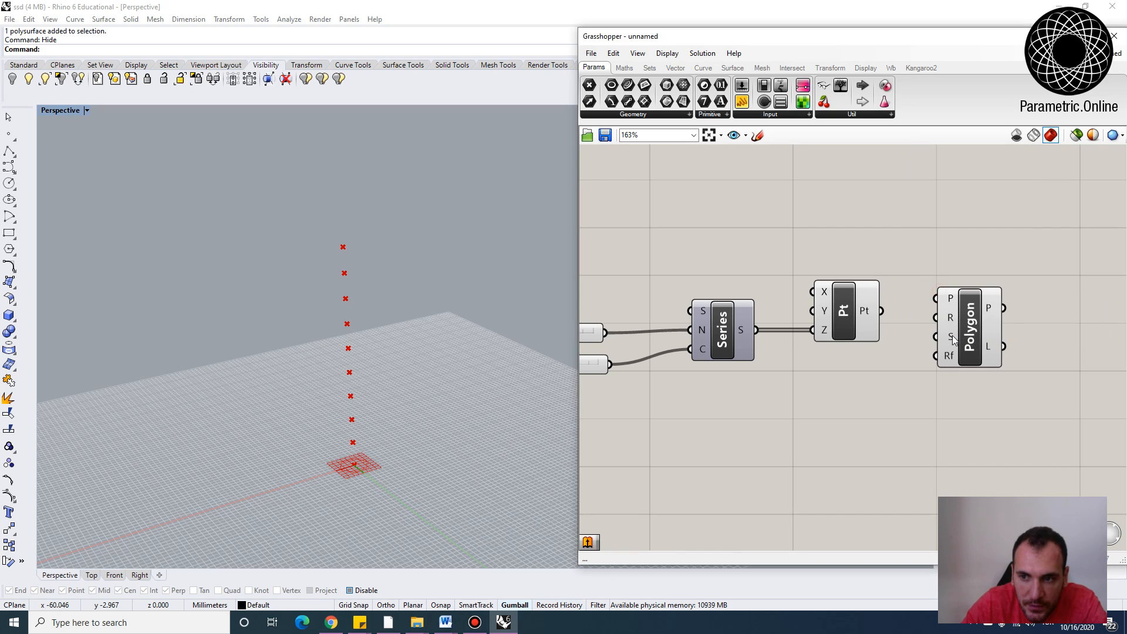
{"action": "left_click_drag", "start_coordinate": [881, 311], "coordinate": [966, 299]}
{"action": "left_click_drag", "start_coordinate": [992, 319], "coordinate": [1030, 327]}
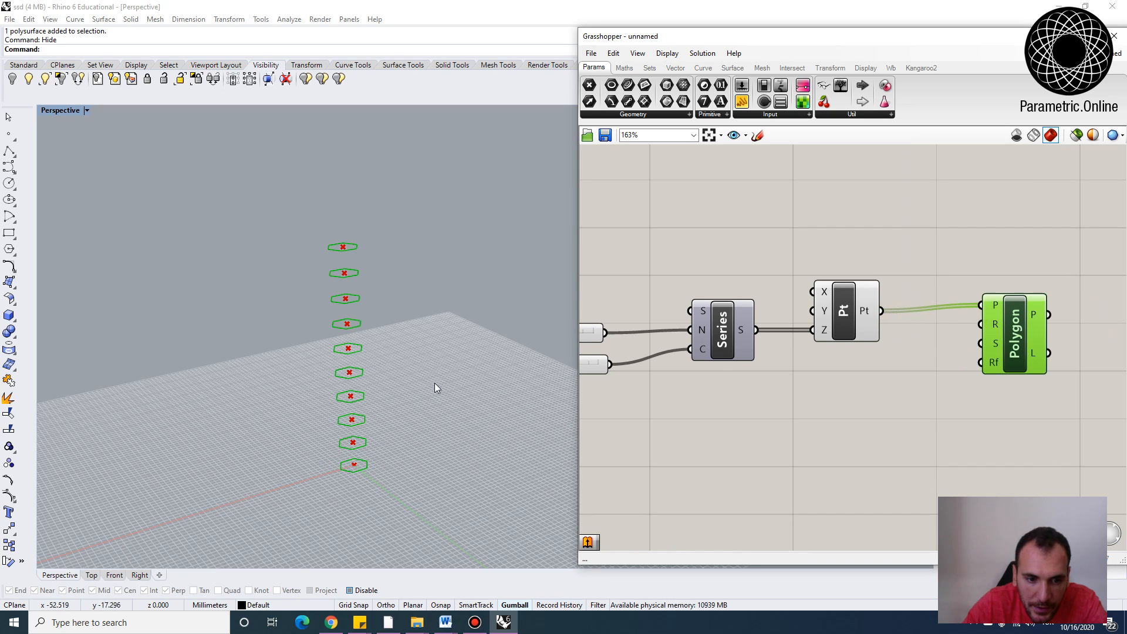
{"action": "left_click", "coordinate": [873, 408]}
Inspect the Polygon component's Radius, Segments and fillet input descriptions
{"action": "right_click_drag", "start_coordinate": [1034, 319], "coordinate": [958, 330]}
{"action": "scroll", "coordinate": [928, 337], "scroll_direction": "up", "scroll_amount": 1}
{"action": "scroll", "coordinate": [927, 339], "scroll_direction": "up", "scroll_amount": 1}
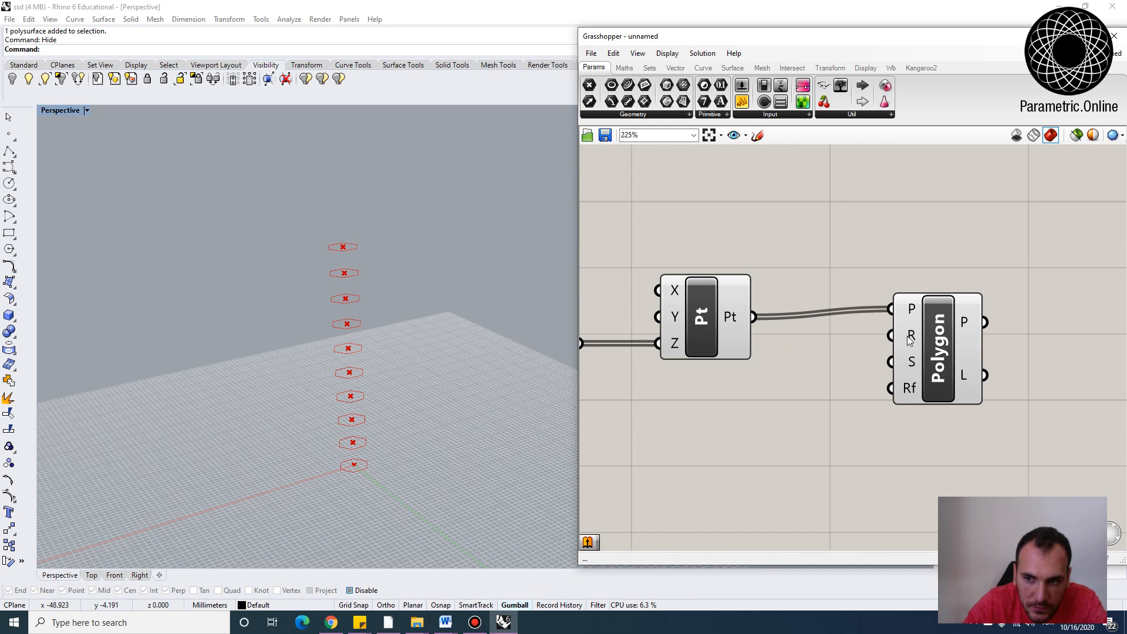
{"action": "mouse_move", "coordinate": [909, 340]}
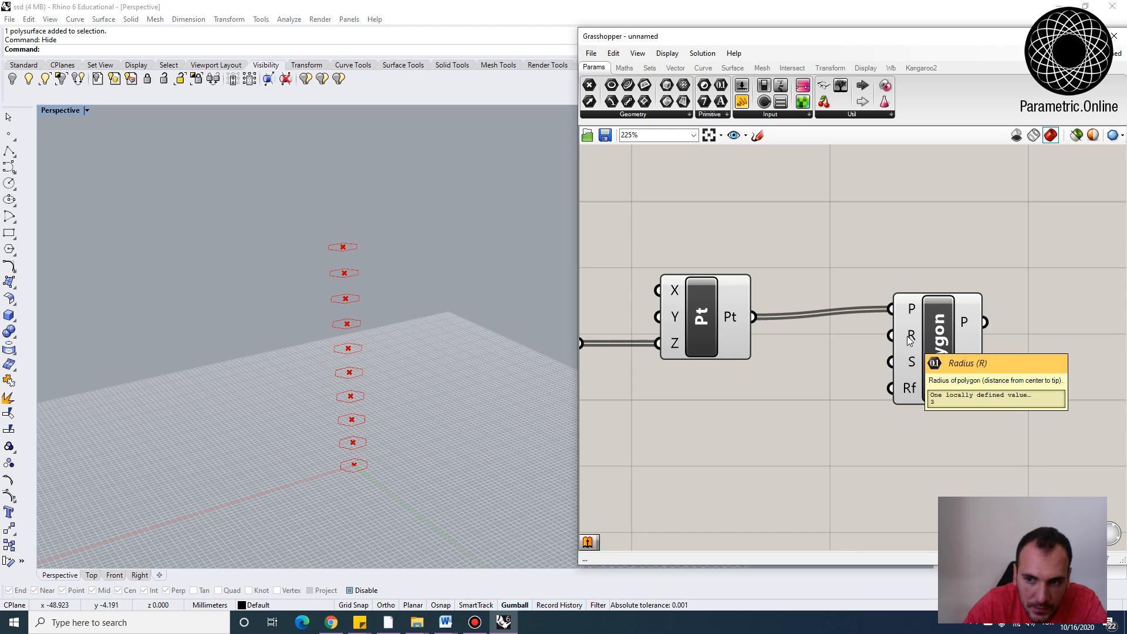
{"action": "mouse_move", "coordinate": [908, 373]}
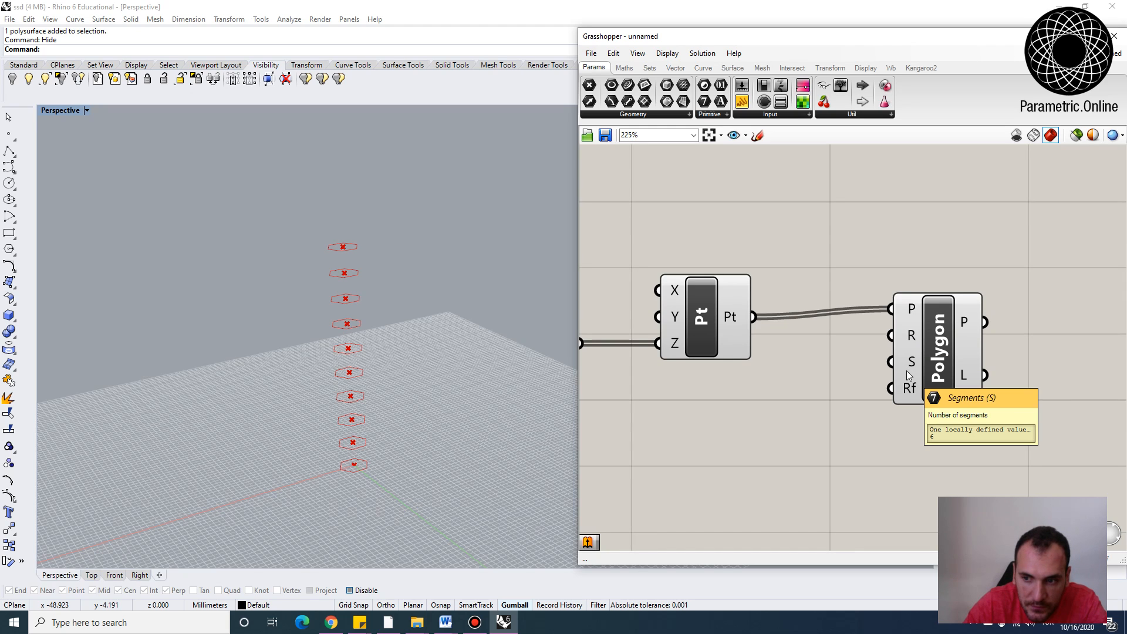
{"action": "right_click_drag", "start_coordinate": [304, 316], "coordinate": [312, 356]}
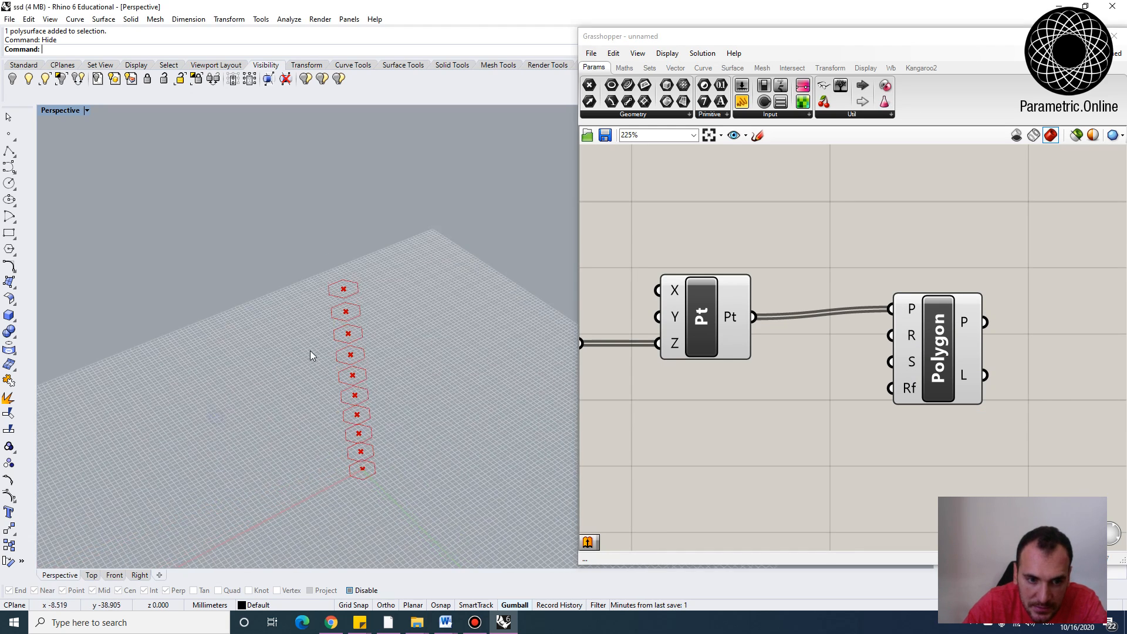
{"action": "scroll", "coordinate": [312, 356], "scroll_direction": "up", "scroll_amount": 2}
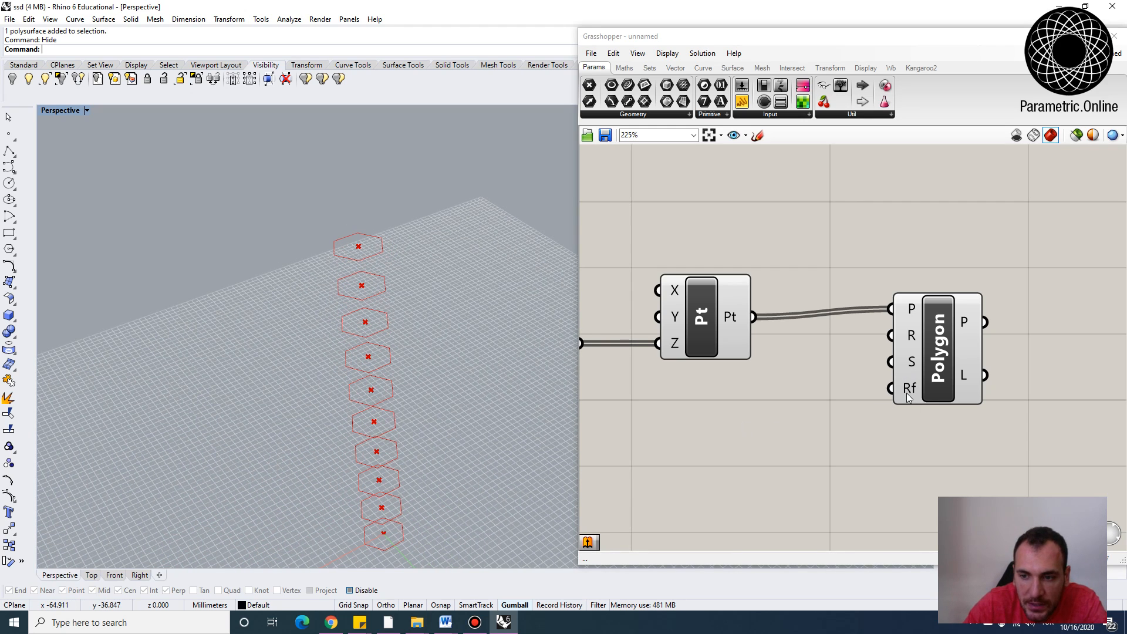
{"action": "mouse_move", "coordinate": [908, 397]}
Rearrange the Point and Polygon components on the canvas
{"action": "right_click_drag", "start_coordinate": [462, 454], "coordinate": [420, 447]}
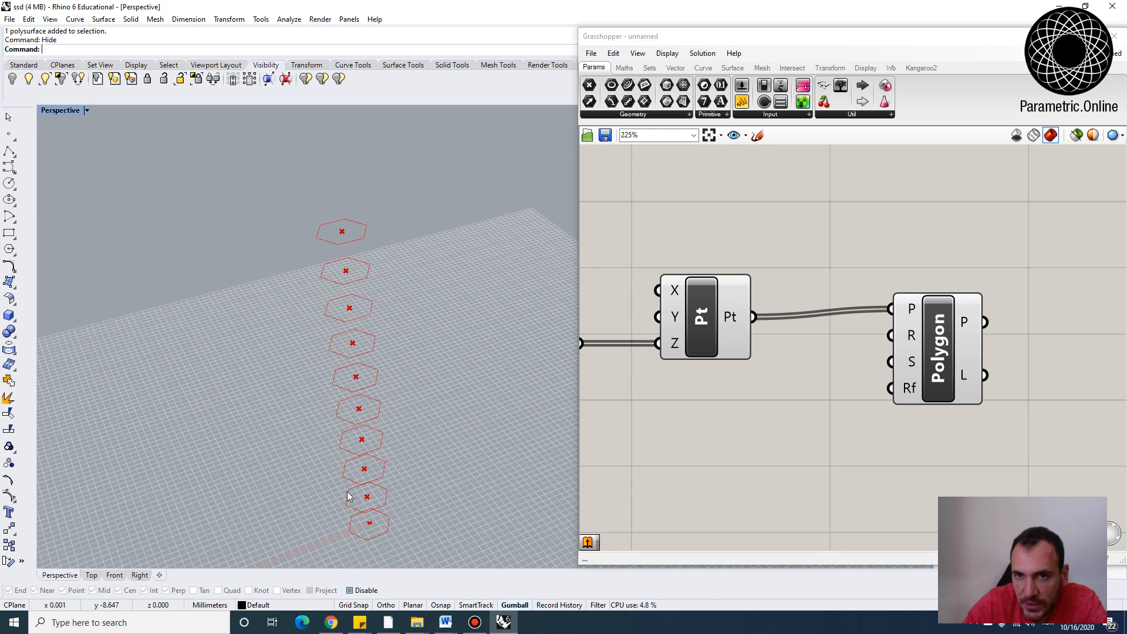
{"action": "left_click_drag", "start_coordinate": [723, 333], "coordinate": [721, 325]}
{"action": "left_click_drag", "start_coordinate": [937, 334], "coordinate": [936, 341]}
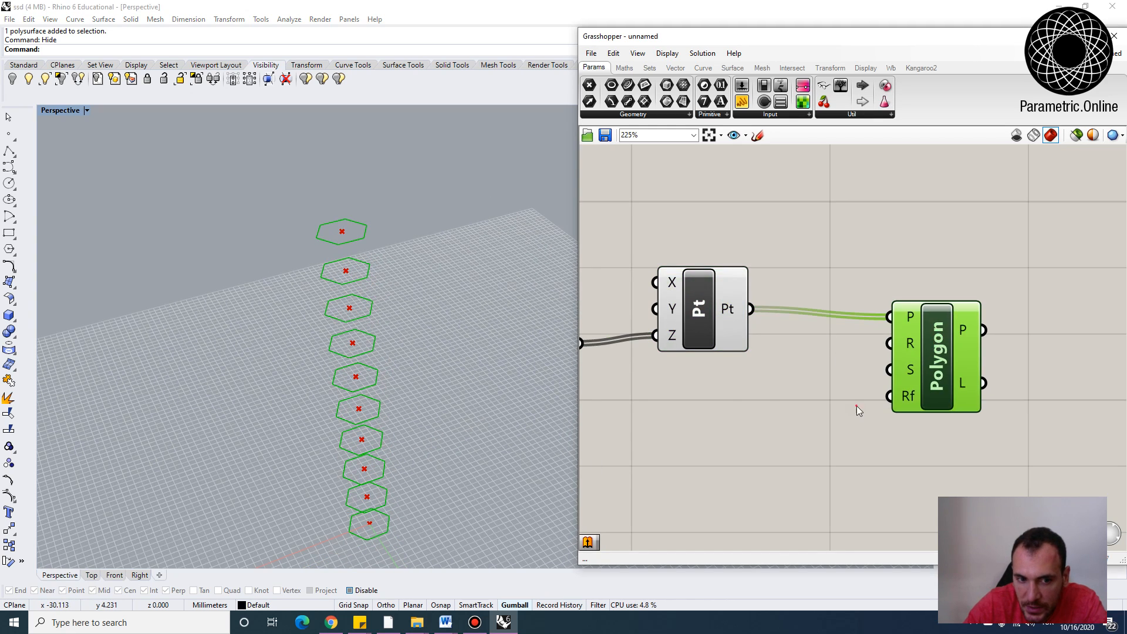
{"action": "left_click", "coordinate": [857, 406]}
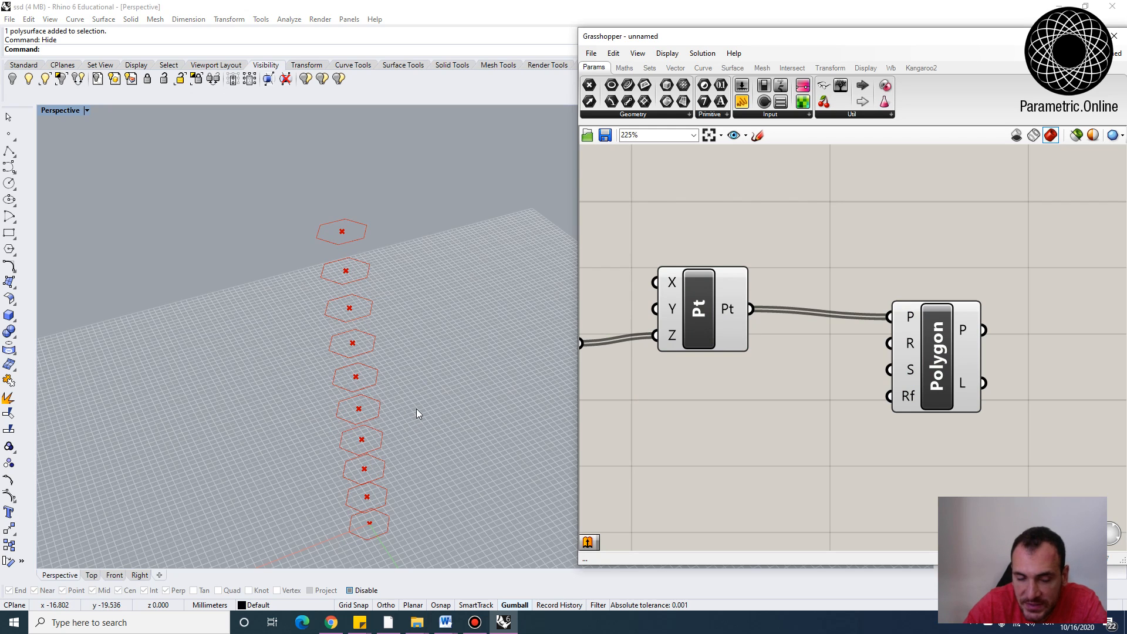
{"action": "left_click", "coordinate": [701, 323]}
{"action": "scroll", "coordinate": [702, 323], "scroll_direction": "down", "scroll_amount": 2}
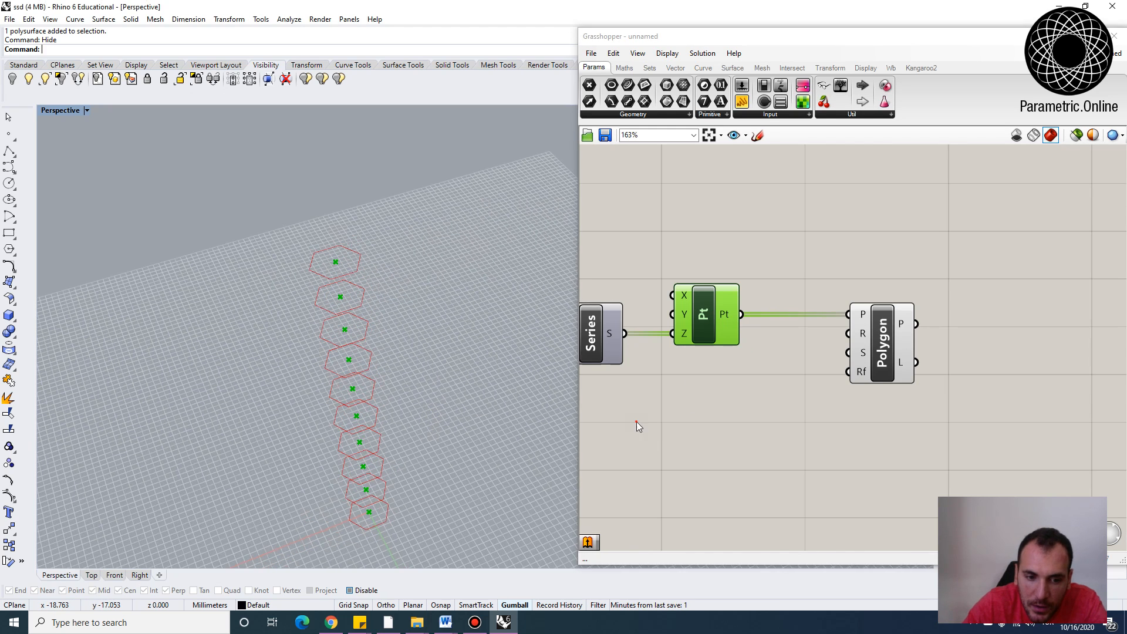
{"action": "left_click", "coordinate": [636, 422]}
{"action": "left_click_drag", "start_coordinate": [890, 344], "coordinate": [910, 344]}
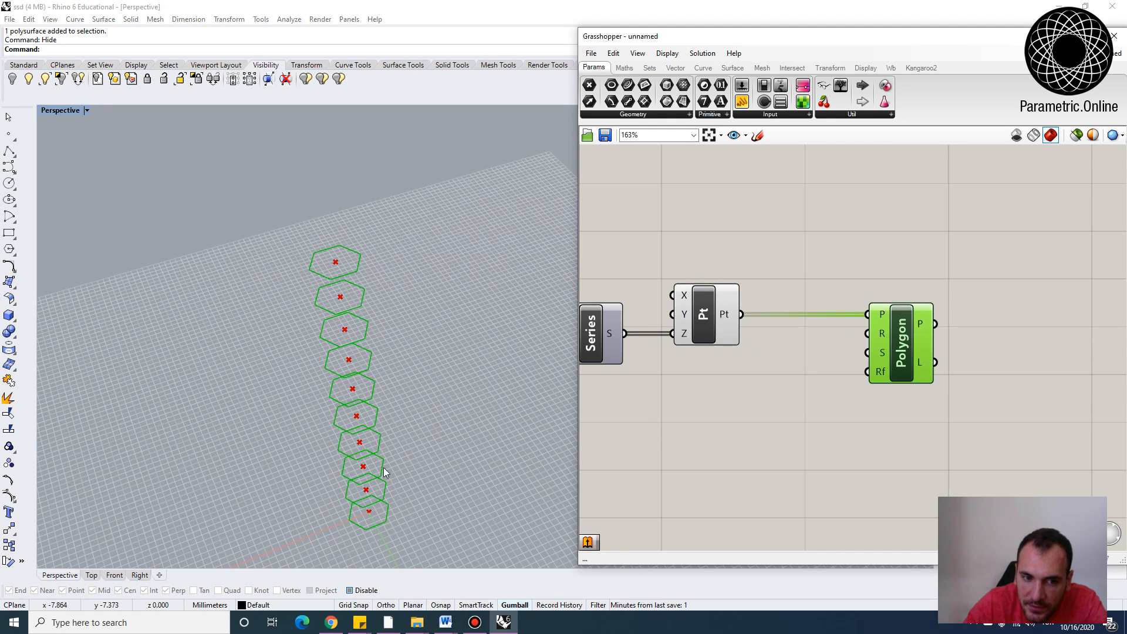
{"action": "right_click_drag", "start_coordinate": [382, 469], "coordinate": [367, 439]}
{"action": "left_click", "coordinate": [853, 420]}
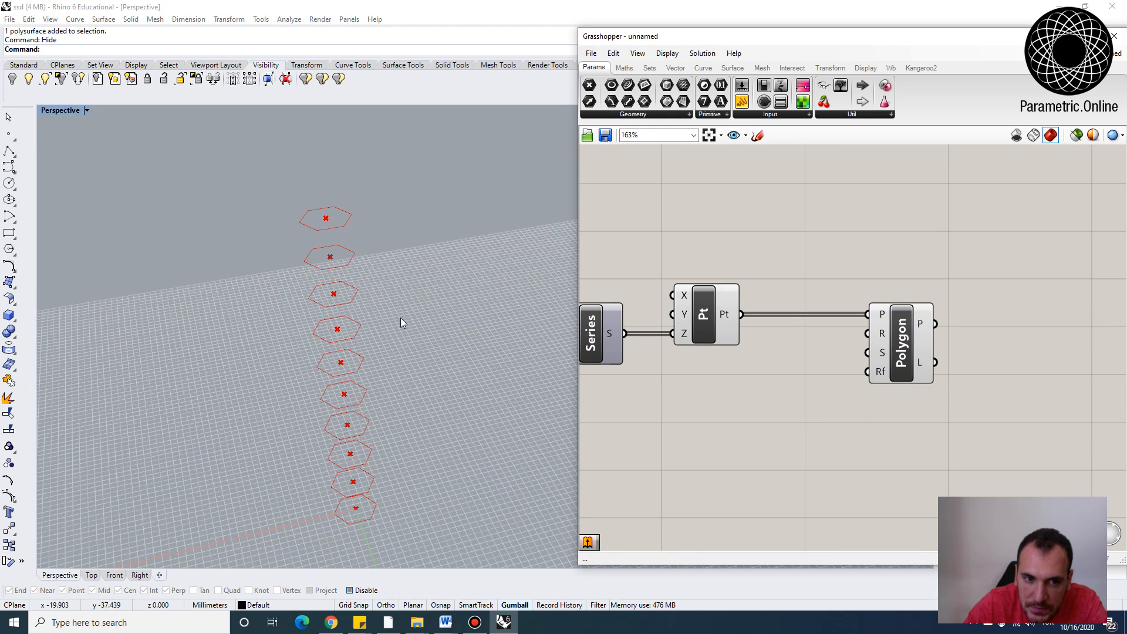
Add sliders of 10 and connect them to the Polygon's Radius and Segments inputs
{"action": "double_click", "coordinate": [706, 390]}
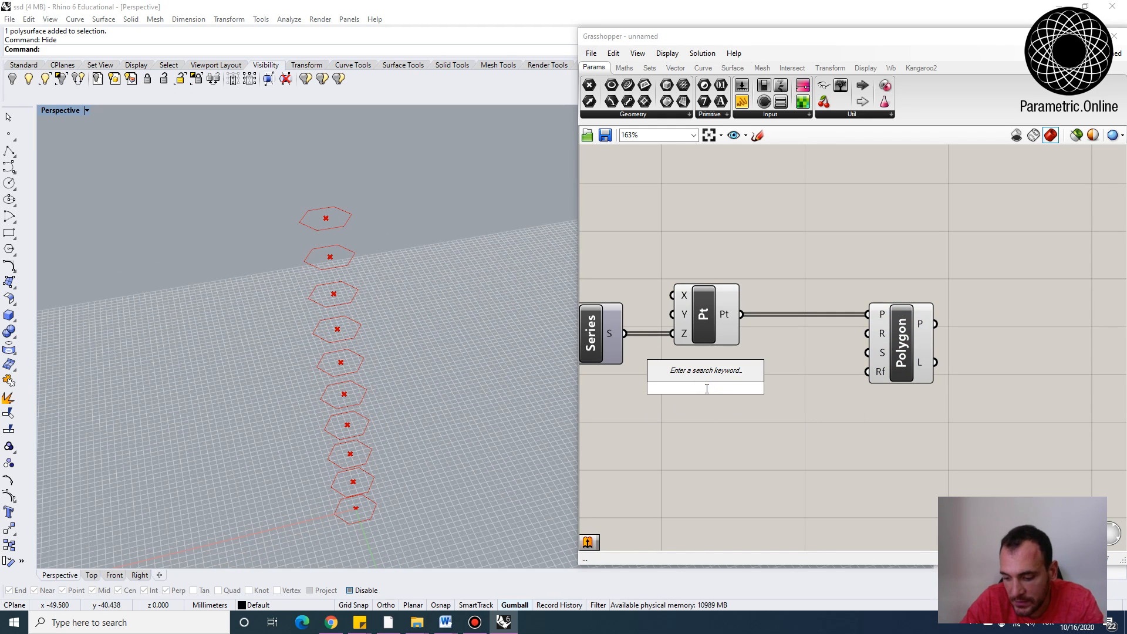
{"action": "type", "text": "10"}
{"action": "key", "text": "Return"}
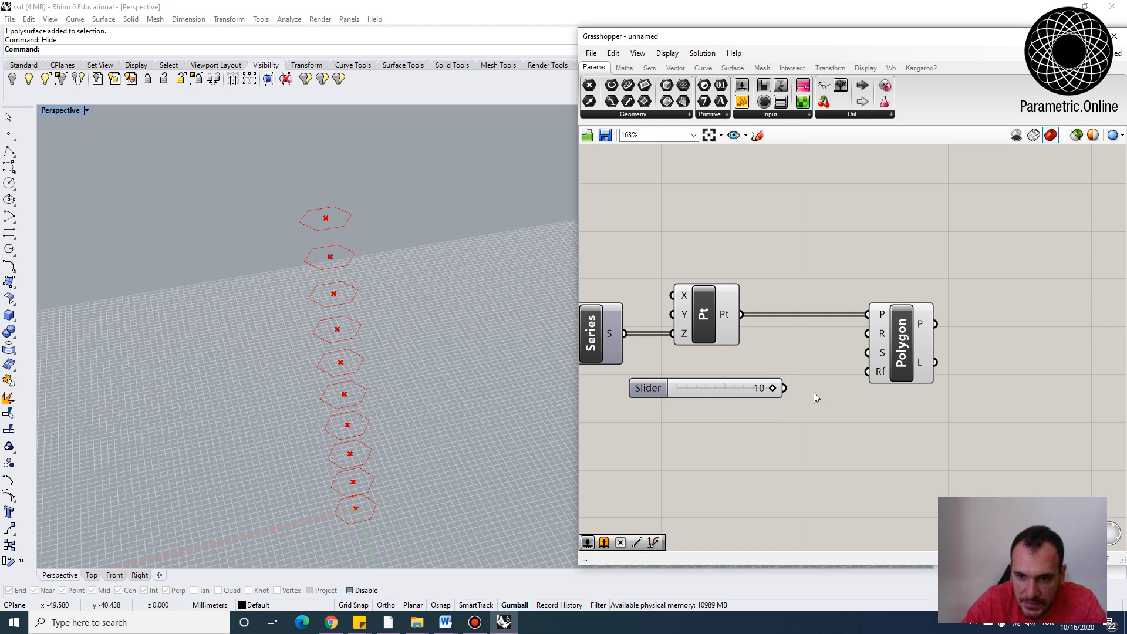
{"action": "left_click_drag", "start_coordinate": [785, 388], "coordinate": [868, 329]}
{"action": "left_click_drag", "start_coordinate": [770, 394], "coordinate": [904, 359]}
{"action": "key", "text": "ctrl+c"}
{"action": "key", "text": "ctrl+v"}
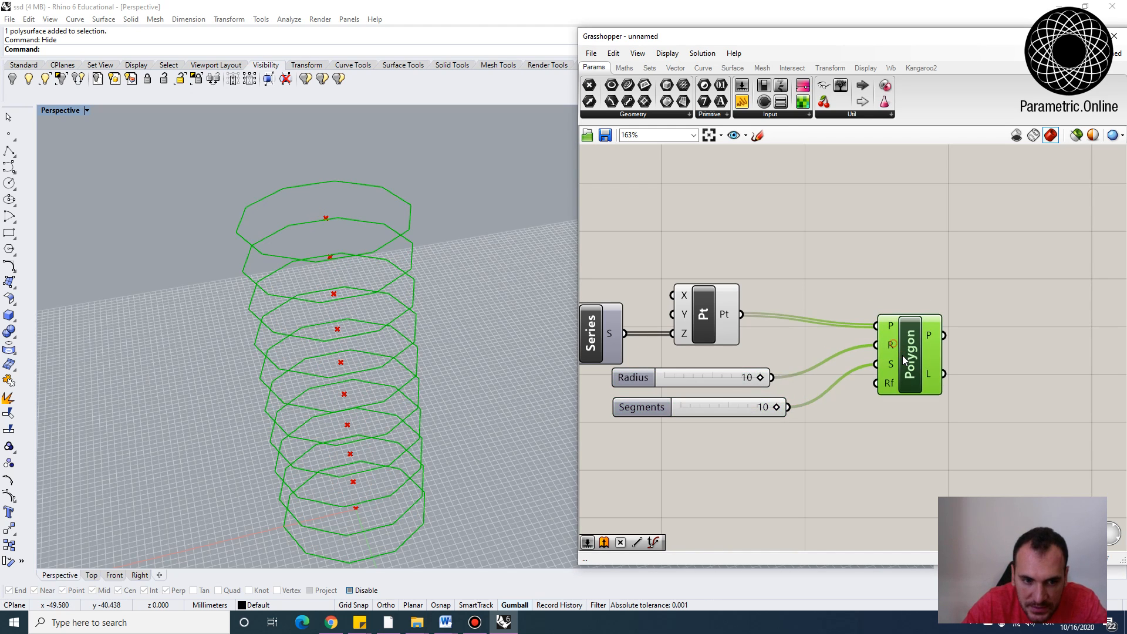
Set the polygon radius to 5 and loft the stacked polygons into a surface with a Loft component
{"action": "left_click_drag", "start_coordinate": [761, 379], "coordinate": [710, 379]}
{"action": "right_click_drag", "start_coordinate": [1029, 363], "coordinate": [933, 371]}
{"action": "double_click", "coordinate": [934, 372]}
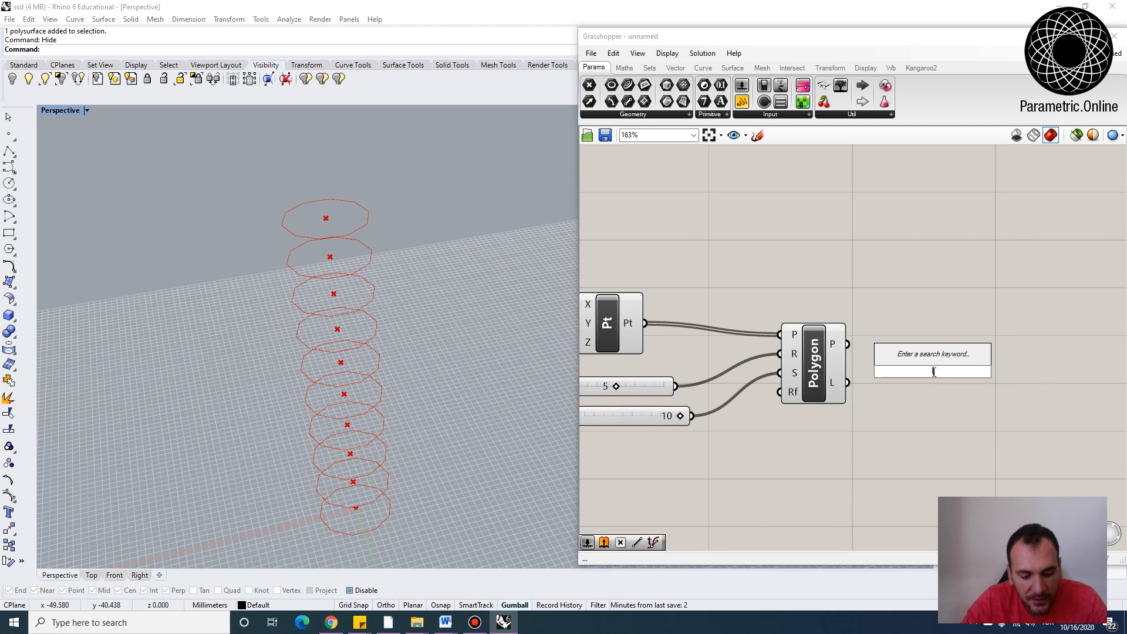
{"action": "type", "text": "loft"}
{"action": "left_click", "coordinate": [898, 358]}
{"action": "left_click_drag", "start_coordinate": [847, 344], "coordinate": [902, 362]}
{"action": "left_click_drag", "start_coordinate": [932, 378], "coordinate": [942, 351]}
{"action": "left_click", "coordinate": [938, 398]}
{"action": "right_click_drag", "start_coordinate": [394, 375], "coordinate": [316, 327]}
{"action": "scroll", "coordinate": [788, 269], "scroll_direction": "down", "scroll_amount": 3}
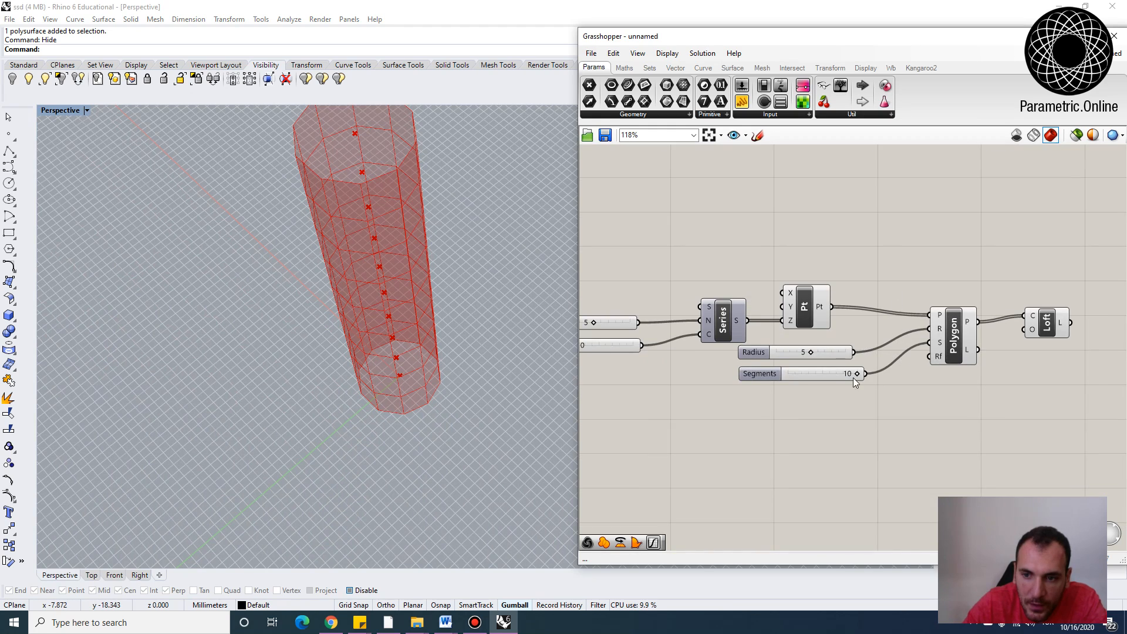
Rearrange the sliders and components on the canvas
{"action": "right_click_drag", "start_coordinate": [816, 263], "coordinate": [870, 252]}
{"action": "left_click_drag", "start_coordinate": [852, 377], "coordinate": [797, 317]}
{"action": "left_click_drag", "start_coordinate": [806, 332], "coordinate": [823, 355]}
{"action": "left_click", "coordinate": [842, 366]}
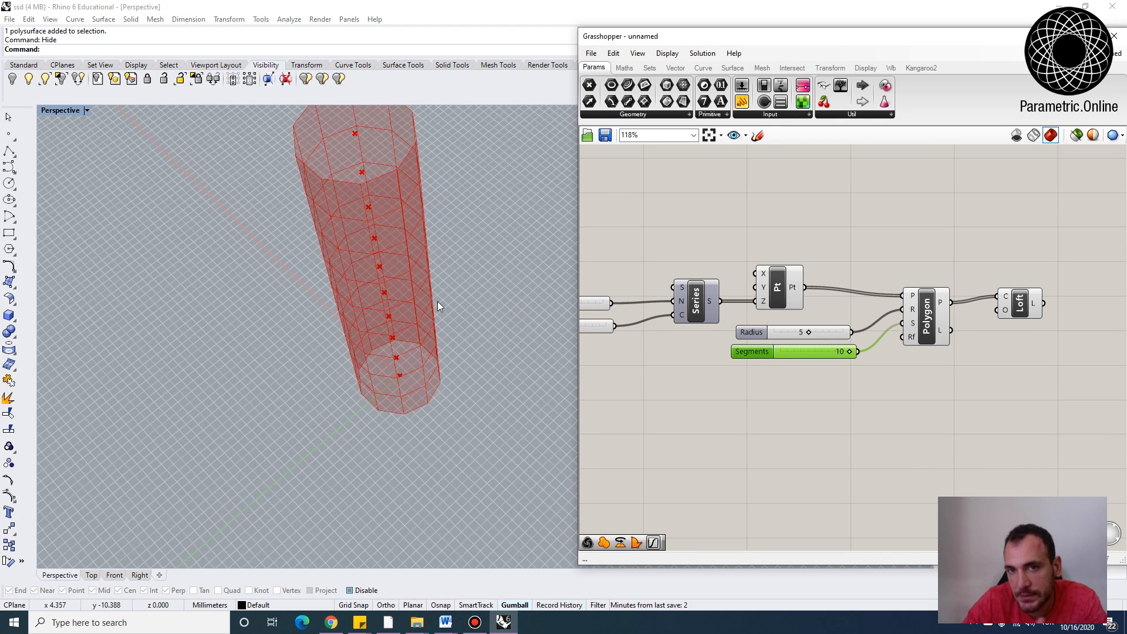
{"action": "right_click_drag", "start_coordinate": [350, 361], "coordinate": [375, 347]}
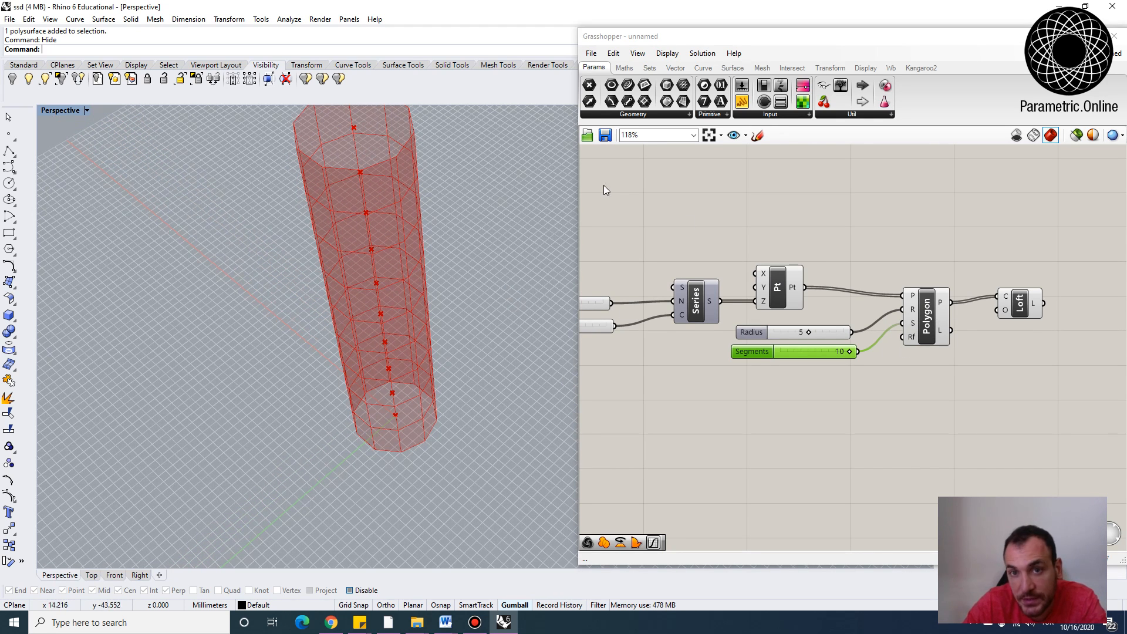
{"action": "scroll", "coordinate": [872, 243], "scroll_direction": "down", "scroll_amount": 2}
Add a Graph Mapper component to the canvas
{"action": "double_click", "coordinate": [835, 420]}
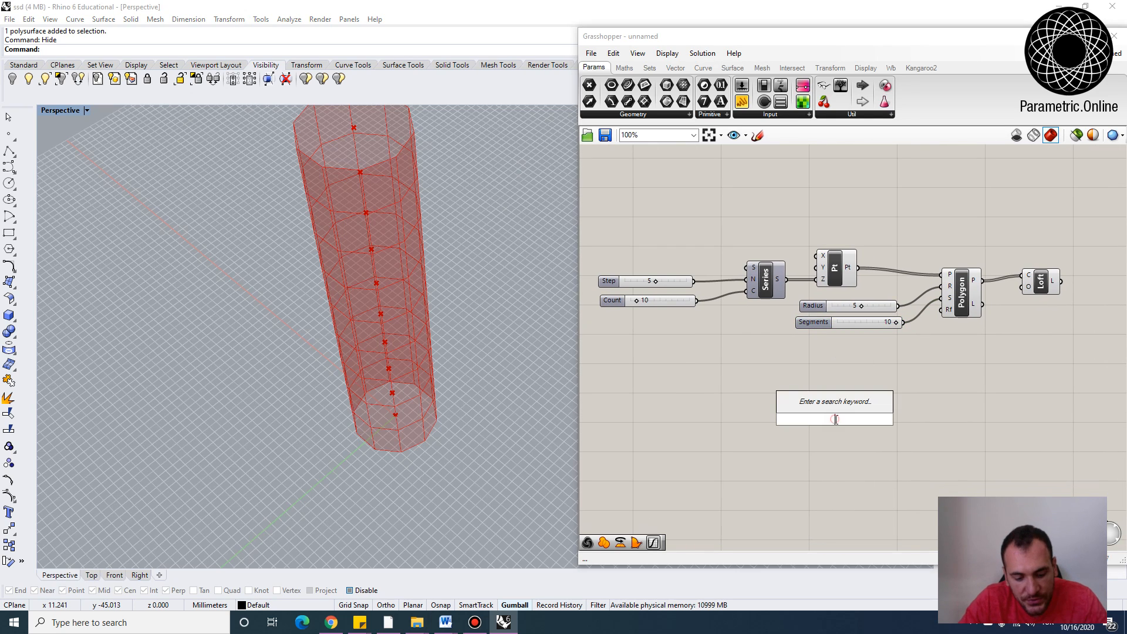
{"action": "type", "text": "graph"}
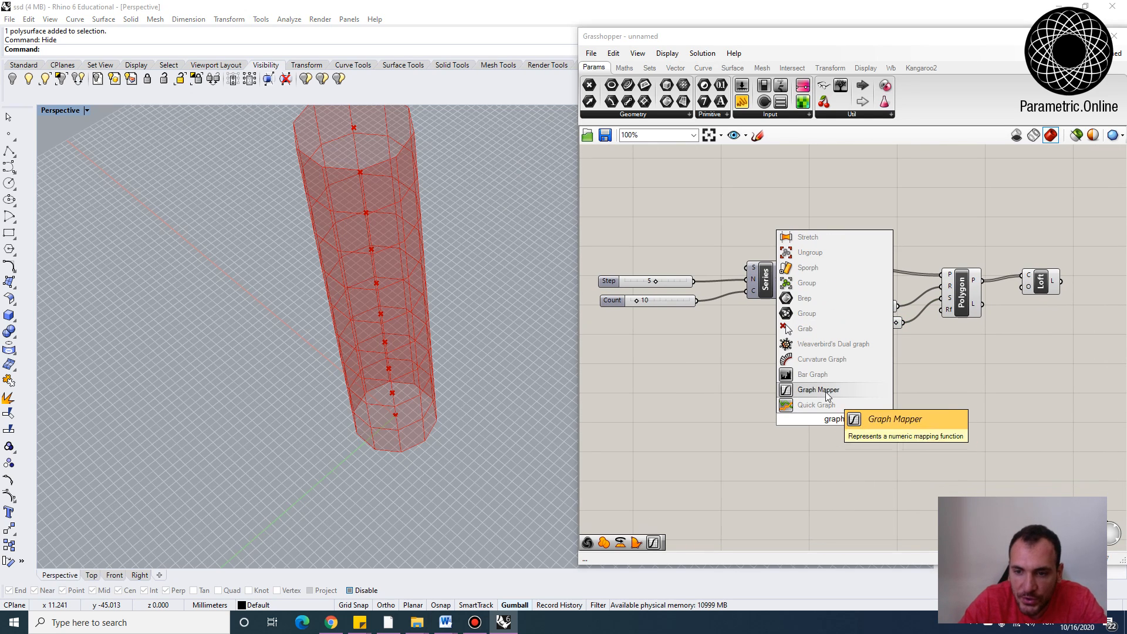
{"action": "left_click", "coordinate": [840, 390]}
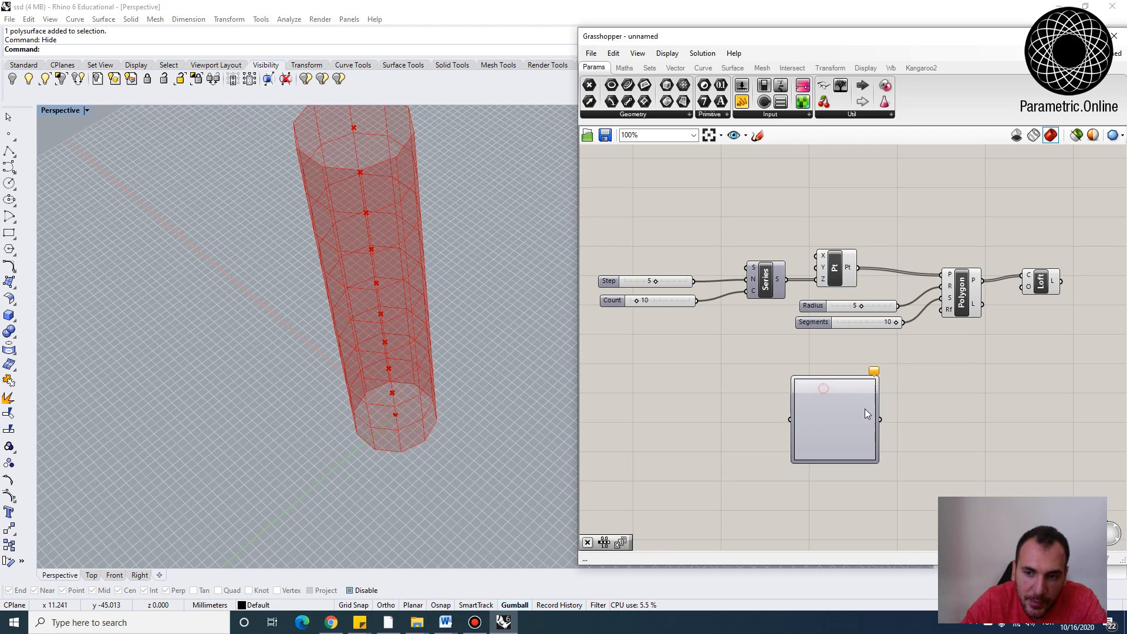
{"action": "left_click", "coordinate": [779, 115]}
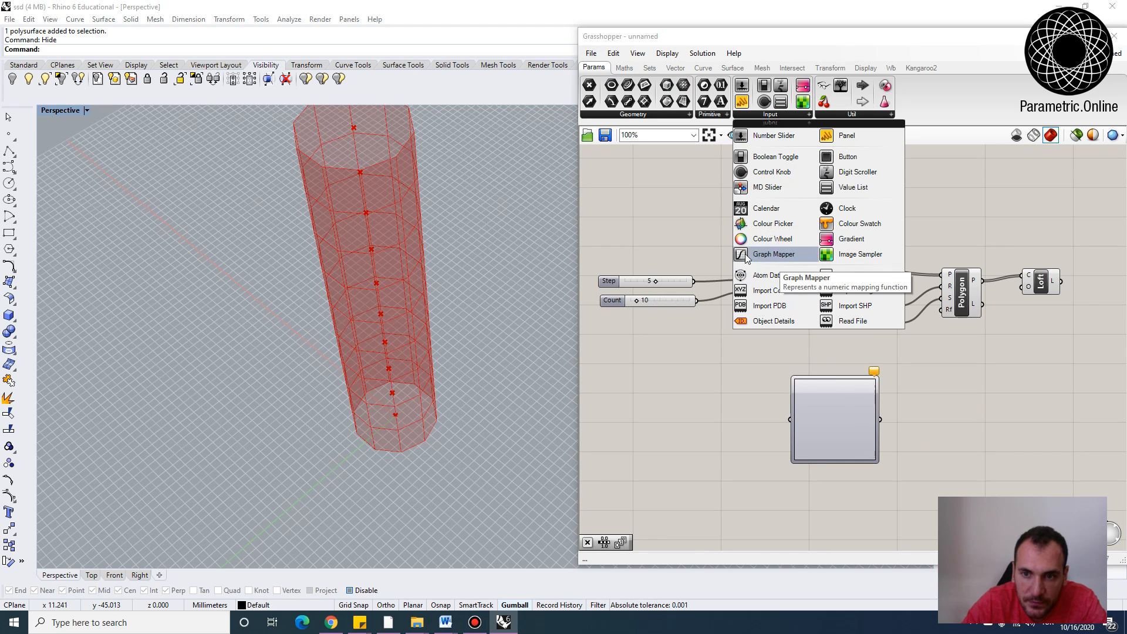
{"action": "scroll", "coordinate": [802, 410], "scroll_direction": "up", "scroll_amount": 1}
{"action": "left_click", "coordinate": [832, 387]}
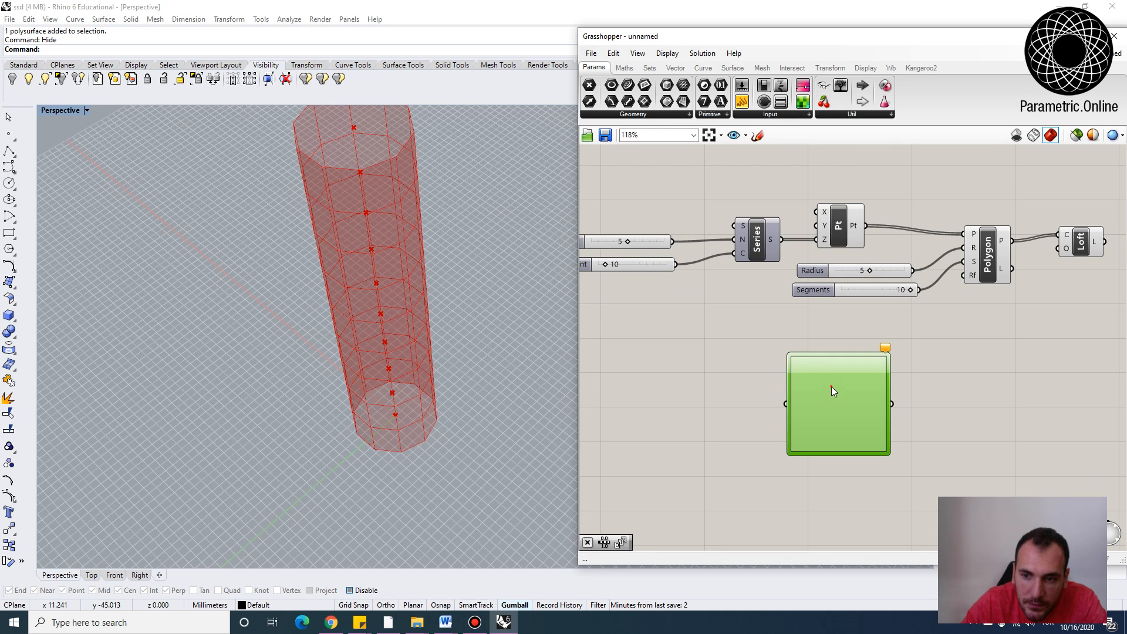
Move the Graph Mapper and set its graph type to Linear
{"action": "right_click_drag", "start_coordinate": [685, 344], "coordinate": [716, 349]}
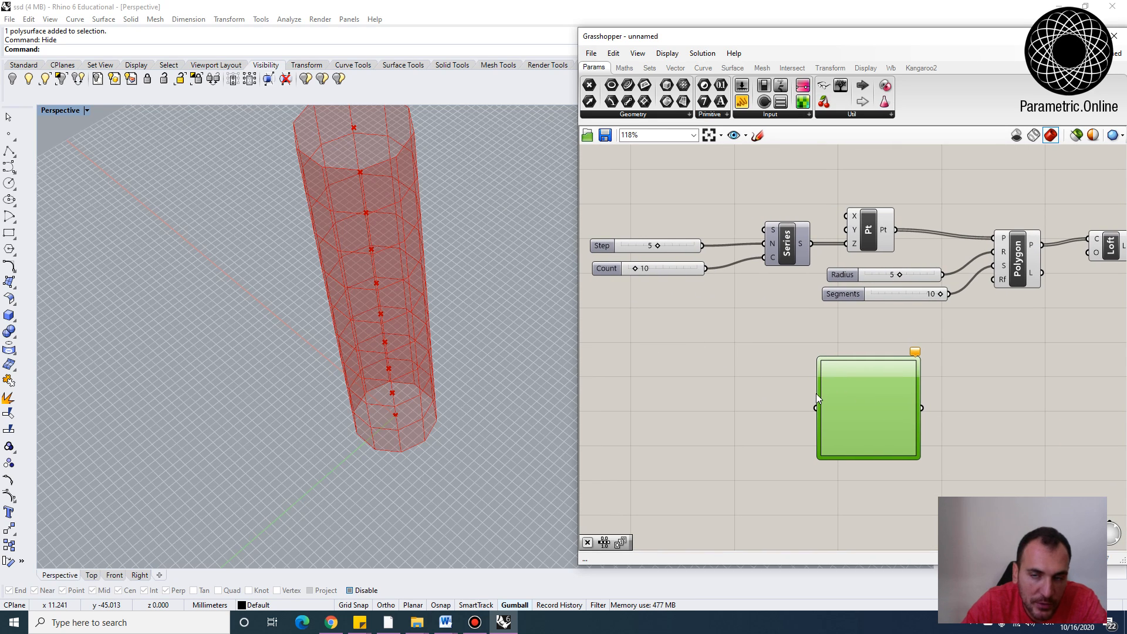
{"action": "right_click", "coordinate": [862, 393]}
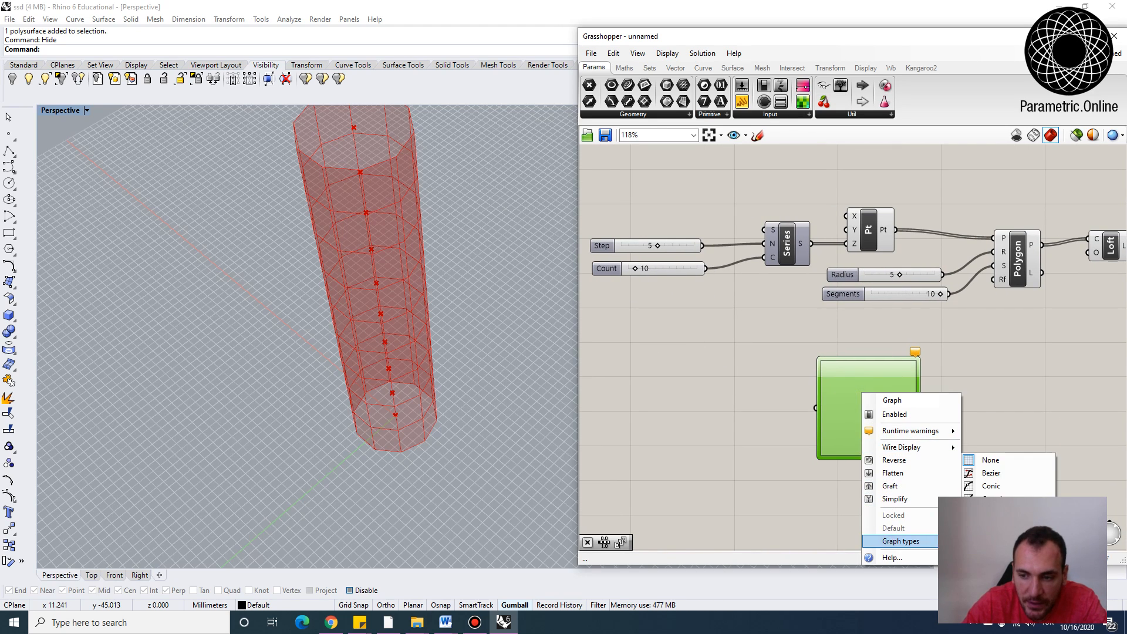
{"action": "left_click", "coordinate": [991, 511]}
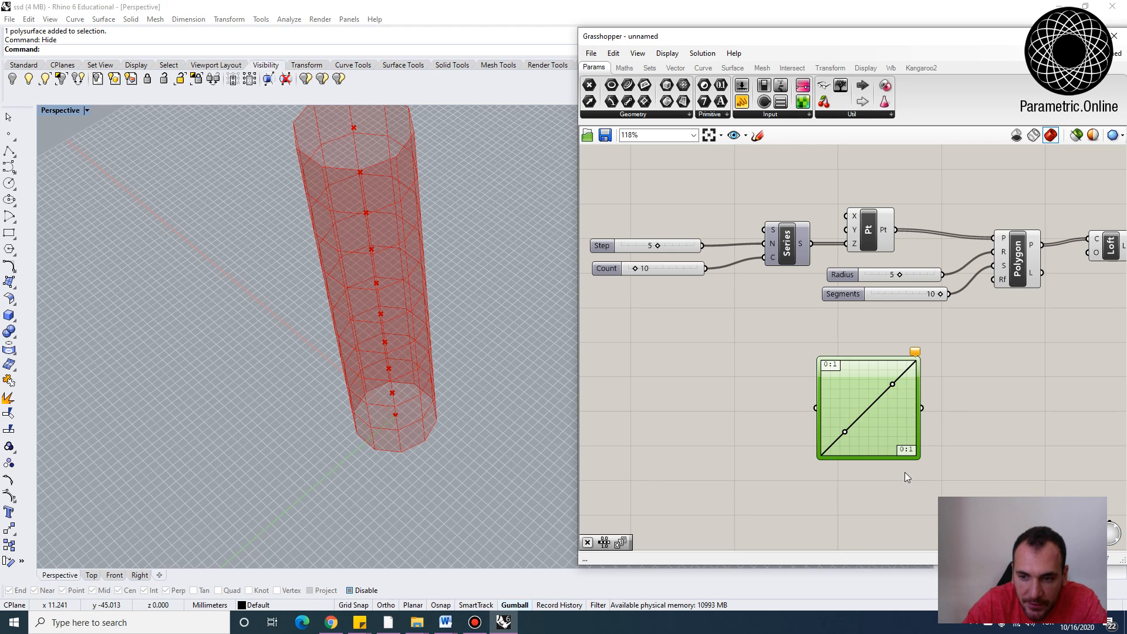
Add a number slider, connect it to the Graph Mapper's input, and set it to 0.436
{"action": "scroll", "coordinate": [844, 408], "scroll_direction": "up", "scroll_amount": 1}
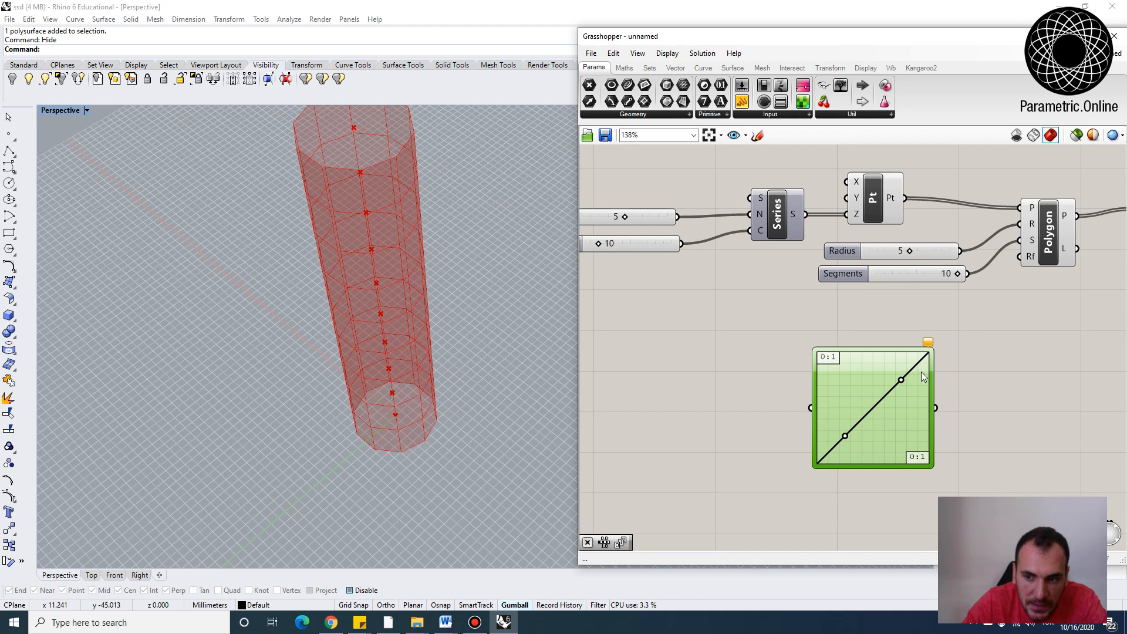
{"action": "scroll", "coordinate": [796, 358], "scroll_direction": "up", "scroll_amount": 2}
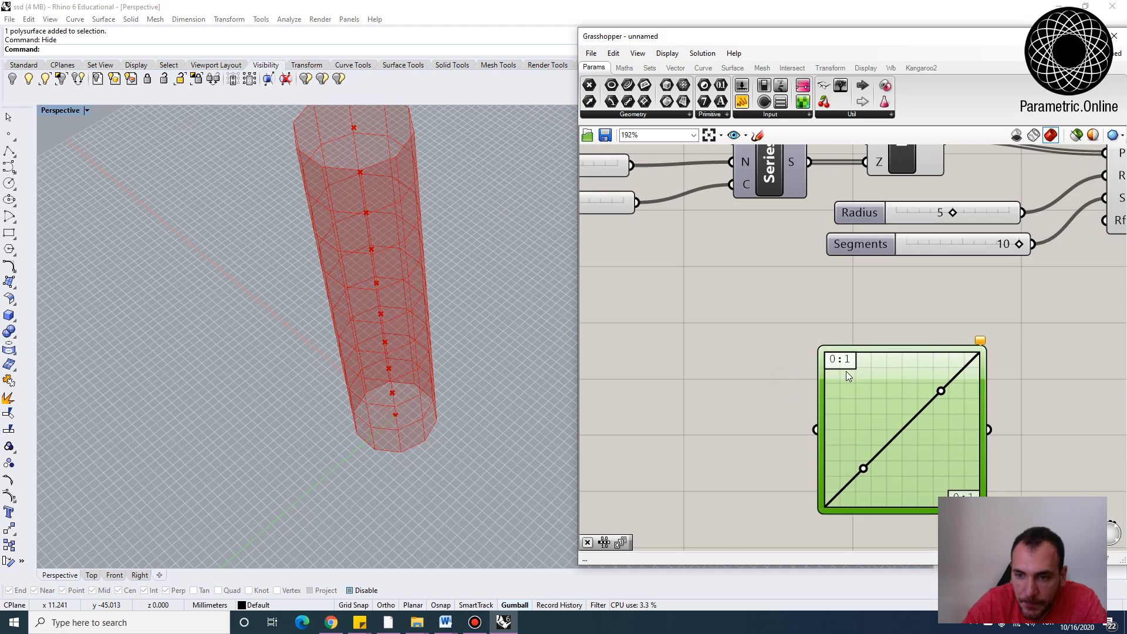
{"action": "scroll", "coordinate": [777, 331], "scroll_direction": "up", "scroll_amount": 2}
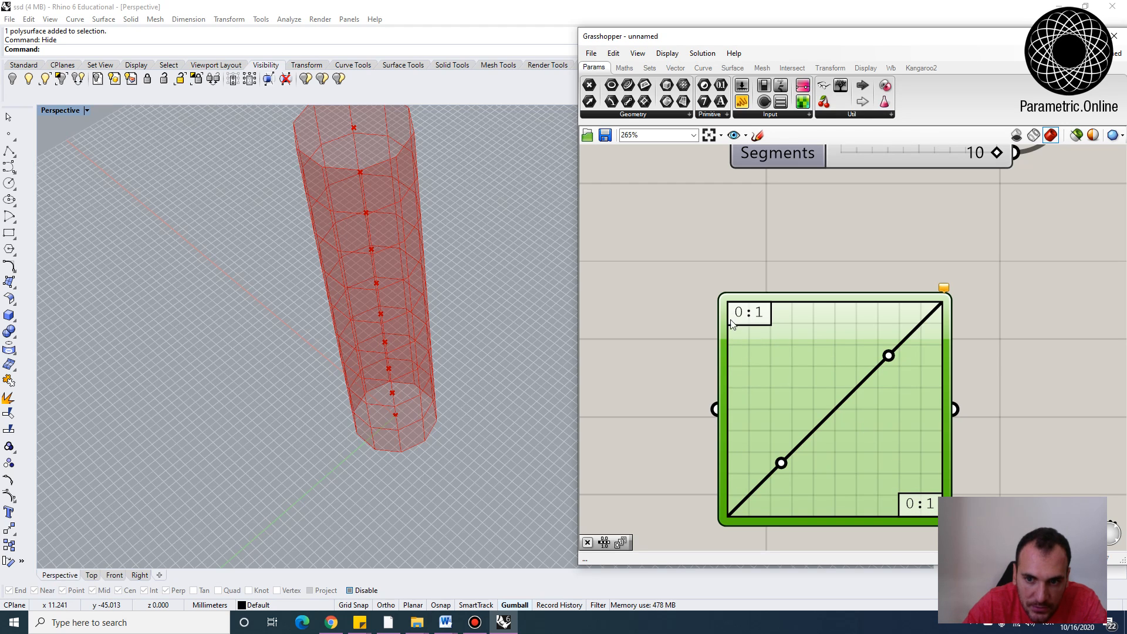
{"action": "scroll", "coordinate": [752, 323], "scroll_direction": "down", "scroll_amount": 2}
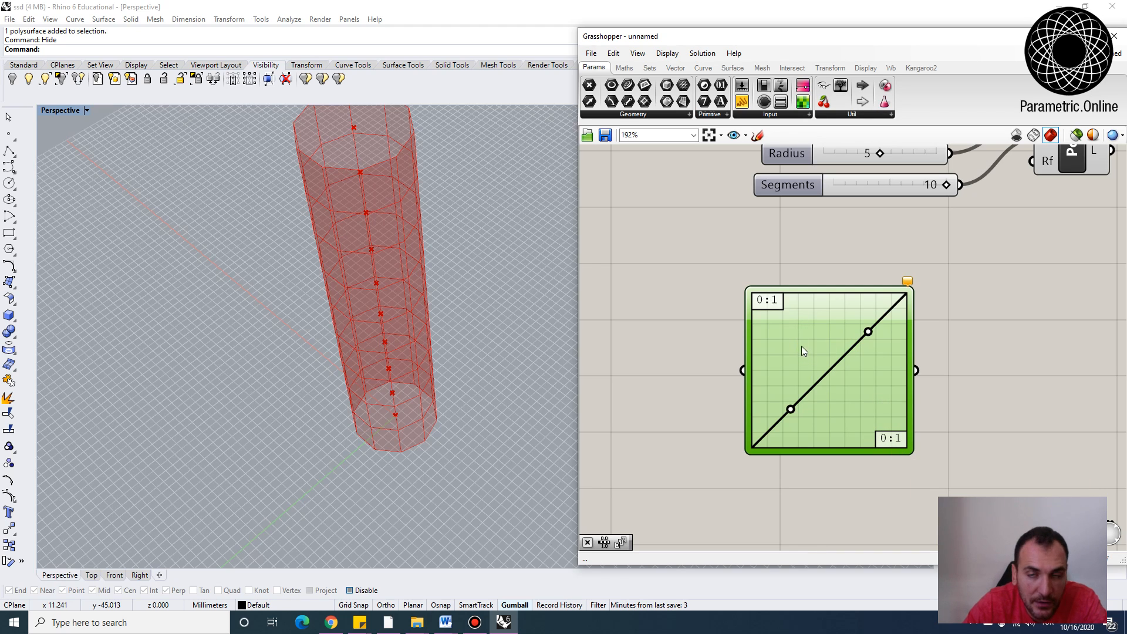
{"action": "scroll", "coordinate": [801, 351], "scroll_direction": "down", "scroll_amount": 2}
{"action": "right_click_drag", "start_coordinate": [605, 344], "coordinate": [677, 360]}
{"action": "double_click", "coordinate": [676, 360]}
{"action": "type", "text": "n"}
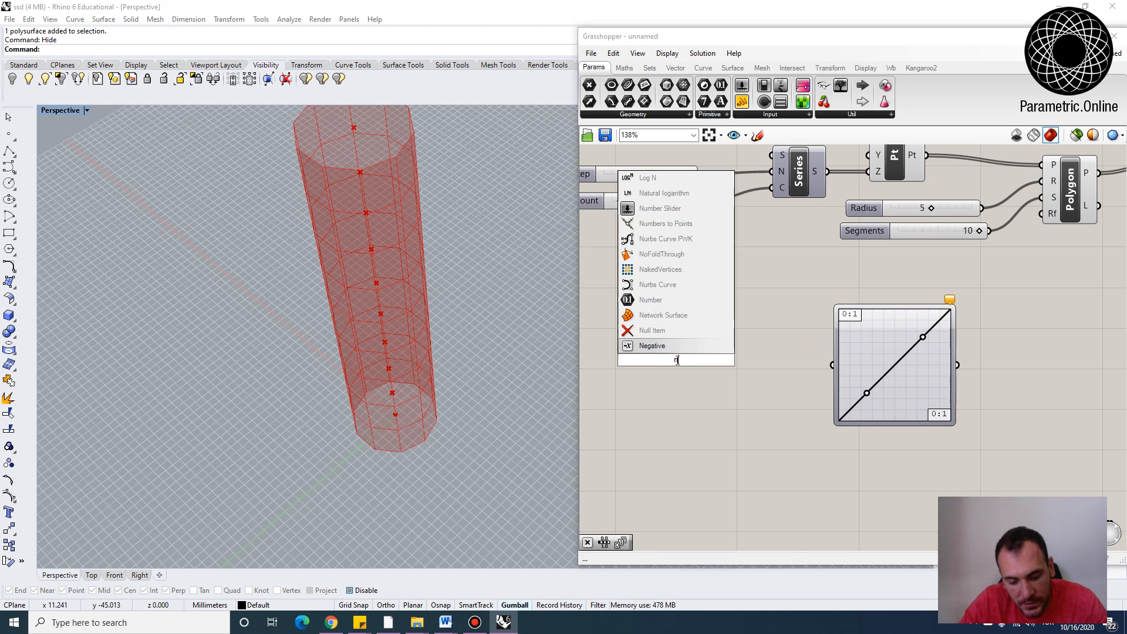
{"action": "type", "text": "um"}
{"action": "left_click", "coordinate": [668, 316]}
{"action": "left_click_drag", "start_coordinate": [722, 365], "coordinate": [833, 365]}
{"action": "scroll", "coordinate": [745, 369], "scroll_direction": "up", "scroll_amount": 4}
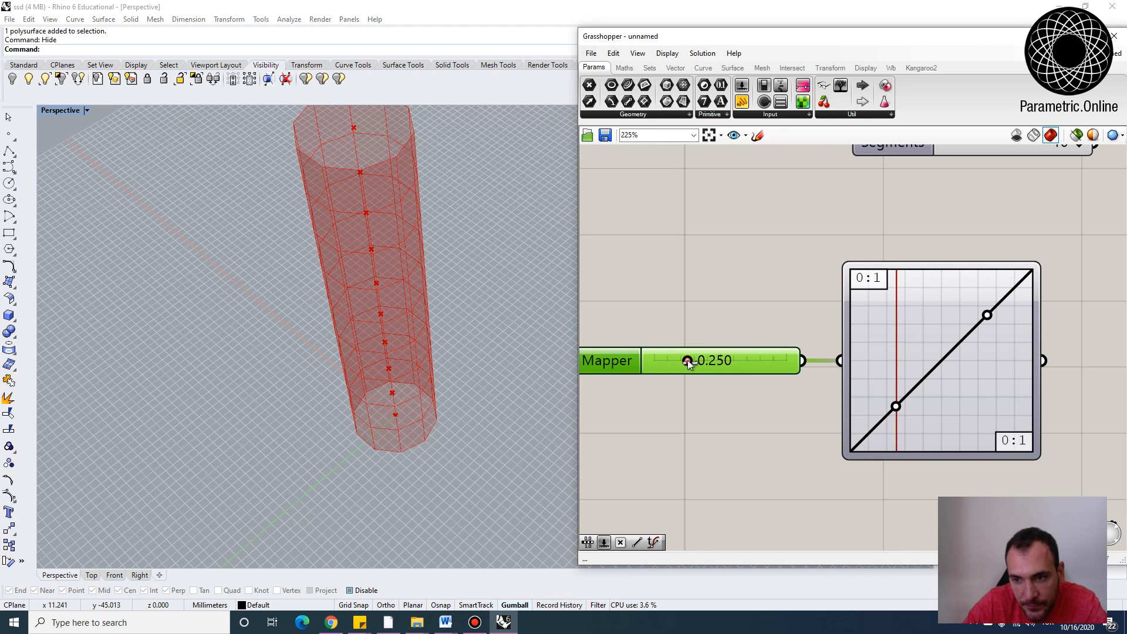
{"action": "mouse_move", "coordinate": [689, 362]}
{"action": "left_mouse_down"}
{"action": "mouse_move", "coordinate": [666, 362]}
{"action": "mouse_move", "coordinate": [751, 362]}
{"action": "mouse_move", "coordinate": [712, 363]}
{"action": "left_mouse_up"}
Add a Panel and connect the Graph Mapper's output to it
{"action": "scroll", "coordinate": [851, 326], "scroll_direction": "down", "scroll_amount": 2}
{"action": "double_click", "coordinate": [996, 363]}
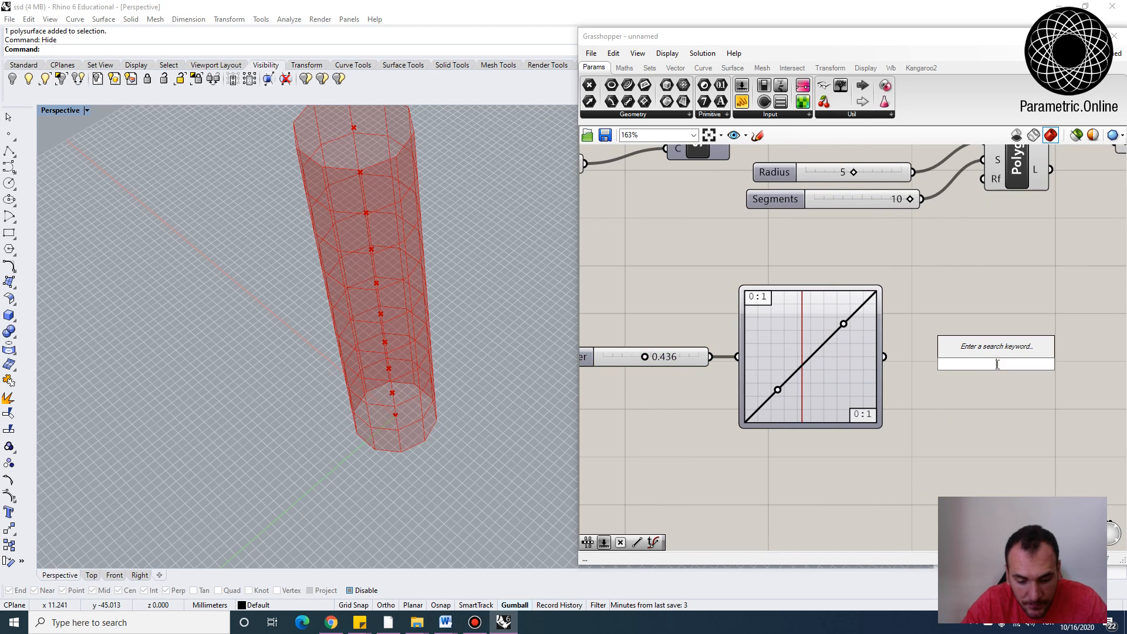
{"action": "type", "text": "panel"}
{"action": "key", "text": "Return"}
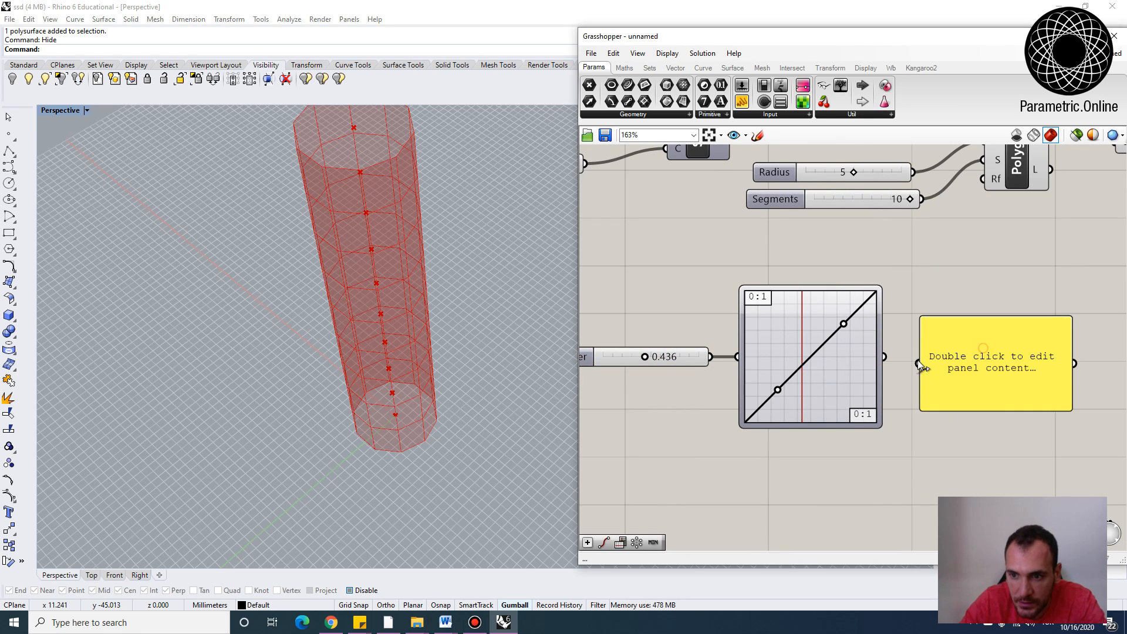
{"action": "left_click_drag", "start_coordinate": [889, 356], "coordinate": [918, 363]}
{"action": "left_click_drag", "start_coordinate": [971, 389], "coordinate": [968, 383]}
{"action": "right_click_drag", "start_coordinate": [675, 363], "coordinate": [686, 371]}
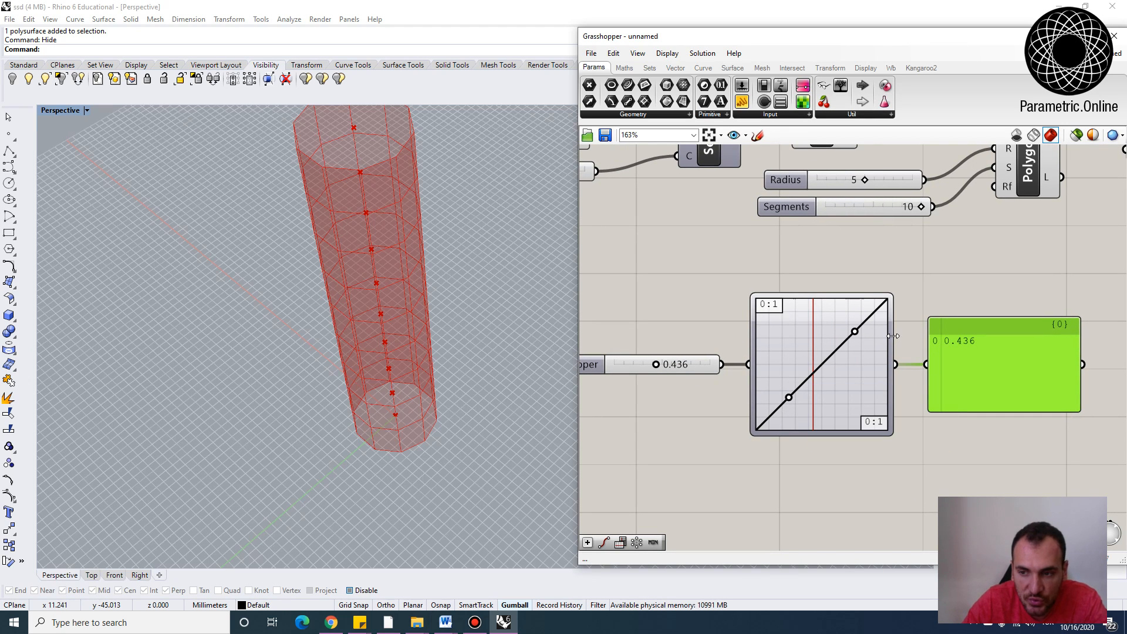
Set the input slider to 0.344 and move the linear graph's end points to the graph's left and right edges
{"action": "mouse_move", "coordinate": [656, 364]}
{"action": "left_mouse_down"}
{"action": "mouse_move", "coordinate": [683, 365]}
{"action": "mouse_move", "coordinate": [645, 364]}
{"action": "left_mouse_up"}
{"action": "left_click_drag", "start_coordinate": [792, 402], "coordinate": [755, 395]}
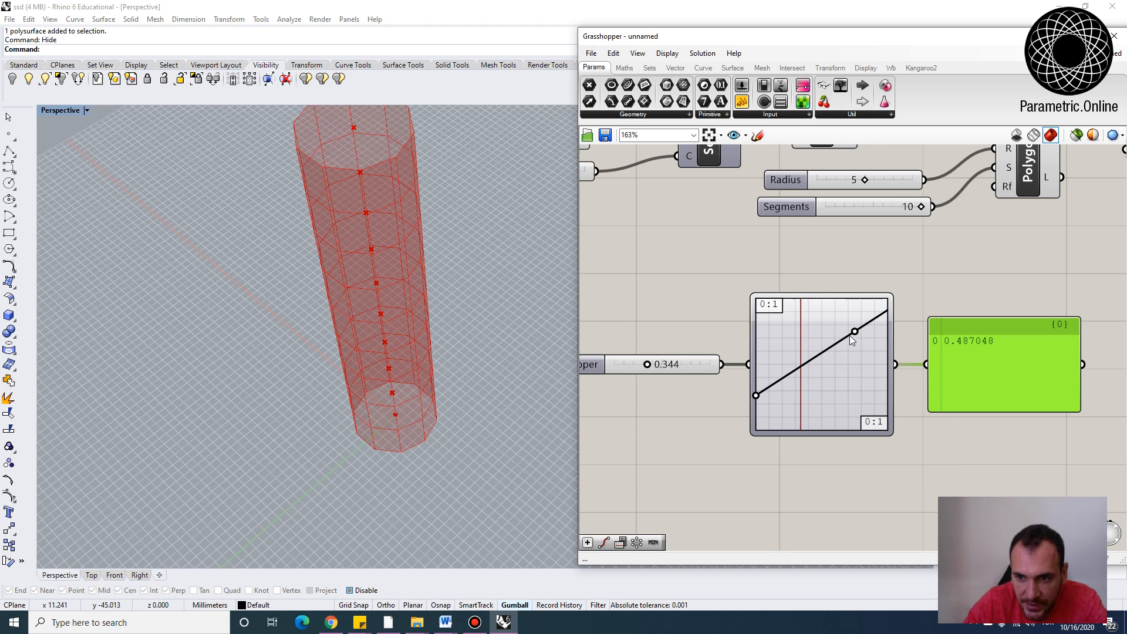
{"action": "left_click_drag", "start_coordinate": [855, 332], "coordinate": [893, 332]}
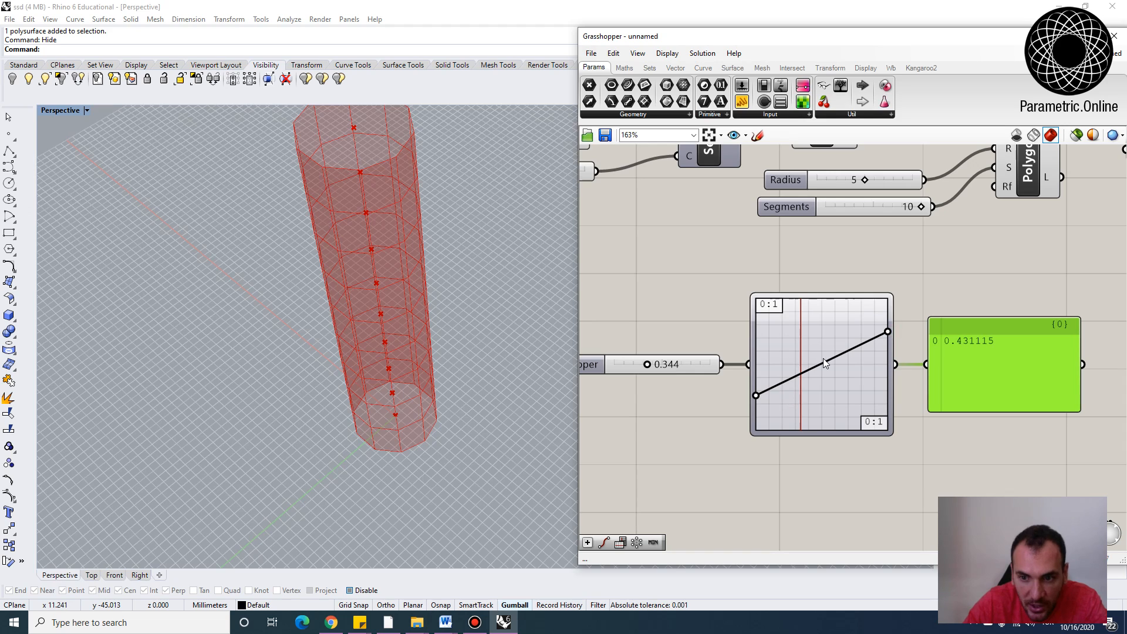
Change the Graph Mapper's graph type to Bezier and drag its lower handle to shape the curve
{"action": "right_click", "coordinate": [797, 348]}
{"action": "mouse_move", "coordinate": [847, 496]}
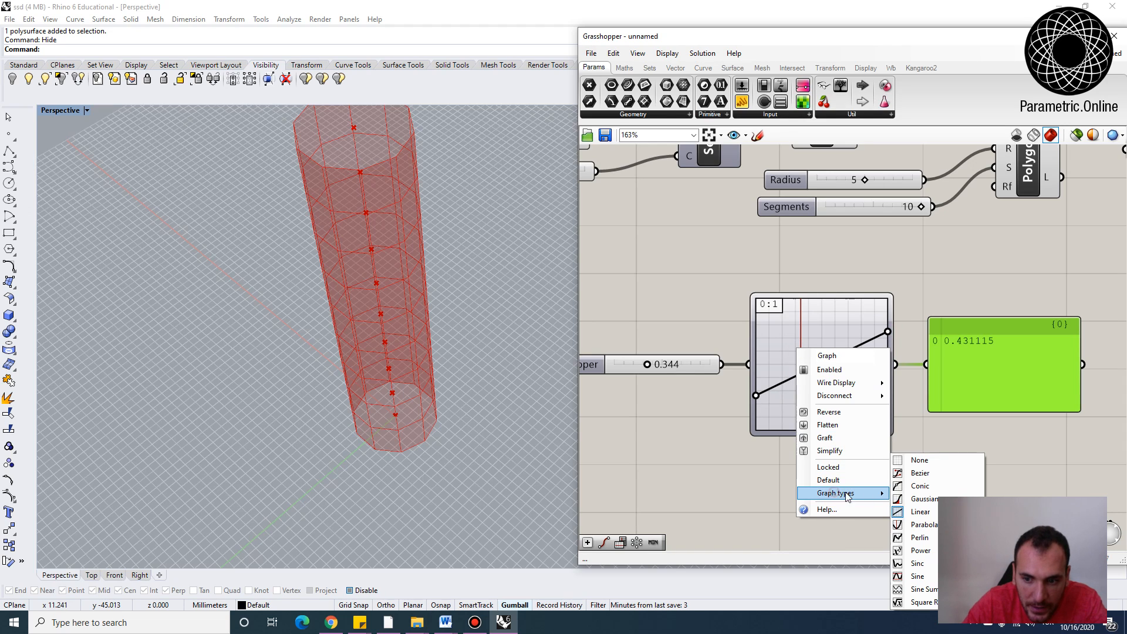
{"action": "left_click", "coordinate": [919, 474]}
{"action": "left_click_drag", "start_coordinate": [757, 431], "coordinate": [842, 392]}
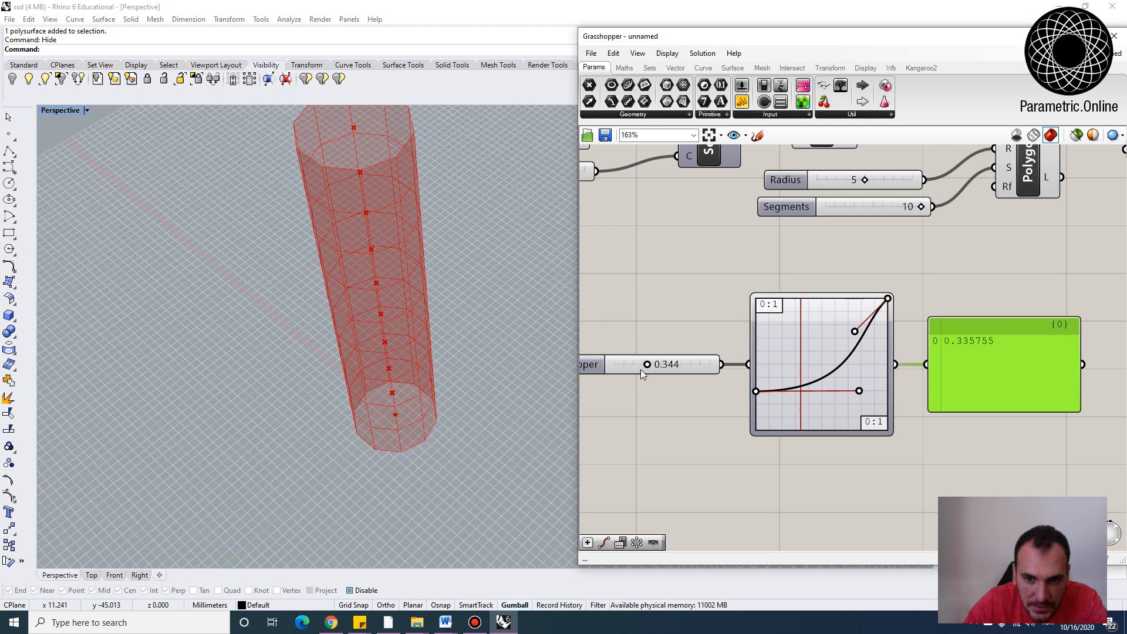
Set the Graph Mapper input slider to 0.909
{"action": "mouse_move", "coordinate": [646, 365]}
{"action": "left_mouse_down"}
{"action": "mouse_move", "coordinate": [623, 359]}
{"action": "mouse_move", "coordinate": [699, 364]}
{"action": "left_mouse_up"}
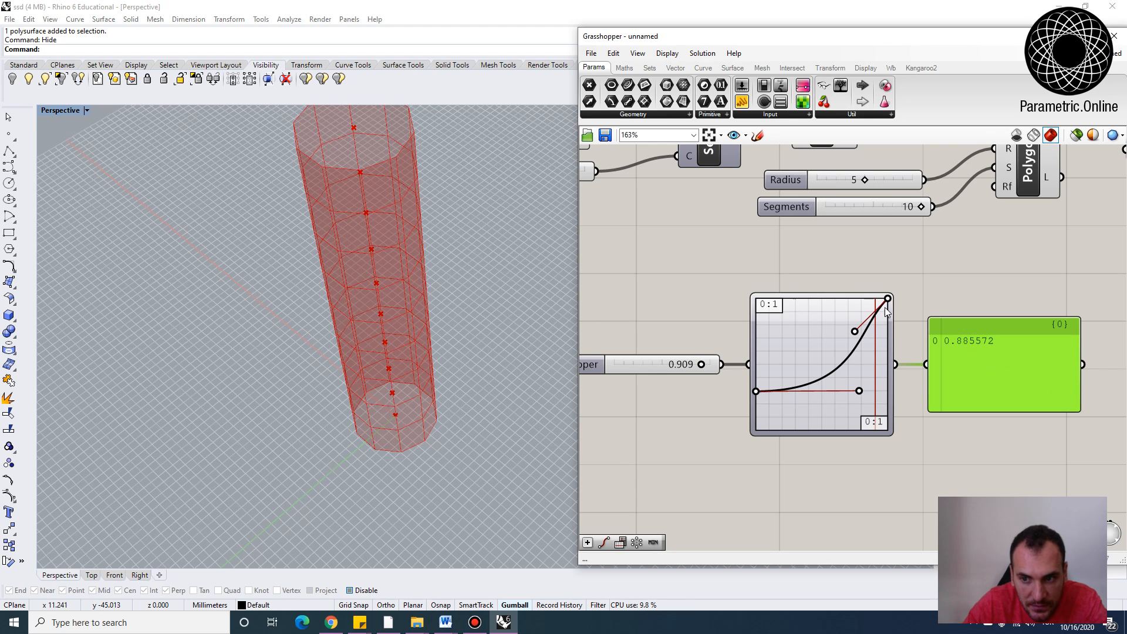
{"action": "scroll", "coordinate": [860, 350], "scroll_direction": "down", "scroll_amount": 2}
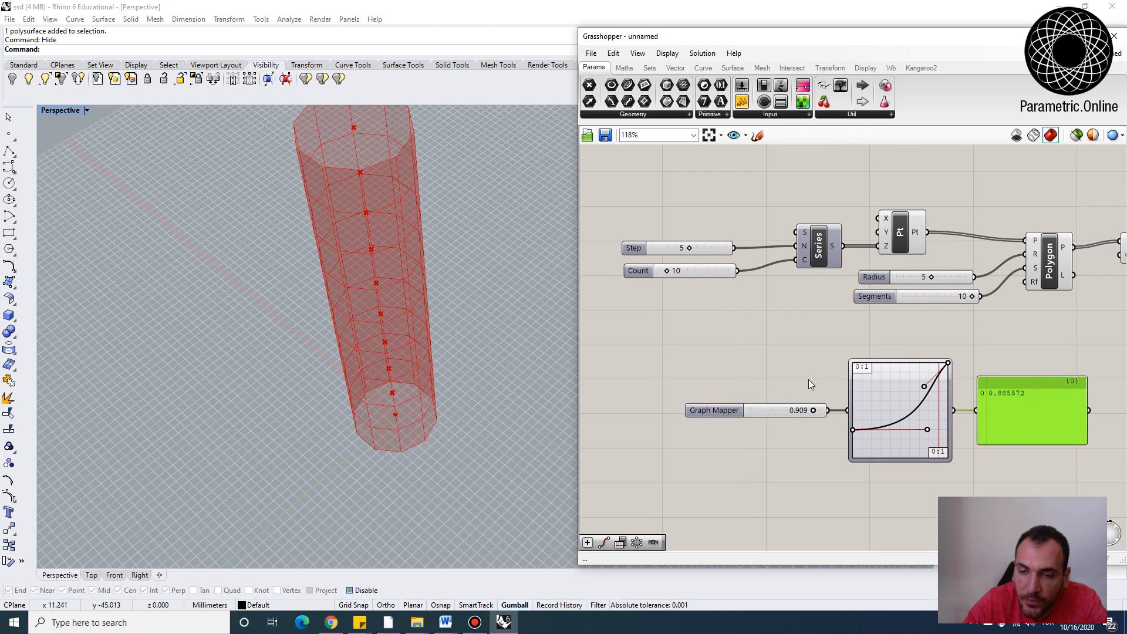
{"action": "right_click_drag", "start_coordinate": [434, 329], "coordinate": [444, 356]}
{"action": "right_click_drag", "start_coordinate": [935, 295], "coordinate": [860, 315]}
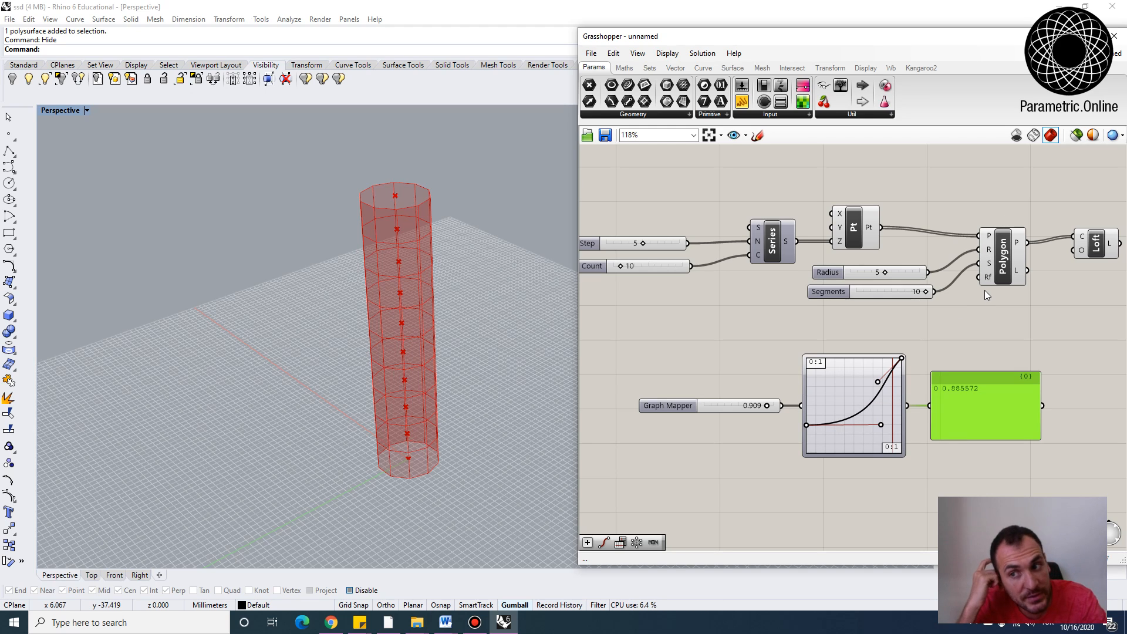
{"action": "right_click_drag", "start_coordinate": [701, 355], "coordinate": [713, 367]}
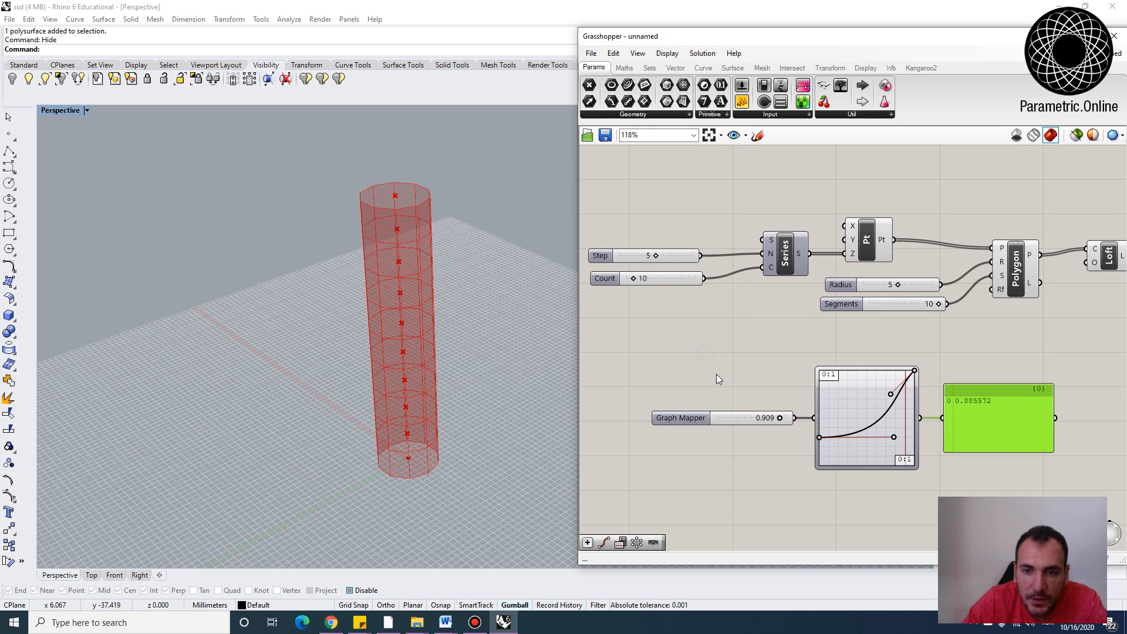
Add a Range component to the canvas
{"action": "double_click", "coordinate": [717, 375]}
{"action": "type", "text": "range"}
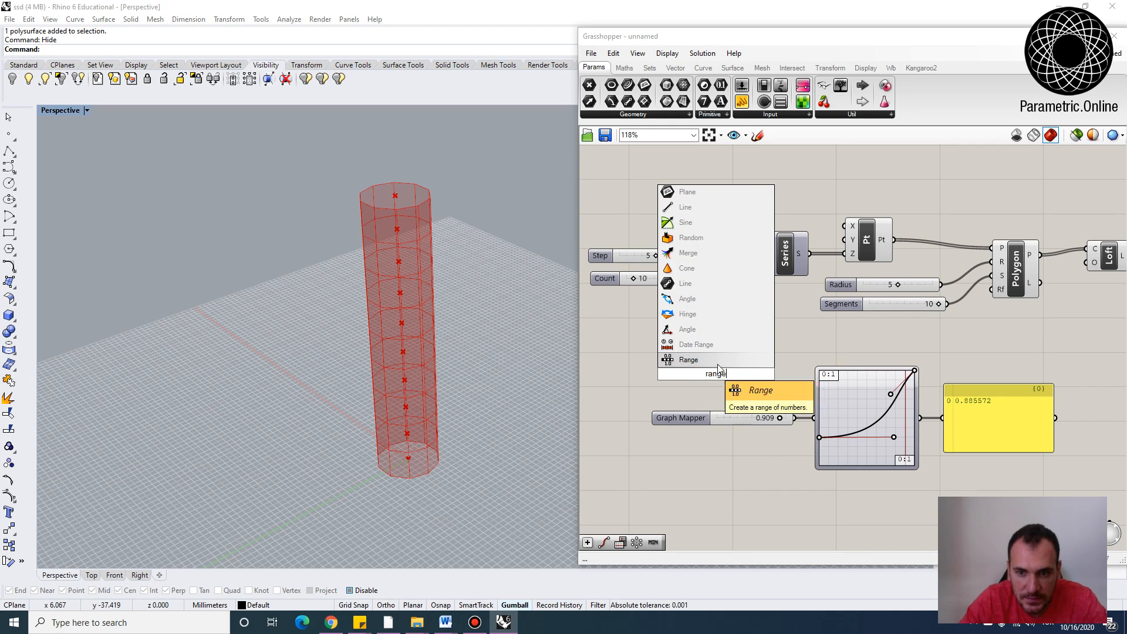
{"action": "key", "text": "Return"}
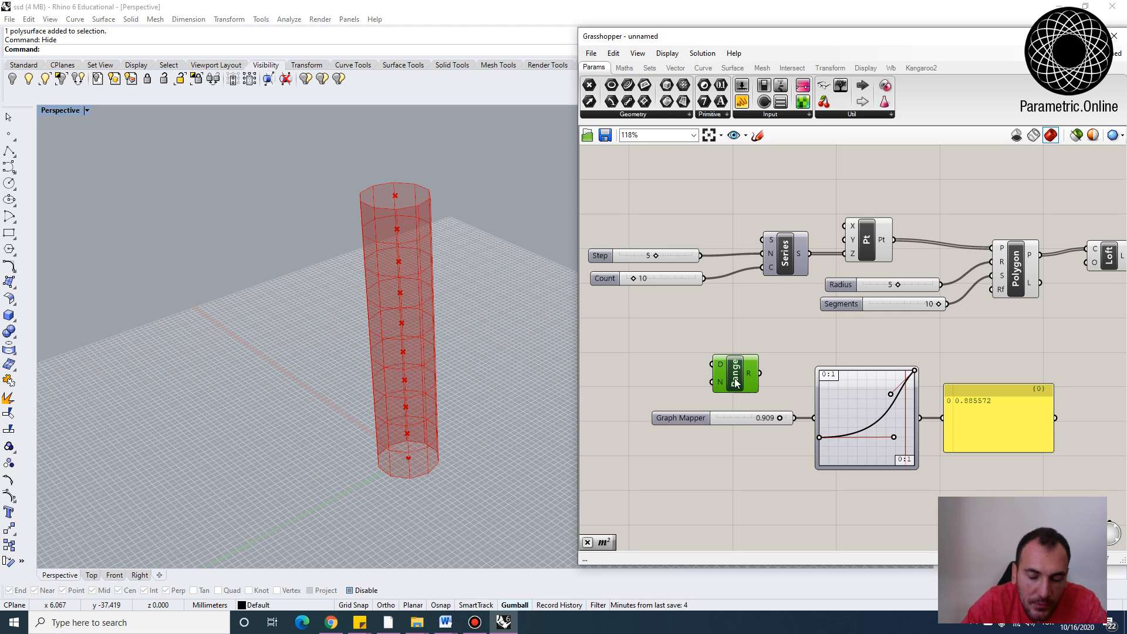
Move the Series and Range components and check the Series output values
{"action": "left_click_drag", "start_coordinate": [788, 251], "coordinate": [756, 254]}
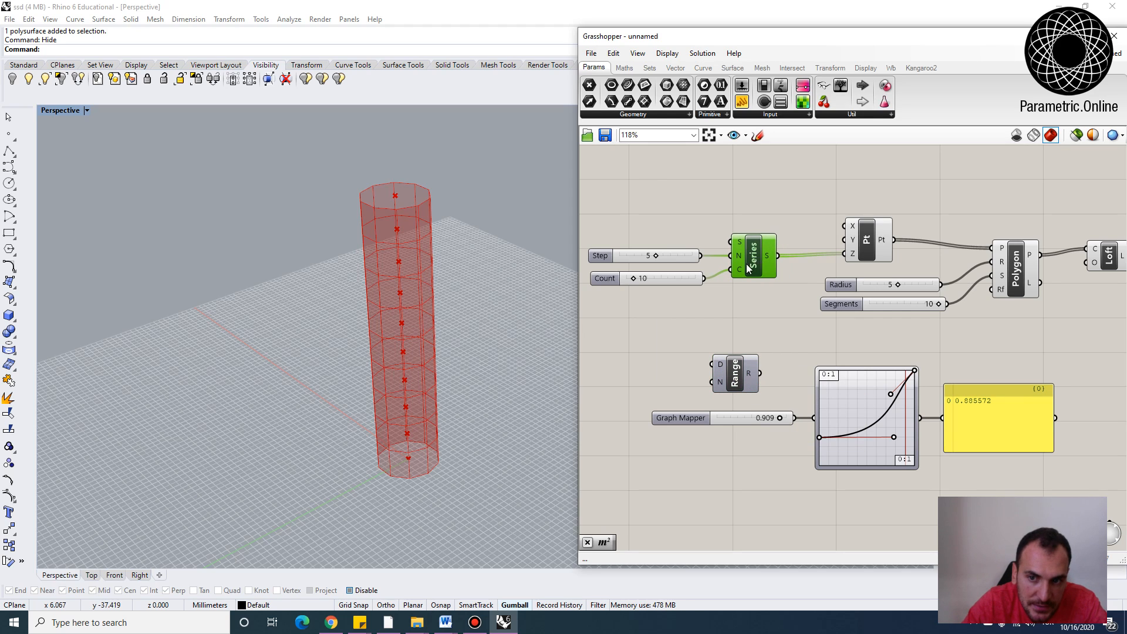
{"action": "mouse_move", "coordinate": [769, 259]}
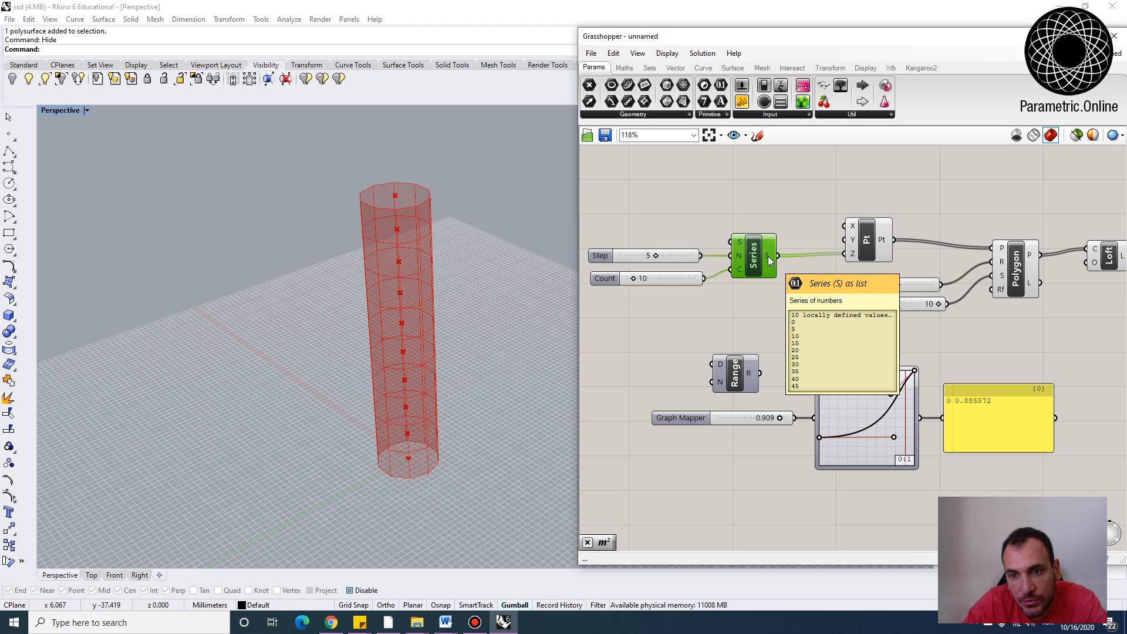
{"action": "scroll", "coordinate": [758, 250], "scroll_direction": "up", "scroll_amount": 2}
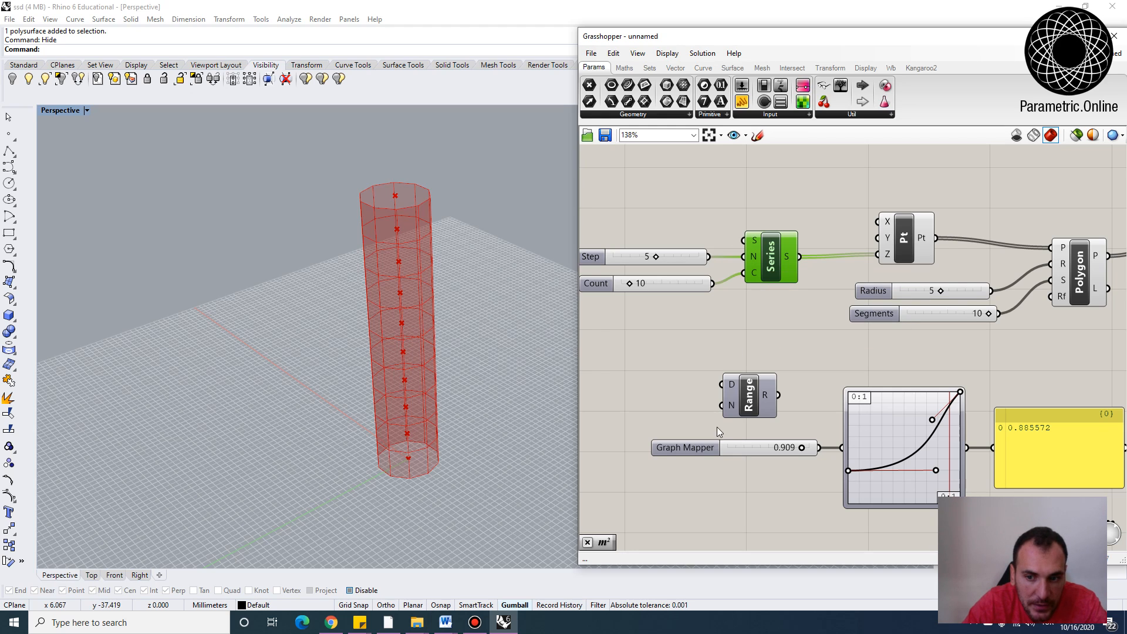
{"action": "right_click_drag", "start_coordinate": [731, 404], "coordinate": [762, 386]}
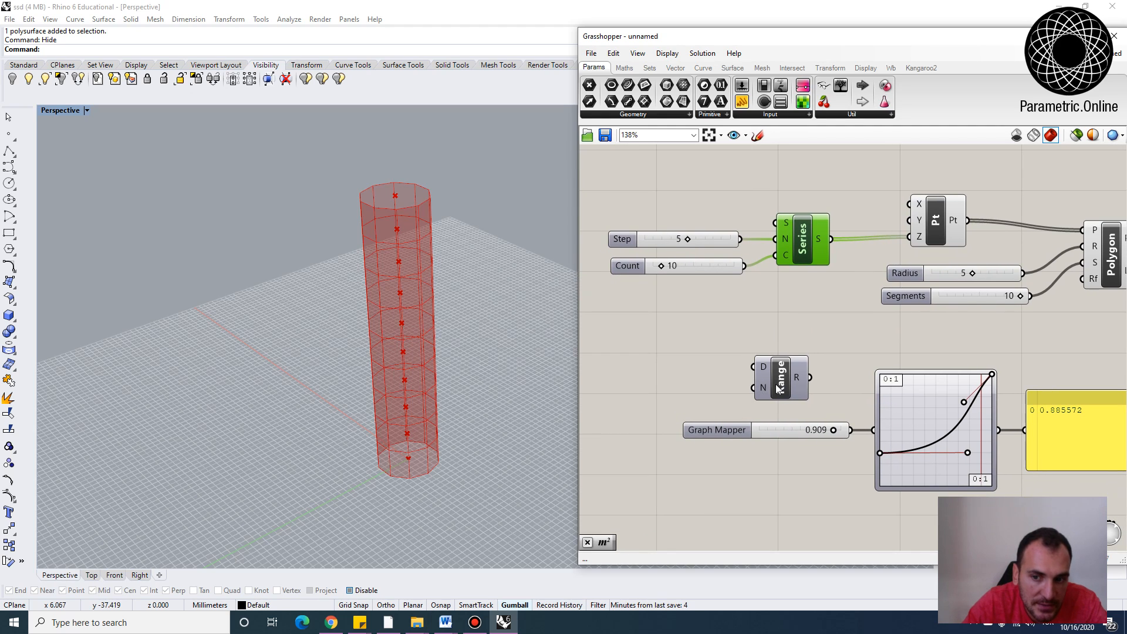
Inspect the list of values produced by the Range component's output
{"action": "mouse_move", "coordinate": [762, 368]}
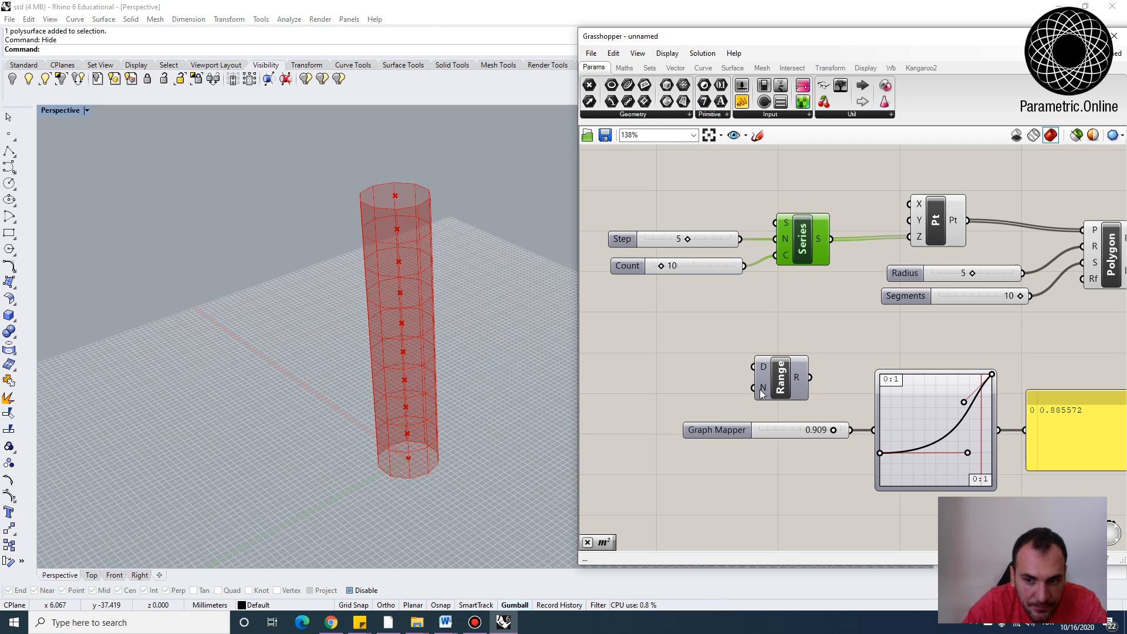
{"action": "mouse_move", "coordinate": [763, 390]}
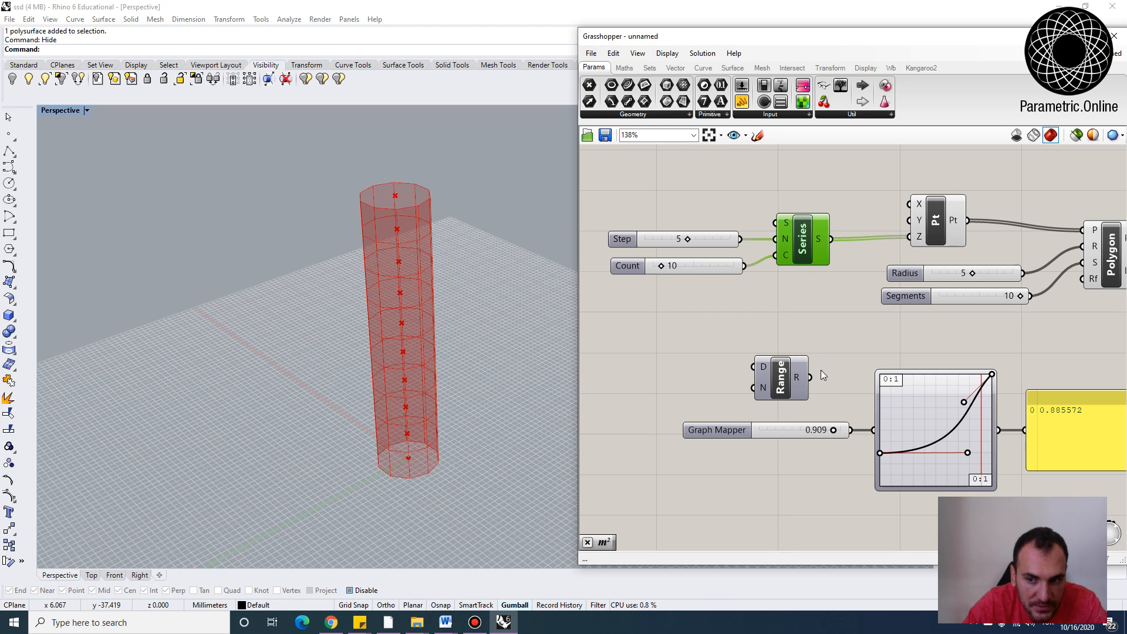
{"action": "mouse_move", "coordinate": [803, 379]}
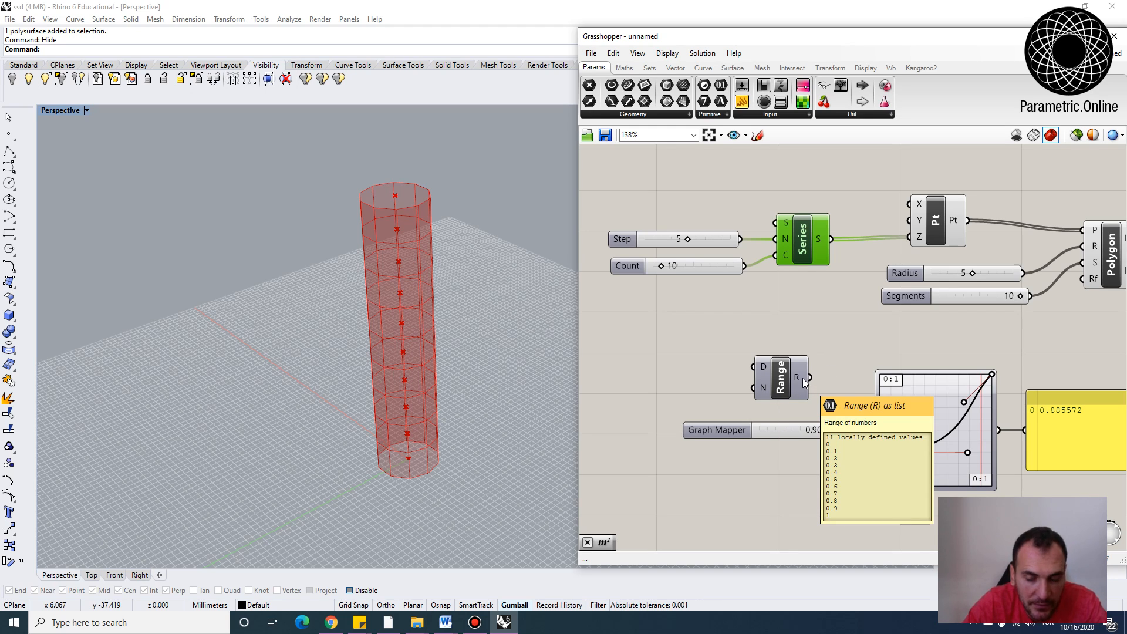
{"action": "mouse_move", "coordinate": [759, 337]}
{"action": "right_mouse_down"}
{"action": "mouse_move", "coordinate": [771, 345]}
{"action": "mouse_move", "coordinate": [776, 327]}
{"action": "right_mouse_up"}
{"action": "right_click_drag", "start_coordinate": [848, 334], "coordinate": [745, 357]}
{"action": "right_click_drag", "start_coordinate": [713, 303], "coordinate": [757, 341]}
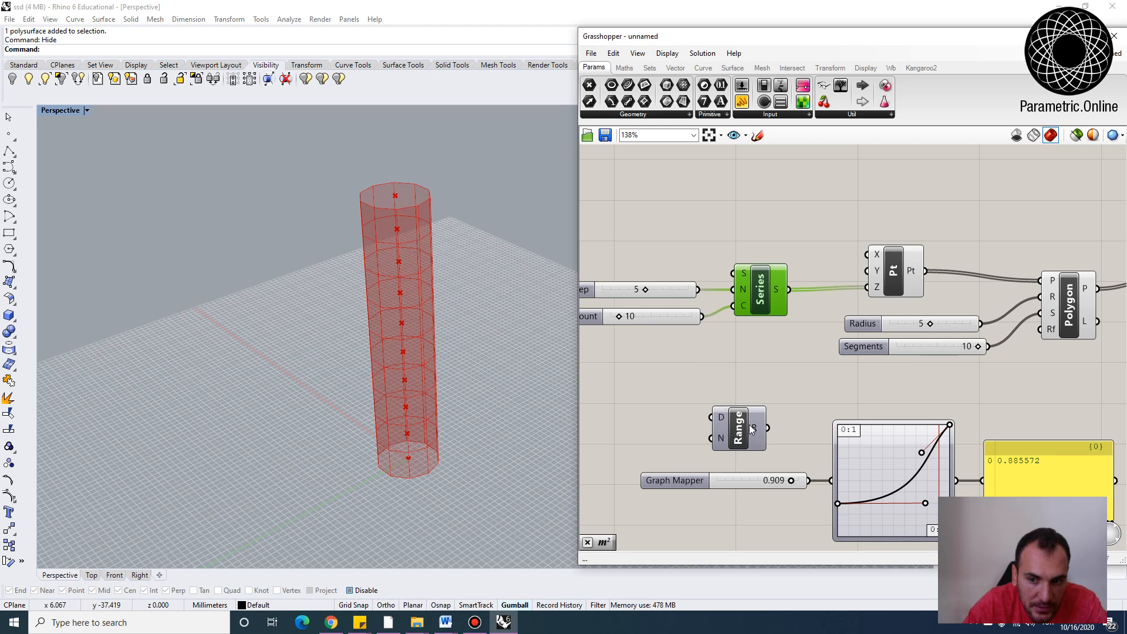
{"action": "mouse_move", "coordinate": [756, 429]}
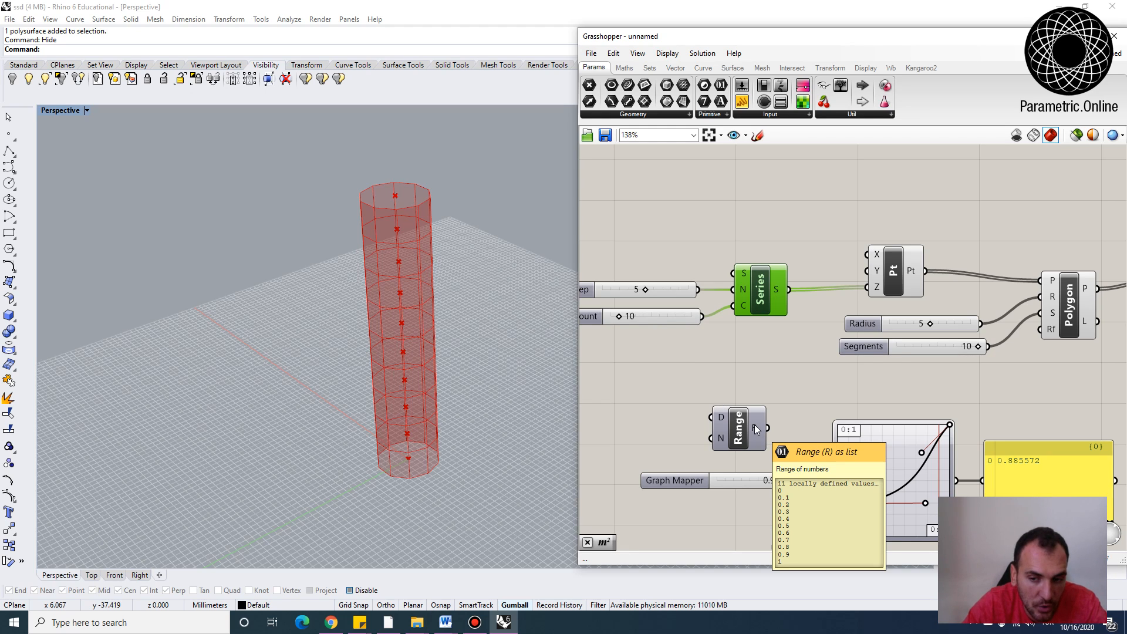
{"action": "right_click_drag", "start_coordinate": [677, 407], "coordinate": [793, 410]}
Add a Subtraction component computing Count minus a slider of 1, and feed its result into the Range's step count
{"action": "double_click", "coordinate": [746, 403]}
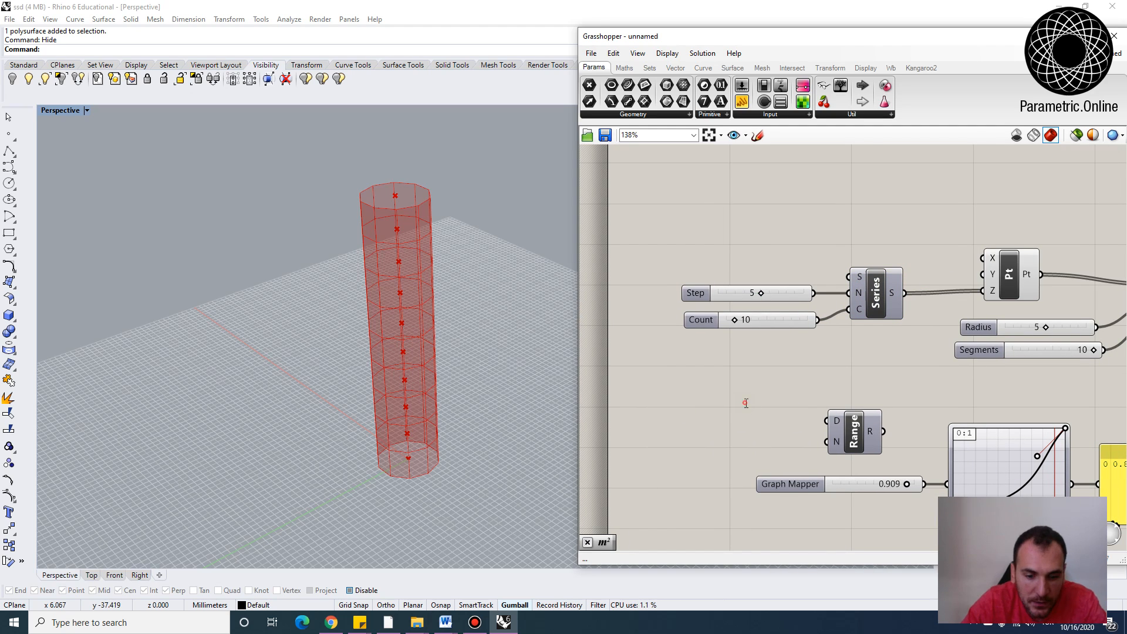
{"action": "type", "text": "subtra"}
{"action": "left_click", "coordinate": [754, 390]}
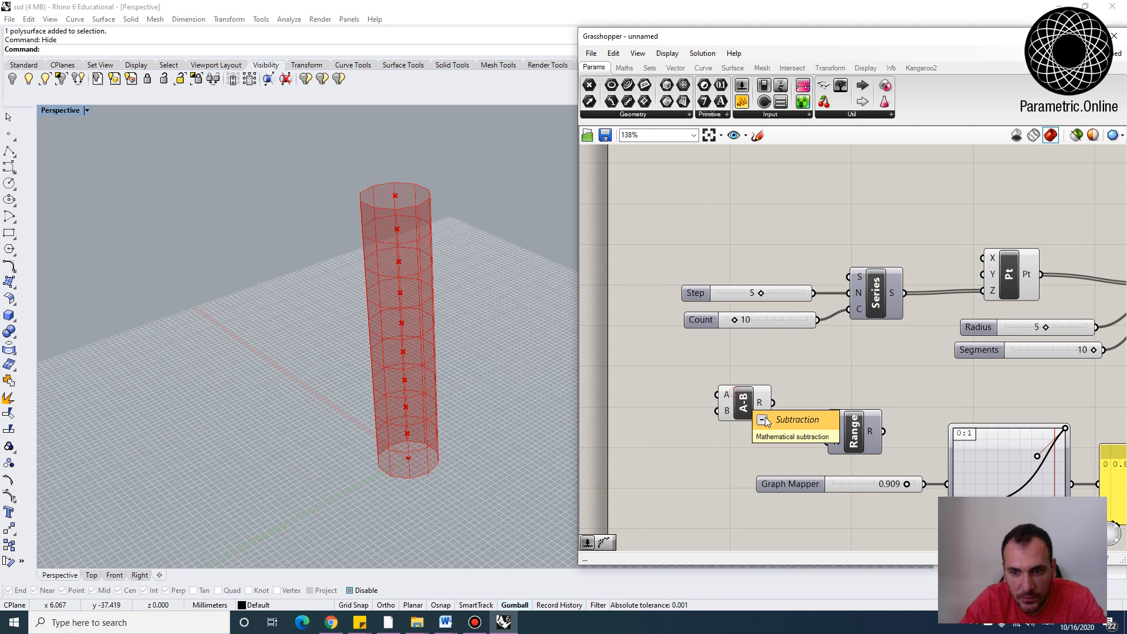
{"action": "left_click_drag", "start_coordinate": [756, 408], "coordinate": [852, 364]}
{"action": "left_click_drag", "start_coordinate": [817, 321], "coordinate": [827, 443]}
{"action": "double_click", "coordinate": [731, 369]}
{"action": "type", "text": "1"}
{"action": "key", "text": "Return"}
{"action": "left_click_drag", "start_coordinate": [858, 431], "coordinate": [897, 421]}
{"action": "left_click", "coordinate": [773, 318]}
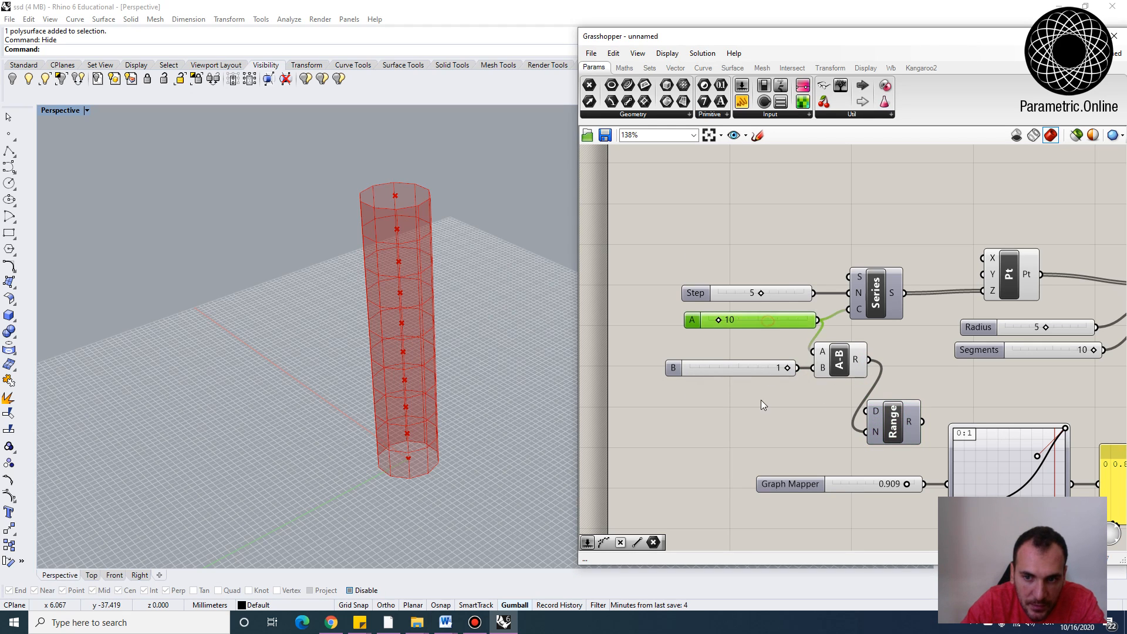
Connect the Range output to the Graph Mapper input and enlarge the output panel to show all values
{"action": "left_click_drag", "start_coordinate": [761, 397], "coordinate": [634, 288]}
{"action": "left_click", "coordinate": [740, 216]}
{"action": "left_click_drag", "start_coordinate": [835, 350], "coordinate": [786, 348]}
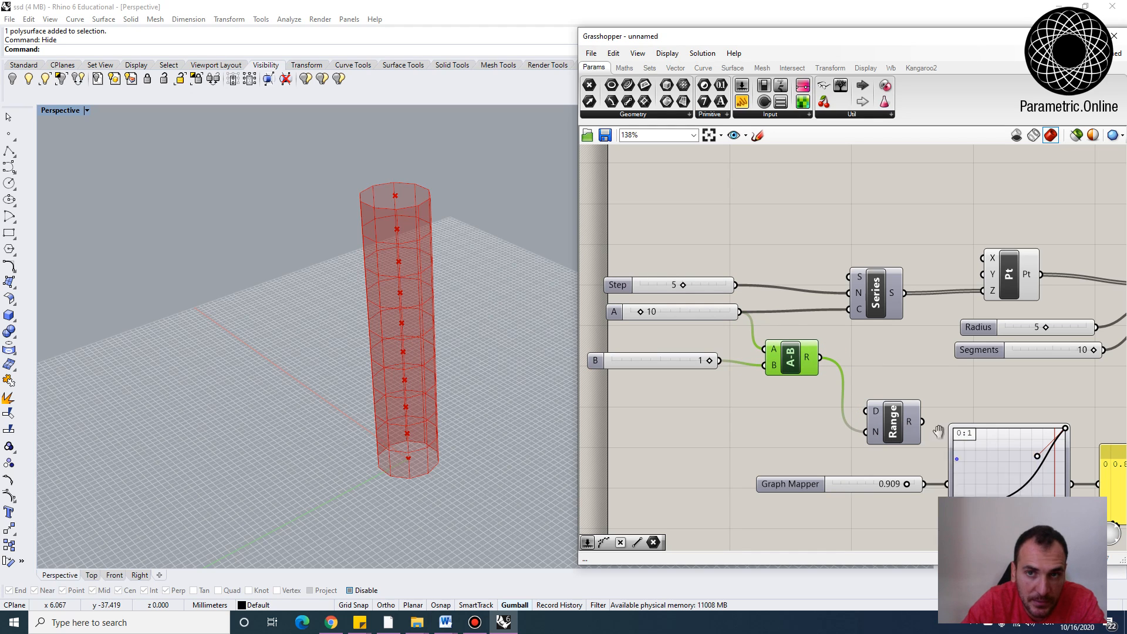
{"action": "right_click_drag", "start_coordinate": [929, 445], "coordinate": [808, 353]}
{"action": "left_click_drag", "start_coordinate": [804, 332], "coordinate": [828, 393]}
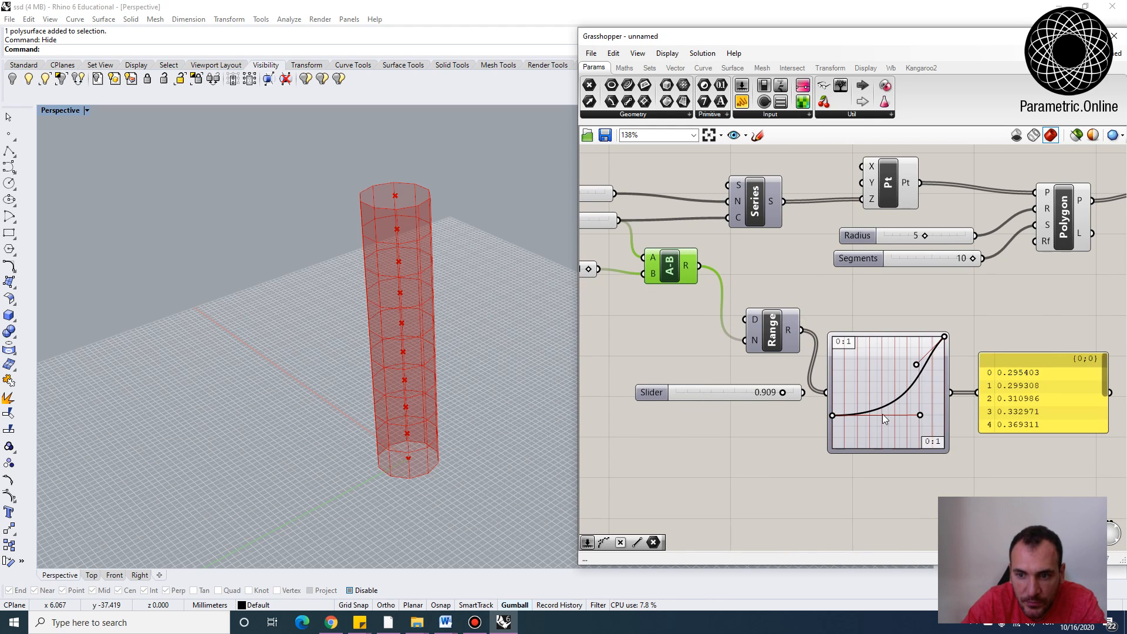
{"action": "right_click_drag", "start_coordinate": [883, 414], "coordinate": [829, 405]}
{"action": "left_click", "coordinate": [723, 384]}
{"action": "right_click_drag", "start_coordinate": [920, 412], "coordinate": [786, 423]}
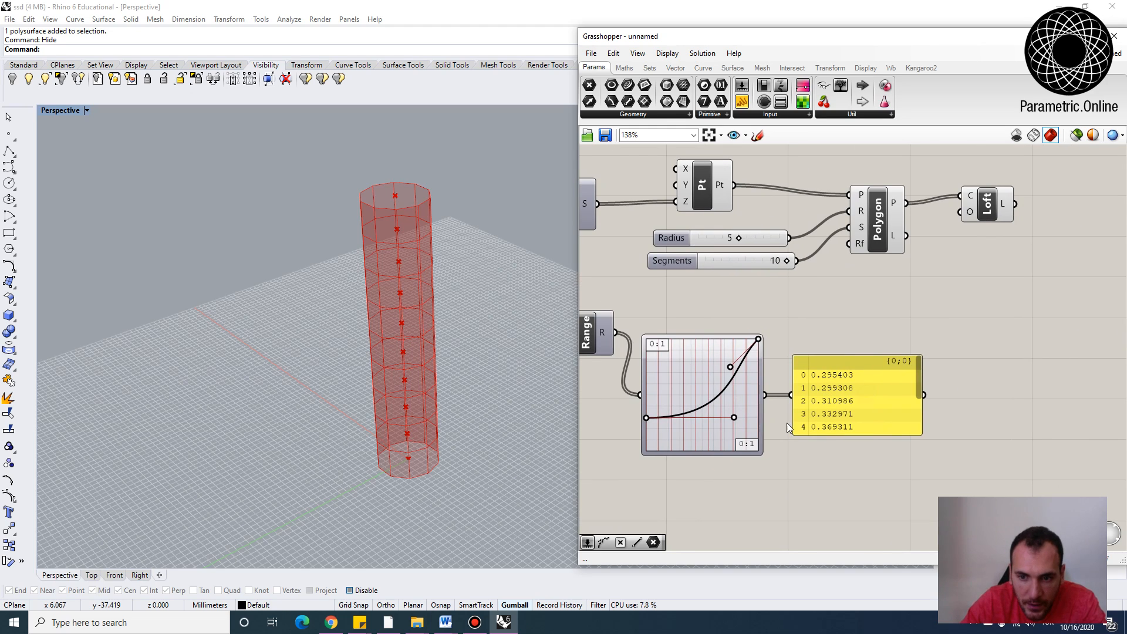
{"action": "left_click_drag", "start_coordinate": [743, 390], "coordinate": [772, 384]}
{"action": "left_click_drag", "start_coordinate": [833, 404], "coordinate": [876, 389]}
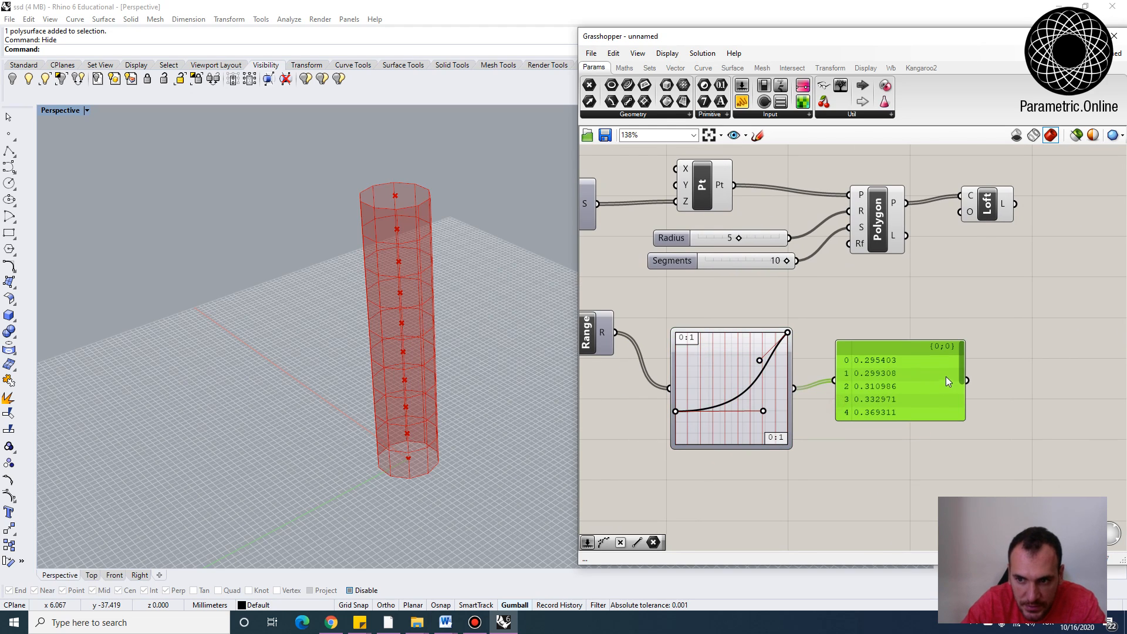
{"action": "left_click_drag", "start_coordinate": [962, 374], "coordinate": [933, 535]}
Adjust the Graph Mapper's lower Bezier handle and delete the output panel
{"action": "left_click_drag", "start_coordinate": [686, 403], "coordinate": [679, 424]}
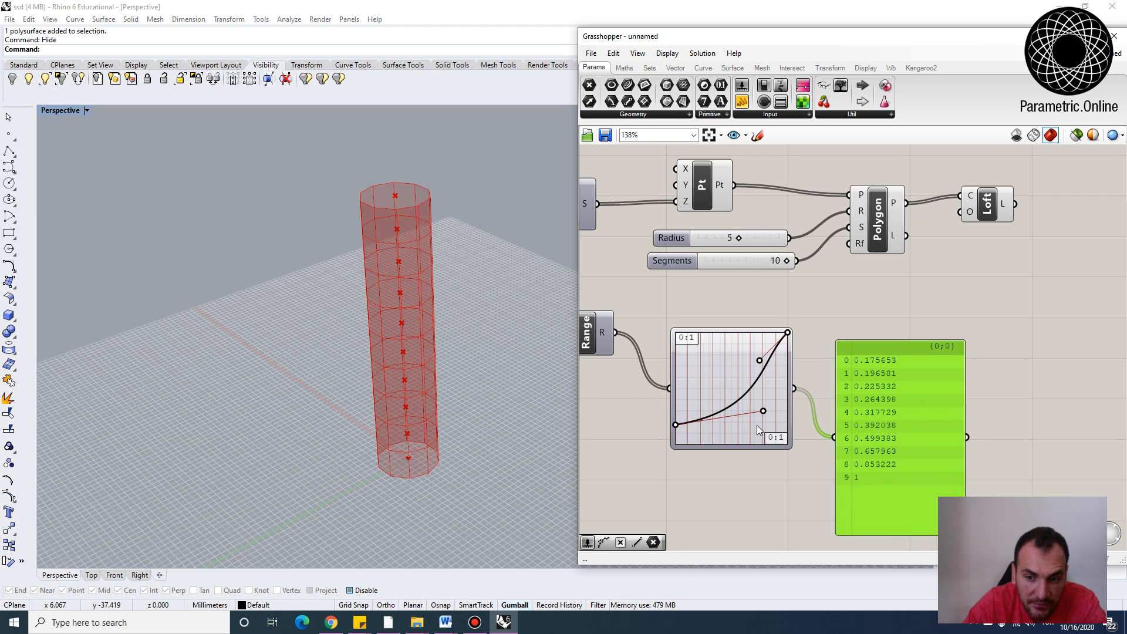
{"action": "left_click_drag", "start_coordinate": [764, 411], "coordinate": [767, 427]}
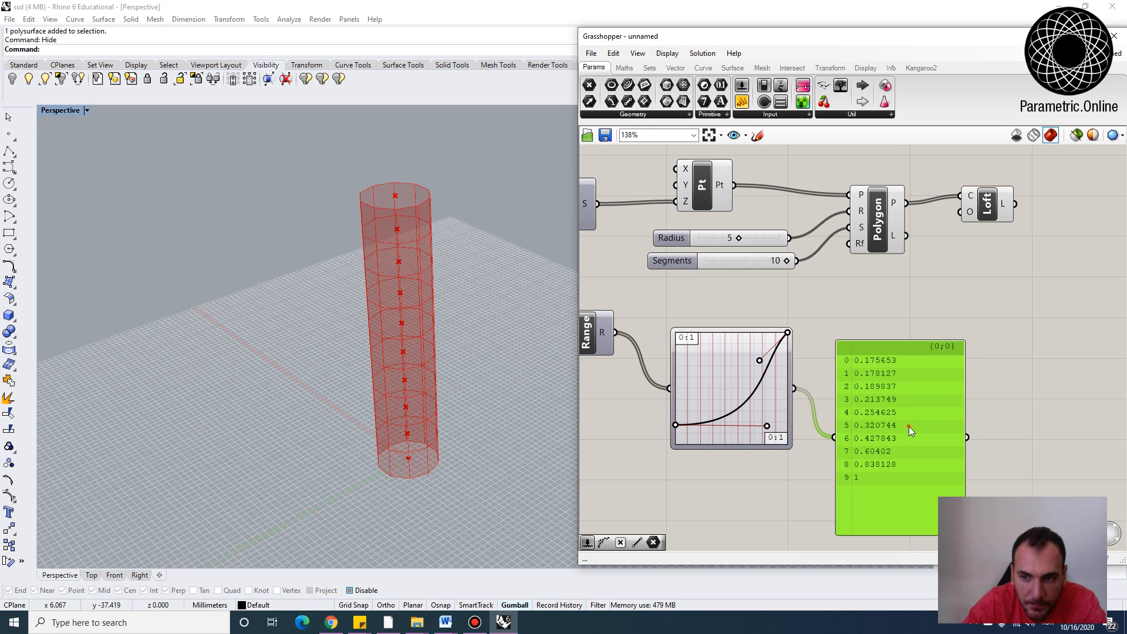
{"action": "key", "text": "Delete"}
{"action": "scroll", "coordinate": [743, 388], "scroll_direction": "down", "scroll_amount": 2}
{"action": "left_click", "coordinate": [731, 350]}
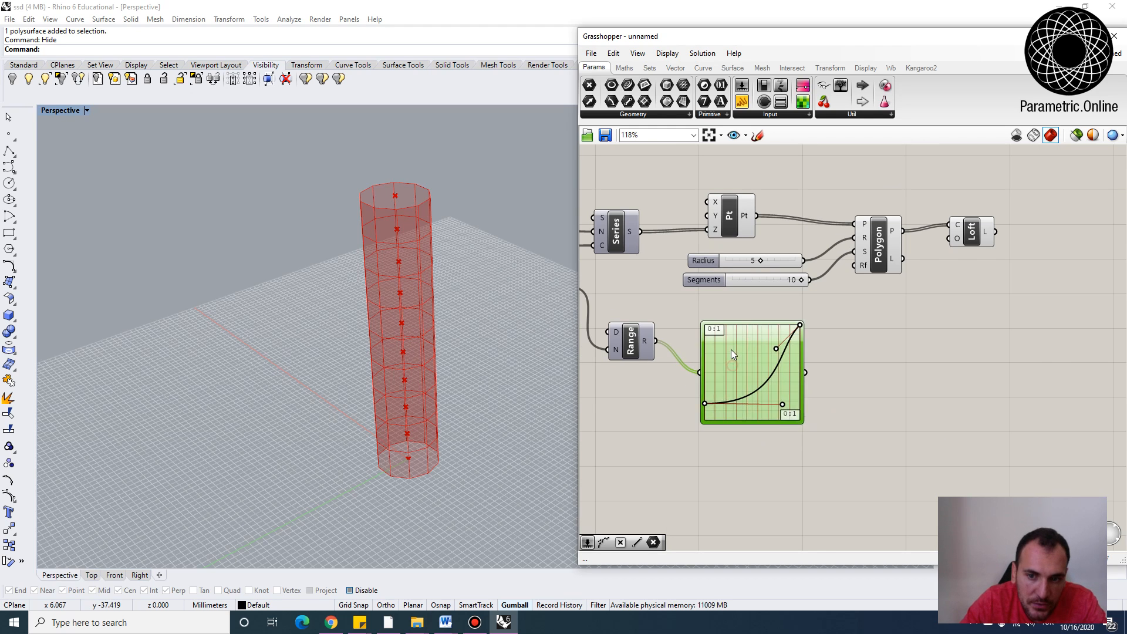
{"action": "left_click_drag", "start_coordinate": [731, 350], "coordinate": [725, 347]}
{"action": "right_click_drag", "start_coordinate": [730, 375], "coordinate": [743, 419]}
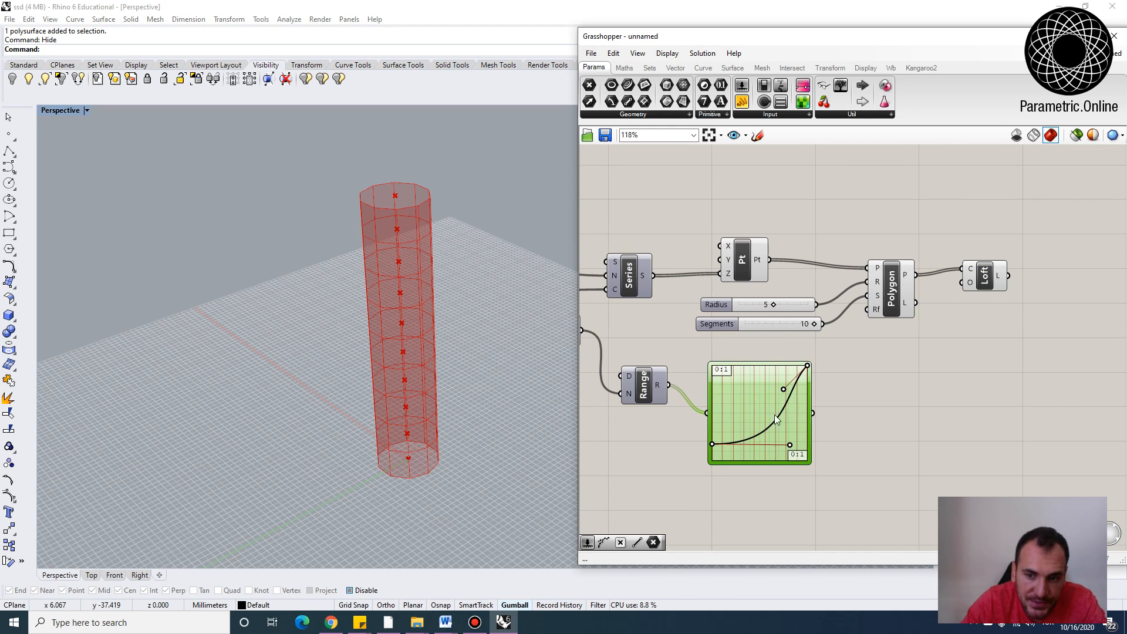
{"action": "scroll", "coordinate": [763, 420], "scroll_direction": "up", "scroll_amount": 2}
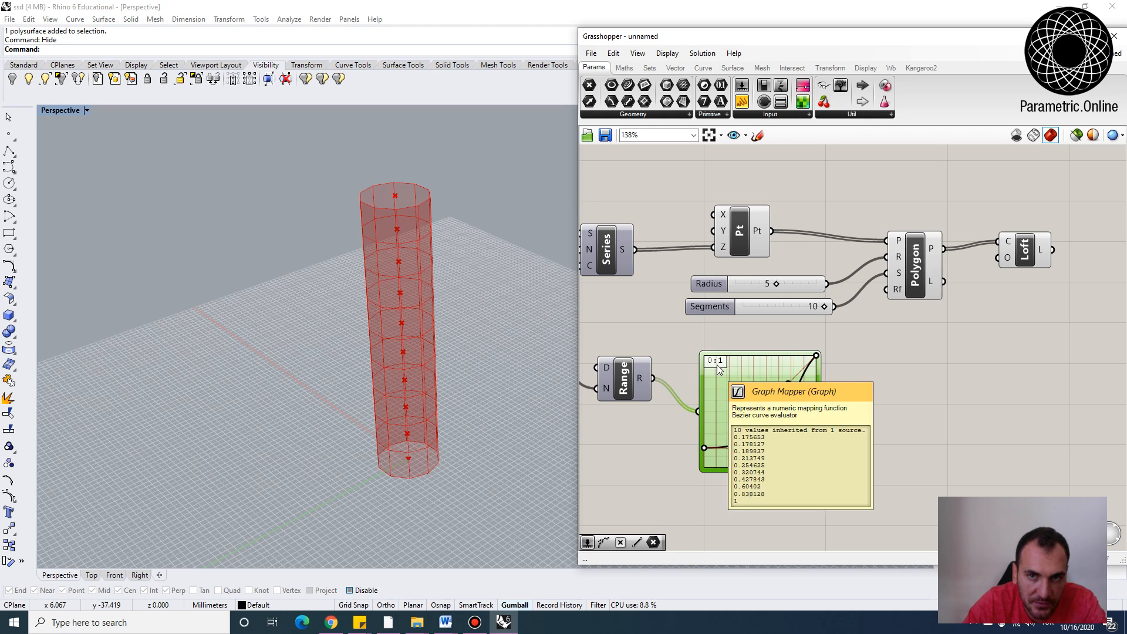
{"action": "right_click_drag", "start_coordinate": [757, 402], "coordinate": [760, 382]}
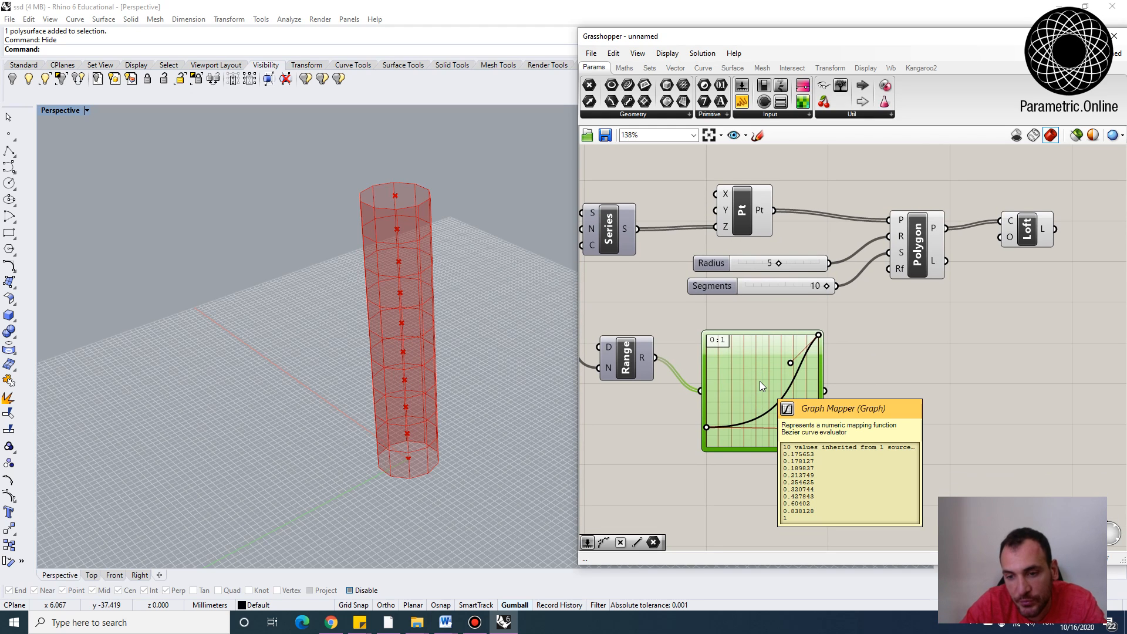
Add a Multiplication component and feed the Graph Mapper output into its A input
{"action": "double_click", "coordinate": [907, 420]}
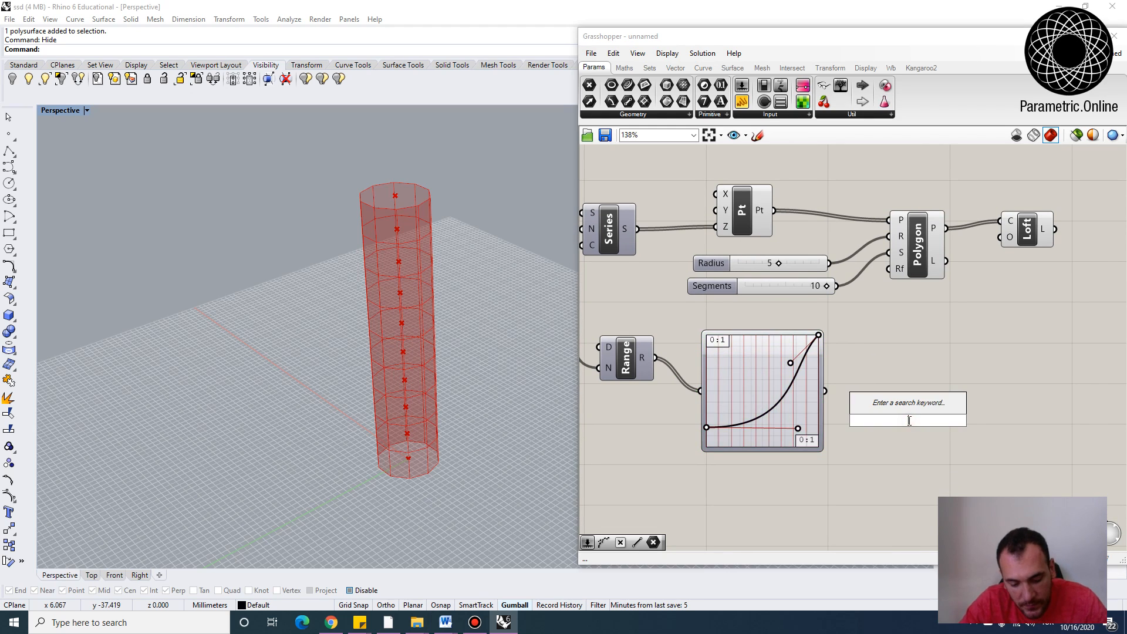
{"action": "type", "text": "mul"}
{"action": "left_click", "coordinate": [877, 389]}
{"action": "left_click_drag", "start_coordinate": [830, 392], "coordinate": [876, 411]}
{"action": "left_click_drag", "start_coordinate": [786, 403], "coordinate": [826, 399]}
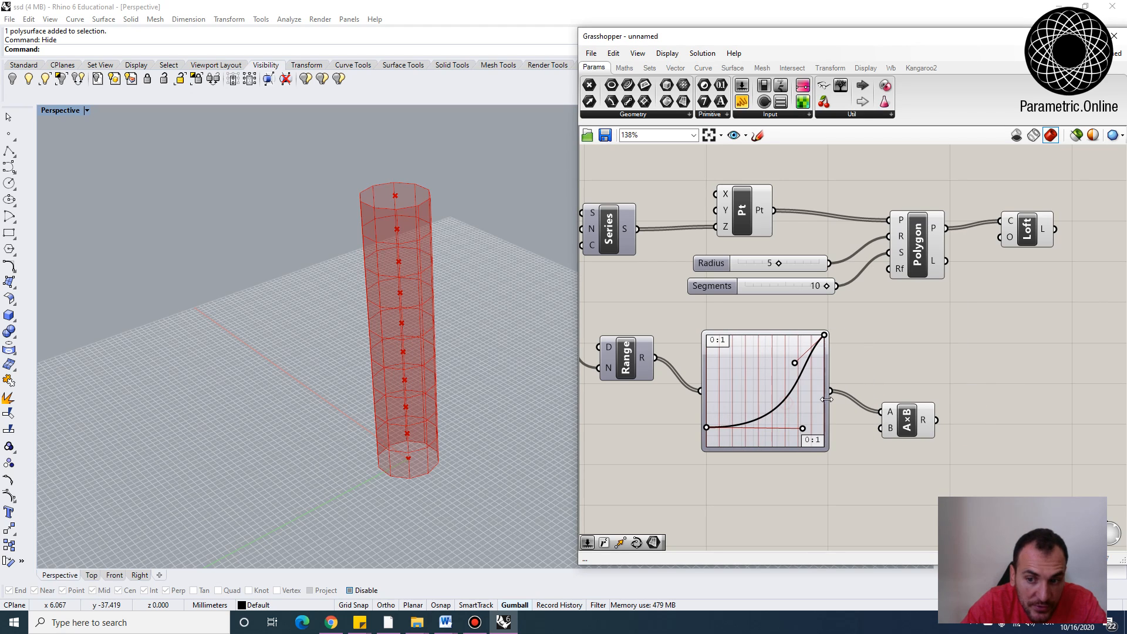
Add a number slider set to 180 and connect it to the Multiplication's B input
{"action": "double_click", "coordinate": [787, 486]}
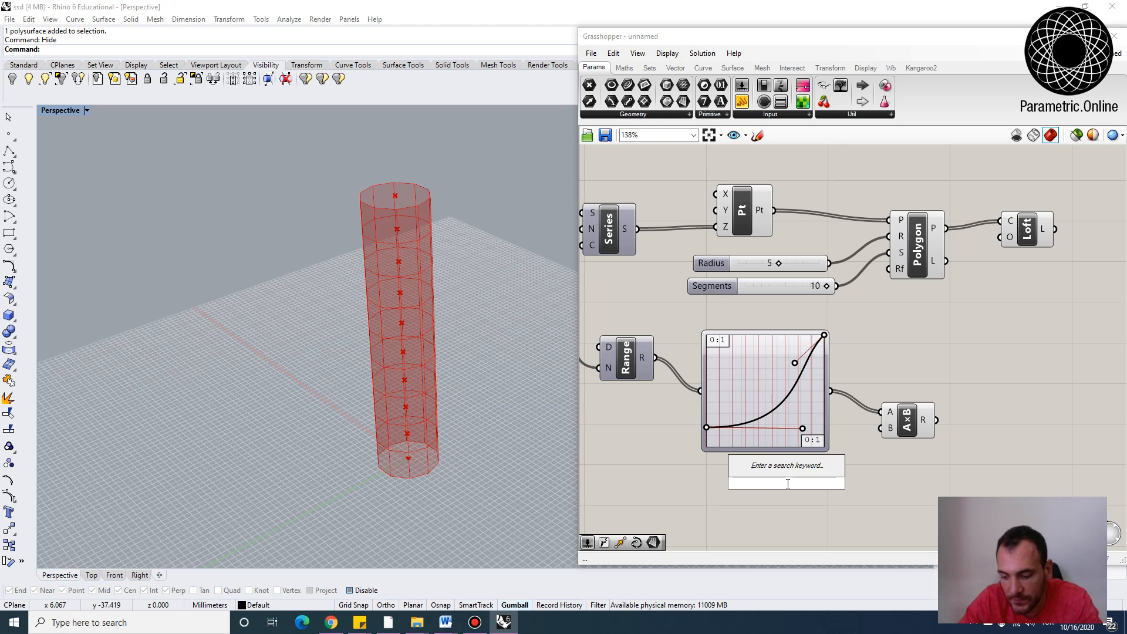
{"action": "type", "text": "180"}
{"action": "key", "text": "Return"}
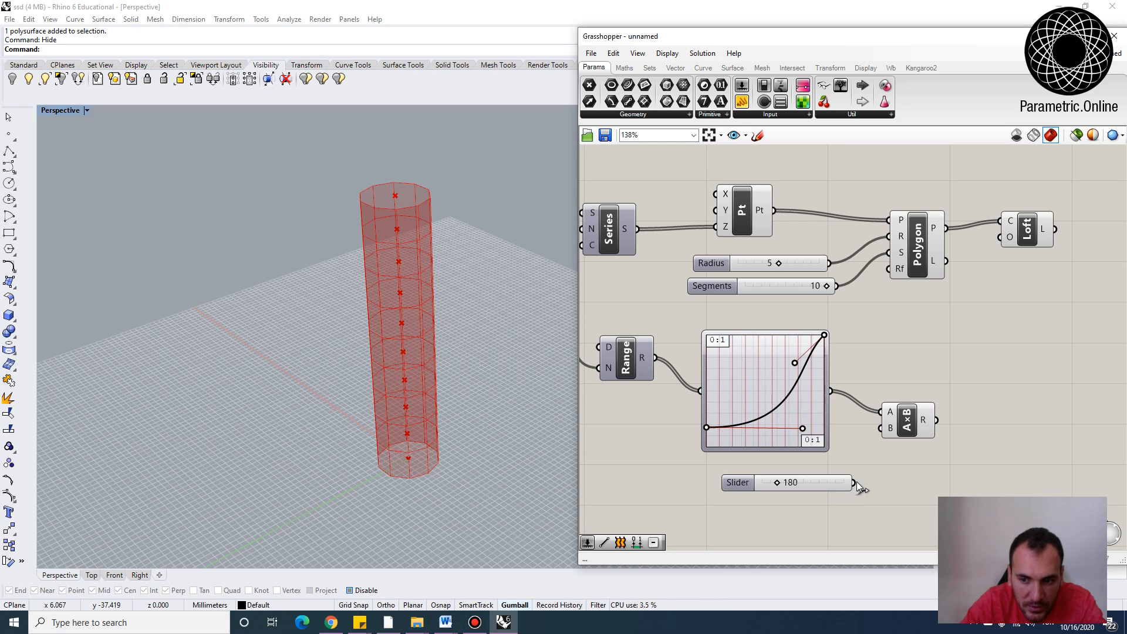
{"action": "left_click_drag", "start_coordinate": [857, 482], "coordinate": [880, 428]}
{"action": "left_click_drag", "start_coordinate": [814, 484], "coordinate": [794, 482]}
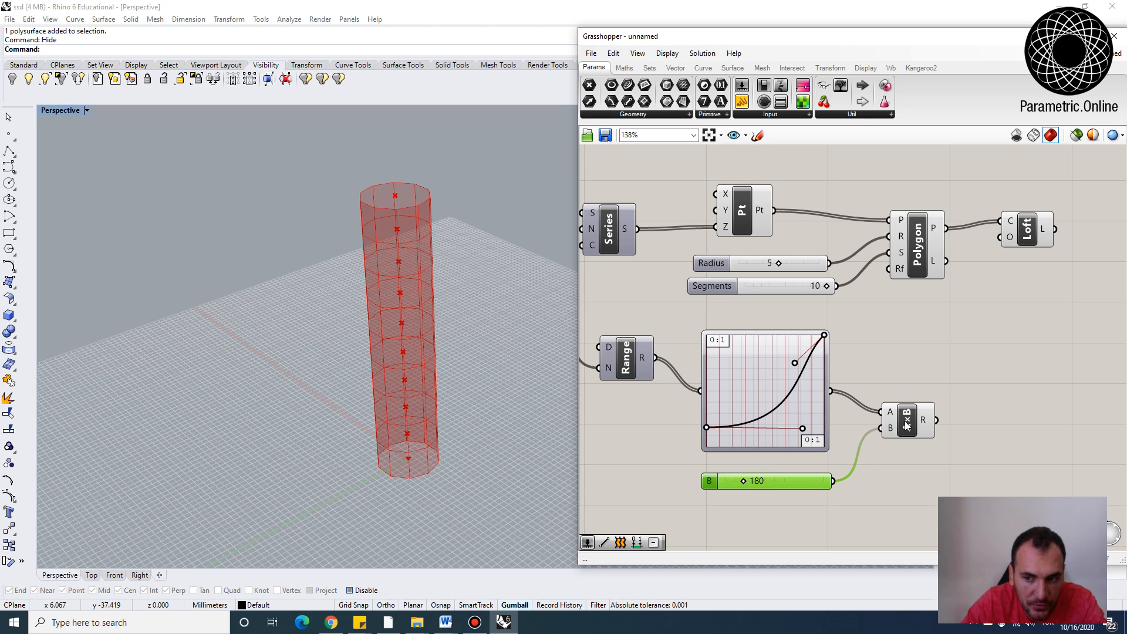
Add a Radians component and feed the multiplication result into it to convert degrees to radians
{"action": "left_click_drag", "start_coordinate": [907, 426], "coordinate": [909, 420]}
{"action": "mouse_move", "coordinate": [931, 415]}
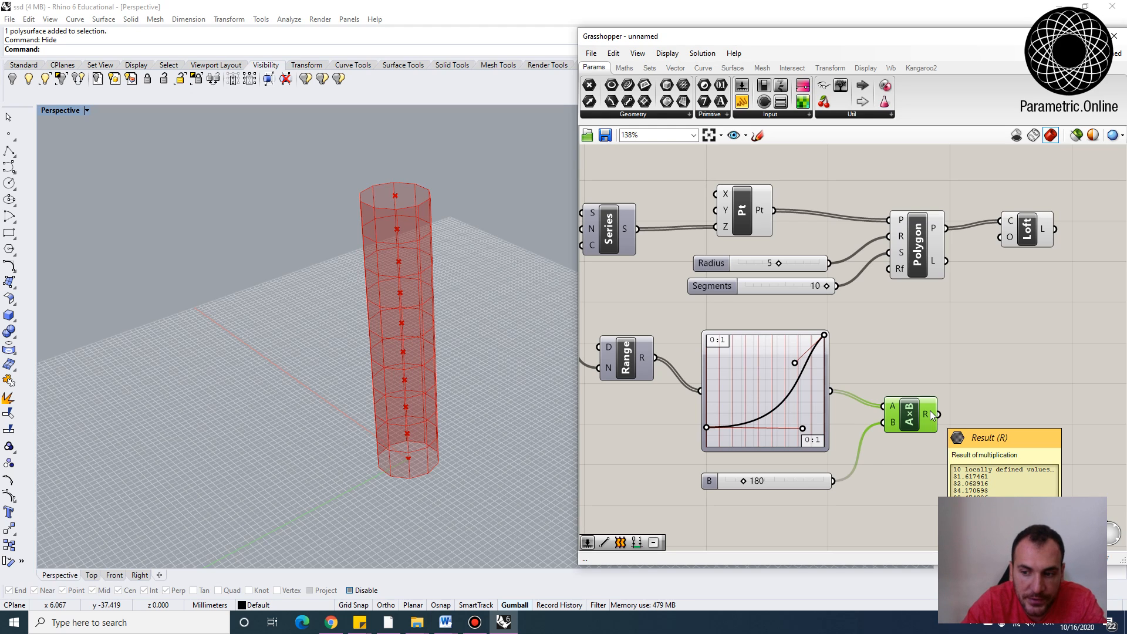
{"action": "right_click_drag", "start_coordinate": [986, 408], "coordinate": [969, 402]}
{"action": "double_click", "coordinate": [970, 404]}
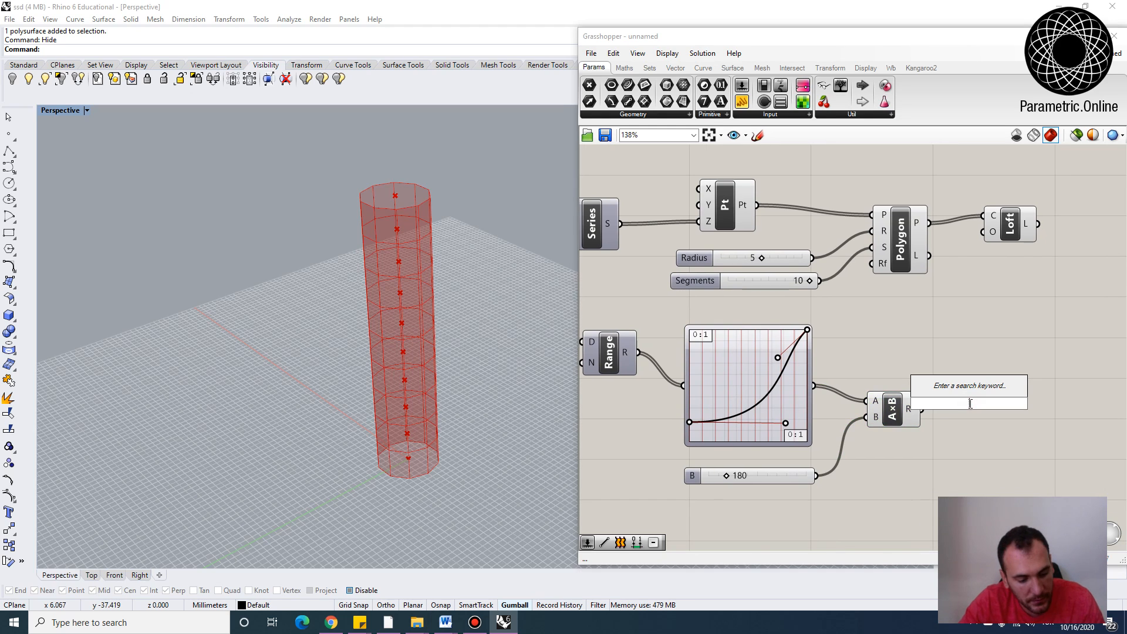
{"action": "type", "text": "a"}
{"action": "key", "text": "BackSpace"}
{"action": "type", "text": "rad"}
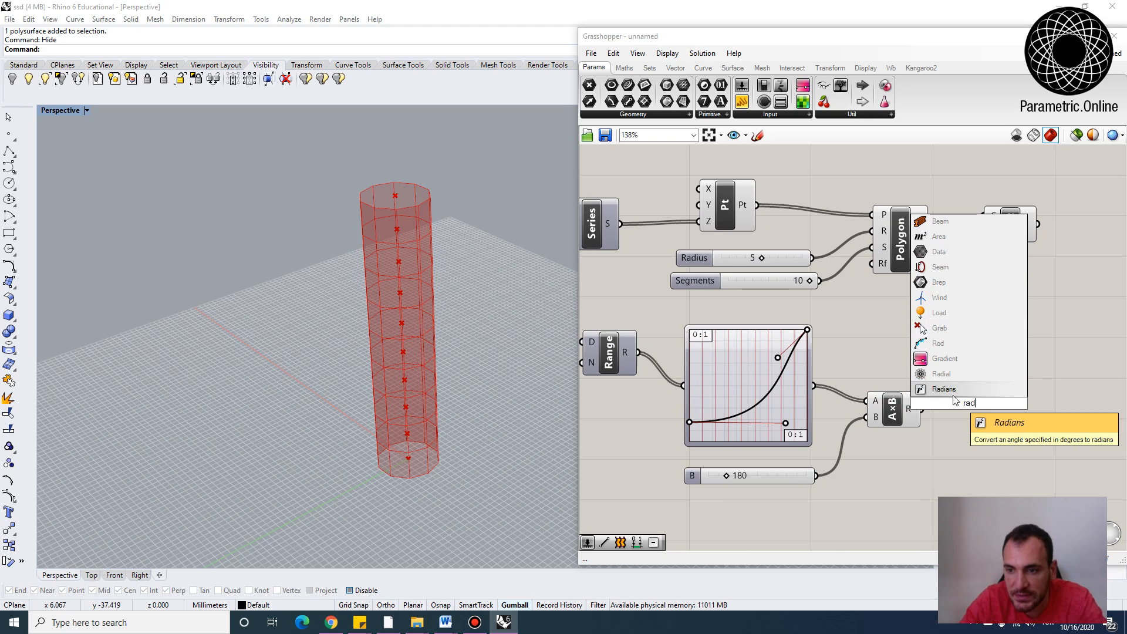
{"action": "key", "text": "Return"}
{"action": "left_click_drag", "start_coordinate": [922, 409], "coordinate": [942, 403]}
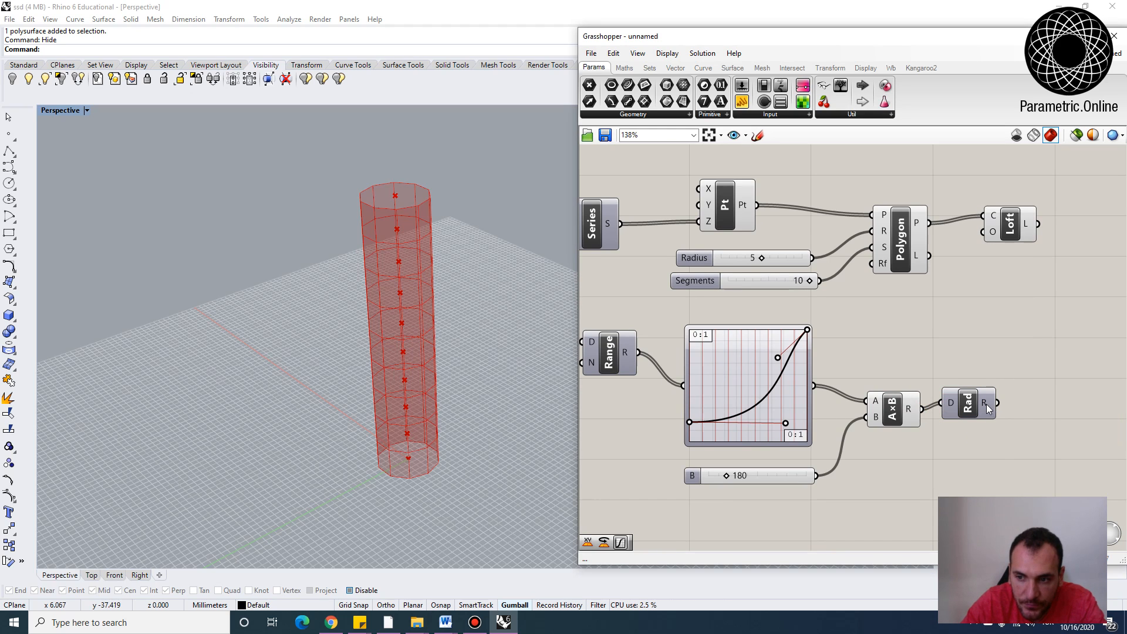
{"action": "mouse_move", "coordinate": [986, 404]}
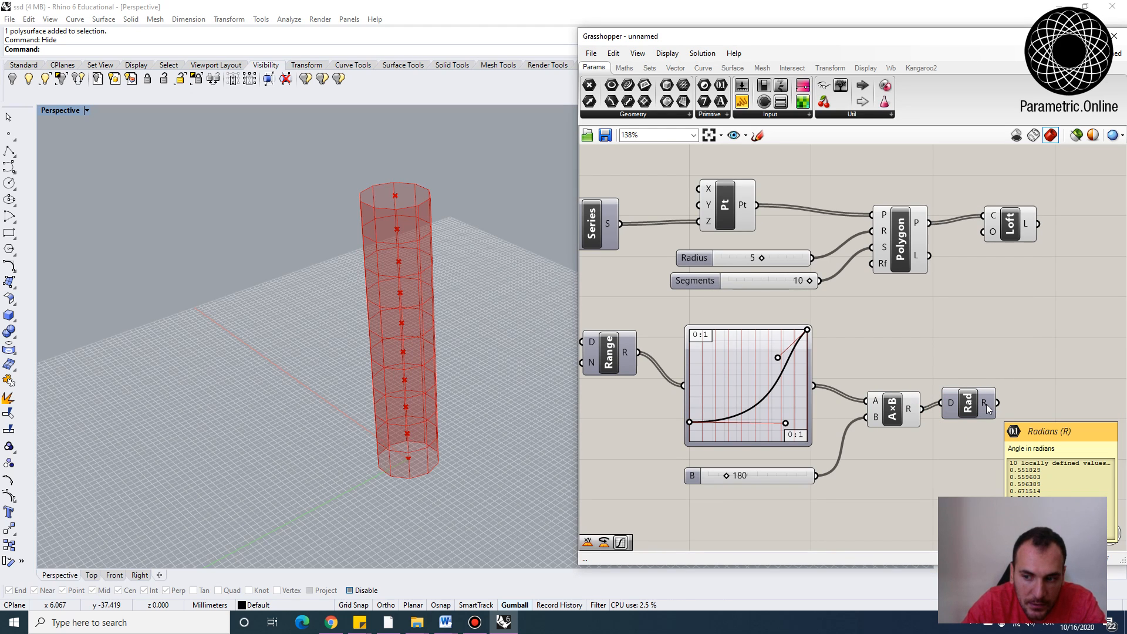
{"action": "right_click_drag", "start_coordinate": [987, 404], "coordinate": [963, 431]}
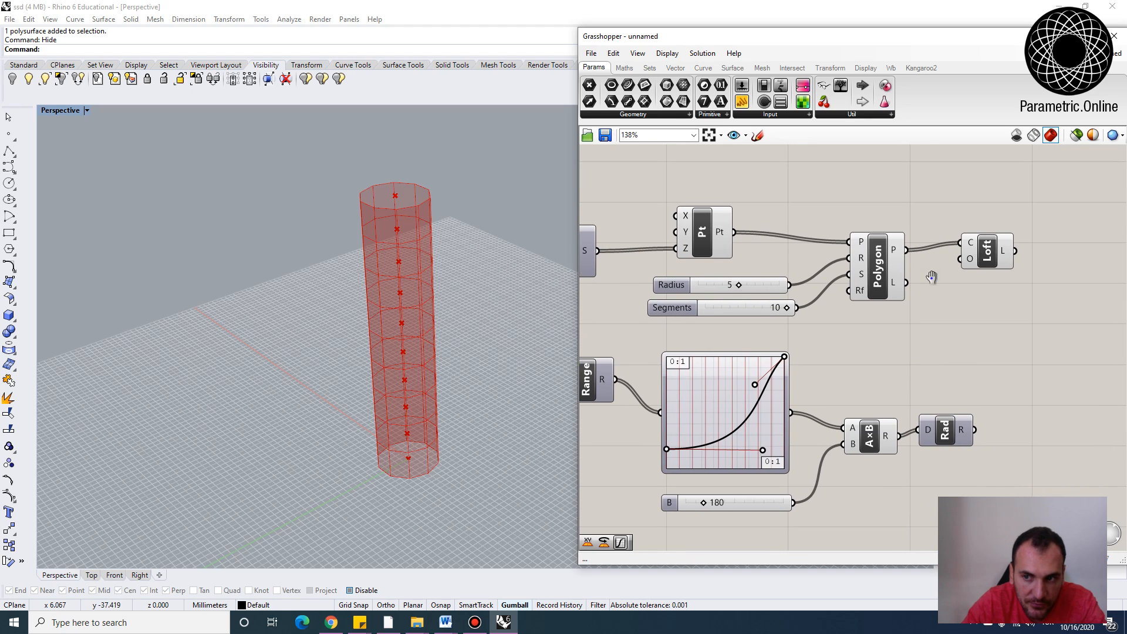
Add a Rotate component to the canvas
{"action": "right_click_drag", "start_coordinate": [932, 277], "coordinate": [837, 305]}
{"action": "left_click_drag", "start_coordinate": [893, 284], "coordinate": [1008, 269]}
{"action": "double_click", "coordinate": [955, 352]}
{"action": "type", "text": "r"}
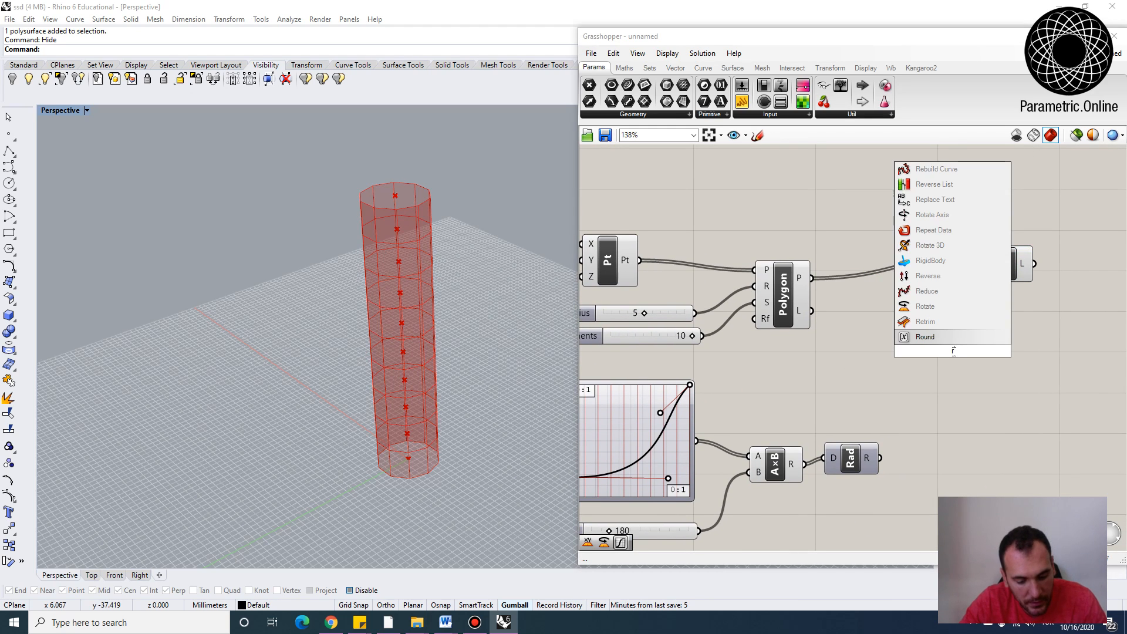
{"action": "type", "text": "otate"}
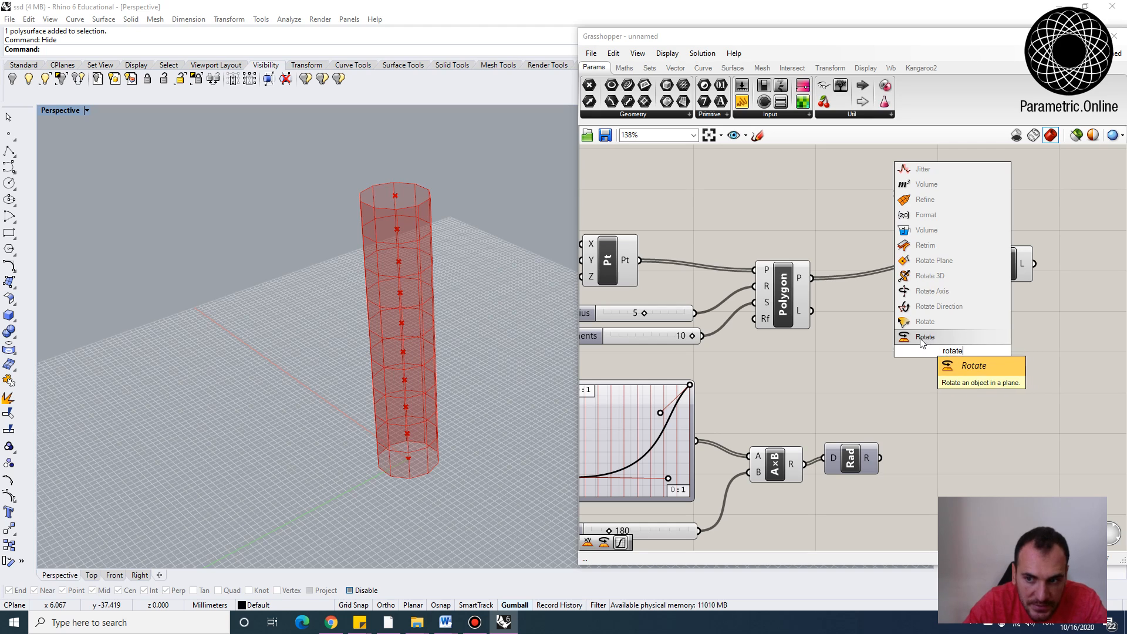
{"action": "left_click", "coordinate": [933, 339]}
{"action": "left_click_drag", "start_coordinate": [964, 362], "coordinate": [969, 370]}
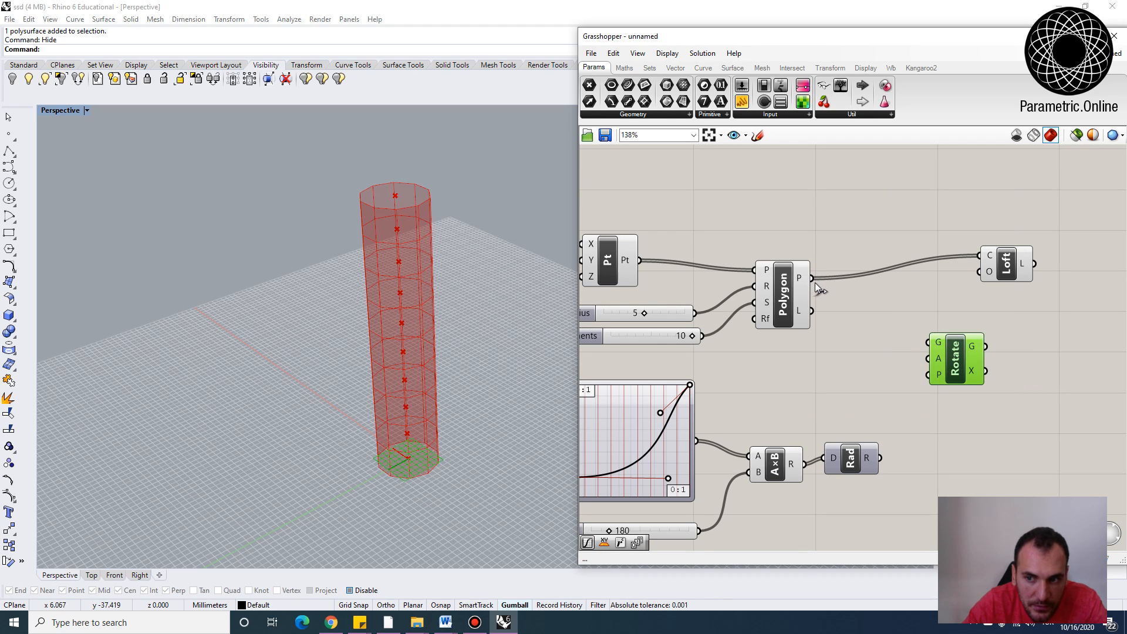
Connect the Polygon output to Rotate's geometry input and the Radians output to its angle input
{"action": "left_click", "coordinate": [787, 278]}
{"action": "left_click_drag", "start_coordinate": [816, 279], "coordinate": [975, 357]}
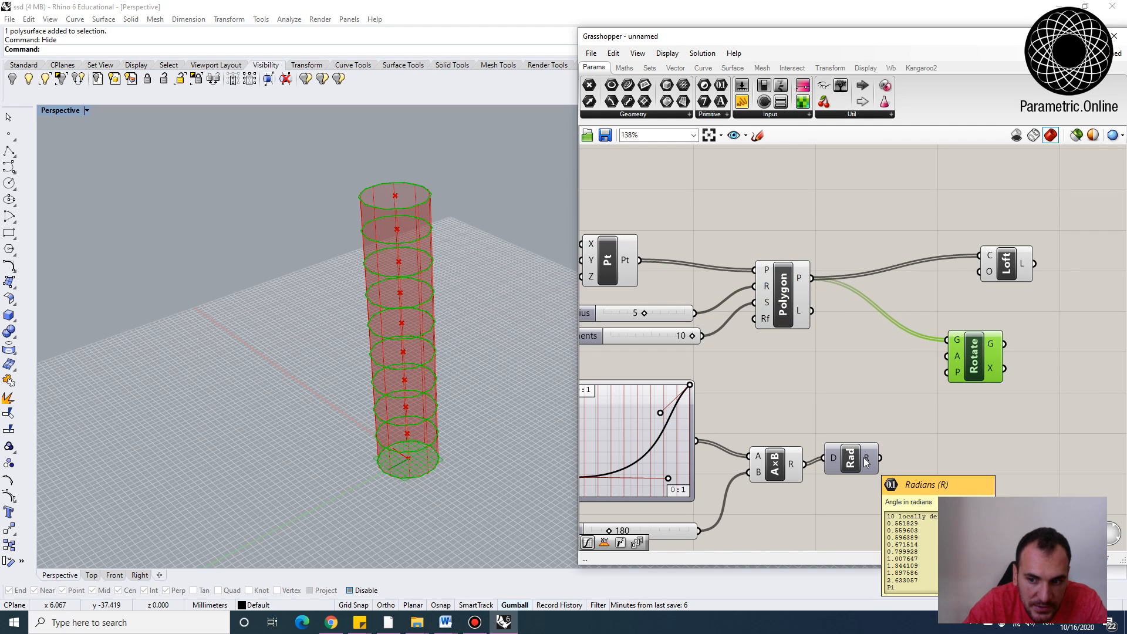
{"action": "left_click_drag", "start_coordinate": [868, 461], "coordinate": [947, 357]}
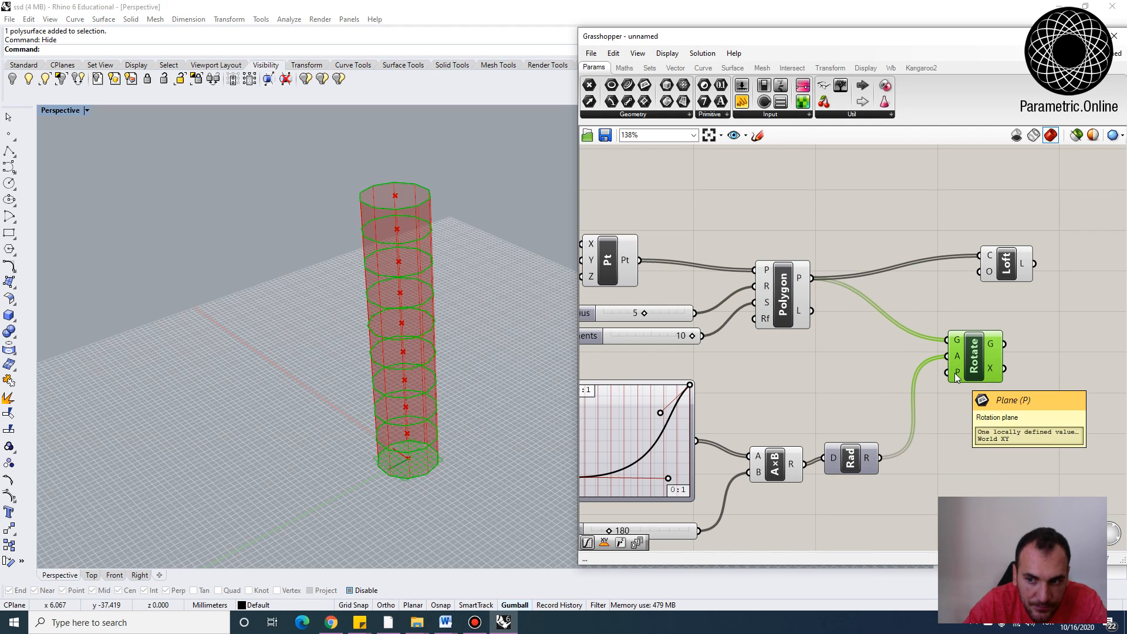
{"action": "right_click_drag", "start_coordinate": [773, 348], "coordinate": [1027, 389]}
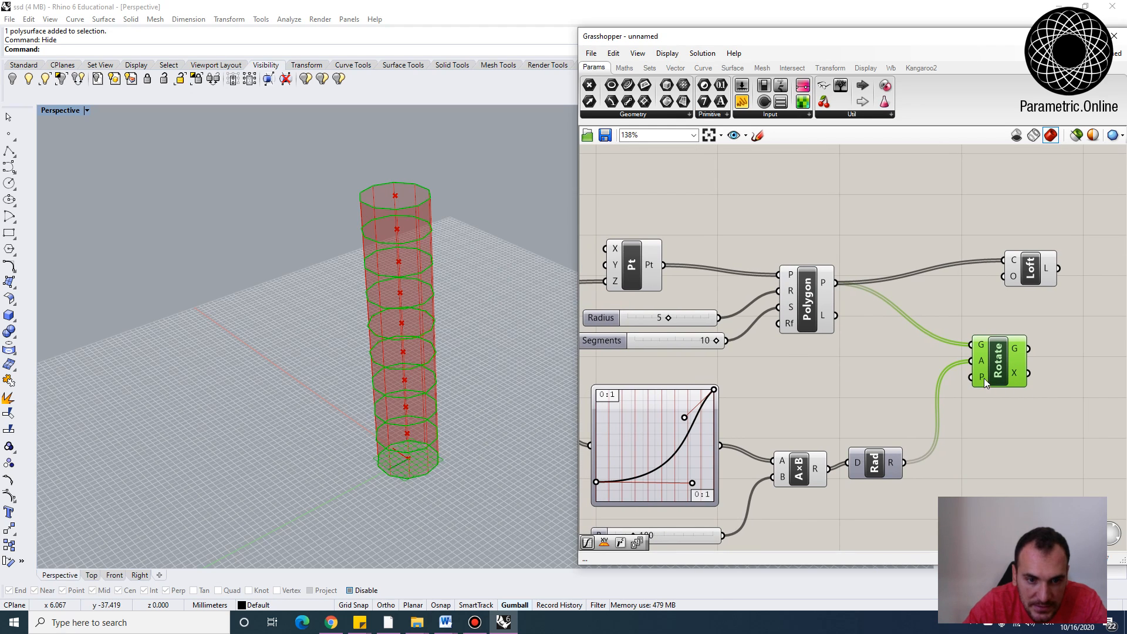
Add an XY Plane component fed by the points and connect its plane output to Rotate's plane input
{"action": "scroll", "coordinate": [881, 352], "scroll_direction": "down", "scroll_amount": 2}
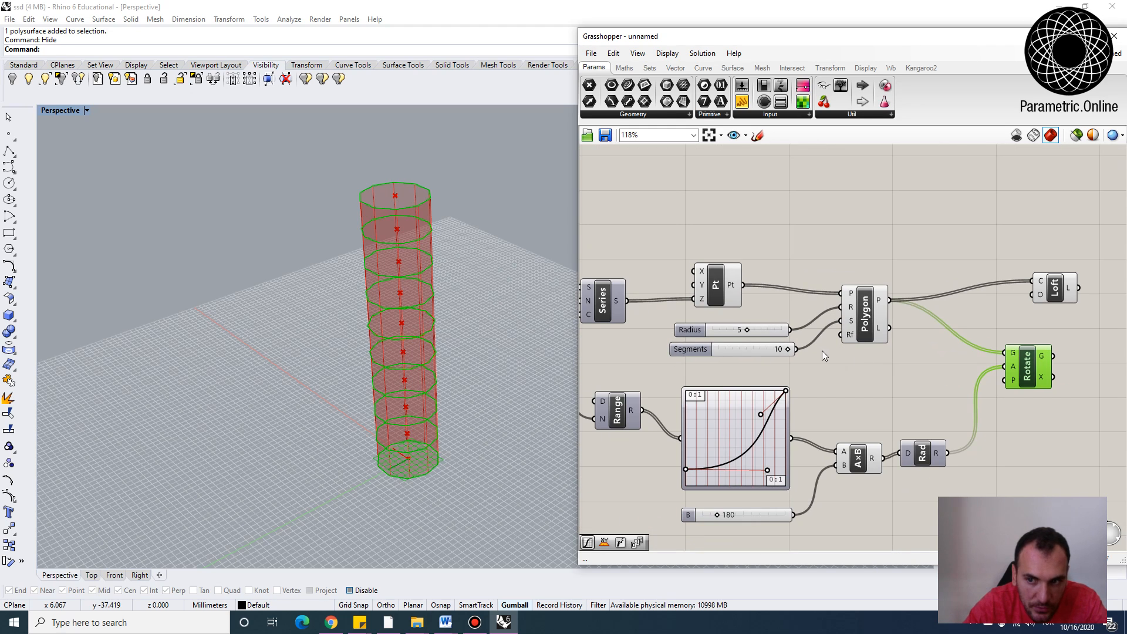
{"action": "right_click_drag", "start_coordinate": [822, 355], "coordinate": [765, 357]}
{"action": "double_click", "coordinate": [736, 251]}
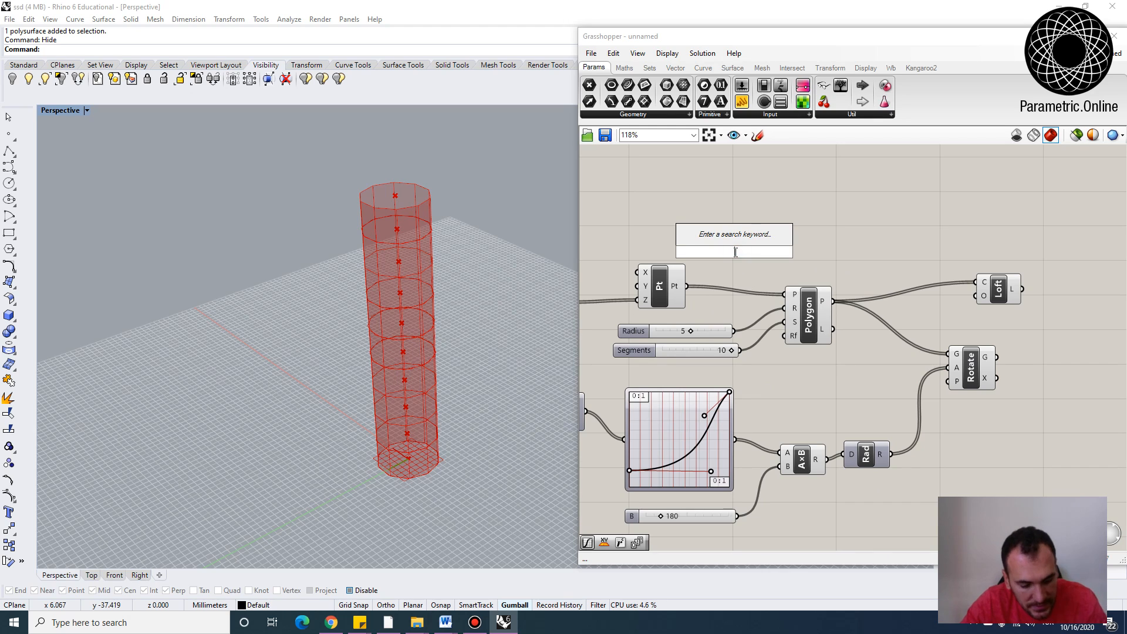
{"action": "type", "text": "xy"}
{"action": "key", "text": "Return"}
{"action": "left_click_drag", "start_coordinate": [687, 285], "coordinate": [785, 293]}
{"action": "left_click_drag", "start_coordinate": [758, 252], "coordinate": [953, 383]}
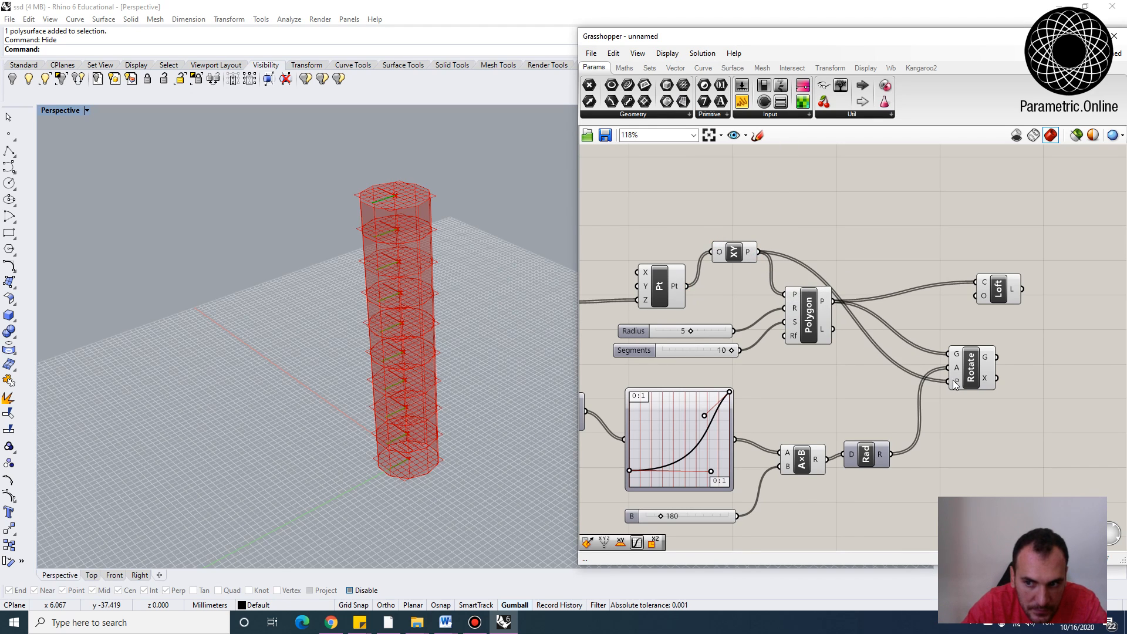
{"action": "left_click", "coordinate": [974, 367]}
Connect the Rotate geometry output to the Loft's curves input
{"action": "right_click_drag", "start_coordinate": [390, 355], "coordinate": [377, 307]}
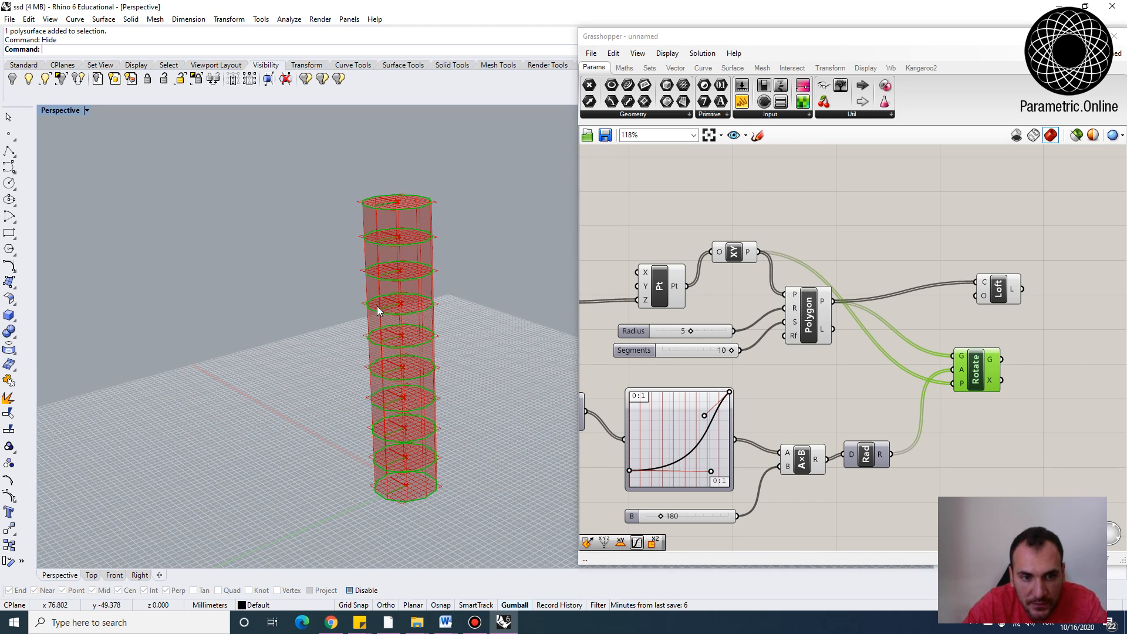
{"action": "right_click_drag", "start_coordinate": [803, 381], "coordinate": [744, 363]}
{"action": "left_click_drag", "start_coordinate": [939, 271], "coordinate": [1012, 262]}
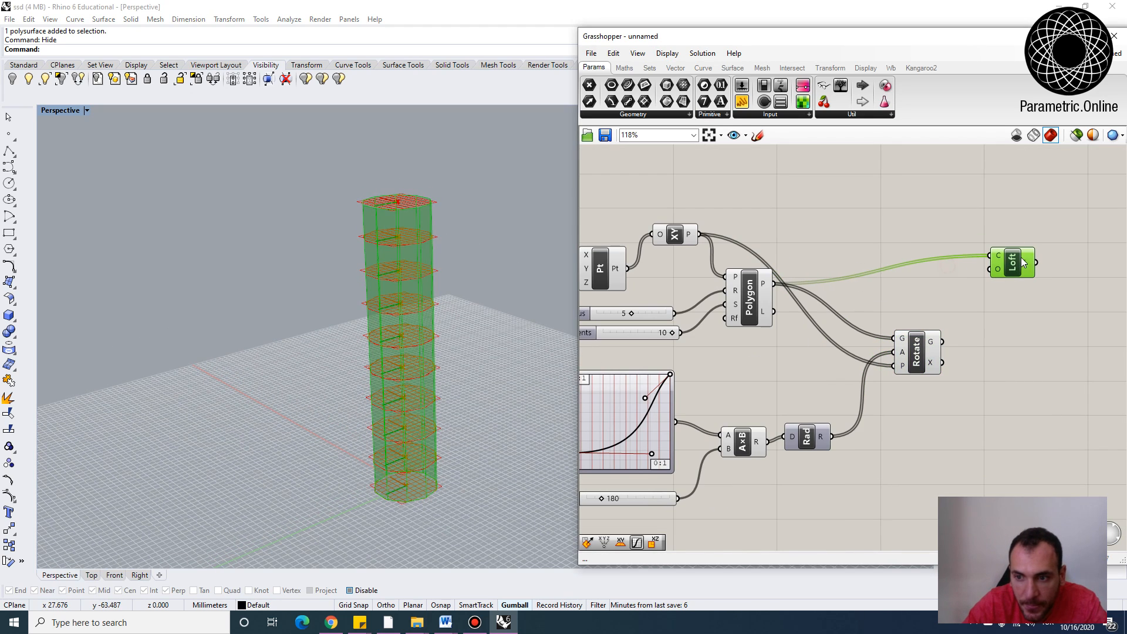
{"action": "left_click_drag", "start_coordinate": [943, 342], "coordinate": [1011, 299]}
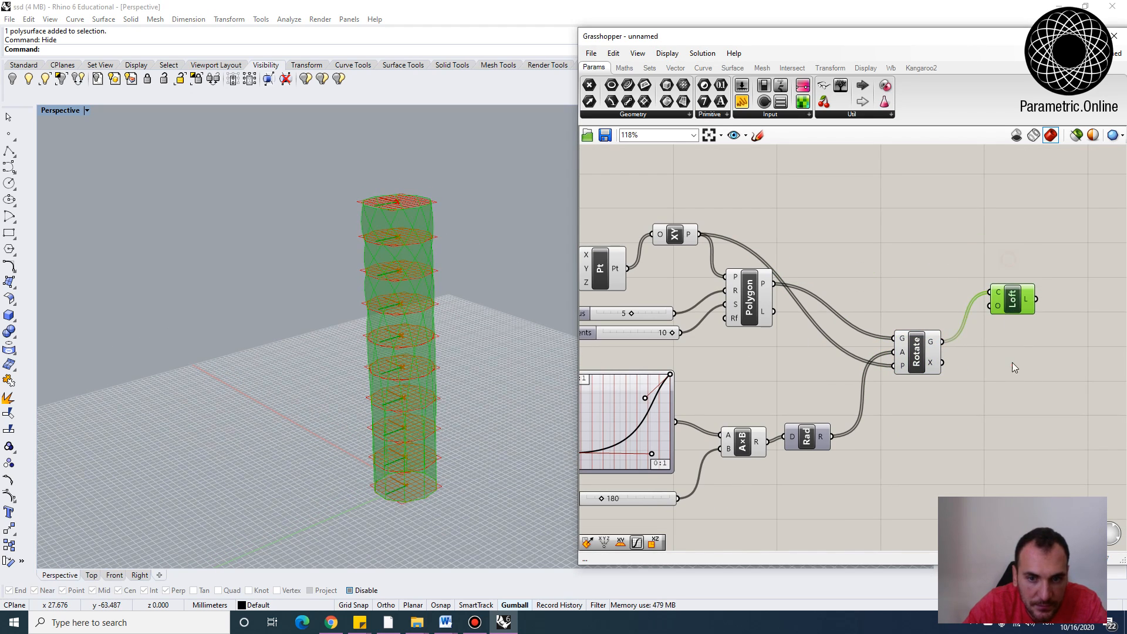
{"action": "left_click", "coordinate": [1012, 364]}
Turn off the preview of all components except the Loft
{"action": "scroll", "coordinate": [980, 302], "scroll_direction": "down", "scroll_amount": 3}
{"action": "left_click_drag", "start_coordinate": [936, 452], "coordinate": [666, 209]}
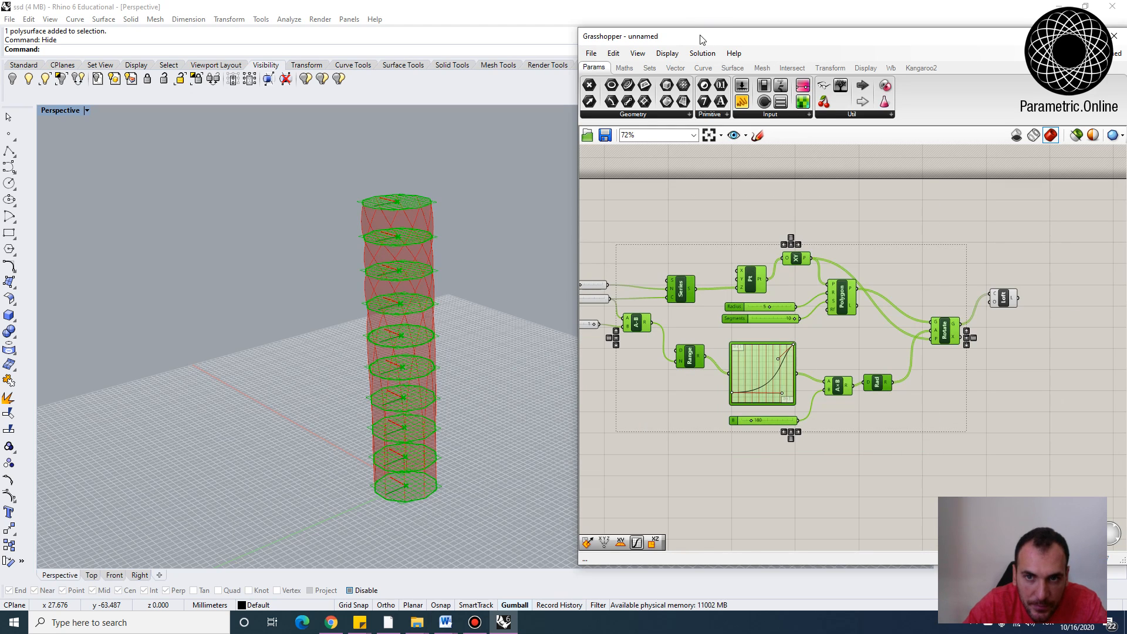
{"action": "left_click", "coordinate": [702, 53]}
{"action": "left_click", "coordinate": [739, 226]}
{"action": "scroll", "coordinate": [441, 294], "scroll_direction": "up", "scroll_amount": 4}
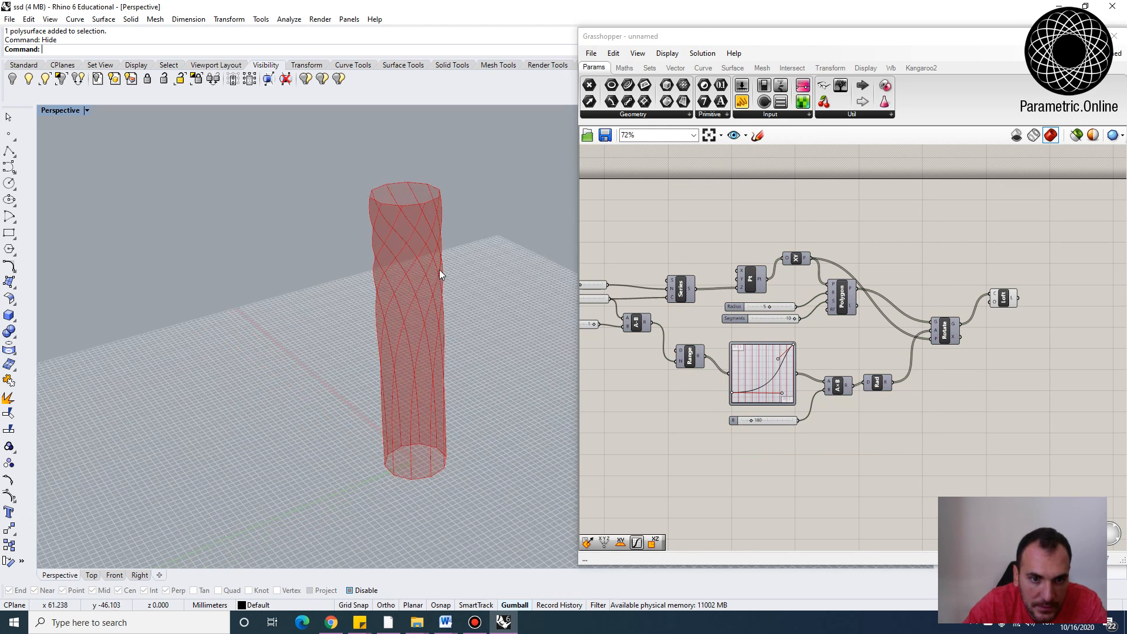
{"action": "scroll", "coordinate": [446, 304], "scroll_direction": "down", "scroll_amount": 3}
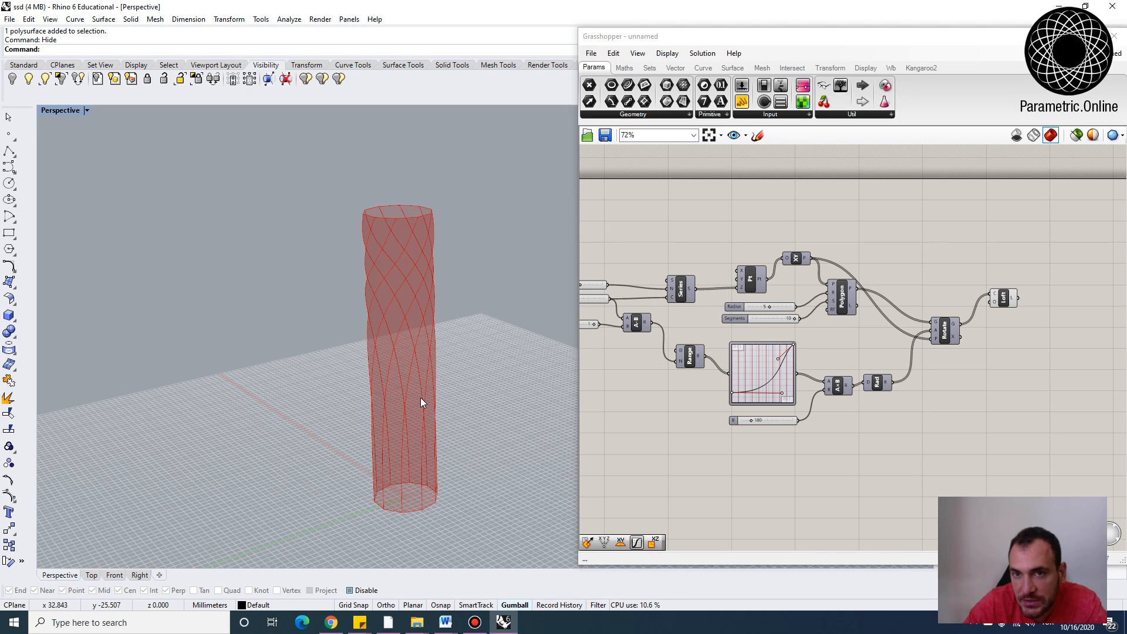
{"action": "scroll", "coordinate": [969, 306], "scroll_direction": "up", "scroll_amount": 3}
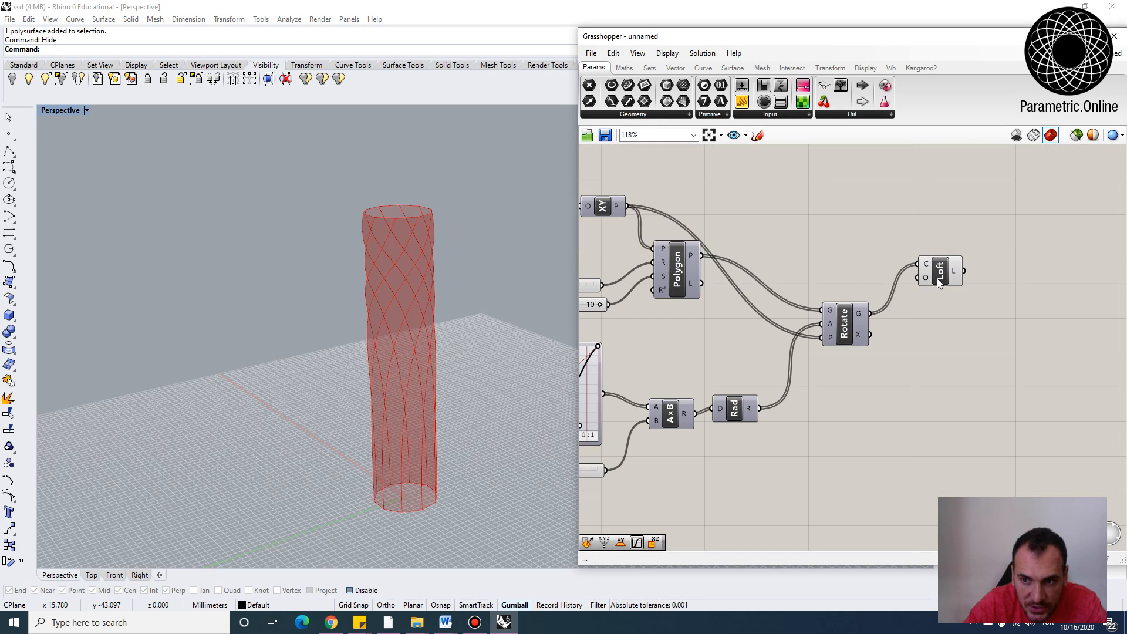
Bake the Loft into Rhino and move the baked vase aside from the Grasshopper preview
{"action": "right_click", "coordinate": [938, 274]}
{"action": "left_click", "coordinate": [966, 320]}
{"action": "left_click", "coordinate": [966, 433]}
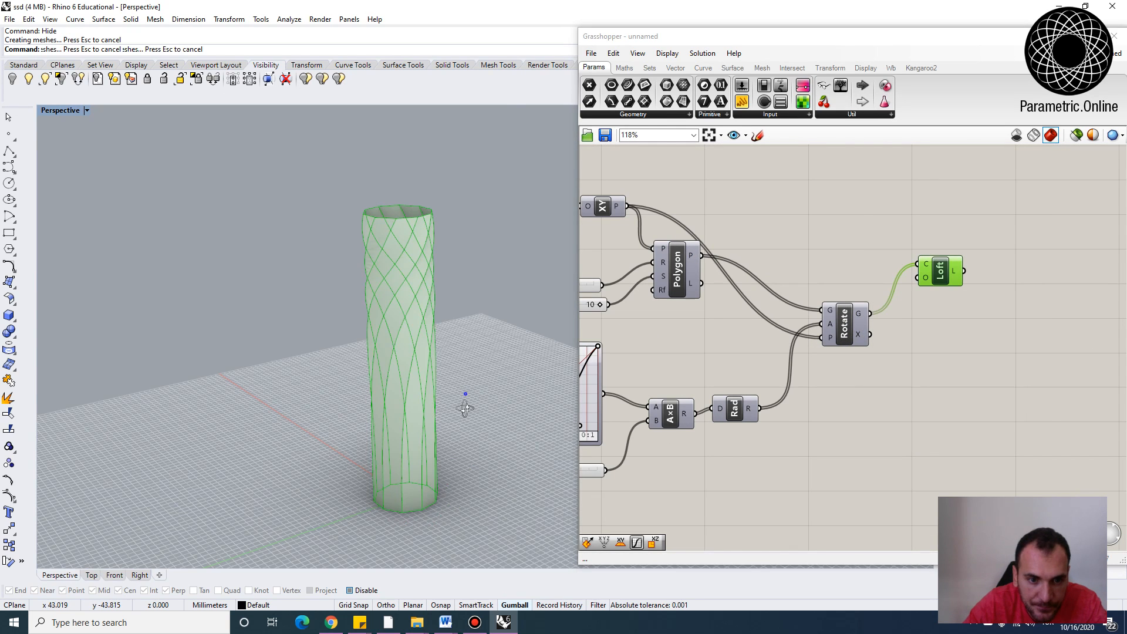
{"action": "right_click_drag", "start_coordinate": [466, 403], "coordinate": [378, 383]}
{"action": "left_click_drag", "start_coordinate": [379, 379], "coordinate": [322, 414]}
{"action": "right_click_drag", "start_coordinate": [400, 491], "coordinate": [348, 402]}
Reshape the twist Graph Mapper curve by moving its upper control handle
{"action": "right_click_drag", "start_coordinate": [705, 365], "coordinate": [848, 369]}
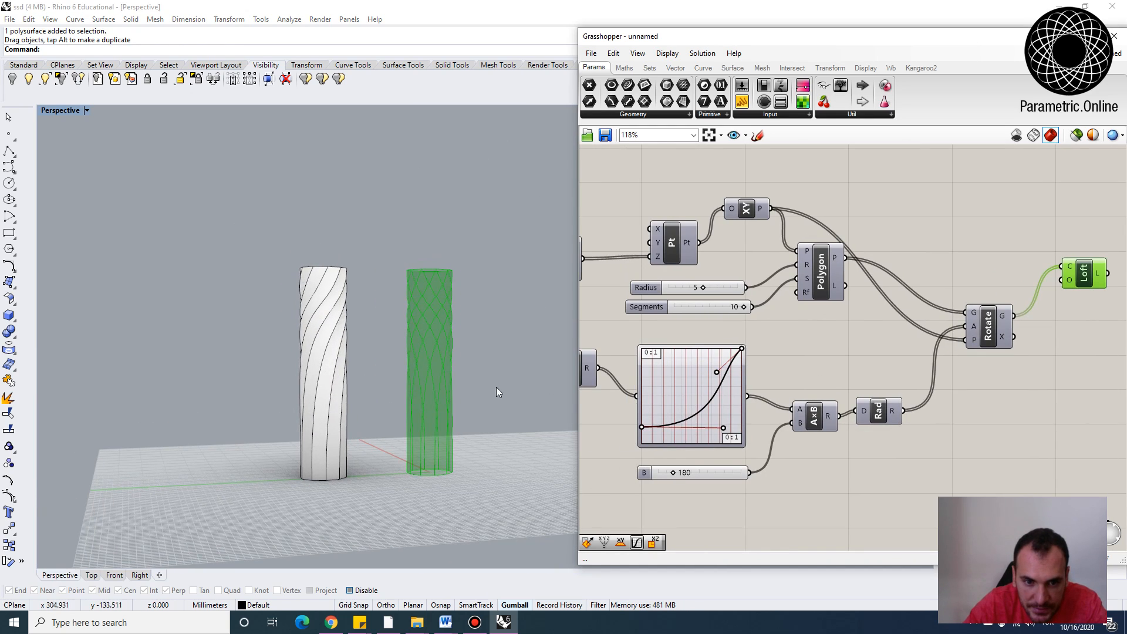
{"action": "right_click_drag", "start_coordinate": [669, 394], "coordinate": [708, 430]}
{"action": "scroll", "coordinate": [708, 430], "scroll_direction": "up", "scroll_amount": 3}
{"action": "left_click_drag", "start_coordinate": [732, 374], "coordinate": [638, 336]}
{"action": "right_click_drag", "start_coordinate": [448, 347], "coordinate": [454, 403]}
{"action": "scroll", "coordinate": [454, 400], "scroll_direction": "up", "scroll_amount": 4}
{"action": "left_click", "coordinate": [880, 325]}
{"action": "scroll", "coordinate": [773, 324], "scroll_direction": "down", "scroll_amount": 5}
{"action": "scroll", "coordinate": [707, 327], "scroll_direction": "up", "scroll_amount": 4}
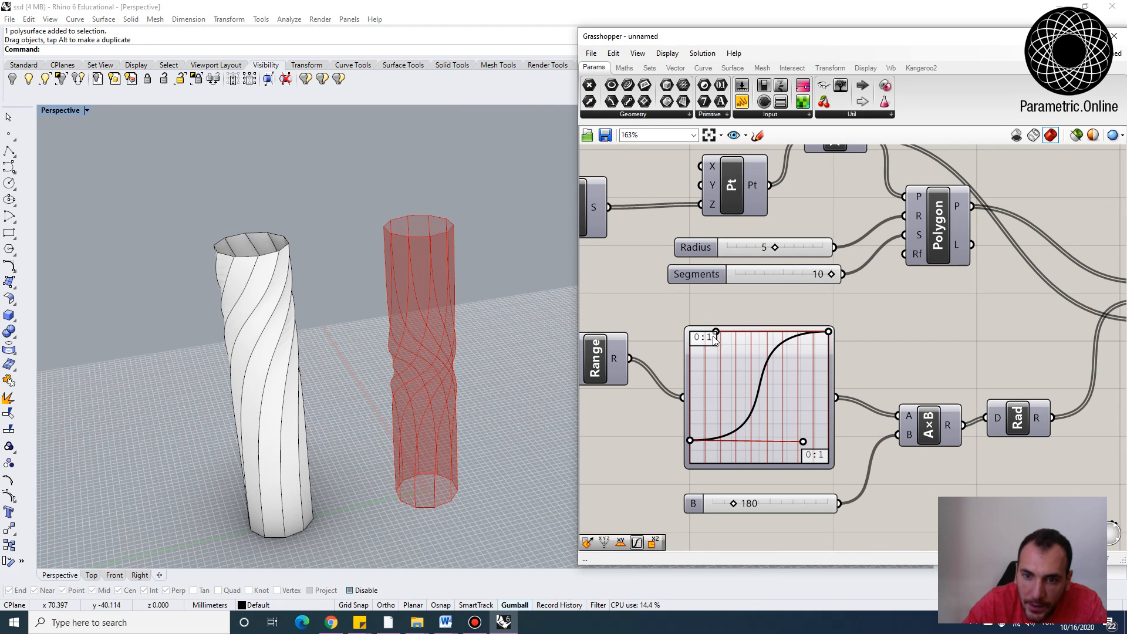
{"action": "left_click_drag", "start_coordinate": [717, 333], "coordinate": [738, 369]}
{"action": "right_click_drag", "start_coordinate": [450, 351], "coordinate": [446, 328]}
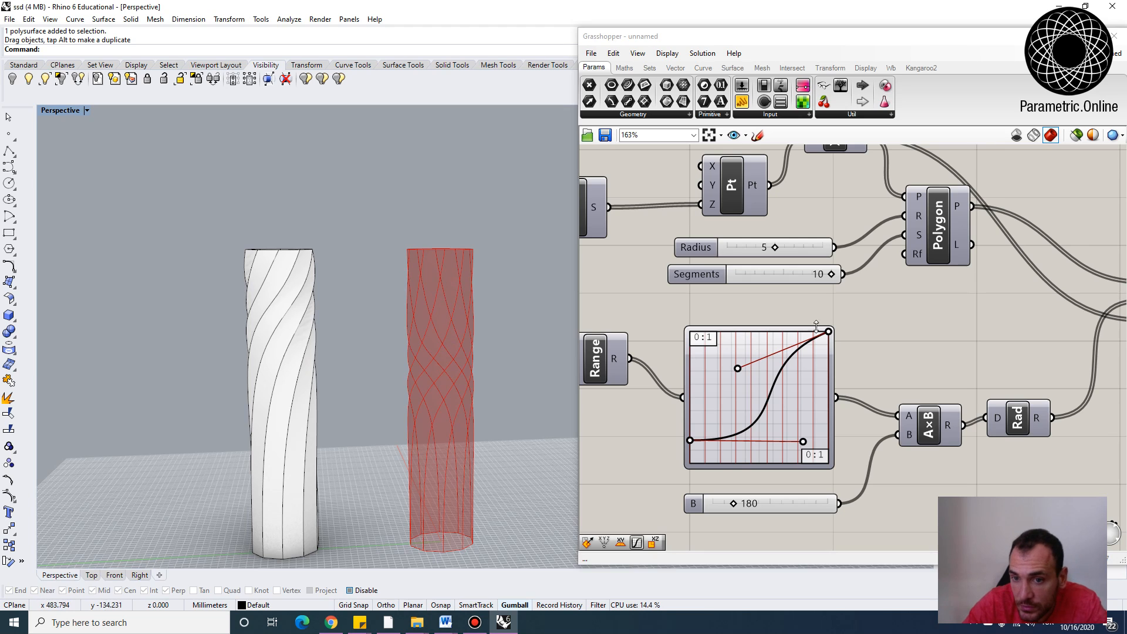
Duplicate the Graph Mapper, 180 slider and Multiplication group and place the copy below
{"action": "left_click", "coordinate": [815, 296]}
{"action": "scroll", "coordinate": [998, 272], "scroll_direction": "down", "scroll_amount": 2}
{"action": "right_click_drag", "start_coordinate": [998, 272], "coordinate": [756, 308]}
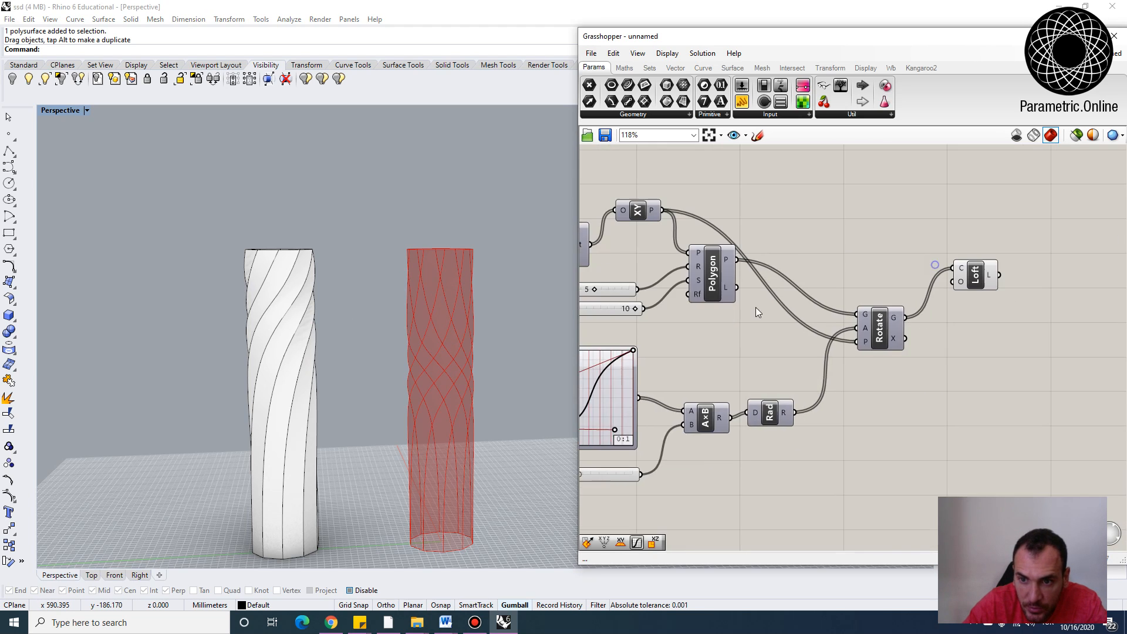
{"action": "scroll", "coordinate": [692, 326], "scroll_direction": "down", "scroll_amount": 3}
{"action": "right_click_drag", "start_coordinate": [691, 326], "coordinate": [822, 312]}
{"action": "scroll", "coordinate": [783, 340], "scroll_direction": "up", "scroll_amount": 3}
{"action": "right_click_drag", "start_coordinate": [834, 467], "coordinate": [839, 435]}
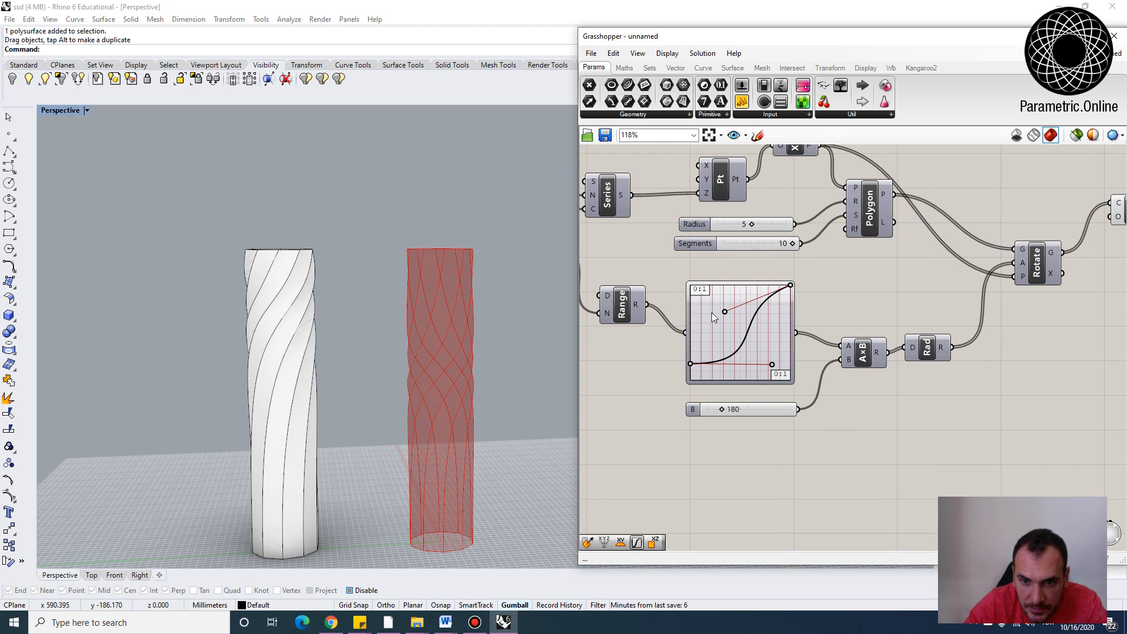
{"action": "left_click_drag", "start_coordinate": [616, 308], "coordinate": [616, 323]}
{"action": "left_click_drag", "start_coordinate": [880, 431], "coordinate": [690, 297]}
{"action": "right_click_drag", "start_coordinate": [736, 314], "coordinate": [786, 339]}
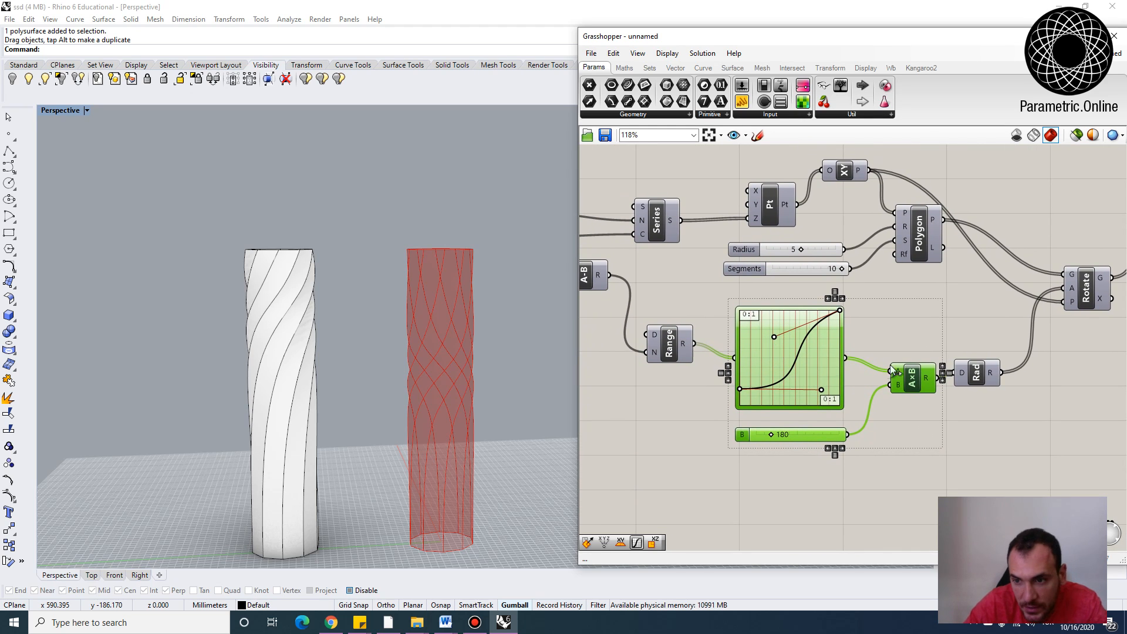
{"action": "right_click_drag", "start_coordinate": [889, 405], "coordinate": [888, 317]}
{"action": "key", "text": "ctrl+c"}
{"action": "key", "text": "ctrl+v"}
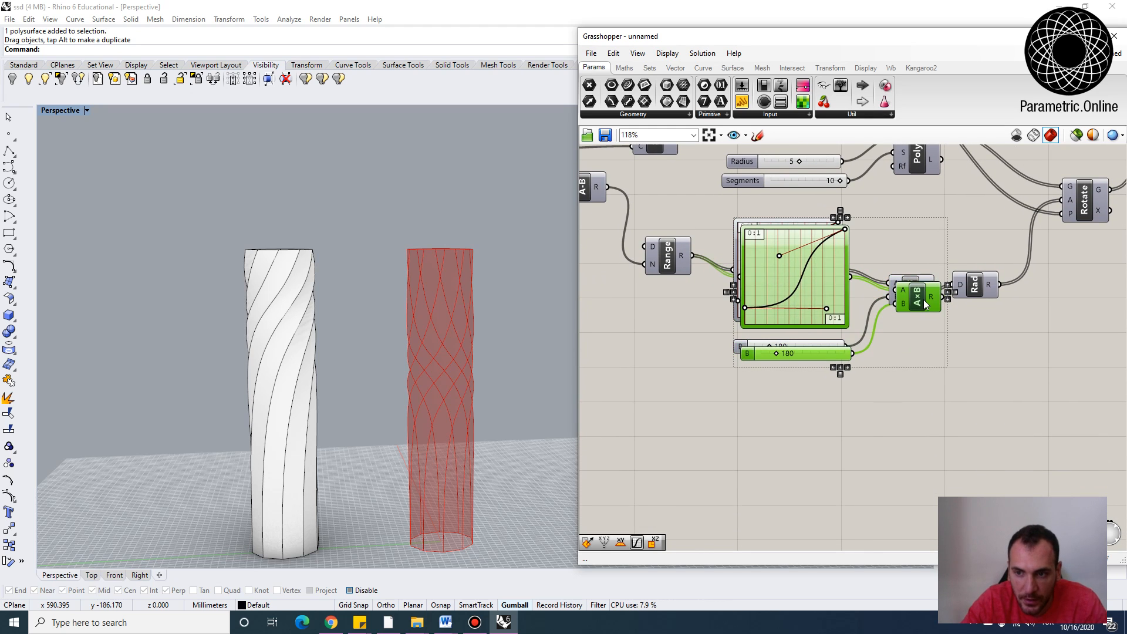
{"action": "left_click_drag", "start_coordinate": [924, 300], "coordinate": [903, 442]}
{"action": "left_click", "coordinate": [909, 362]}
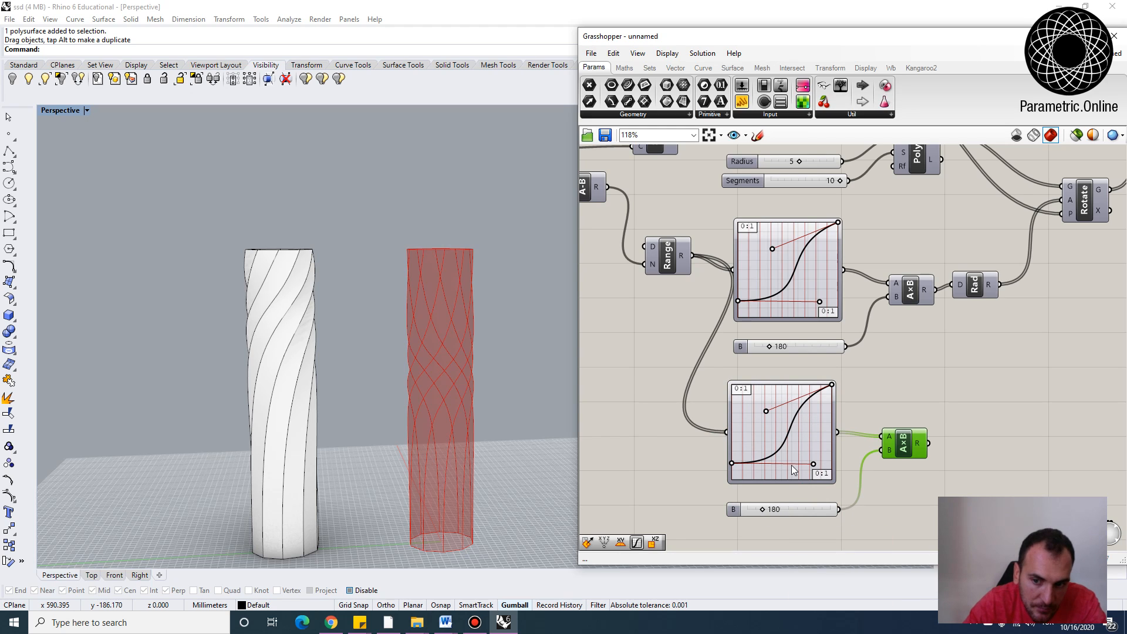
Set the copied slider's value to 5
{"action": "double_click", "coordinate": [755, 511]}
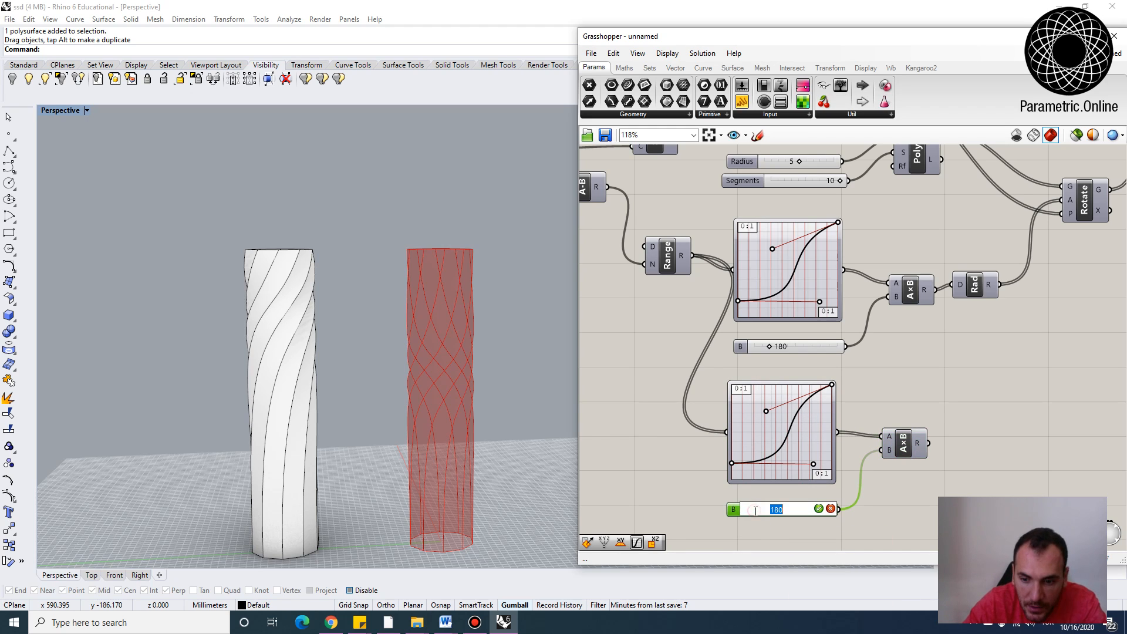
{"action": "type", "text": "5"}
{"action": "key", "text": "Return"}
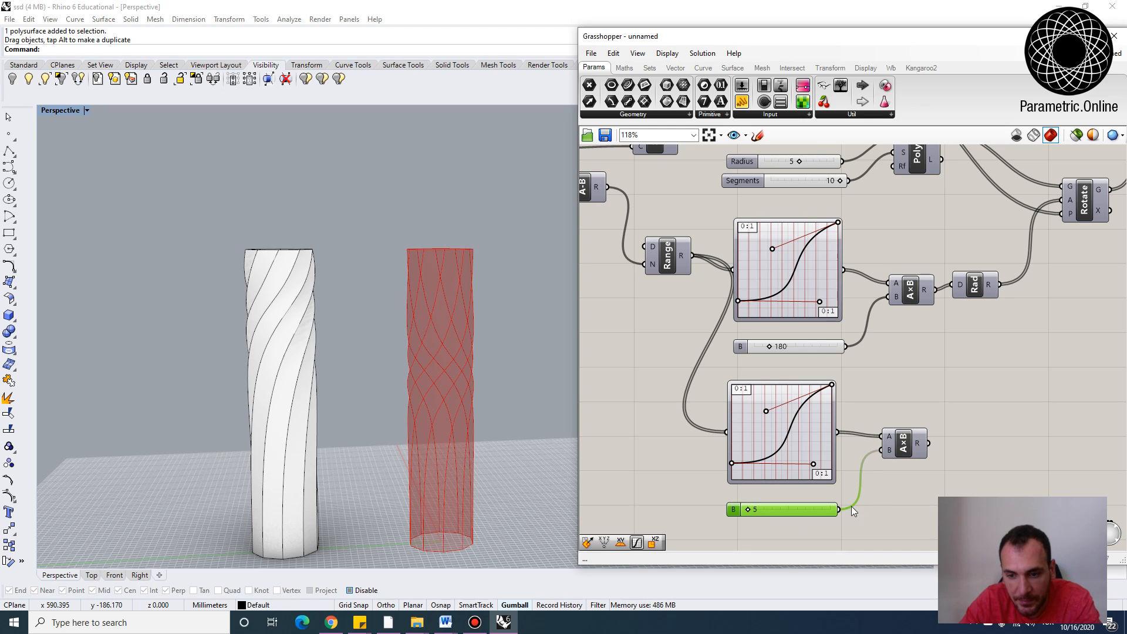
Connect the second multiplication result to the Polygon's radius input, replacing the Radius slider
{"action": "scroll", "coordinate": [871, 386], "scroll_direction": "down", "scroll_amount": 2}
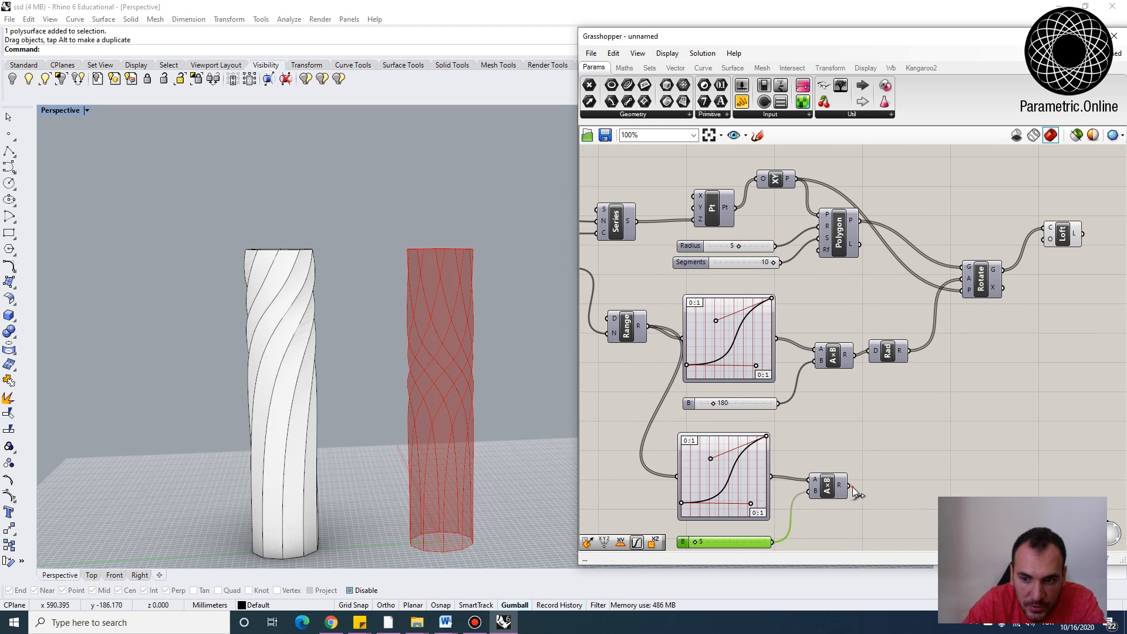
{"action": "left_click_drag", "start_coordinate": [850, 486], "coordinate": [823, 226]}
{"action": "left_click", "coordinate": [744, 249]}
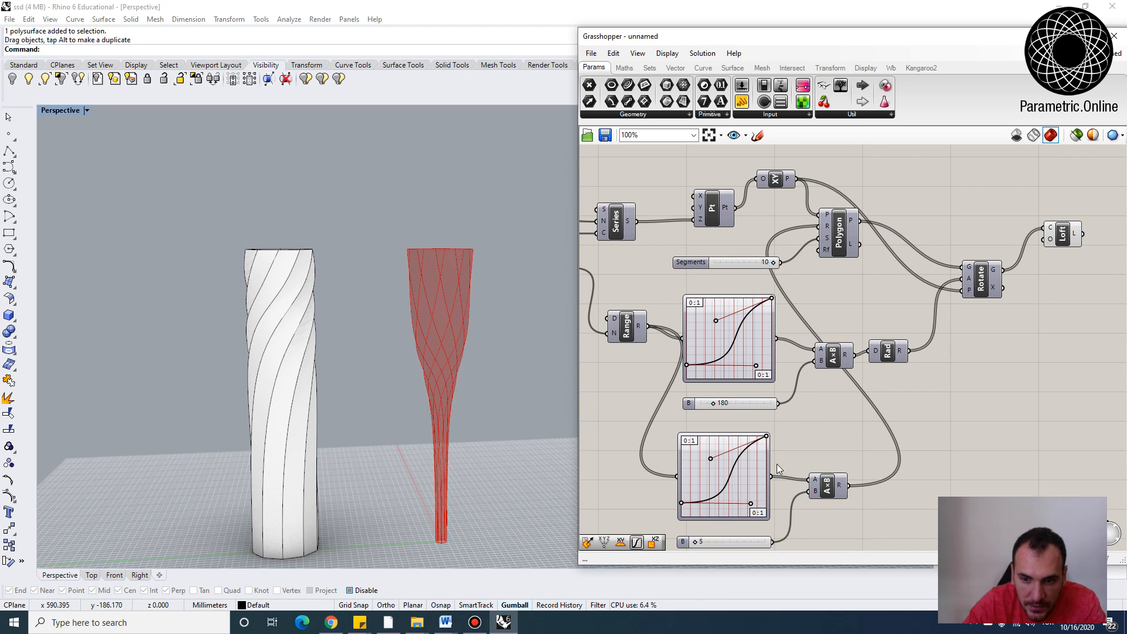
Reshape the second Graph Mapper curve by moving its start point and control handles to profile the vase
{"action": "scroll", "coordinate": [777, 464], "scroll_direction": "up", "scroll_amount": 3}
{"action": "mouse_move", "coordinate": [752, 421]}
{"action": "left_mouse_down"}
{"action": "mouse_move", "coordinate": [746, 405]}
{"action": "mouse_move", "coordinate": [761, 438]}
{"action": "left_mouse_up"}
{"action": "left_click_drag", "start_coordinate": [668, 454], "coordinate": [670, 415]}
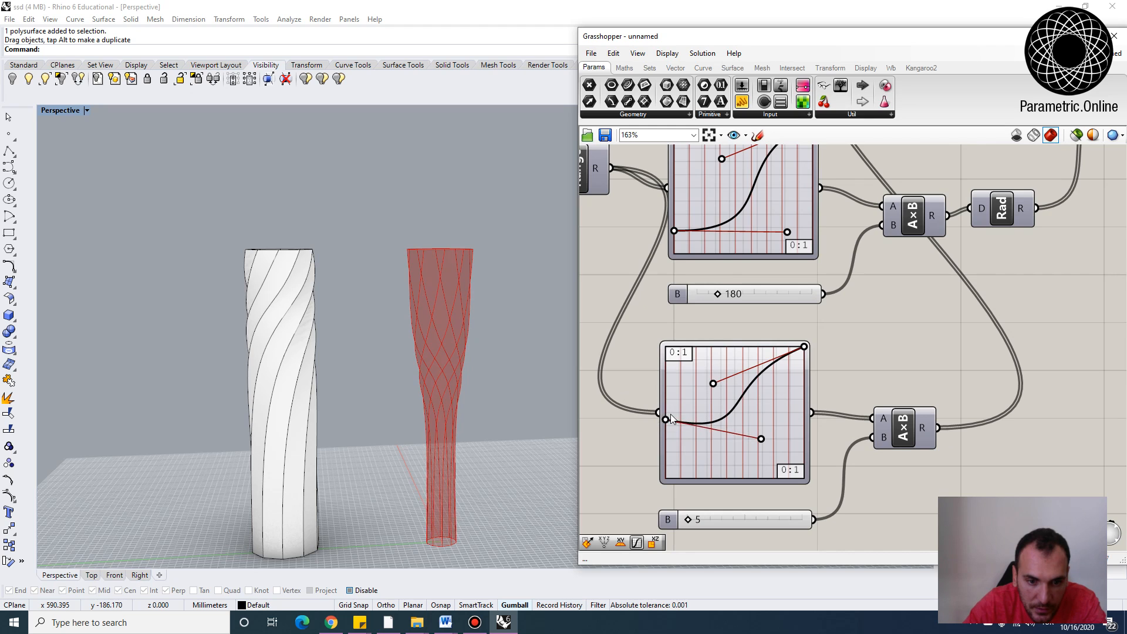
{"action": "left_click_drag", "start_coordinate": [761, 438], "coordinate": [761, 413]}
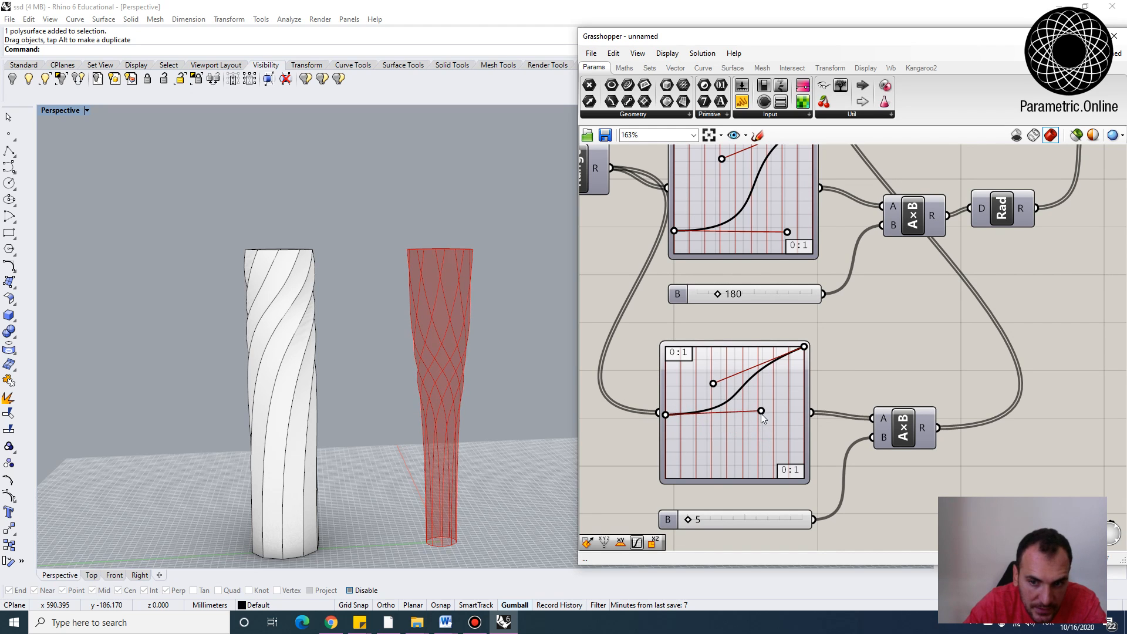
{"action": "left_click_drag", "start_coordinate": [713, 383], "coordinate": [709, 346]}
{"action": "right_click_drag", "start_coordinate": [745, 414], "coordinate": [746, 362]}
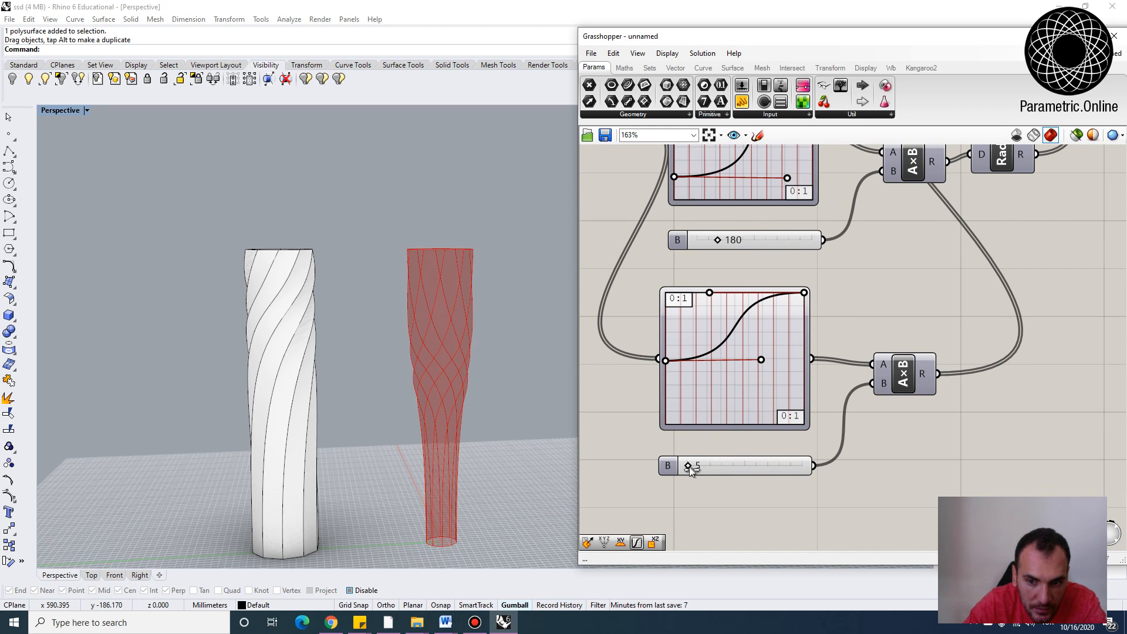
Set the radius multiplier slider's maximum to 20 and its value to 7
{"action": "left_click_drag", "start_coordinate": [688, 466], "coordinate": [688, 466]}
{"action": "double_click", "coordinate": [681, 467]}
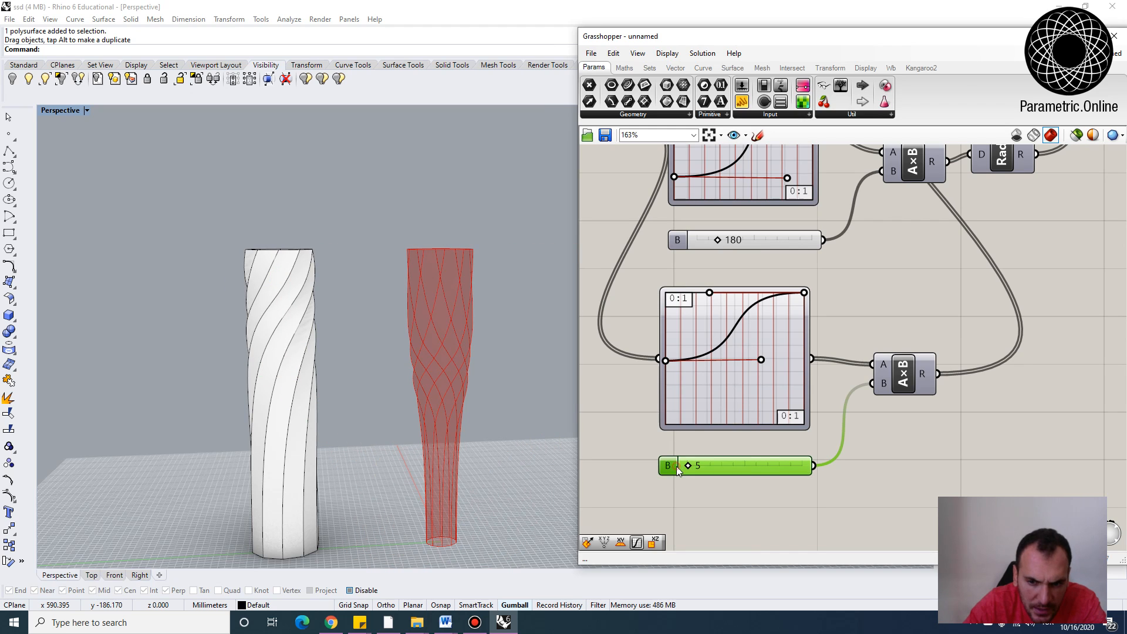
{"action": "double_click", "coordinate": [712, 497]}
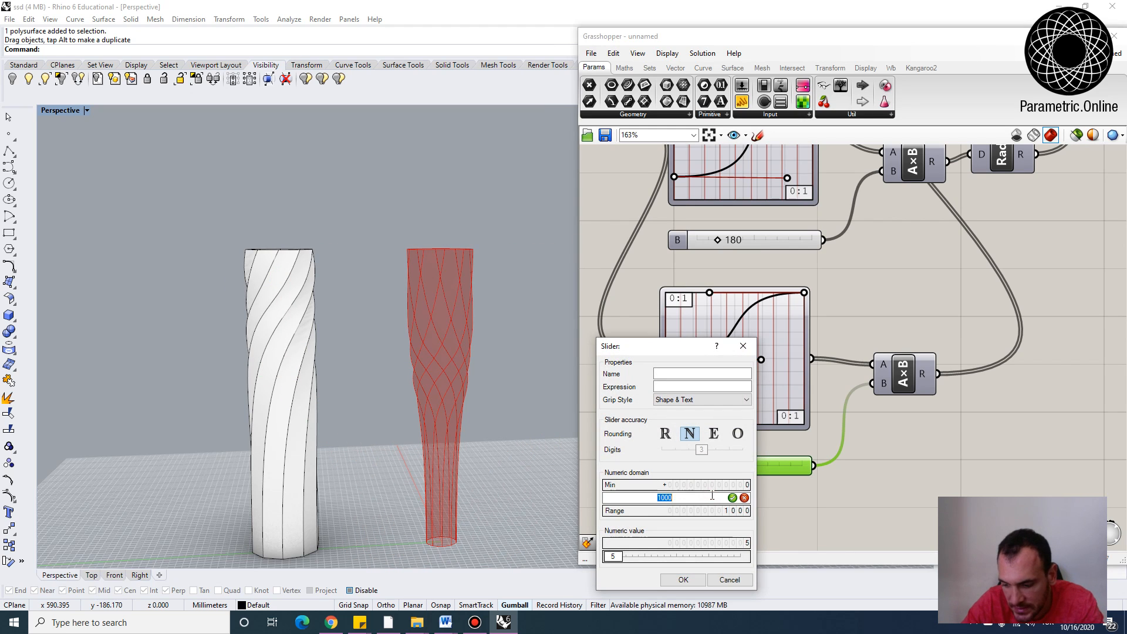
{"action": "type", "text": "20"}
{"action": "key", "text": "Return"}
{"action": "left_click", "coordinate": [683, 580]}
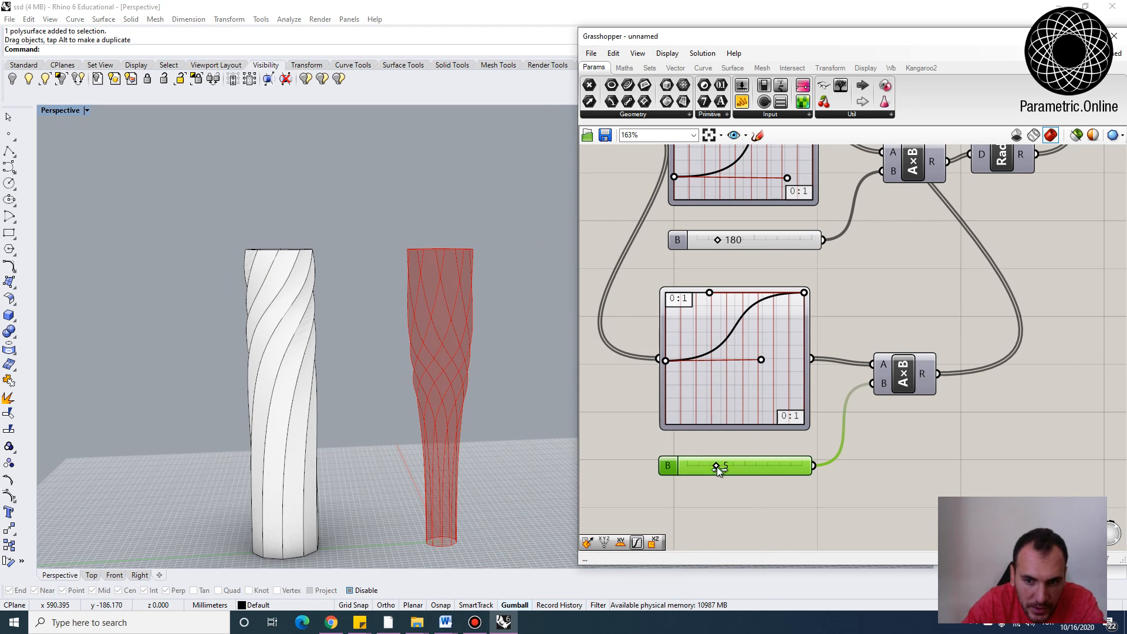
{"action": "mouse_move", "coordinate": [717, 467]}
{"action": "left_mouse_down"}
{"action": "mouse_move", "coordinate": [743, 470]}
{"action": "mouse_move", "coordinate": [727, 470]}
{"action": "left_mouse_up"}
Rearrange the definition on the canvas, placing the Segments slider near the Polygon
{"action": "right_click_drag", "start_coordinate": [446, 328], "coordinate": [503, 327]}
{"action": "left_click", "coordinate": [853, 336]}
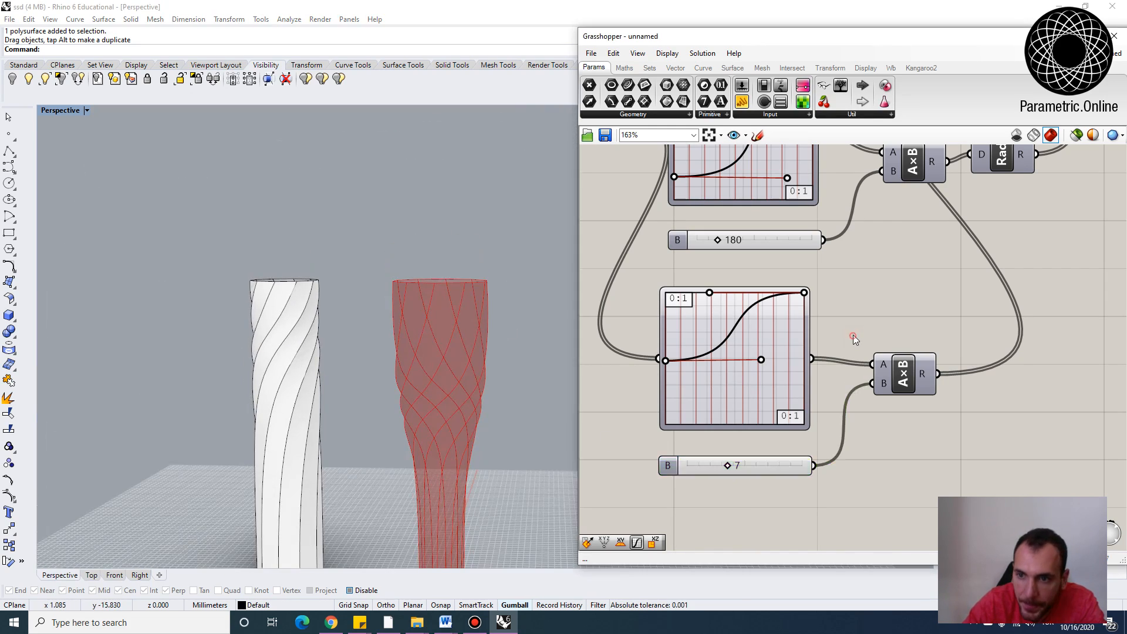
{"action": "scroll", "coordinate": [854, 335], "scroll_direction": "down", "scroll_amount": 5}
{"action": "scroll", "coordinate": [946, 313], "scroll_direction": "up", "scroll_amount": 2}
{"action": "scroll", "coordinate": [849, 315], "scroll_direction": "down", "scroll_amount": 1}
{"action": "left_click_drag", "start_coordinate": [926, 349], "coordinate": [830, 268]}
{"action": "left_click_drag", "start_coordinate": [818, 333], "coordinate": [908, 314]}
{"action": "left_click_drag", "start_coordinate": [743, 328], "coordinate": [844, 225]}
{"action": "left_click", "coordinate": [834, 293]}
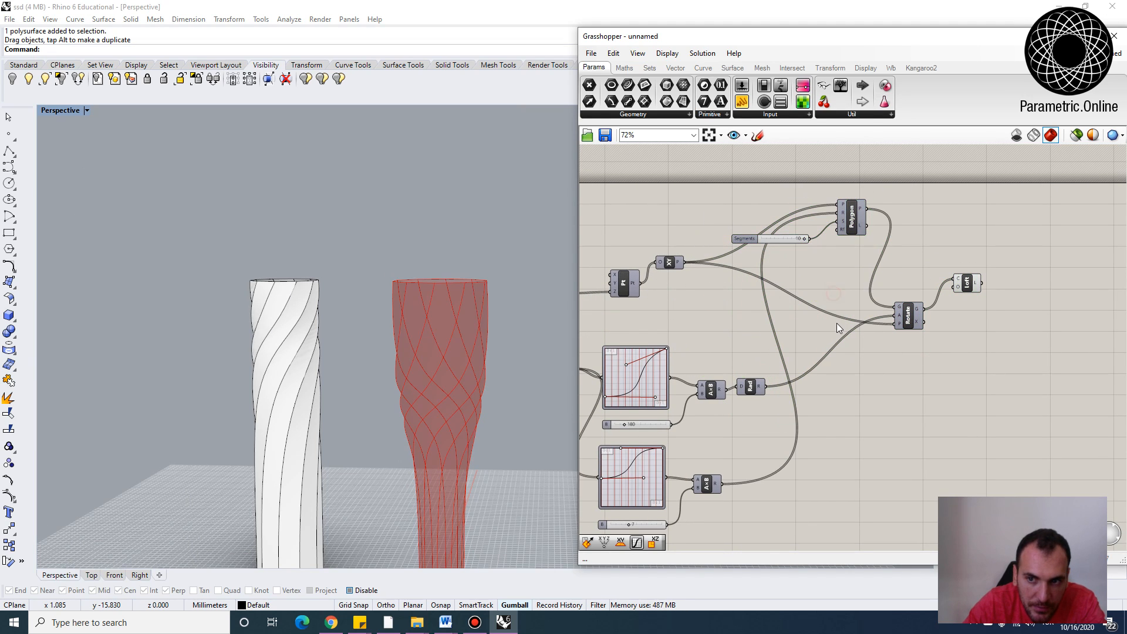
Inspect the Polygon's segments input and the resulting vase in the viewport
{"action": "scroll", "coordinate": [859, 284], "scroll_direction": "up", "scroll_amount": 5}
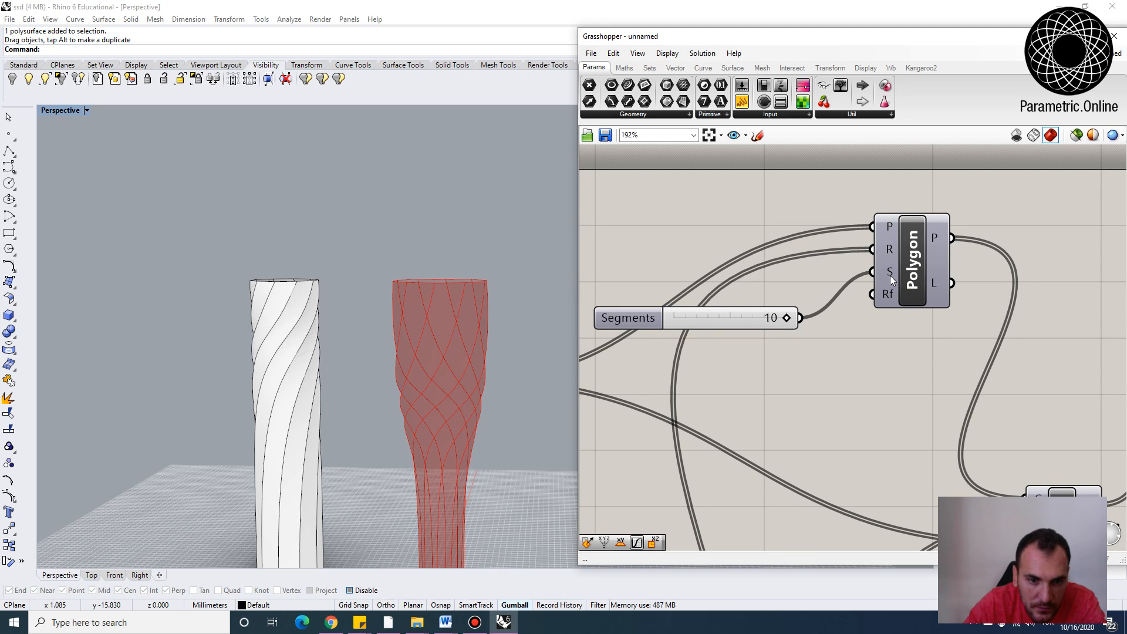
{"action": "mouse_move", "coordinate": [891, 280]}
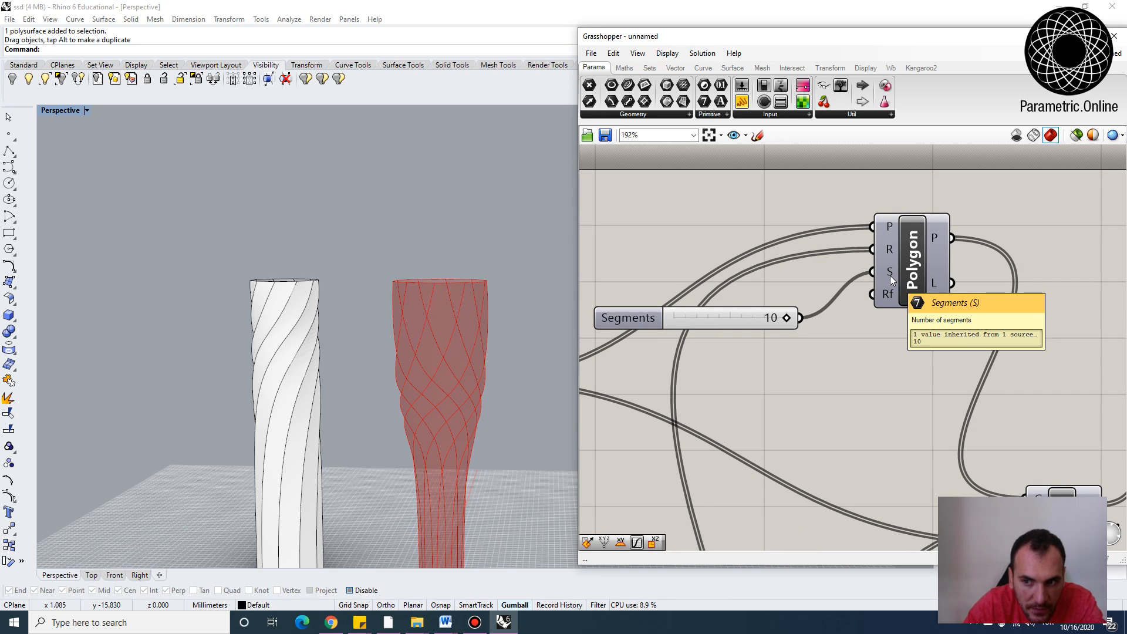
{"action": "scroll", "coordinate": [1021, 211], "scroll_direction": "down", "scroll_amount": 4}
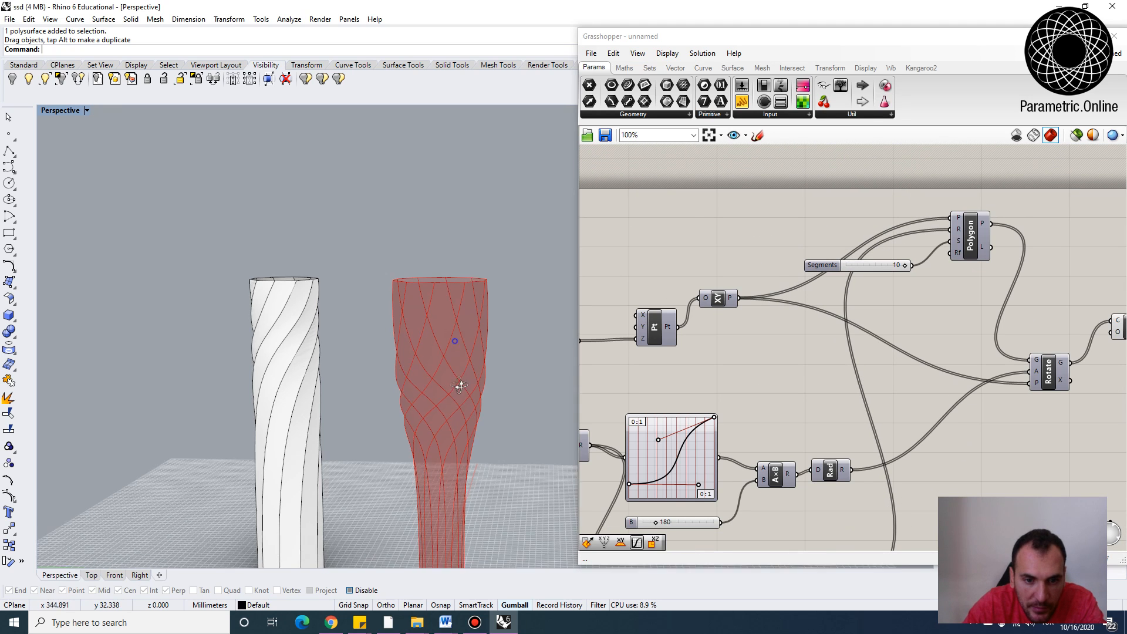
{"action": "right_click_drag", "start_coordinate": [460, 386], "coordinate": [459, 482]}
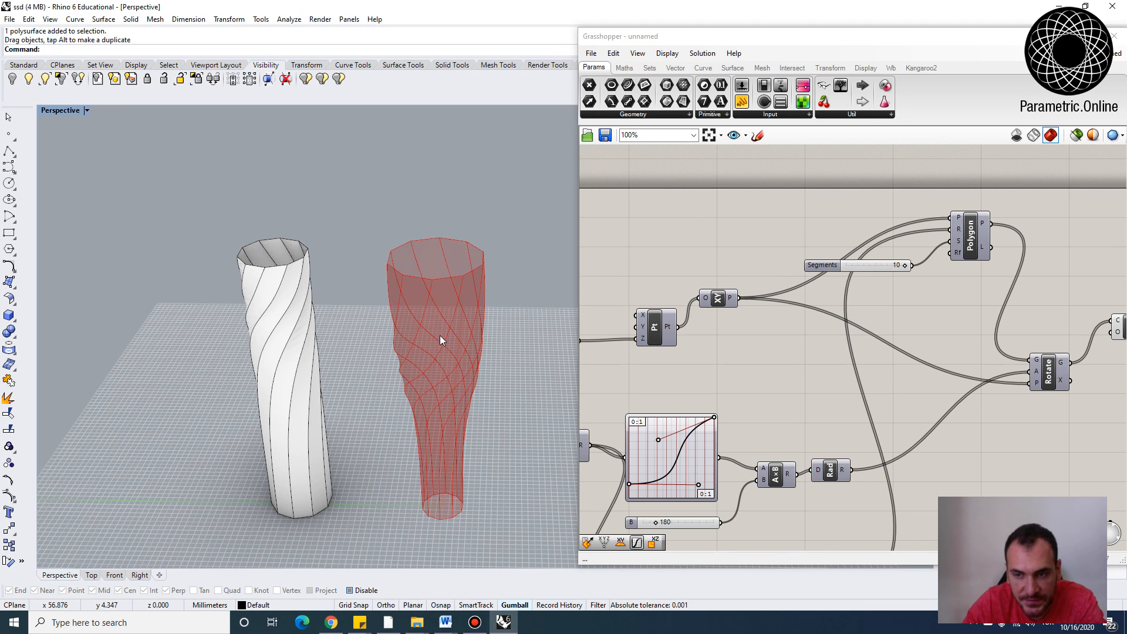
Move the Polygon, Segments slider and nearby components to open free space above the definition on the canvas
{"action": "right_click_drag", "start_coordinate": [830, 228], "coordinate": [879, 309]}
{"action": "scroll", "coordinate": [817, 322], "scroll_direction": "down", "scroll_amount": 4}
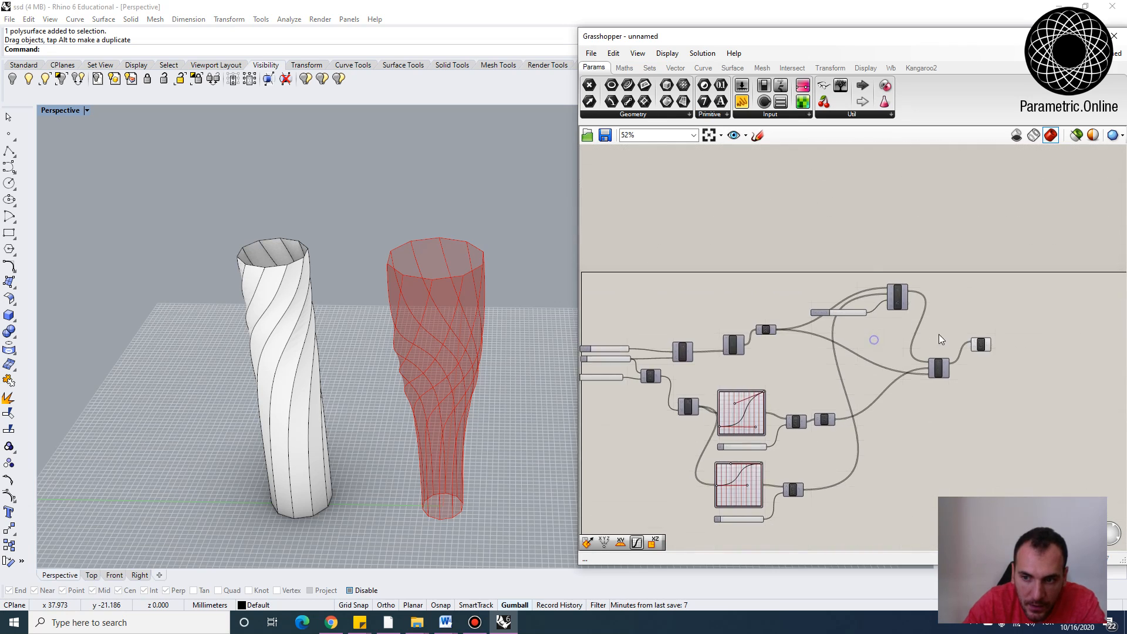
{"action": "scroll", "coordinate": [939, 335], "scroll_direction": "up", "scroll_amount": 3}
{"action": "left_click_drag", "start_coordinate": [1018, 411], "coordinate": [945, 336]}
{"action": "left_click_drag", "start_coordinate": [945, 390], "coordinate": [1028, 379]}
{"action": "left_click_drag", "start_coordinate": [915, 328], "coordinate": [798, 279]}
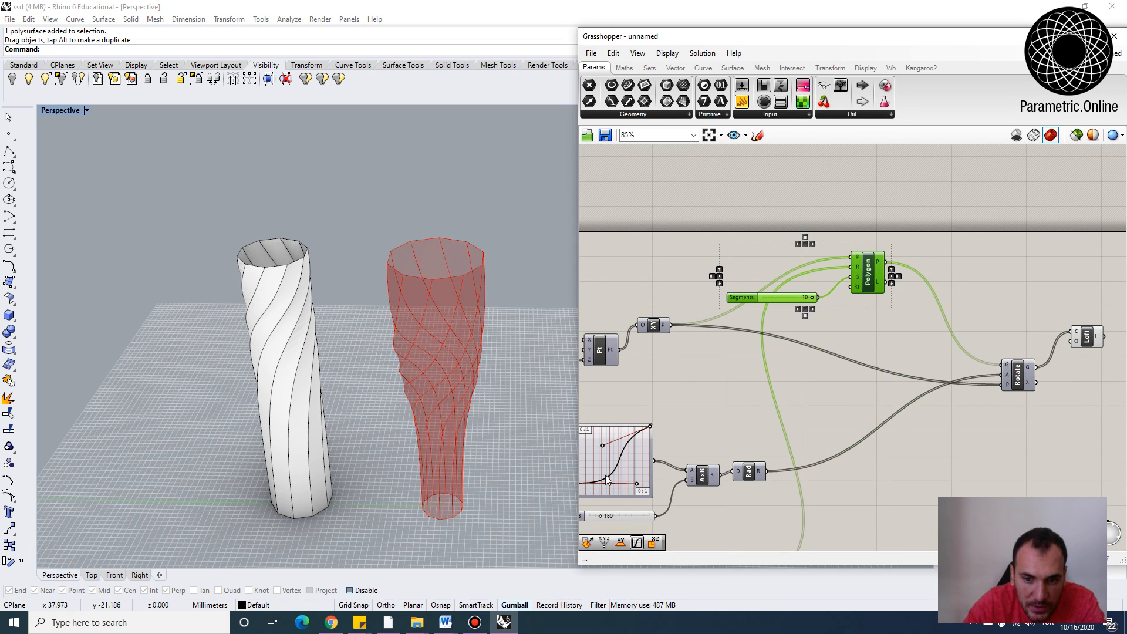
{"action": "right_click_drag", "start_coordinate": [613, 429], "coordinate": [718, 366]}
{"action": "left_click_drag", "start_coordinate": [981, 216], "coordinate": [1010, 245]}
{"action": "left_click", "coordinate": [959, 195]}
{"action": "scroll", "coordinate": [844, 245], "scroll_direction": "up", "scroll_amount": 3}
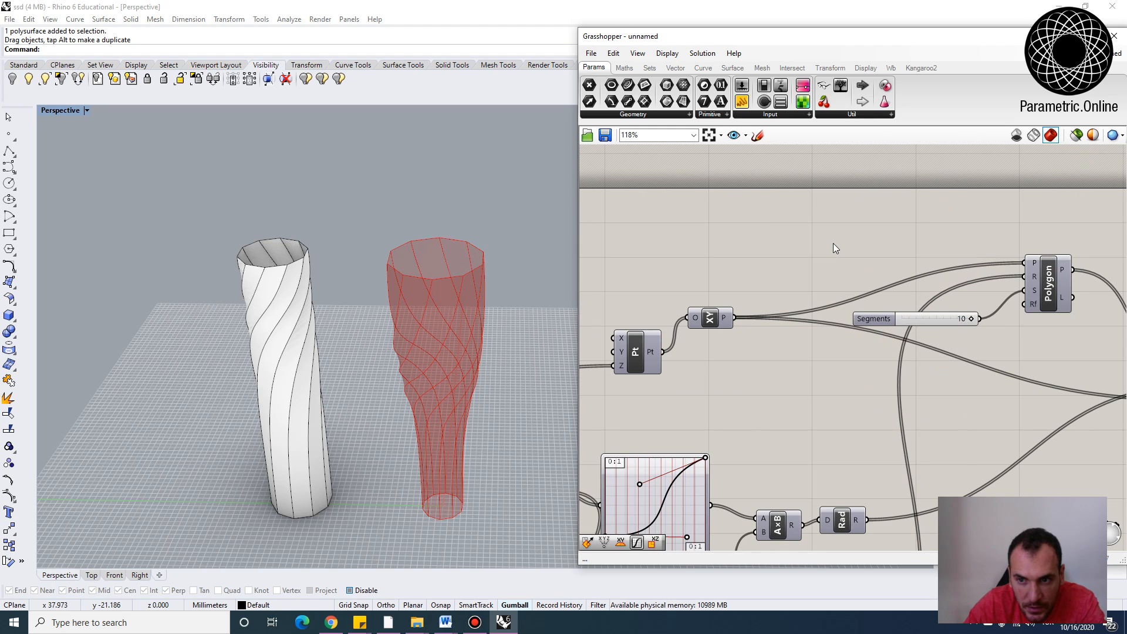
Add a Random component to the canvas above the Polygon
{"action": "double_click", "coordinate": [835, 243]}
{"action": "type", "text": "ran"}
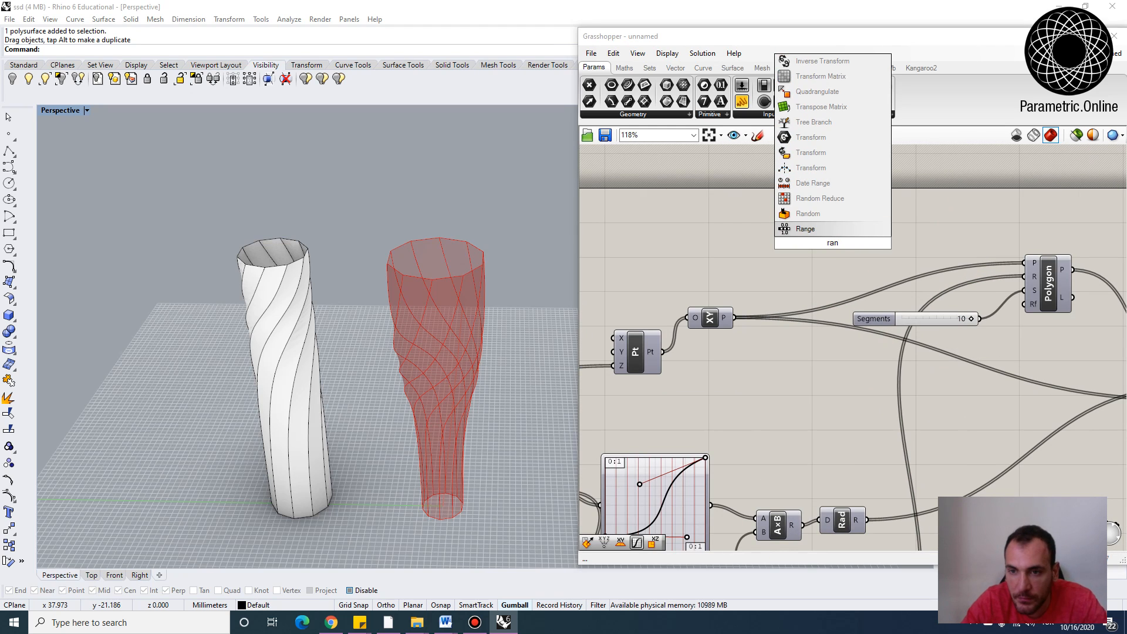
{"action": "key", "text": "Up"}
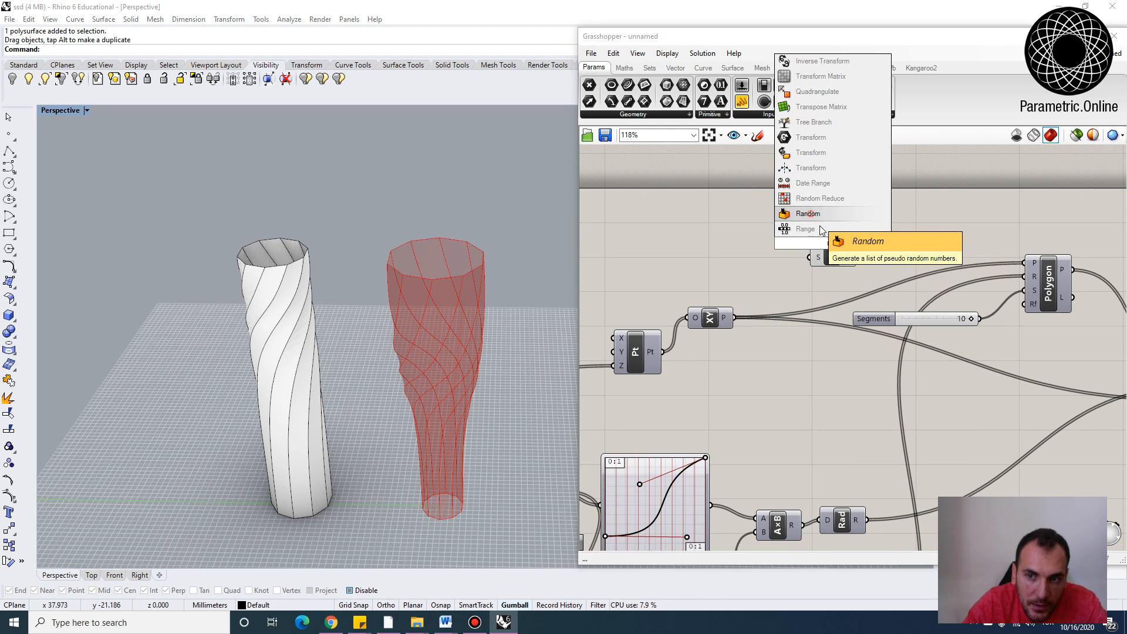
{"action": "key", "text": "Return"}
{"action": "scroll", "coordinate": [864, 223], "scroll_direction": "up", "scroll_amount": 4}
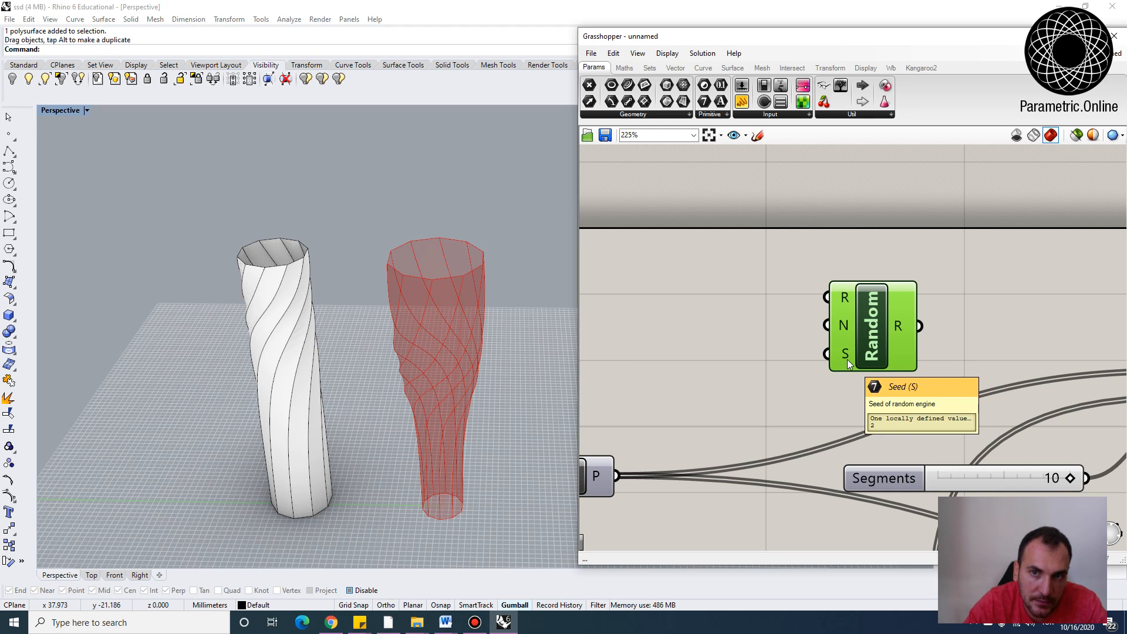
{"action": "scroll", "coordinate": [844, 305], "scroll_direction": "down", "scroll_amount": 2}
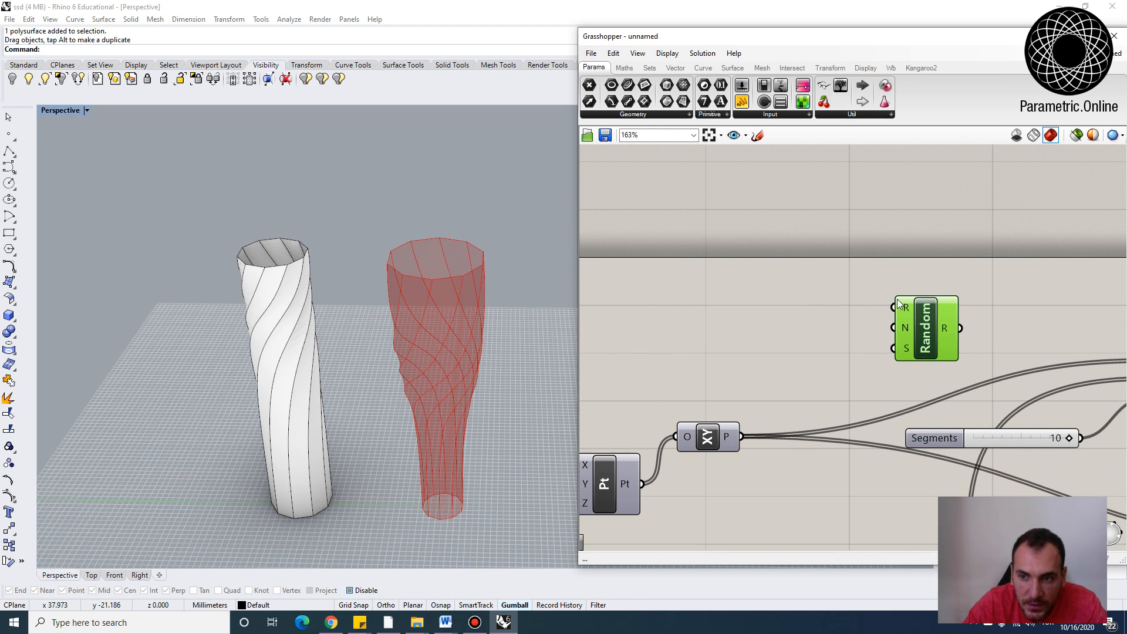
Add a Construct Domain component beside the Random component
{"action": "double_click", "coordinate": [794, 305]}
{"action": "type", "text": "c"}
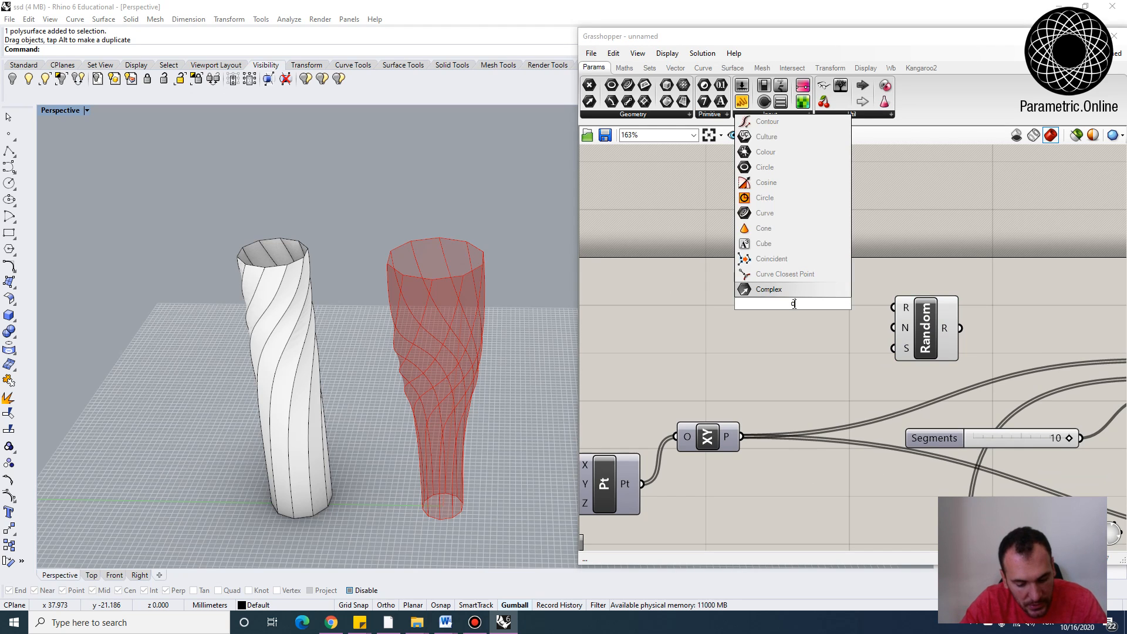
{"action": "type", "text": "onstru"}
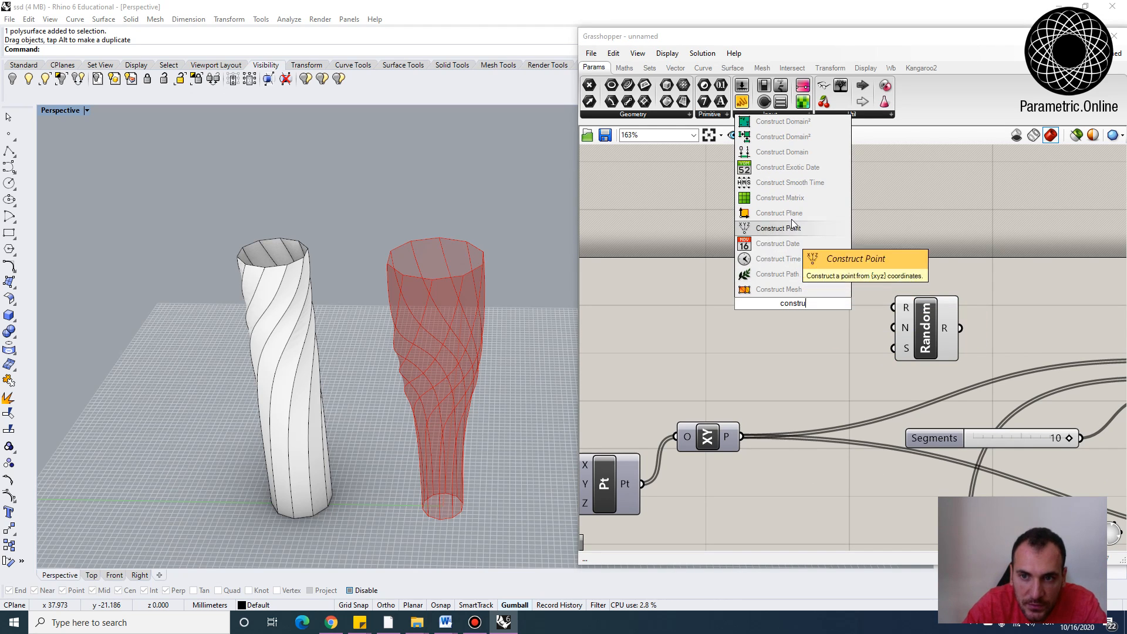
{"action": "left_click", "coordinate": [766, 153]}
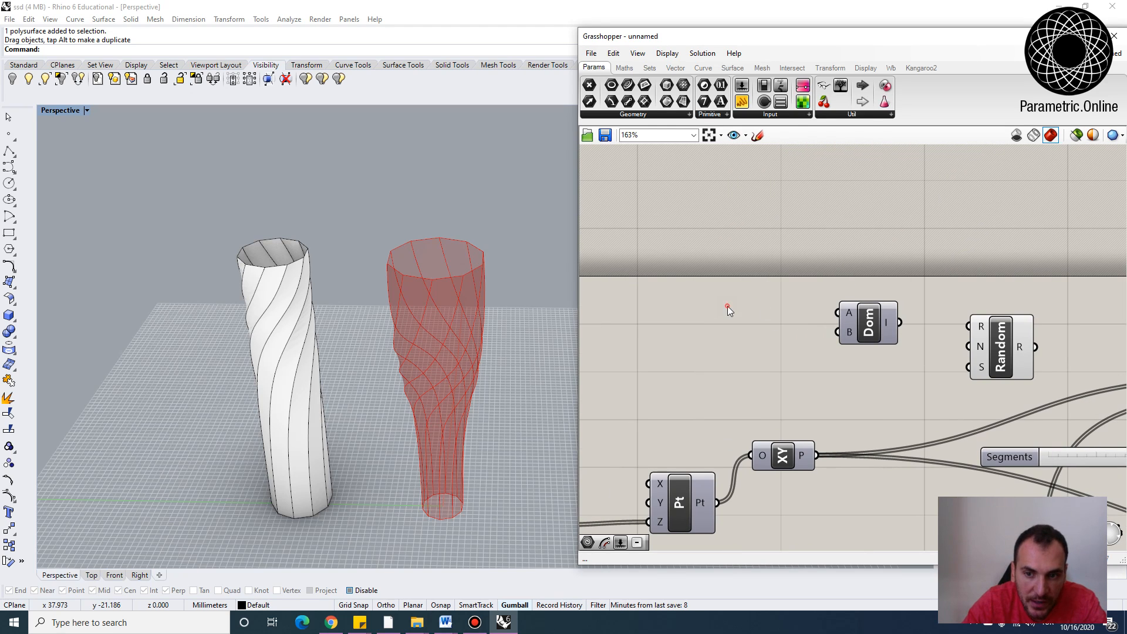
Add a number slider and connect it to the domain's start input
{"action": "double_click", "coordinate": [728, 305]}
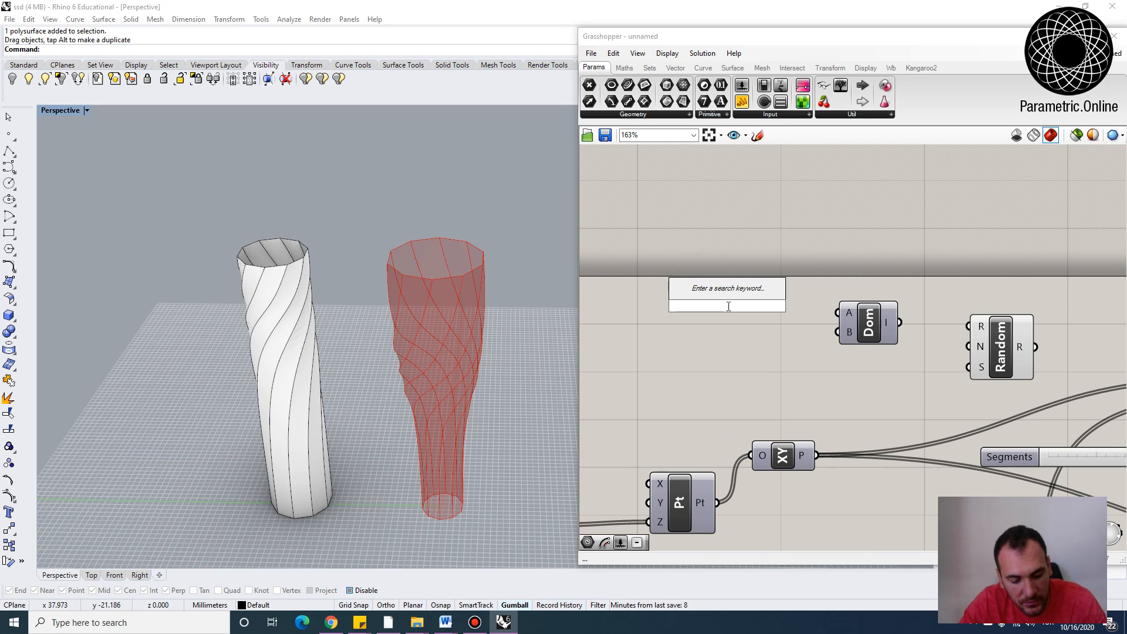
{"action": "type", "text": "number slider"}
{"action": "key", "text": "Return"}
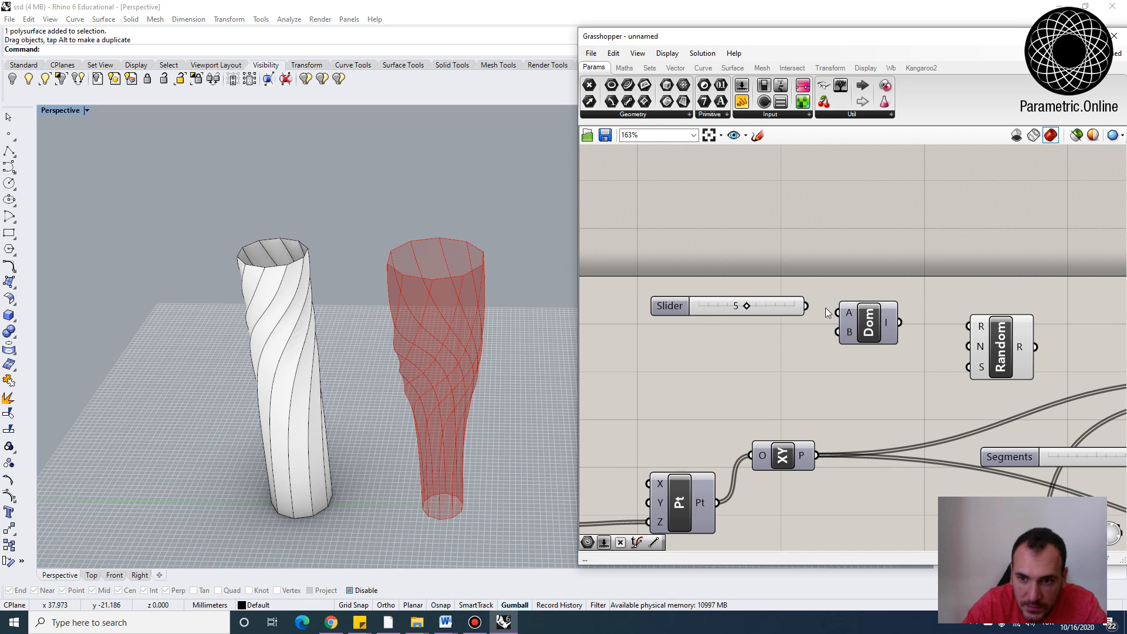
{"action": "left_click_drag", "start_coordinate": [838, 314], "coordinate": [840, 313]}
Add a slider set to 12 and connect it to the domain's end input
{"action": "double_click", "coordinate": [709, 343]}
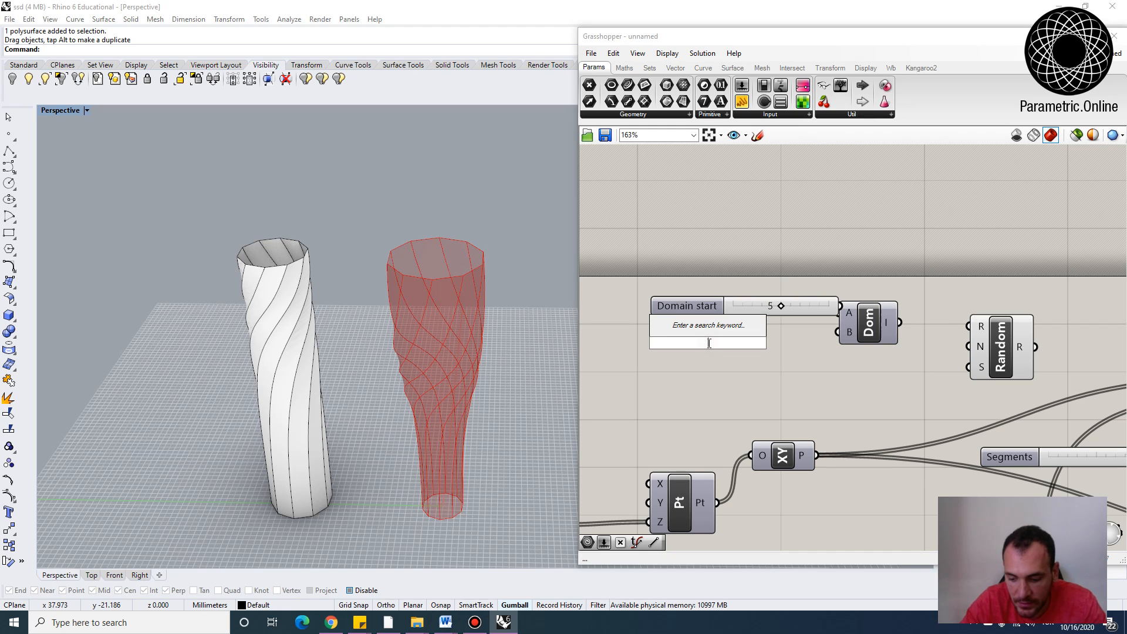
{"action": "type", "text": "12"}
{"action": "key", "text": "Return"}
{"action": "left_click_drag", "start_coordinate": [714, 308], "coordinate": [644, 315]}
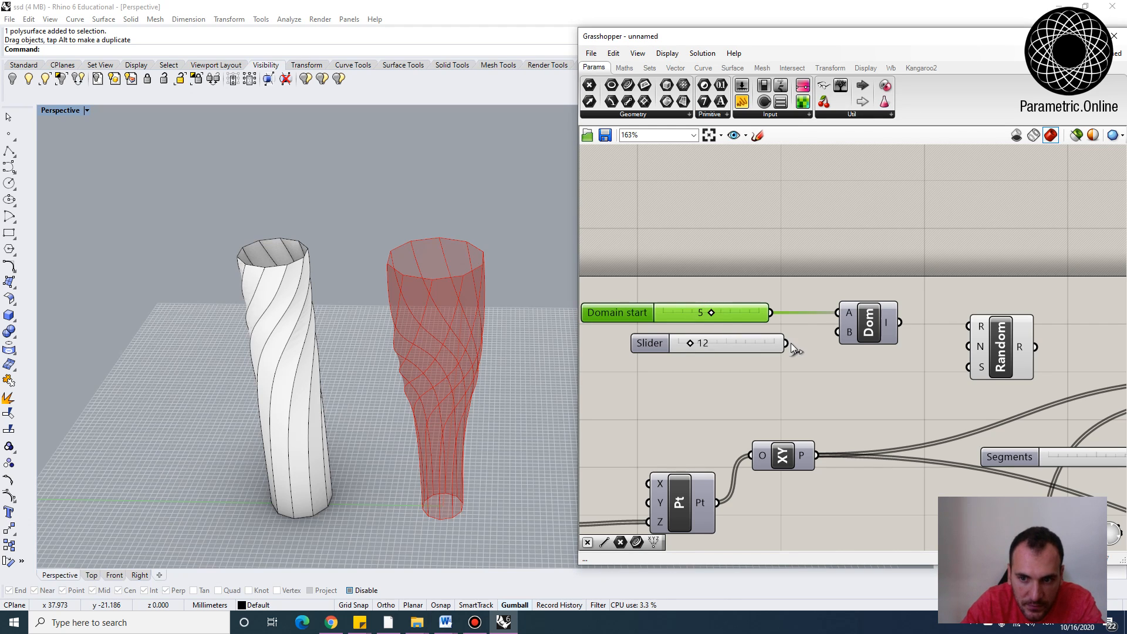
{"action": "left_click_drag", "start_coordinate": [788, 344], "coordinate": [711, 339]}
{"action": "right_click_drag", "start_coordinate": [852, 348], "coordinate": [824, 343]}
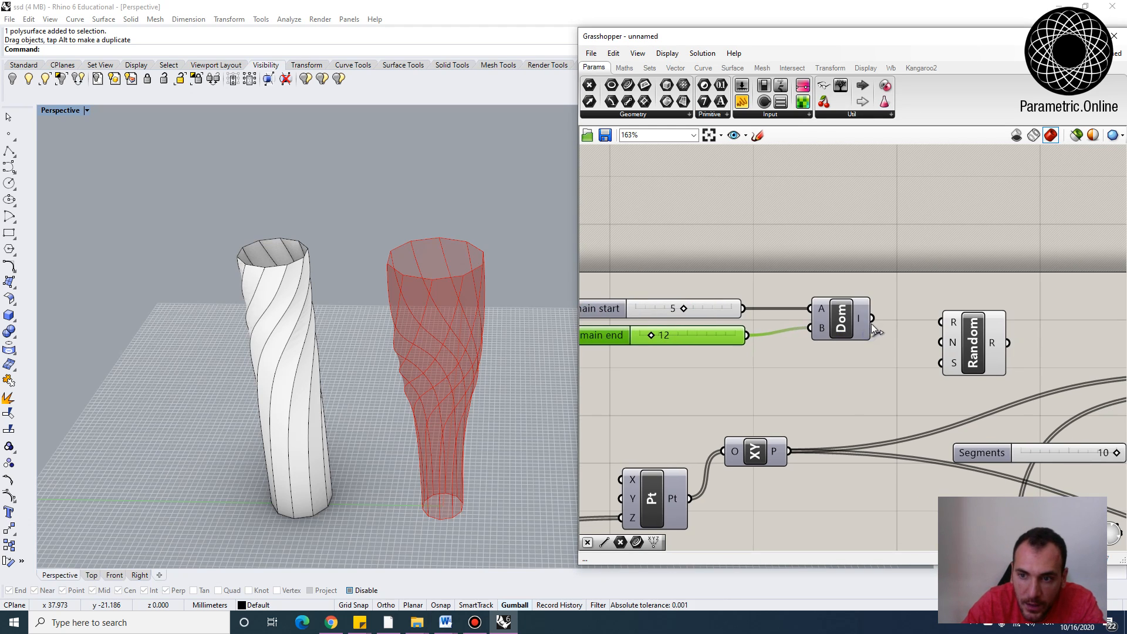
Feed the domain into the Random range input and the Segments slider into its number input
{"action": "right_click_drag", "start_coordinate": [942, 382], "coordinate": [775, 365]}
{"action": "scroll", "coordinate": [900, 388], "scroll_direction": "down", "scroll_amount": 1}
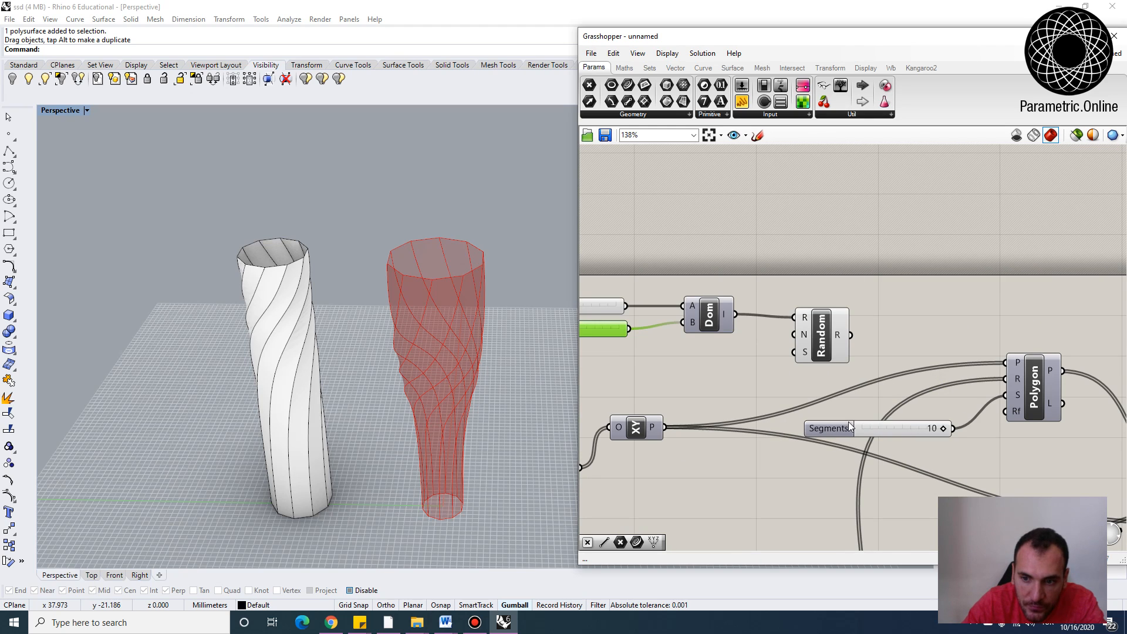
{"action": "left_click_drag", "start_coordinate": [831, 428], "coordinate": [639, 472]}
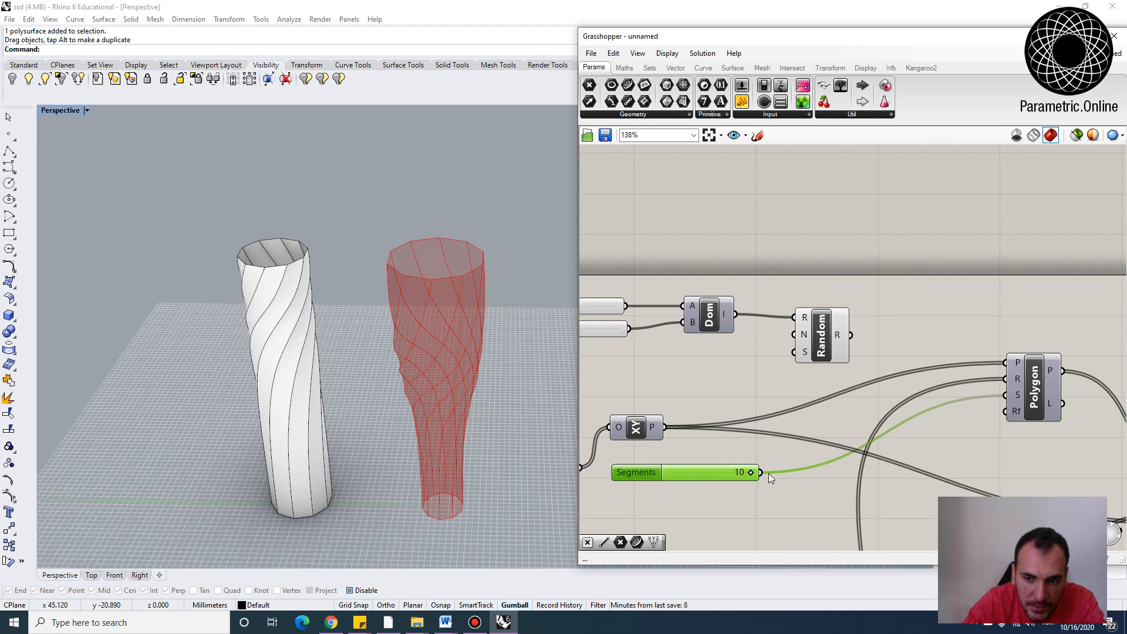
{"action": "left_click_drag", "start_coordinate": [761, 473], "coordinate": [794, 335]}
{"action": "left_click", "coordinate": [821, 338]}
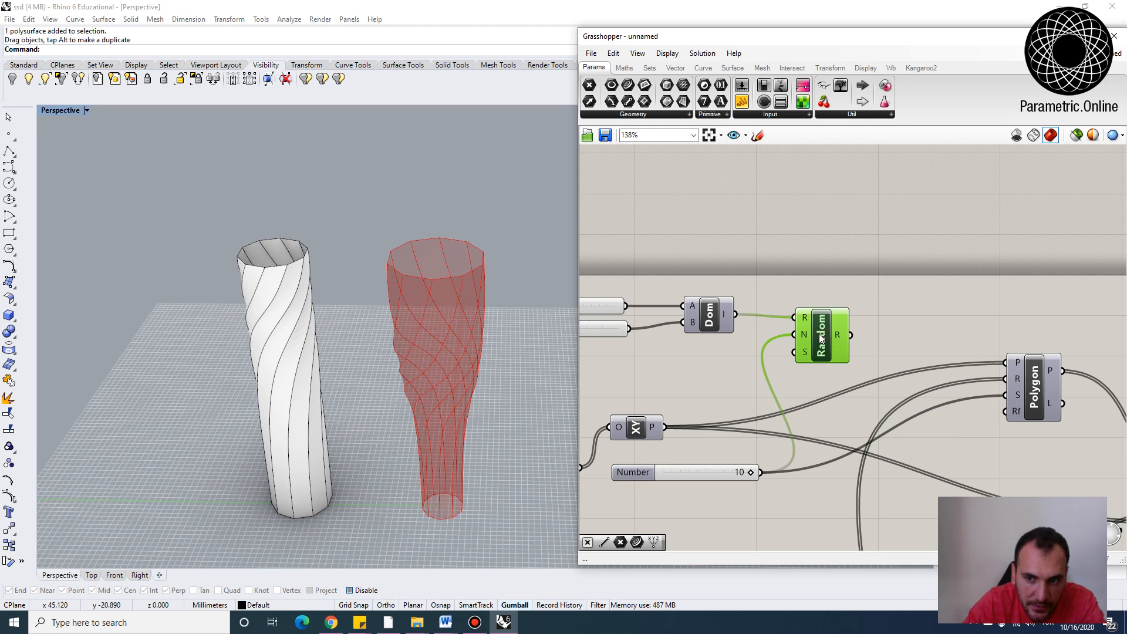
Convert the random values with an Integer parameter and wire it into the Polygon's segments input
{"action": "mouse_move", "coordinate": [840, 336]}
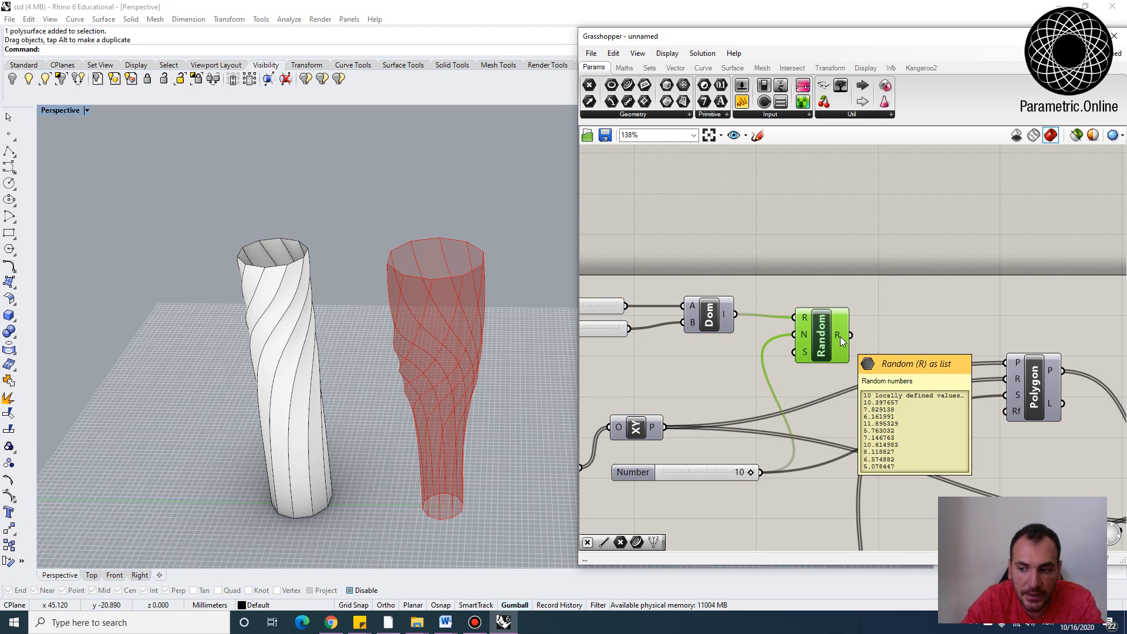
{"action": "left_click", "coordinate": [907, 331]}
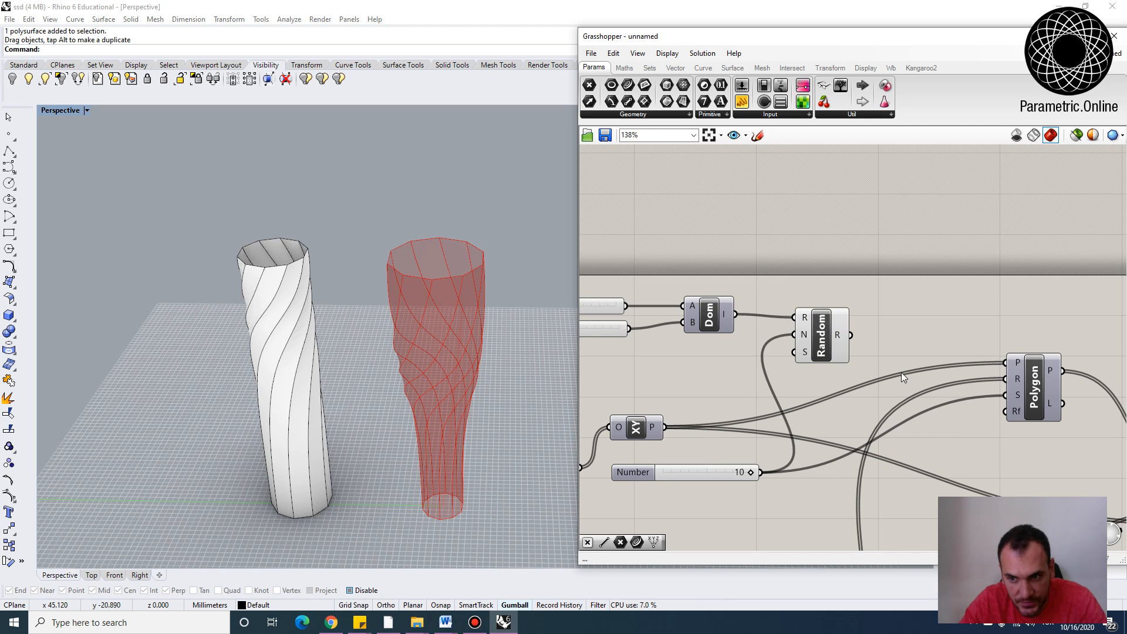
{"action": "double_click", "coordinate": [893, 334]}
{"action": "type", "text": "integer"}
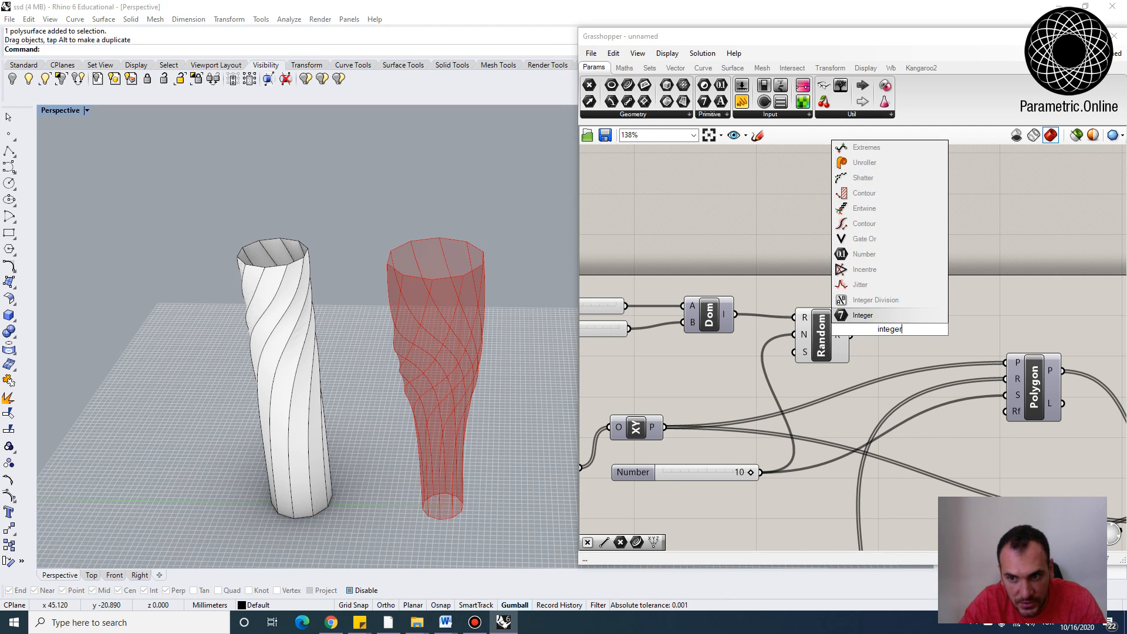
{"action": "key", "text": "Return"}
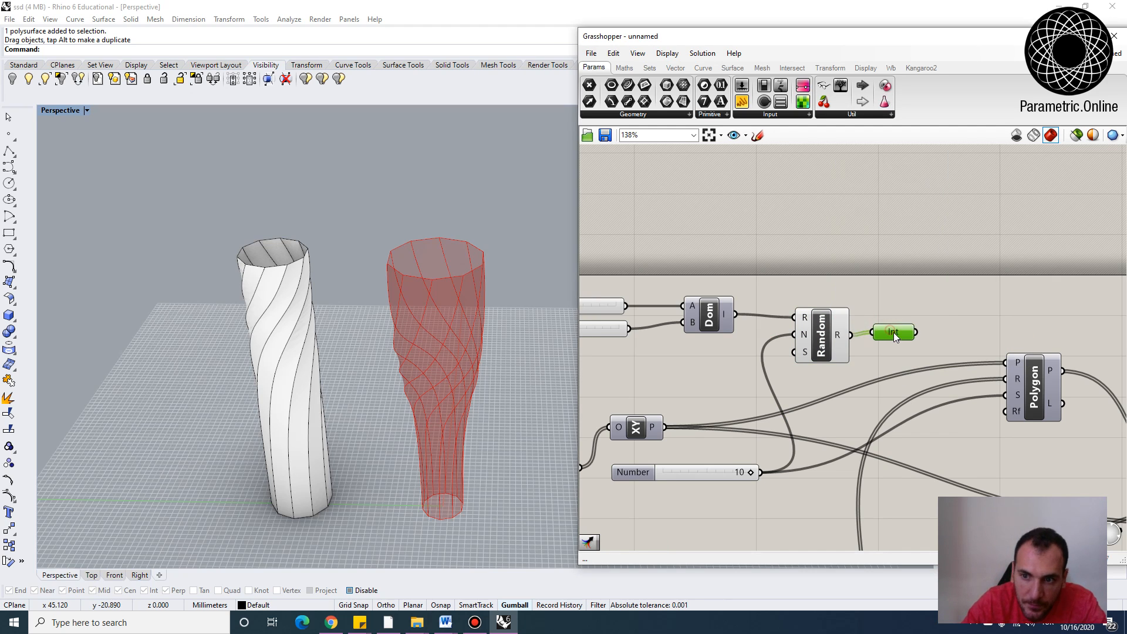
{"action": "left_click_drag", "start_coordinate": [916, 333], "coordinate": [1007, 396]}
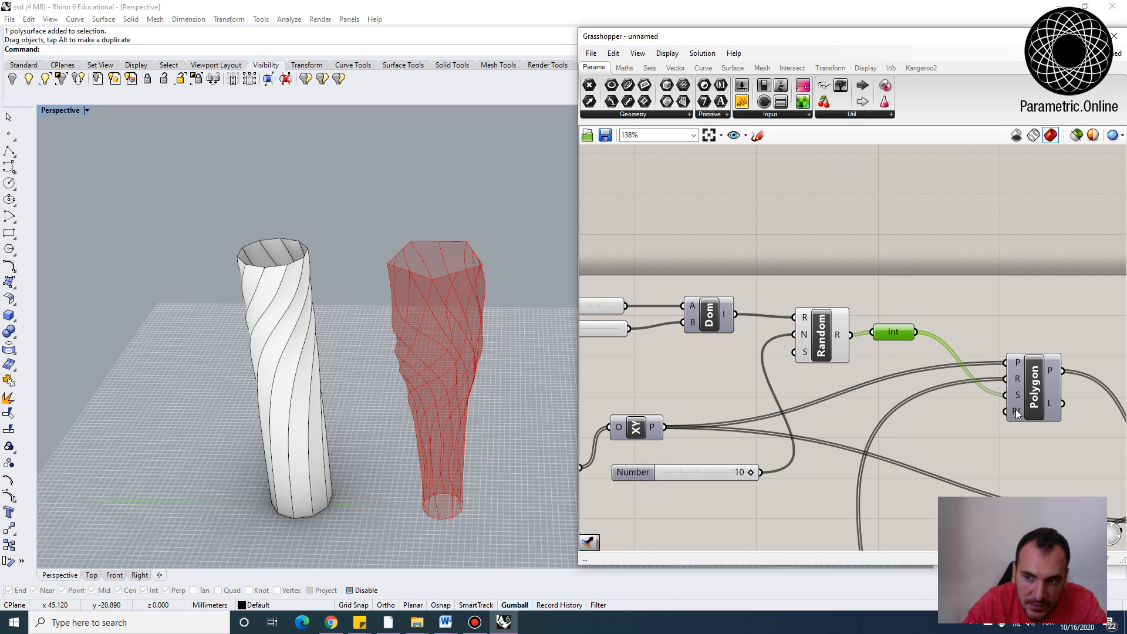
Add a slider wired to the Random component's seed input and set the seed to about 7
{"action": "right_click_drag", "start_coordinate": [493, 404], "coordinate": [452, 352]}
{"action": "scroll", "coordinate": [469, 367], "scroll_direction": "down", "scroll_amount": 3}
{"action": "scroll", "coordinate": [462, 318], "scroll_direction": "up", "scroll_amount": 3}
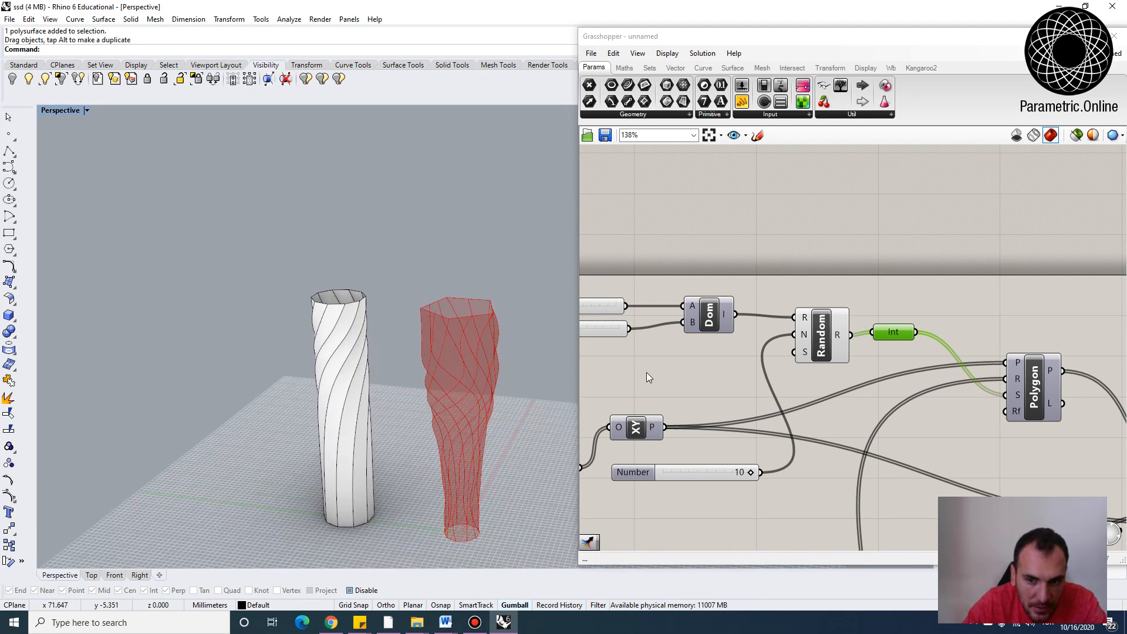
{"action": "left_click", "coordinate": [664, 371]}
{"action": "double_click", "coordinate": [664, 370]}
{"action": "type", "text": "10"}
{"action": "key", "text": "Return"}
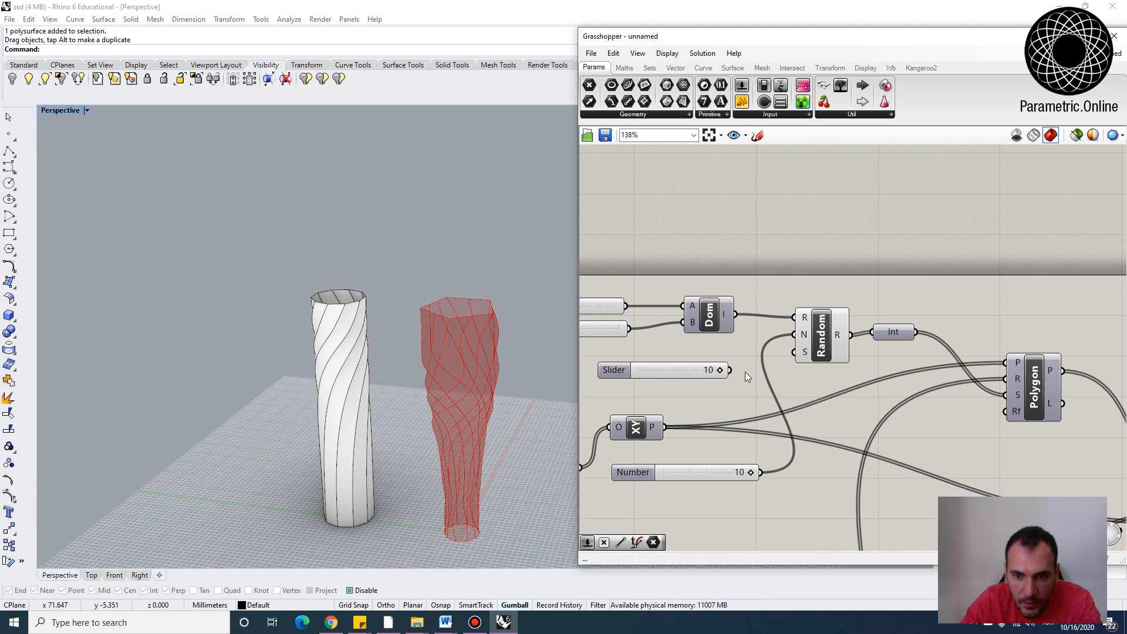
{"action": "left_click_drag", "start_coordinate": [748, 370], "coordinate": [794, 353]}
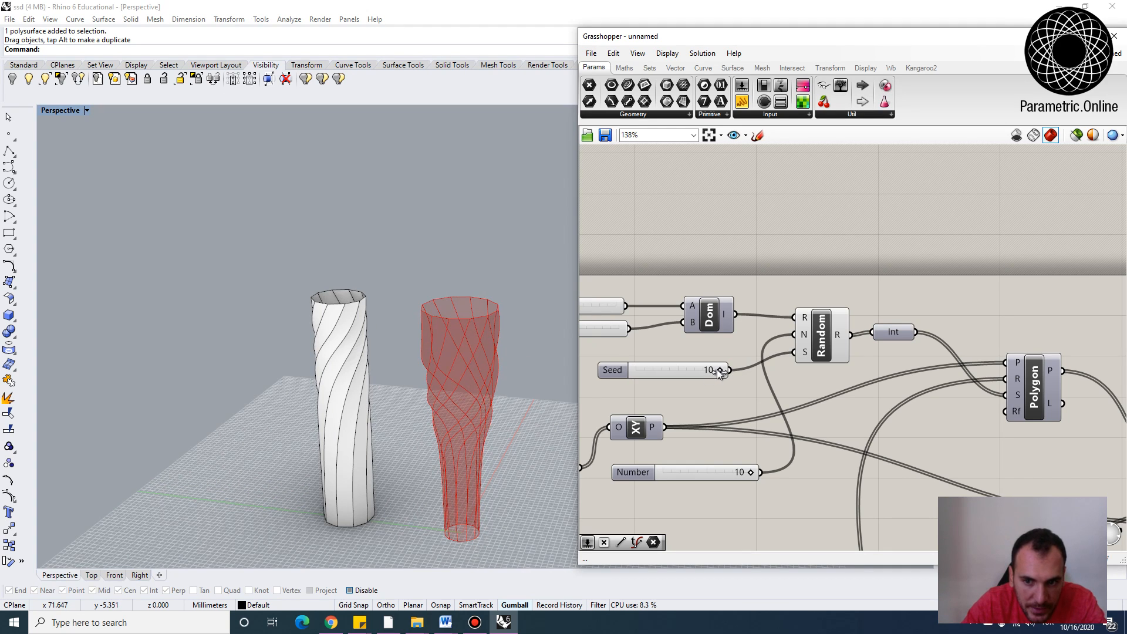
{"action": "left_click_drag", "start_coordinate": [719, 370], "coordinate": [695, 370]}
Raise the control handles of both Graph Mapper curves to reshape the twist and profile
{"action": "right_click_drag", "start_coordinate": [491, 415], "coordinate": [452, 408]}
{"action": "scroll", "coordinate": [456, 398], "scroll_direction": "down", "scroll_amount": 4}
{"action": "scroll", "coordinate": [852, 465], "scroll_direction": "down", "scroll_amount": 4}
{"action": "right_click_drag", "start_coordinate": [854, 467], "coordinate": [780, 341]}
{"action": "right_click_drag", "start_coordinate": [942, 397], "coordinate": [861, 374]}
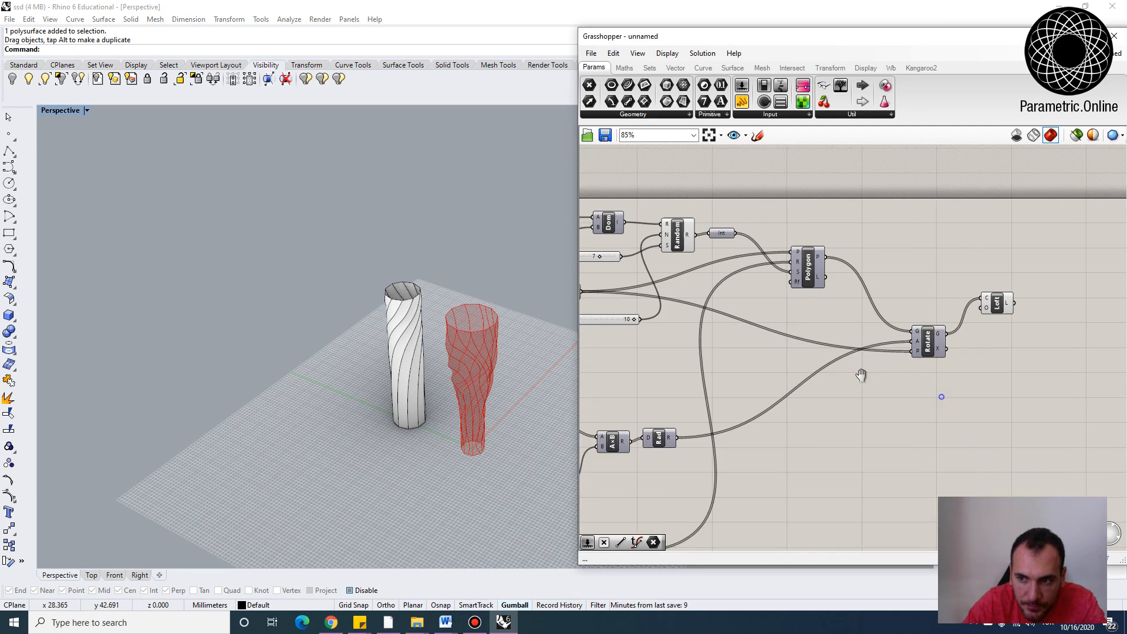
{"action": "scroll", "coordinate": [714, 461], "scroll_direction": "up", "scroll_amount": 4}
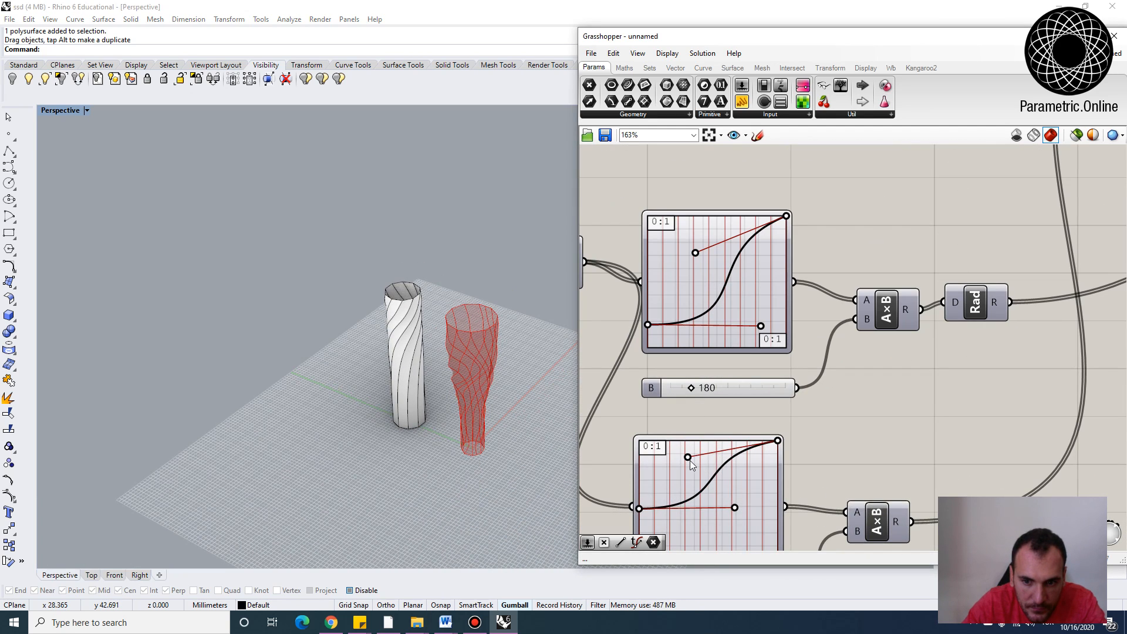
{"action": "mouse_move", "coordinate": [691, 462]}
{"action": "left_mouse_down"}
{"action": "mouse_move", "coordinate": [677, 447]}
{"action": "mouse_move", "coordinate": [697, 471]}
{"action": "mouse_move", "coordinate": [684, 456]}
{"action": "mouse_move", "coordinate": [687, 477]}
{"action": "mouse_move", "coordinate": [698, 466]}
{"action": "mouse_move", "coordinate": [687, 441]}
{"action": "left_mouse_up"}
{"action": "scroll", "coordinate": [509, 439], "scroll_direction": "up", "scroll_amount": 4}
{"action": "left_click_drag", "start_coordinate": [696, 251], "coordinate": [680, 216]}
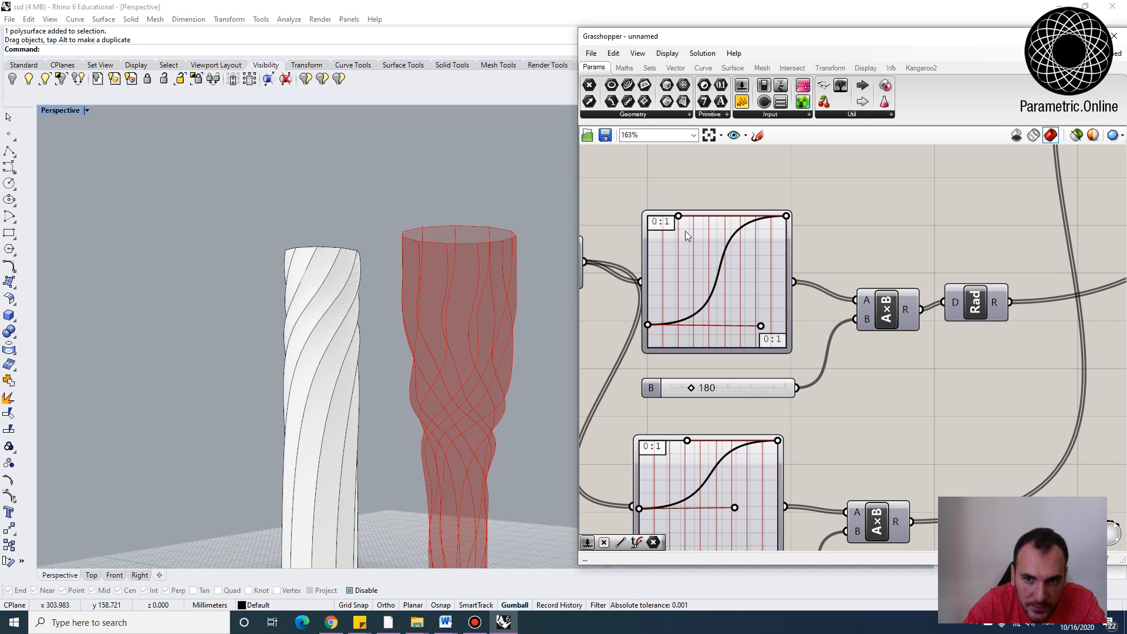
Bake the lofted vase from the Loft component into the Rhino document
{"action": "scroll", "coordinate": [686, 232], "scroll_direction": "down", "scroll_amount": 4}
{"action": "right_click_drag", "start_coordinate": [853, 232], "coordinate": [790, 350]}
{"action": "scroll", "coordinate": [958, 293], "scroll_direction": "up", "scroll_amount": 2}
{"action": "left_click", "coordinate": [992, 288]}
{"action": "right_click", "coordinate": [994, 285]}
{"action": "left_click", "coordinate": [1008, 328]}
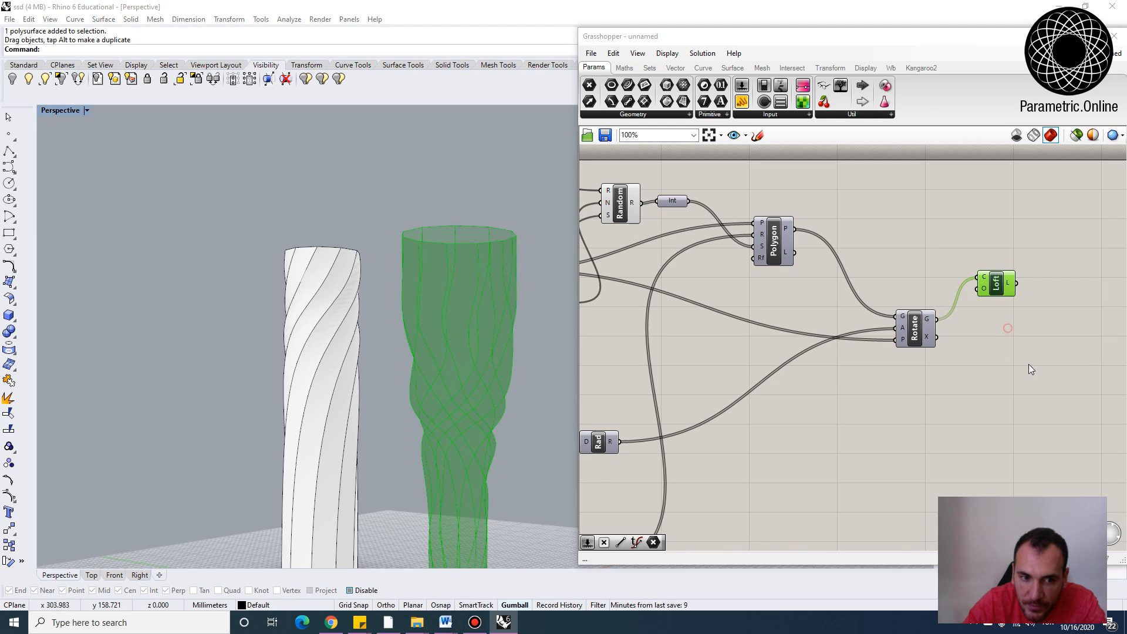
{"action": "left_click", "coordinate": [1024, 444]}
Move the baked vase to sit beside the original twisted vase in the viewport
{"action": "right_click_drag", "start_coordinate": [523, 393], "coordinate": [503, 439]}
{"action": "scroll", "coordinate": [499, 438], "scroll_direction": "down", "scroll_amount": 4}
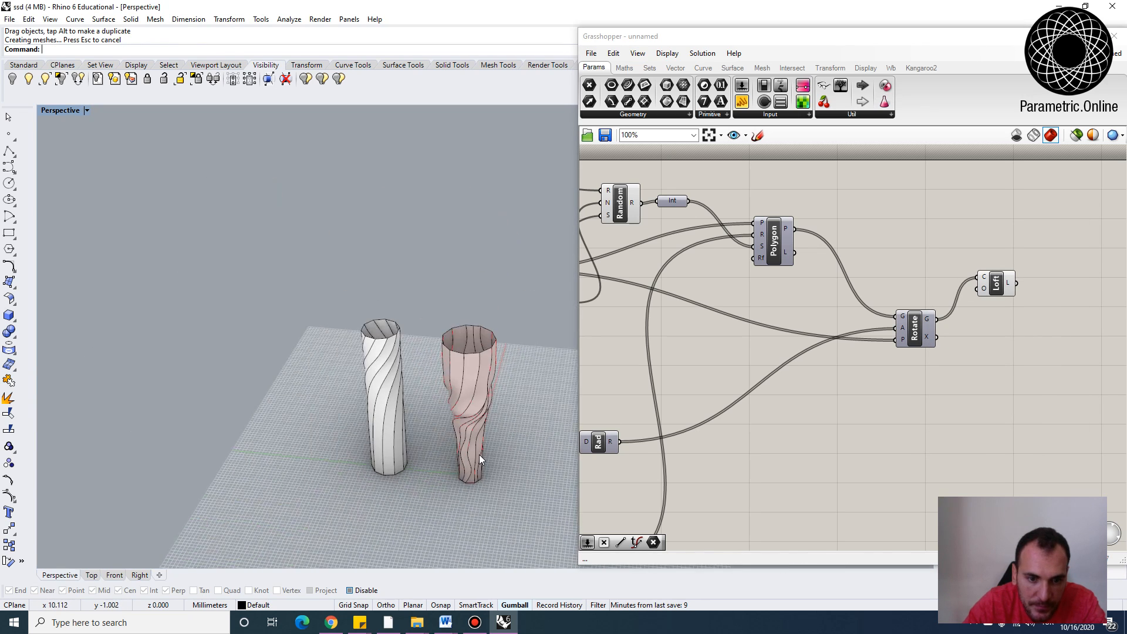
{"action": "scroll", "coordinate": [479, 455], "scroll_direction": "down", "scroll_amount": 2}
{"action": "left_click_drag", "start_coordinate": [479, 456], "coordinate": [356, 433]}
{"action": "left_click", "coordinate": [412, 509]}
{"action": "right_click_drag", "start_coordinate": [413, 509], "coordinate": [315, 414]}
{"action": "scroll", "coordinate": [392, 452], "scroll_direction": "up", "scroll_amount": 4}
{"action": "scroll", "coordinate": [301, 375], "scroll_direction": "down", "scroll_amount": 8}
{"action": "scroll", "coordinate": [300, 382], "scroll_direction": "up", "scroll_amount": 4}
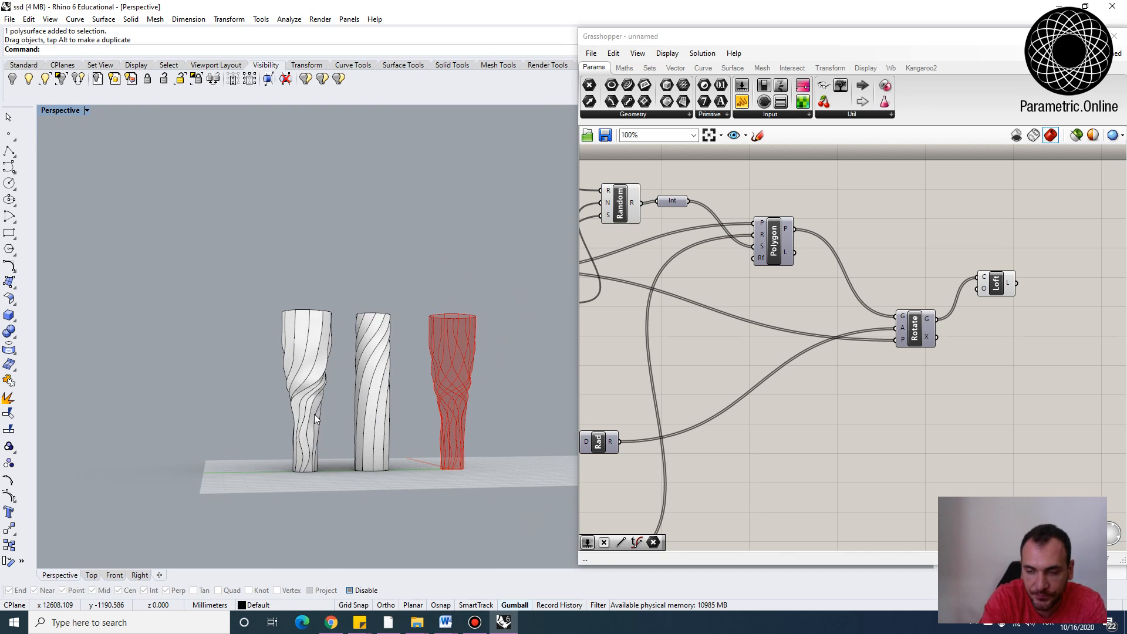
Rearrange the Grasshopper components into a compact layout on the canvas
{"action": "scroll", "coordinate": [917, 288], "scroll_direction": "down", "scroll_amount": 5}
{"action": "scroll", "coordinate": [918, 288], "scroll_direction": "up", "scroll_amount": 2}
{"action": "left_click", "coordinate": [914, 311]}
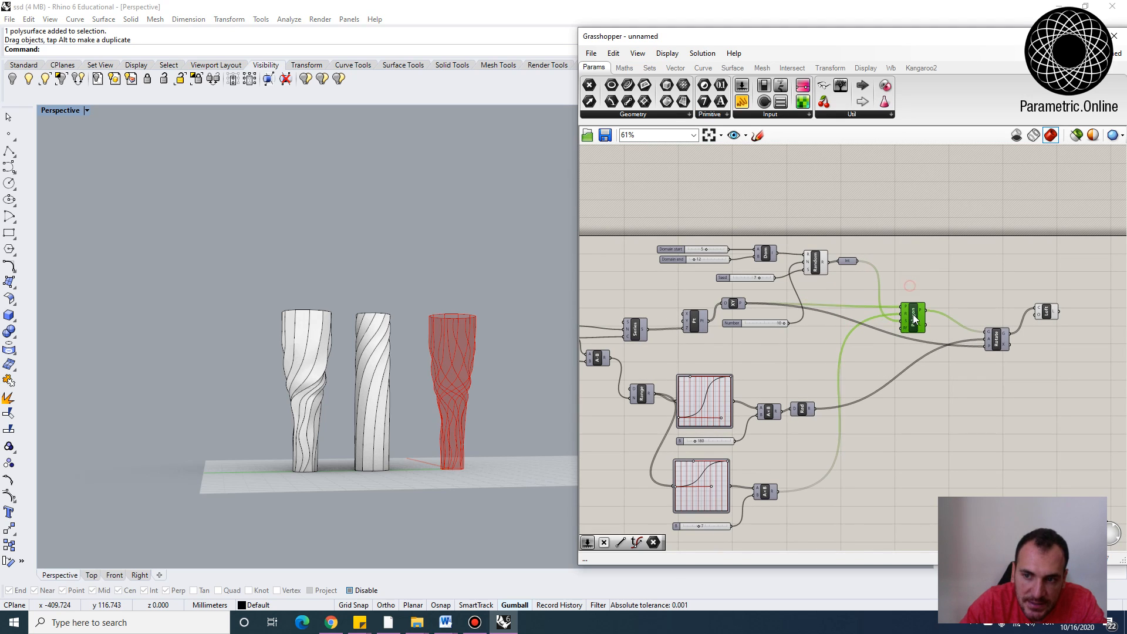
{"action": "right_click_drag", "start_coordinate": [394, 417], "coordinate": [390, 441]}
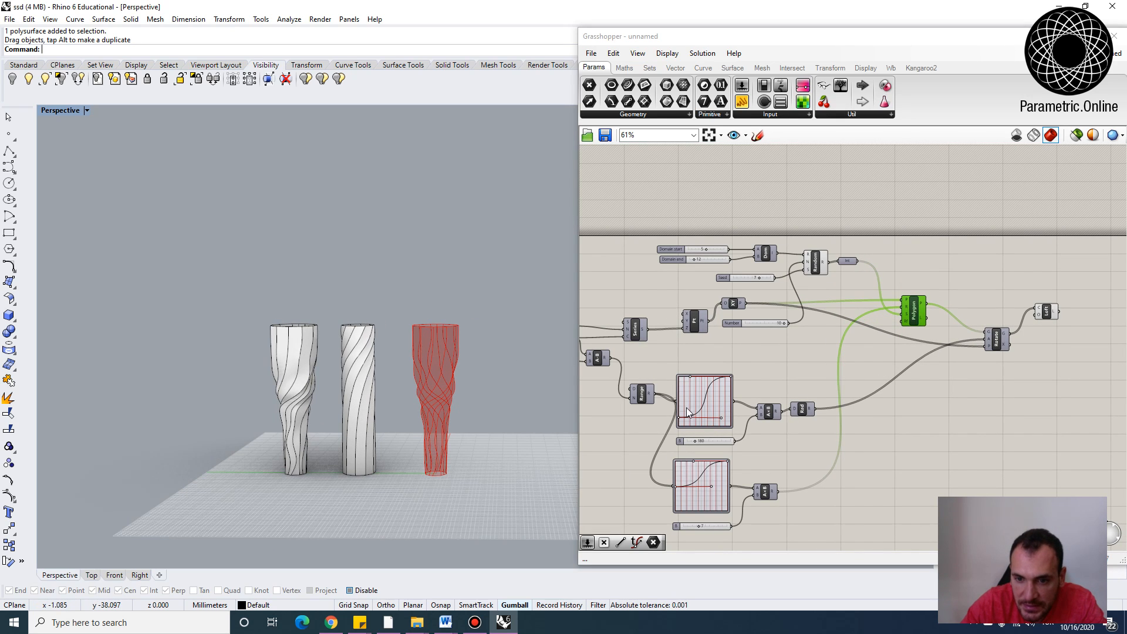
{"action": "left_click", "coordinate": [956, 400]}
{"action": "right_click_drag", "start_coordinate": [956, 399], "coordinate": [848, 398]}
{"action": "right_click_drag", "start_coordinate": [754, 313], "coordinate": [820, 333]}
{"action": "scroll", "coordinate": [716, 344], "scroll_direction": "up", "scroll_amount": 2}
{"action": "left_click_drag", "start_coordinate": [717, 344], "coordinate": [707, 265]}
{"action": "scroll", "coordinate": [823, 292], "scroll_direction": "down", "scroll_amount": 3}
{"action": "right_click_drag", "start_coordinate": [944, 311], "coordinate": [854, 294]}
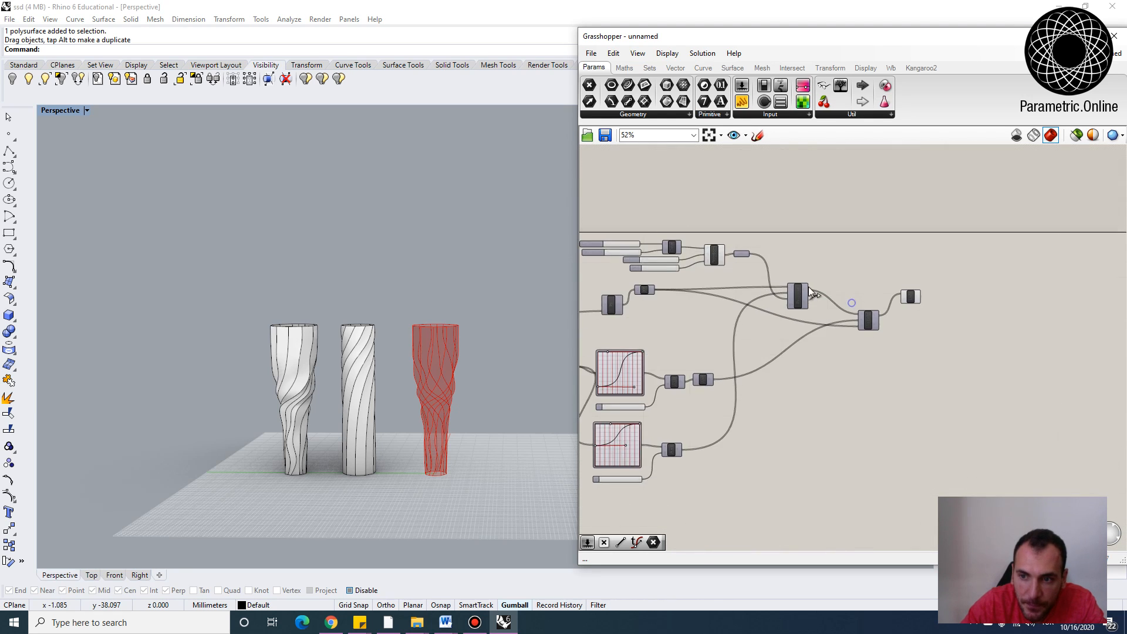
Raise the Domain start slider's maximum to 20 and set its value to 12
{"action": "scroll", "coordinate": [857, 289], "scroll_direction": "up", "scroll_amount": 4}
{"action": "left_click_drag", "start_coordinate": [956, 304], "coordinate": [955, 346]}
{"action": "left_click_drag", "start_coordinate": [877, 352], "coordinate": [839, 336]}
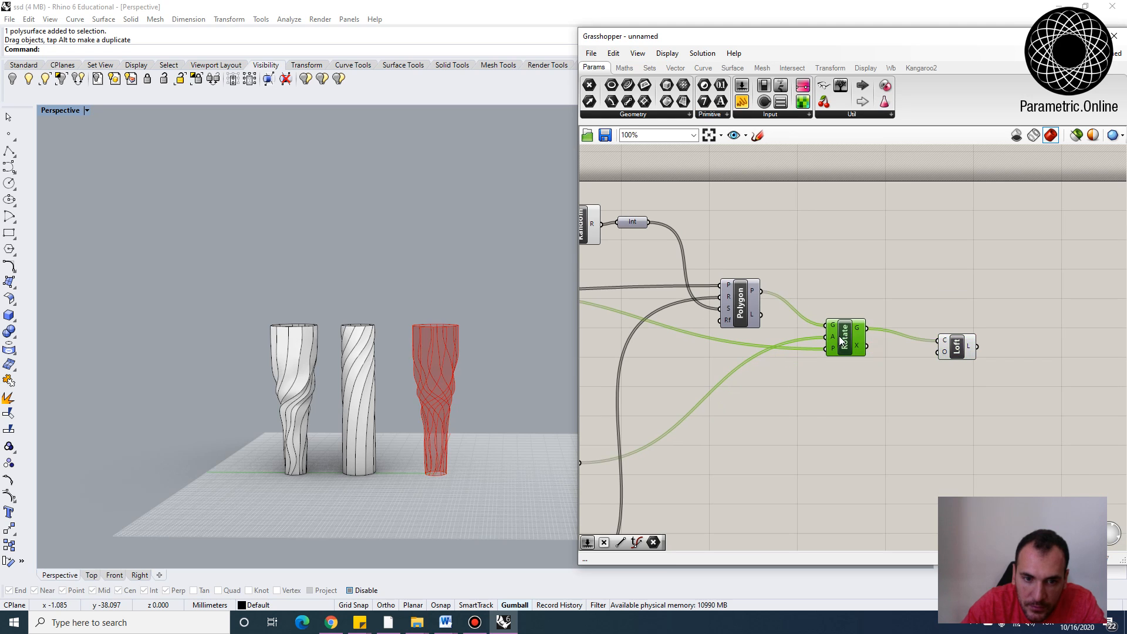
{"action": "right_click_drag", "start_coordinate": [448, 414], "coordinate": [410, 306]}
{"action": "scroll", "coordinate": [404, 279], "scroll_direction": "up", "scroll_amount": 3}
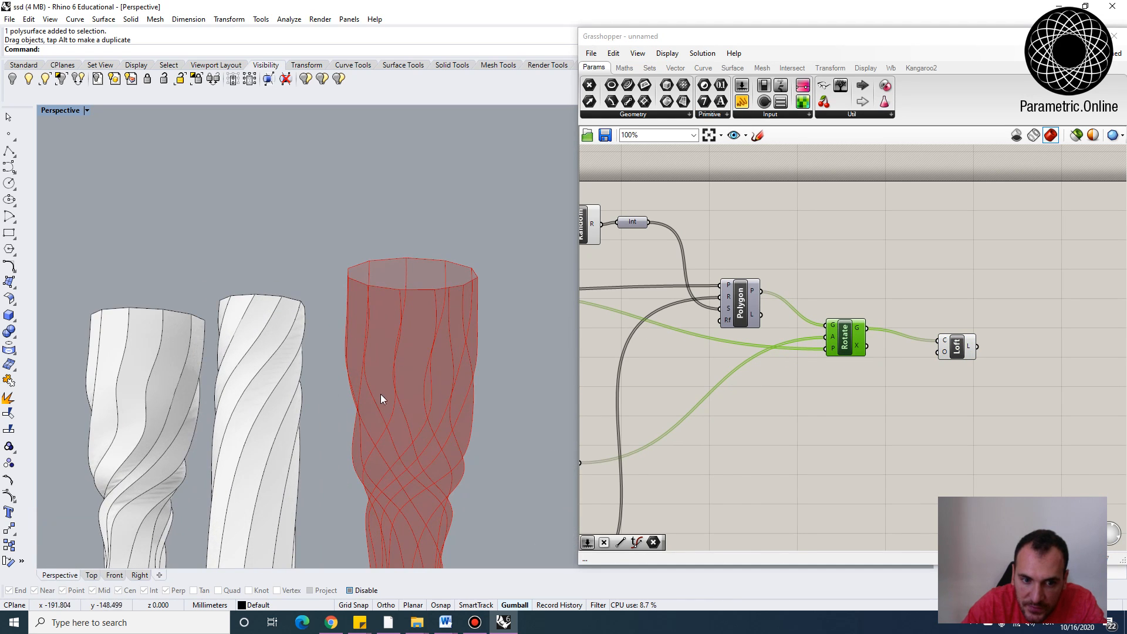
{"action": "scroll", "coordinate": [704, 283], "scroll_direction": "down", "scroll_amount": 4}
{"action": "scroll", "coordinate": [806, 279], "scroll_direction": "up", "scroll_amount": 5}
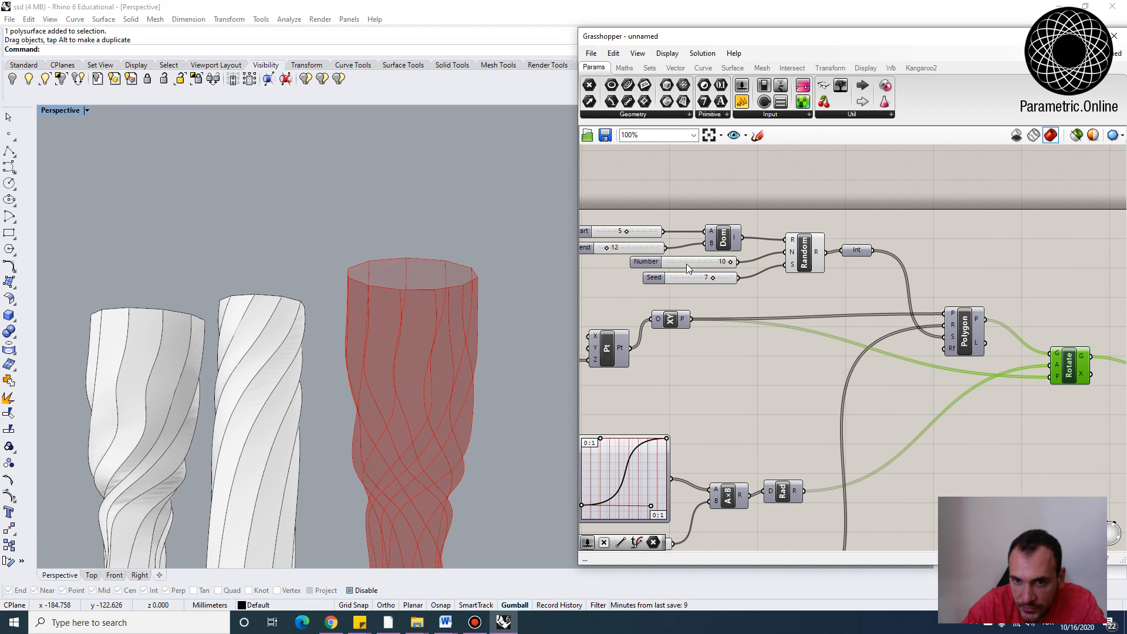
{"action": "scroll", "coordinate": [646, 253], "scroll_direction": "up", "scroll_amount": 3}
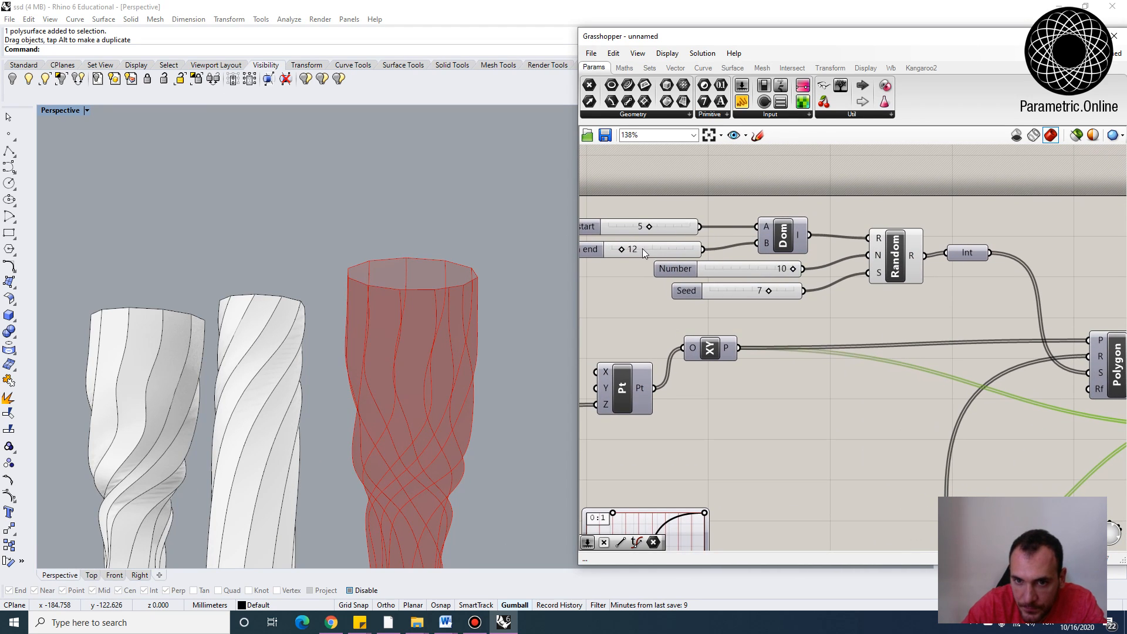
{"action": "double_click", "coordinate": [662, 225]}
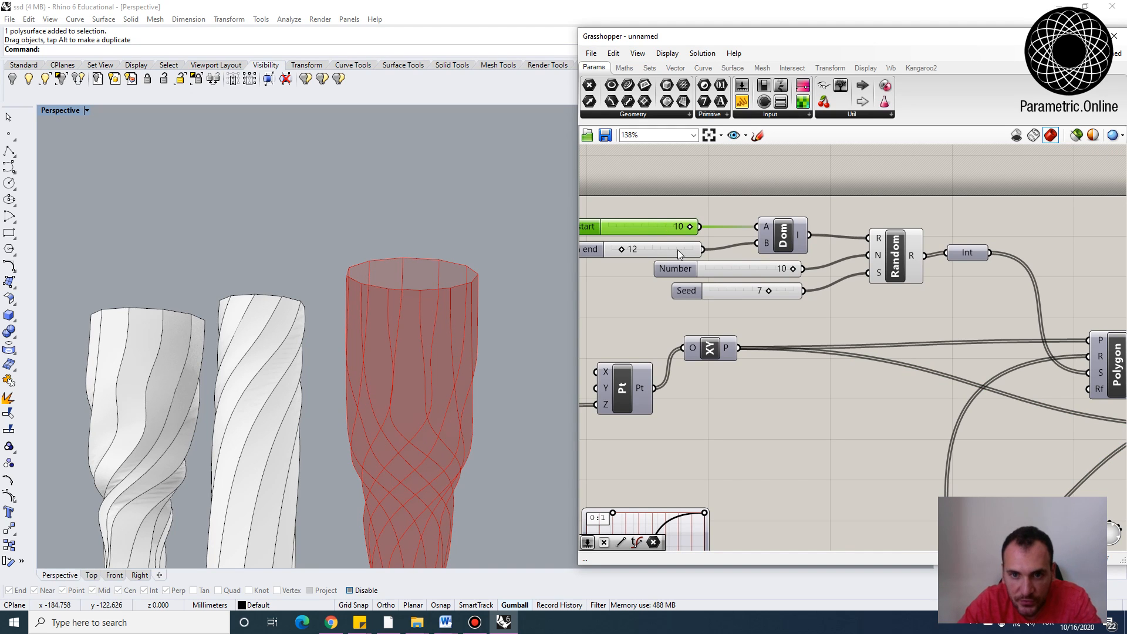
{"action": "left_click", "coordinate": [668, 201]}
{"action": "double_click", "coordinate": [649, 250]}
{"action": "right_click_drag", "start_coordinate": [622, 210], "coordinate": [688, 231]}
{"action": "double_click", "coordinate": [647, 248]}
{"action": "double_click", "coordinate": [692, 279]}
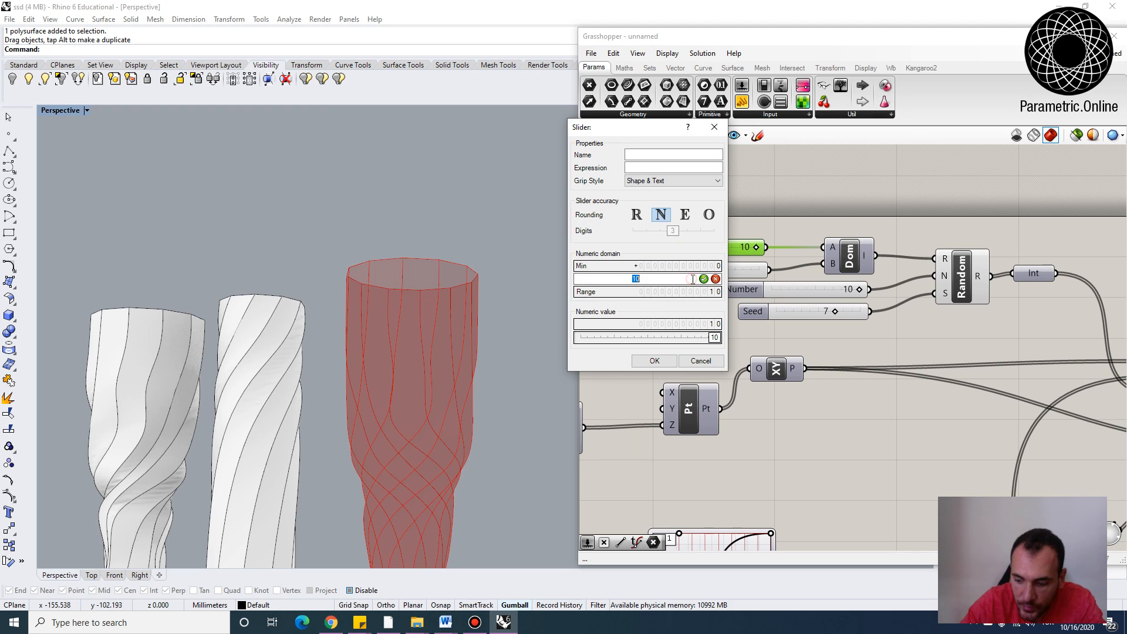
{"action": "type", "text": "20"}
{"action": "key", "text": "Return"}
{"action": "left_click", "coordinate": [656, 360]}
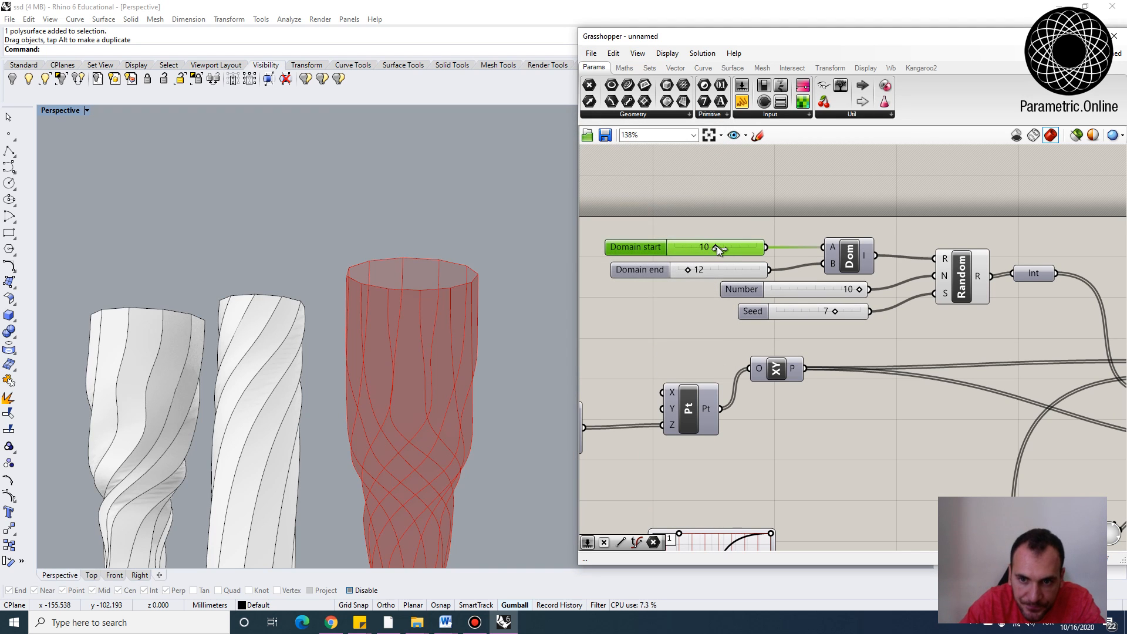
{"action": "left_click_drag", "start_coordinate": [717, 246], "coordinate": [727, 249]}
Orbit and zoom the viewport to examine the updated vase next to the others
{"action": "right_click_drag", "start_coordinate": [498, 327], "coordinate": [459, 331]}
{"action": "scroll", "coordinate": [482, 352], "scroll_direction": "down", "scroll_amount": 3}
{"action": "scroll", "coordinate": [441, 332], "scroll_direction": "down", "scroll_amount": 4}
{"action": "scroll", "coordinate": [452, 334], "scroll_direction": "up", "scroll_amount": 3}
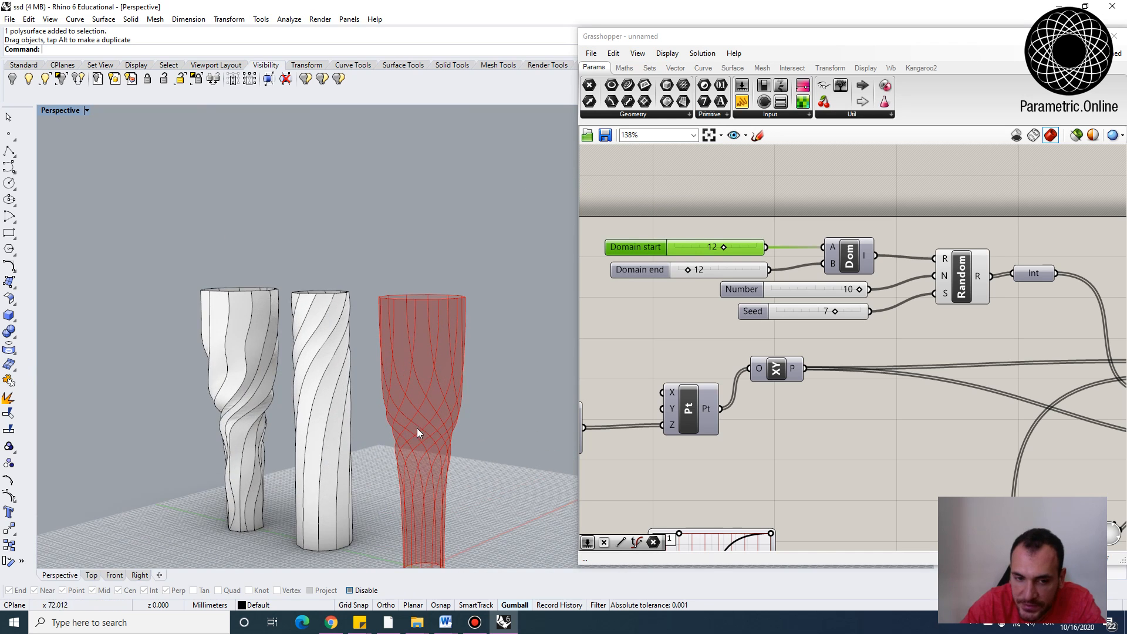
{"action": "scroll", "coordinate": [417, 428], "scroll_direction": "down", "scroll_amount": 4}
{"action": "right_click_drag", "start_coordinate": [417, 428], "coordinate": [432, 528]}
{"action": "scroll", "coordinate": [432, 433], "scroll_direction": "up", "scroll_amount": 4}
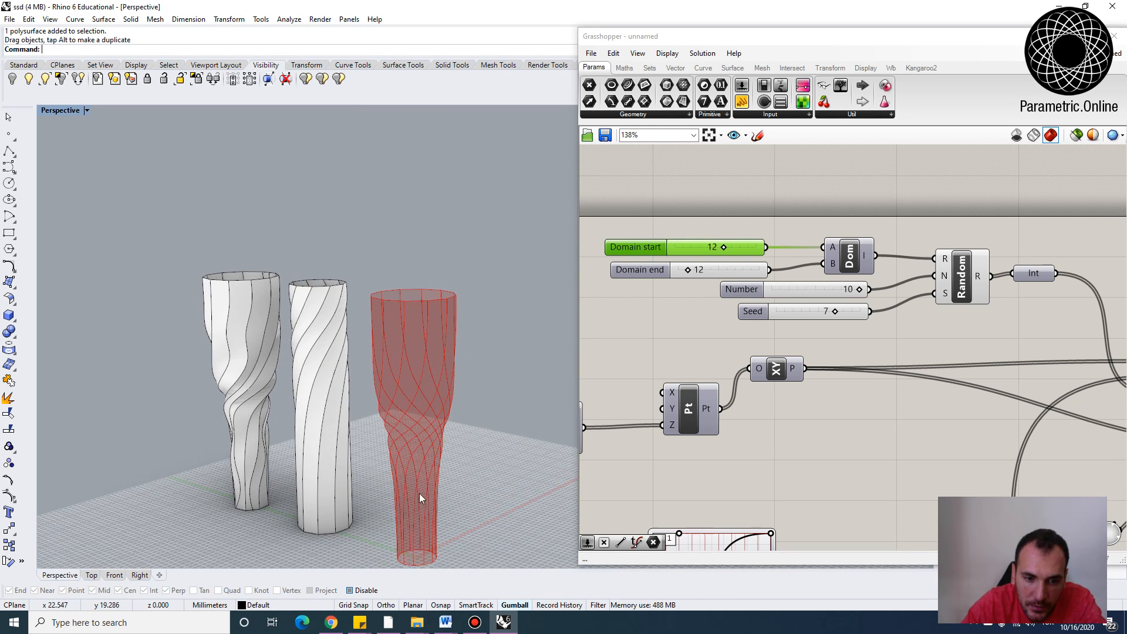
{"action": "scroll", "coordinate": [440, 378], "scroll_direction": "down", "scroll_amount": 2}
{"action": "scroll", "coordinate": [719, 342], "scroll_direction": "down", "scroll_amount": 4}
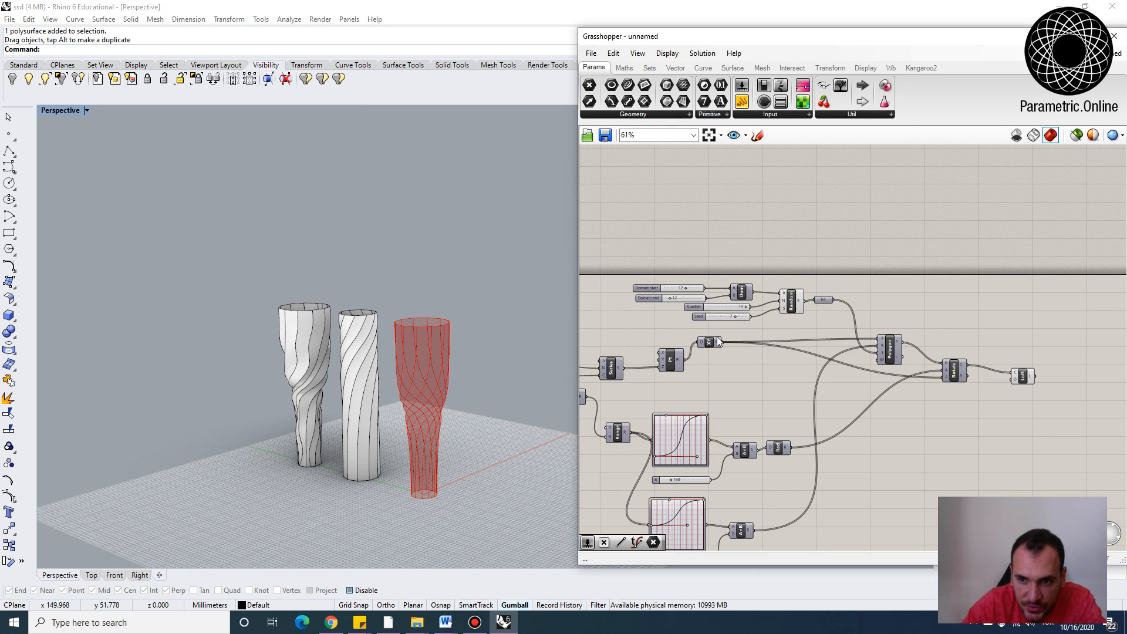
Add a Deconstruct Brep component and connect the Loft output to it
{"action": "scroll", "coordinate": [926, 364], "scroll_direction": "up", "scroll_amount": 4}
{"action": "left_click", "coordinate": [826, 344]}
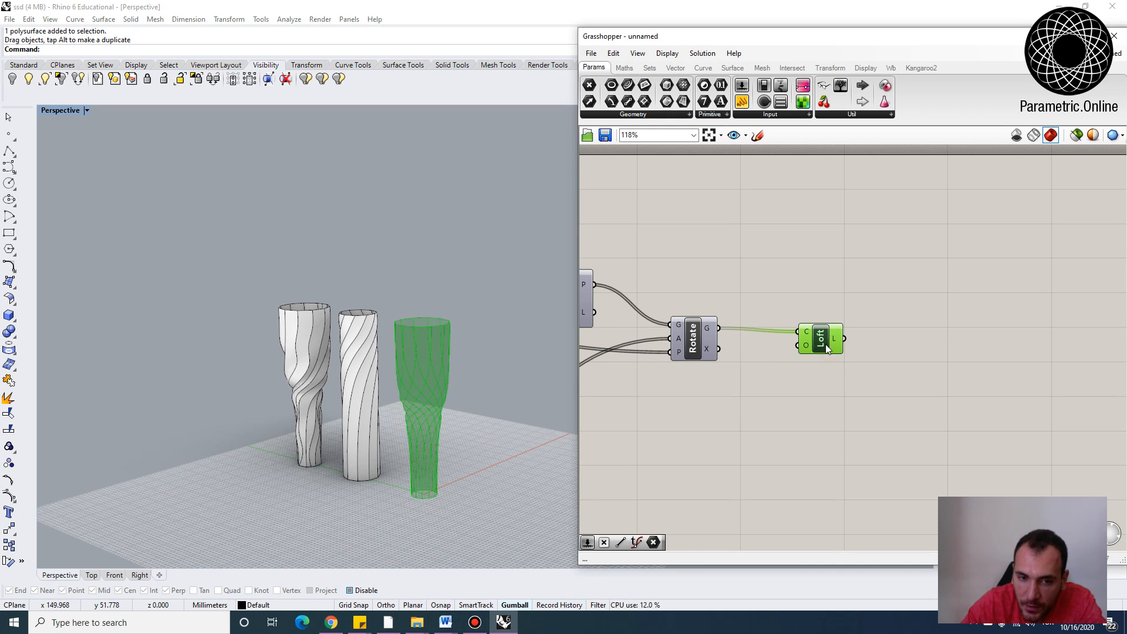
{"action": "scroll", "coordinate": [845, 339], "scroll_direction": "up", "scroll_amount": 3}
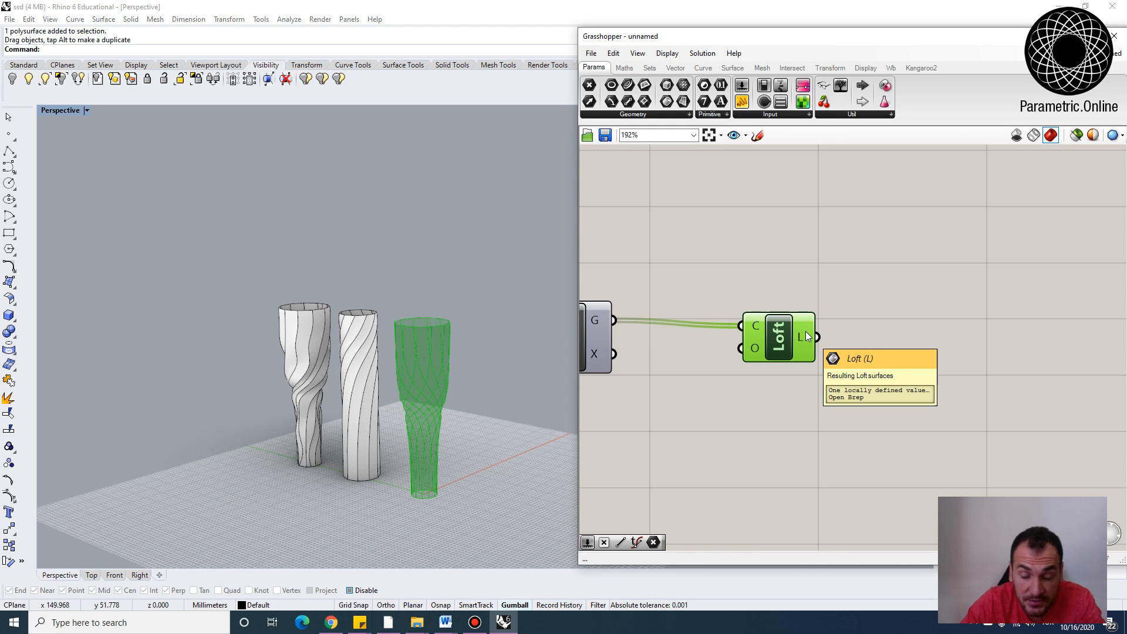
{"action": "double_click", "coordinate": [899, 339]}
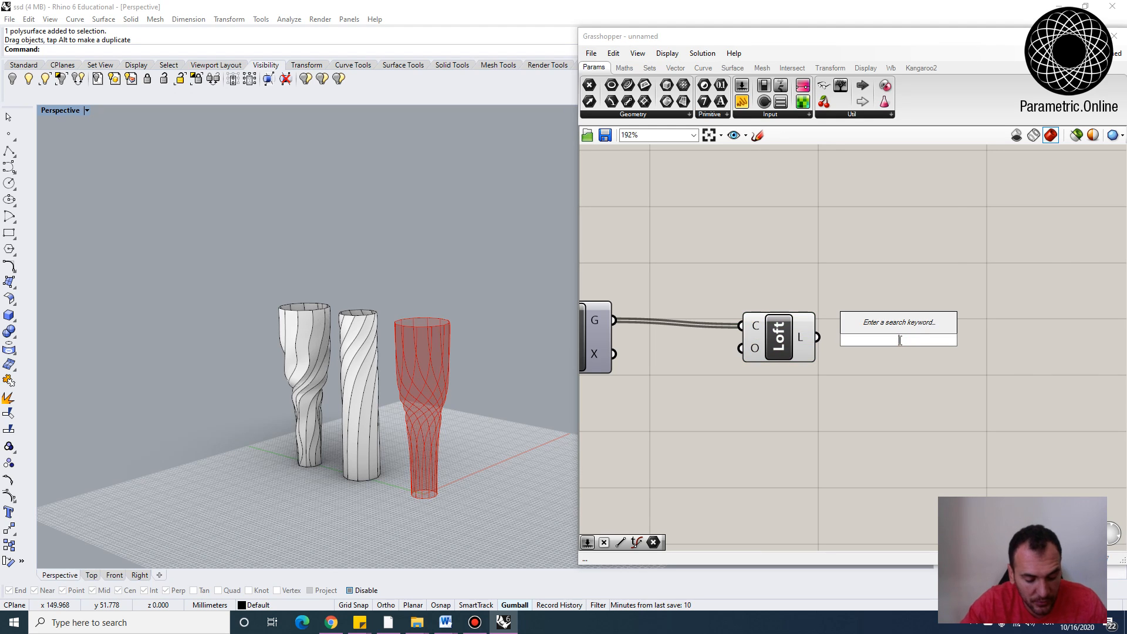
{"action": "type", "text": "deconstruc"}
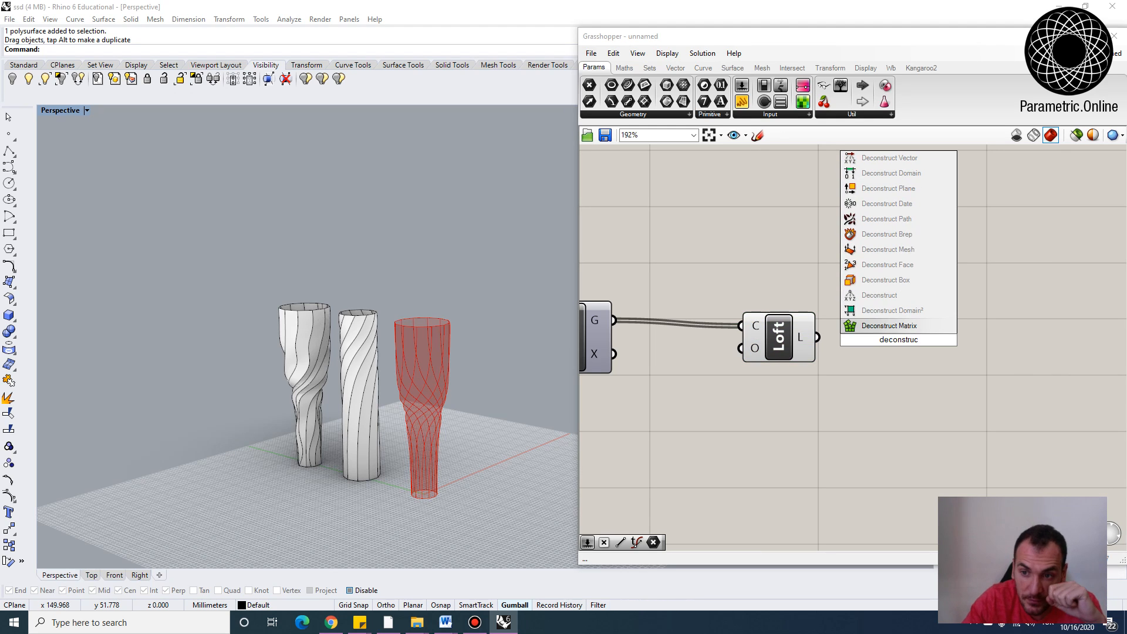
{"action": "left_click", "coordinate": [893, 235]}
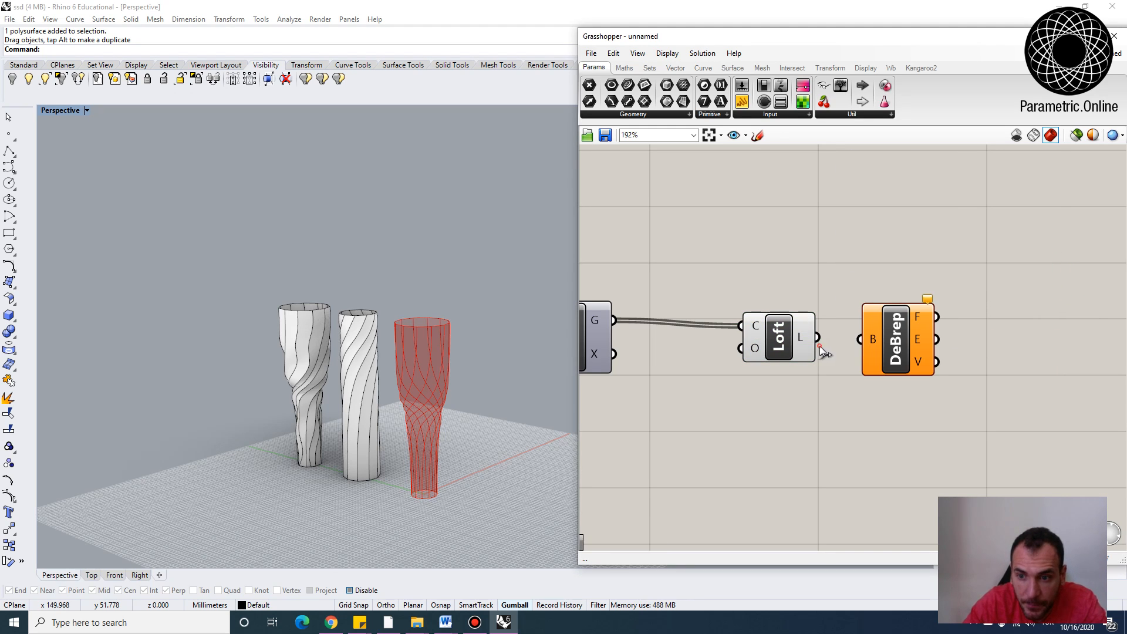
{"action": "left_click_drag", "start_coordinate": [818, 338], "coordinate": [860, 340]}
{"action": "left_click_drag", "start_coordinate": [764, 346], "coordinate": [741, 341]}
{"action": "left_click_drag", "start_coordinate": [889, 334], "coordinate": [875, 325]}
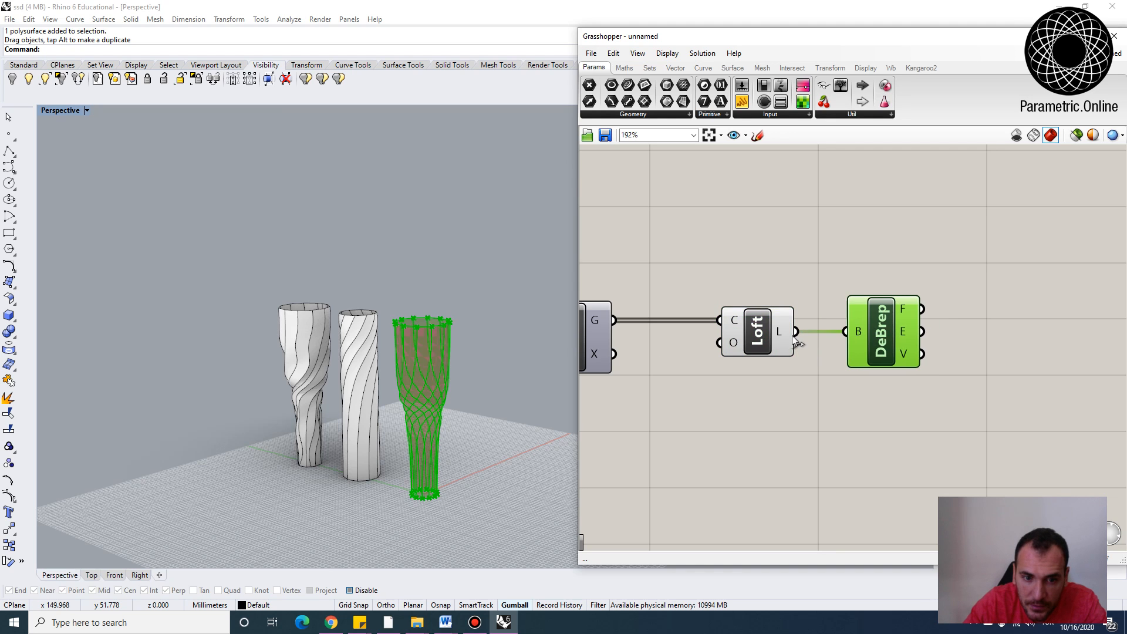
Bake the Loft result again and move the baked copy beside the other vases
{"action": "scroll", "coordinate": [803, 328], "scroll_direction": "up", "scroll_amount": 1}
{"action": "right_click", "coordinate": [794, 334]}
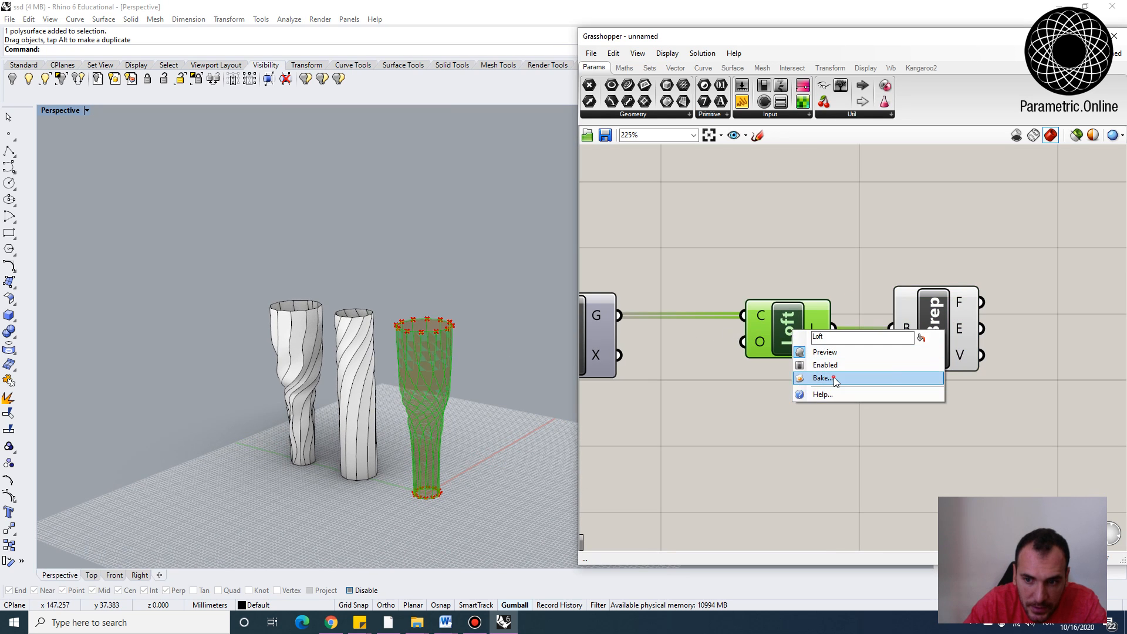
{"action": "left_click", "coordinate": [823, 378]}
{"action": "left_click", "coordinate": [849, 488]}
{"action": "right_click_drag", "start_coordinate": [376, 411], "coordinate": [439, 421]}
{"action": "left_click_drag", "start_coordinate": [442, 422], "coordinate": [507, 461]}
{"action": "left_click", "coordinate": [519, 468]}
{"action": "right_click_drag", "start_coordinate": [519, 469], "coordinate": [503, 446]}
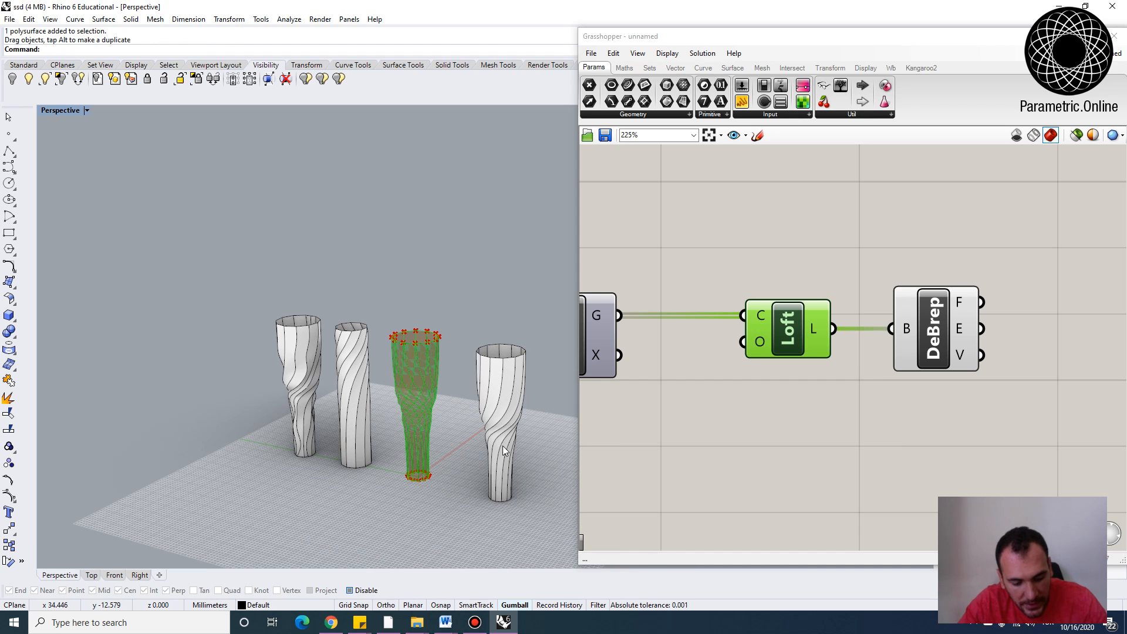
Explode the newly baked vase into its surfaces
{"action": "type", "text": "Expl"}
{"action": "left_click", "coordinate": [502, 446]}
{"action": "key", "text": "Return"}
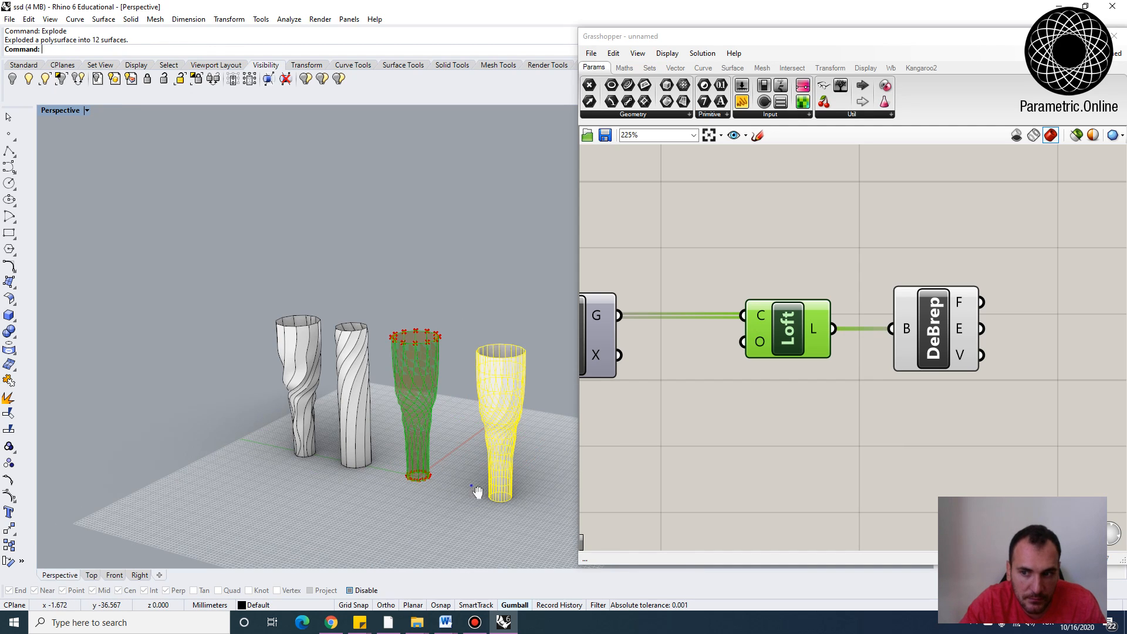
Select the exploded surfaces of the baked vase and delete them
{"action": "right_click_drag", "start_coordinate": [478, 493], "coordinate": [371, 473], "text": "shift"}
{"action": "left_click", "coordinate": [440, 473]}
{"action": "scroll", "coordinate": [386, 396], "scroll_direction": "up", "scroll_amount": 2}
{"action": "scroll", "coordinate": [386, 396], "scroll_direction": "up", "scroll_amount": 2}
{"action": "left_click", "coordinate": [410, 284]}
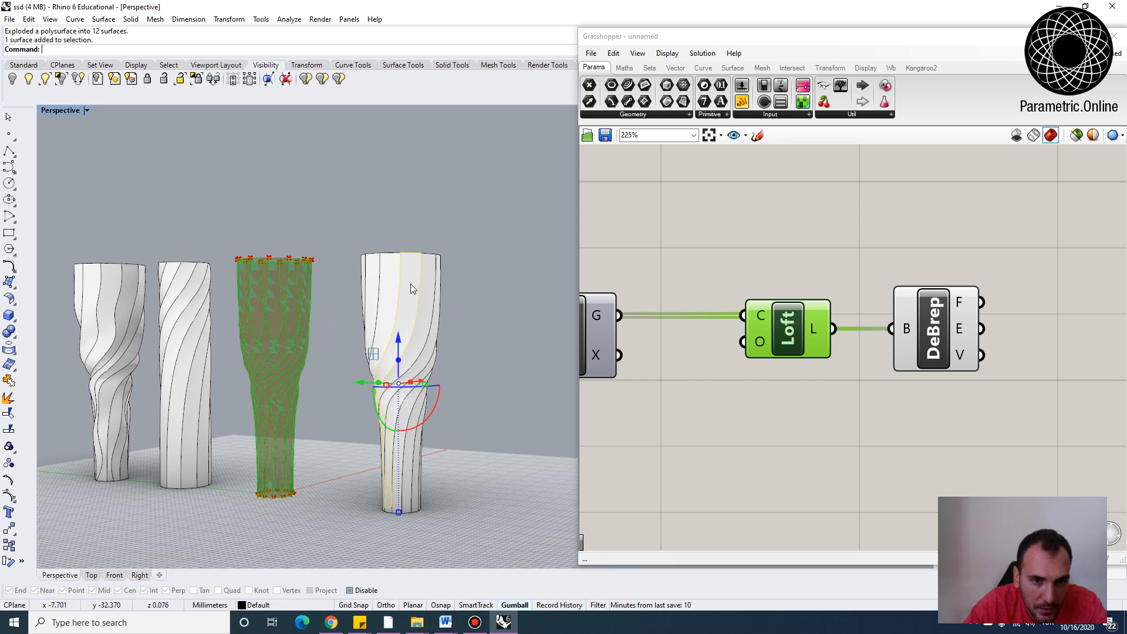
{"action": "left_click", "coordinate": [435, 276]}
{"action": "left_click", "coordinate": [432, 280]}
{"action": "left_click", "coordinate": [423, 221]}
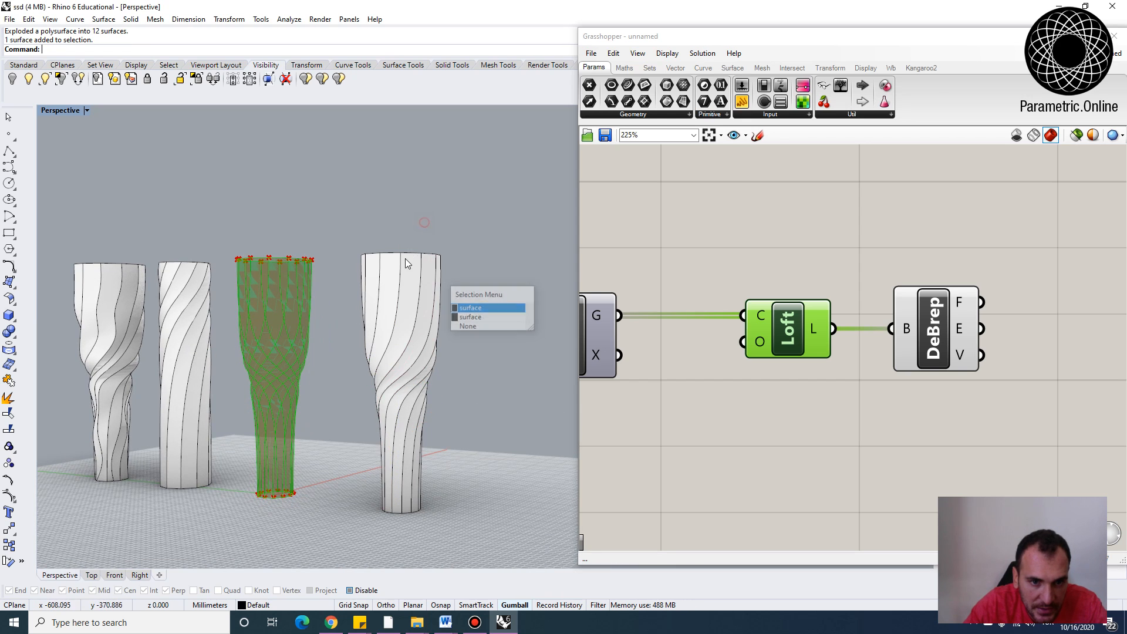
{"action": "right_click_drag", "start_coordinate": [407, 258], "coordinate": [441, 298]}
{"action": "scroll", "coordinate": [378, 226], "scroll_direction": "up", "scroll_amount": 2}
{"action": "left_click", "coordinate": [381, 259]}
{"action": "scroll", "coordinate": [421, 217], "scroll_direction": "down", "scroll_amount": 4}
{"action": "left_click", "coordinate": [428, 220]}
{"action": "left_click_drag", "start_coordinate": [468, 301], "coordinate": [341, 249]}
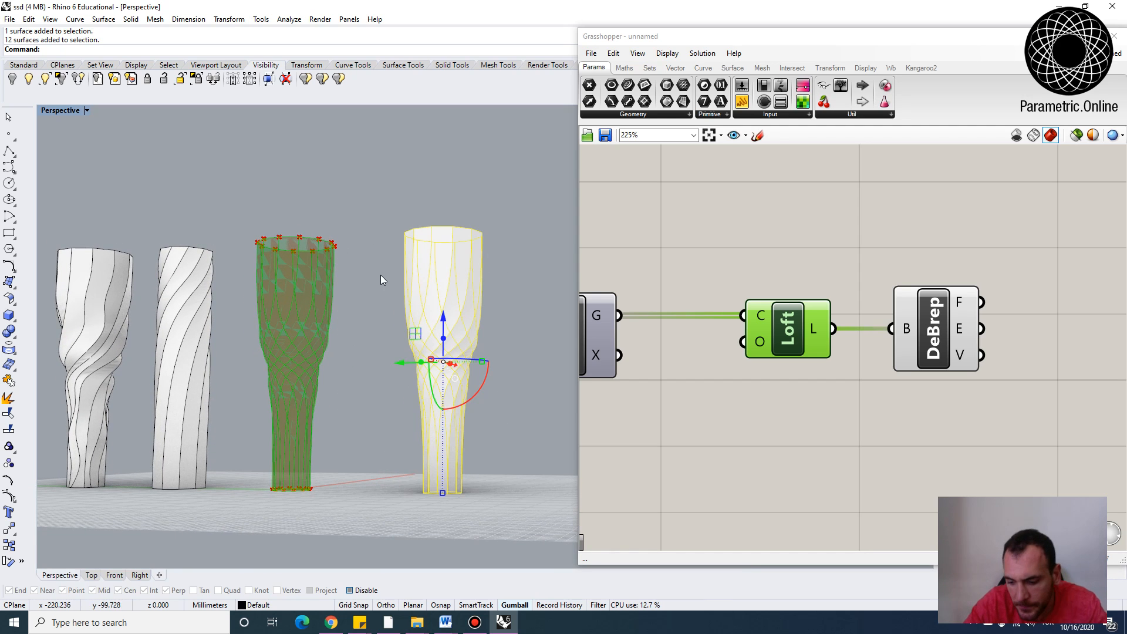
{"action": "key", "text": "Delete"}
Inspect the faces output of the Deconstruct Brep component
{"action": "right_click_drag", "start_coordinate": [726, 290], "coordinate": [653, 290]}
{"action": "left_click", "coordinate": [862, 333]}
{"action": "right_click_drag", "start_coordinate": [340, 352], "coordinate": [320, 385]}
{"action": "right_click_drag", "start_coordinate": [905, 343], "coordinate": [797, 337]}
{"action": "mouse_move", "coordinate": [781, 297]}
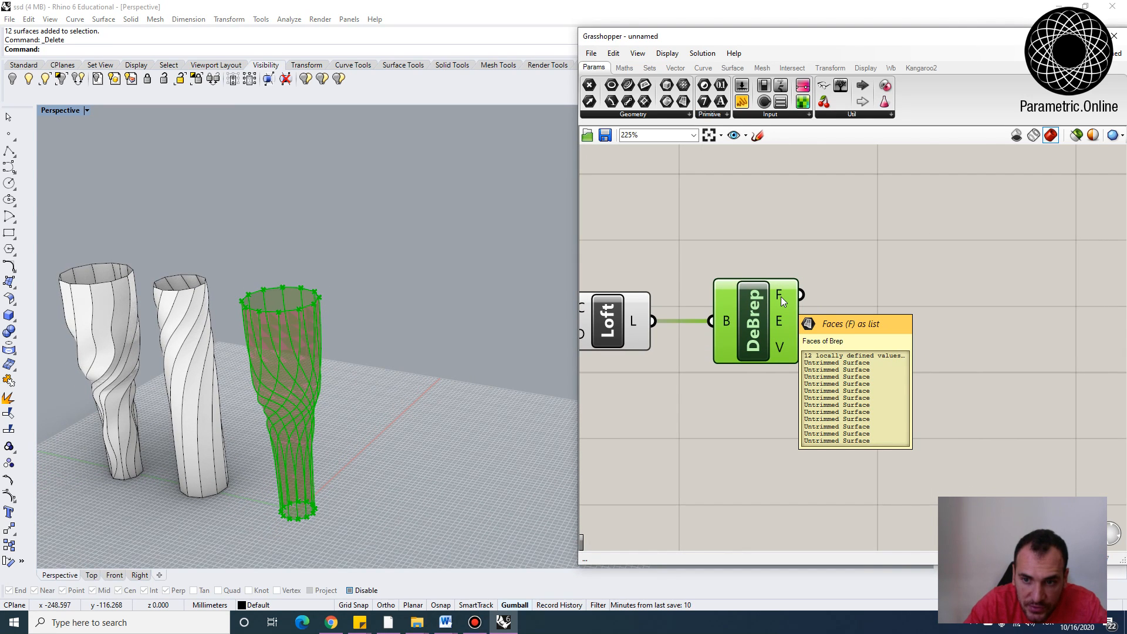
{"action": "scroll", "coordinate": [788, 272], "scroll_direction": "down", "scroll_amount": 2}
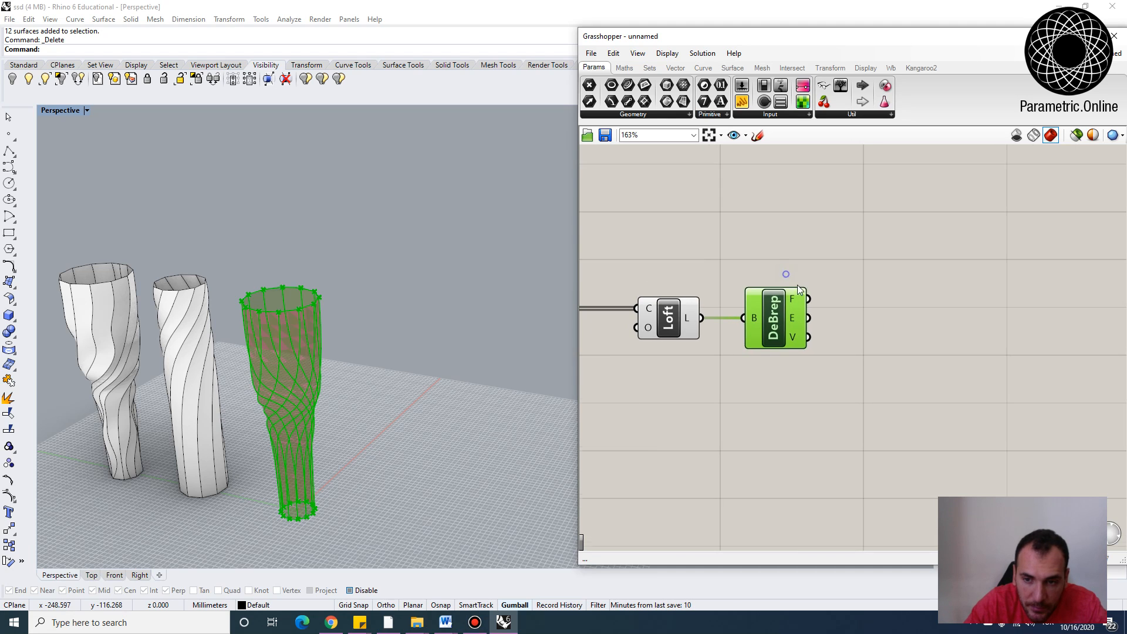
{"action": "scroll", "coordinate": [798, 284], "scroll_direction": "up", "scroll_amount": 3}
Add Divide Domain² and Isotrim components to the canvas and arrange them beside Deconstruct Brep
{"action": "double_click", "coordinate": [901, 326]}
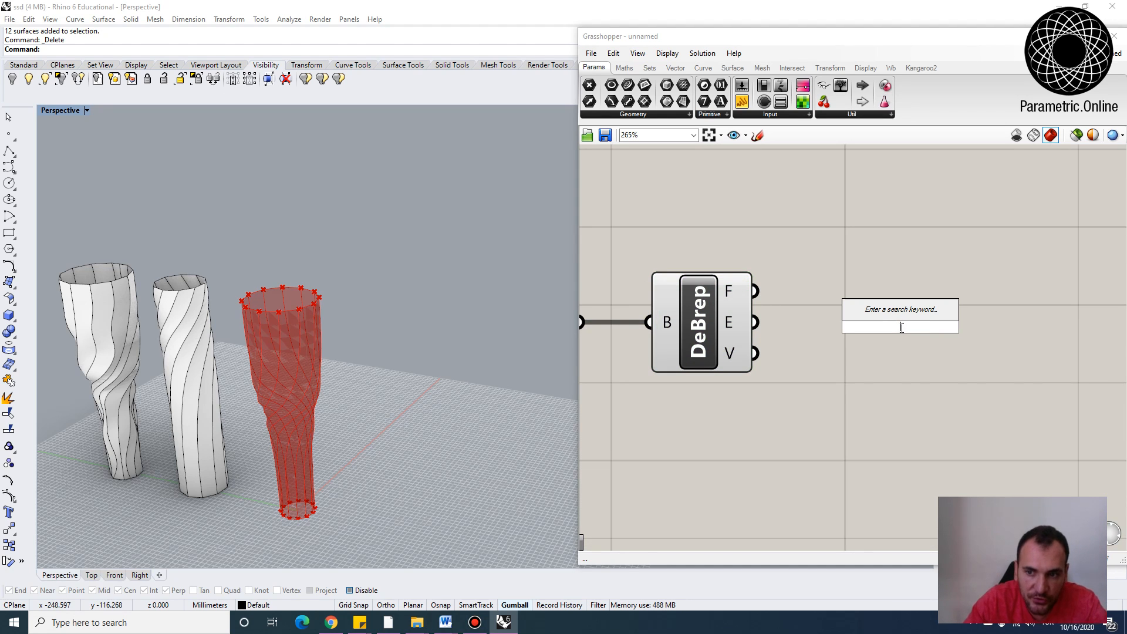
{"action": "scroll", "coordinate": [902, 328], "scroll_direction": "down", "scroll_amount": 2}
{"action": "type", "text": "divide"}
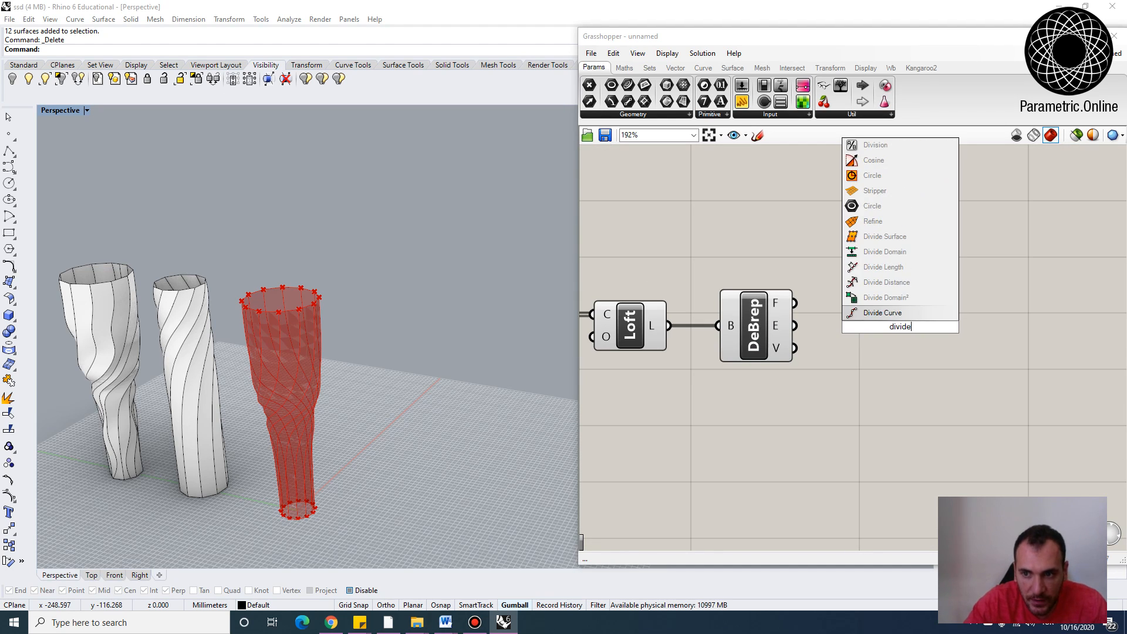
{"action": "left_click", "coordinate": [877, 298]}
{"action": "left_click_drag", "start_coordinate": [904, 362], "coordinate": [935, 405]}
{"action": "double_click", "coordinate": [1002, 351]}
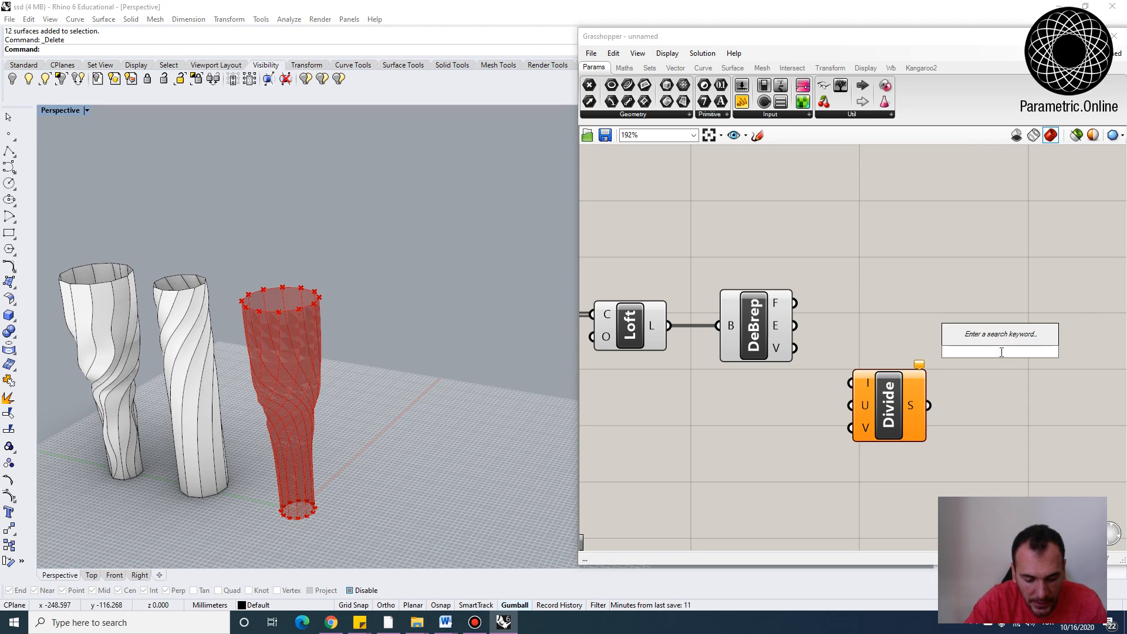
{"action": "type", "text": "isot"}
{"action": "left_click", "coordinate": [993, 322]}
{"action": "left_click_drag", "start_coordinate": [1004, 360], "coordinate": [1005, 313]}
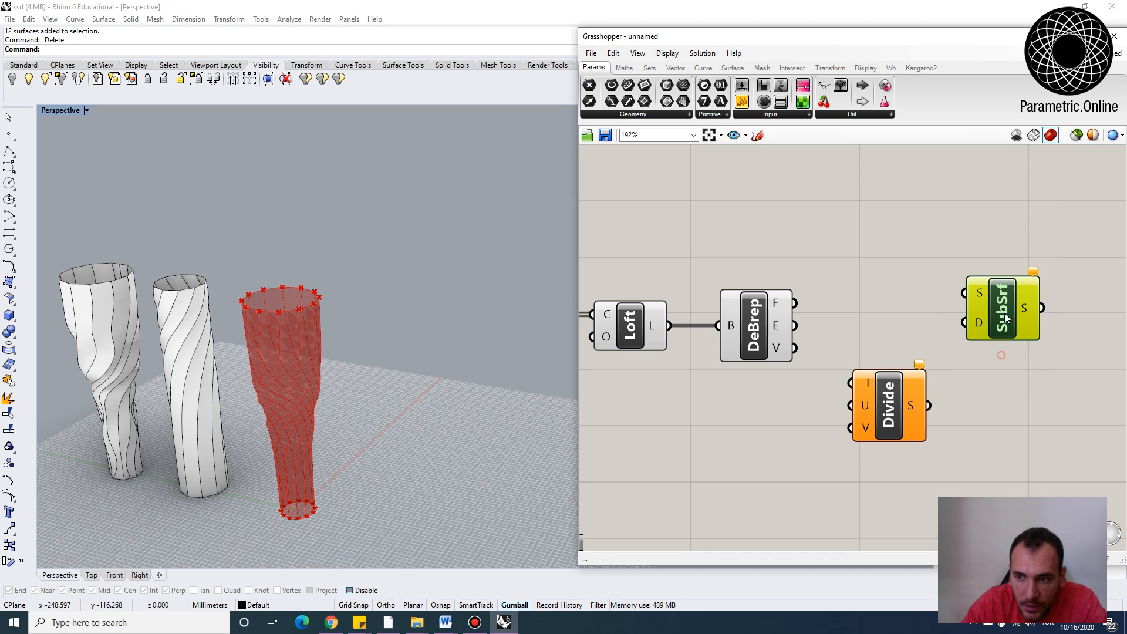
{"action": "mouse_move", "coordinate": [980, 330]}
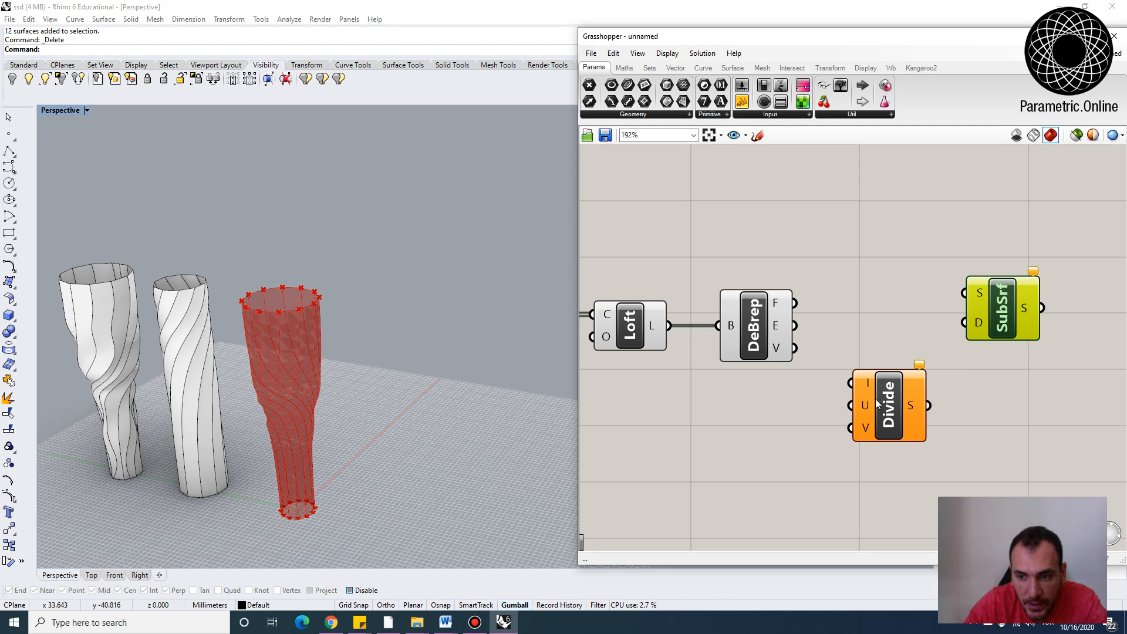
{"action": "mouse_move", "coordinate": [891, 396]}
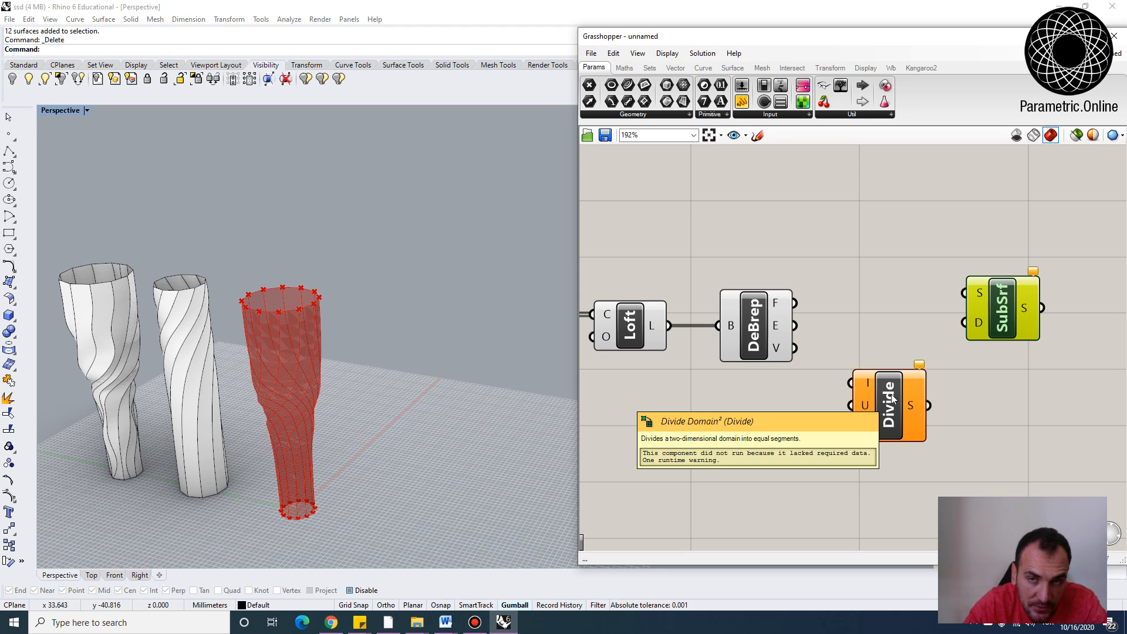
{"action": "mouse_move", "coordinate": [891, 393]}
{"action": "left_mouse_down"}
{"action": "mouse_move", "coordinate": [907, 415]}
{"action": "mouse_move", "coordinate": [897, 413]}
{"action": "left_mouse_up"}
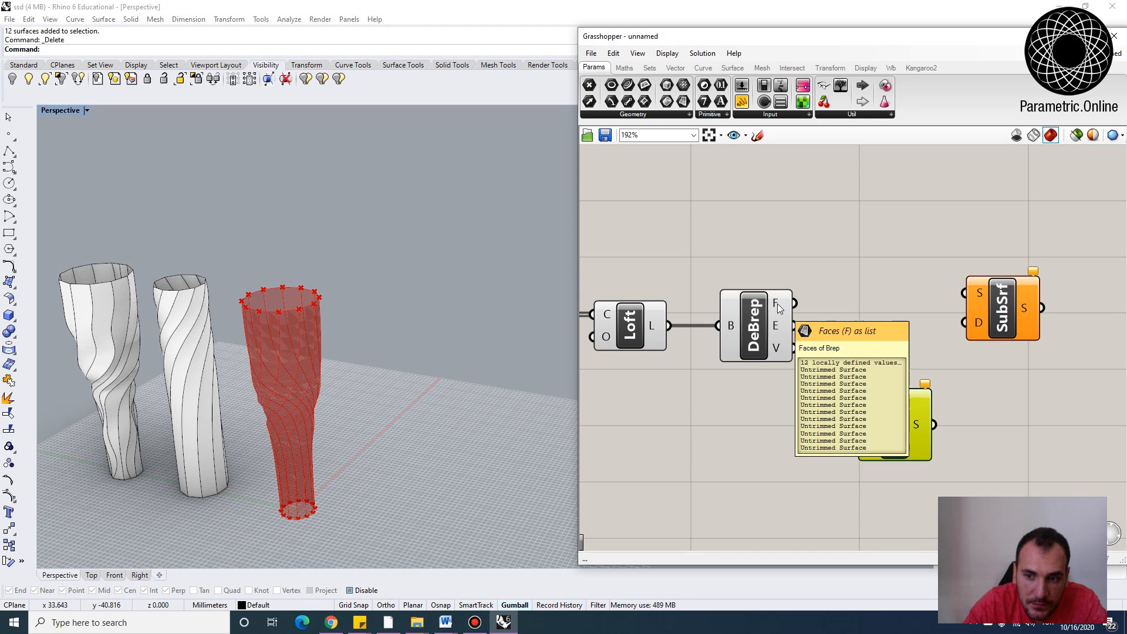
{"action": "scroll", "coordinate": [458, 375], "scroll_direction": "down", "scroll_amount": 4}
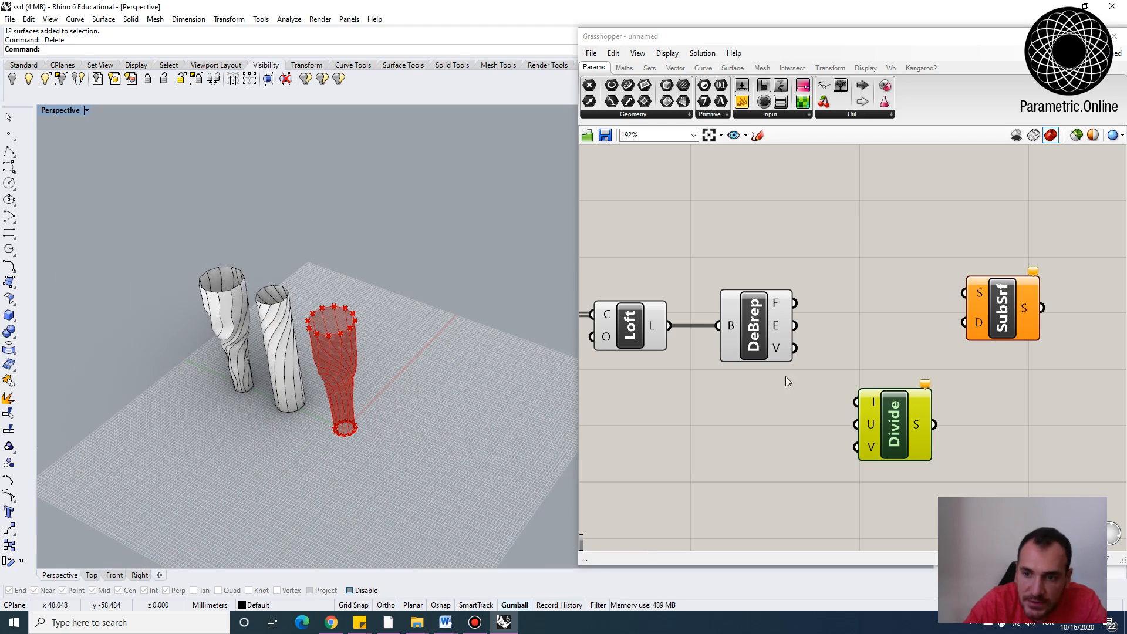
Draw a rectangle on the ground plane beside the vase
{"action": "left_click", "coordinate": [9, 233]}
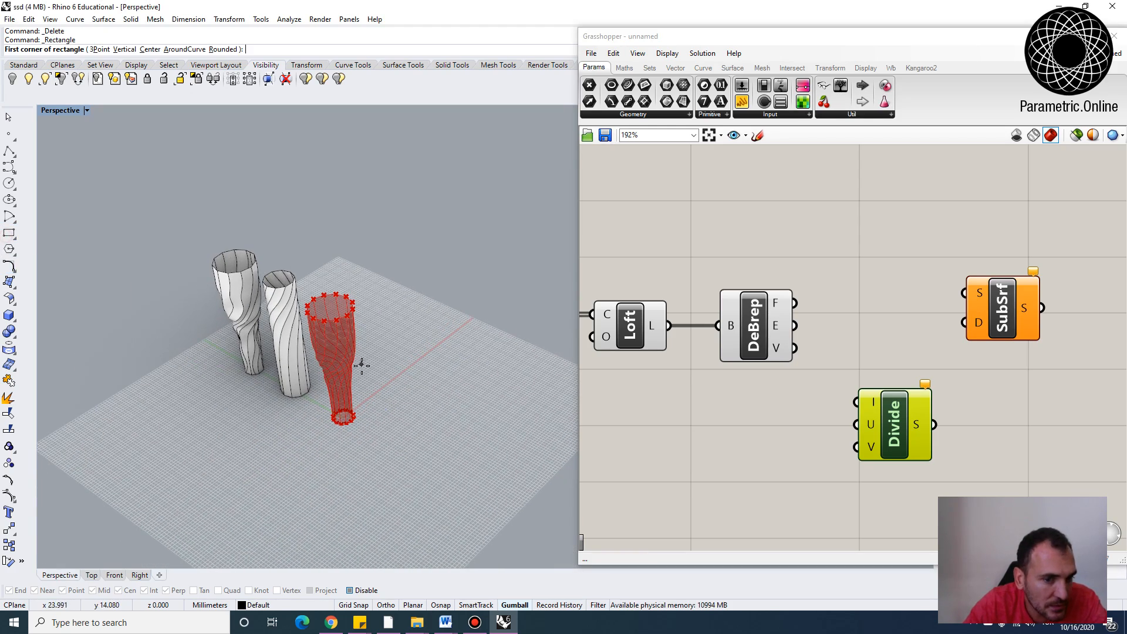
{"action": "scroll", "coordinate": [471, 413], "scroll_direction": "down", "scroll_amount": 3}
{"action": "scroll", "coordinate": [475, 399], "scroll_direction": "up", "scroll_amount": 6}
{"action": "left_click", "coordinate": [215, 440]}
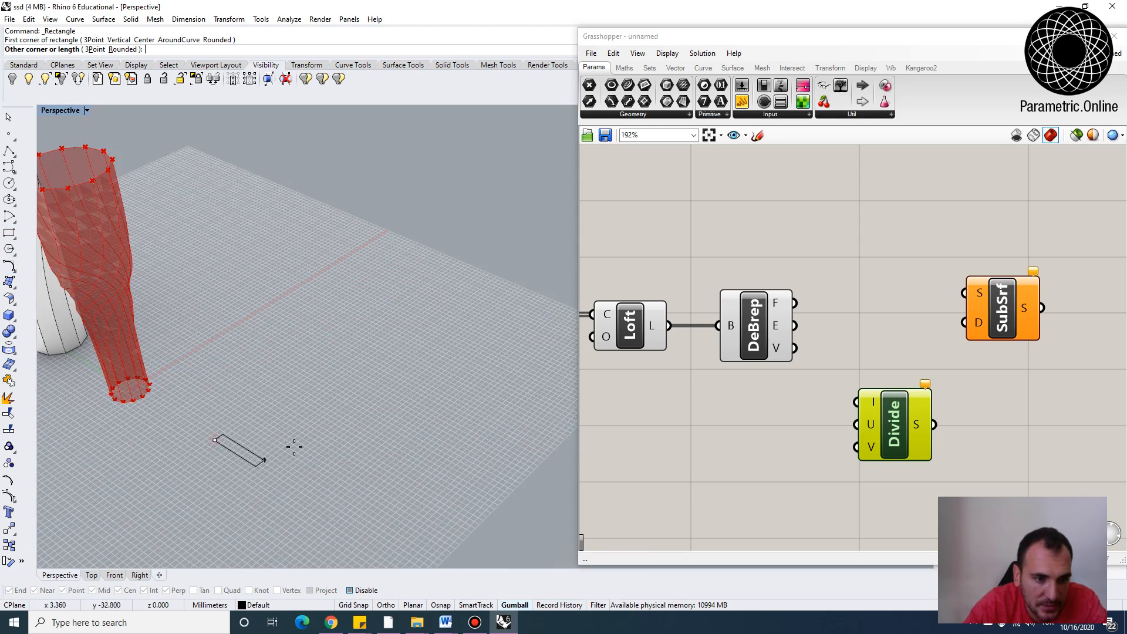
{"action": "left_click", "coordinate": [484, 368]}
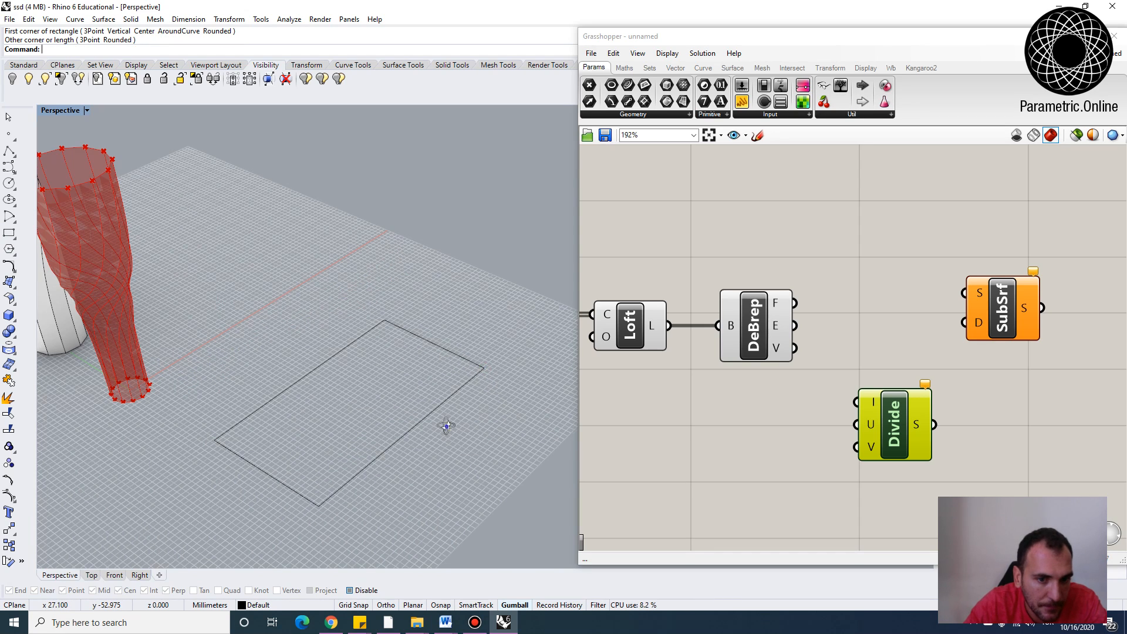
Place a text label reading 0,0 beside the rectangle's near corner
{"action": "scroll", "coordinate": [446, 427], "scroll_direction": "up", "scroll_amount": 1}
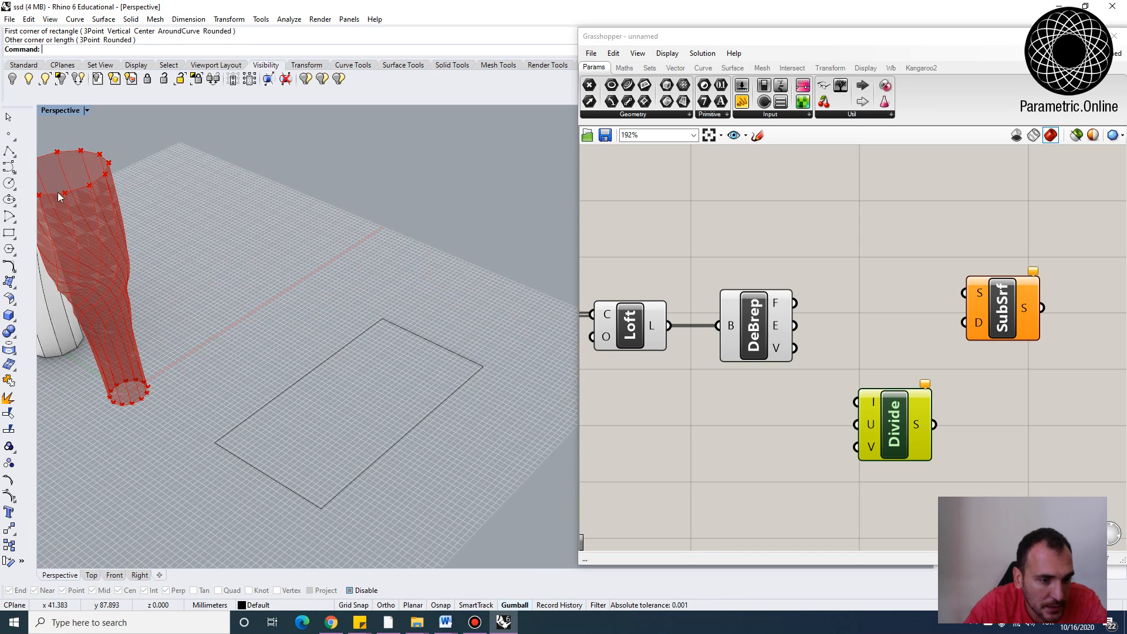
{"action": "key", "text": "Return"}
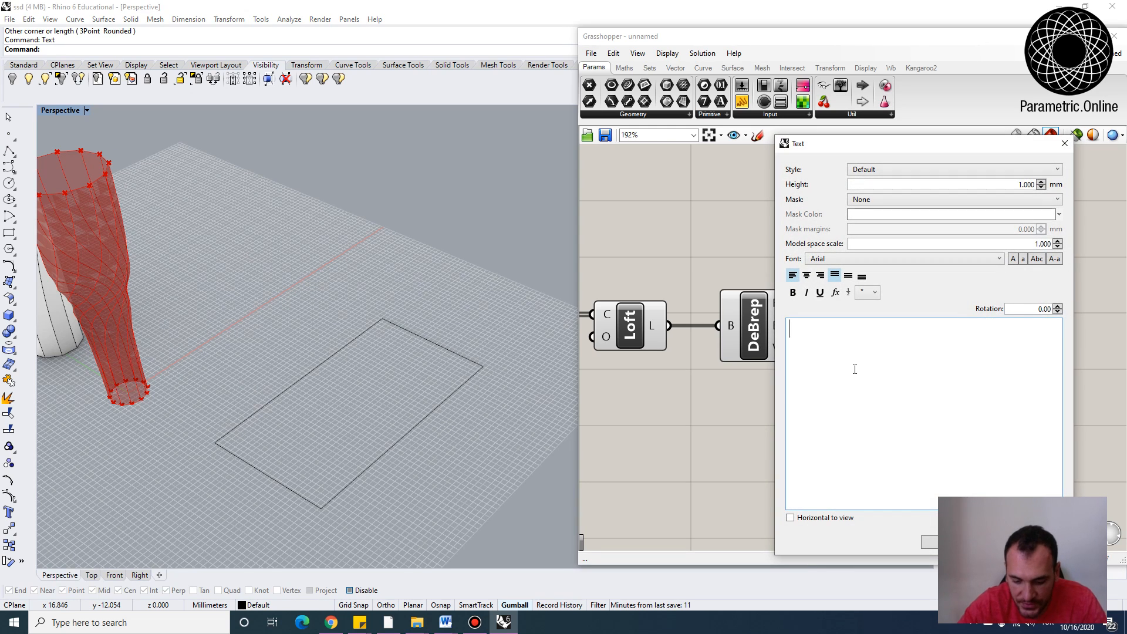
{"action": "left_click", "coordinate": [947, 543]}
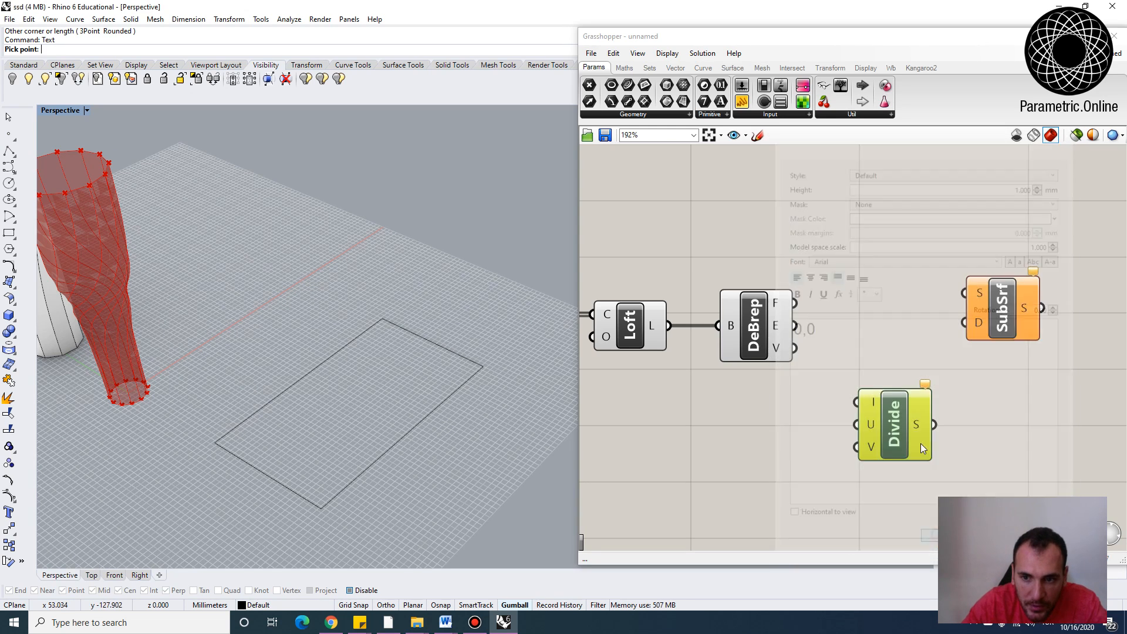
{"action": "left_click", "coordinate": [188, 452]}
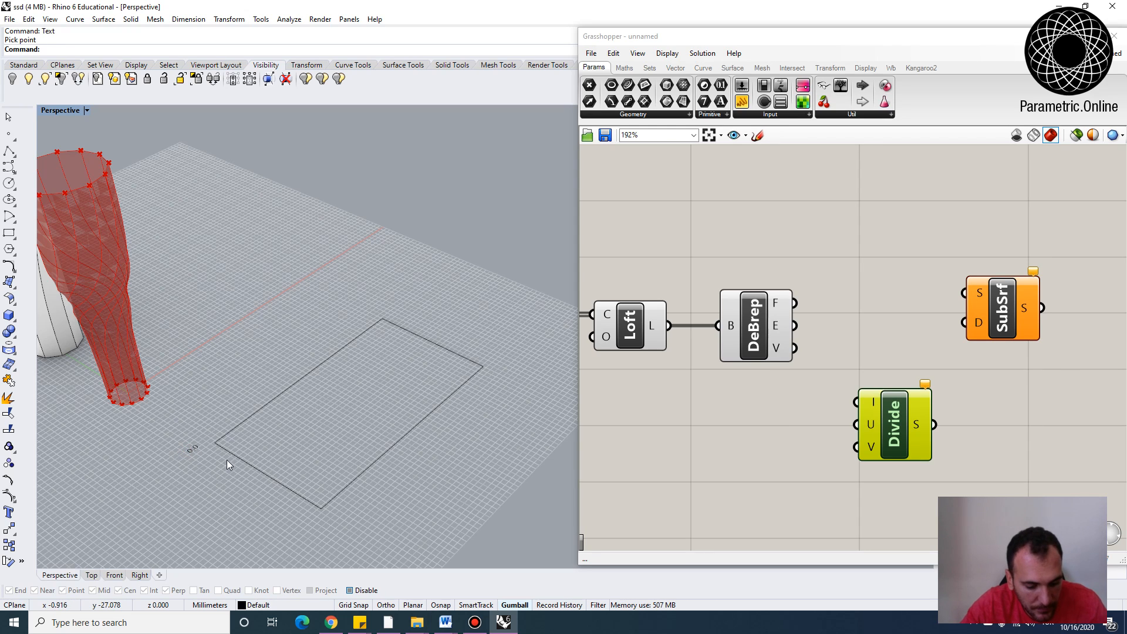
Copy the 0,0 label to the rectangle's opposite corner and change its text to 1,1
{"action": "type", "text": "copy"}
{"action": "key", "text": "Return"}
{"action": "left_click_drag", "start_coordinate": [228, 473], "coordinate": [189, 436]}
{"action": "left_click", "coordinate": [187, 451]}
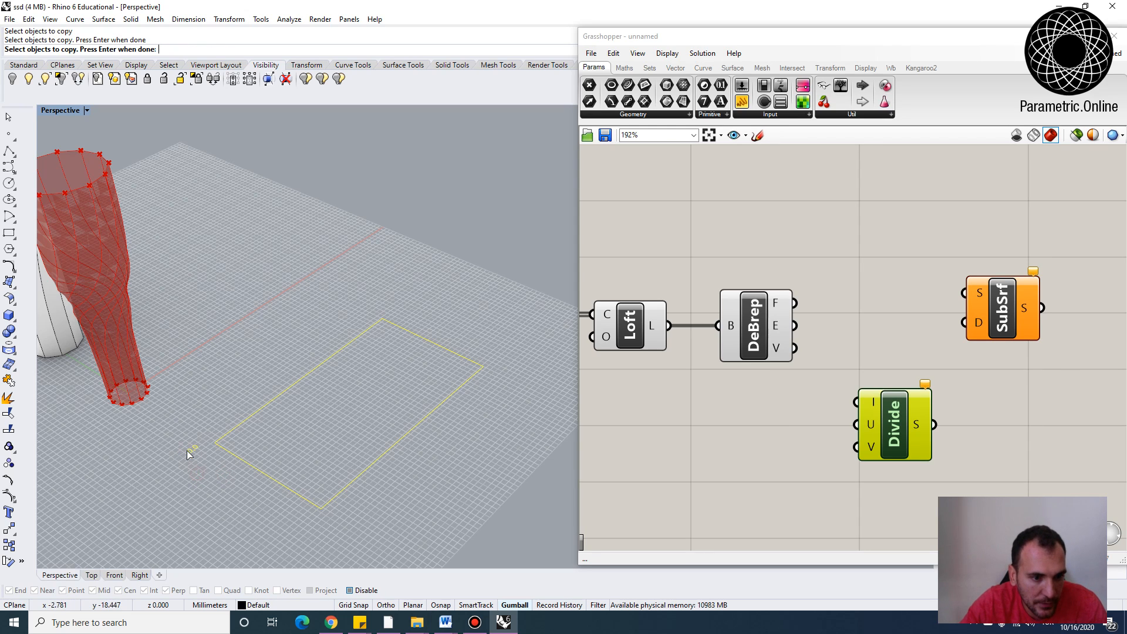
{"action": "key", "text": "Return"}
{"action": "left_click", "coordinate": [194, 464]}
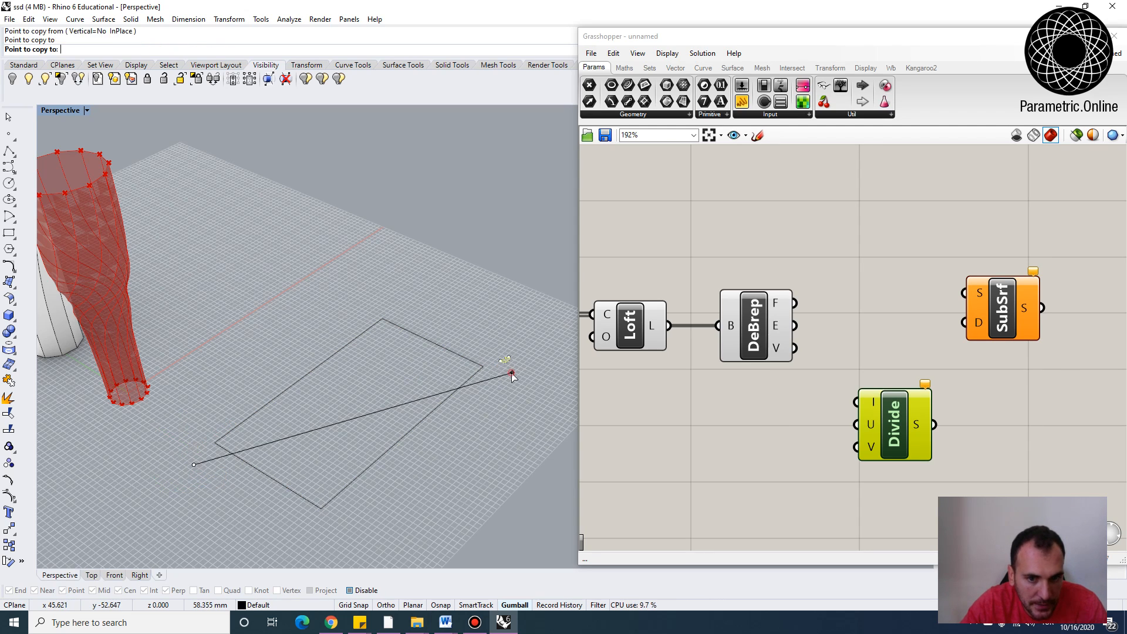
{"action": "left_click", "coordinate": [512, 376]}
{"action": "key", "text": "Return"}
{"action": "double_click", "coordinate": [506, 361]}
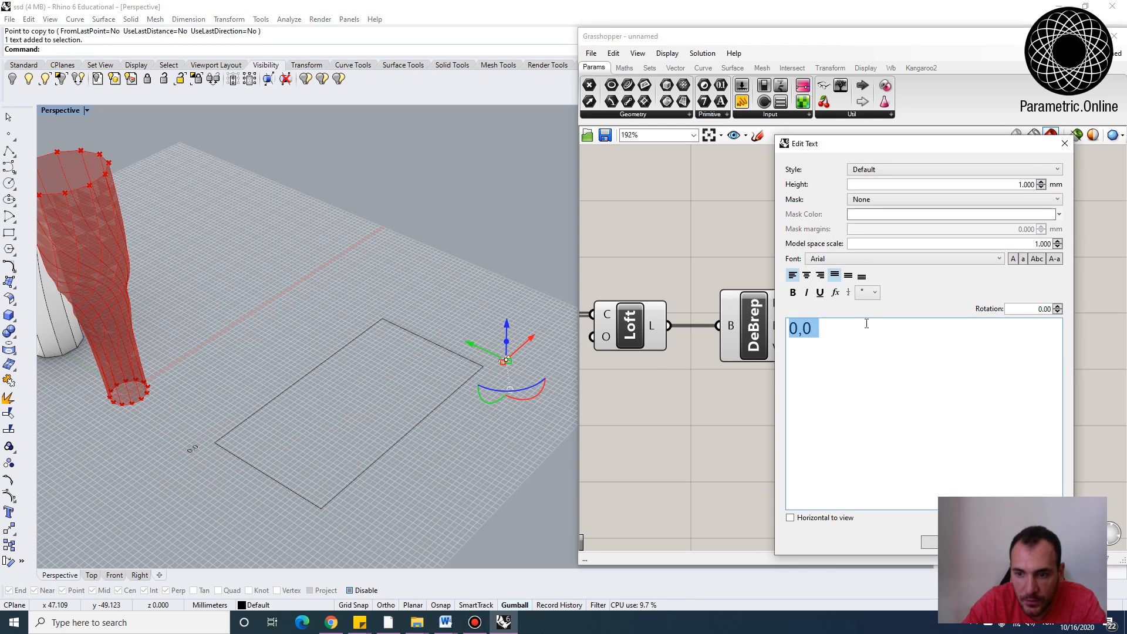
{"action": "type", "text": "1,1"}
{"action": "left_click", "coordinate": [932, 541]}
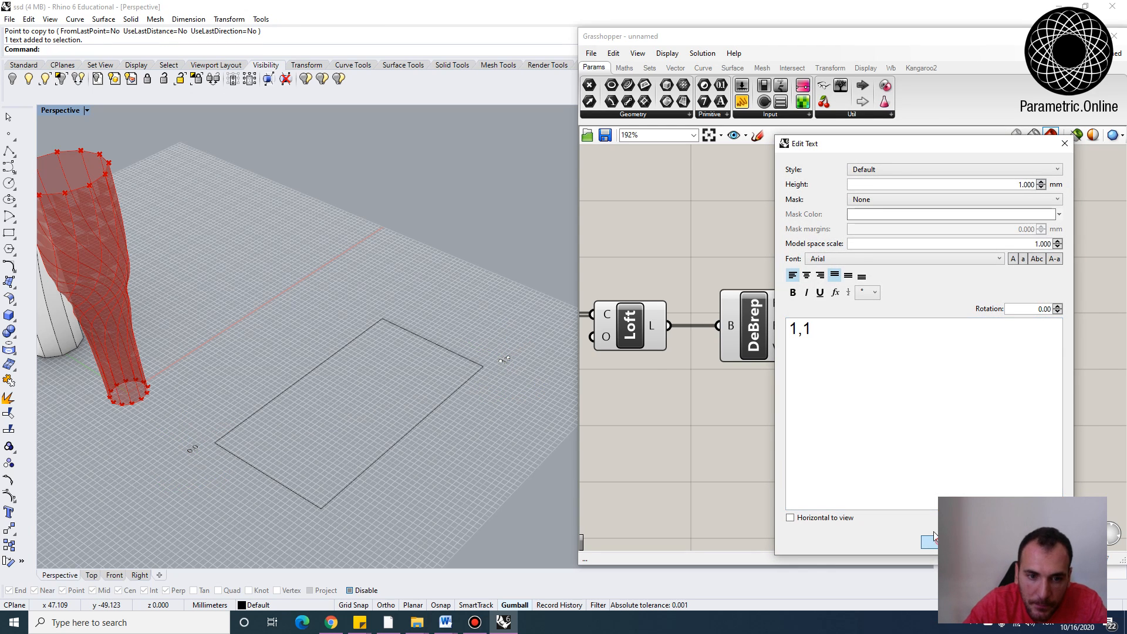
Draw two polyline lines running alongside the rectangle's left and top edges, outside the rectangle
{"action": "scroll", "coordinate": [481, 394], "scroll_direction": "down", "scroll_amount": 3}
{"action": "right_click_drag", "start_coordinate": [481, 393], "coordinate": [468, 370]}
{"action": "scroll", "coordinate": [529, 339], "scroll_direction": "up", "scroll_amount": 6}
{"action": "left_click", "coordinate": [578, 337]}
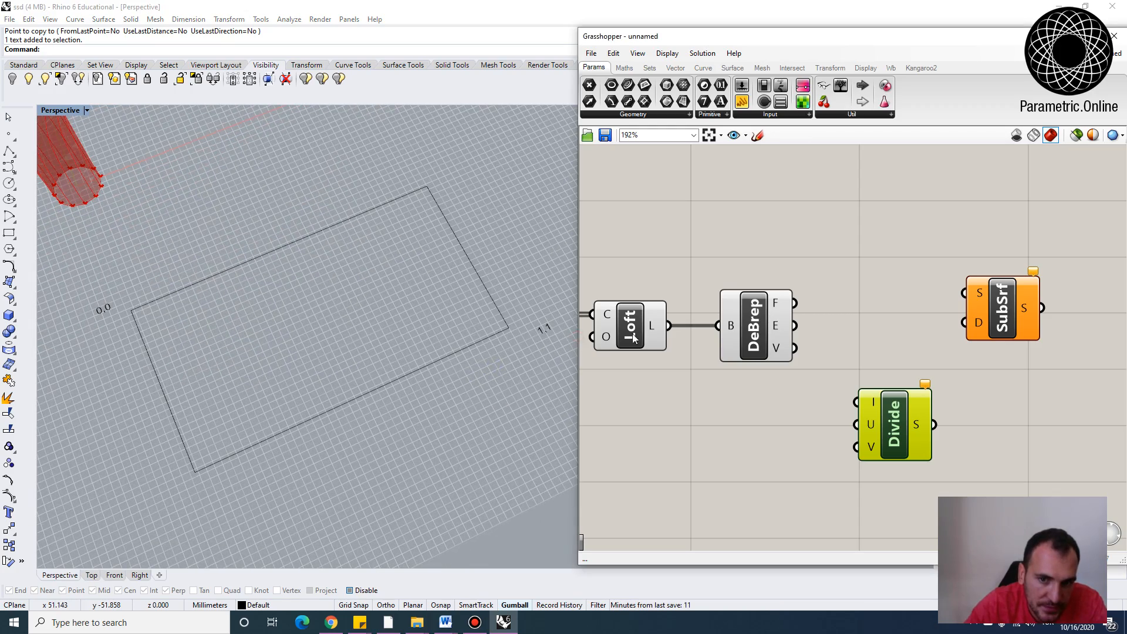
{"action": "left_click_drag", "start_coordinate": [578, 337], "coordinate": [740, 337]}
{"action": "scroll", "coordinate": [574, 302], "scroll_direction": "down", "scroll_amount": 3}
{"action": "scroll", "coordinate": [544, 313], "scroll_direction": "up", "scroll_amount": 3}
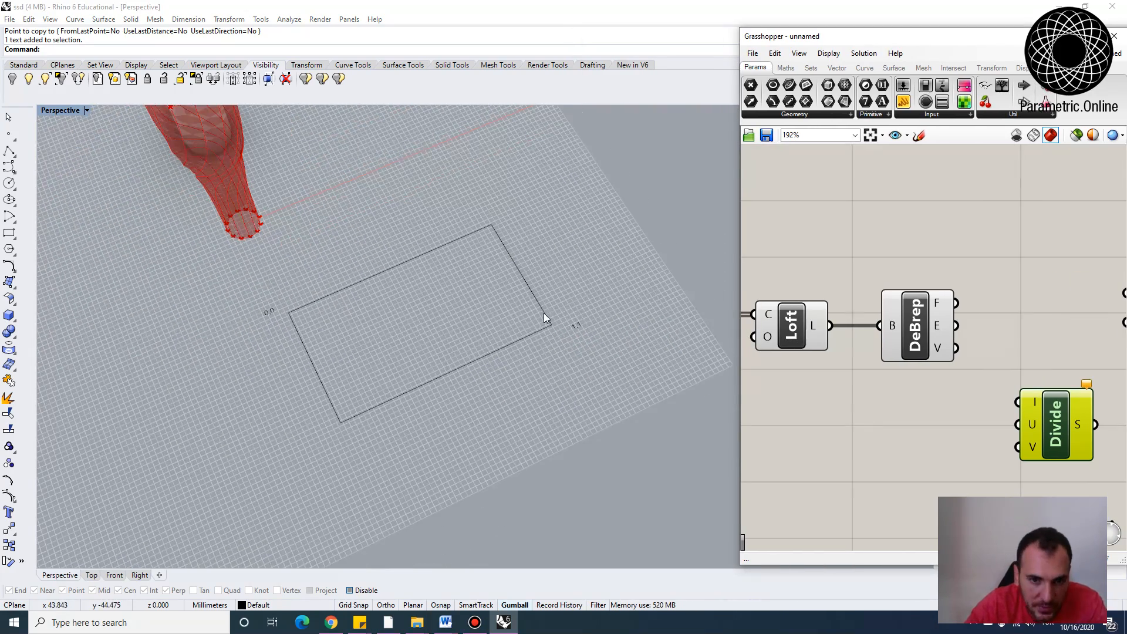
{"action": "scroll", "coordinate": [548, 300], "scroll_direction": "up", "scroll_amount": 4}
{"action": "left_click", "coordinate": [10, 167]}
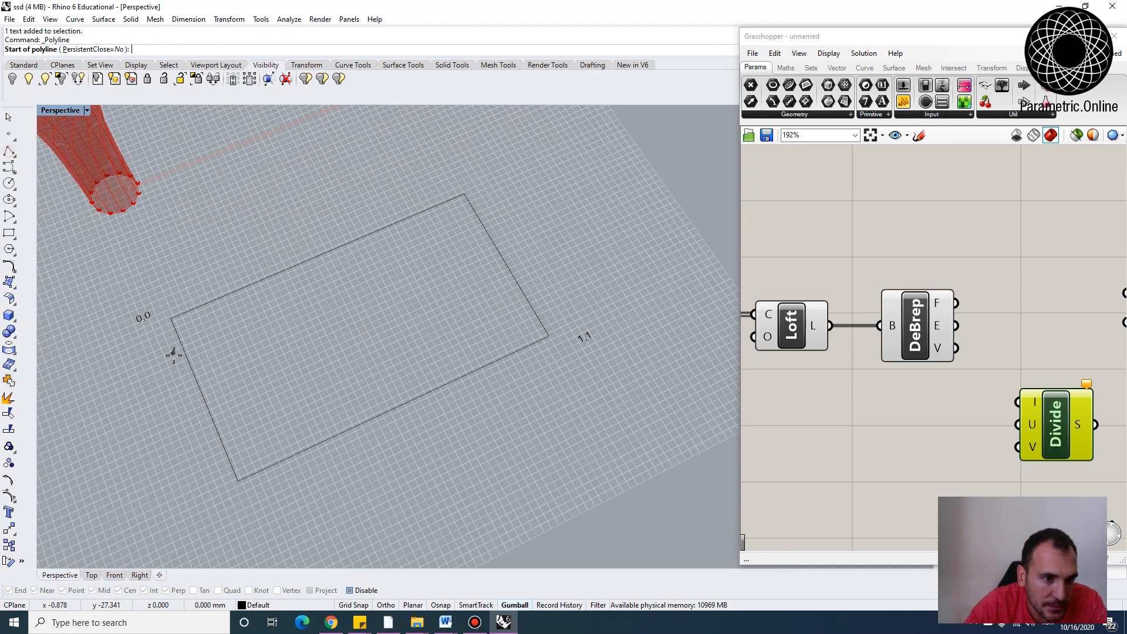
{"action": "left_click", "coordinate": [156, 347]}
{"action": "left_click", "coordinate": [195, 458]}
{"action": "right_click", "coordinate": [187, 261]}
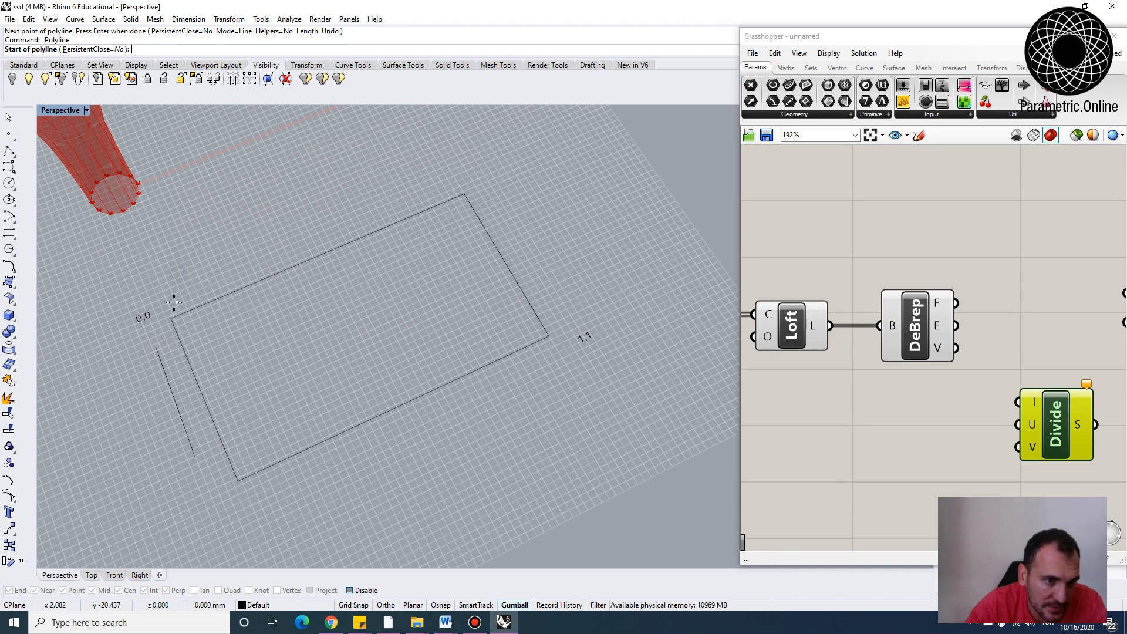
{"action": "left_click", "coordinate": [170, 300]}
{"action": "left_click", "coordinate": [279, 256]}
{"action": "right_click", "coordinate": [279, 257]}
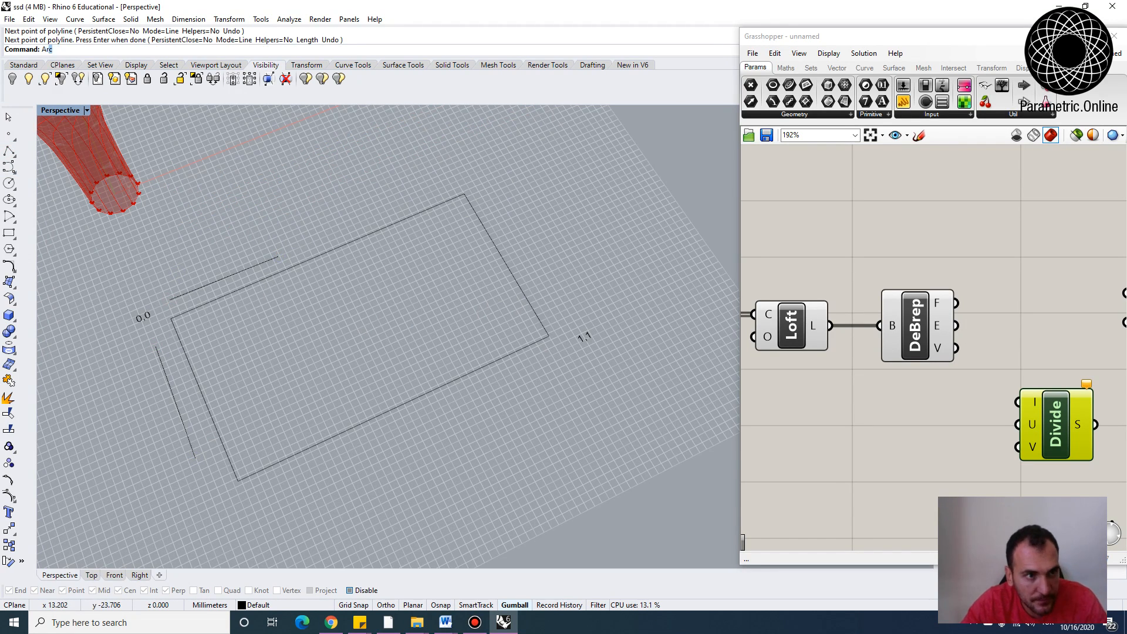
Add arrowheads to the ends of both guide lines with the Arrowhead command
{"action": "type", "text": "Arrowhead"}
{"action": "key", "text": "Return"}
{"action": "left_click", "coordinate": [192, 454]}
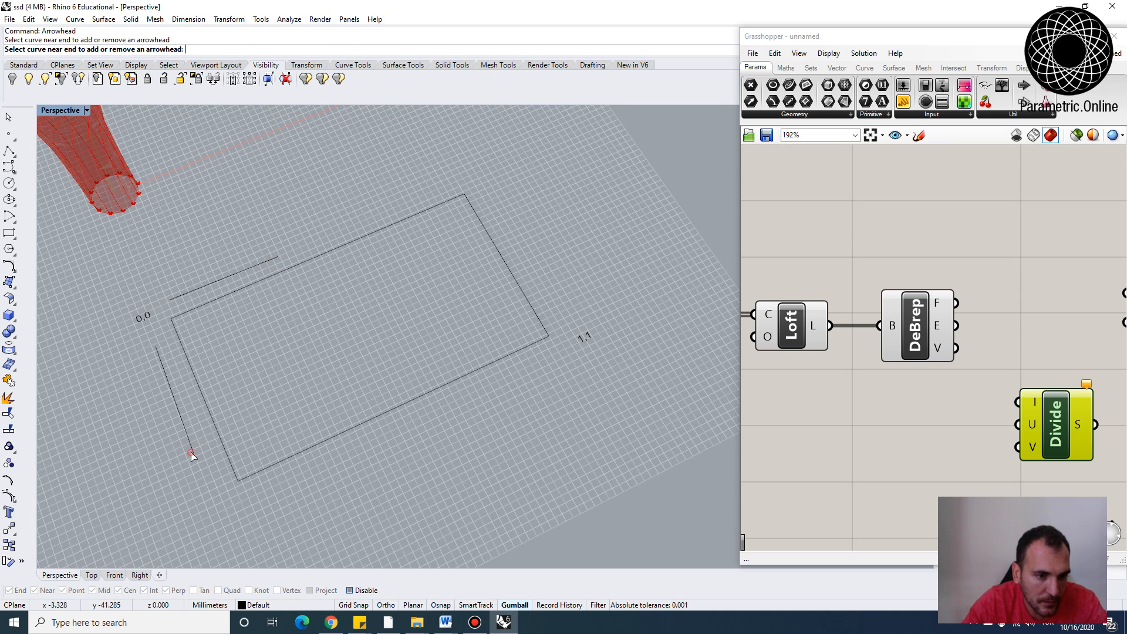
{"action": "right_click", "coordinate": [269, 259]}
{"action": "left_click", "coordinate": [270, 258]}
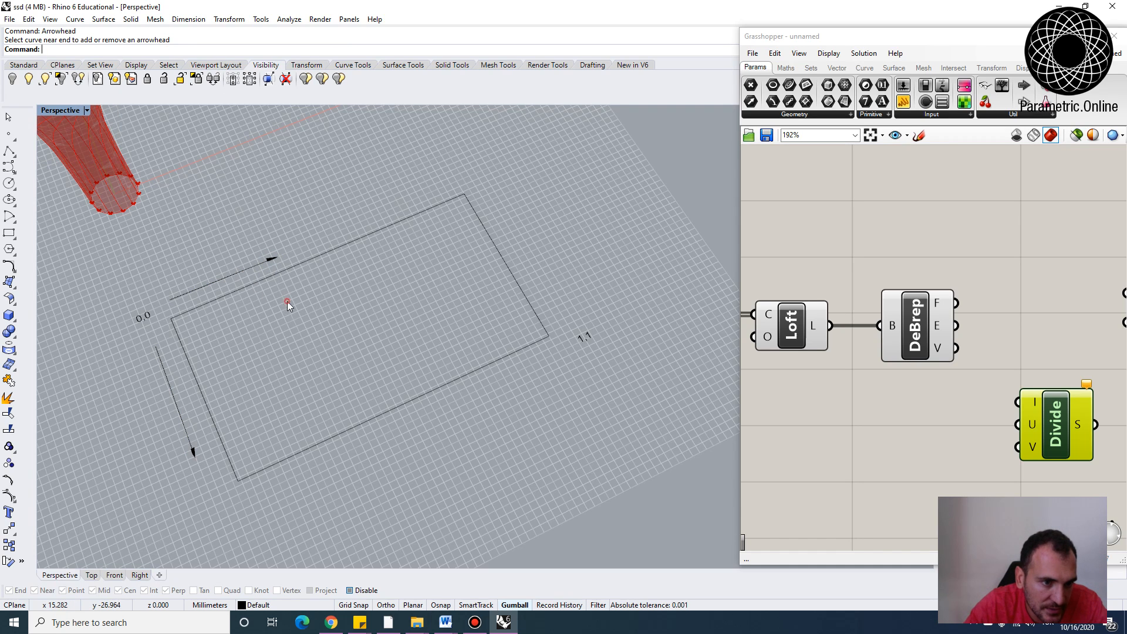
Copy the 0,0 label beside both arrows and change the one by the top arrow to U
{"action": "left_click", "coordinate": [141, 320]}
{"action": "type", "text": "Copy"}
{"action": "key", "text": "Return"}
{"action": "left_click", "coordinate": [141, 320]}
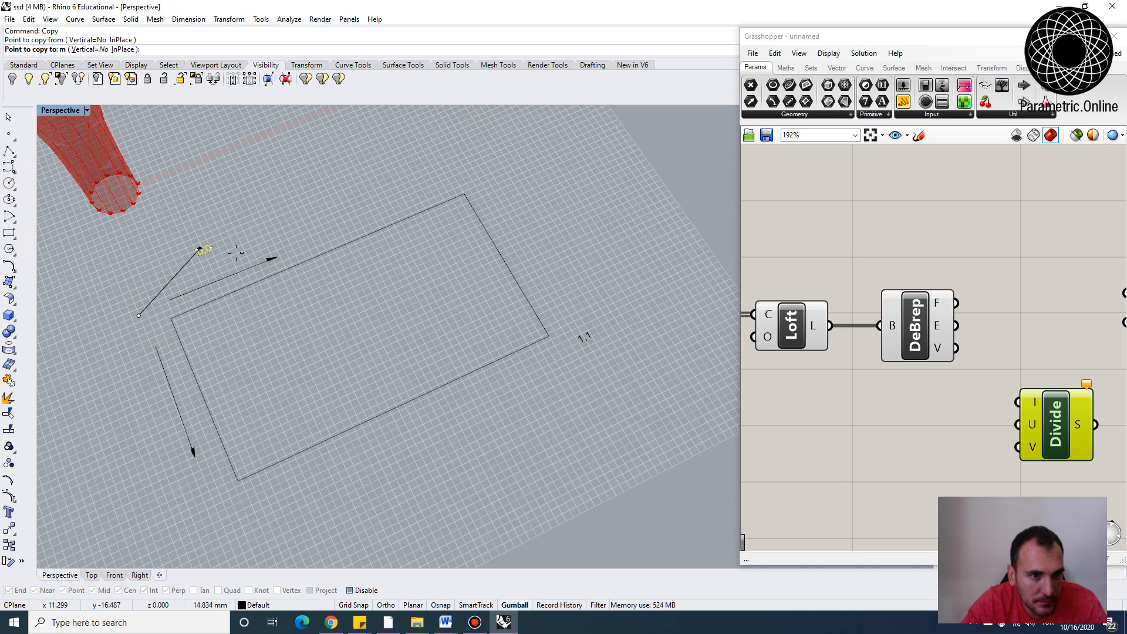
{"action": "left_click", "coordinate": [246, 257]}
{"action": "left_click", "coordinate": [170, 453]}
{"action": "key", "text": "Return"}
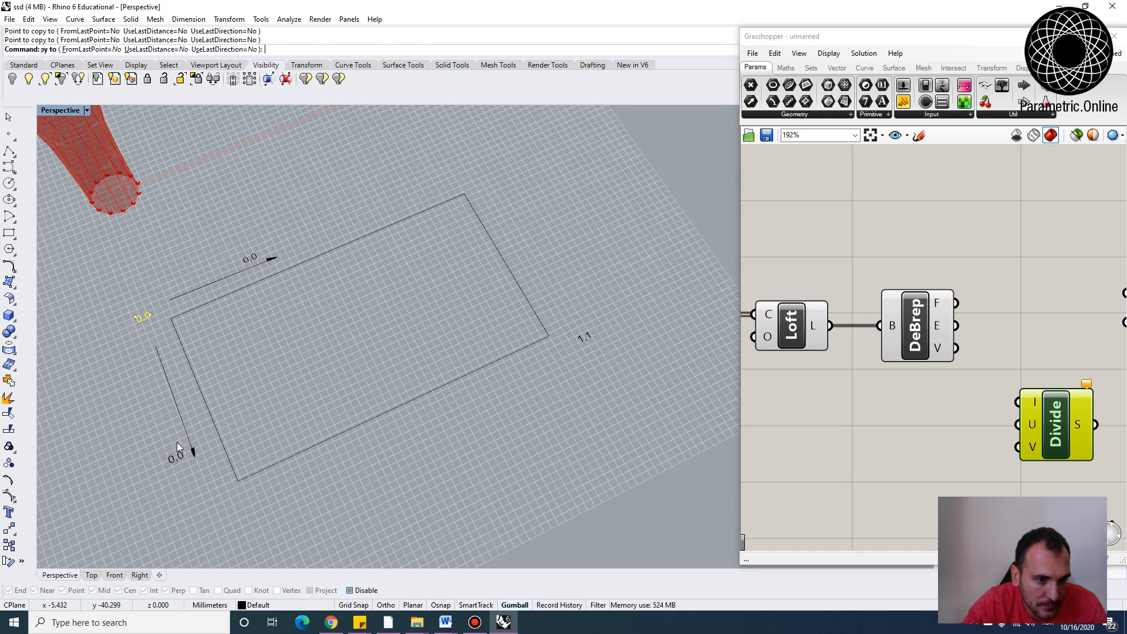
{"action": "left_click", "coordinate": [242, 262]}
{"action": "double_click", "coordinate": [242, 265]}
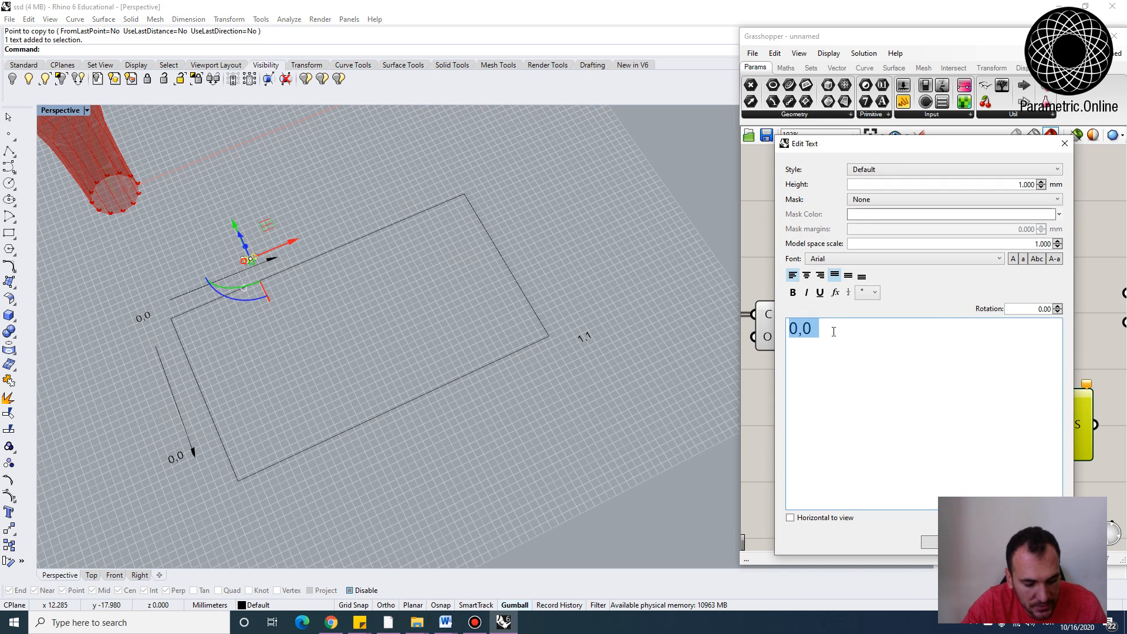
{"action": "type", "text": "U"}
{"action": "left_click", "coordinate": [335, 460]}
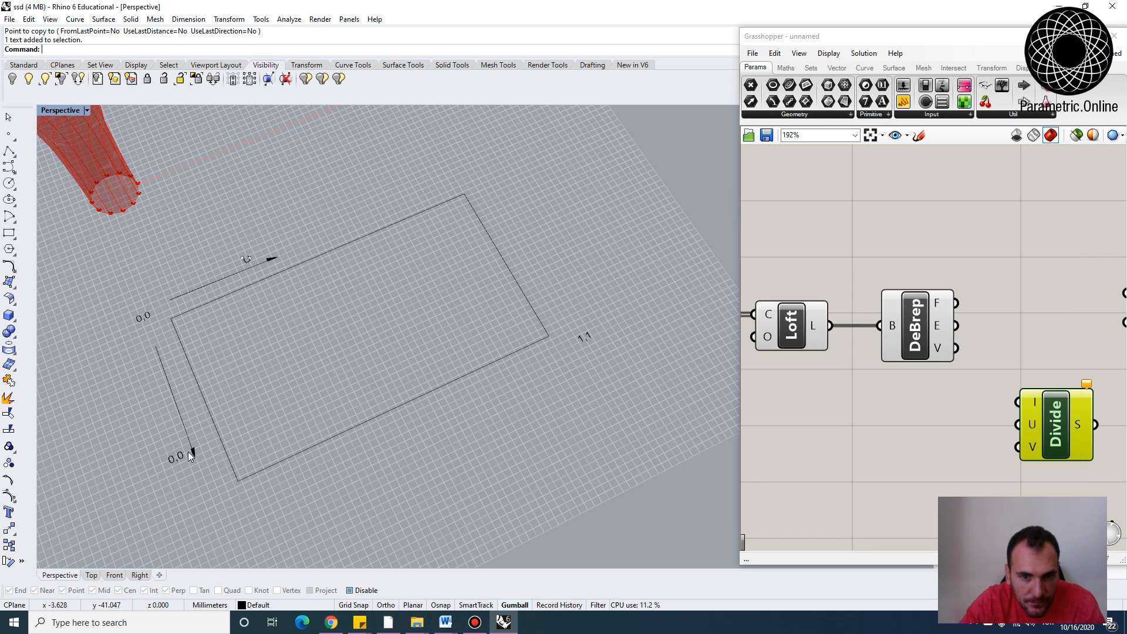
Change the label beside the downward arrow to V
{"action": "left_click", "coordinate": [180, 458]}
{"action": "double_click", "coordinate": [180, 458]}
{"action": "type", "text": "Y"}
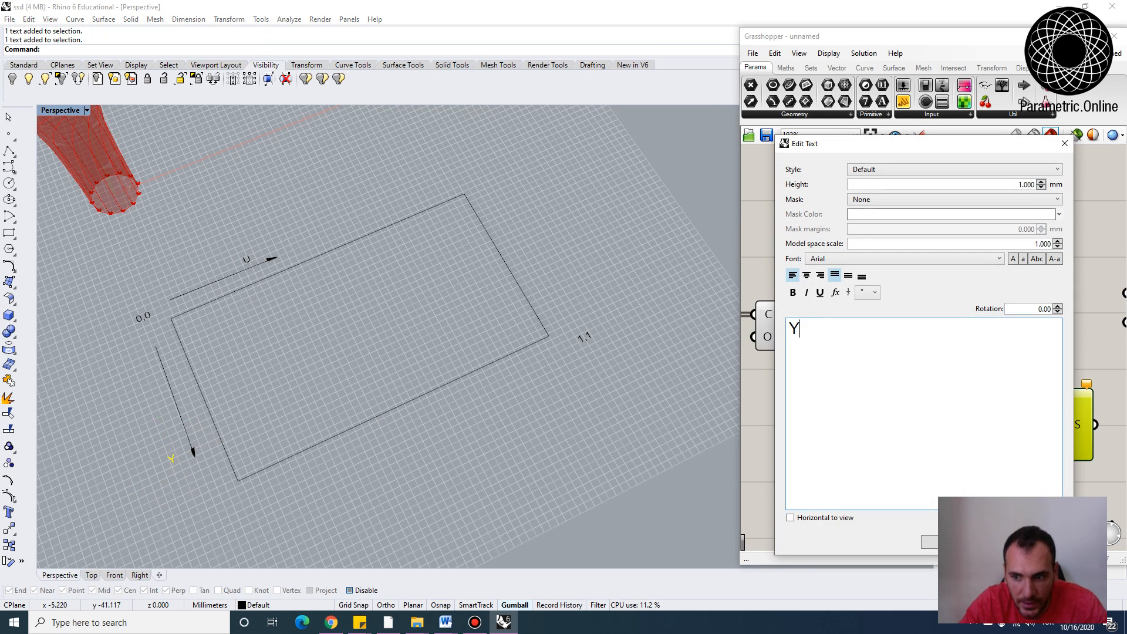
{"action": "left_click", "coordinate": [429, 423]}
{"action": "scroll", "coordinate": [150, 325], "scroll_direction": "up", "scroll_amount": 2}
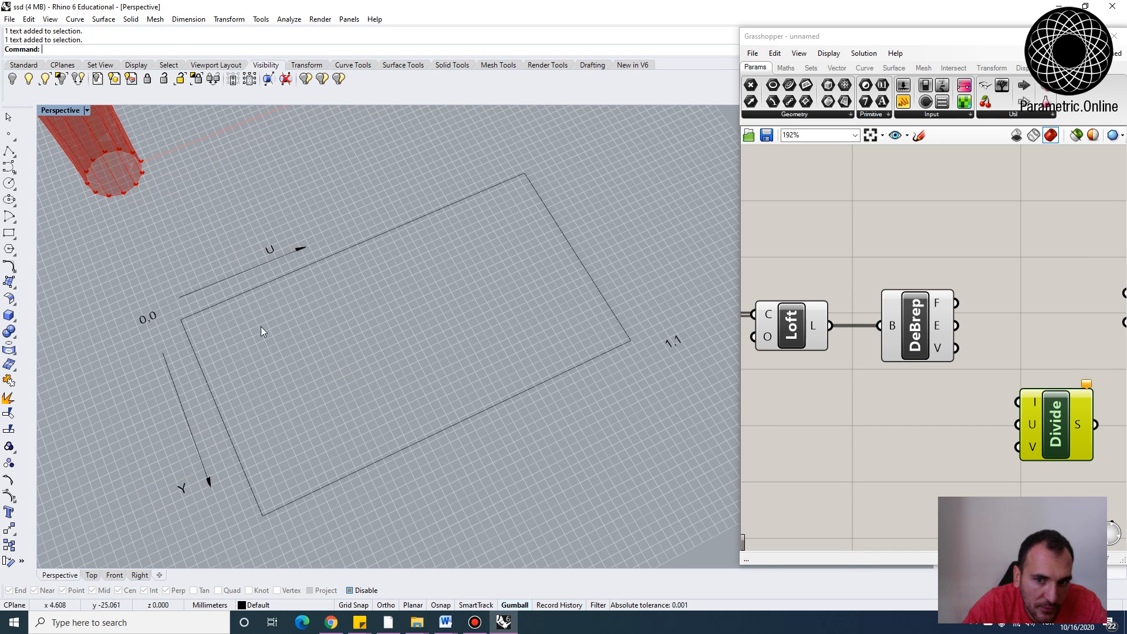
{"action": "left_click", "coordinate": [157, 318]}
{"action": "left_click", "coordinate": [114, 350]}
{"action": "left_click", "coordinate": [364, 368]}
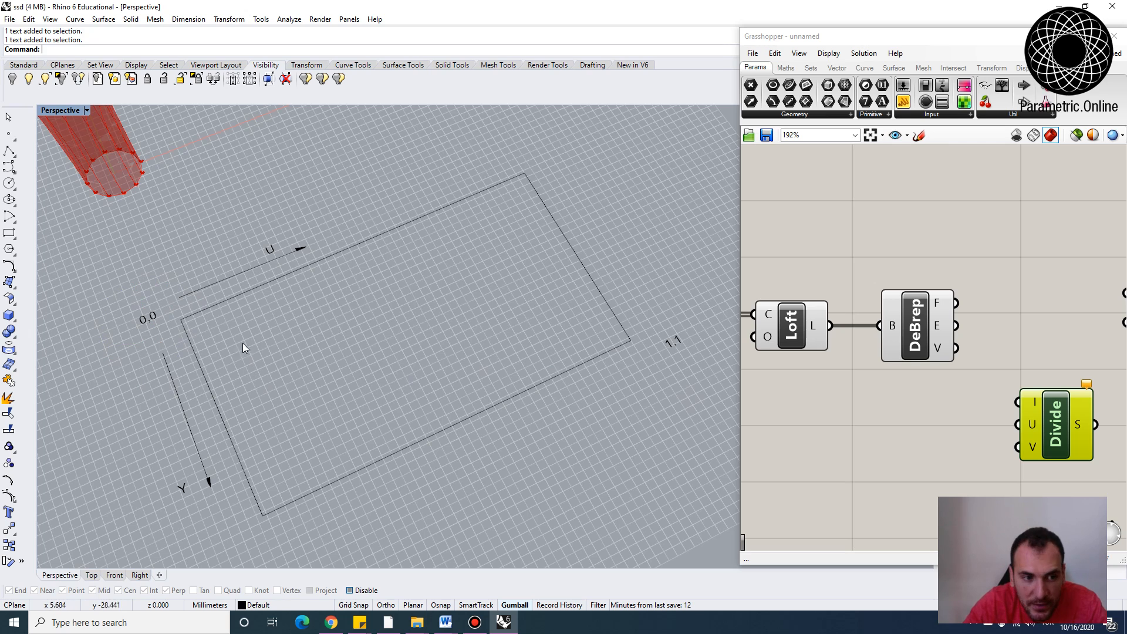
{"action": "double_click", "coordinate": [182, 487]}
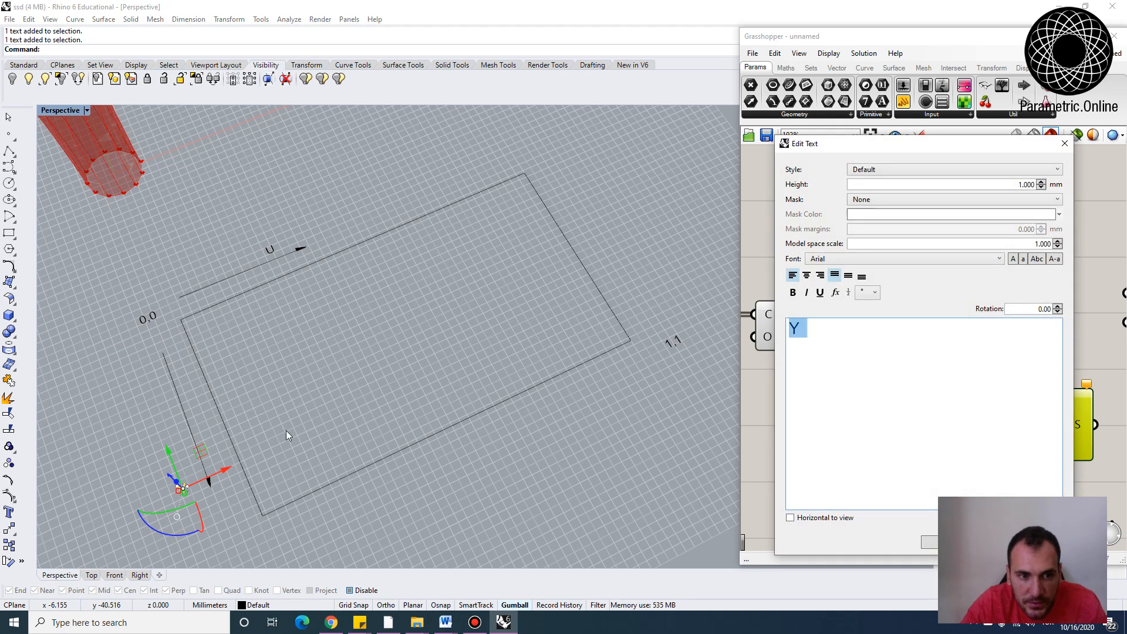
{"action": "type", "text": "V"}
{"action": "left_click", "coordinate": [941, 542]}
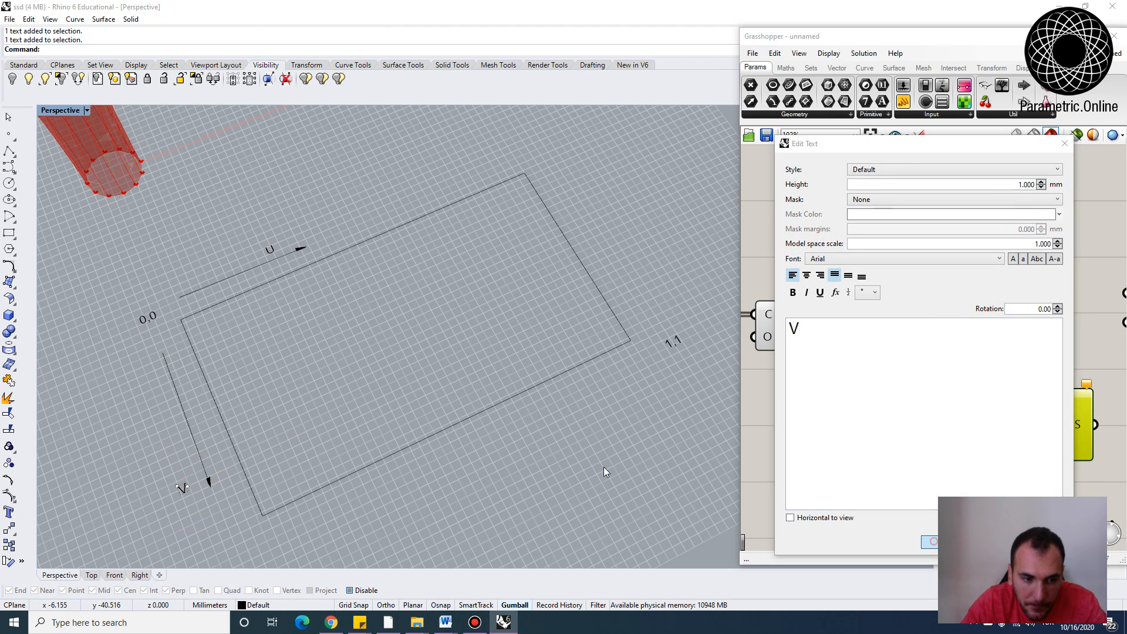
Copy the 0,0 label to the rectangle's lower corner below the V arrow and change it to 0,1
{"action": "left_click", "coordinate": [370, 380]}
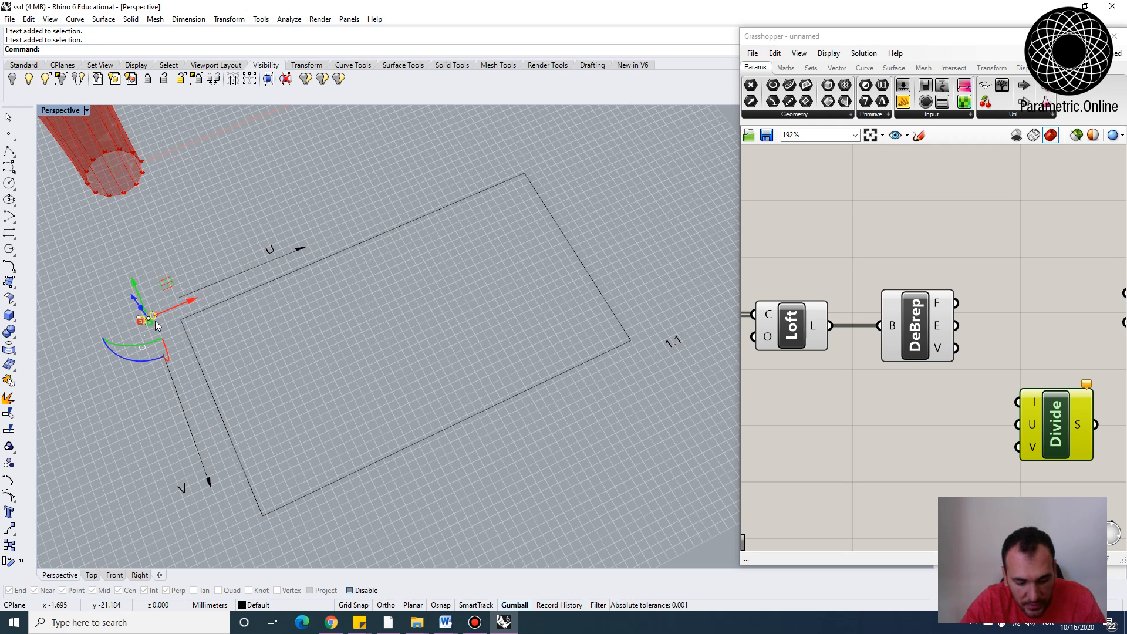
{"action": "type", "text": "copy"}
{"action": "key", "text": "Return"}
{"action": "left_click", "coordinate": [151, 324]}
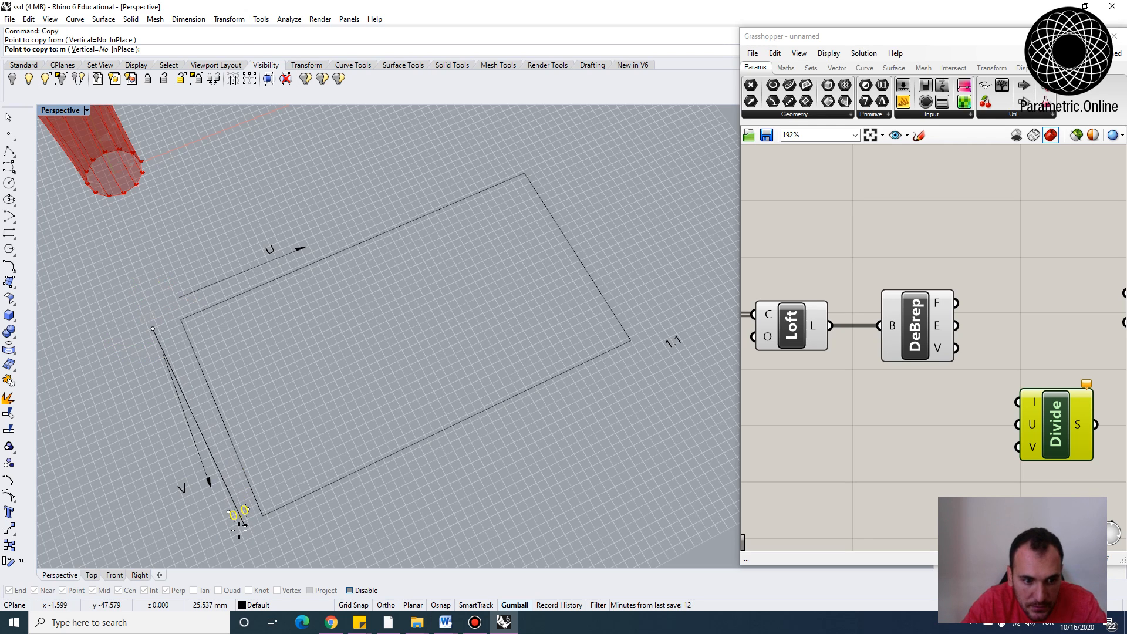
{"action": "left_click", "coordinate": [236, 520]}
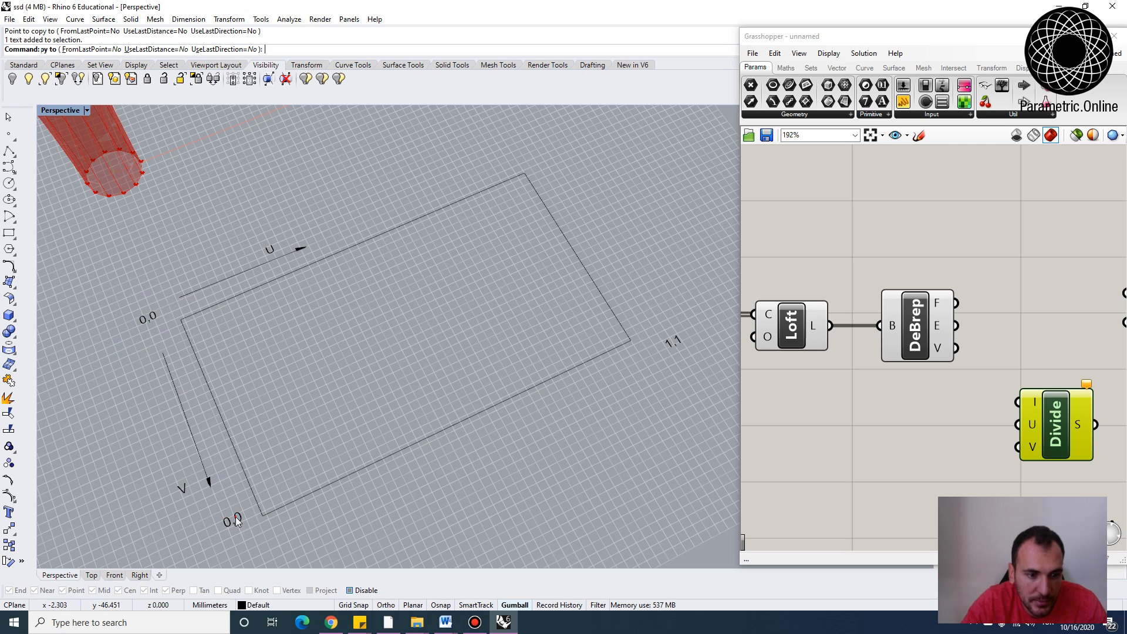
{"action": "double_click", "coordinate": [236, 520]}
{"action": "left_click", "coordinate": [830, 341]}
{"action": "key", "text": "BackSpace"}
{"action": "type", "text": "1"}
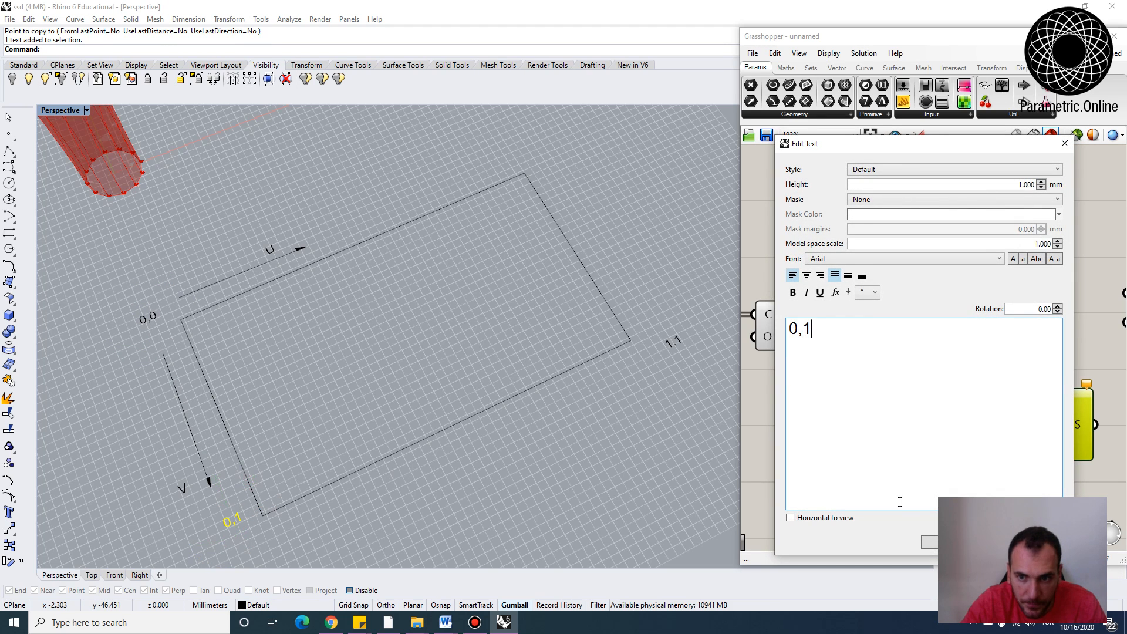
{"action": "left_click", "coordinate": [931, 545]}
Copy the 1,1 label to the rectangle's remaining upper corner and change it to 1,0
{"action": "left_click", "coordinate": [677, 343]}
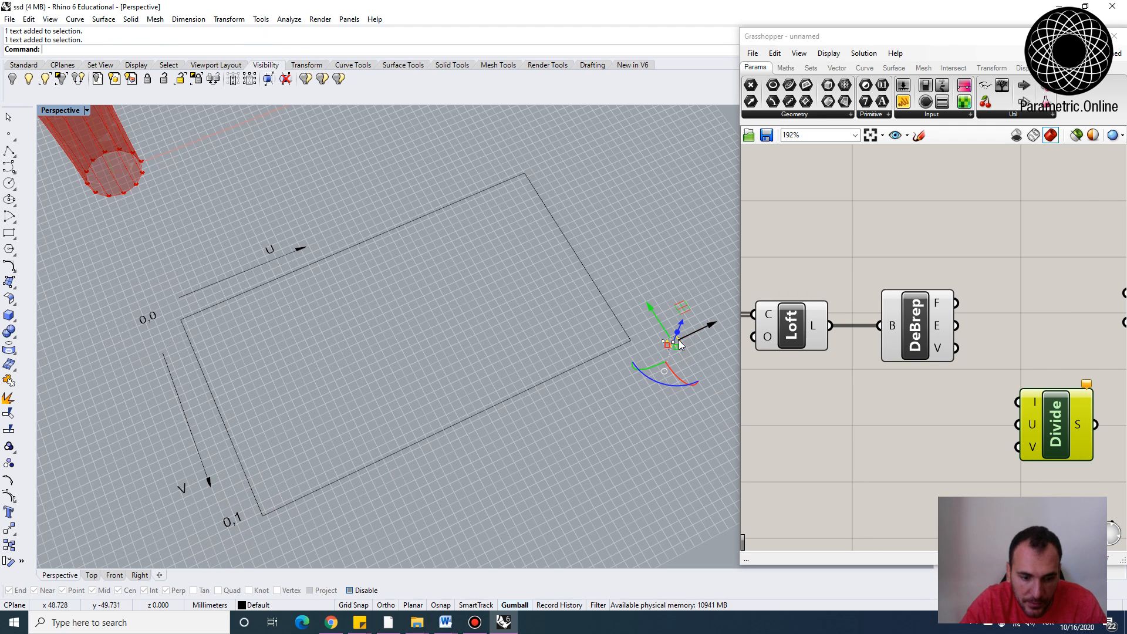
{"action": "type", "text": "Copy"}
{"action": "key", "text": "Return"}
{"action": "left_click", "coordinate": [674, 339]}
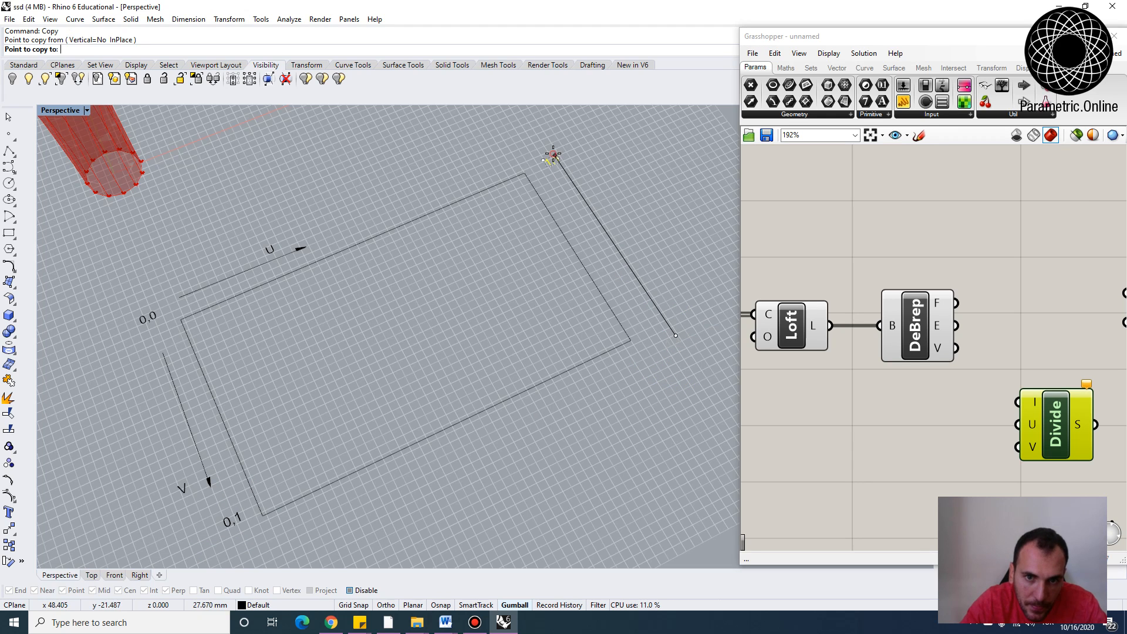
{"action": "double_click", "coordinate": [554, 160]}
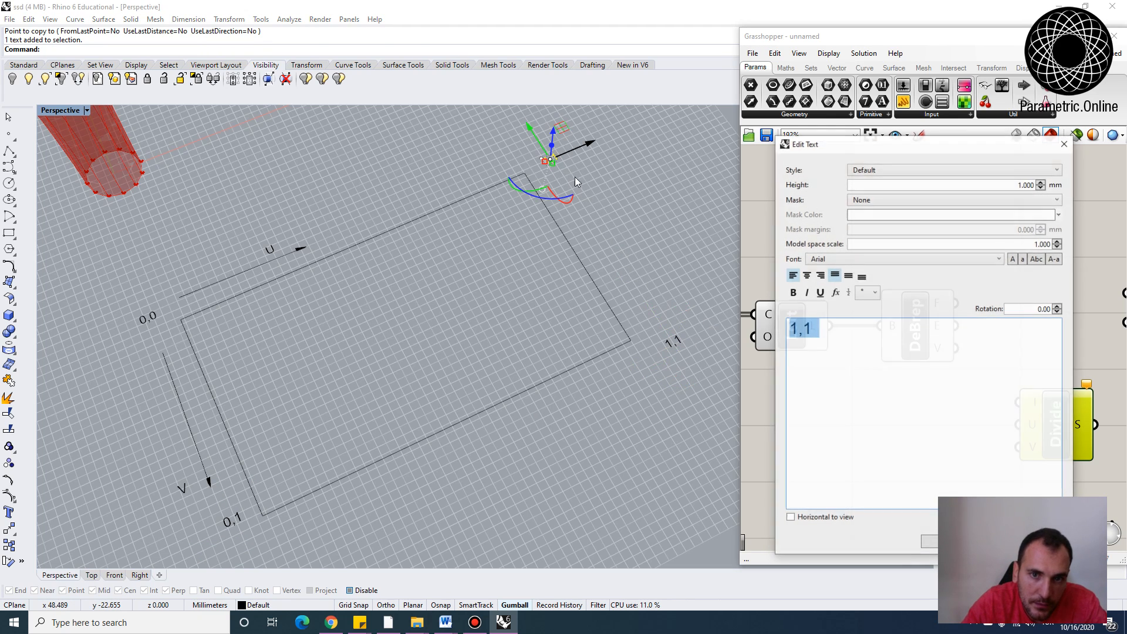
{"action": "left_click", "coordinate": [820, 335]}
{"action": "type", "text": "0"}
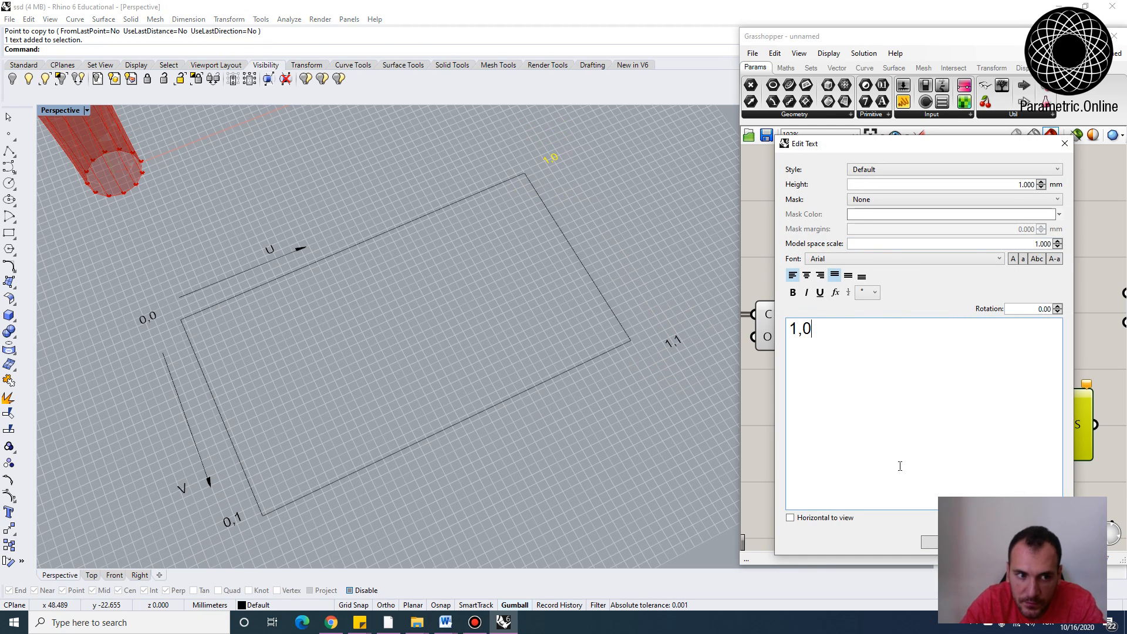
{"action": "left_click", "coordinate": [930, 542]}
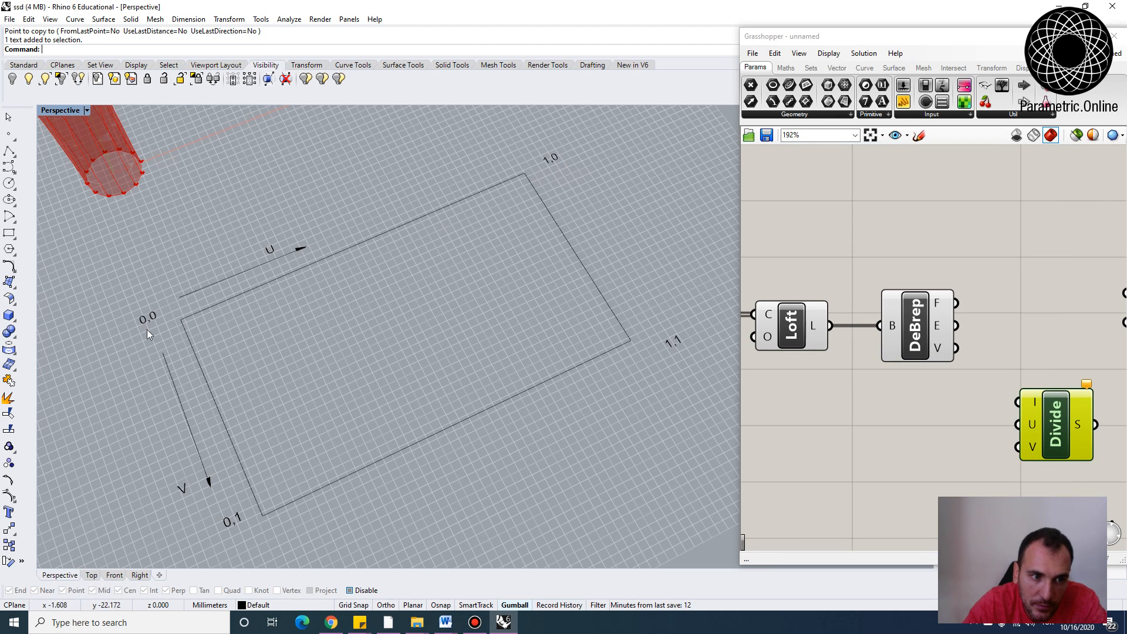
Draw a small rectangle inside the upper-left part of the UV domain rectangle
{"action": "right_click_drag", "start_coordinate": [562, 161], "coordinate": [575, 203]}
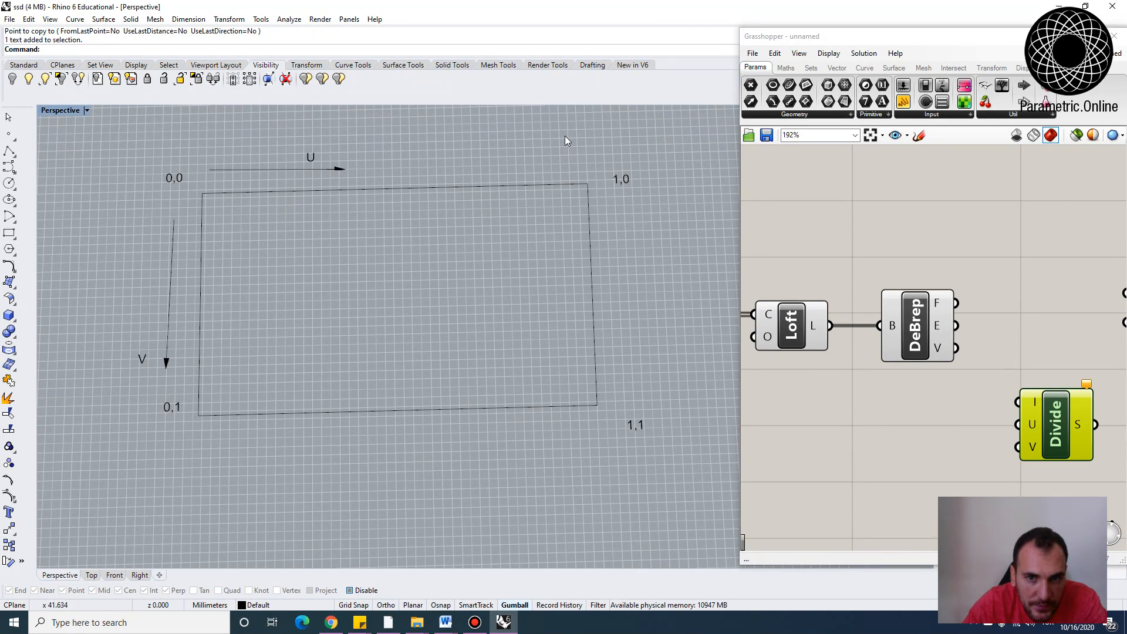
{"action": "left_click", "coordinate": [8, 151]}
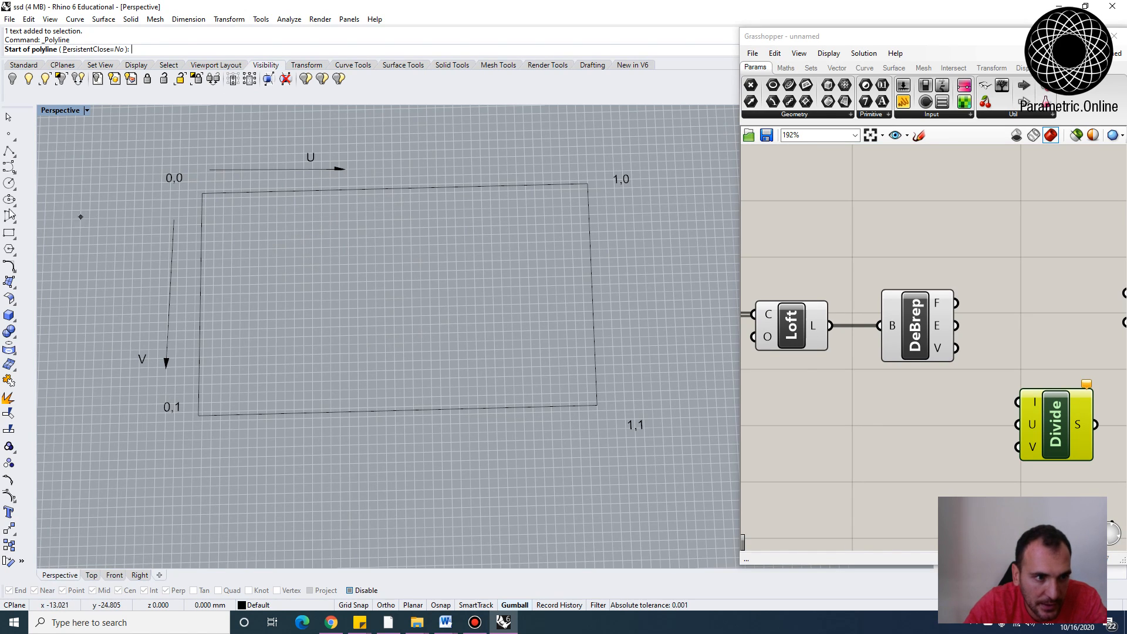
{"action": "left_click", "coordinate": [9, 234]}
{"action": "left_click", "coordinate": [303, 315]}
{"action": "left_click", "coordinate": [411, 261]}
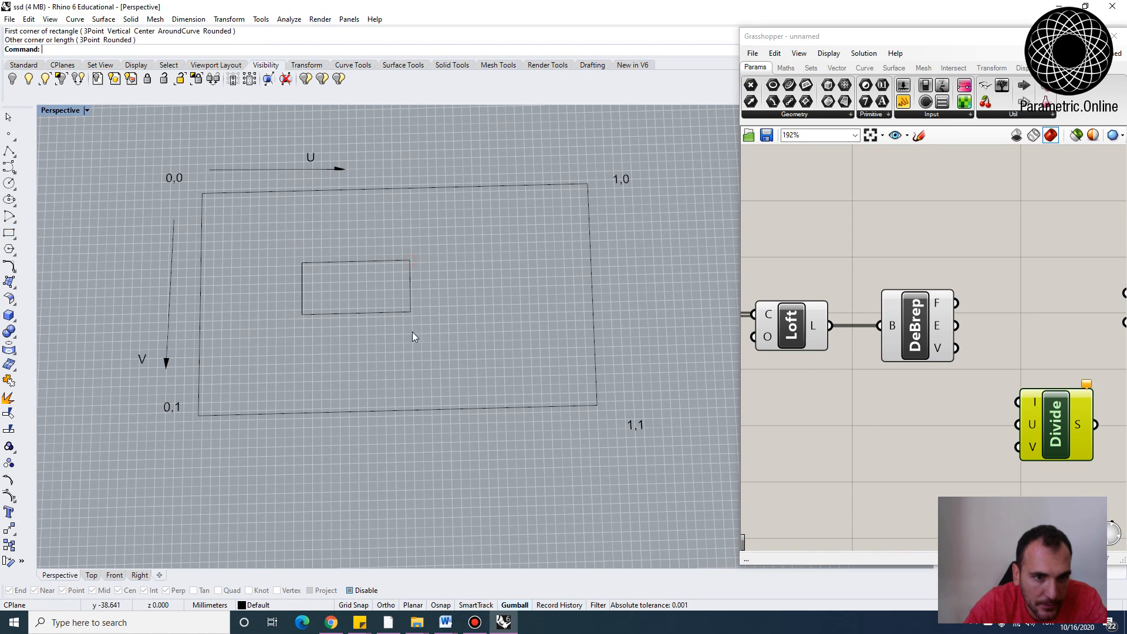
Draw lines extending the small rectangle's two vertical edges up to the domain rectangle's top edge
{"action": "left_click", "coordinate": [8, 151]}
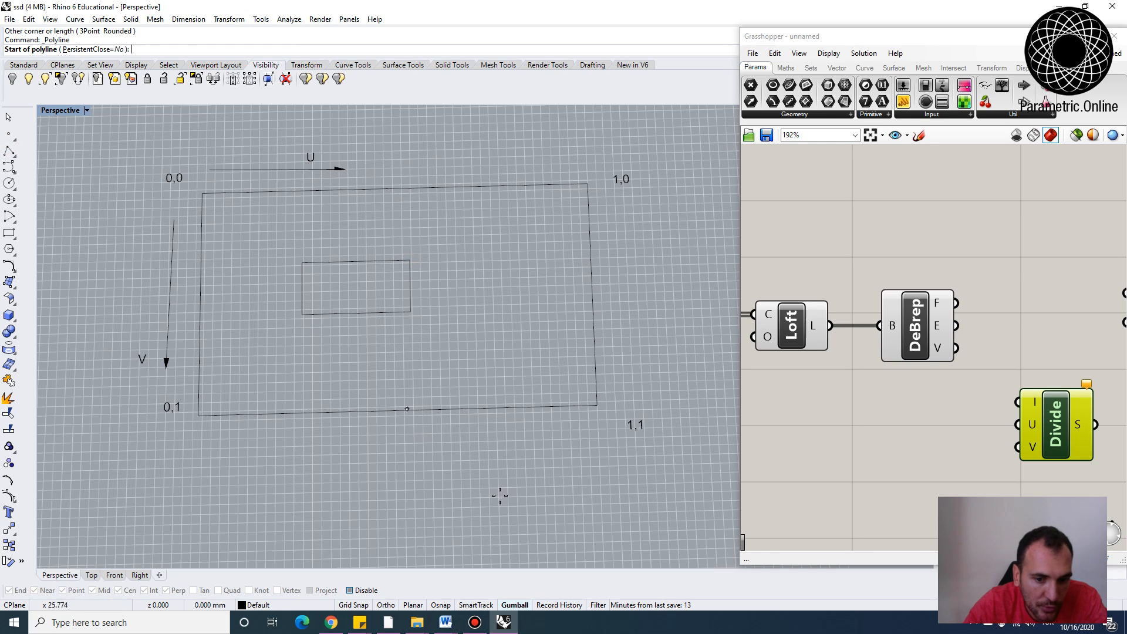
{"action": "left_click", "coordinate": [364, 590]}
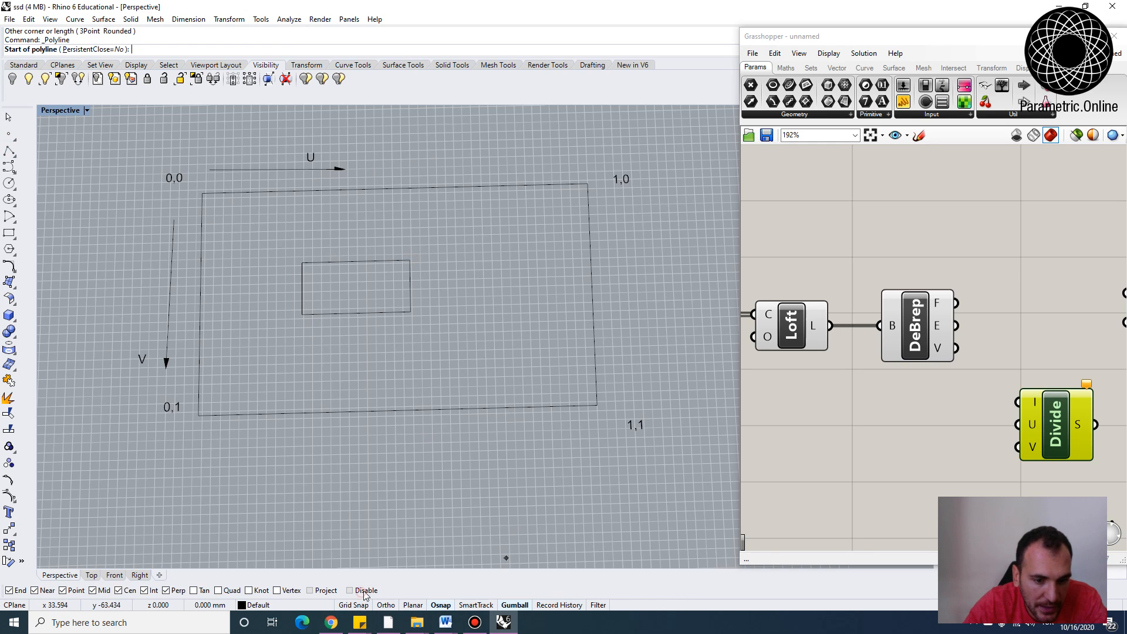
{"action": "left_click", "coordinate": [302, 262]}
{"action": "left_click", "coordinate": [303, 190]}
{"action": "key", "text": "Return"}
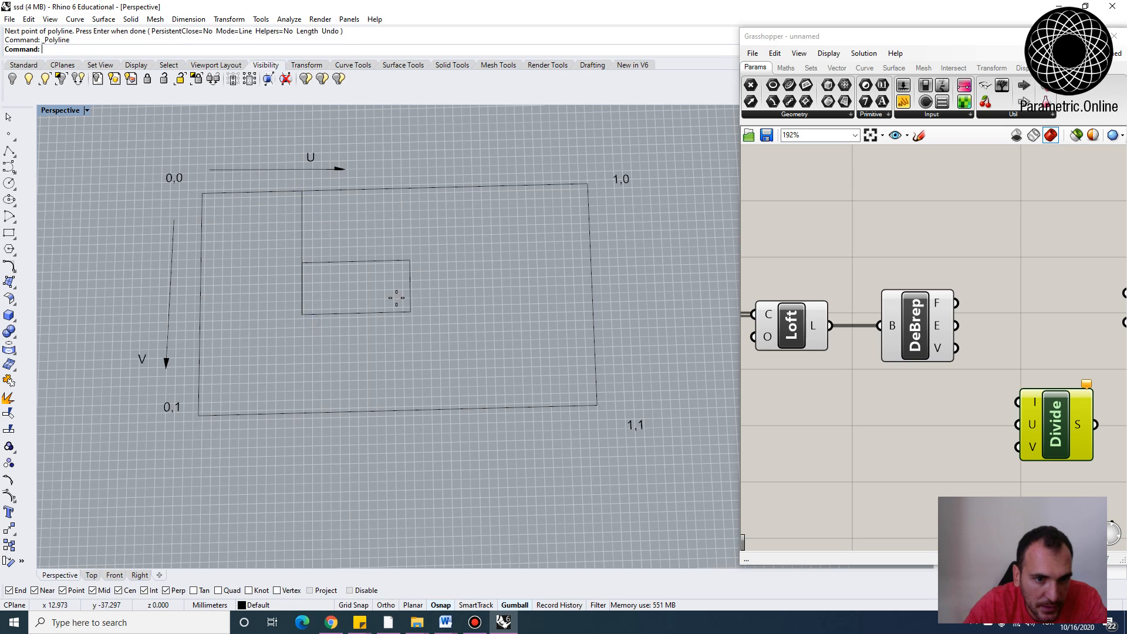
{"action": "key", "text": "Return"}
{"action": "left_click", "coordinate": [410, 260]}
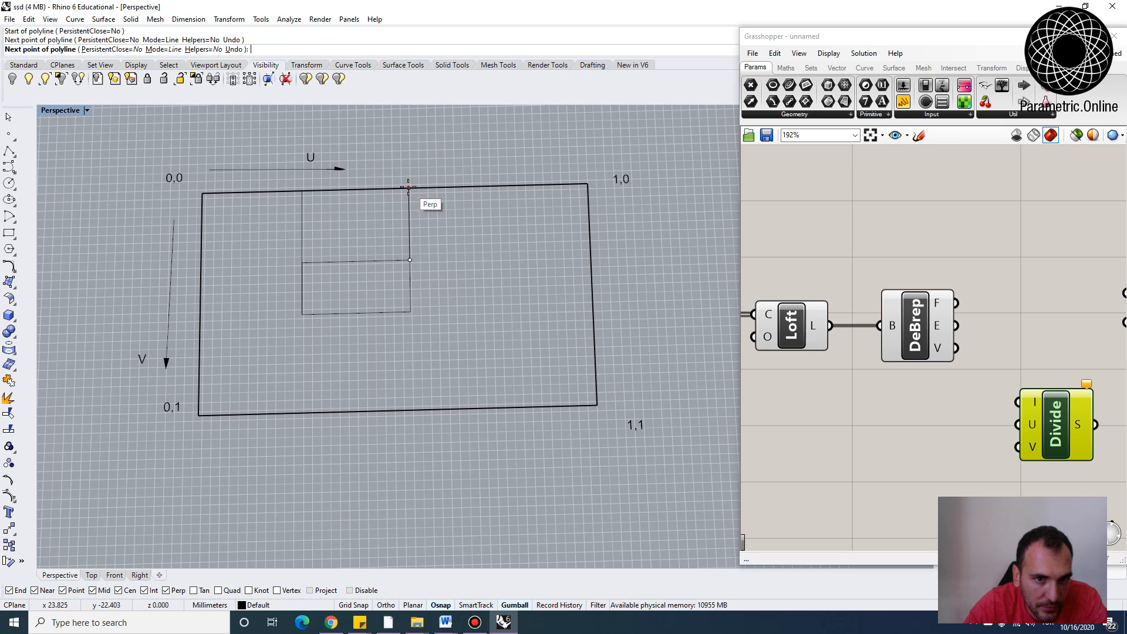
{"action": "left_click", "coordinate": [409, 188]}
{"action": "key", "text": "Return"}
Draw lines extending the small rectangle's two horizontal edges across to the domain rectangle's left edge
{"action": "key", "text": "Return"}
{"action": "left_click", "coordinate": [302, 262]}
{"action": "left_click", "coordinate": [202, 265]}
{"action": "key", "text": "Return"}
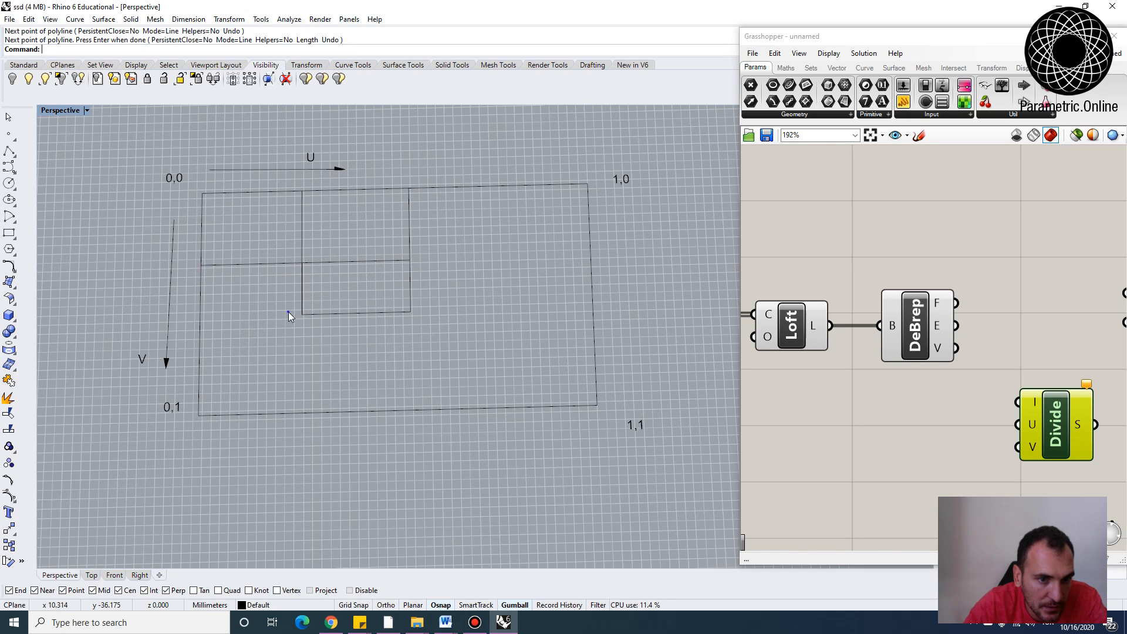
{"action": "key", "text": "Return"}
{"action": "left_click", "coordinate": [303, 314]}
{"action": "left_click", "coordinate": [200, 317]}
{"action": "key", "text": "Return"}
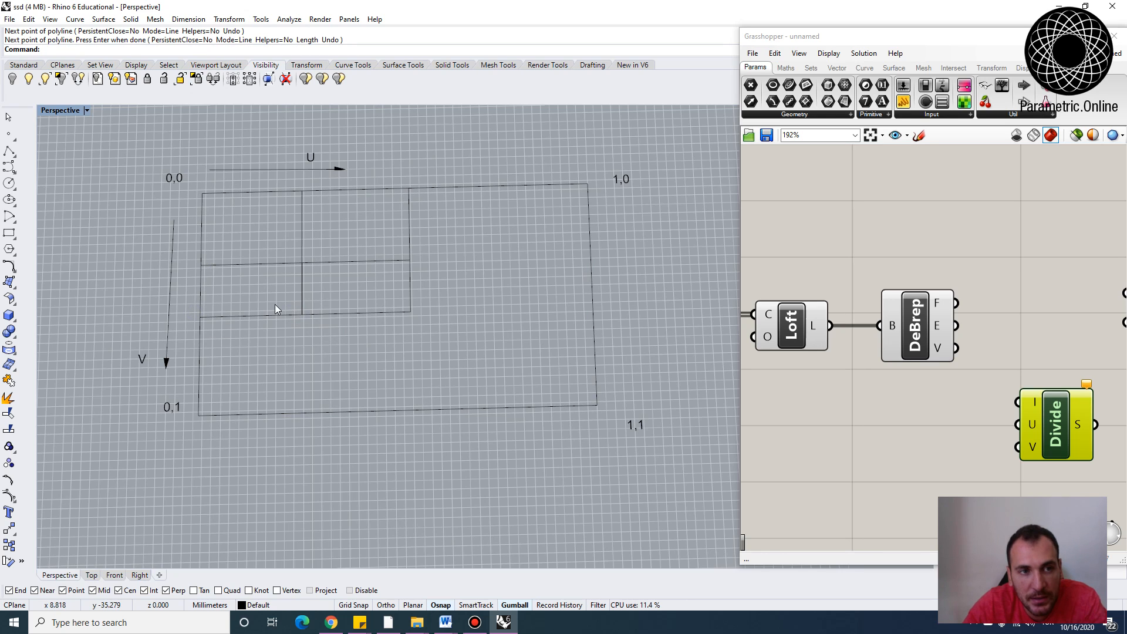
Copy the 1,1 label to the small rectangle's lower-right and upper-left corners
{"action": "left_click", "coordinate": [640, 426]}
{"action": "type", "text": "copy"}
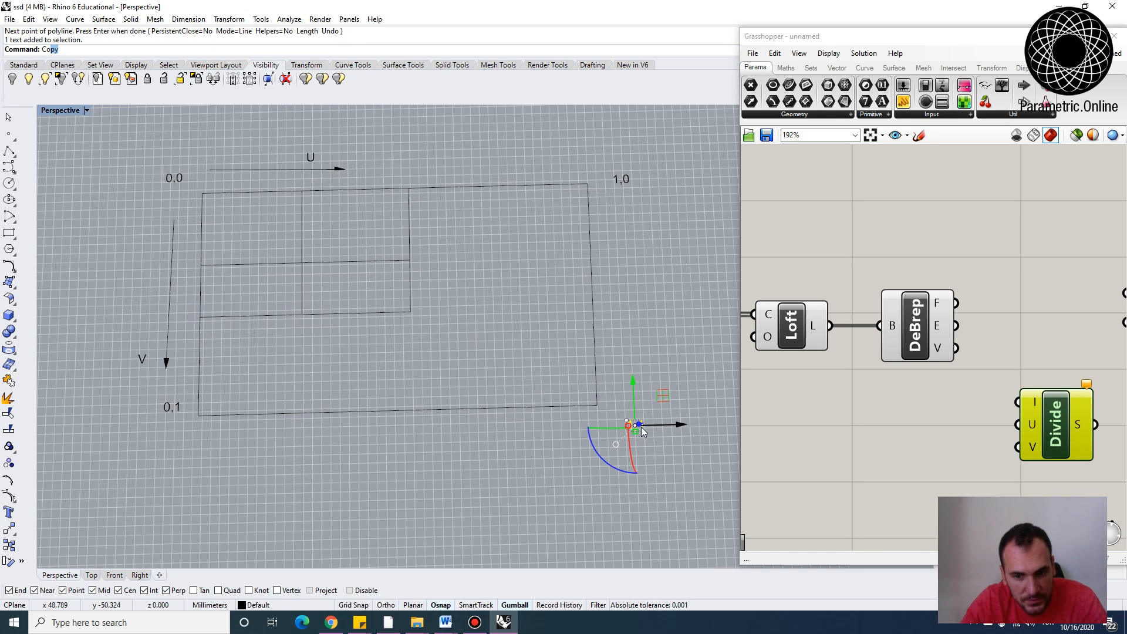
{"action": "key", "text": "Return"}
{"action": "left_click", "coordinate": [634, 426]}
{"action": "left_click", "coordinate": [424, 327]}
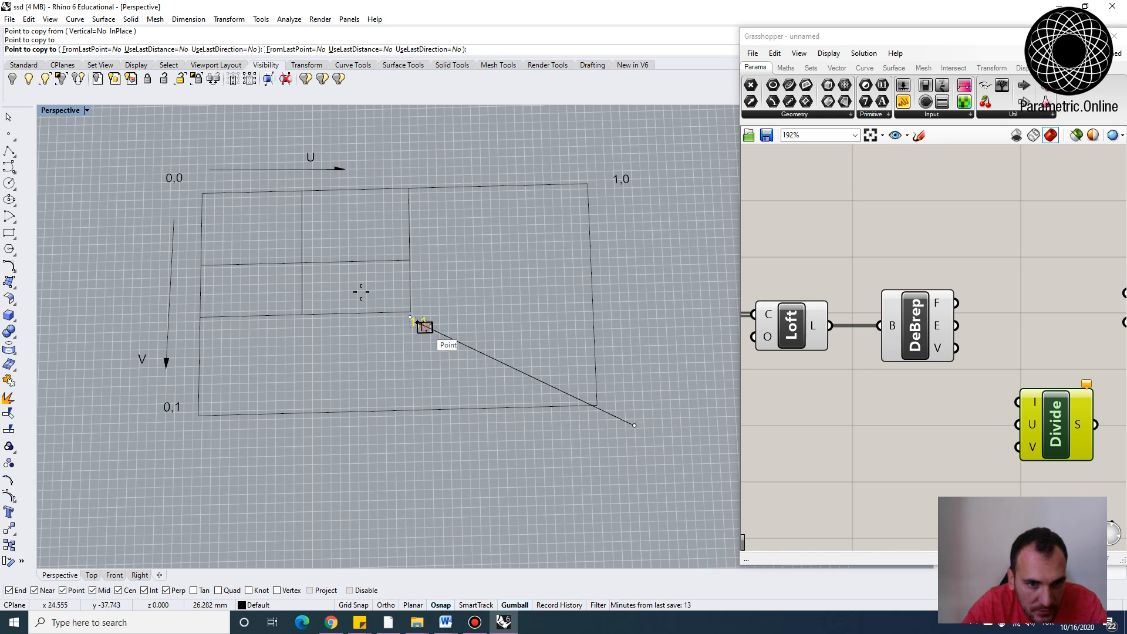
{"action": "left_click", "coordinate": [283, 249]}
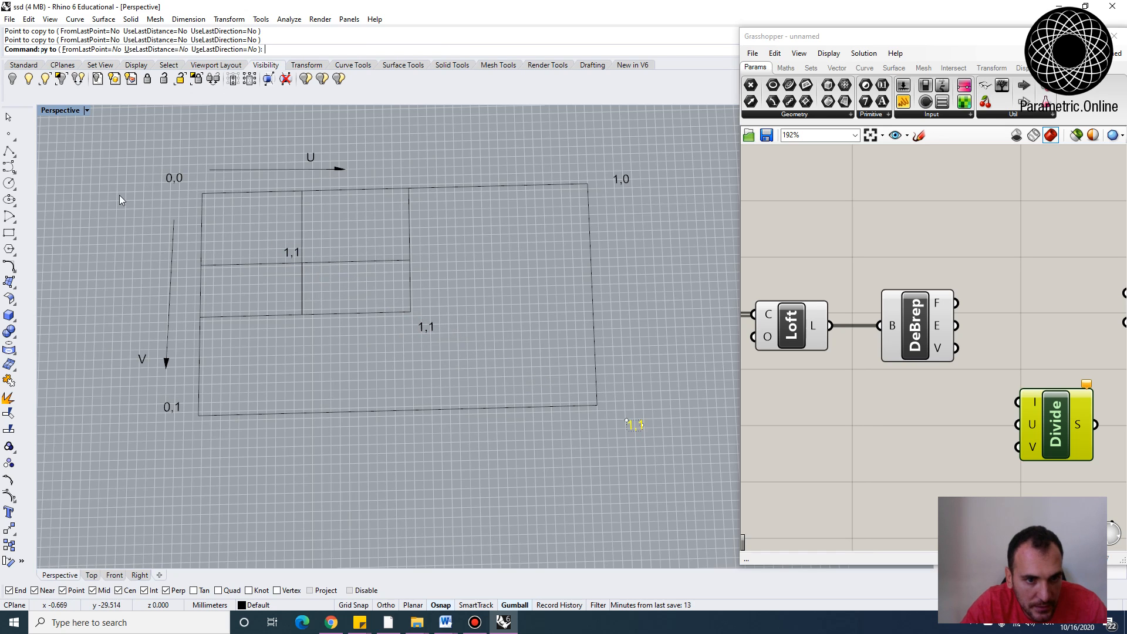
{"action": "key", "text": "Return"}
Draw a small circle marking the small rectangle's upper-left corner
{"action": "left_click", "coordinate": [9, 183]}
{"action": "scroll", "coordinate": [354, 281], "scroll_direction": "up", "scroll_amount": 2}
{"action": "left_click", "coordinate": [293, 259]}
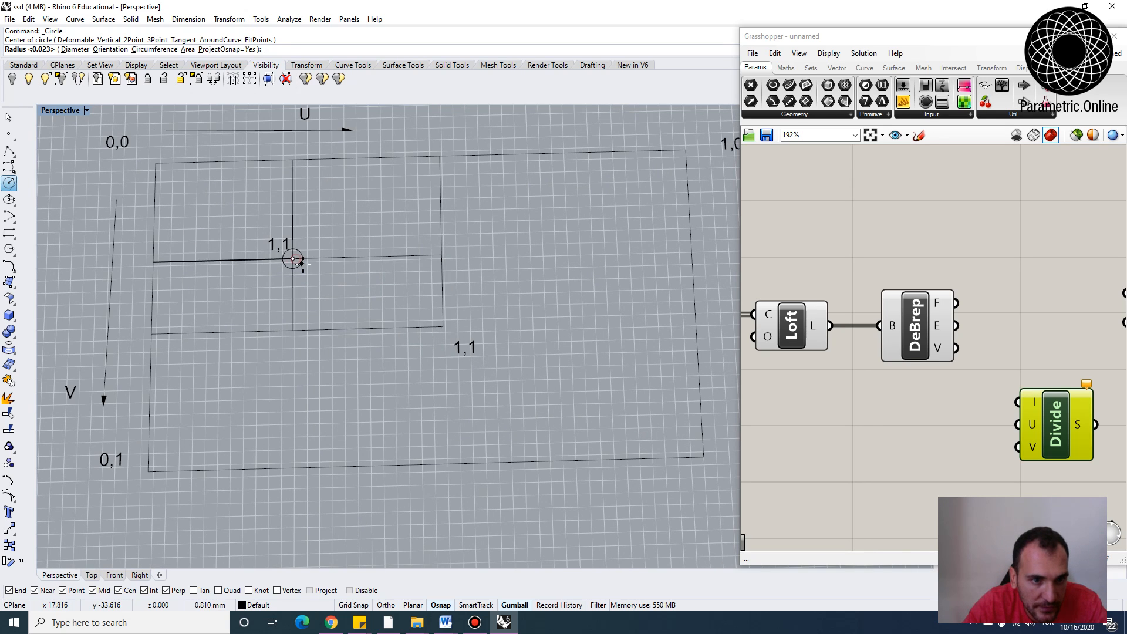
{"action": "scroll", "coordinate": [295, 260], "scroll_direction": "up", "scroll_amount": 3}
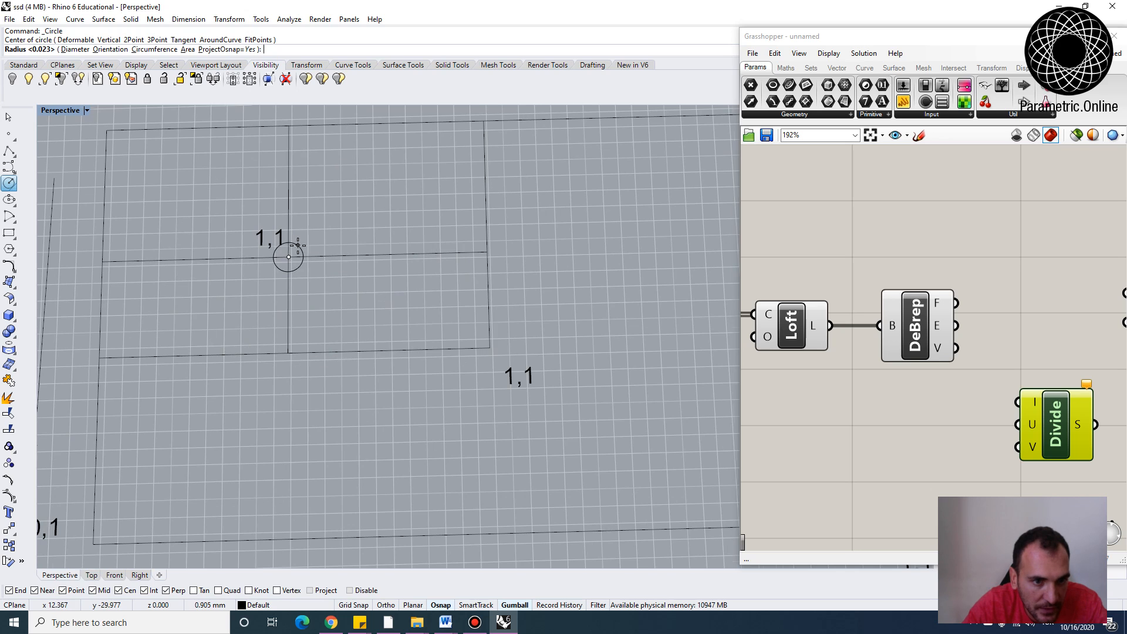
{"action": "scroll", "coordinate": [296, 259], "scroll_direction": "up", "scroll_amount": 2}
{"action": "scroll", "coordinate": [295, 256], "scroll_direction": "up", "scroll_amount": 2}
{"action": "left_click", "coordinate": [295, 254]}
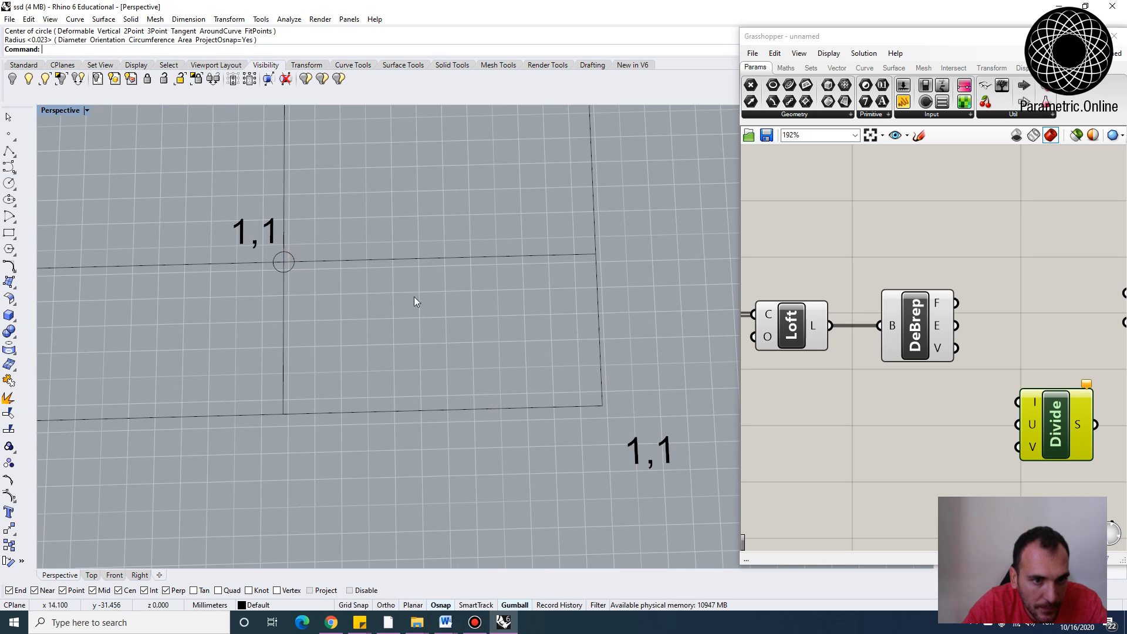
Draw another small circle marking the small rectangle's lower-right corner
{"action": "scroll", "coordinate": [414, 297], "scroll_direction": "down", "scroll_amount": 2}
{"action": "key", "text": "Return"}
{"action": "left_click", "coordinate": [555, 382]}
{"action": "left_click", "coordinate": [565, 383]}
{"action": "scroll", "coordinate": [544, 446], "scroll_direction": "down", "scroll_amount": 6}
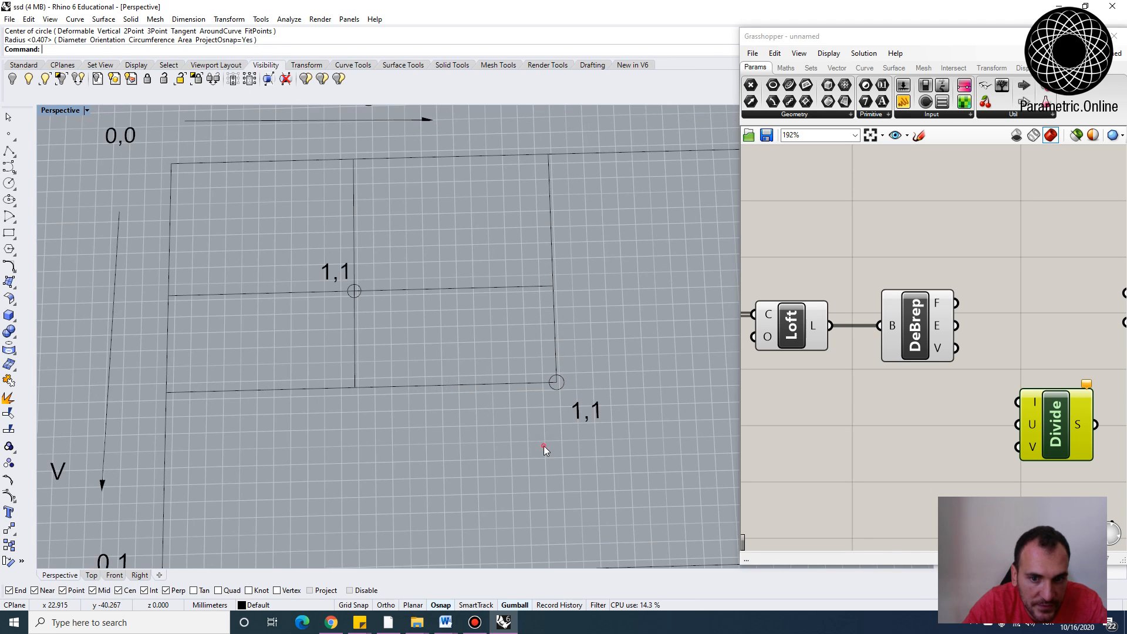
{"action": "scroll", "coordinate": [613, 399], "scroll_direction": "up", "scroll_amount": 2}
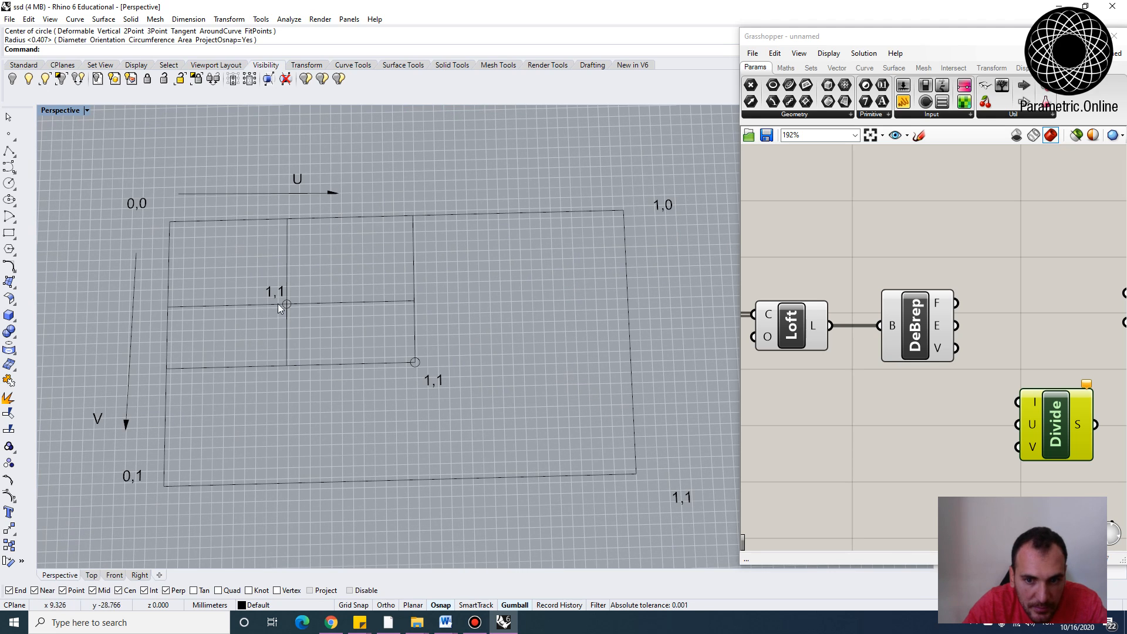
Change the label at the small rectangle's upper-left corner to 0.2,0.22
{"action": "double_click", "coordinate": [273, 289]}
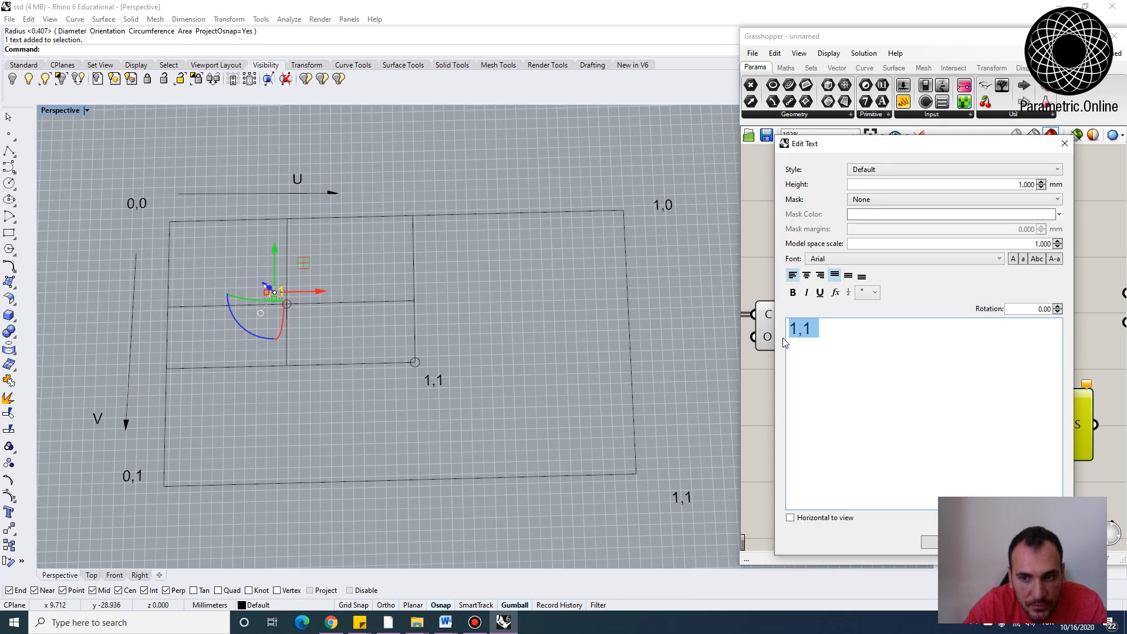
{"action": "type", "text": "0"}
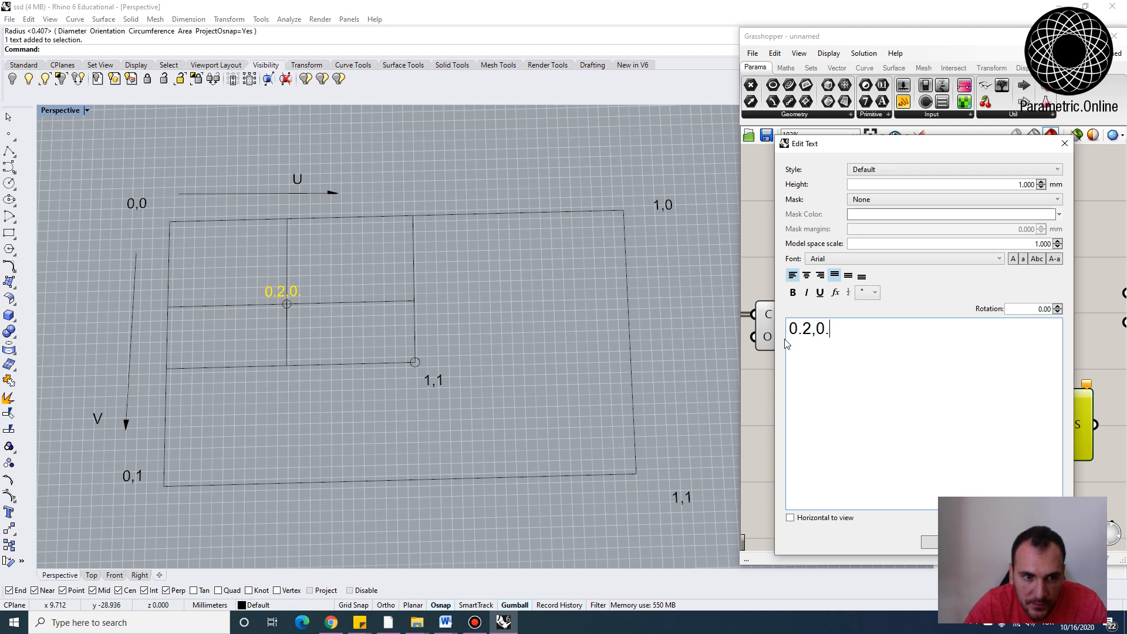
{"action": "type", "text": ".2,0.22"}
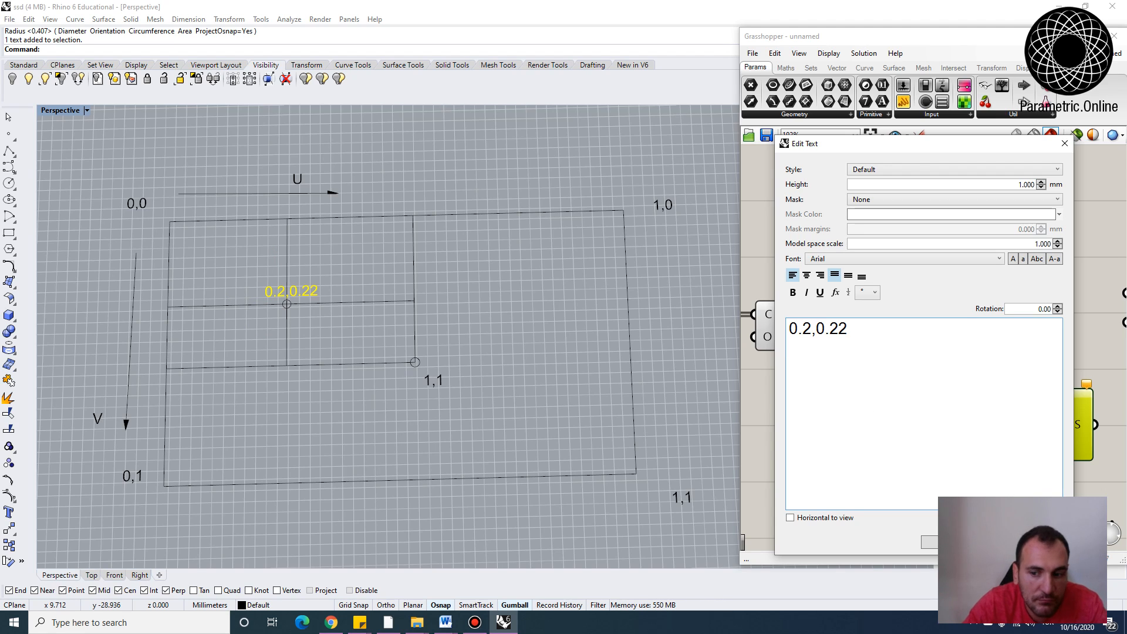
{"action": "left_click", "coordinate": [926, 542]}
{"action": "key", "text": "Escape"}
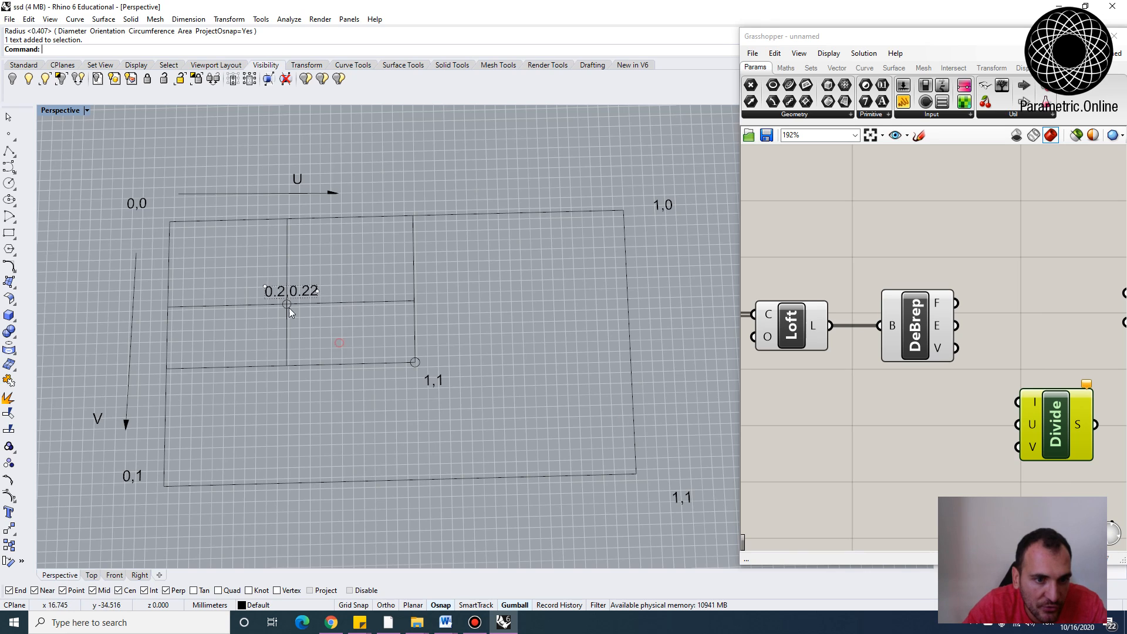
Change the label at the small rectangle's lower-right corner to 0.5,0.6
{"action": "left_click", "coordinate": [432, 381]}
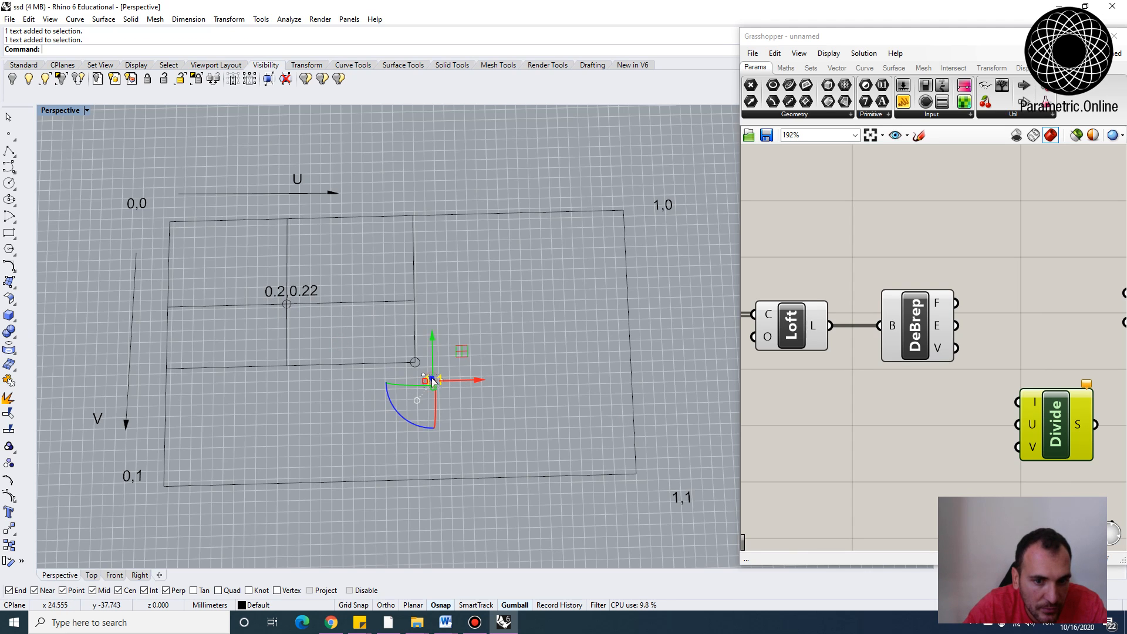
{"action": "double_click", "coordinate": [433, 380]}
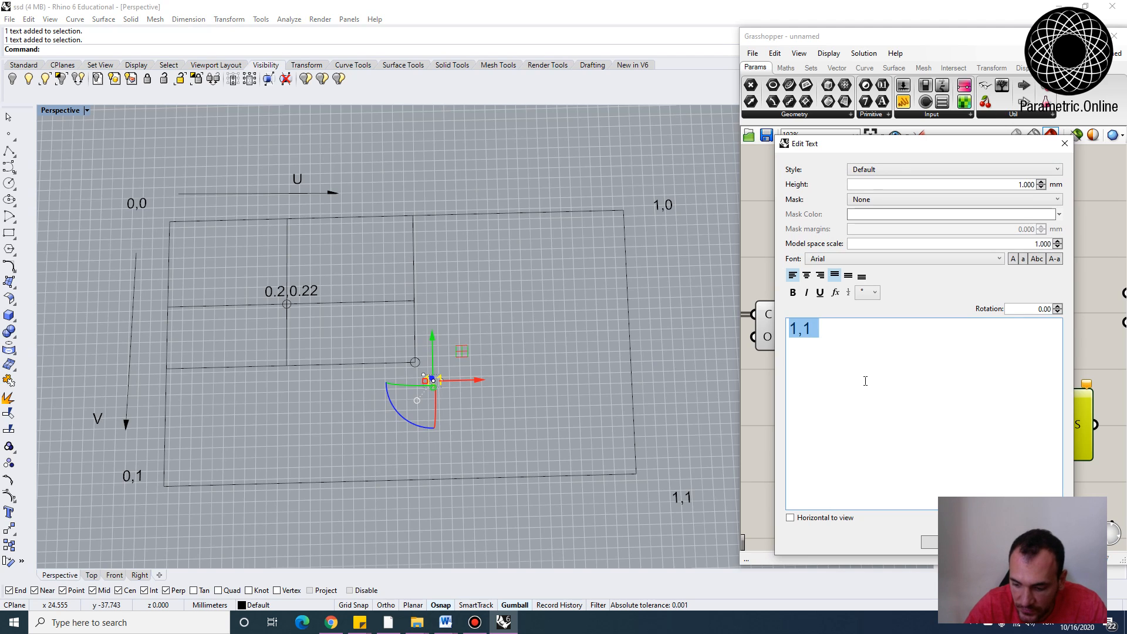
{"action": "type", "text": "0.5,"}
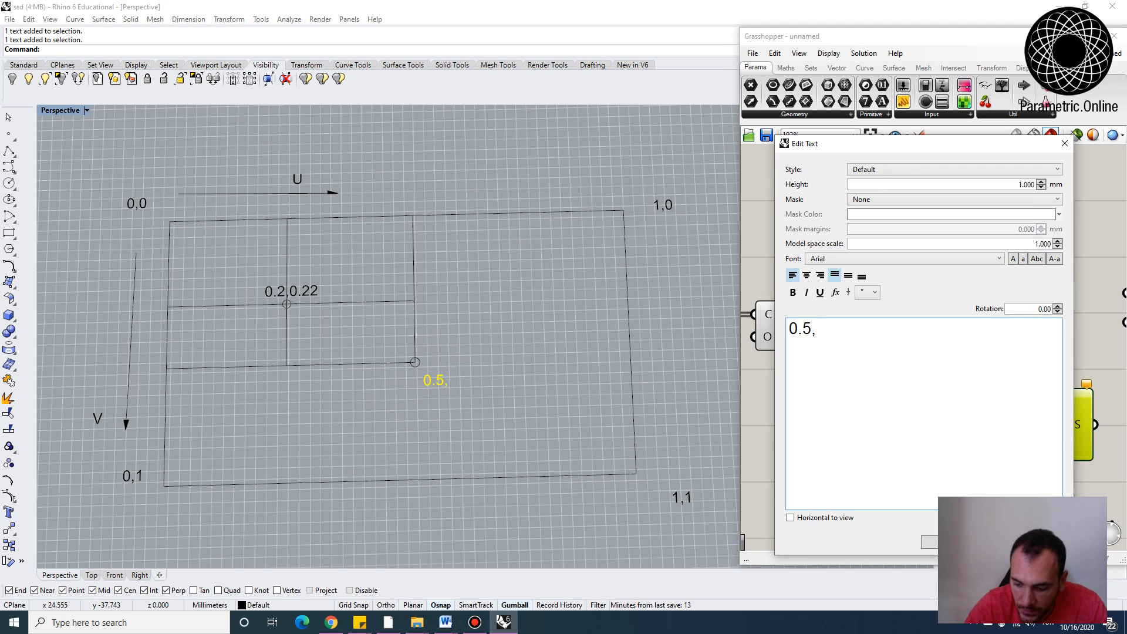
{"action": "type", "text": "0.6"}
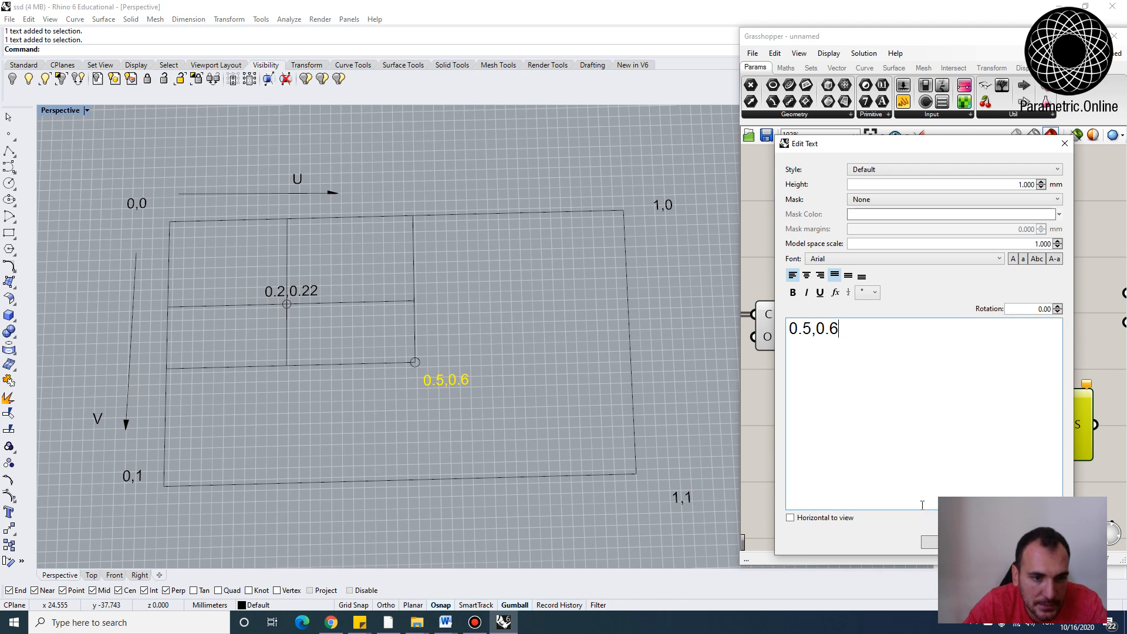
{"action": "left_click", "coordinate": [931, 541]}
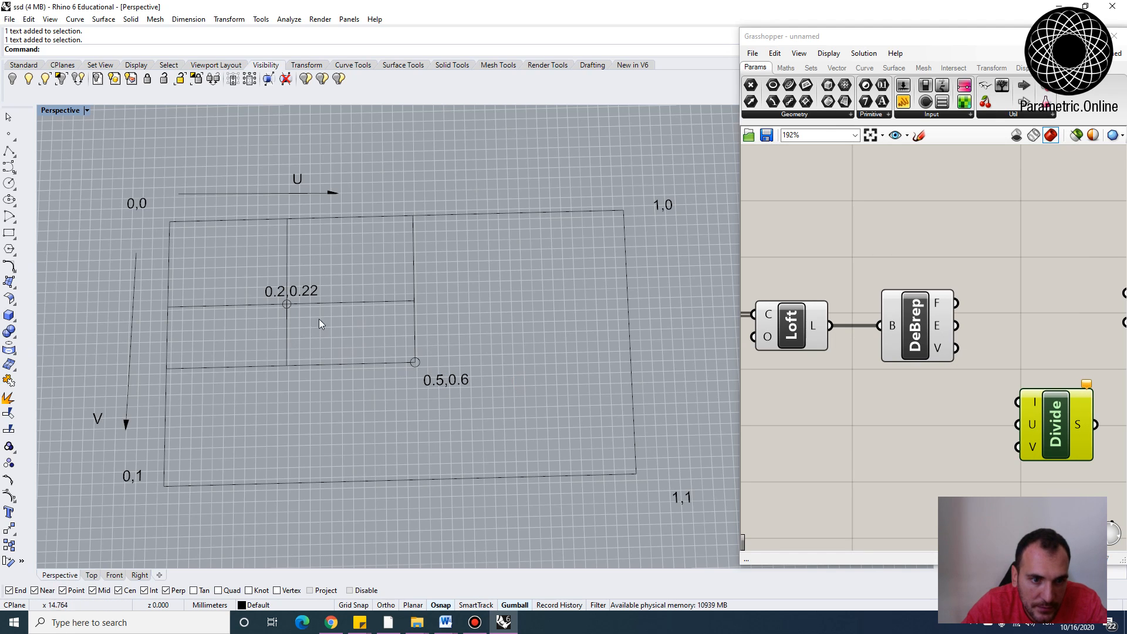
Hatch the small rectangle with a solid fill
{"action": "left_click", "coordinate": [328, 304]}
{"action": "type", "text": "hatch"}
{"action": "key", "text": "Return"}
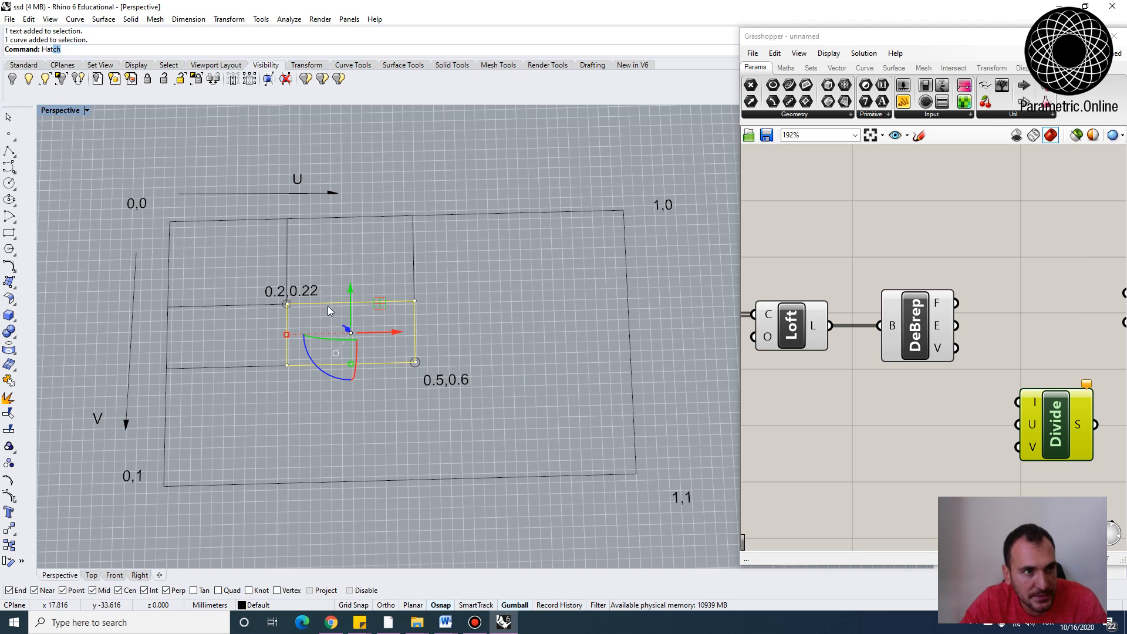
{"action": "left_click", "coordinate": [500, 429]}
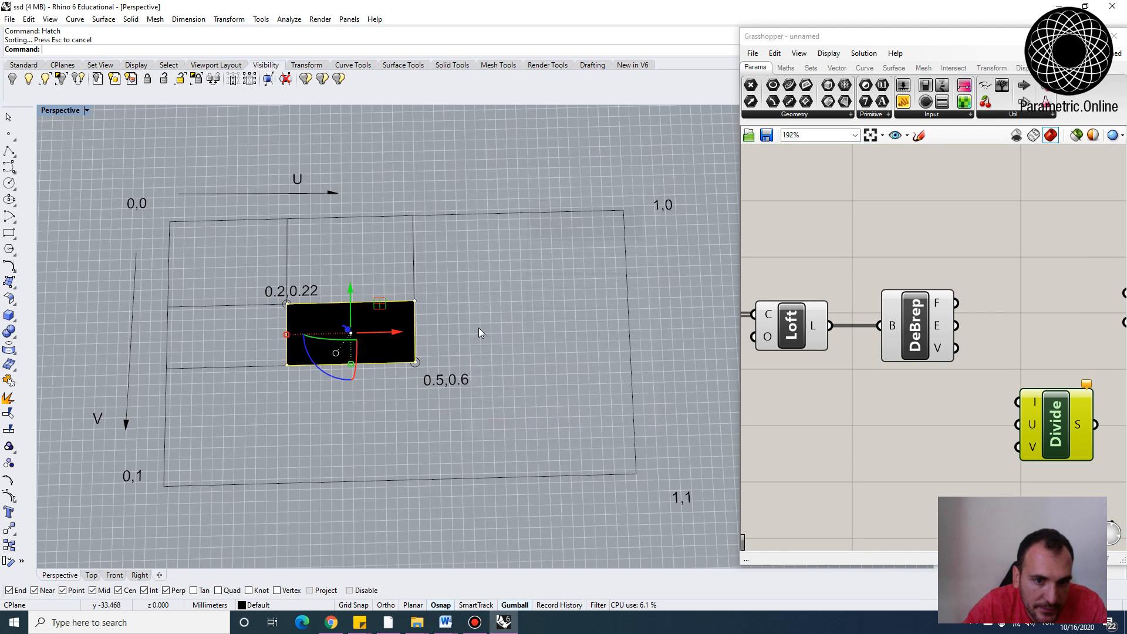
{"action": "left_click", "coordinate": [477, 260]}
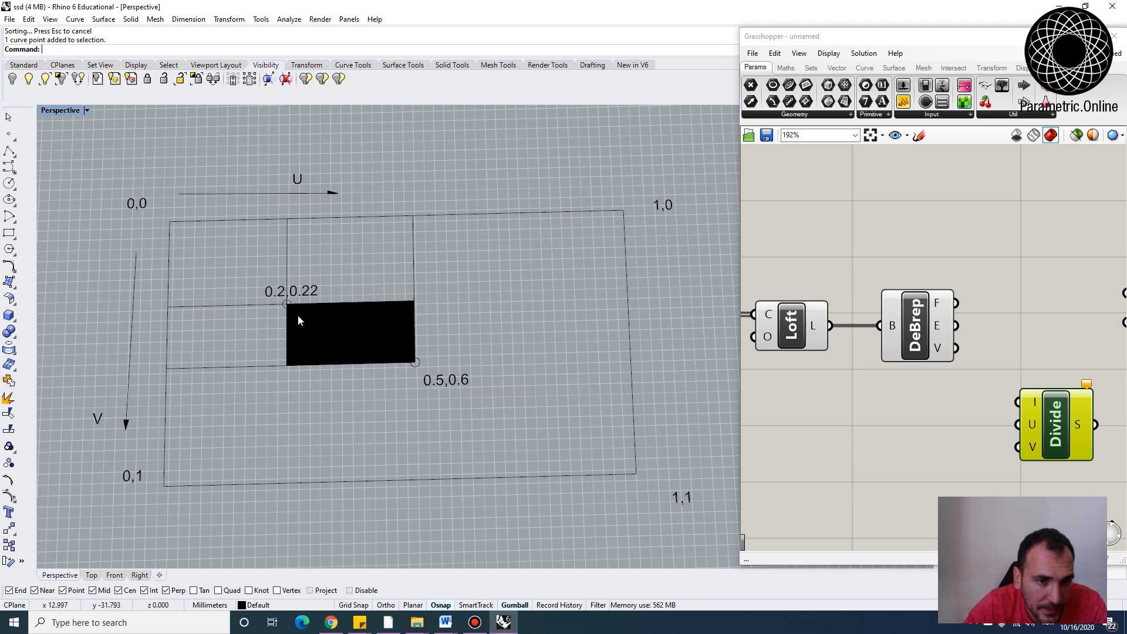
Orbit and zoom the perspective view to examine the diagram beside the vases
{"action": "left_click", "coordinate": [270, 291]}
{"action": "left_click", "coordinate": [431, 381]}
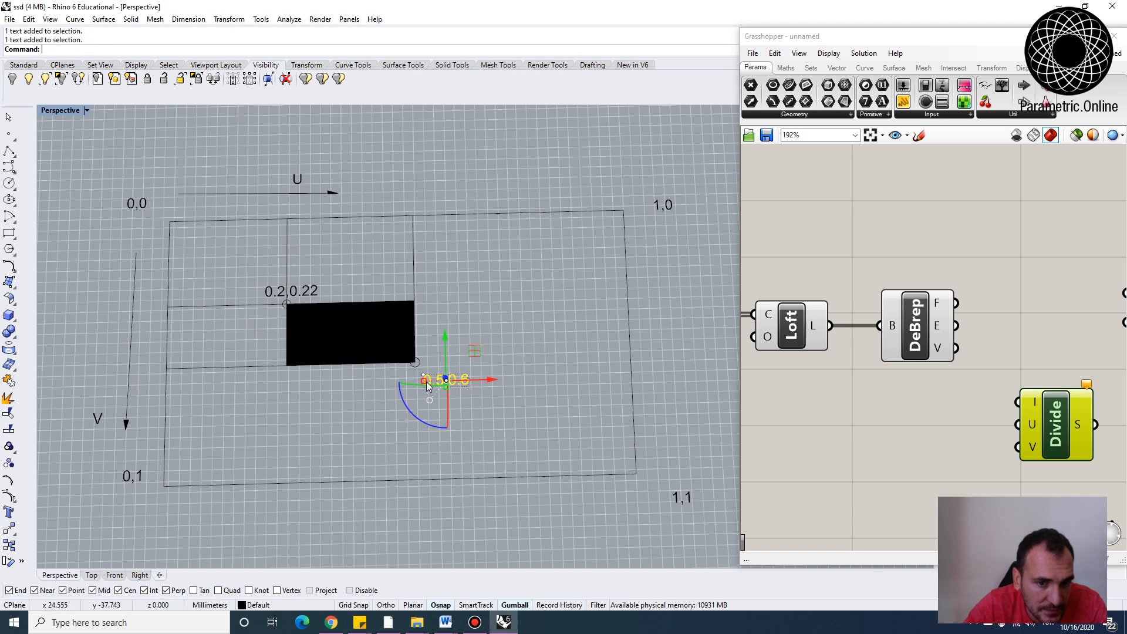
{"action": "left_click", "coordinate": [479, 405]}
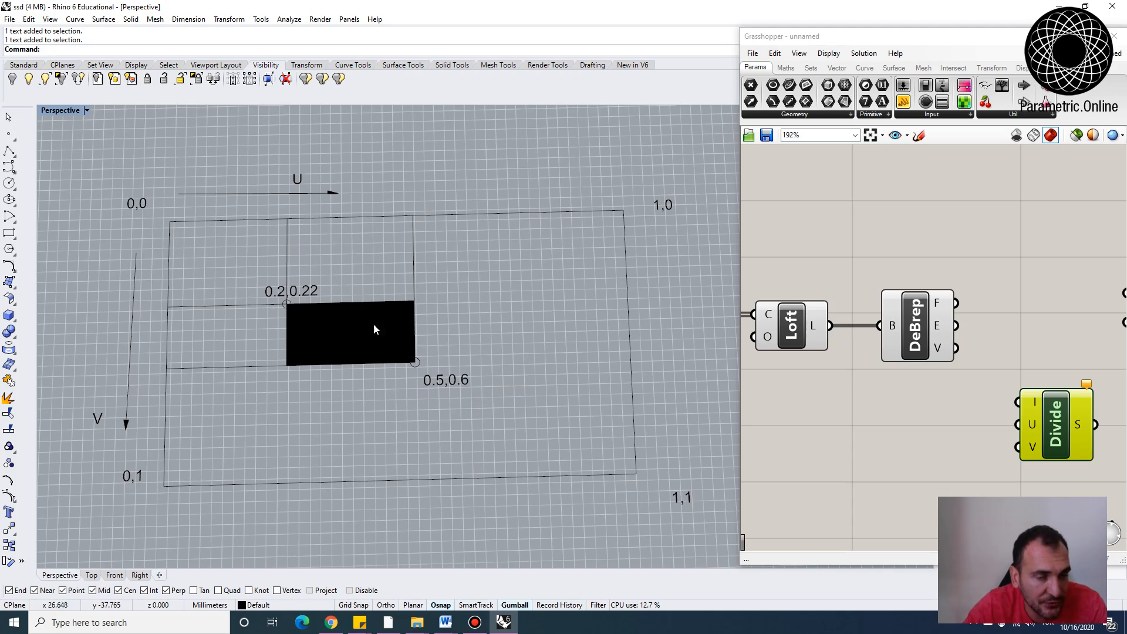
{"action": "right_click_drag", "start_coordinate": [435, 421], "coordinate": [523, 346]}
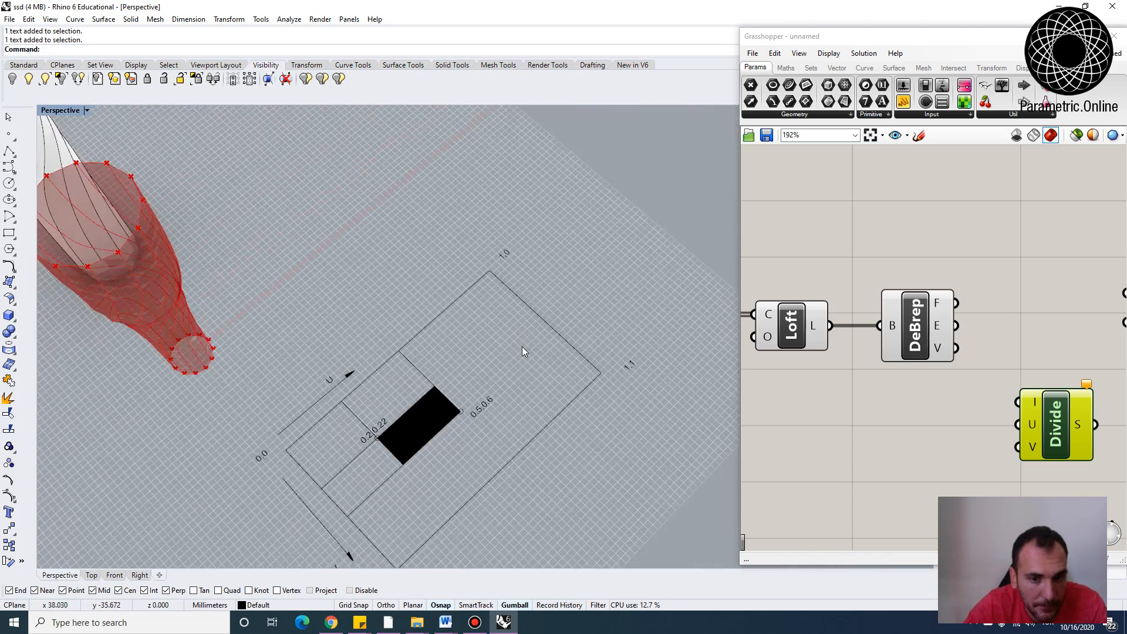
{"action": "scroll", "coordinate": [523, 346], "scroll_direction": "down", "scroll_amount": 5}
{"action": "right_click_drag", "start_coordinate": [321, 358], "coordinate": [283, 365]}
{"action": "scroll", "coordinate": [322, 360], "scroll_direction": "up", "scroll_amount": 5}
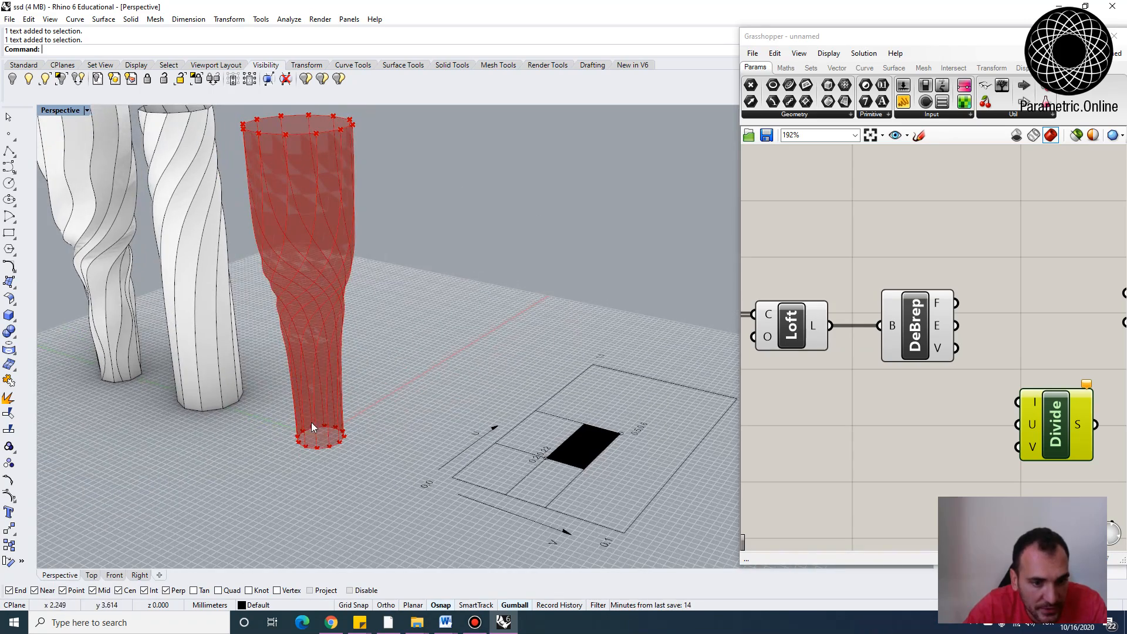
{"action": "right_click_drag", "start_coordinate": [337, 245], "coordinate": [407, 429]}
{"action": "scroll", "coordinate": [322, 379], "scroll_direction": "down", "scroll_amount": 4}
{"action": "scroll", "coordinate": [382, 429], "scroll_direction": "up", "scroll_amount": 3}
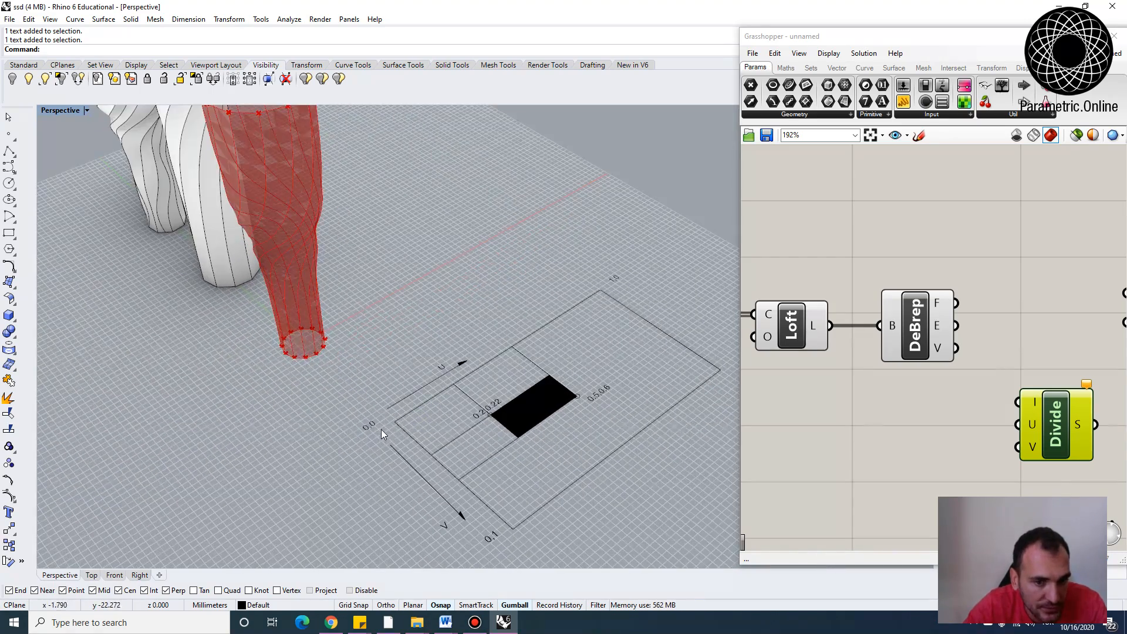
{"action": "scroll", "coordinate": [368, 436], "scroll_direction": "down", "scroll_amount": 3}
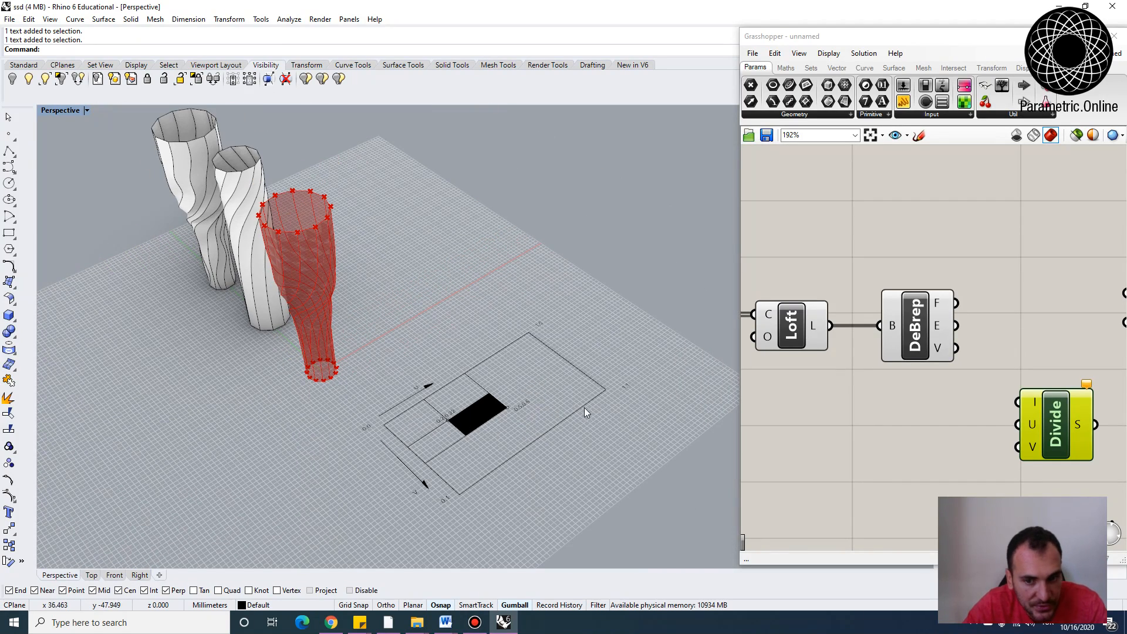
{"action": "scroll", "coordinate": [918, 381], "scroll_direction": "down", "scroll_amount": 4}
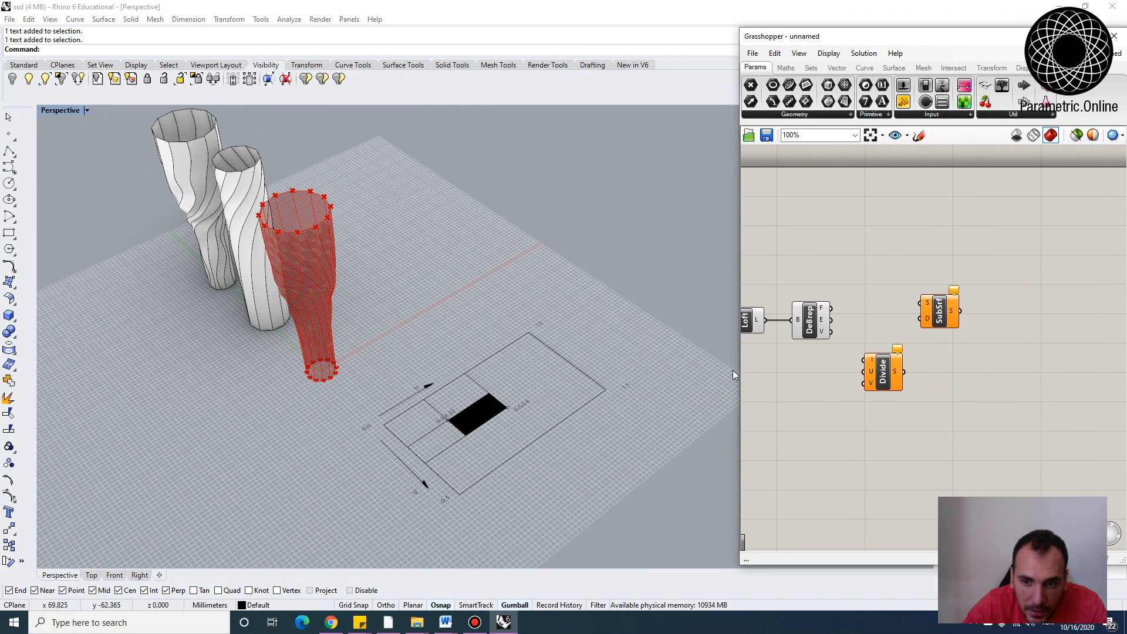
Connect the DeBrep faces output to the Divide component's I input
{"action": "left_click_drag", "start_coordinate": [739, 370], "coordinate": [553, 368]}
{"action": "scroll", "coordinate": [746, 368], "scroll_direction": "up", "scroll_amount": 4}
{"action": "right_click_drag", "start_coordinate": [746, 368], "coordinate": [785, 370]}
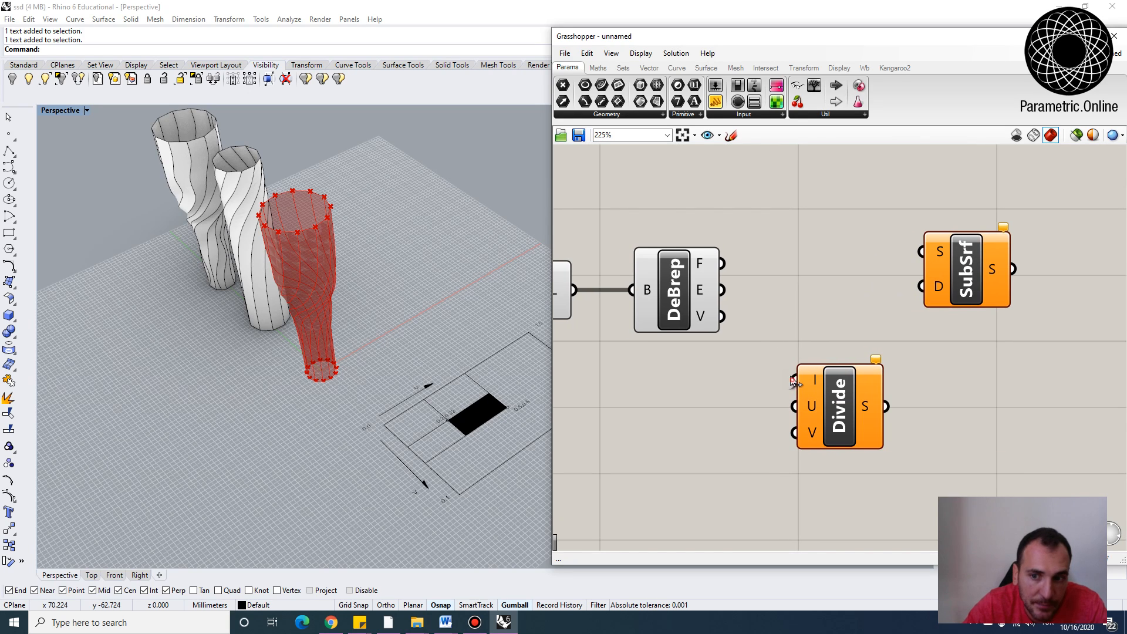
{"action": "left_click_drag", "start_coordinate": [721, 263], "coordinate": [839, 387]}
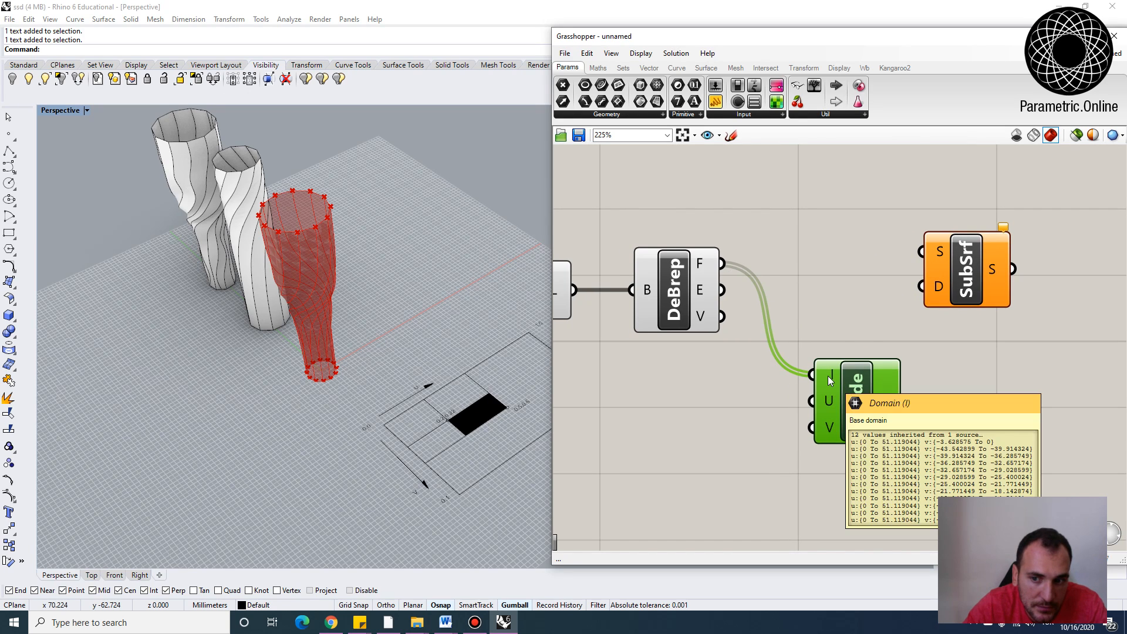
{"action": "mouse_move", "coordinate": [830, 381]}
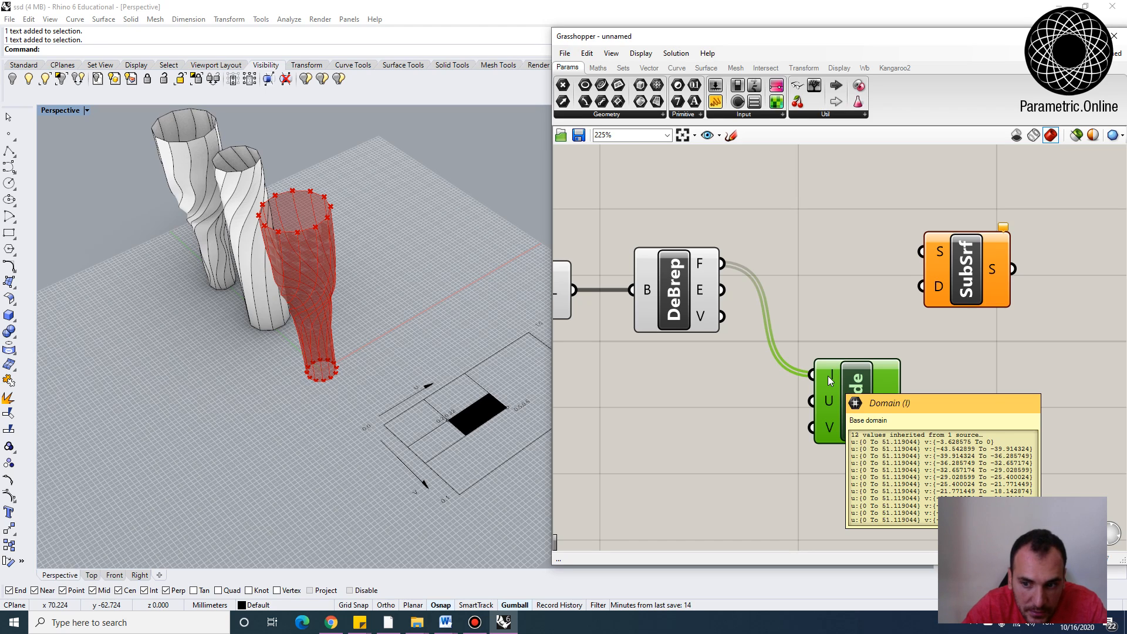
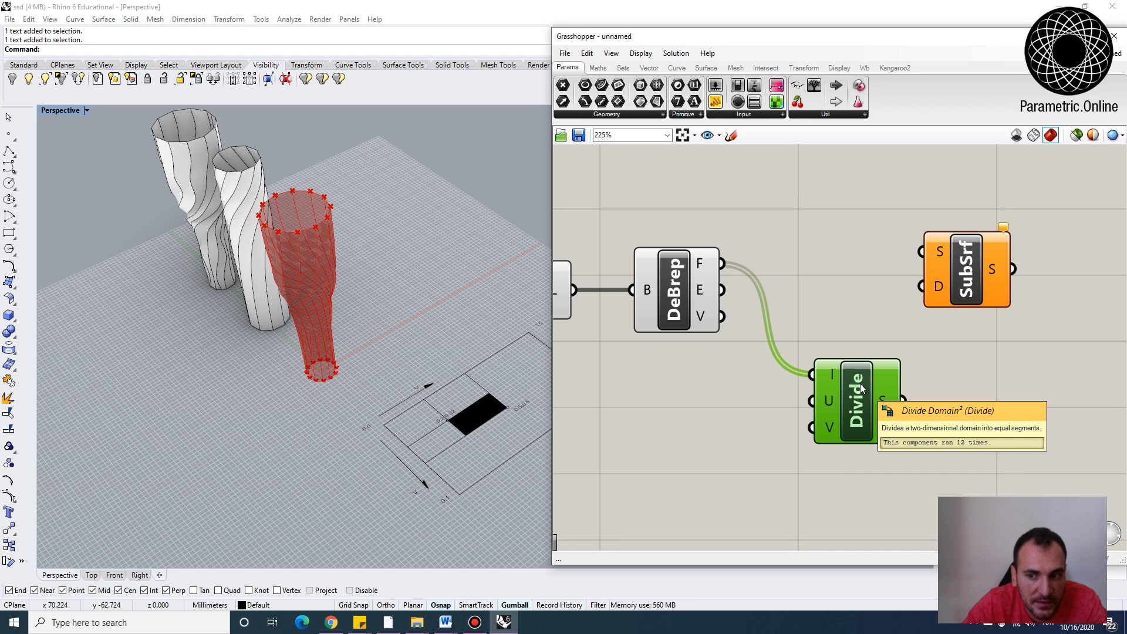
Reparameterize the DeBrep component's faces output
{"action": "right_click_drag", "start_coordinate": [753, 365], "coordinate": [770, 372]}
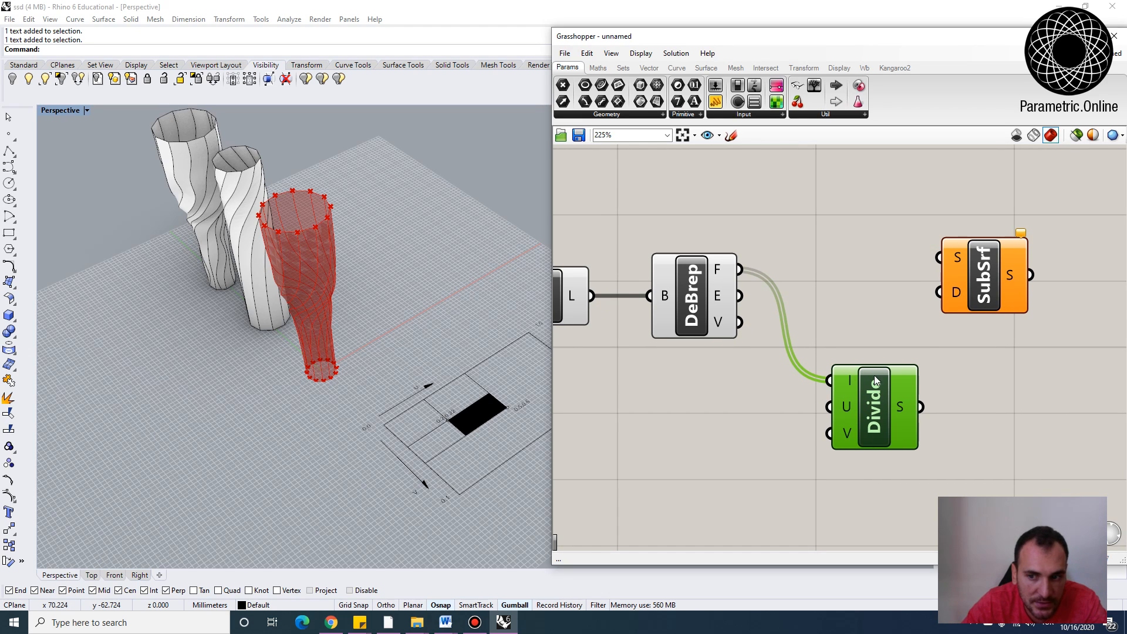
{"action": "right_click", "coordinate": [721, 269]}
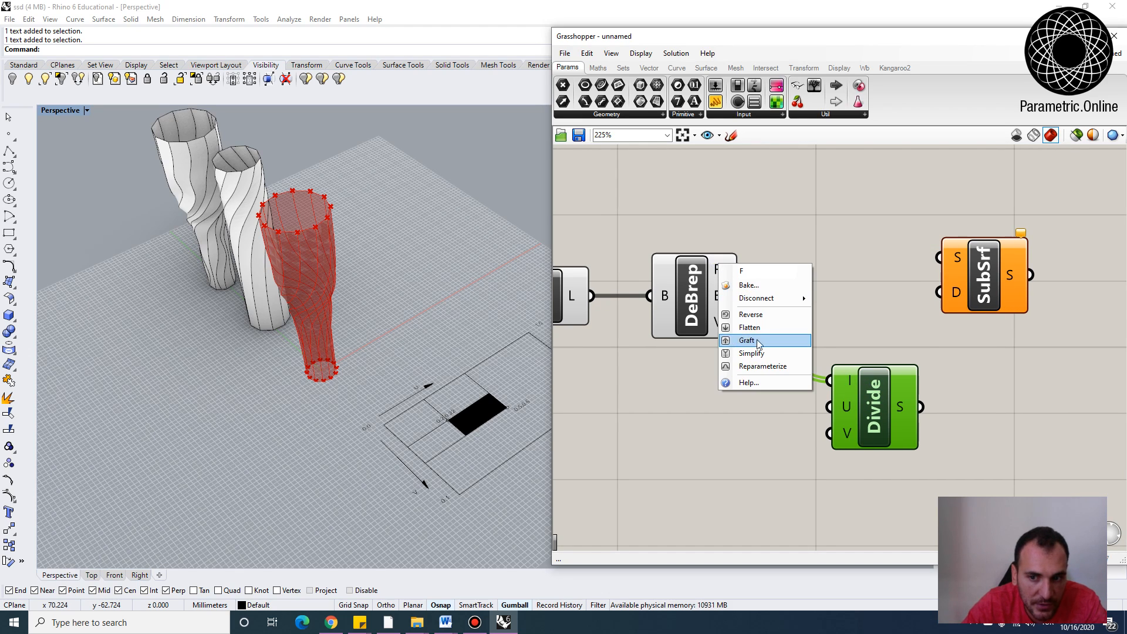
{"action": "left_click", "coordinate": [764, 370]}
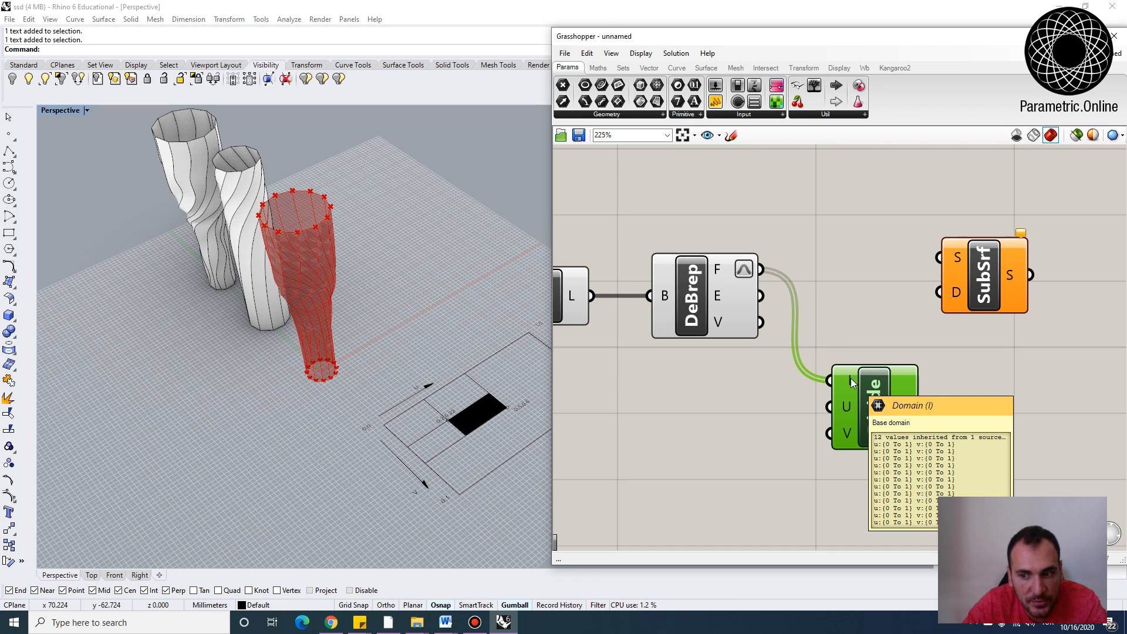
Add a number slider set to 10 and connect it to the Divide component's U input
{"action": "right_click_drag", "start_coordinate": [695, 417], "coordinate": [734, 418]}
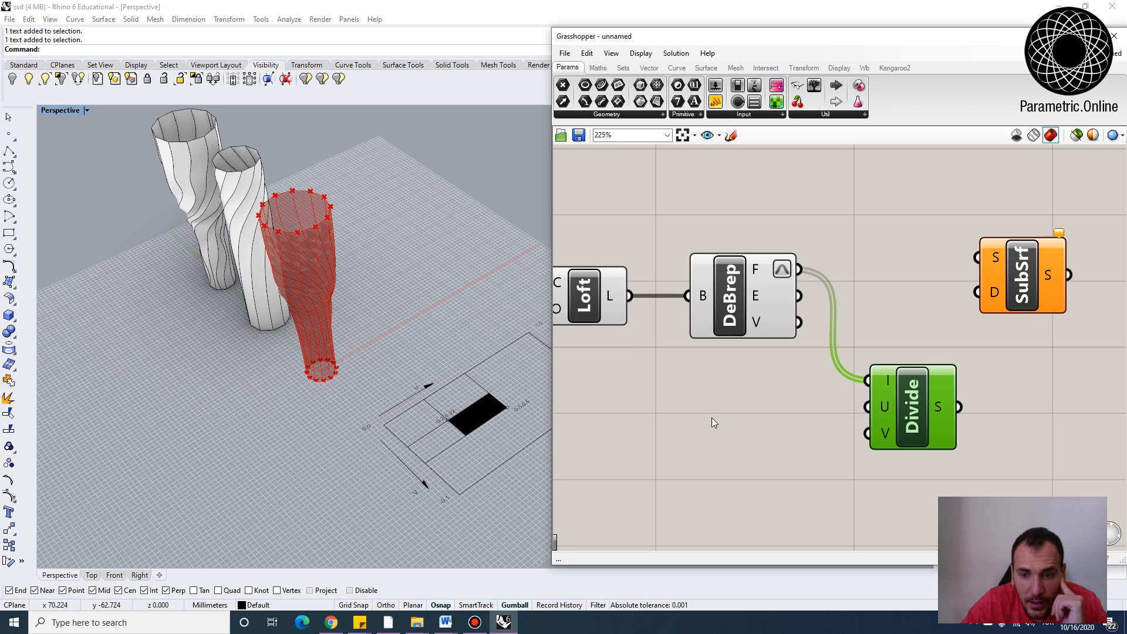
{"action": "double_click", "coordinate": [711, 418]}
{"action": "type", "text": "10"}
{"action": "key", "text": "Return"}
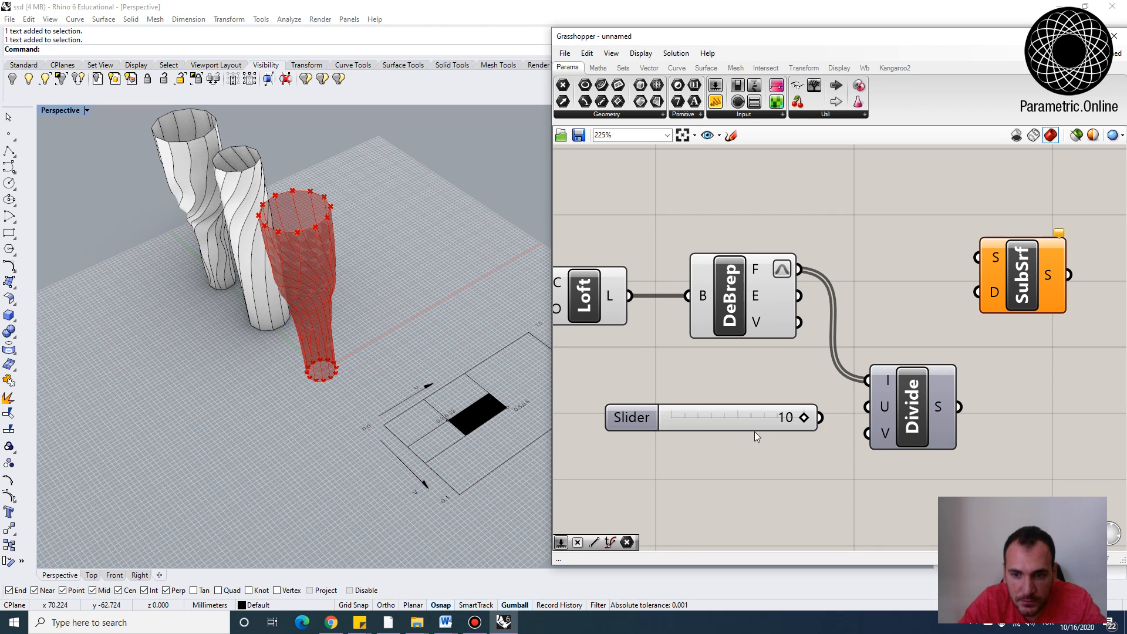
{"action": "left_click_drag", "start_coordinate": [702, 419], "coordinate": [867, 407]}
Add a second number slider set to 10 and connect it to the Divide component's V input
{"action": "double_click", "coordinate": [687, 441]}
{"action": "type", "text": "10"}
{"action": "key", "text": "Return"}
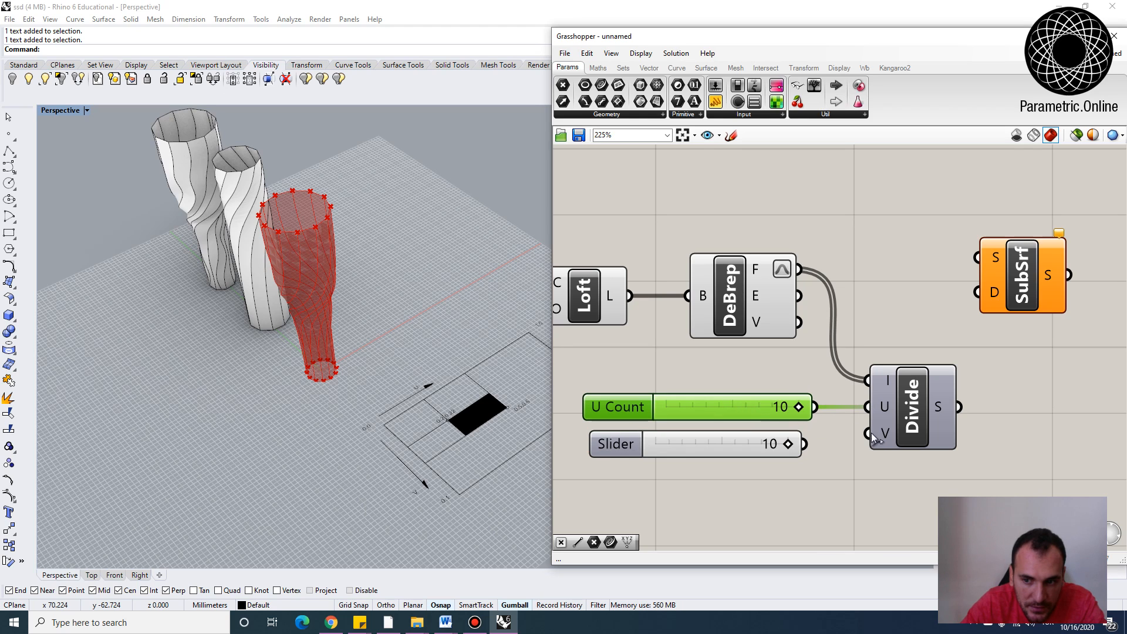
{"action": "left_click_drag", "start_coordinate": [804, 444], "coordinate": [868, 434]}
Set the U Count slider to 2 and the V Count slider to 6
{"action": "left_click_drag", "start_coordinate": [798, 407], "coordinate": [693, 407]}
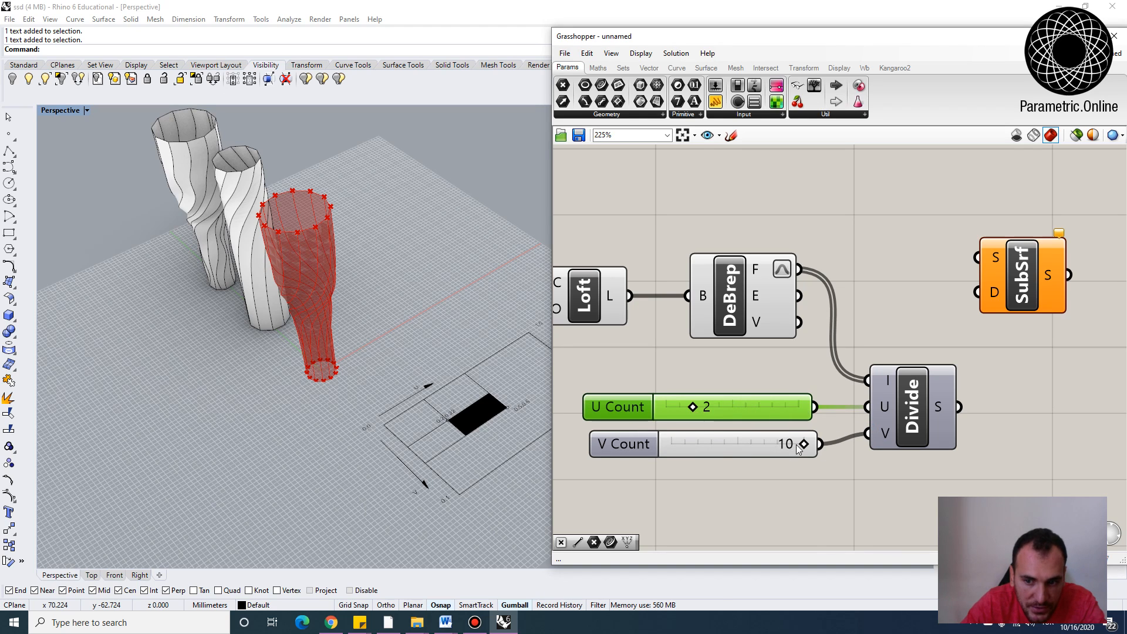
{"action": "left_click_drag", "start_coordinate": [804, 444], "coordinate": [751, 445]}
Connect Divide's S output to SubSrf's D input and DeBrep's faces output to SubSrf's S input
{"action": "right_click_drag", "start_coordinate": [943, 324], "coordinate": [837, 367]}
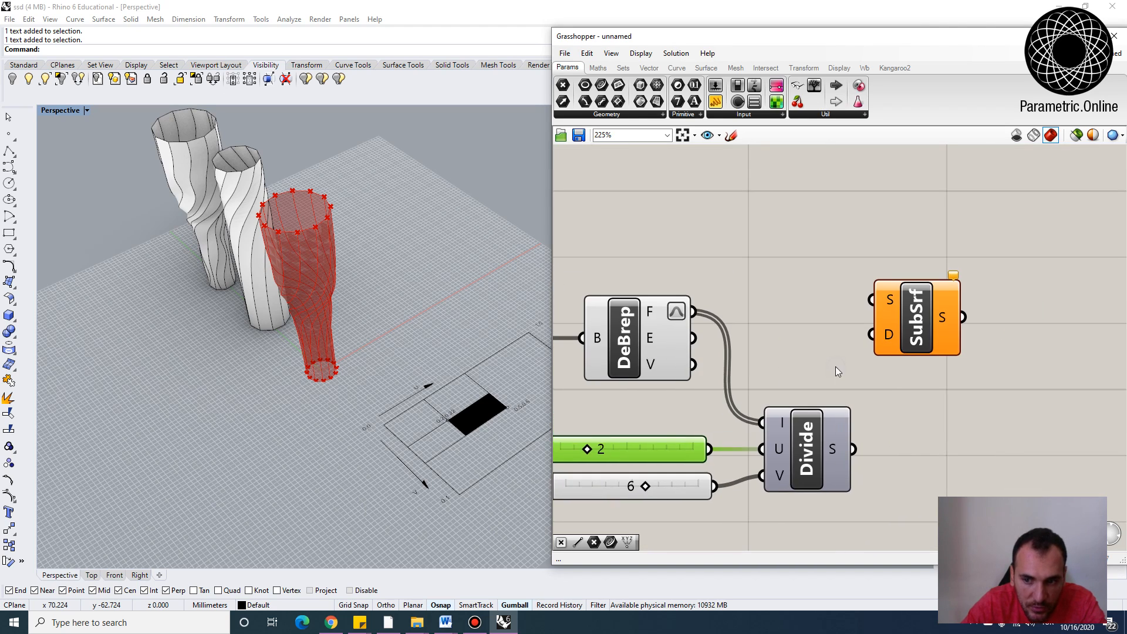
{"action": "left_click", "coordinate": [836, 367]}
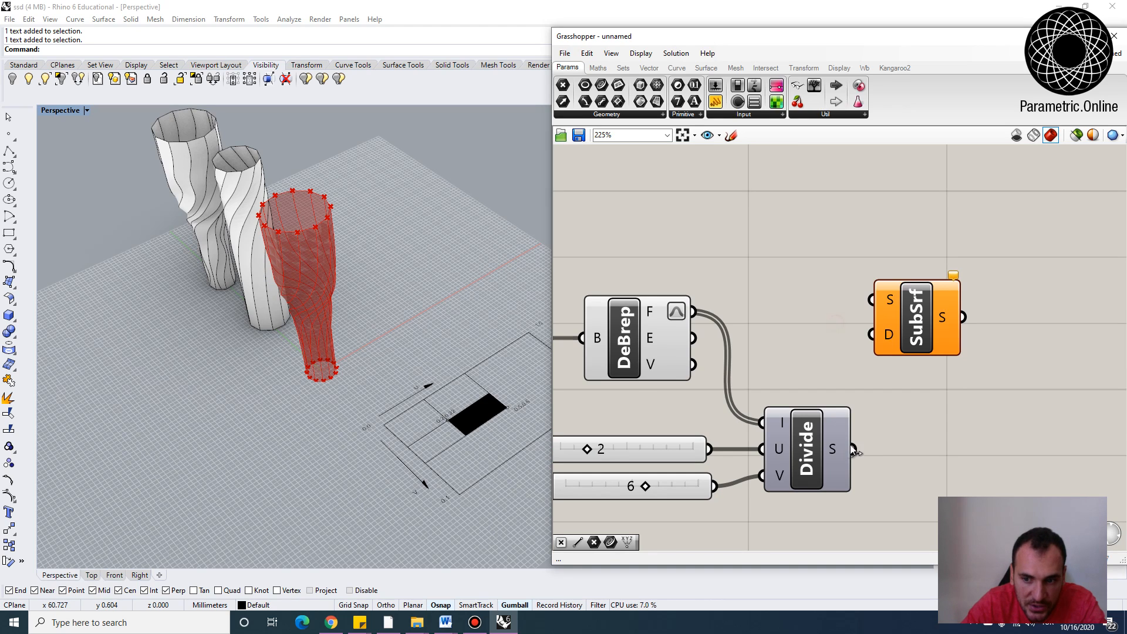
{"action": "left_click_drag", "start_coordinate": [854, 451], "coordinate": [872, 334]}
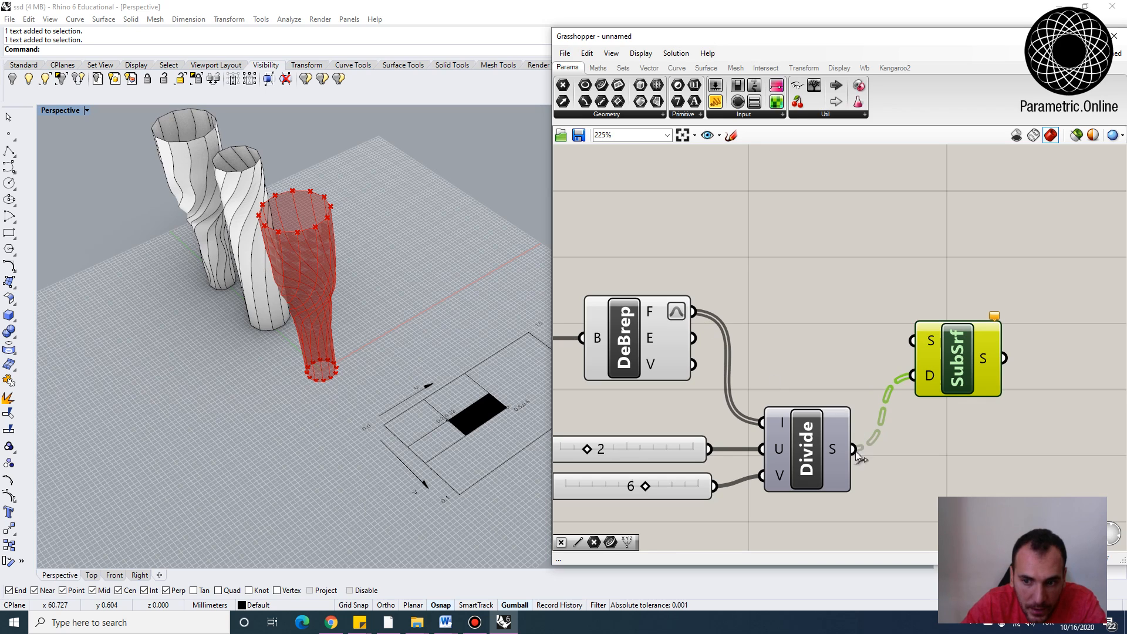
{"action": "mouse_move", "coordinate": [840, 448]}
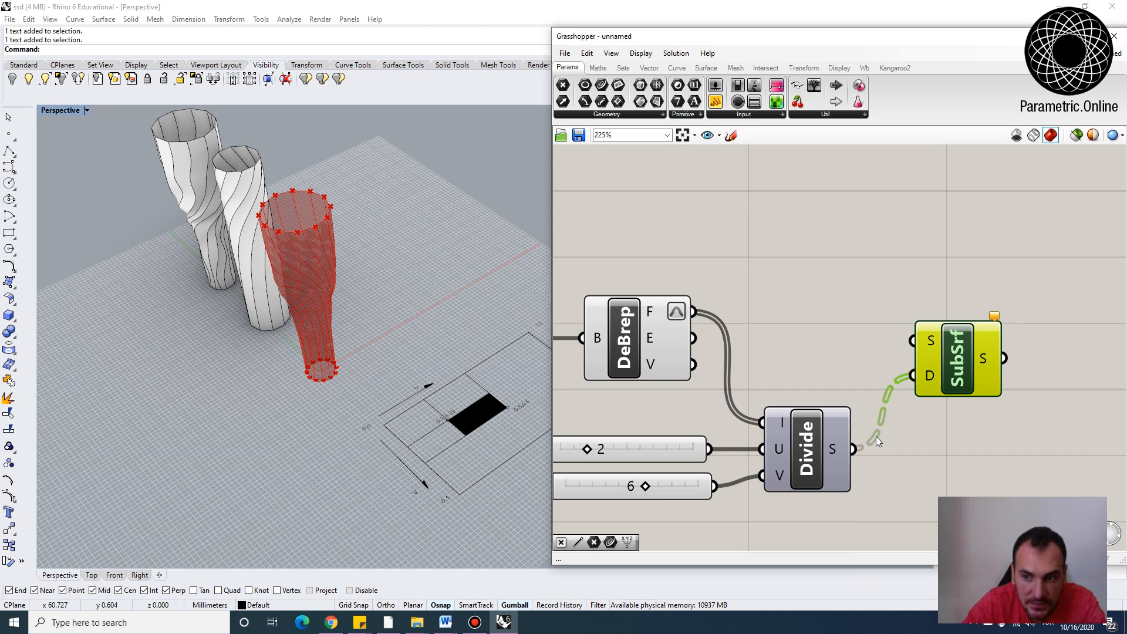
{"action": "left_click_drag", "start_coordinate": [913, 341], "coordinate": [693, 312]}
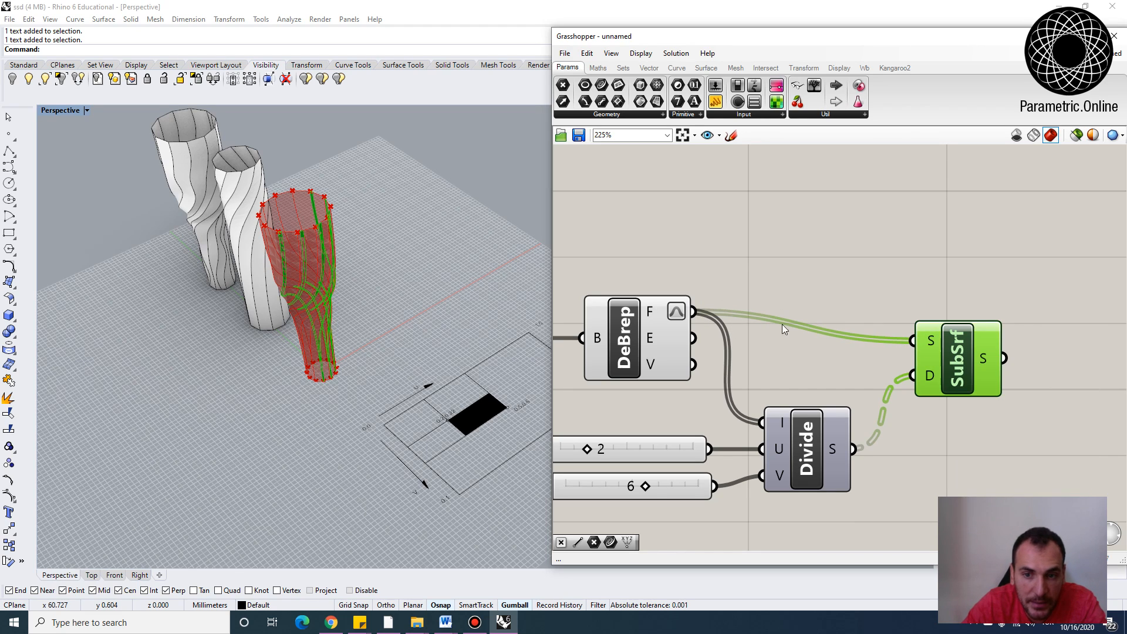
Graft the SubSrf component's S input
{"action": "right_click", "coordinate": [932, 344]}
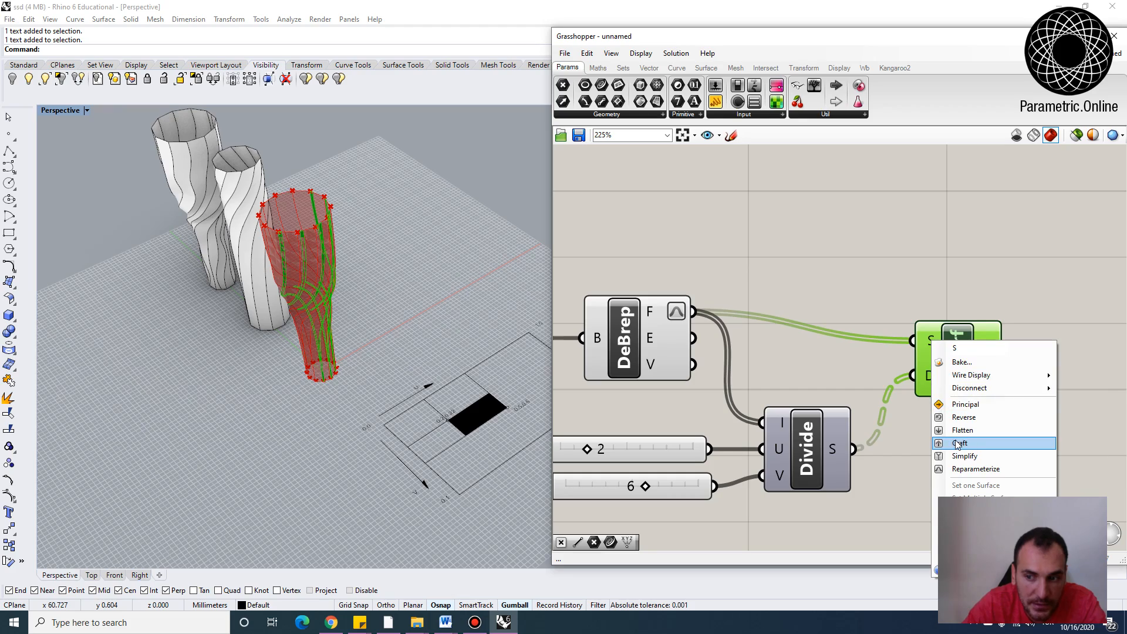
{"action": "left_click", "coordinate": [957, 444]}
{"action": "left_click", "coordinate": [977, 414]}
Set the V Count slider to 1 and the U Count slider to 8
{"action": "scroll", "coordinate": [322, 292], "scroll_direction": "up", "scroll_amount": 8}
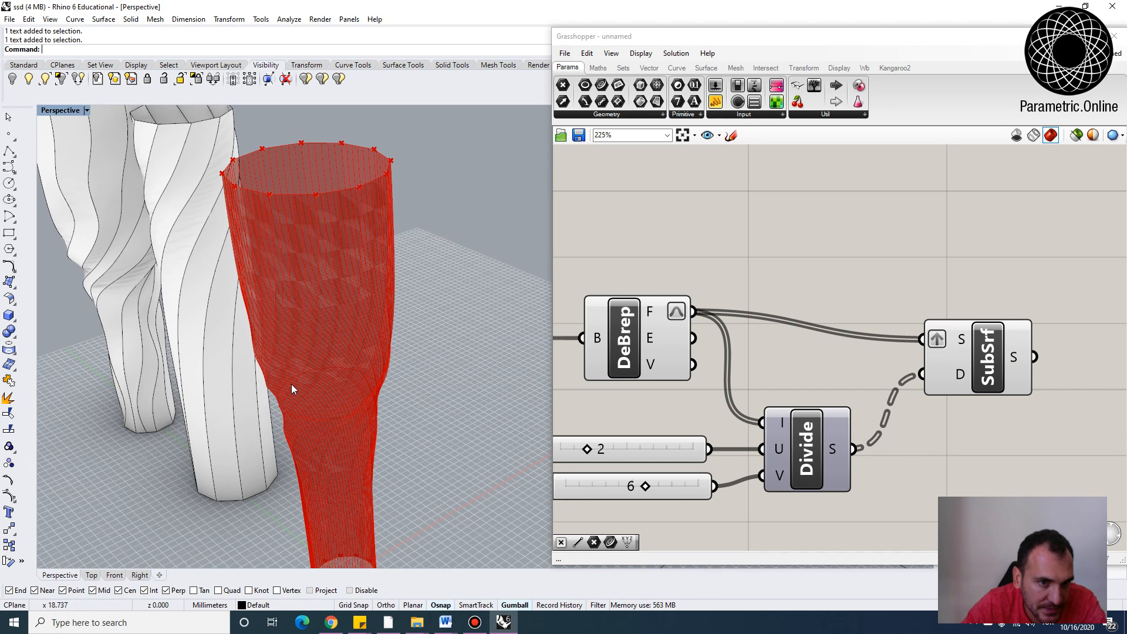
{"action": "scroll", "coordinate": [738, 268], "scroll_direction": "down", "scroll_amount": 3}
{"action": "scroll", "coordinate": [665, 309], "scroll_direction": "up", "scroll_amount": 4}
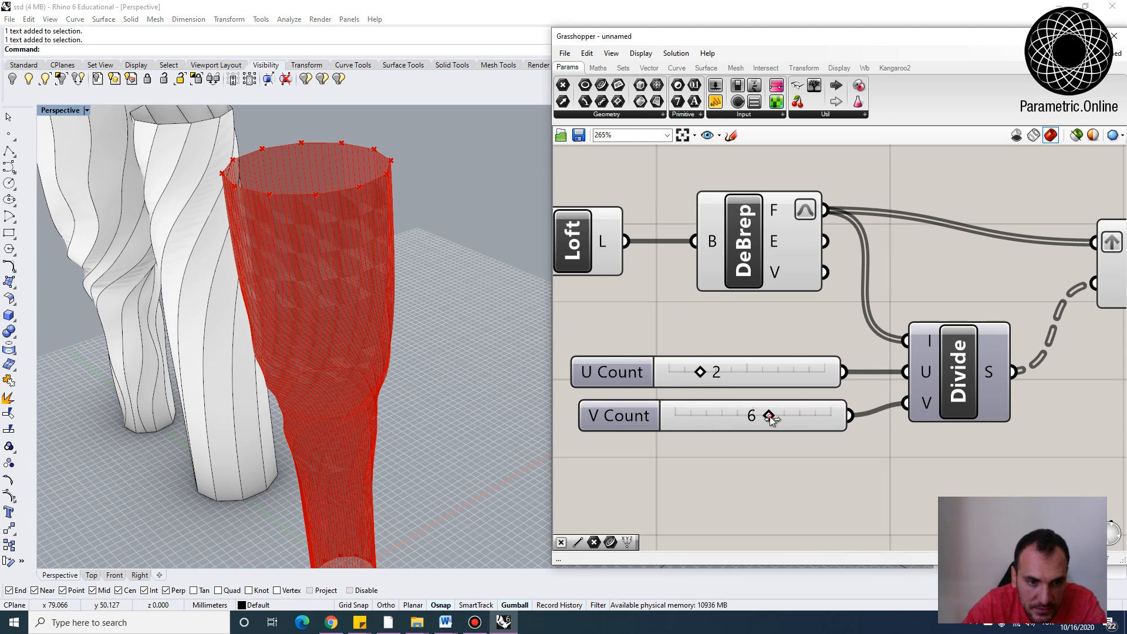
{"action": "left_click_drag", "start_coordinate": [768, 417], "coordinate": [688, 423]}
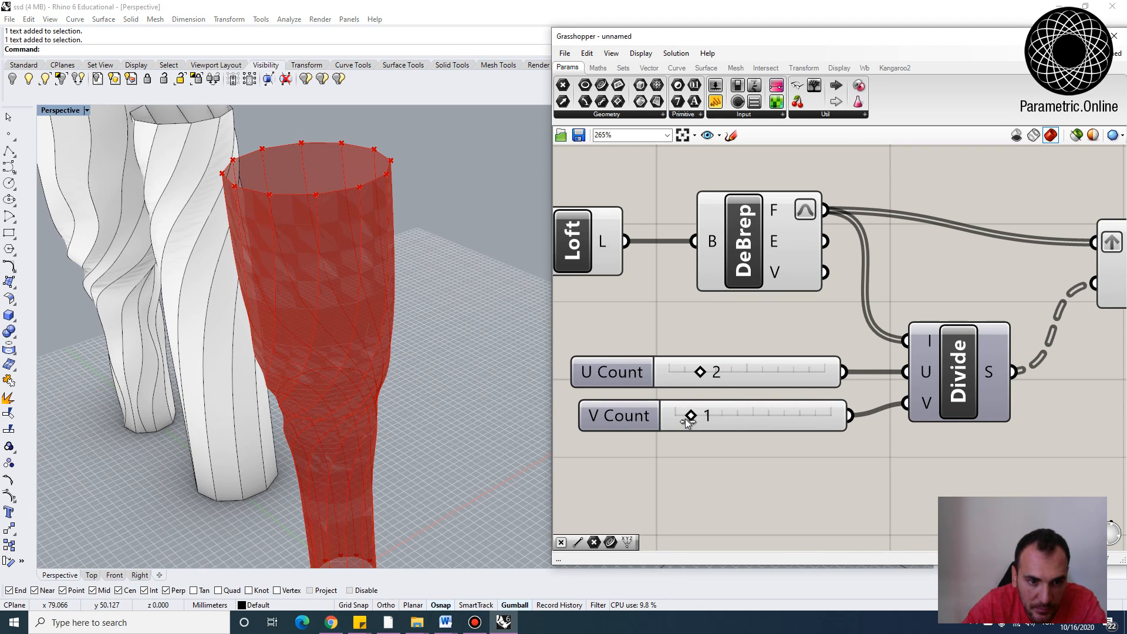
{"action": "left_click_drag", "start_coordinate": [702, 369], "coordinate": [780, 374]}
Set the U Count slider to 15
{"action": "double_click", "coordinate": [597, 376]}
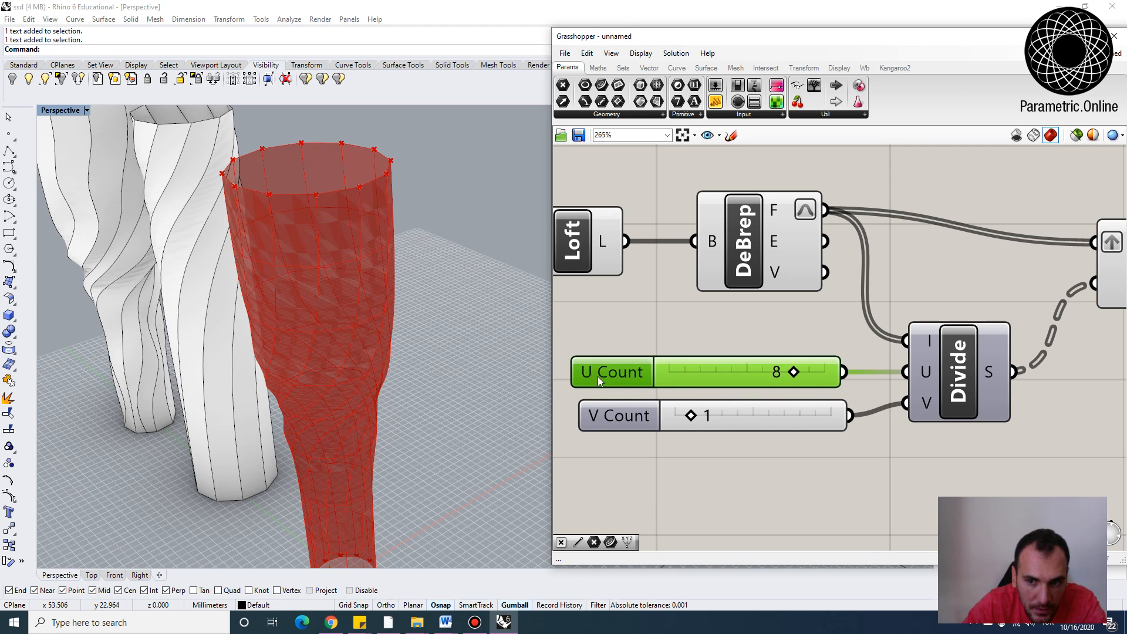
{"action": "double_click", "coordinate": [624, 408]}
{"action": "type", "text": "20"}
{"action": "left_click", "coordinate": [604, 492]}
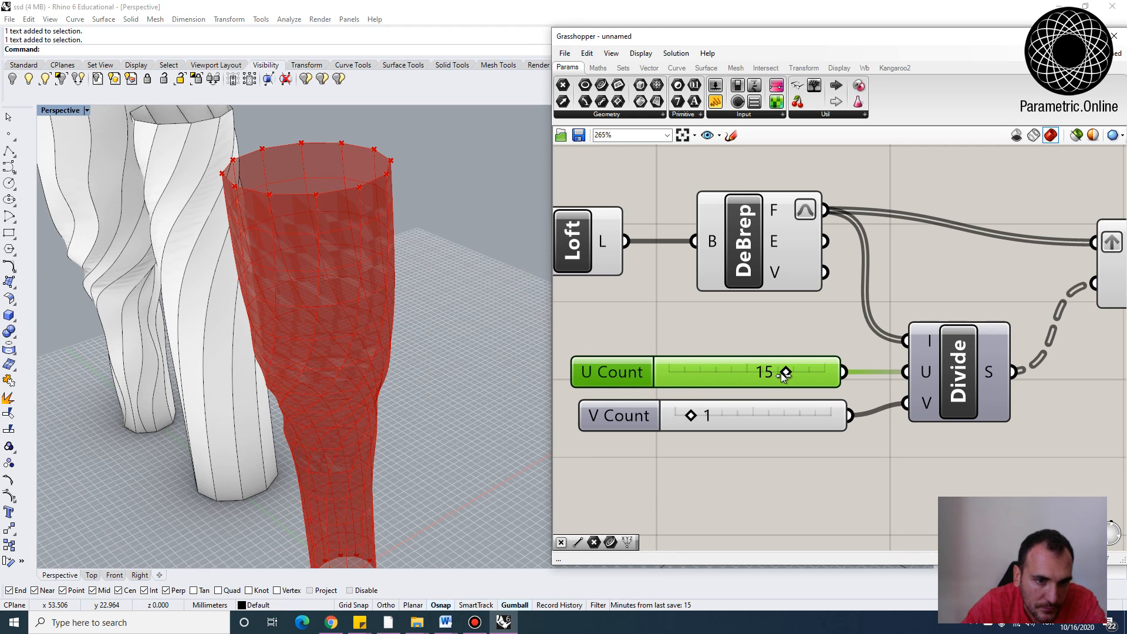
{"action": "left_click", "coordinate": [745, 317]}
{"action": "scroll", "coordinate": [742, 313], "scroll_direction": "down", "scroll_amount": 4}
{"action": "right_click_drag", "start_coordinate": [742, 314], "coordinate": [818, 331]}
{"action": "left_click_drag", "start_coordinate": [907, 432], "coordinate": [635, 246]}
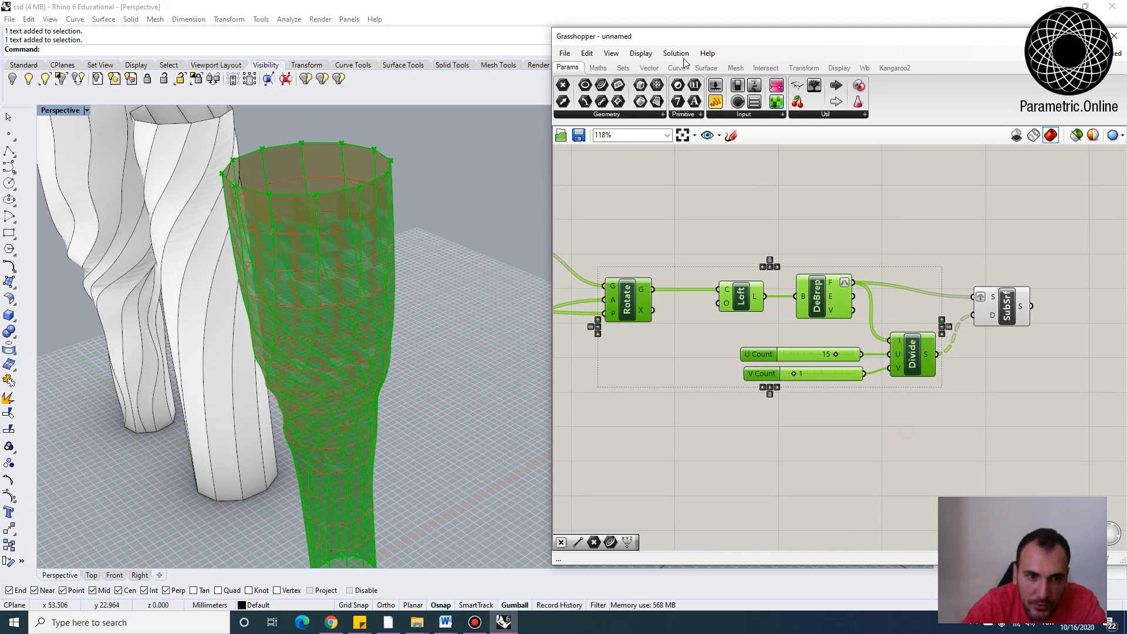
{"action": "left_click", "coordinate": [665, 55]}
{"action": "left_click", "coordinate": [699, 227]}
{"action": "left_click", "coordinate": [664, 265]}
Set the U Count slider to 17
{"action": "right_click_drag", "start_coordinate": [386, 399], "coordinate": [359, 341]}
{"action": "scroll", "coordinate": [858, 323], "scroll_direction": "up", "scroll_amount": 5}
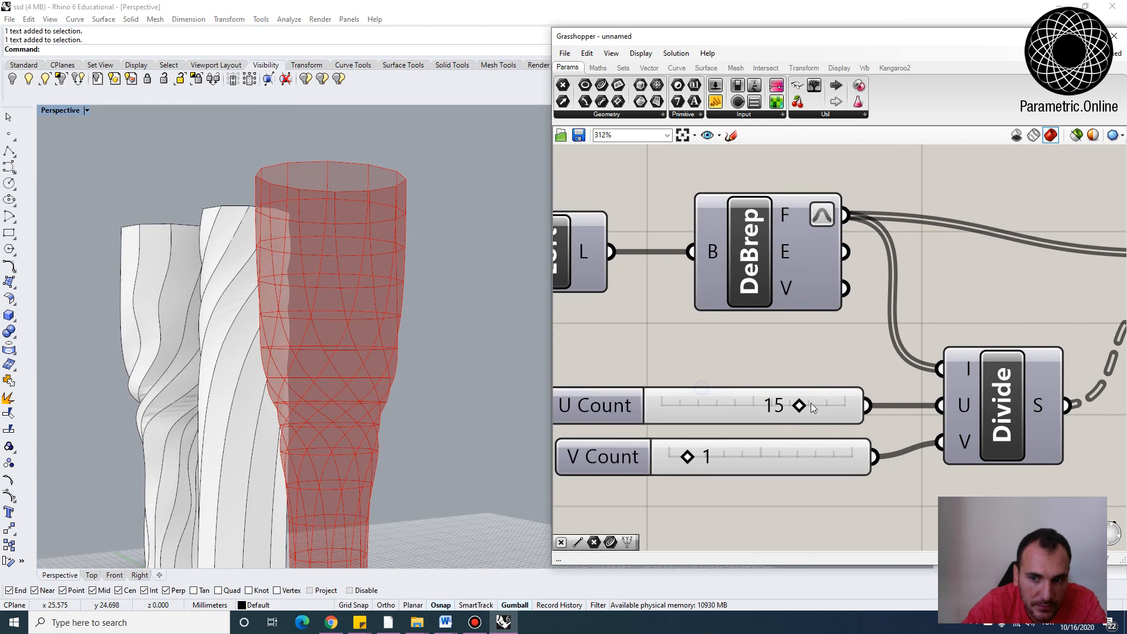
{"action": "scroll", "coordinate": [804, 404], "scroll_direction": "down", "scroll_amount": 2}
{"action": "mouse_move", "coordinate": [798, 403]}
{"action": "left_mouse_down"}
{"action": "mouse_move", "coordinate": [758, 404]}
{"action": "mouse_move", "coordinate": [812, 403]}
{"action": "left_mouse_up"}
Orbit the perspective view and pan the canvas to examine the subdivided vase surface
{"action": "right_click_drag", "start_coordinate": [347, 282], "coordinate": [432, 265]}
{"action": "scroll", "coordinate": [978, 245], "scroll_direction": "down", "scroll_amount": 4}
{"action": "right_click_drag", "start_coordinate": [1028, 268], "coordinate": [905, 276]}
{"action": "scroll", "coordinate": [904, 277], "scroll_direction": "up", "scroll_amount": 4}
{"action": "left_click_drag", "start_coordinate": [938, 308], "coordinate": [956, 281]}
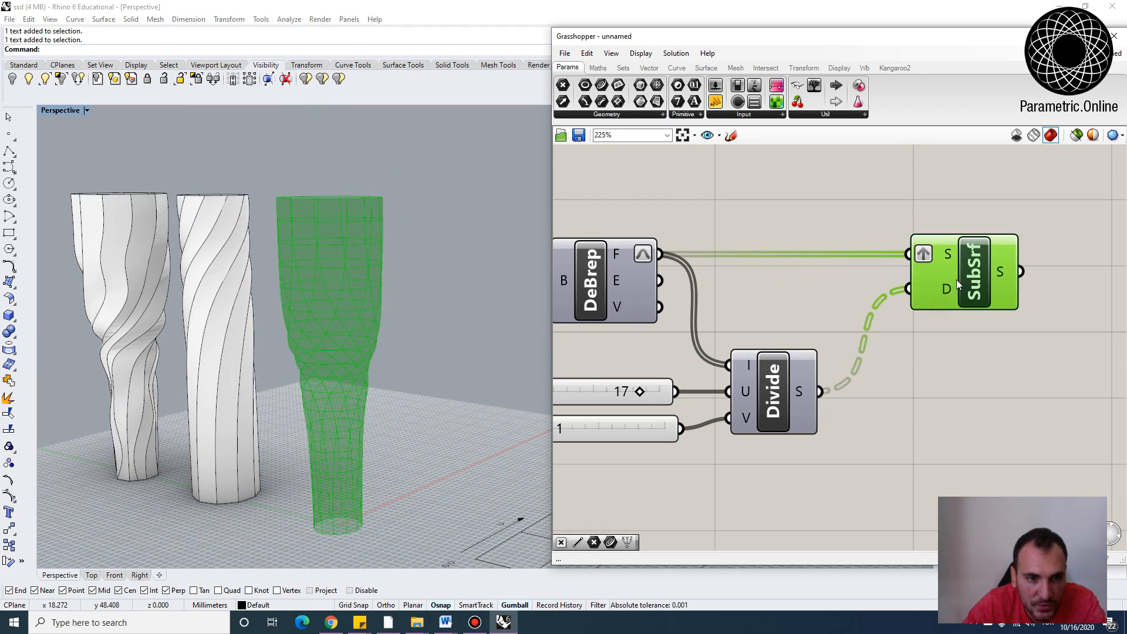
{"action": "left_click", "coordinate": [953, 329]}
{"action": "right_click_drag", "start_coordinate": [405, 376], "coordinate": [433, 468]}
{"action": "scroll", "coordinate": [432, 469], "scroll_direction": "up", "scroll_amount": 3}
{"action": "right_click_drag", "start_coordinate": [686, 354], "coordinate": [717, 353]}
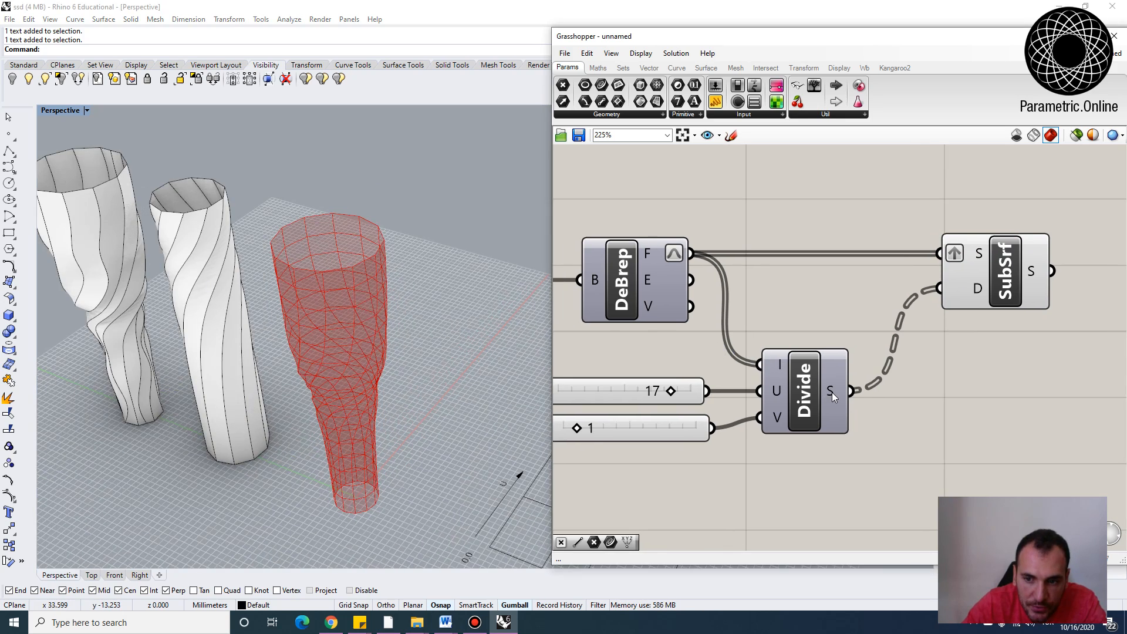
Add a Panel and connect the Divide component's S output to it
{"action": "right_click_drag", "start_coordinate": [833, 392], "coordinate": [833, 362]}
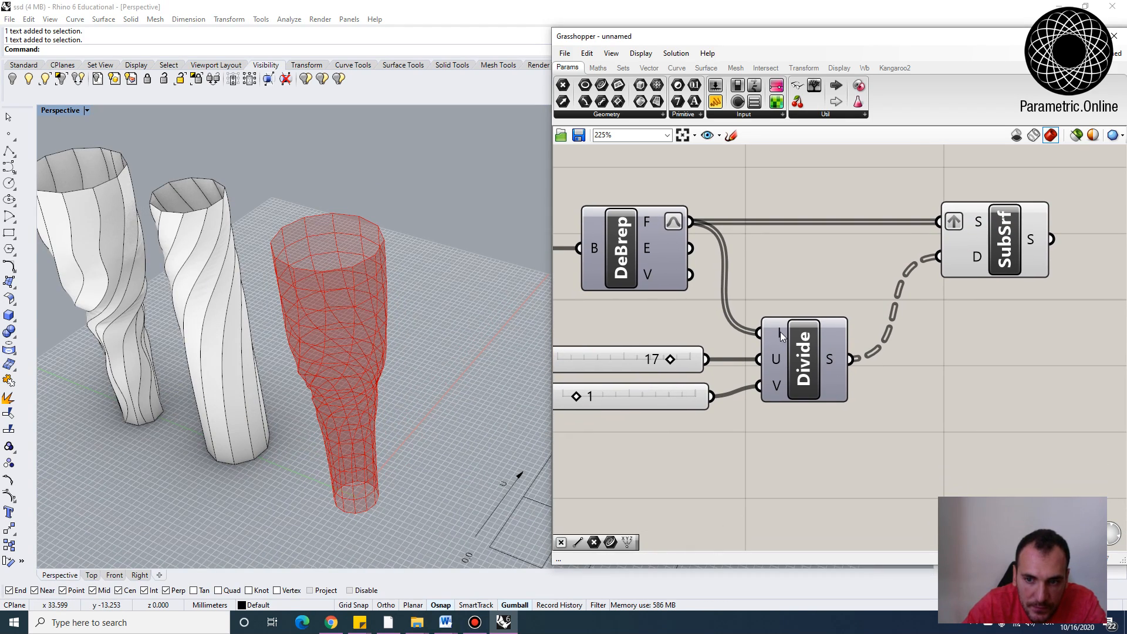
{"action": "right_click_drag", "start_coordinate": [956, 423], "coordinate": [856, 378]}
{"action": "double_click", "coordinate": [852, 375]}
{"action": "type", "text": "p"}
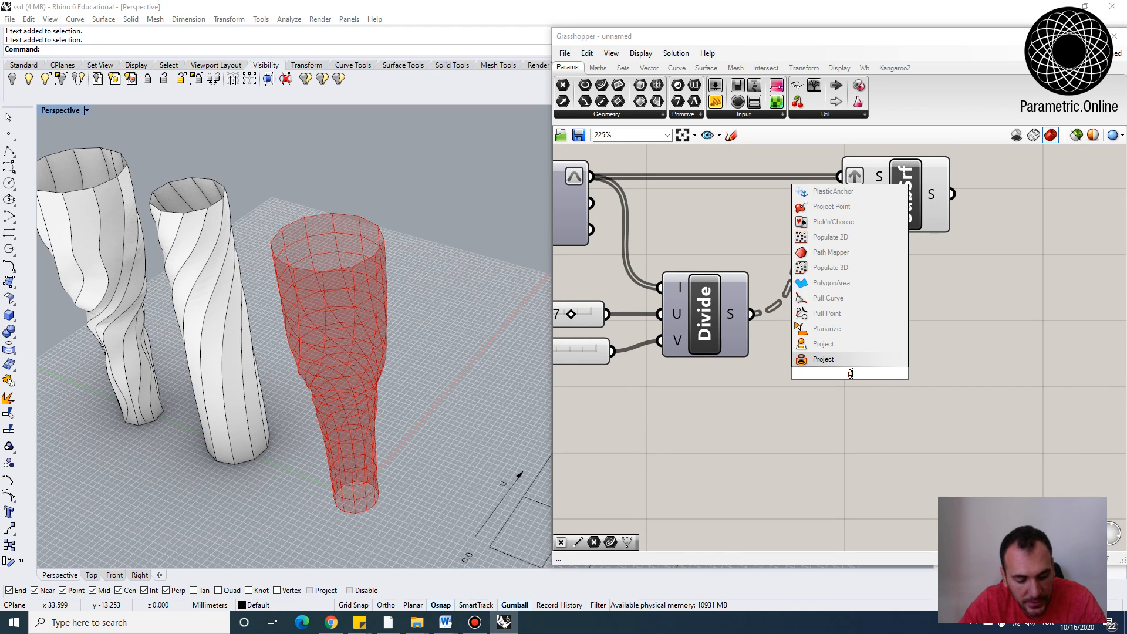
{"action": "type", "text": "anel"}
{"action": "key", "text": "Return"}
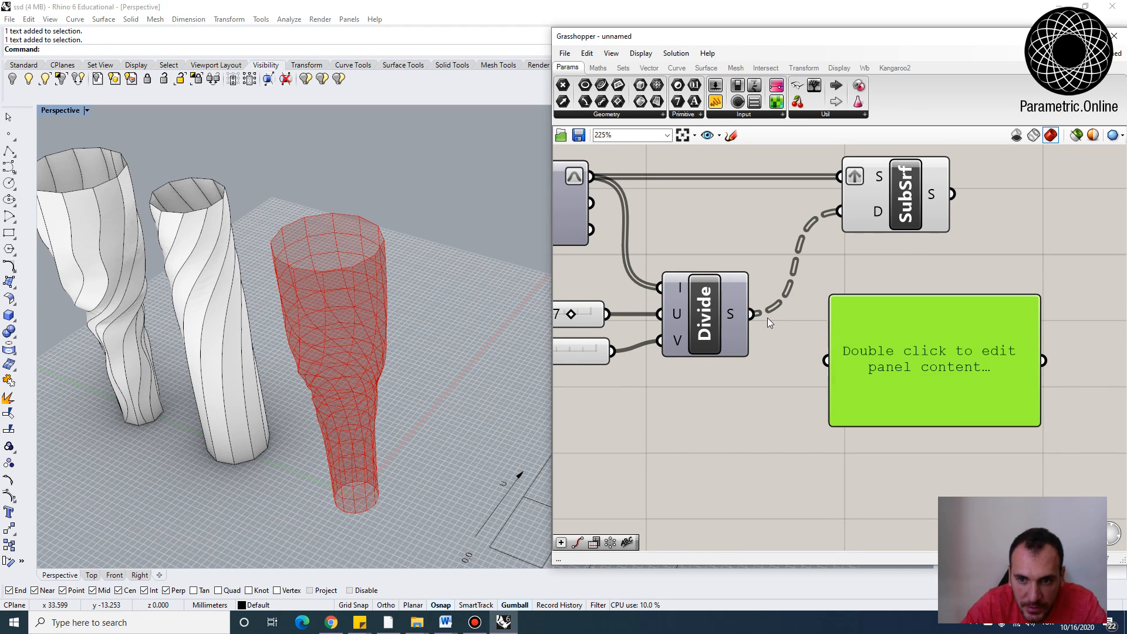
{"action": "left_click_drag", "start_coordinate": [763, 317], "coordinate": [832, 362]}
Reposition and enlarge the panel to display the list of divided domains
{"action": "right_click_drag", "start_coordinate": [899, 417], "coordinate": [865, 337]}
{"action": "left_click", "coordinate": [866, 349]}
{"action": "right_click_drag", "start_coordinate": [1021, 379], "coordinate": [820, 329]}
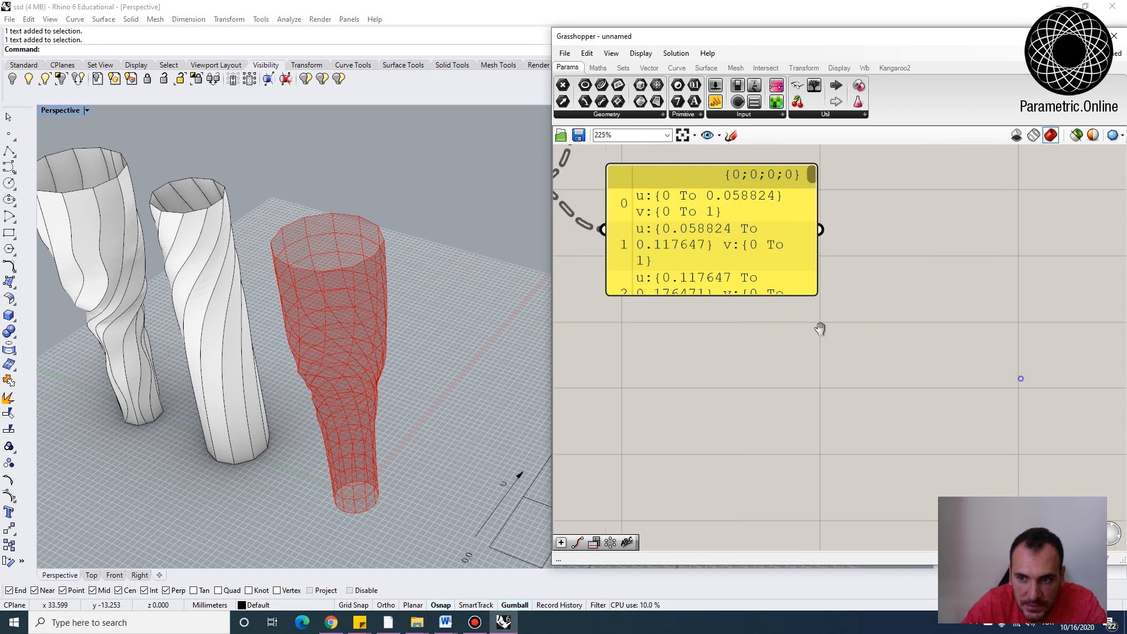
{"action": "scroll", "coordinate": [820, 329], "scroll_direction": "down", "scroll_amount": 3}
{"action": "left_click_drag", "start_coordinate": [816, 312], "coordinate": [980, 493]}
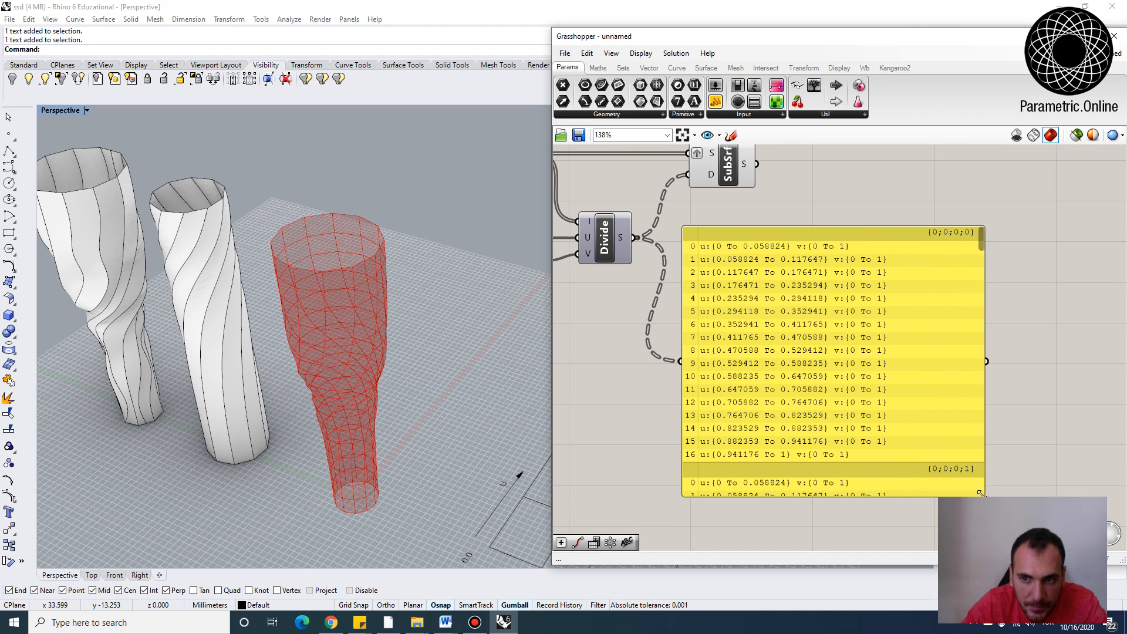
Orbit and zoom the views to compare the domain list with the UV rectangle diagram
{"action": "right_click_drag", "start_coordinate": [738, 255], "coordinate": [753, 257]}
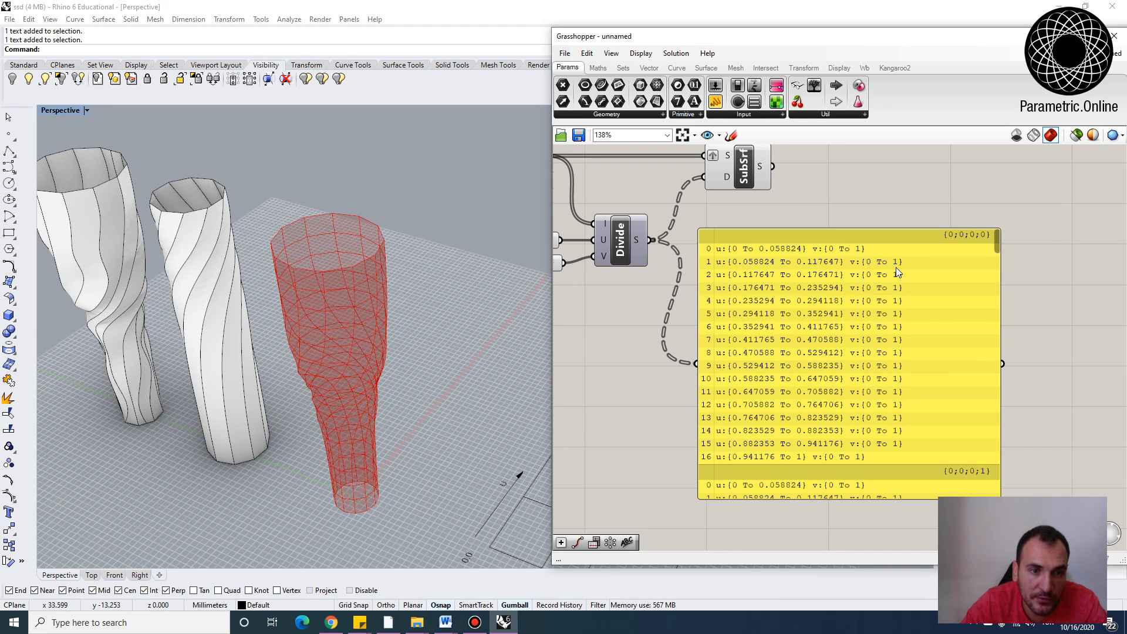
{"action": "right_click_drag", "start_coordinate": [308, 341], "coordinate": [346, 416]}
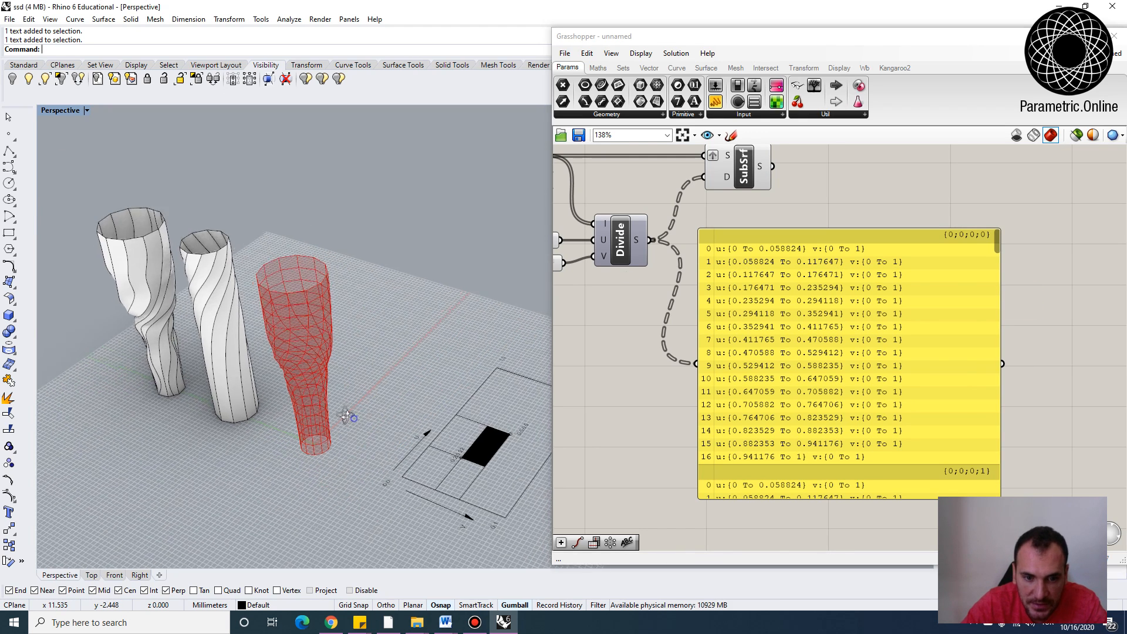
{"action": "scroll", "coordinate": [594, 468], "scroll_direction": "up", "scroll_amount": 3}
{"action": "scroll", "coordinate": [496, 445], "scroll_direction": "up", "scroll_amount": 4}
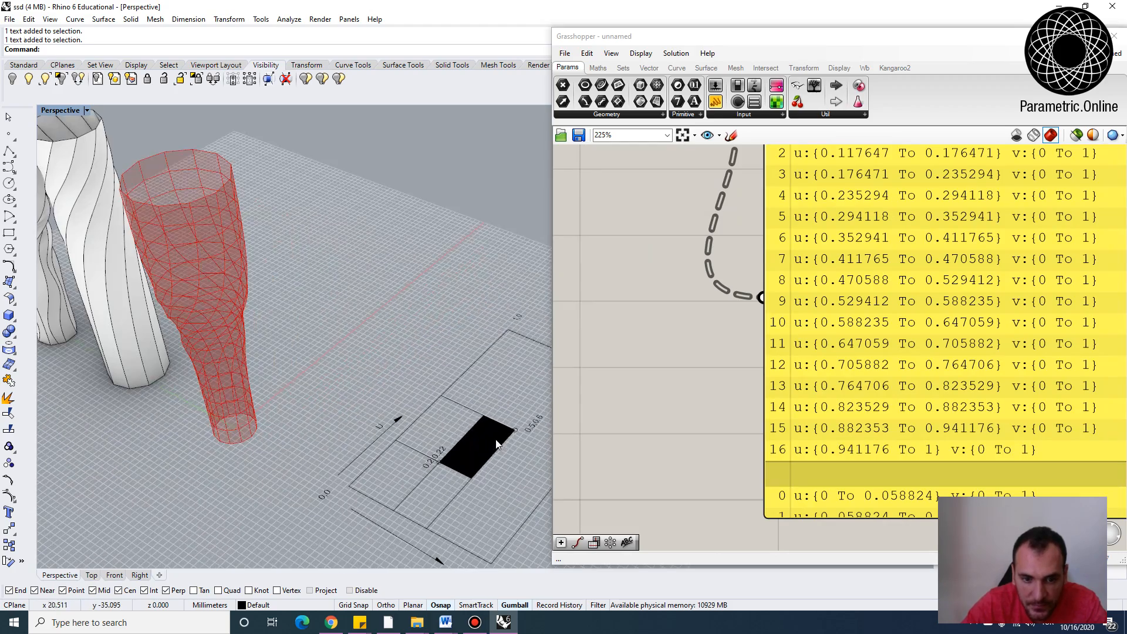
{"action": "left_click", "coordinate": [496, 444]}
{"action": "scroll", "coordinate": [440, 449], "scroll_direction": "down", "scroll_amount": 3}
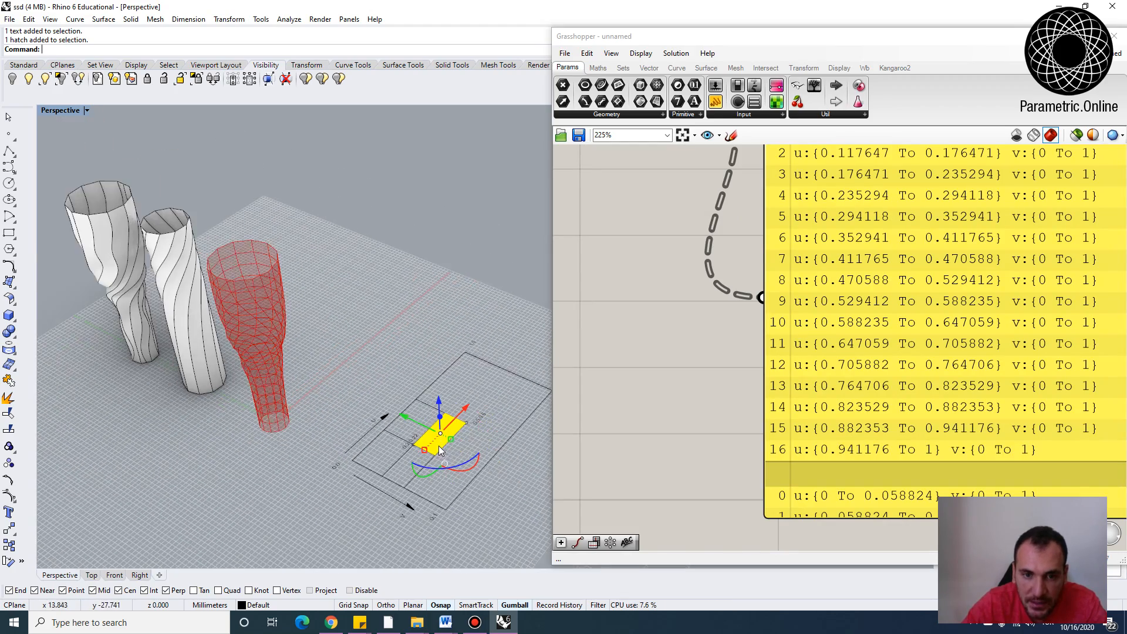
{"action": "scroll", "coordinate": [481, 435], "scroll_direction": "up", "scroll_amount": 3}
{"action": "left_click", "coordinate": [489, 418]}
{"action": "scroll", "coordinate": [491, 411], "scroll_direction": "down", "scroll_amount": 3}
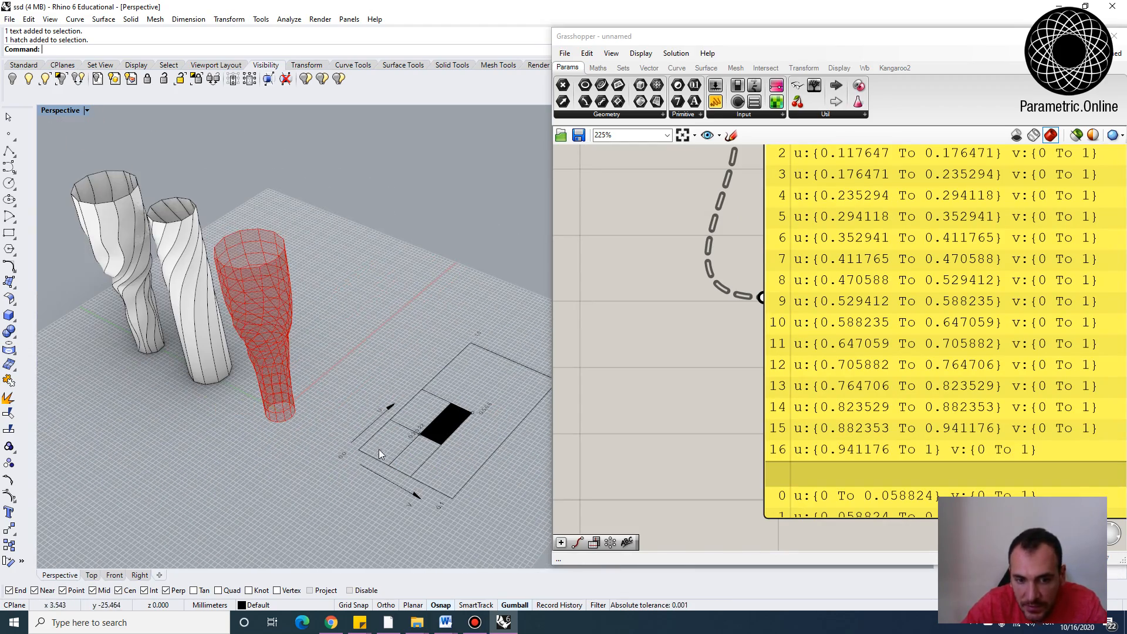
{"action": "scroll", "coordinate": [634, 318], "scroll_direction": "down", "scroll_amount": 3}
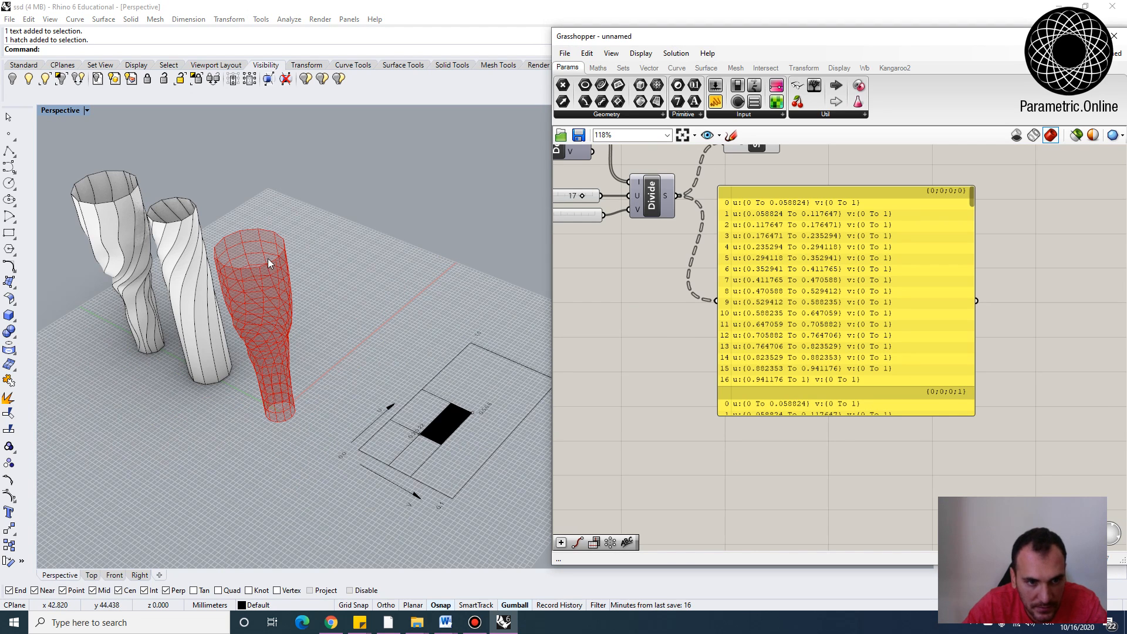
{"action": "scroll", "coordinate": [680, 296], "scroll_direction": "down", "scroll_amount": 2}
{"action": "scroll", "coordinate": [641, 264], "scroll_direction": "up", "scroll_amount": 2}
{"action": "right_click_drag", "start_coordinate": [641, 264], "coordinate": [724, 337]}
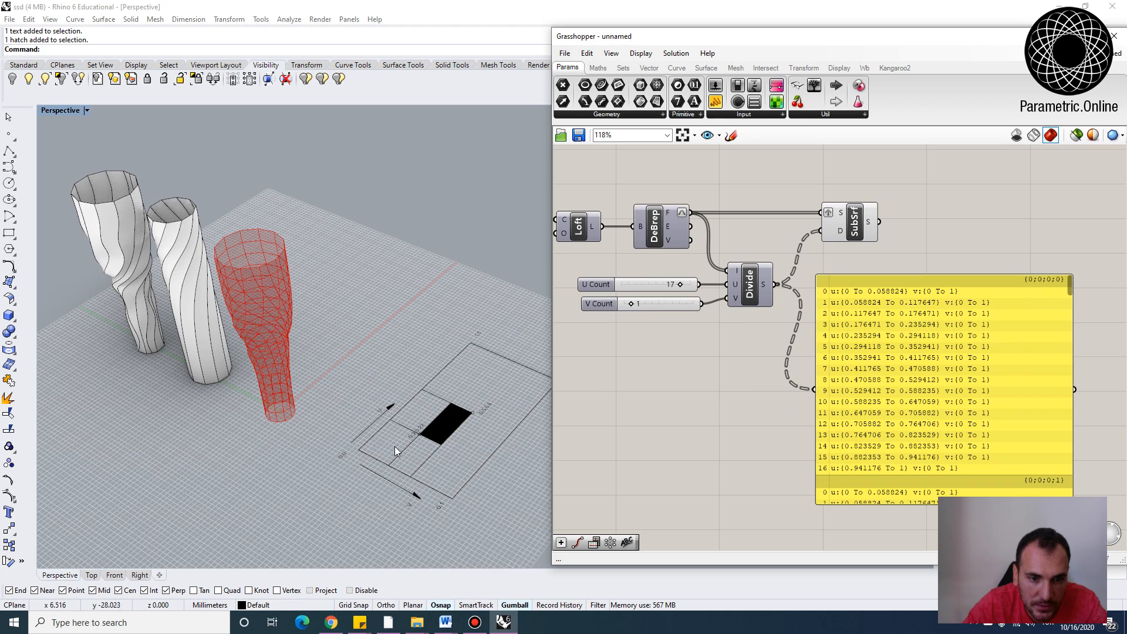
{"action": "scroll", "coordinate": [394, 446], "scroll_direction": "down", "scroll_amount": 4}
{"action": "scroll", "coordinate": [474, 435], "scroll_direction": "up", "scroll_amount": 4}
{"action": "left_click", "coordinate": [8, 151]}
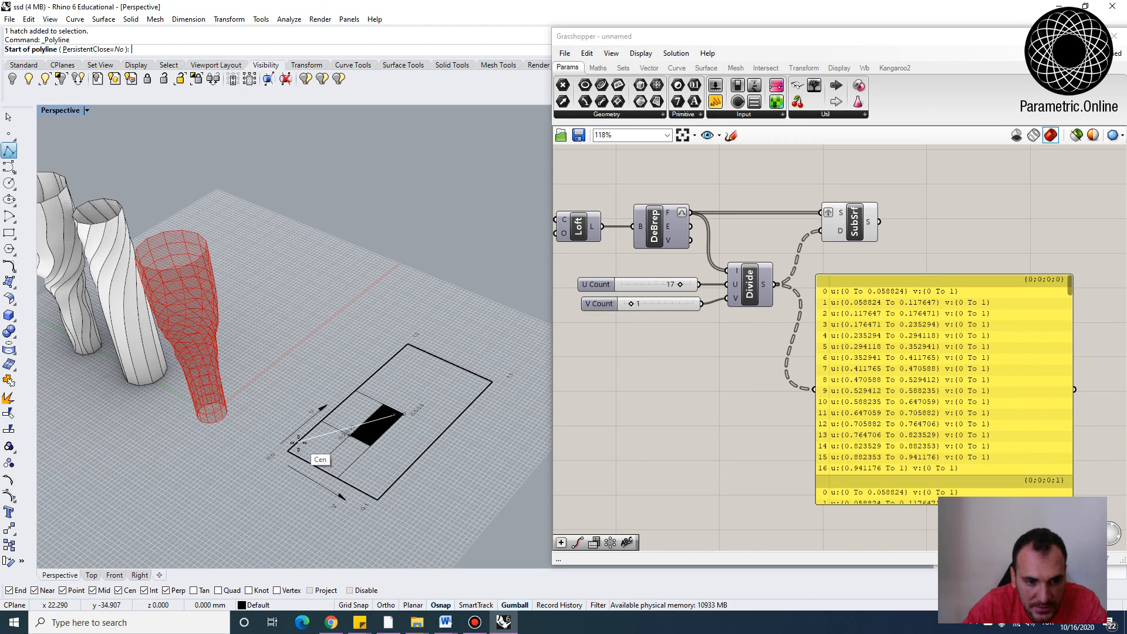
{"action": "scroll", "coordinate": [336, 427], "scroll_direction": "up", "scroll_amount": 3}
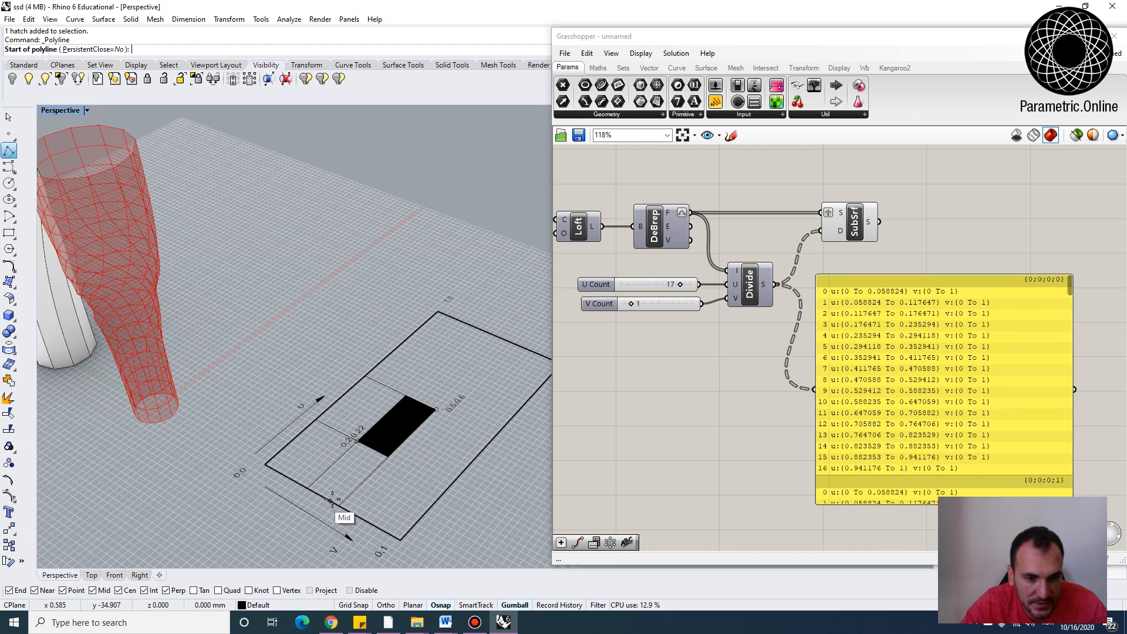
{"action": "key", "text": "Escape"}
Explode the UV diagram rectangle into its separate edge segments
{"action": "left_click", "coordinate": [348, 515]}
{"action": "type", "text": "explode"}
{"action": "key", "text": "Return"}
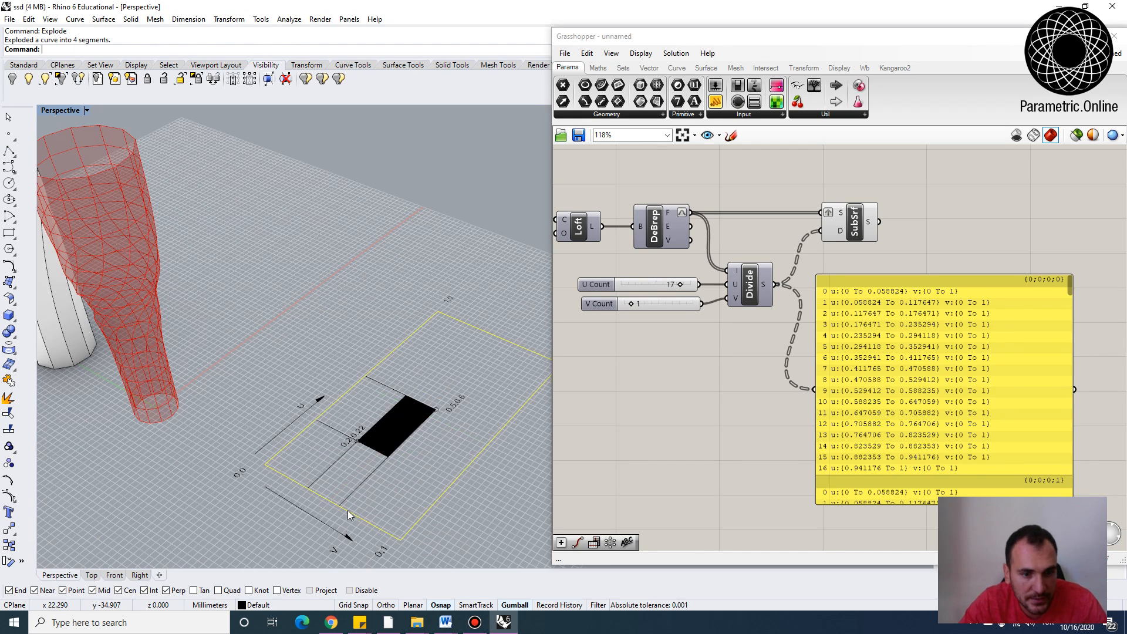
{"action": "type", "text": "and: Array"}
{"action": "key", "text": "Return"}
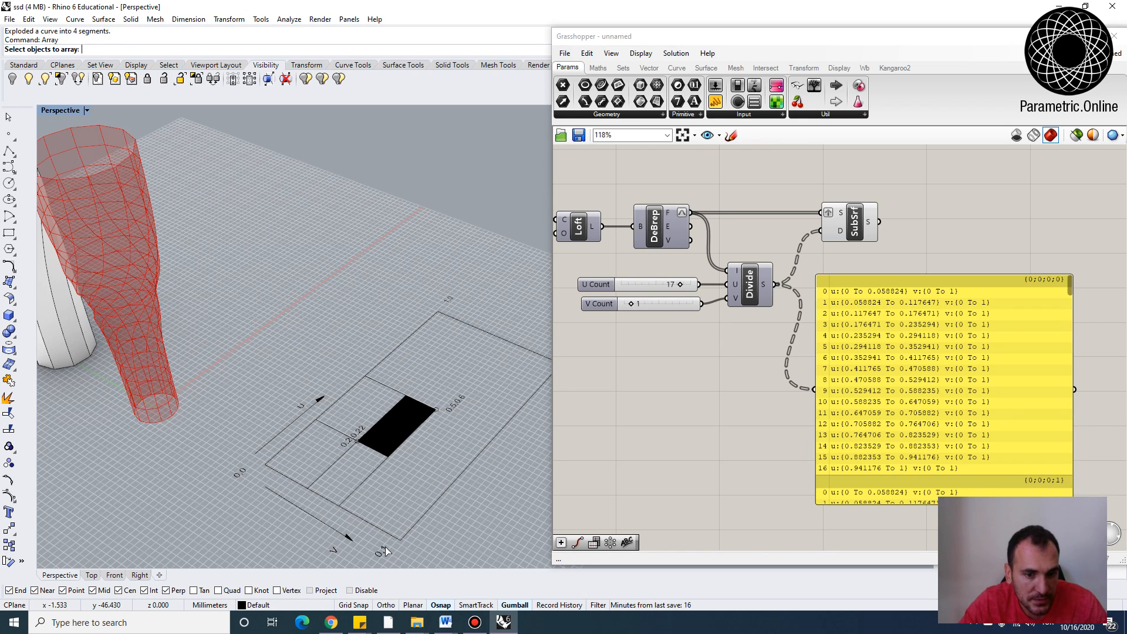
{"action": "left_click", "coordinate": [386, 534]}
{"action": "right_click", "coordinate": [410, 486]}
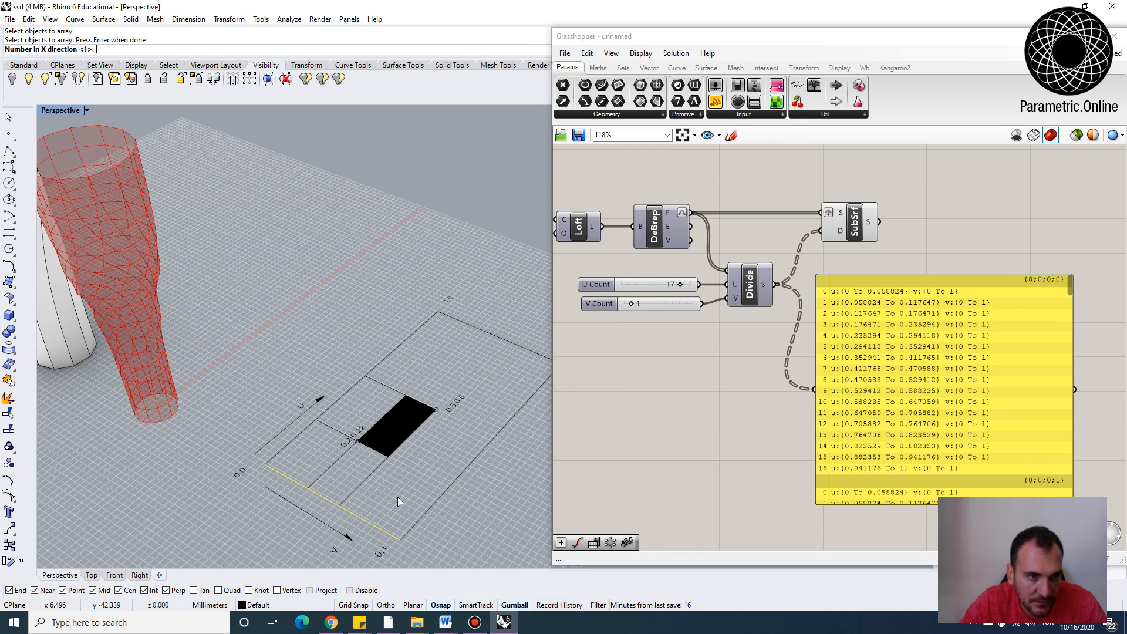
{"action": "key", "text": "Return"}
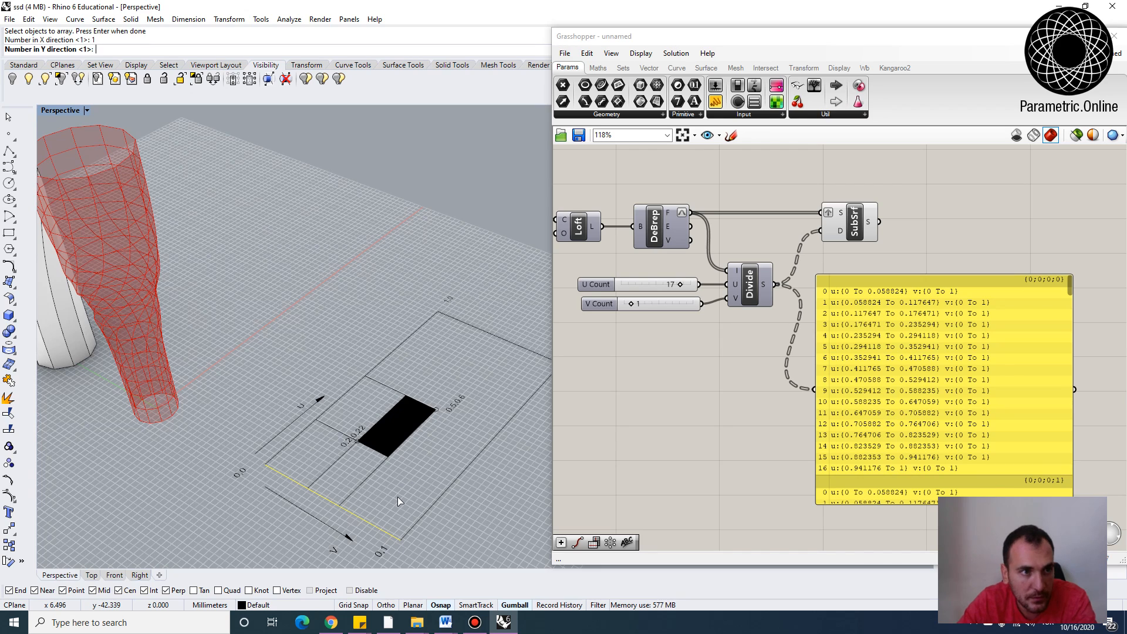
{"action": "type", "text": "20"}
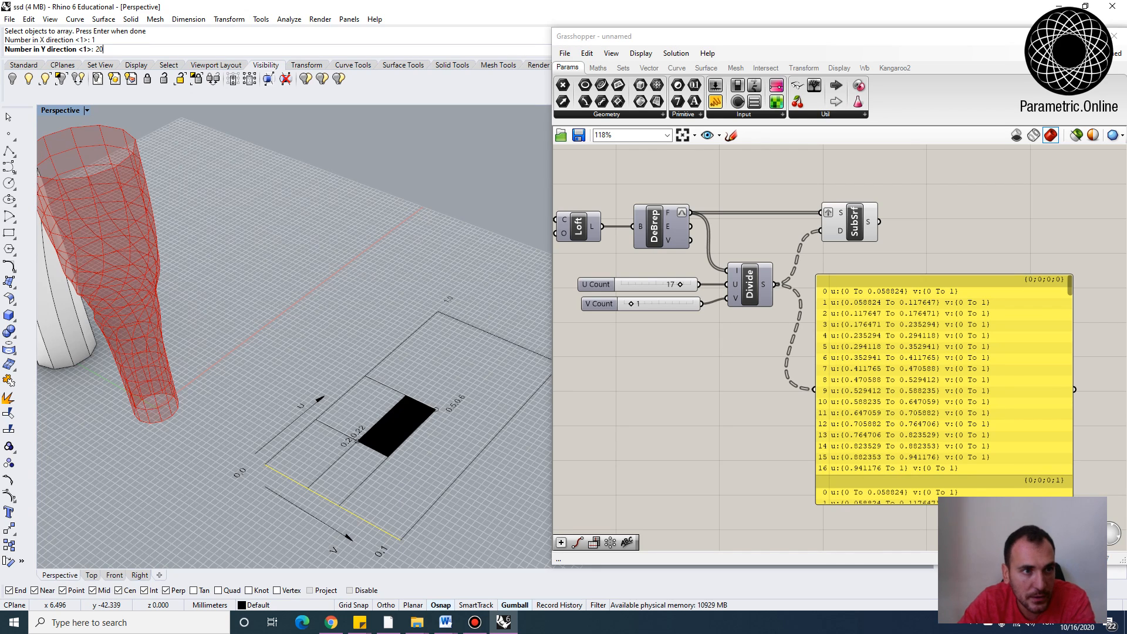
{"action": "key", "text": "Return"}
{"action": "type", "text": "0"}
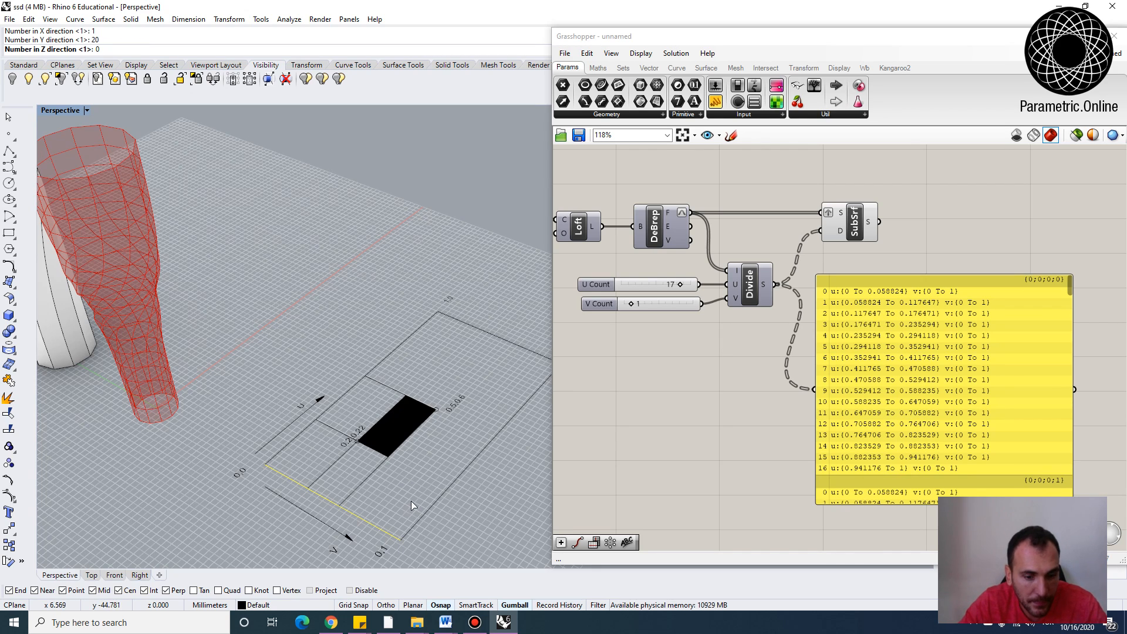
{"action": "key", "text": "Return"}
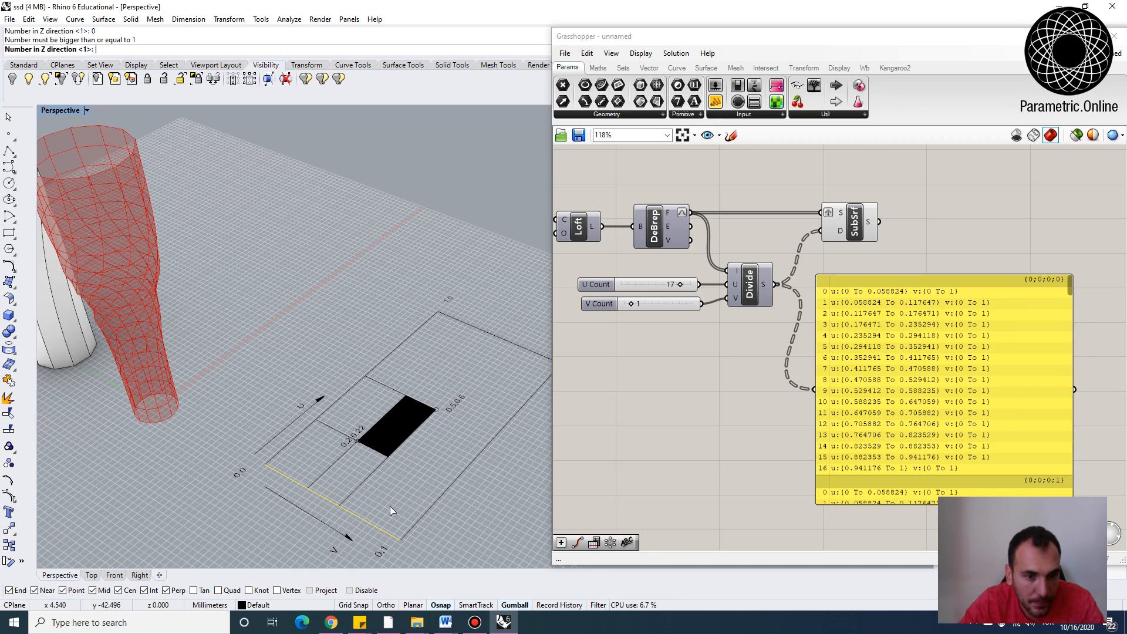
{"action": "key", "text": "Return"}
{"action": "scroll", "coordinate": [393, 493], "scroll_direction": "down", "scroll_amount": 4}
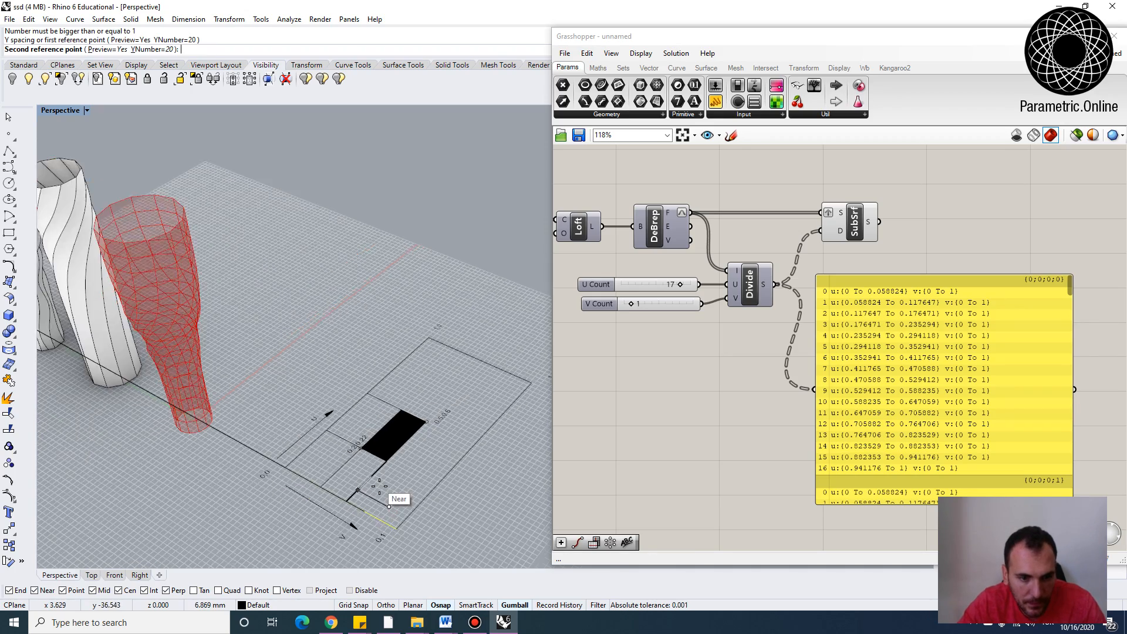
{"action": "key", "text": "Escape"}
{"action": "right_click_drag", "start_coordinate": [390, 489], "coordinate": [222, 552]}
{"action": "right_click_drag", "start_coordinate": [351, 397], "coordinate": [184, 455]}
{"action": "key", "text": "Return"}
{"action": "key", "text": "Return"}
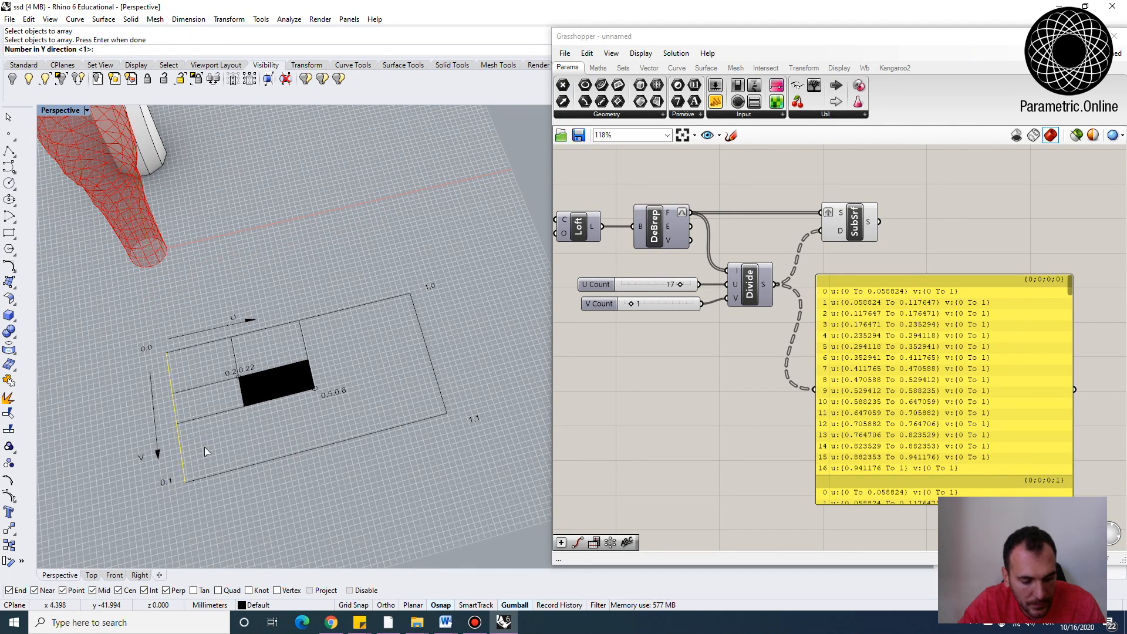
{"action": "type", "text": "17"}
{"action": "key", "text": "Return"}
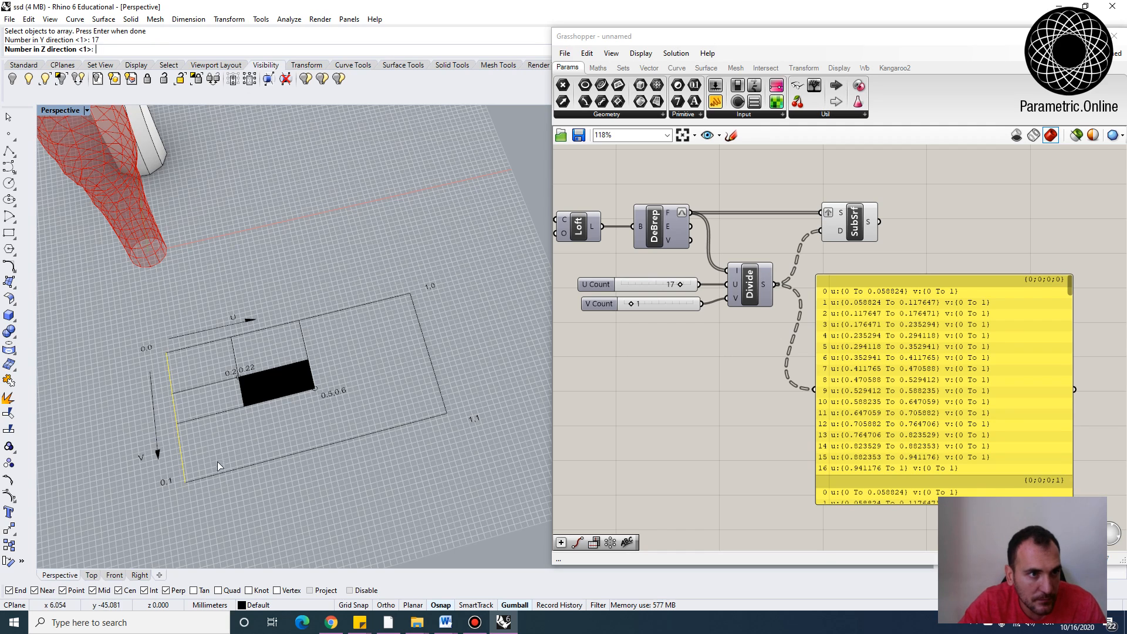
{"action": "left_click", "coordinate": [187, 481]}
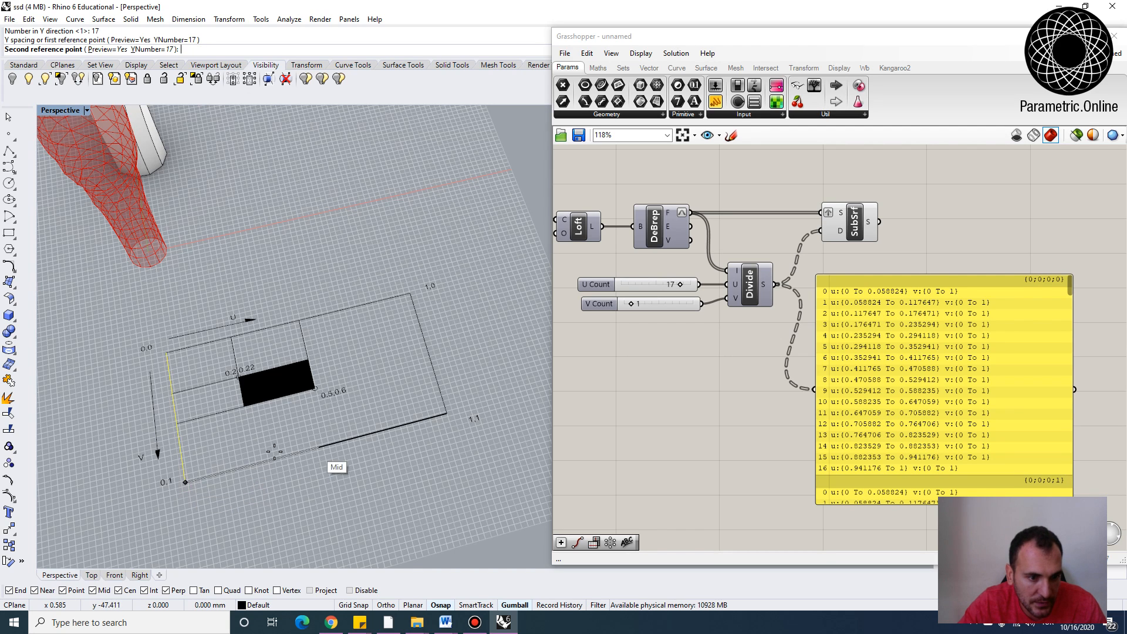
{"action": "key", "text": "Escape"}
Array the rectangle's left edge into 17 copies along the U direction across the diagram
{"action": "right_click_drag", "start_coordinate": [301, 438], "coordinate": [211, 358]}
{"action": "left_click", "coordinate": [212, 359]}
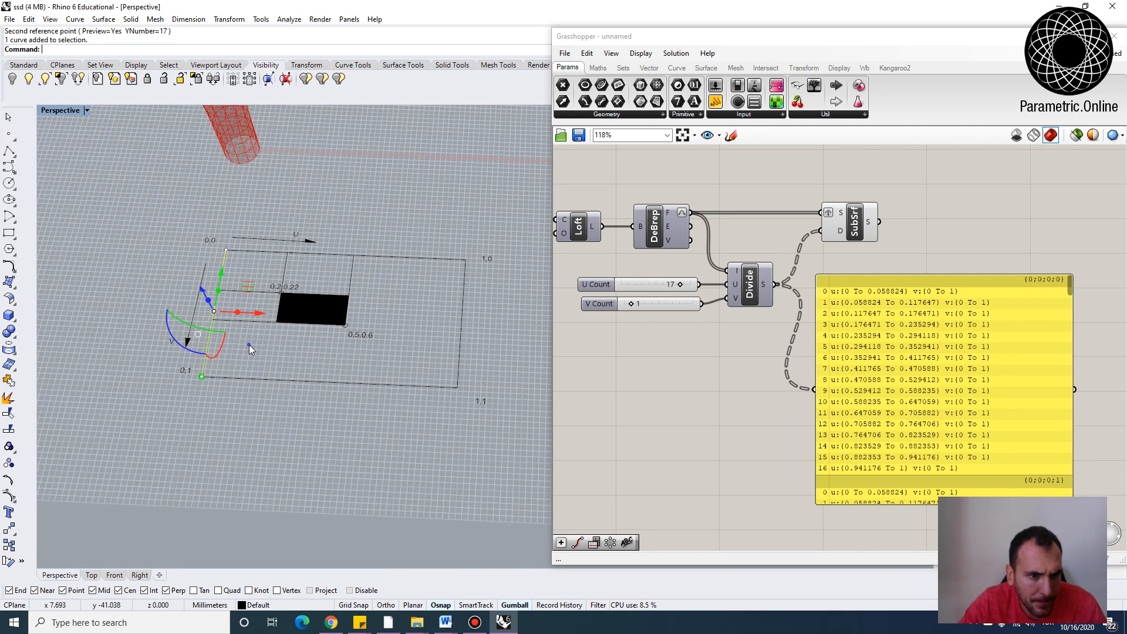
{"action": "key", "text": "Return"}
{"action": "key", "text": "Return"}
{"action": "key", "text": "Return"}
{"action": "key", "text": "Return"}
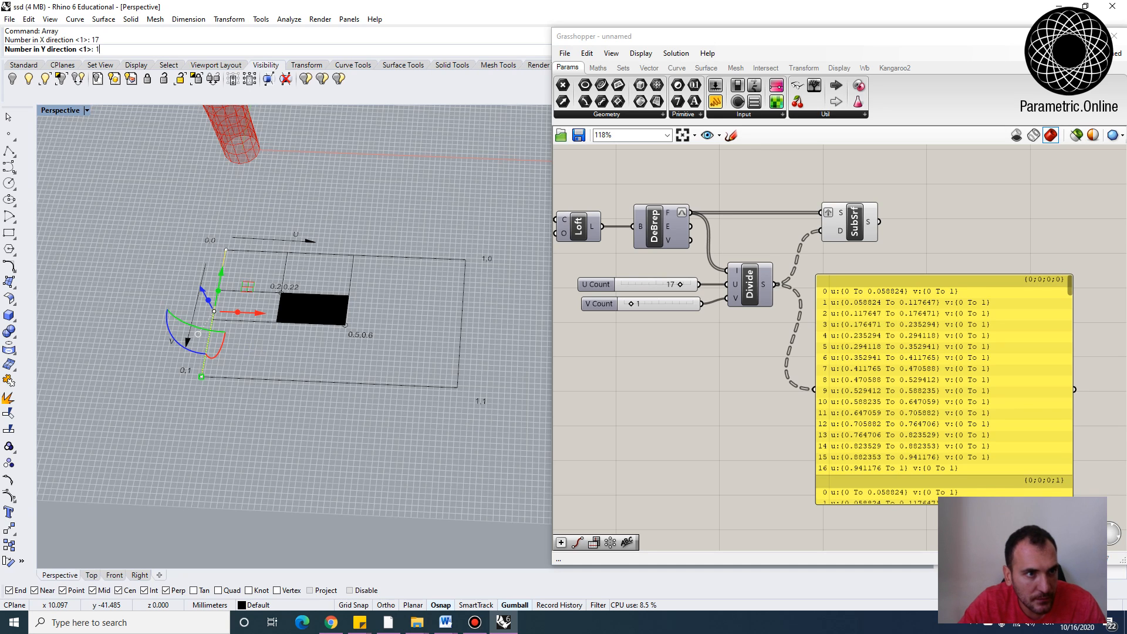
{"action": "left_click", "coordinate": [201, 376]}
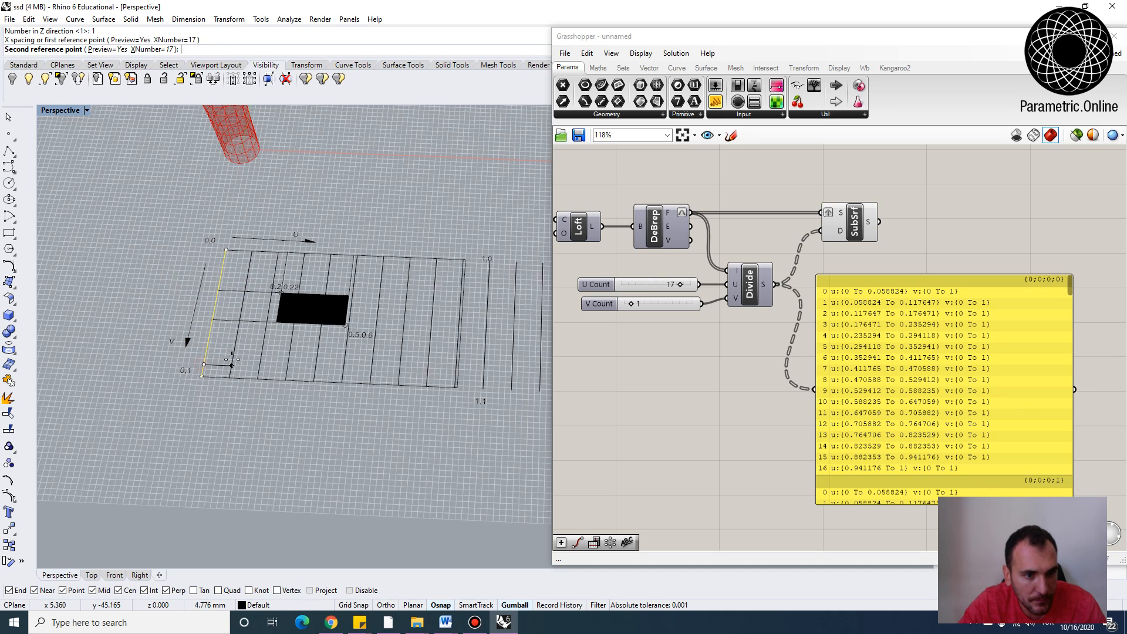
{"action": "left_click", "coordinate": [220, 356]}
{"action": "key", "text": "Return"}
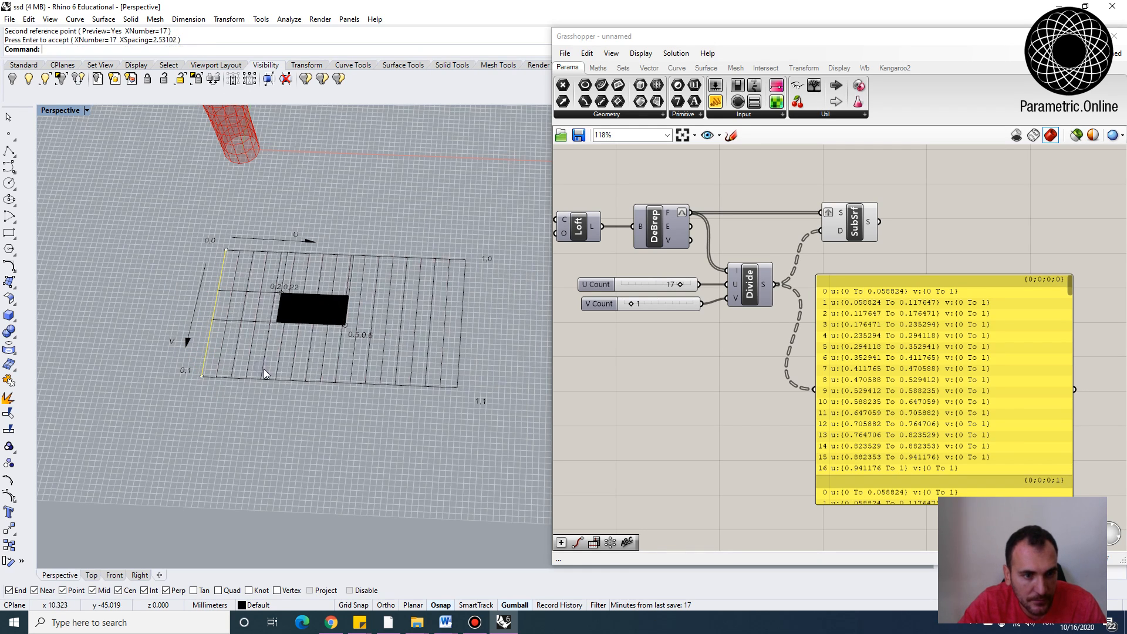
Delete the panel listing the divided domains from the Grasshopper canvas
{"action": "right_click_drag", "start_coordinate": [426, 283], "coordinate": [446, 279]}
{"action": "scroll", "coordinate": [446, 280], "scroll_direction": "up", "scroll_amount": 3}
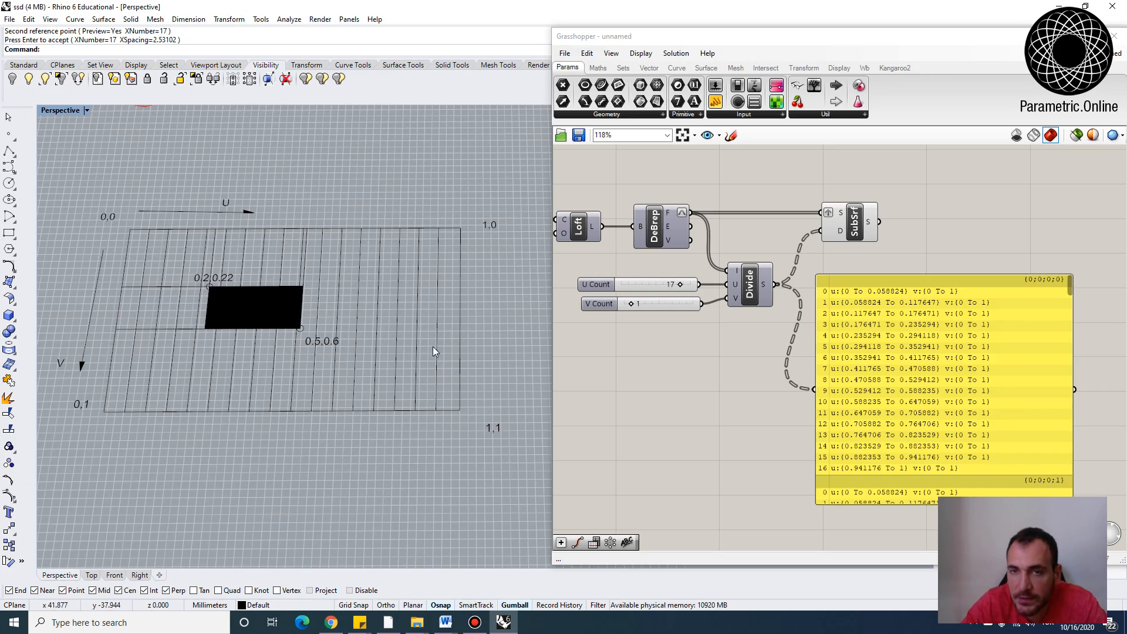
{"action": "scroll", "coordinate": [433, 346], "scroll_direction": "down", "scroll_amount": 4}
{"action": "mouse_move", "coordinate": [432, 346]}
{"action": "right_mouse_down"}
{"action": "mouse_move", "coordinate": [351, 446]}
{"action": "mouse_move", "coordinate": [373, 357]}
{"action": "mouse_move", "coordinate": [207, 350]}
{"action": "mouse_move", "coordinate": [253, 355]}
{"action": "mouse_move", "coordinate": [216, 467]}
{"action": "mouse_move", "coordinate": [206, 292]}
{"action": "right_mouse_up"}
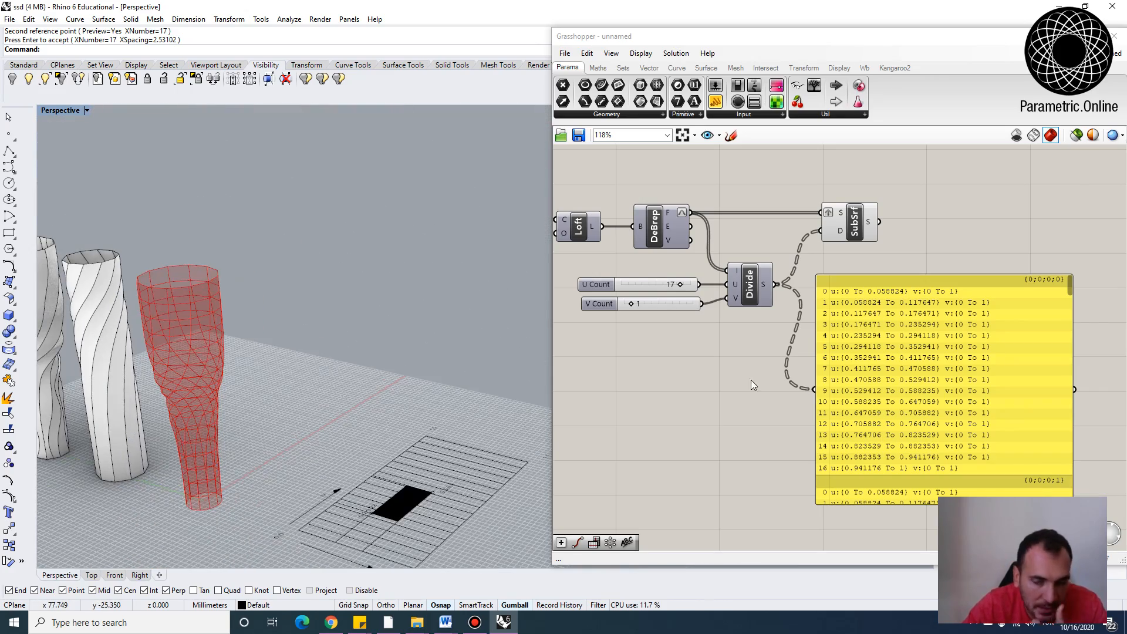
{"action": "scroll", "coordinate": [765, 353], "scroll_direction": "down", "scroll_amount": 1}
{"action": "right_click_drag", "start_coordinate": [884, 345], "coordinate": [772, 382]}
{"action": "left_click", "coordinate": [772, 382]}
{"action": "key", "text": "Delete"}
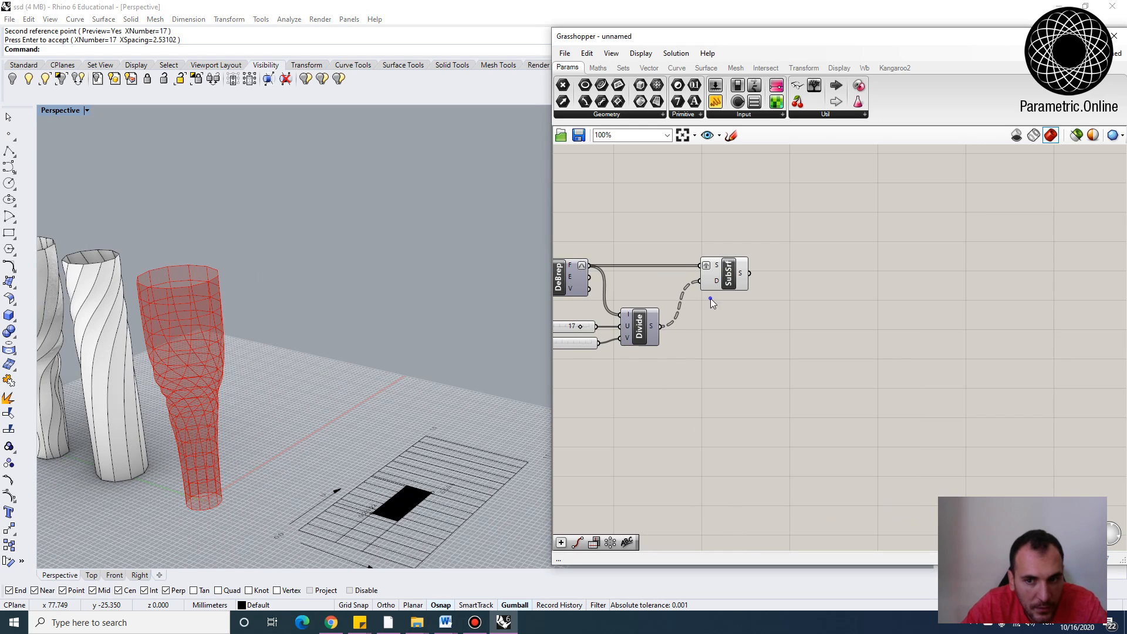
Add an Area component and connect the SubSrf surface output to its geometry input
{"action": "scroll", "coordinate": [712, 302], "scroll_direction": "up", "scroll_amount": 2}
{"action": "left_click", "coordinate": [731, 312]}
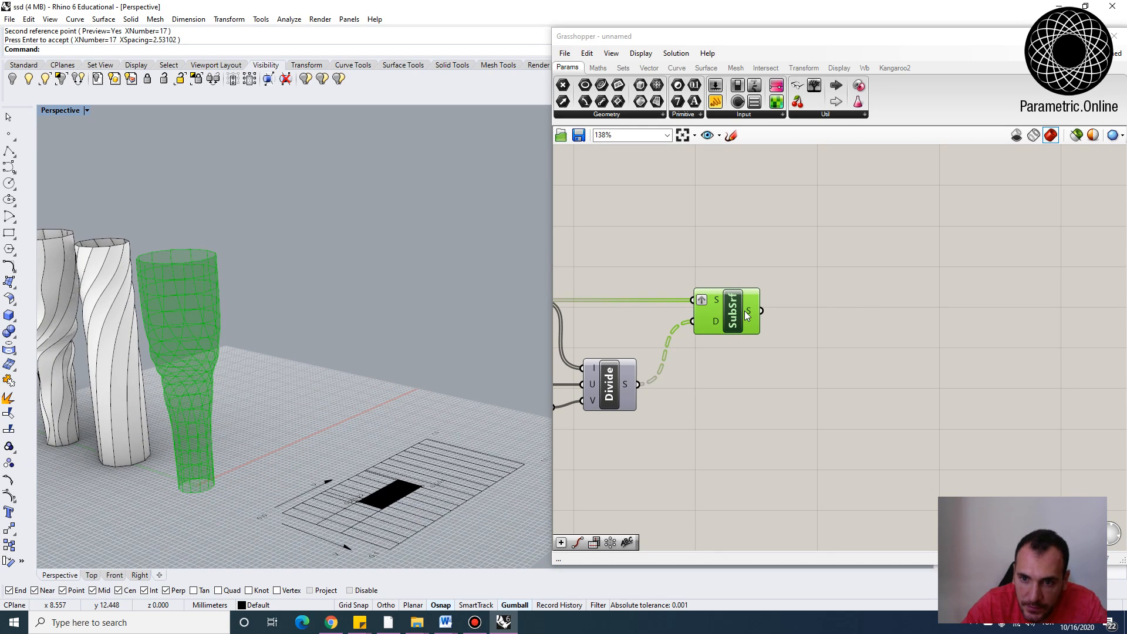
{"action": "double_click", "coordinate": [822, 333]}
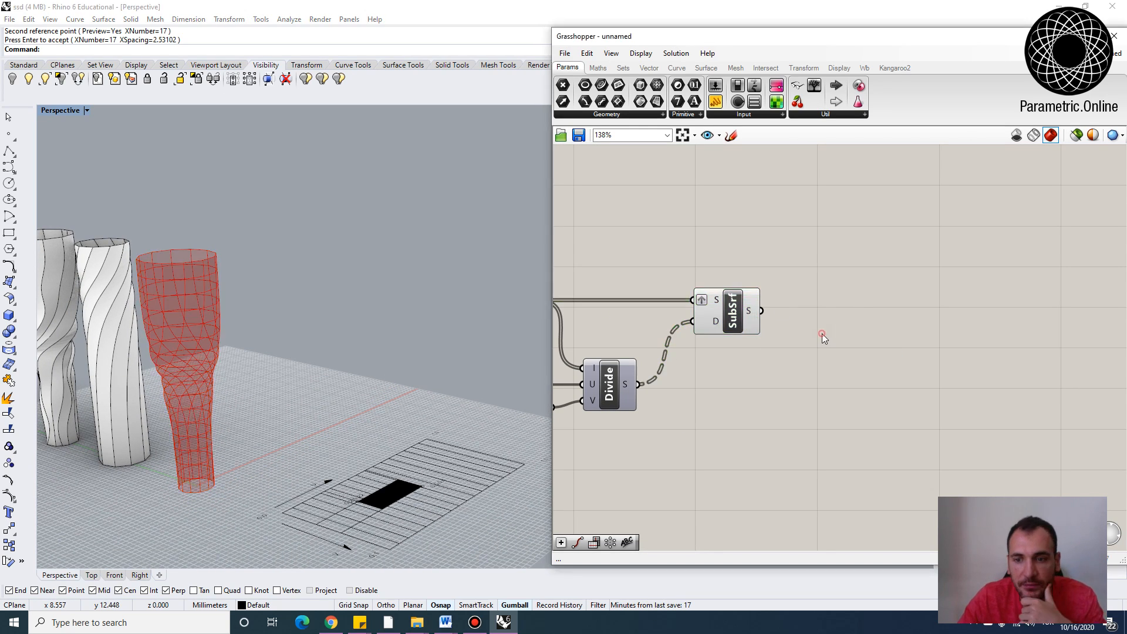
{"action": "type", "text": "ara"}
{"action": "key", "text": "BackSpace"}
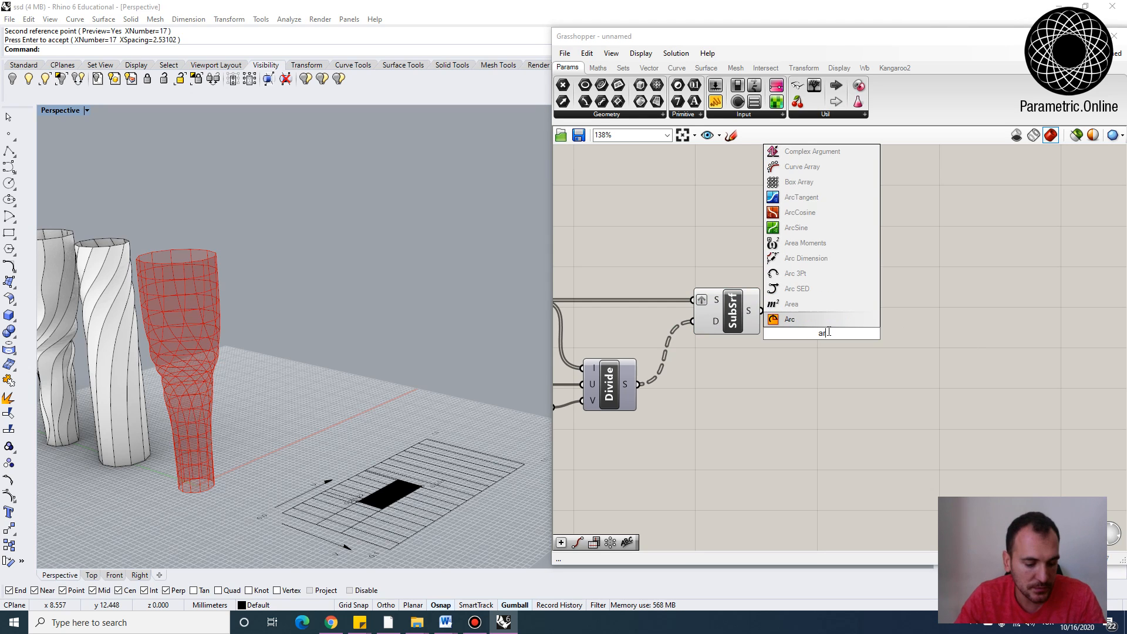
{"action": "type", "text": "ea"}
{"action": "left_click", "coordinate": [776, 319]}
{"action": "mouse_move", "coordinate": [761, 311]}
{"action": "left_mouse_down"}
{"action": "mouse_move", "coordinate": [794, 333]}
{"action": "mouse_move", "coordinate": [835, 314]}
{"action": "left_mouse_up"}
{"action": "left_click", "coordinate": [779, 337]}
Flatten the SubSrf surface output and inspect the panel areas at the Area output
{"action": "scroll", "coordinate": [752, 309], "scroll_direction": "up", "scroll_amount": 3}
{"action": "mouse_move", "coordinate": [744, 307]}
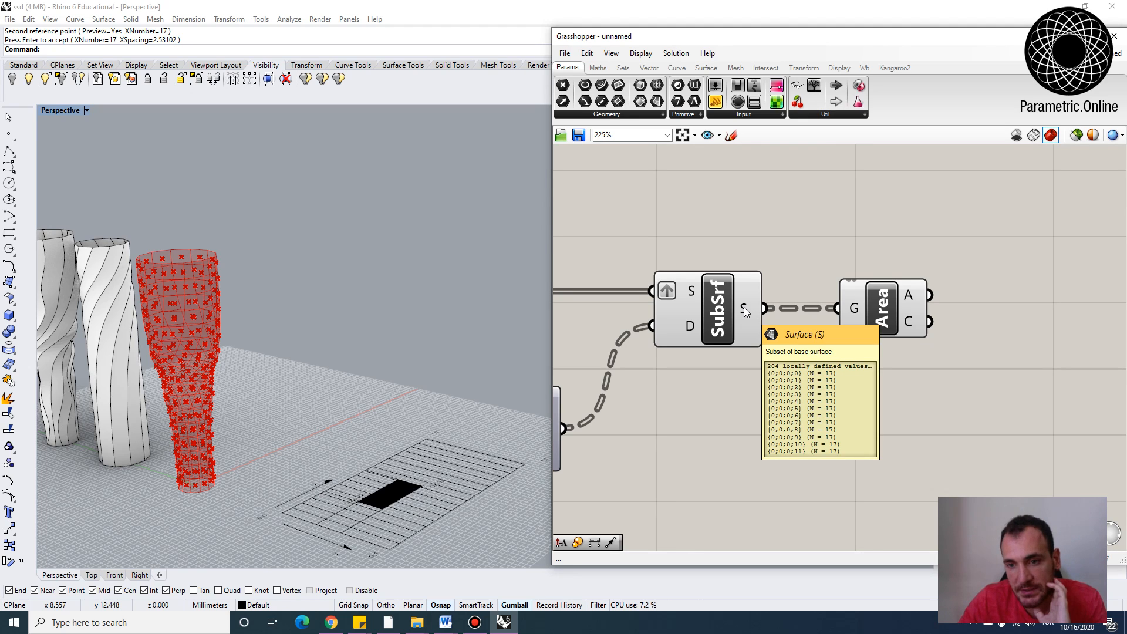
{"action": "right_click", "coordinate": [744, 307]}
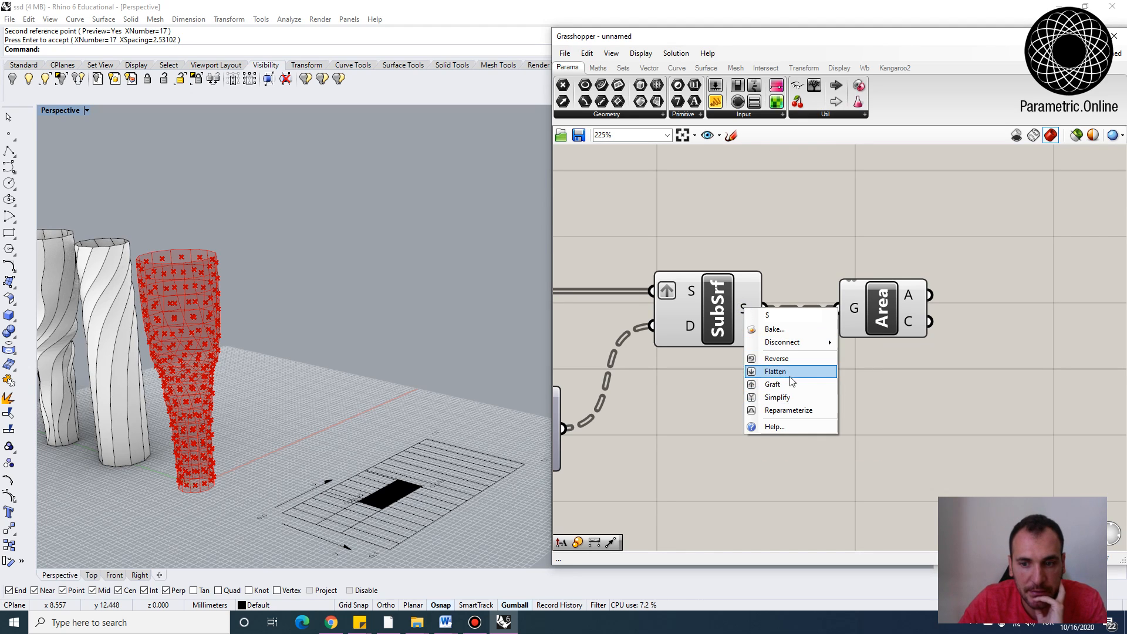
{"action": "left_click", "coordinate": [772, 375]}
{"action": "left_click", "coordinate": [911, 294]}
{"action": "mouse_move", "coordinate": [912, 294]}
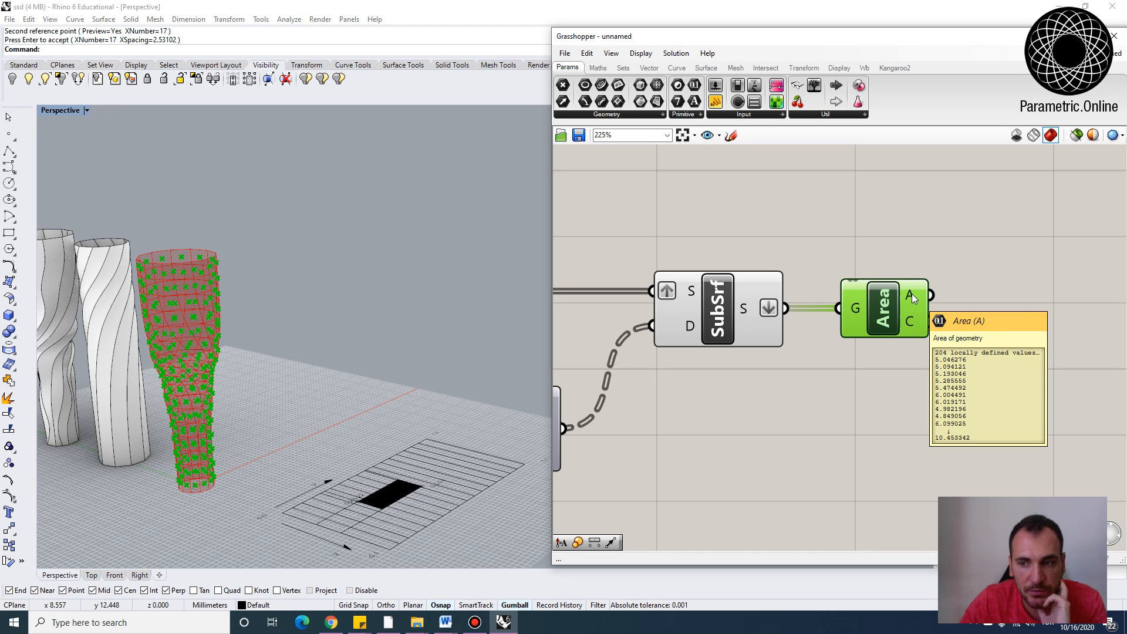
{"action": "scroll", "coordinate": [912, 294], "scroll_direction": "down", "scroll_amount": 4}
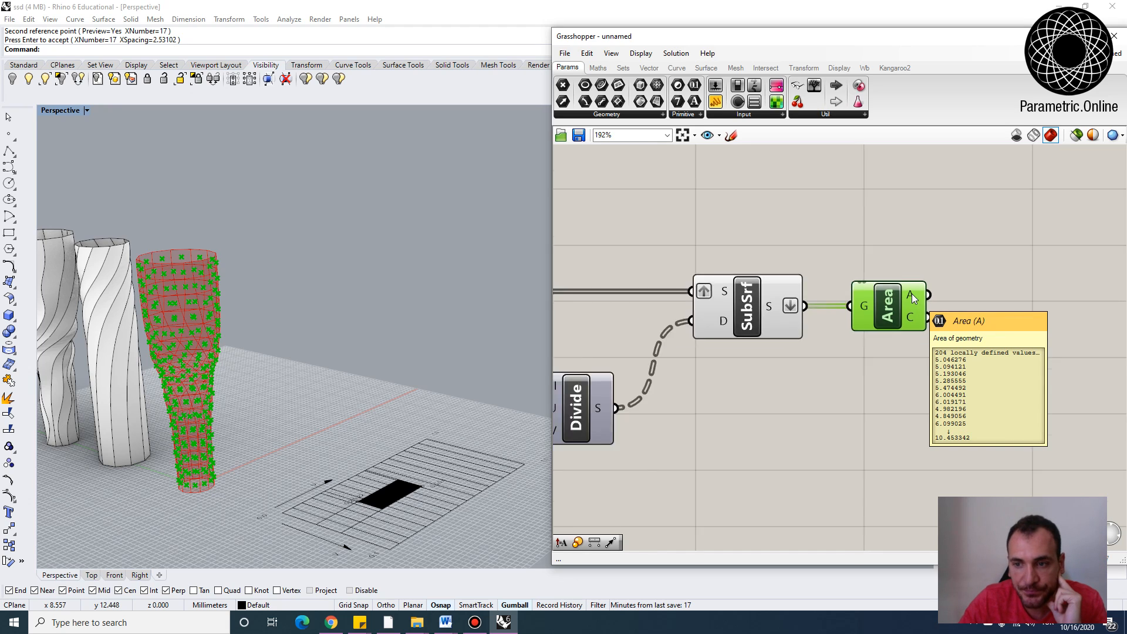
Add an Average component and connect the Area component's A output to its input
{"action": "scroll", "coordinate": [758, 293], "scroll_direction": "up", "scroll_amount": 4}
{"action": "double_click", "coordinate": [866, 304]}
{"action": "type", "text": "avdera"}
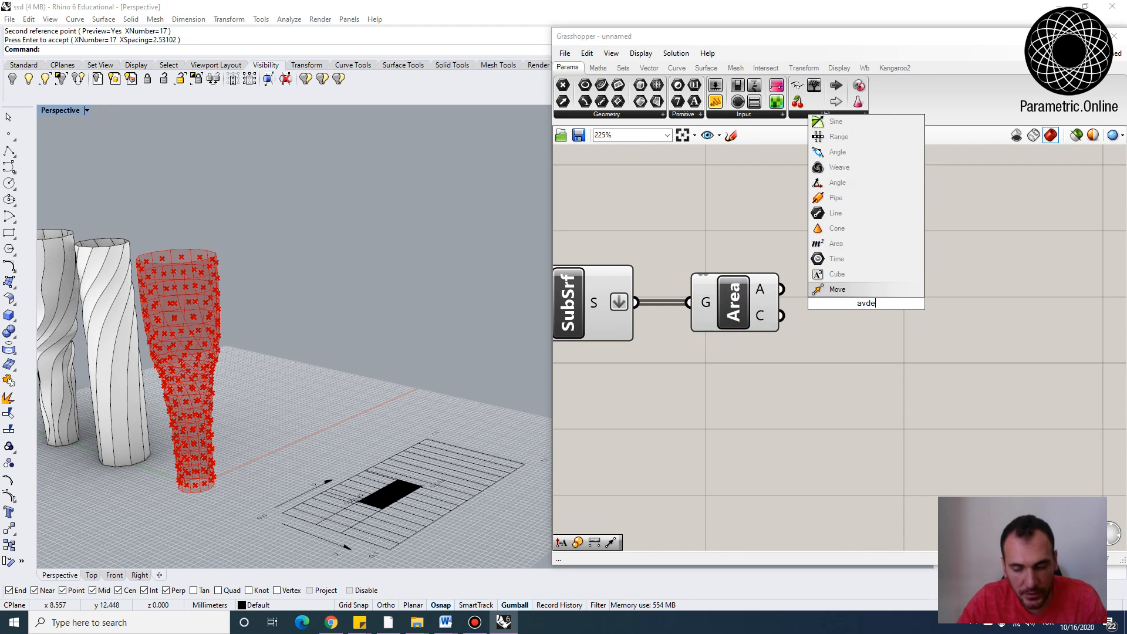
{"action": "left_click", "coordinate": [841, 275]}
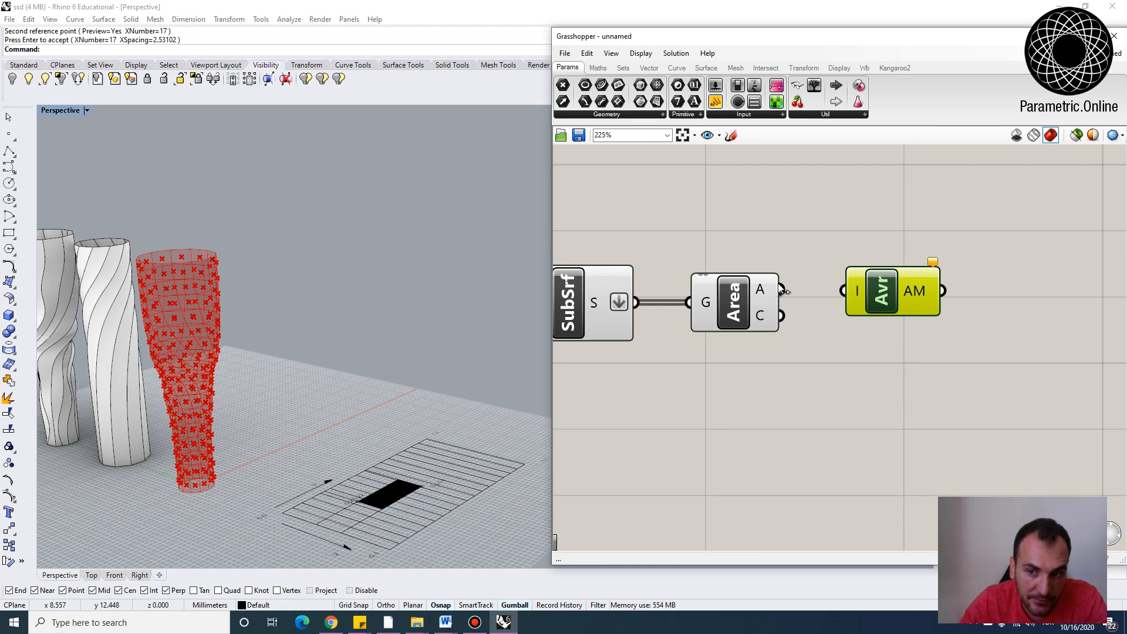
{"action": "left_click_drag", "start_coordinate": [781, 289], "coordinate": [846, 291]}
{"action": "scroll", "coordinate": [857, 288], "scroll_direction": "down", "scroll_amount": 3}
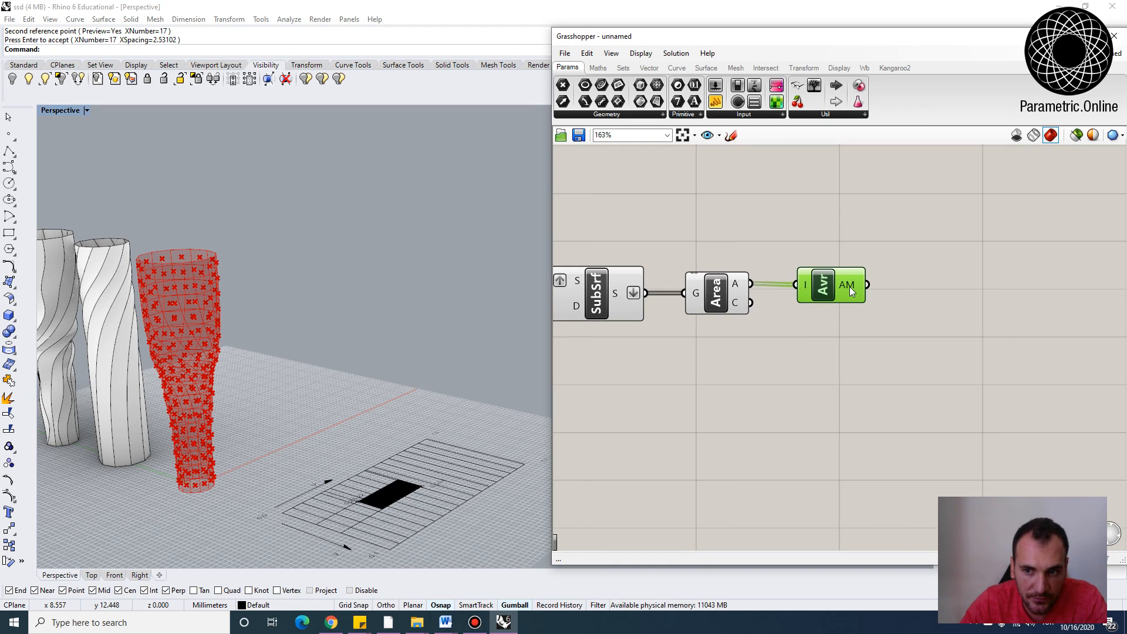
Add a Larger Than component and connect the Area A output to its A input and the Average output to its B input
{"action": "mouse_move", "coordinate": [850, 286]}
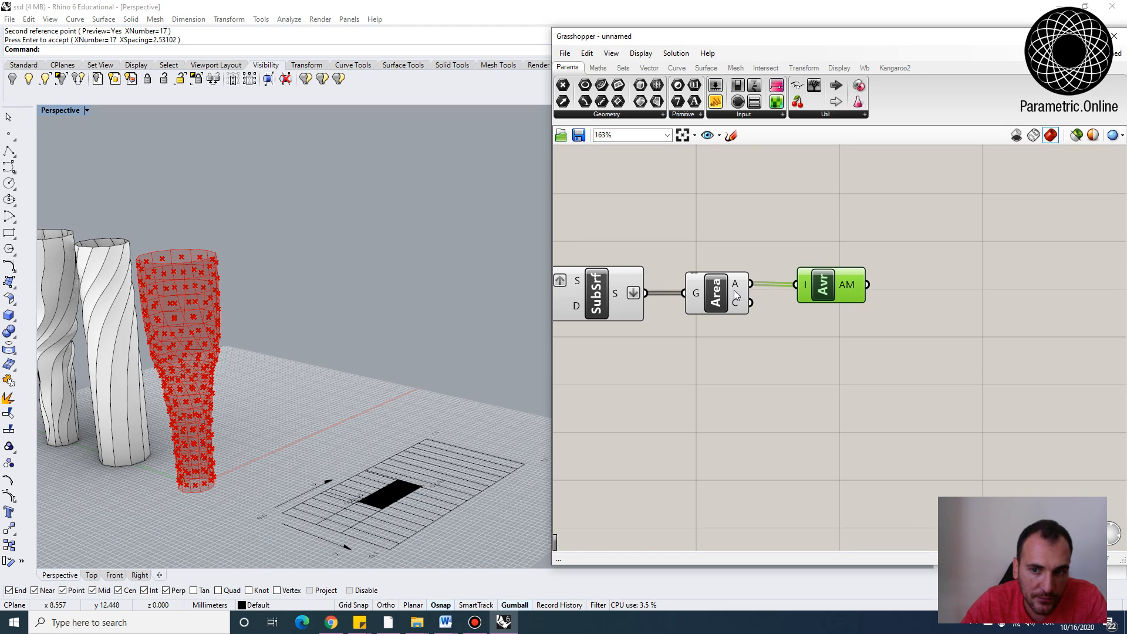
{"action": "mouse_move", "coordinate": [737, 287]}
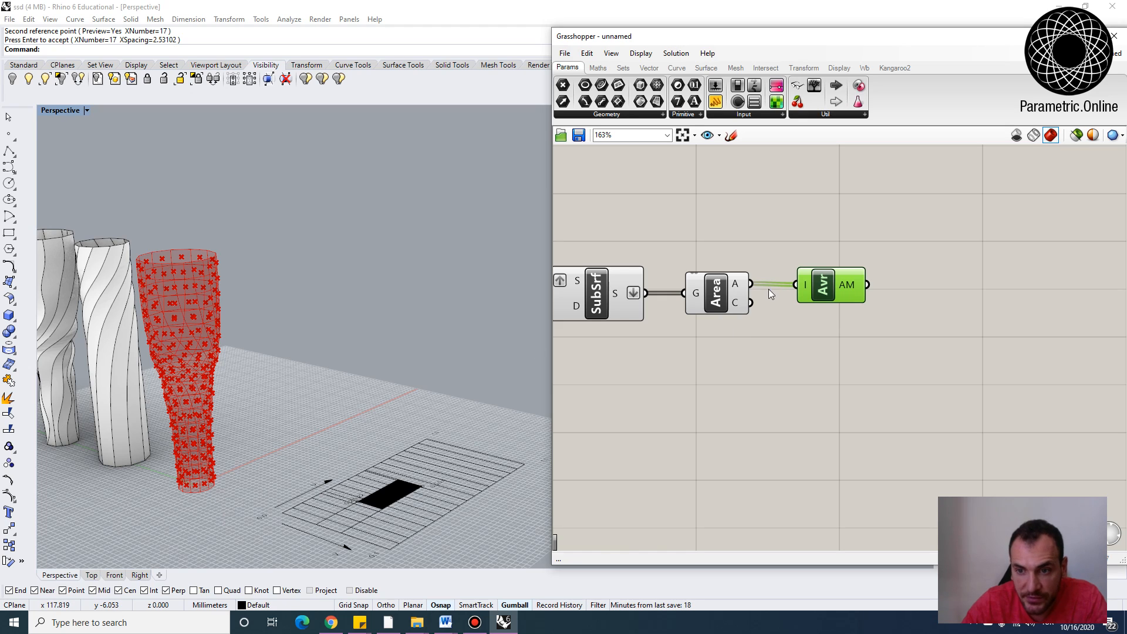
{"action": "right_click_drag", "start_coordinate": [831, 279], "coordinate": [737, 332]}
{"action": "left_click_drag", "start_coordinate": [738, 334], "coordinate": [741, 347]}
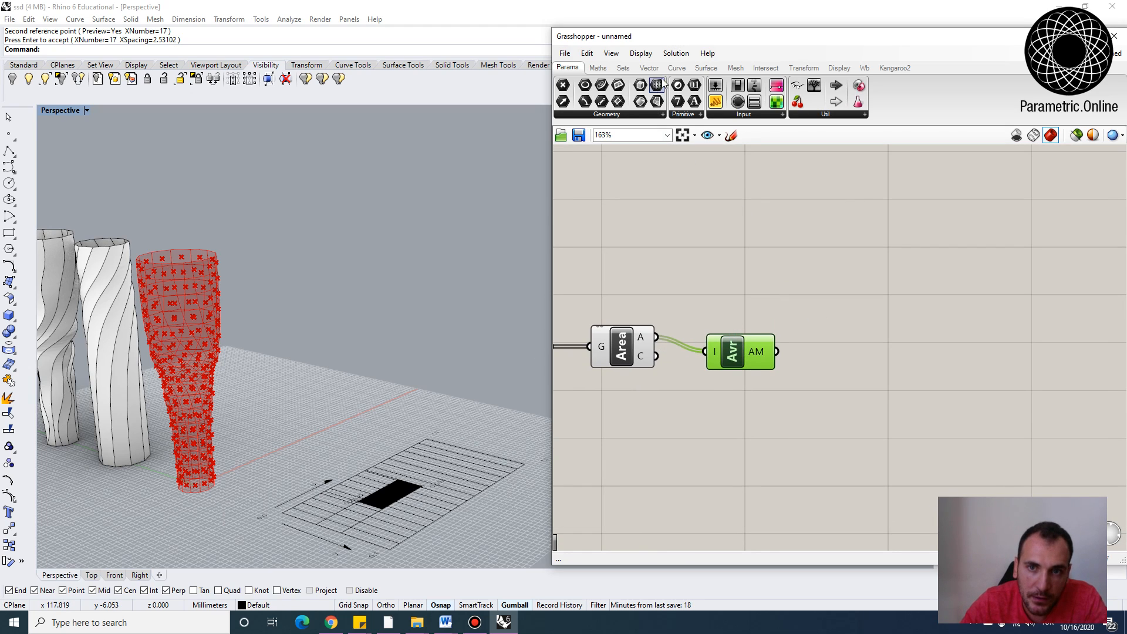
{"action": "left_click", "coordinate": [623, 68]}
{"action": "left_click", "coordinate": [598, 69]}
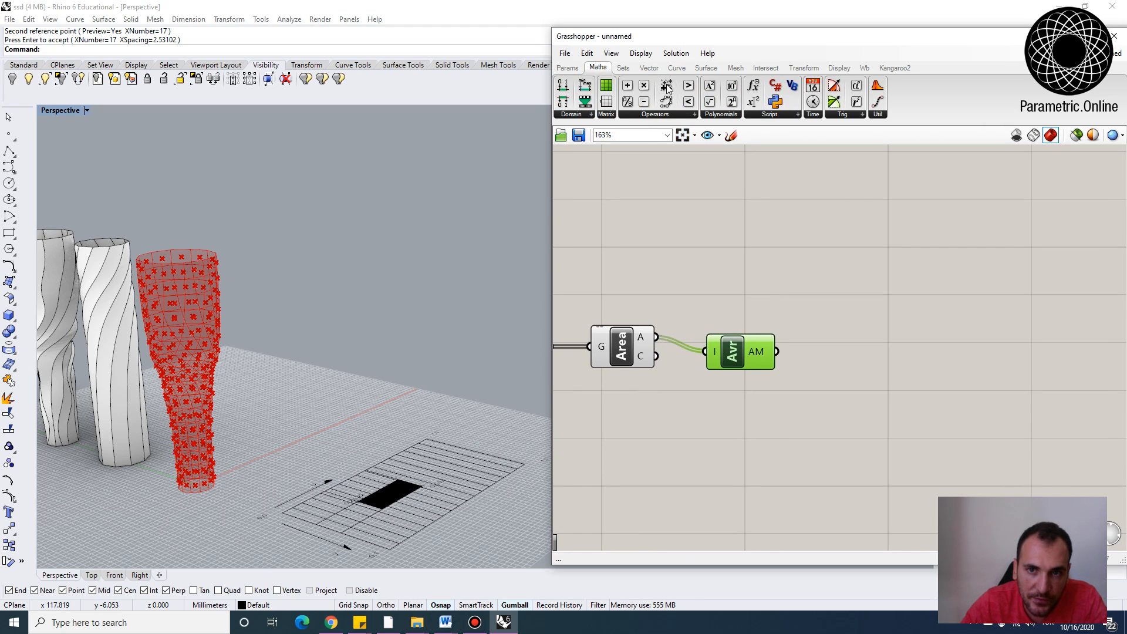
{"action": "left_click", "coordinate": [655, 115]}
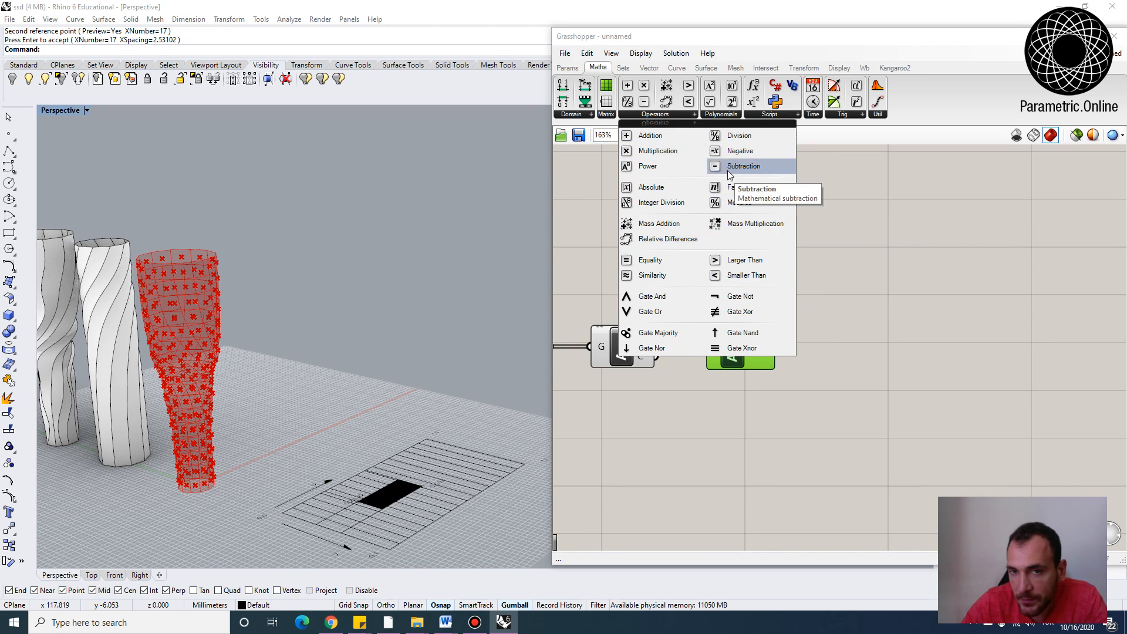
{"action": "left_click", "coordinate": [735, 259]}
{"action": "left_click", "coordinate": [860, 336]}
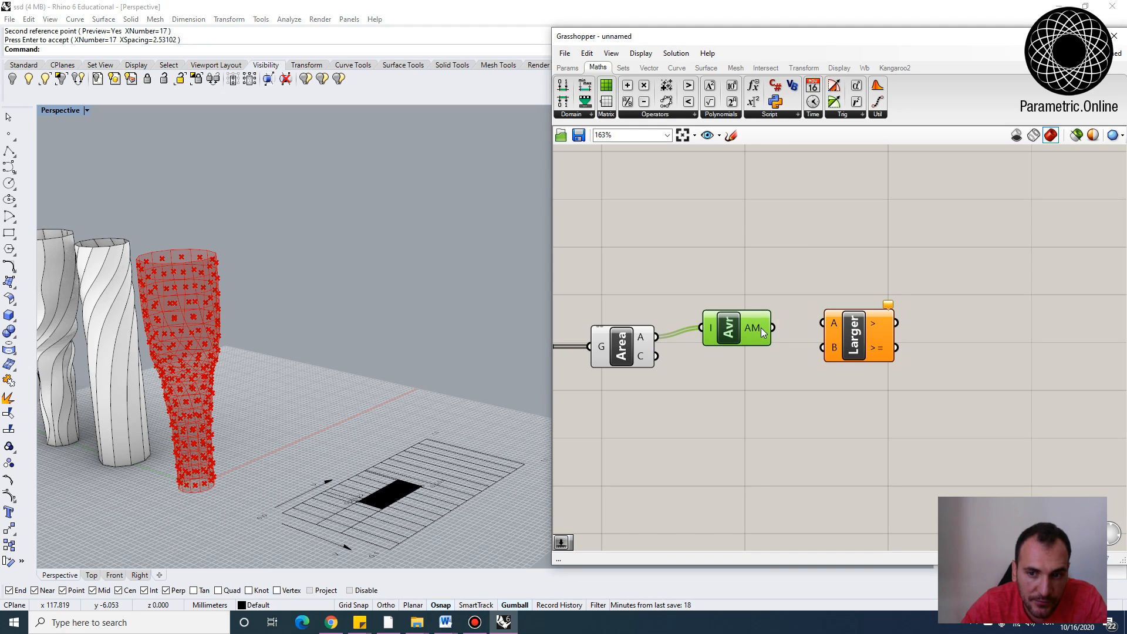
{"action": "left_click_drag", "start_coordinate": [843, 337], "coordinate": [854, 347]}
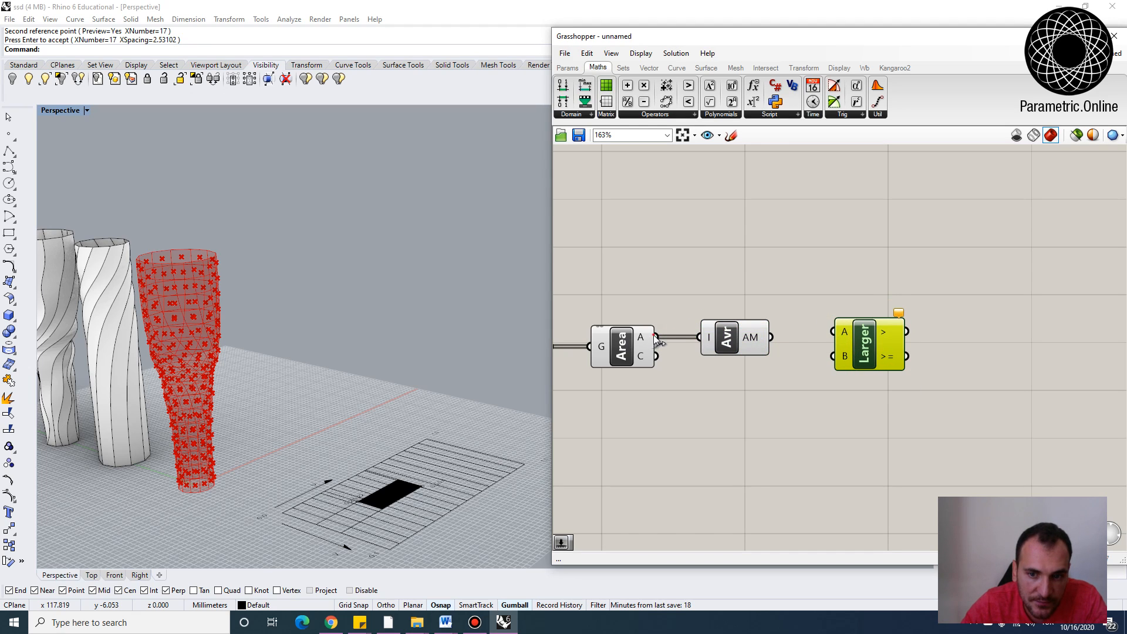
{"action": "left_click_drag", "start_coordinate": [654, 337], "coordinate": [836, 329]}
{"action": "left_click_drag", "start_coordinate": [731, 341], "coordinate": [861, 342]}
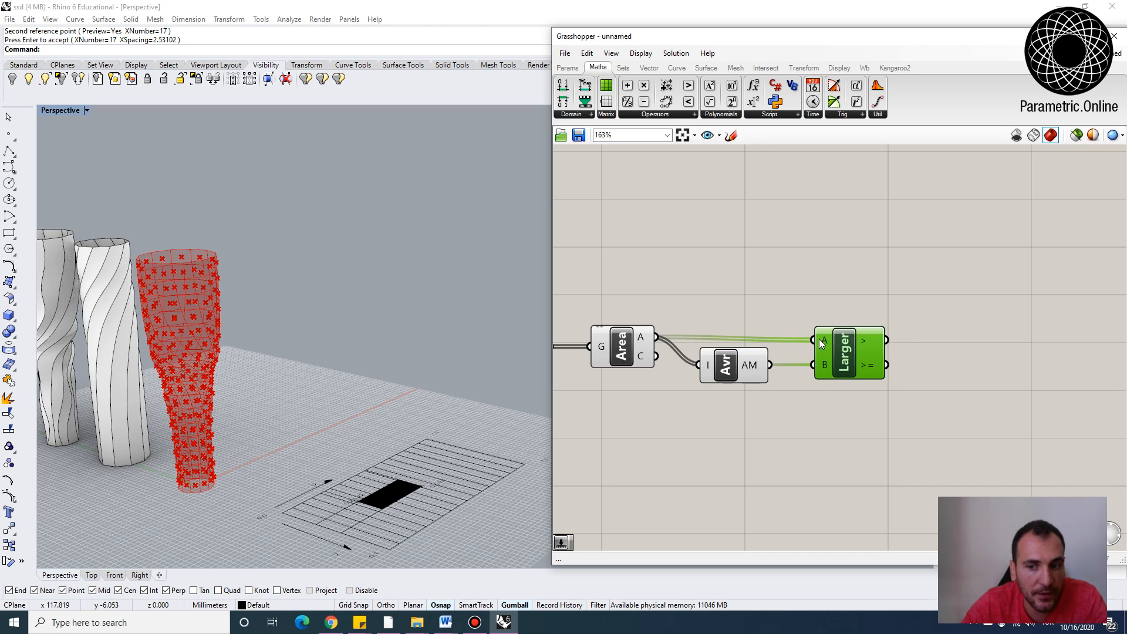
Add a Panel and connect it to the Larger Than component's >= output
{"action": "right_click_drag", "start_coordinate": [923, 367], "coordinate": [883, 349]}
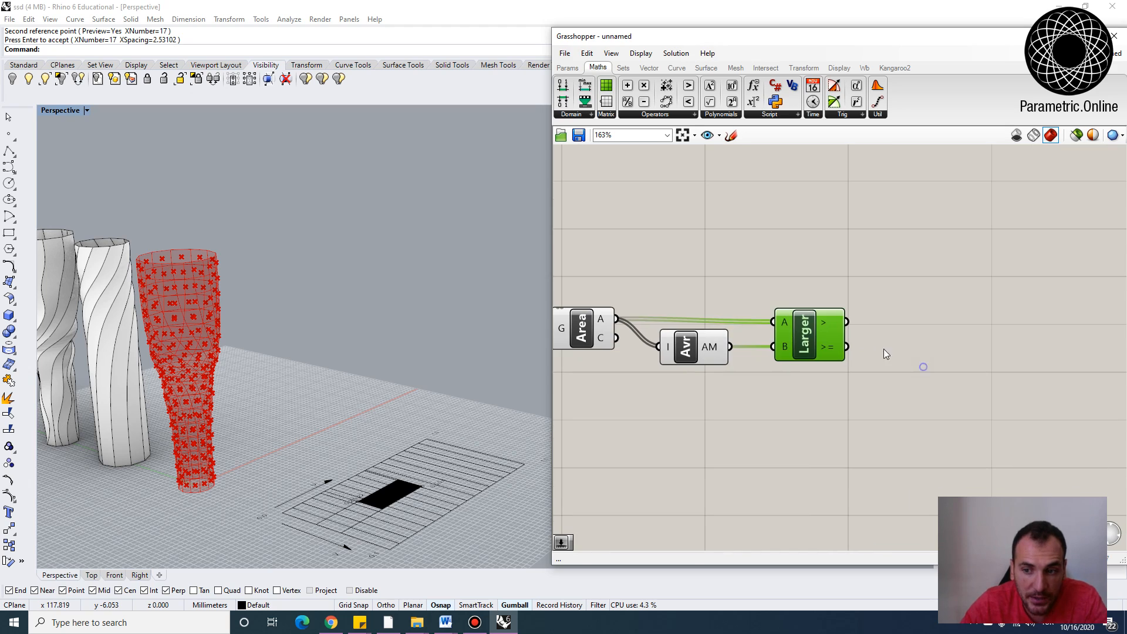
{"action": "double_click", "coordinate": [885, 351]}
{"action": "type", "text": "panel"}
{"action": "key", "text": "Return"}
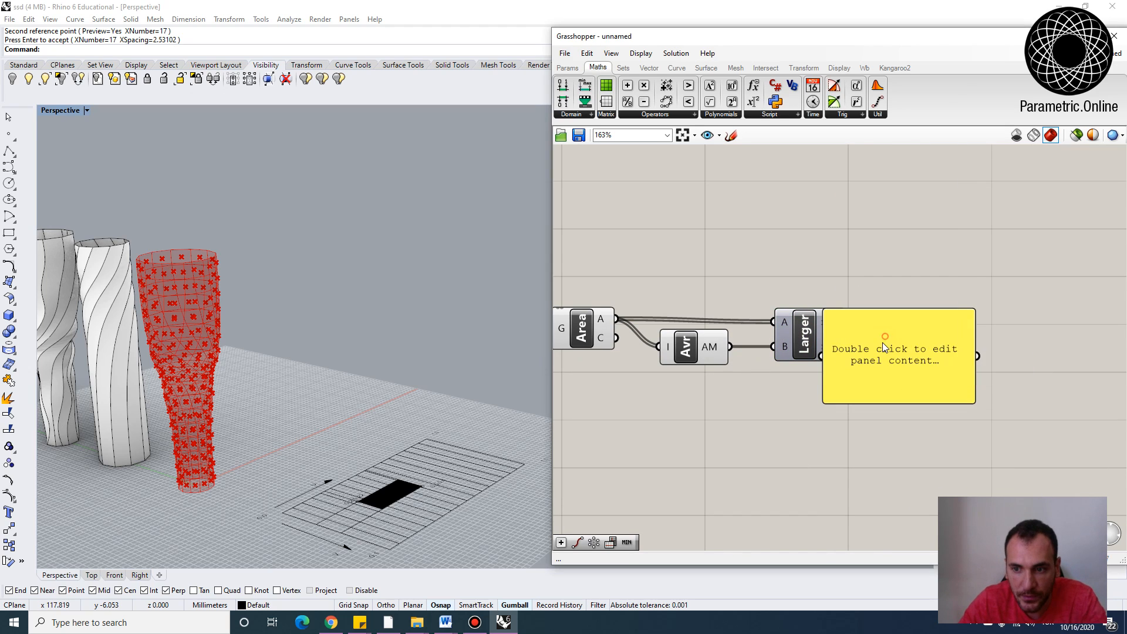
{"action": "left_click_drag", "start_coordinate": [898, 348], "coordinate": [899, 349]}
{"action": "right_click_drag", "start_coordinate": [945, 385], "coordinate": [899, 352]}
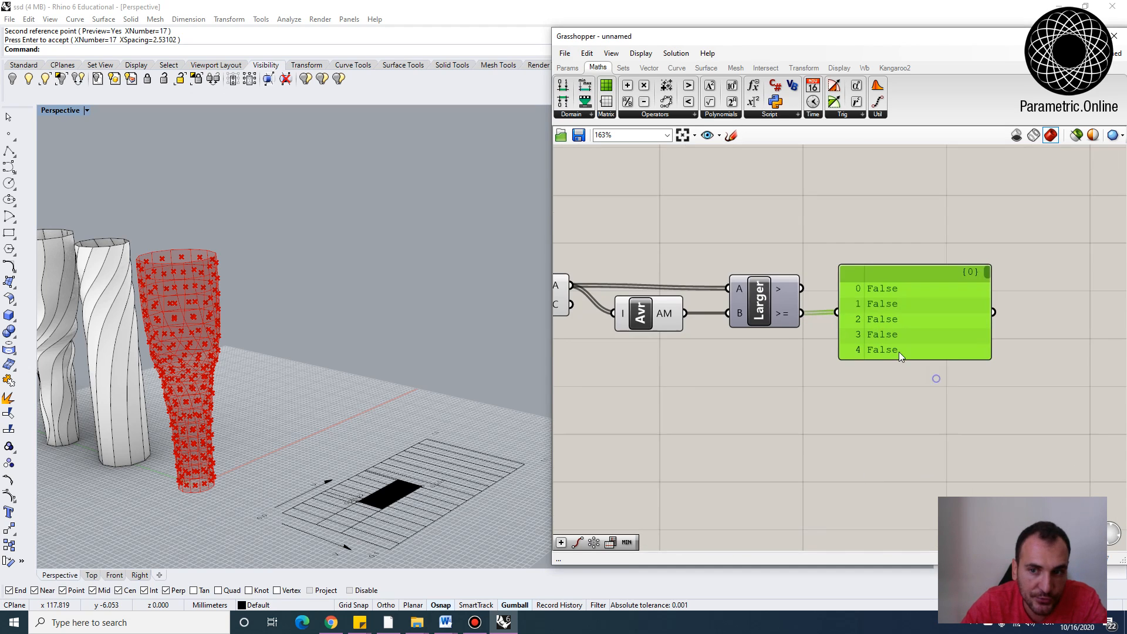
Enlarge the panel and inspect the Area values and the Larger Than results
{"action": "left_click_drag", "start_coordinate": [901, 356], "coordinate": [899, 540]}
{"action": "scroll", "coordinate": [850, 323], "scroll_direction": "down", "scroll_amount": 2}
{"action": "scroll", "coordinate": [849, 322], "scroll_direction": "up", "scroll_amount": 1}
{"action": "right_click_drag", "start_coordinate": [849, 325], "coordinate": [885, 348]}
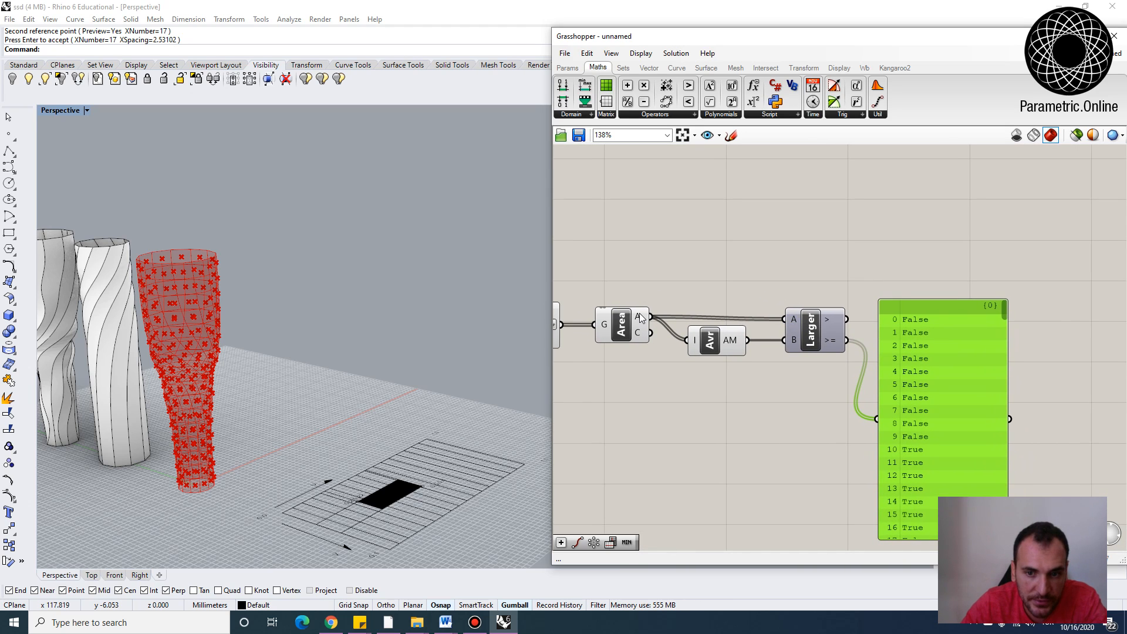
{"action": "mouse_move", "coordinate": [640, 318]}
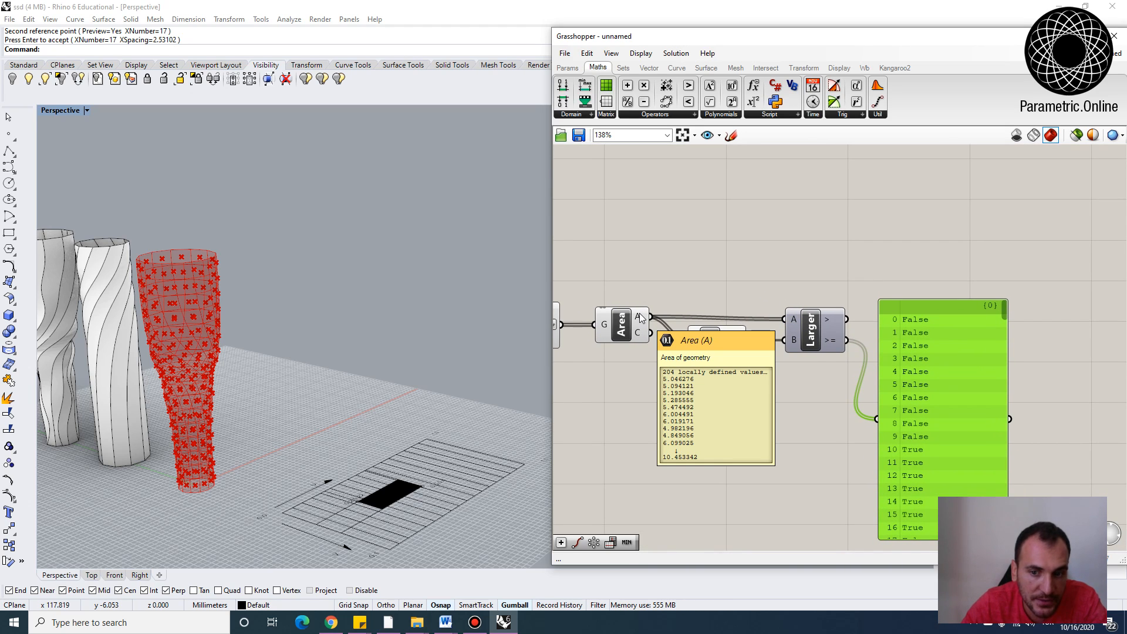
{"action": "mouse_move", "coordinate": [740, 347]}
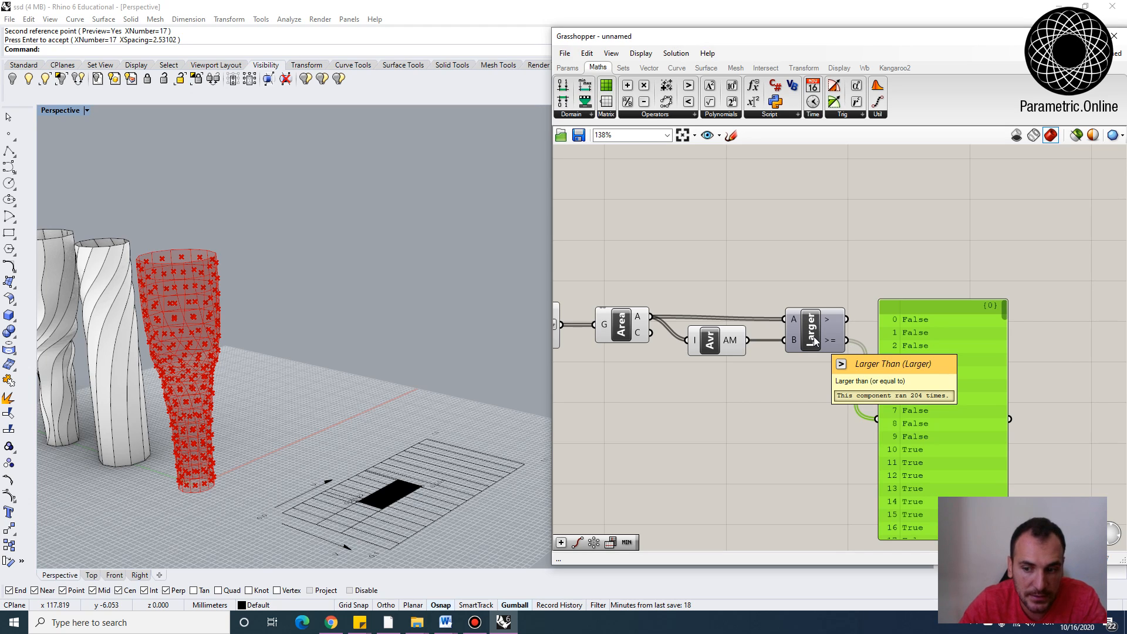
{"action": "right_click_drag", "start_coordinate": [895, 350], "coordinate": [854, 363]}
{"action": "left_click_drag", "start_coordinate": [867, 369], "coordinate": [914, 352]}
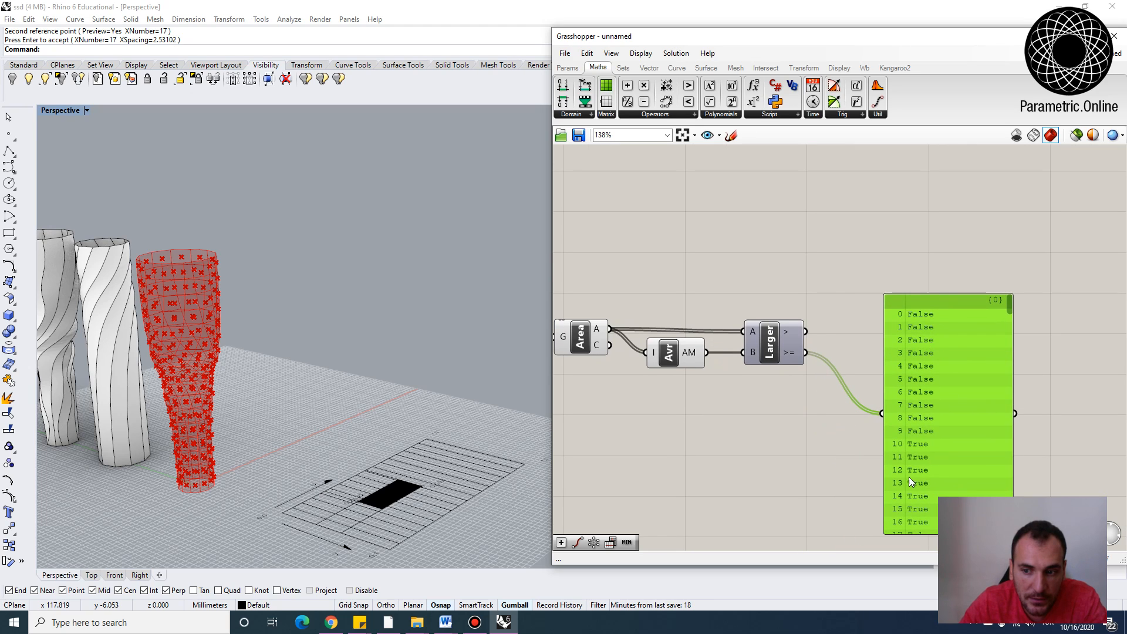
{"action": "right_click_drag", "start_coordinate": [841, 291], "coordinate": [848, 327]}
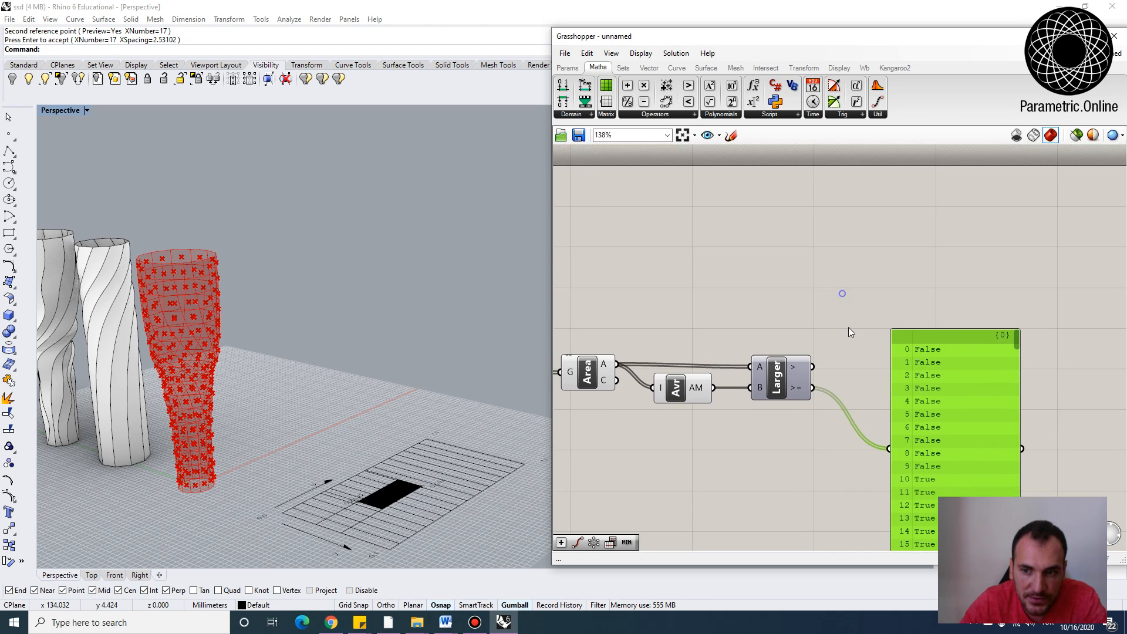
Add a Cull Pattern component to the canvas
{"action": "double_click", "coordinate": [865, 304]}
{"action": "type", "text": "cull"}
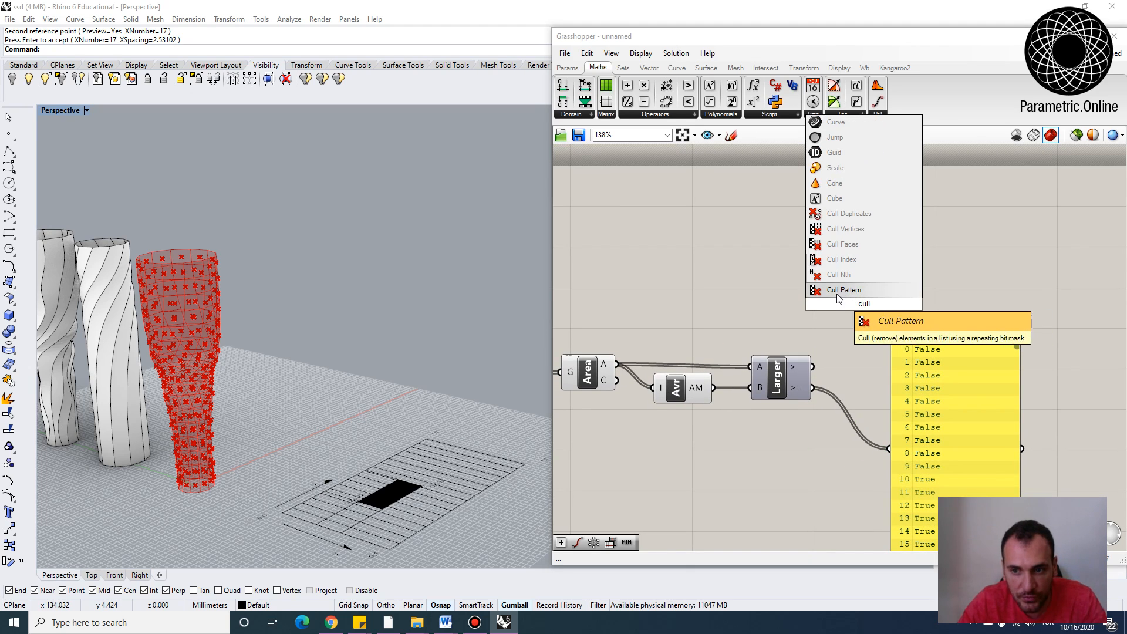
{"action": "key", "text": "Return"}
{"action": "scroll", "coordinate": [882, 298], "scroll_direction": "down", "scroll_amount": 2}
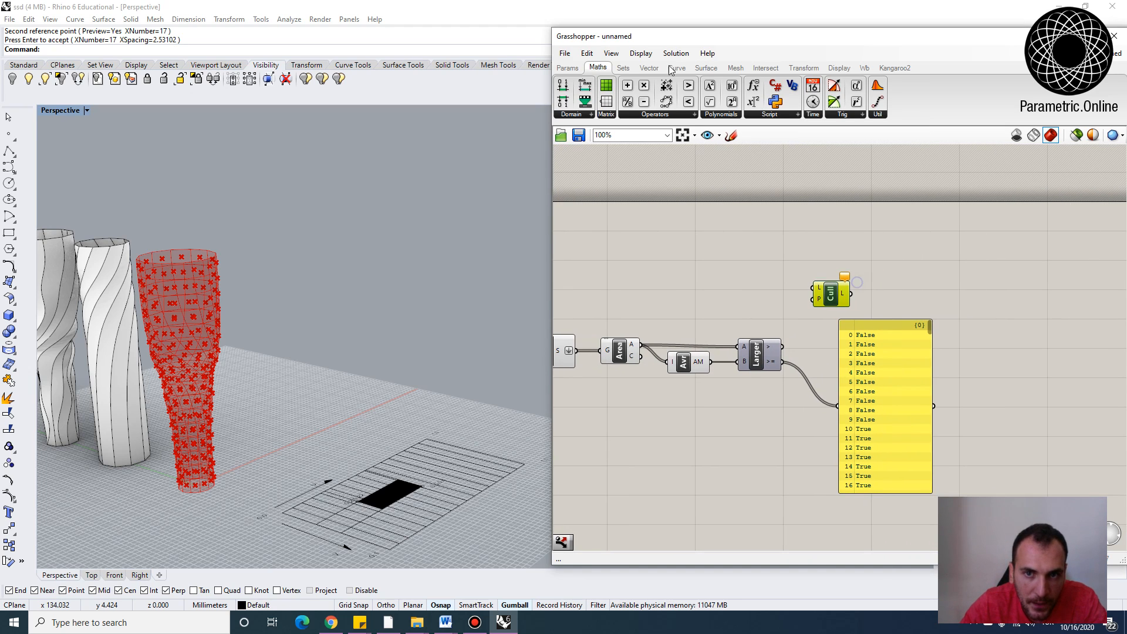
{"action": "left_click", "coordinate": [627, 69]}
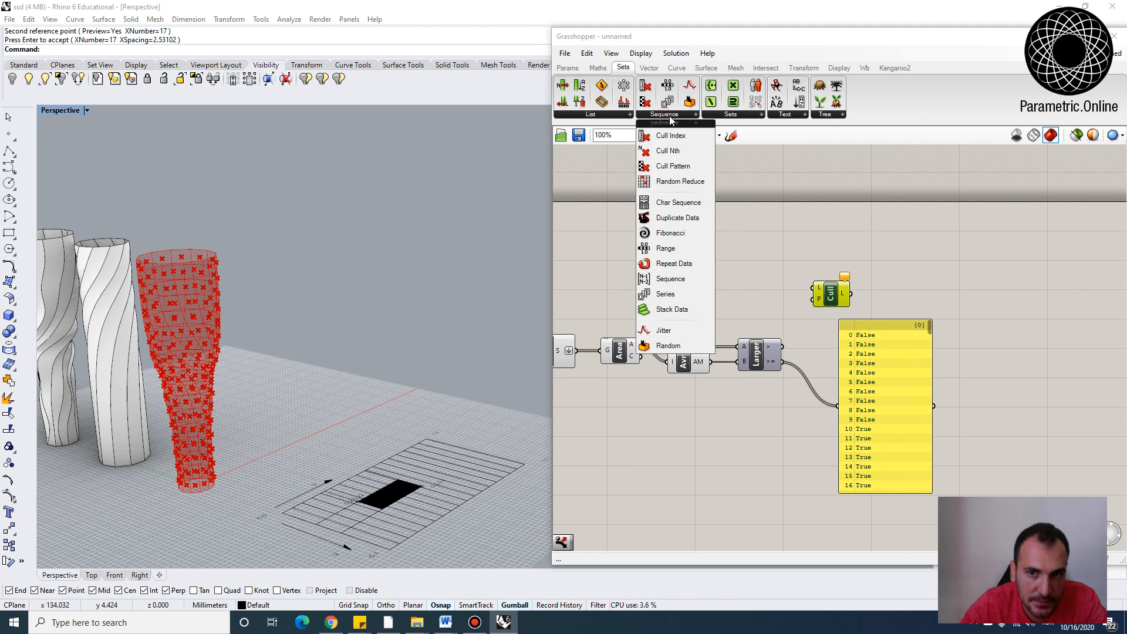
{"action": "left_click", "coordinate": [666, 115]}
{"action": "scroll", "coordinate": [828, 312], "scroll_direction": "up", "scroll_amount": 3}
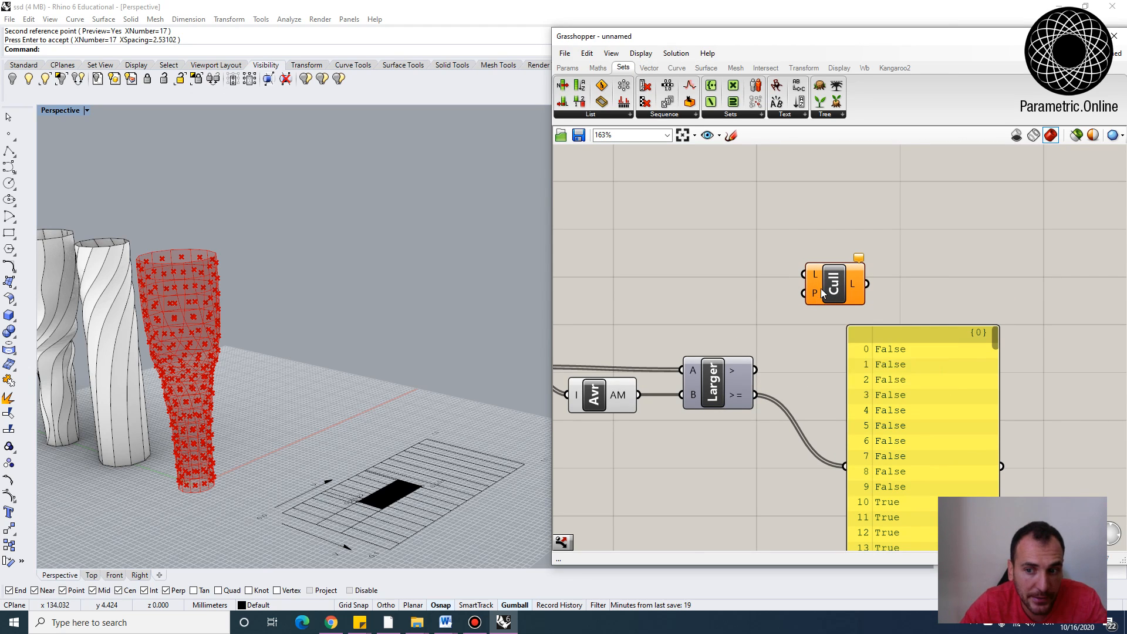
Connect the SubSrf surface output to the Cull list input and the Larger Than >= output to its pattern input
{"action": "scroll", "coordinate": [743, 264], "scroll_direction": "down", "scroll_amount": 2}
{"action": "right_click_drag", "start_coordinate": [672, 309], "coordinate": [873, 351]}
{"action": "right_click_drag", "start_coordinate": [705, 390], "coordinate": [692, 360]}
{"action": "left_click", "coordinate": [677, 352]}
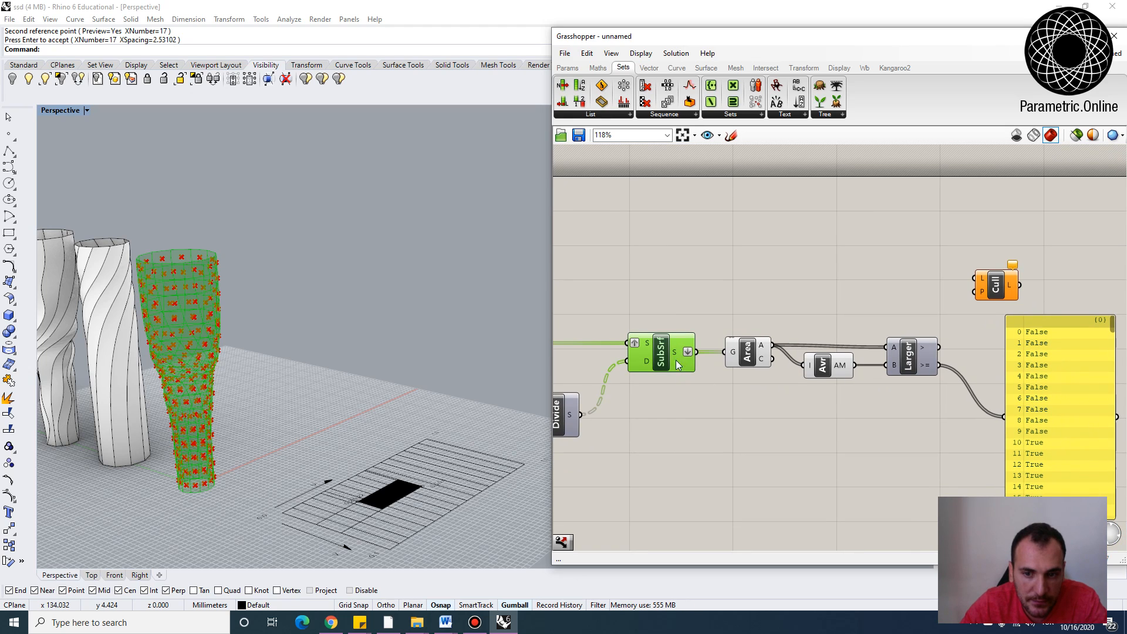
{"action": "left_click_drag", "start_coordinate": [697, 352], "coordinate": [975, 276]}
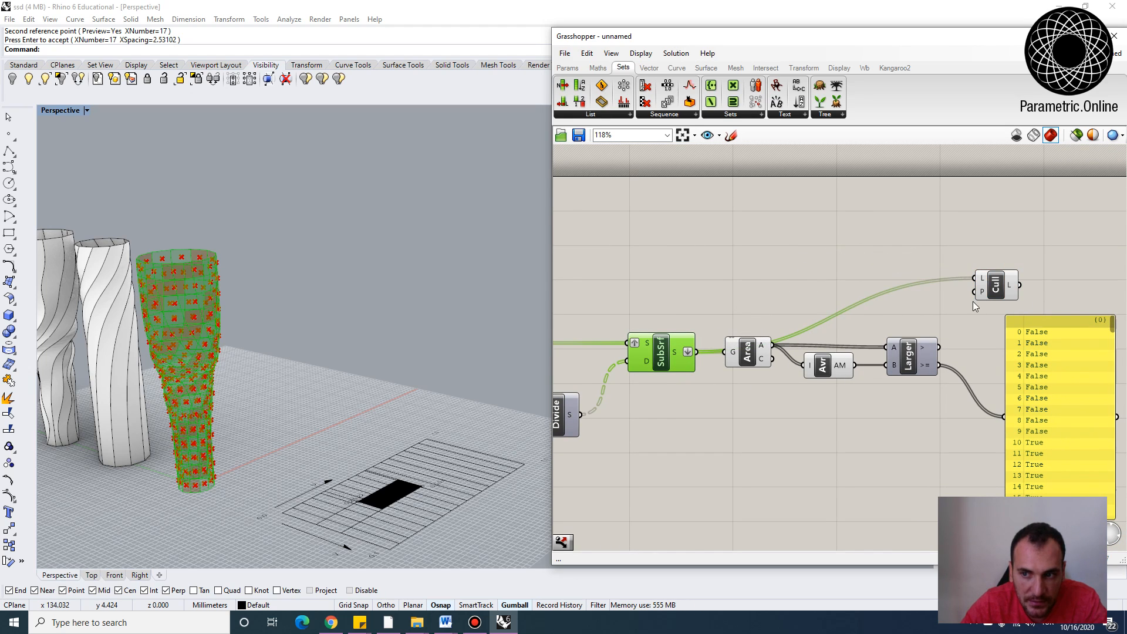
{"action": "left_click", "coordinate": [967, 315]}
{"action": "left_click_drag", "start_coordinate": [943, 365], "coordinate": [977, 291]}
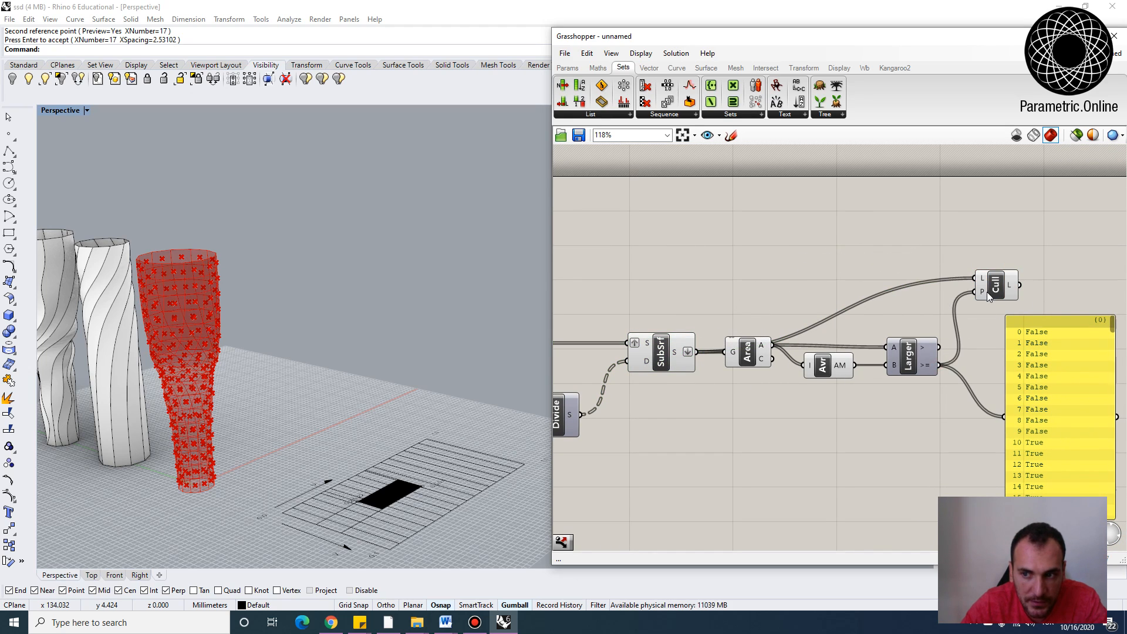
{"action": "left_click", "coordinate": [991, 288]}
{"action": "right_click_drag", "start_coordinate": [363, 357], "coordinate": [267, 222]}
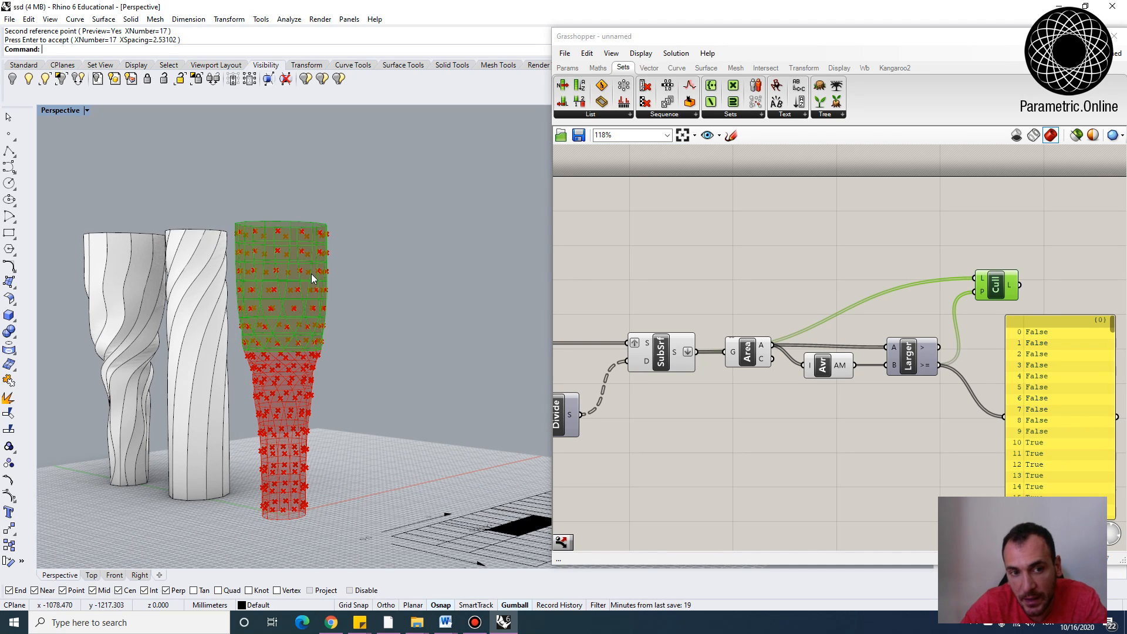
{"action": "right_click_drag", "start_coordinate": [300, 292], "coordinate": [282, 320]}
Delete the panel showing the Larger Than results
{"action": "right_click_drag", "start_coordinate": [979, 320], "coordinate": [809, 297]}
{"action": "left_click", "coordinate": [949, 354]}
{"action": "key", "text": "Delete"}
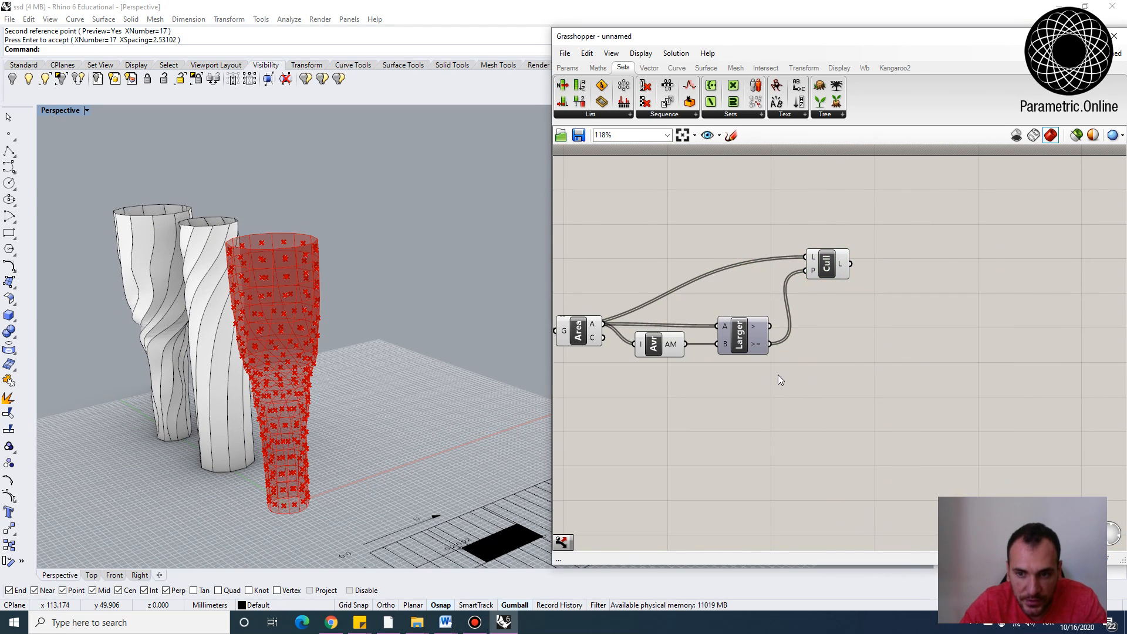
Add a Smaller Than component and connect the Area A output to its A input and the Average output to B
{"action": "double_click", "coordinate": [748, 379]}
{"action": "type", "text": "smaller"}
{"action": "key", "text": "Return"}
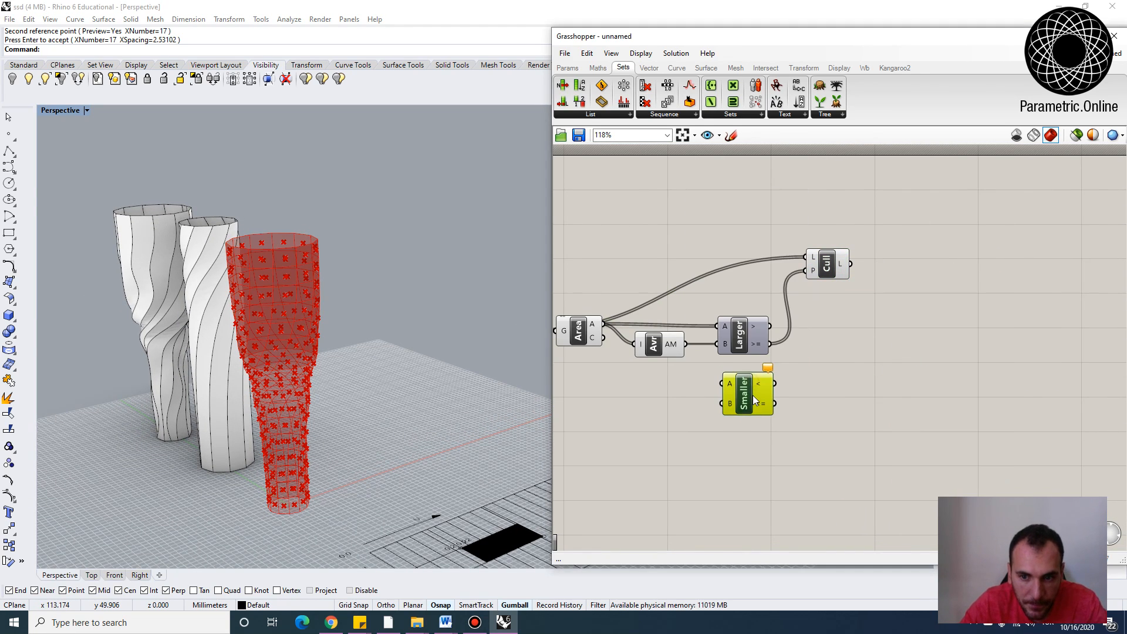
{"action": "right_click_drag", "start_coordinate": [700, 360], "coordinate": [795, 399]}
{"action": "left_click_drag", "start_coordinate": [759, 383], "coordinate": [752, 395]}
{"action": "left_click_drag", "start_coordinate": [699, 363], "coordinate": [818, 424]}
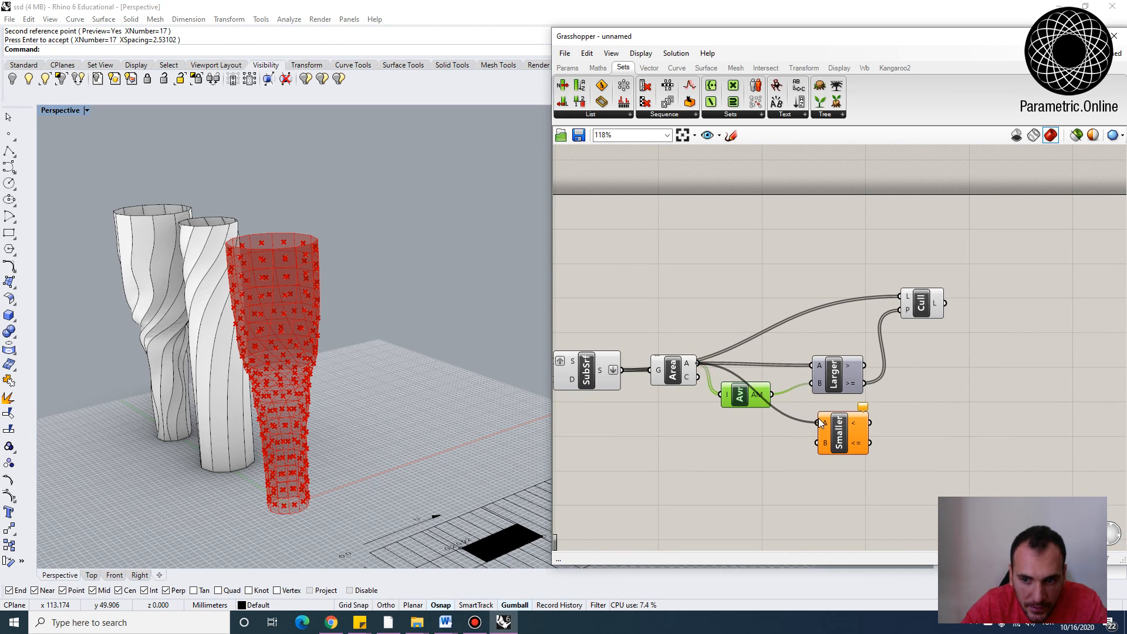
{"action": "left_click_drag", "start_coordinate": [771, 394], "coordinate": [832, 441]}
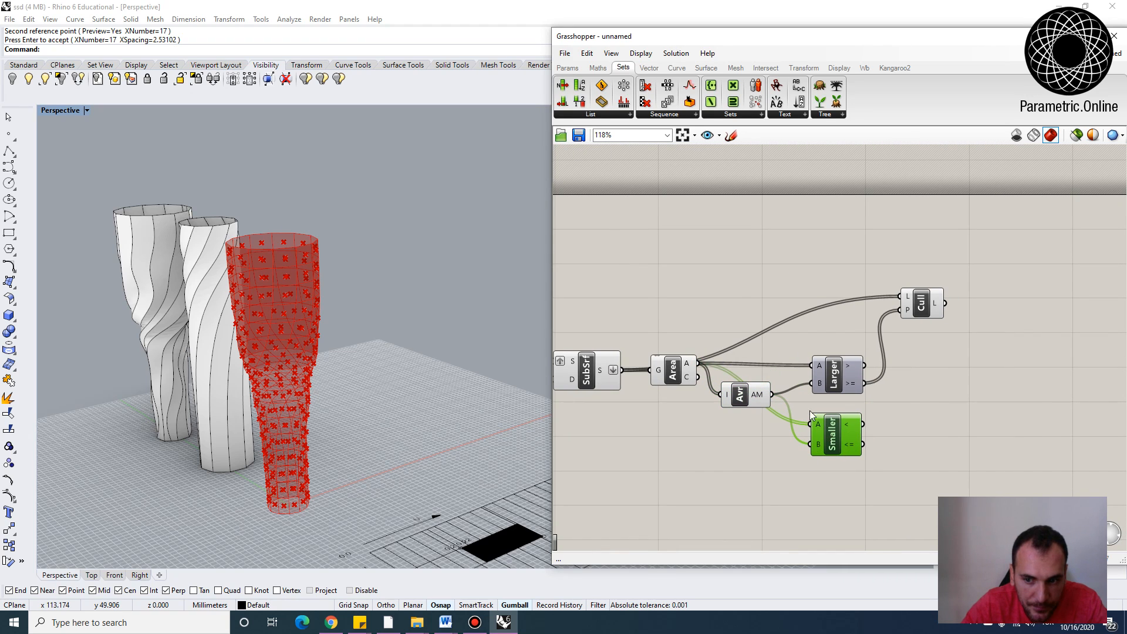
Duplicate the Cull Pattern component and connect the Smaller Than <= output to the copy's pattern input
{"action": "left_click_drag", "start_coordinate": [921, 315], "coordinate": [950, 370]}
{"action": "left_click_drag", "start_coordinate": [859, 428], "coordinate": [931, 364]}
{"action": "left_click_drag", "start_coordinate": [950, 364], "coordinate": [922, 251]}
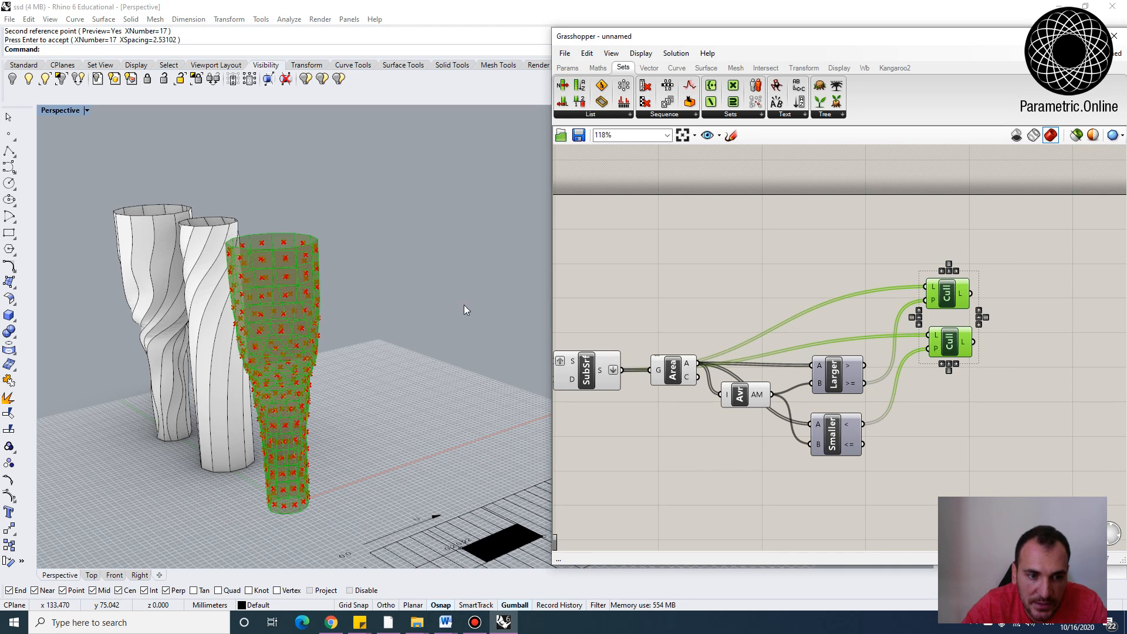
{"action": "right_click_drag", "start_coordinate": [425, 351], "coordinate": [432, 328]}
{"action": "left_click", "coordinate": [865, 408]}
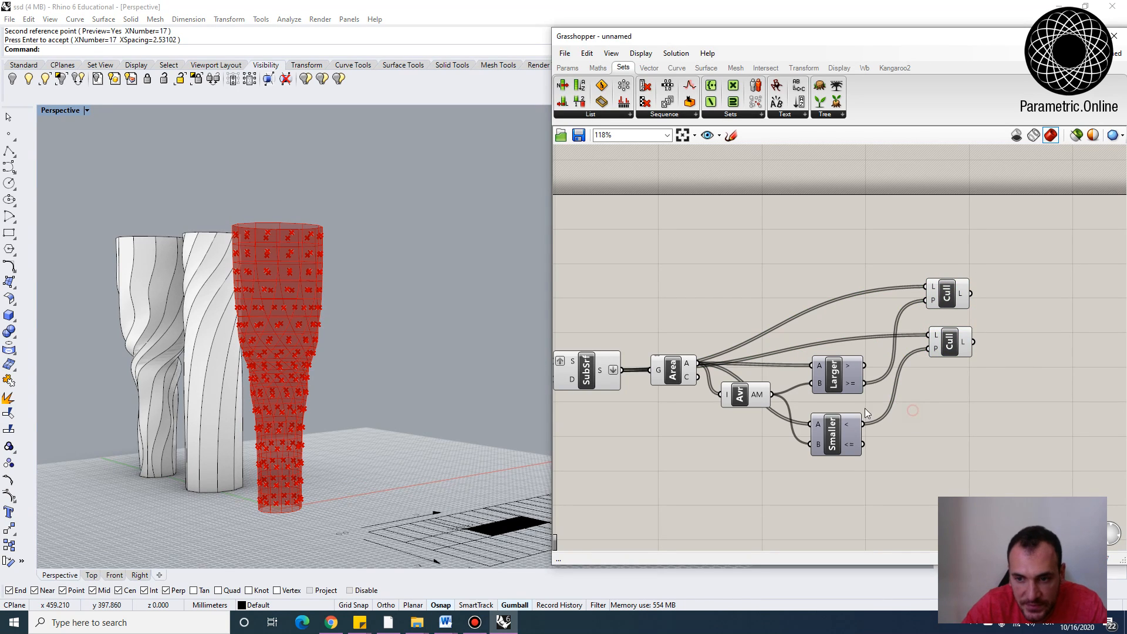
Reposition the second Cull Pattern component beside the Smaller Than component
{"action": "left_click_drag", "start_coordinate": [853, 487], "coordinate": [830, 382]}
{"action": "left_click", "coordinate": [929, 403]}
{"action": "left_click_drag", "start_coordinate": [958, 347], "coordinate": [960, 422]}
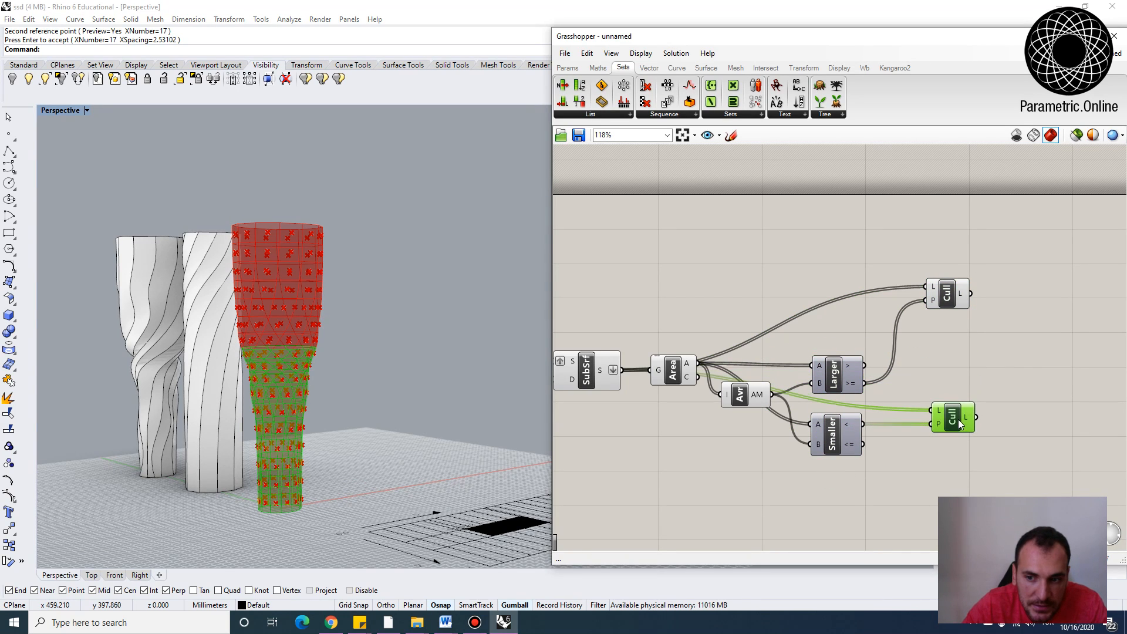
{"action": "left_click_drag", "start_coordinate": [943, 287], "coordinate": [955, 297]}
{"action": "right_click_drag", "start_coordinate": [1004, 307], "coordinate": [931, 300]}
{"action": "left_click_drag", "start_coordinate": [764, 367], "coordinate": [762, 347]}
{"action": "left_click_drag", "start_coordinate": [886, 410], "coordinate": [870, 406]}
{"action": "right_click_drag", "start_coordinate": [870, 405], "coordinate": [805, 406]}
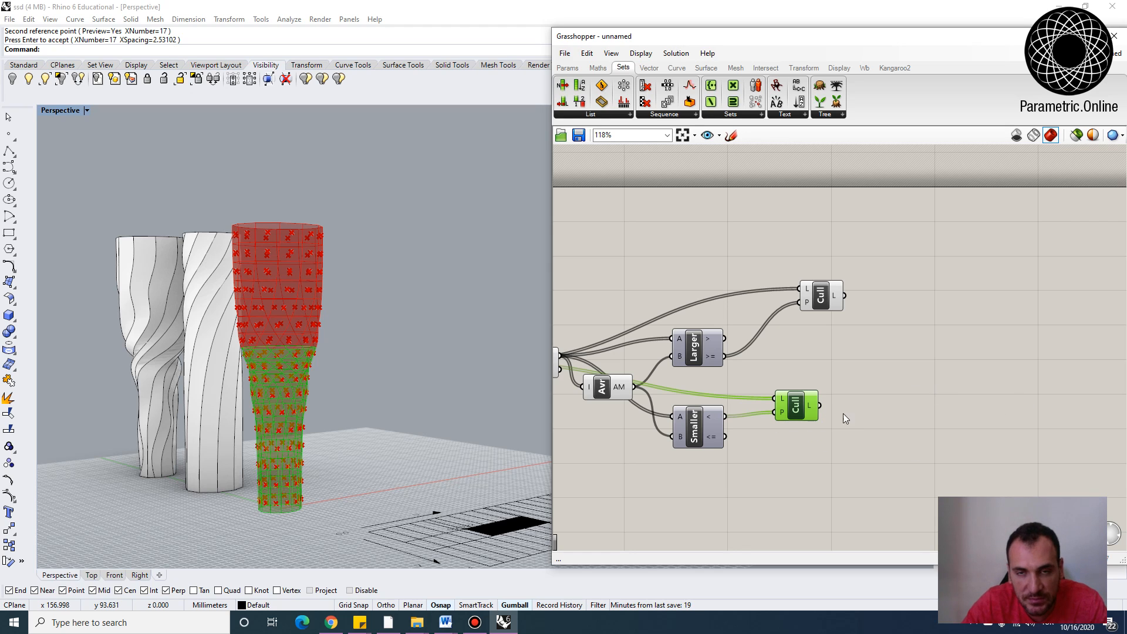
Move the first Cull Pattern component and zoom into the vase to compare the culled panels
{"action": "right_click_drag", "start_coordinate": [917, 397], "coordinate": [832, 367]}
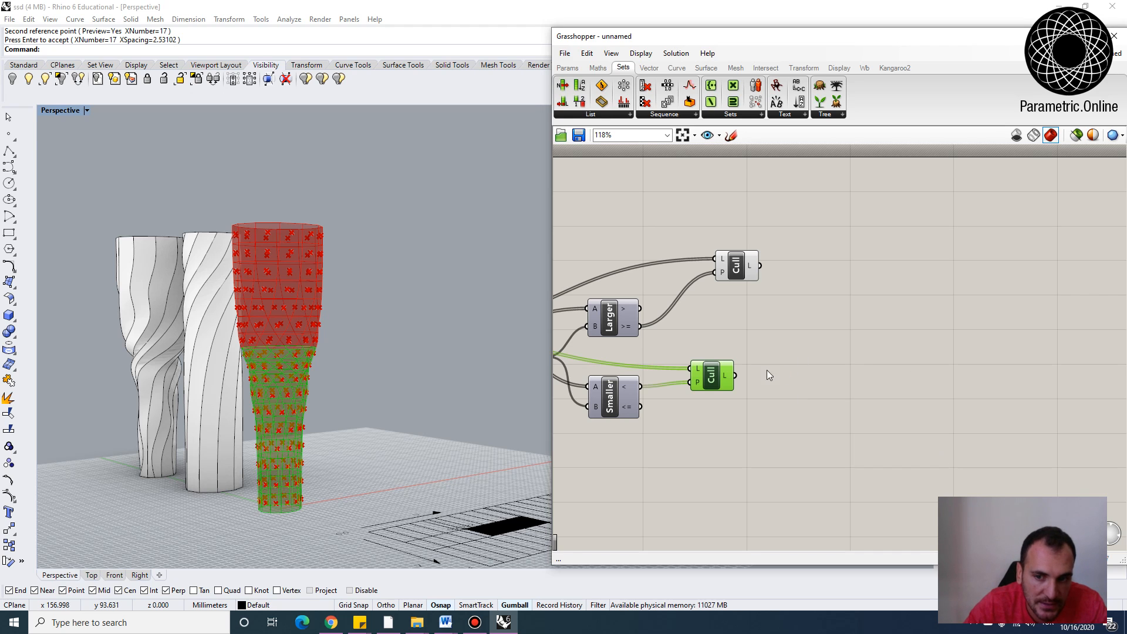
{"action": "left_click_drag", "start_coordinate": [731, 389], "coordinate": [746, 406]}
{"action": "left_click_drag", "start_coordinate": [727, 266], "coordinate": [699, 285]}
{"action": "scroll", "coordinate": [258, 353], "scroll_direction": "up", "scroll_amount": 5}
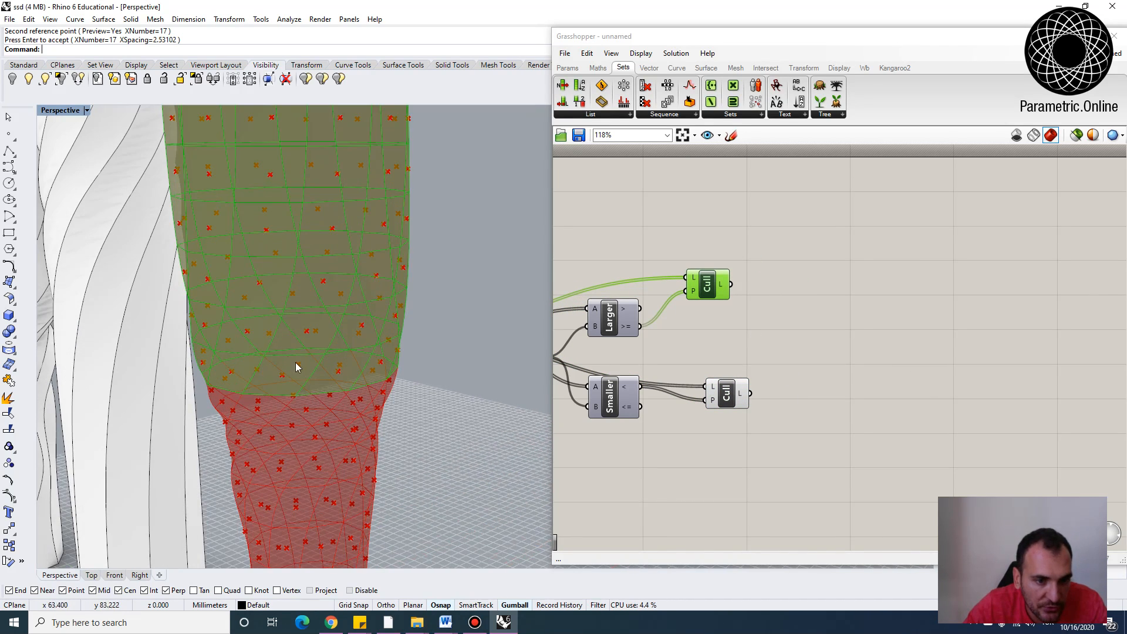
{"action": "left_click_drag", "start_coordinate": [713, 283], "coordinate": [751, 283]}
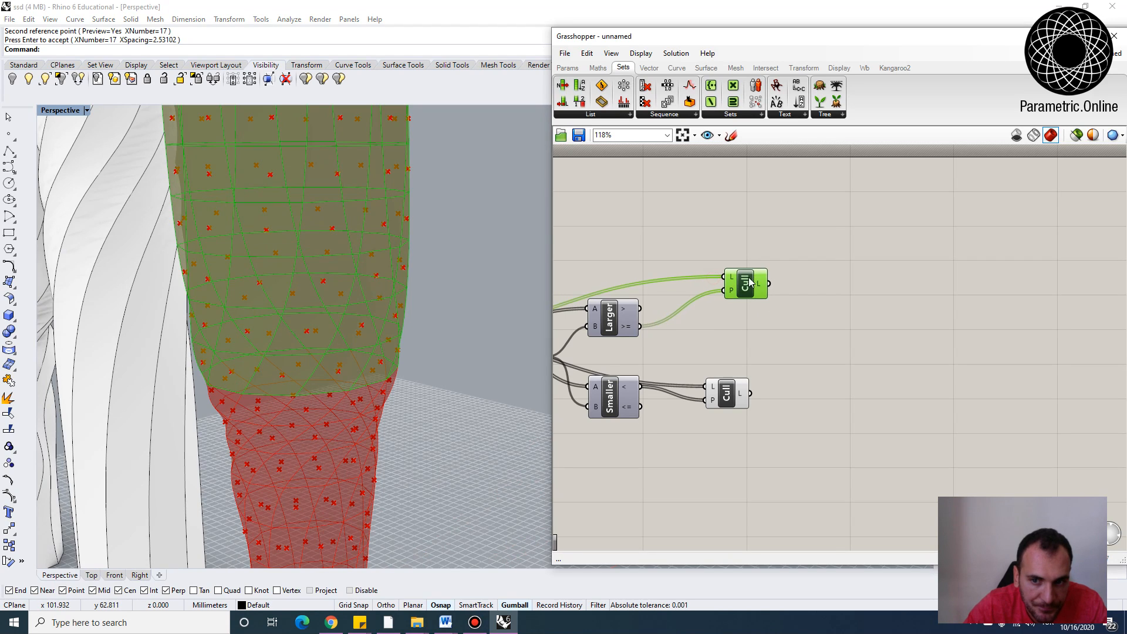
Add an Area component and connect the first Cull Pattern's list output to its geometry input
{"action": "scroll", "coordinate": [751, 311], "scroll_direction": "up", "scroll_amount": 2}
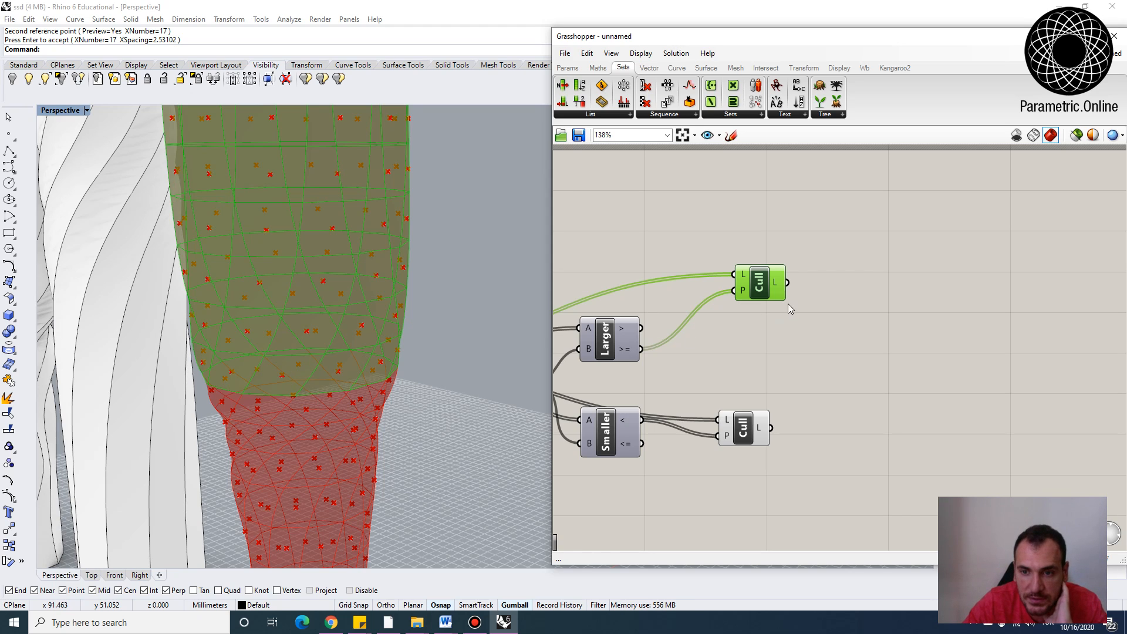
{"action": "left_click_drag", "start_coordinate": [763, 285], "coordinate": [760, 283]}
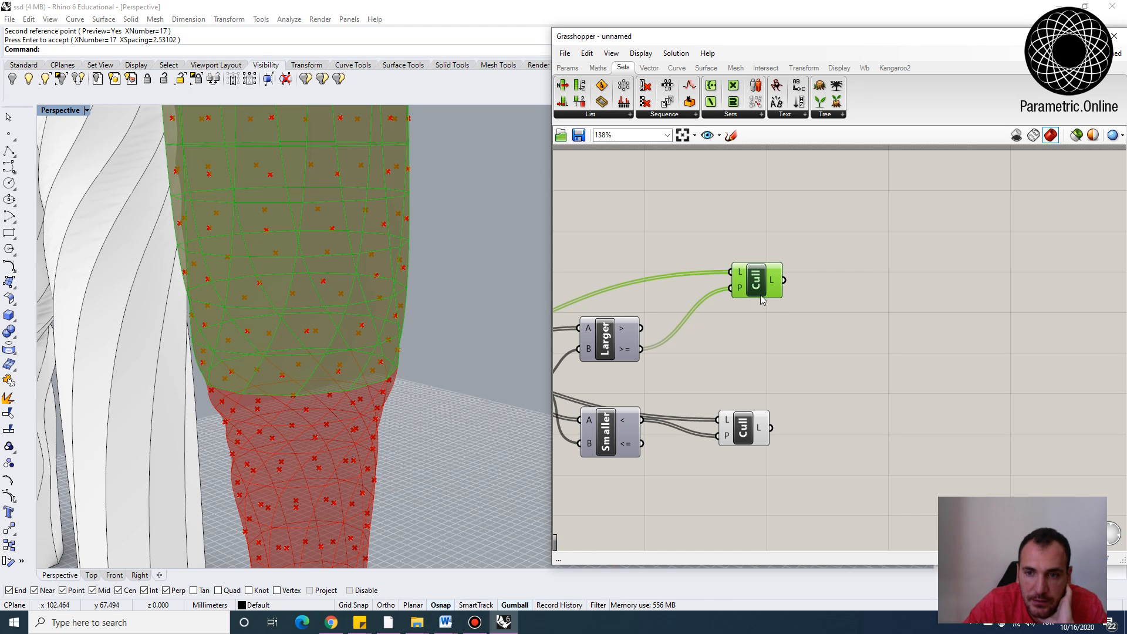
{"action": "left_click", "coordinate": [857, 287]}
{"action": "double_click", "coordinate": [857, 287]}
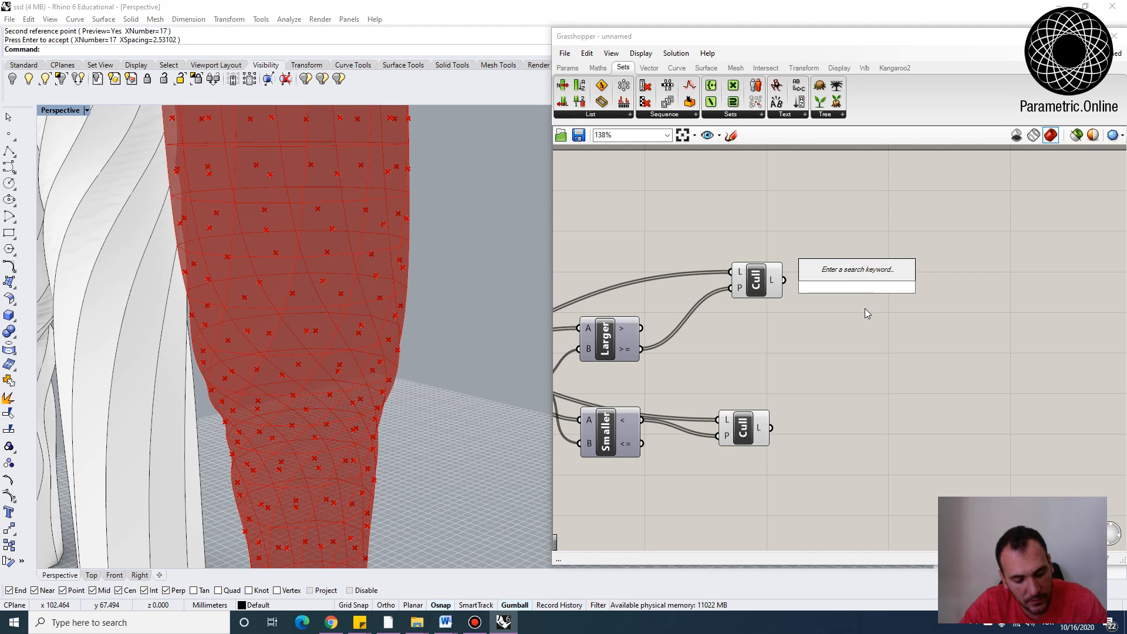
{"action": "type", "text": "area"}
{"action": "key", "text": "Return"}
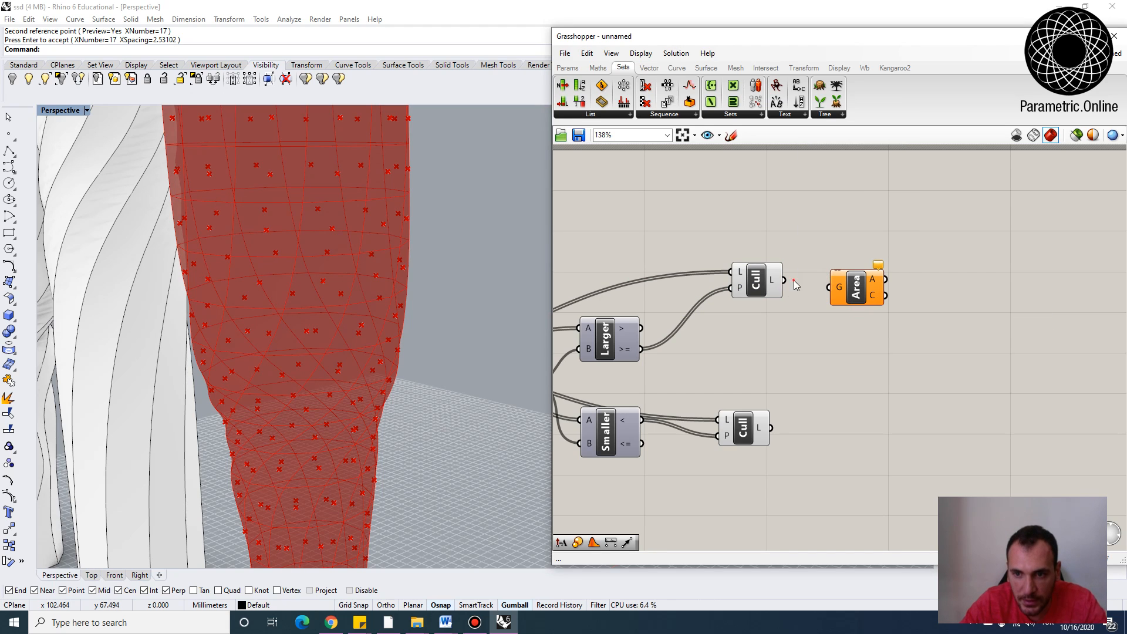
{"action": "left_click_drag", "start_coordinate": [827, 289], "coordinate": [853, 286]}
{"action": "right_click_drag", "start_coordinate": [911, 307], "coordinate": [787, 338]}
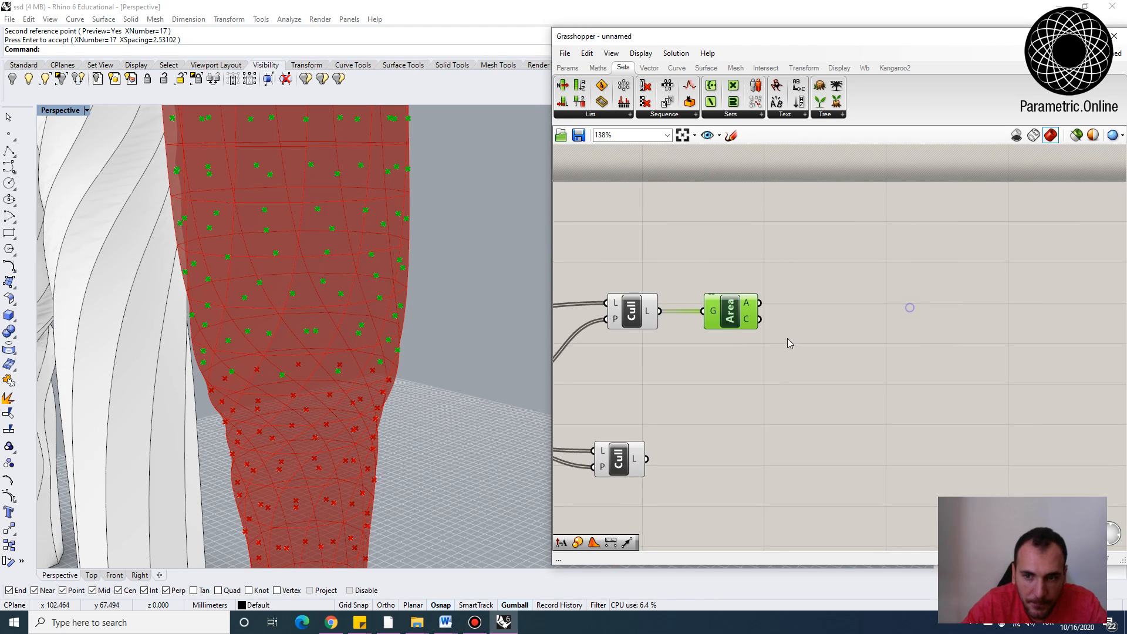
Add a Scale component and place it to the right of the Area component
{"action": "double_click", "coordinate": [835, 333]}
{"action": "type", "text": "sva"}
{"action": "key", "text": "BackSpace"}
{"action": "key", "text": "BackSpace"}
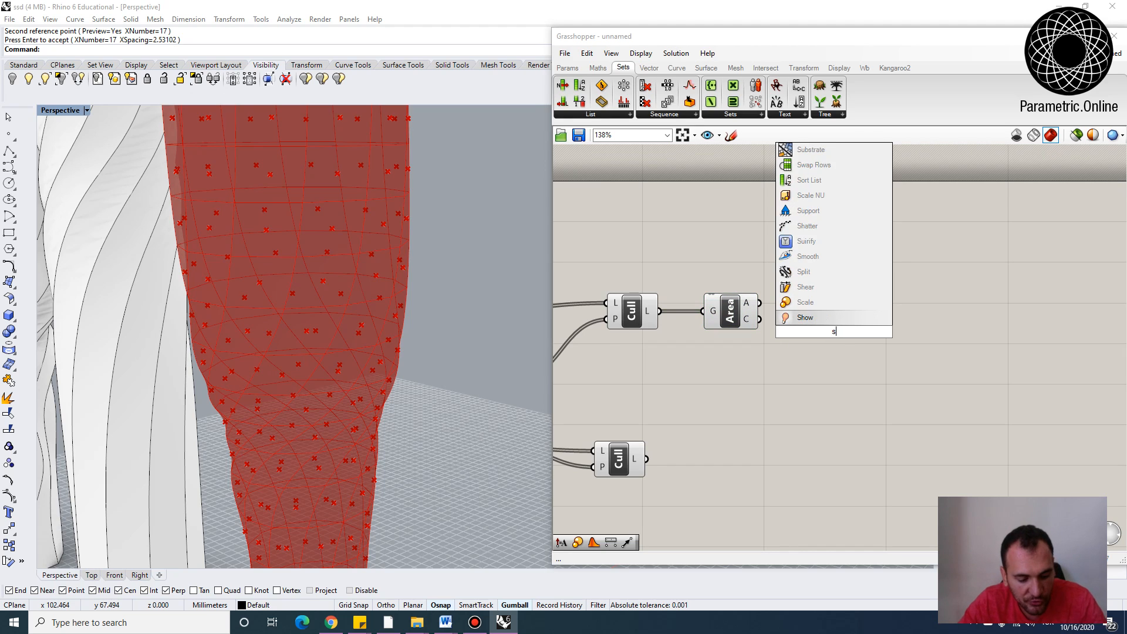
{"action": "type", "text": "cal"}
{"action": "left_click", "coordinate": [795, 313]}
{"action": "left_click_drag", "start_coordinate": [834, 324], "coordinate": [869, 279]}
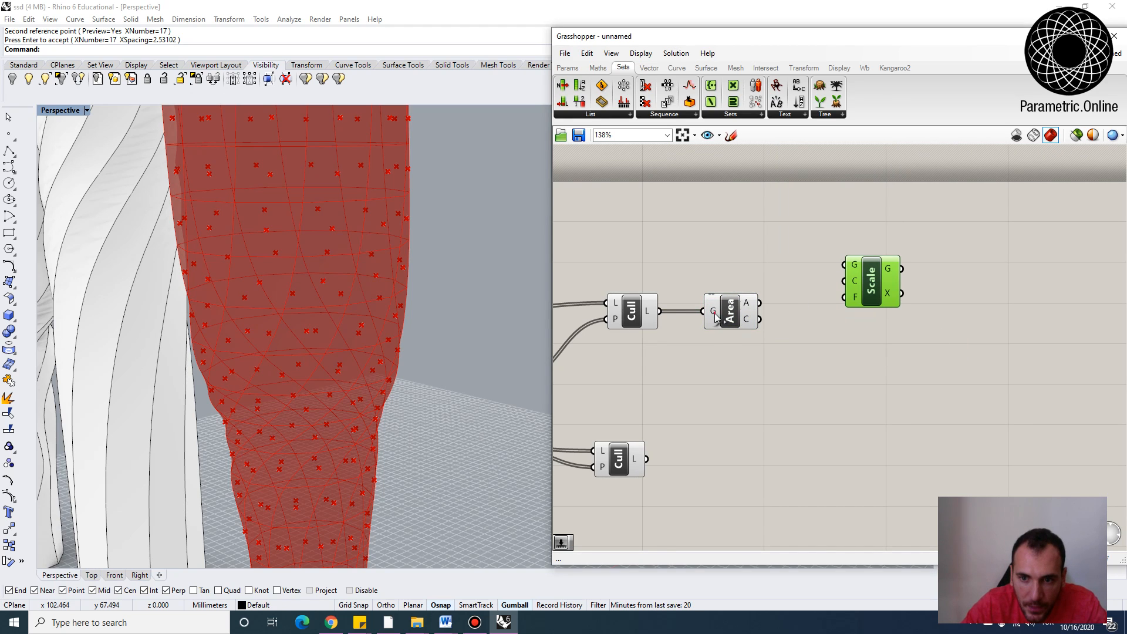
{"action": "left_click_drag", "start_coordinate": [715, 317], "coordinate": [709, 357]}
Add a Brep Wireframe component and feed it the culled panels from the first Cull Pattern
{"action": "left_click", "coordinate": [742, 262]}
{"action": "type", "text": "wire"}
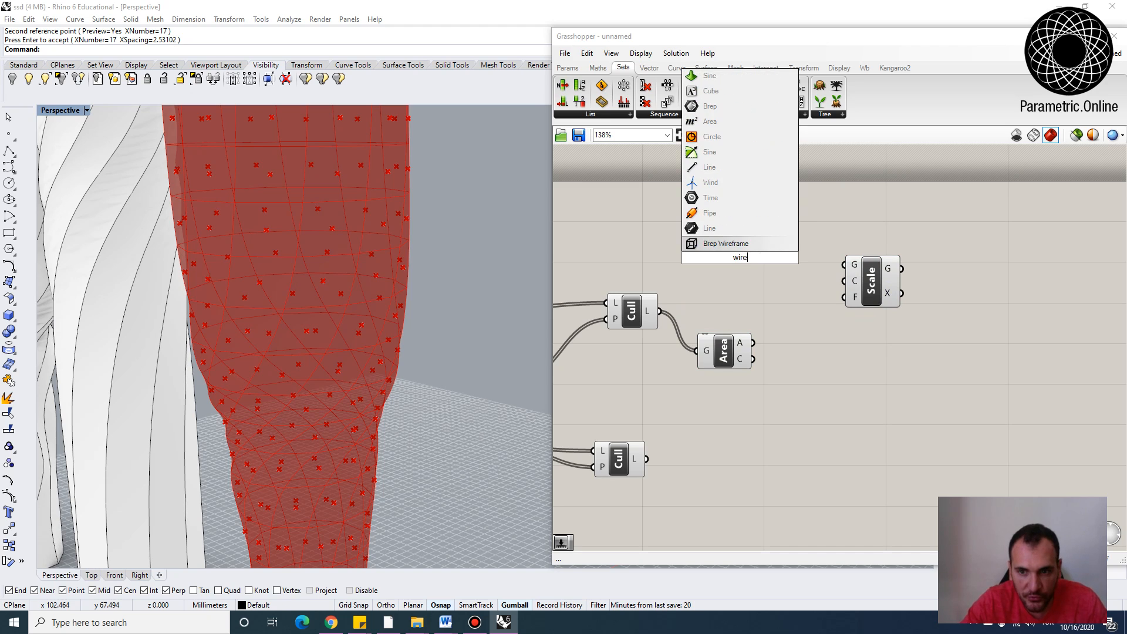
{"action": "left_click", "coordinate": [726, 245]}
{"action": "left_click_drag", "start_coordinate": [640, 314], "coordinate": [631, 294]}
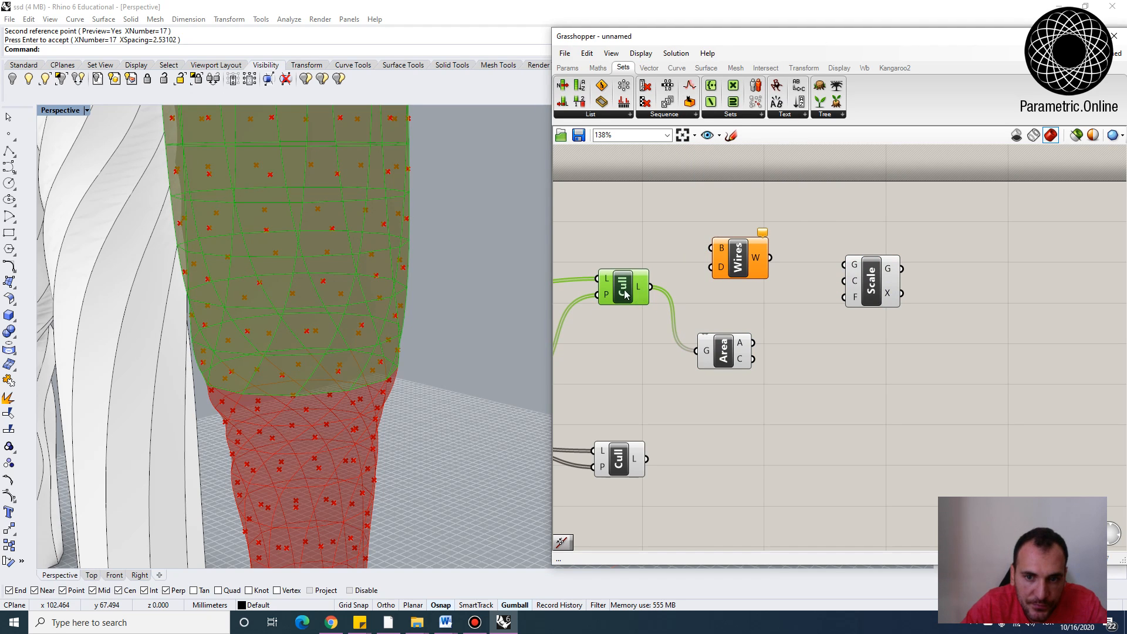
{"action": "right_click_drag", "start_coordinate": [614, 278], "coordinate": [646, 365]}
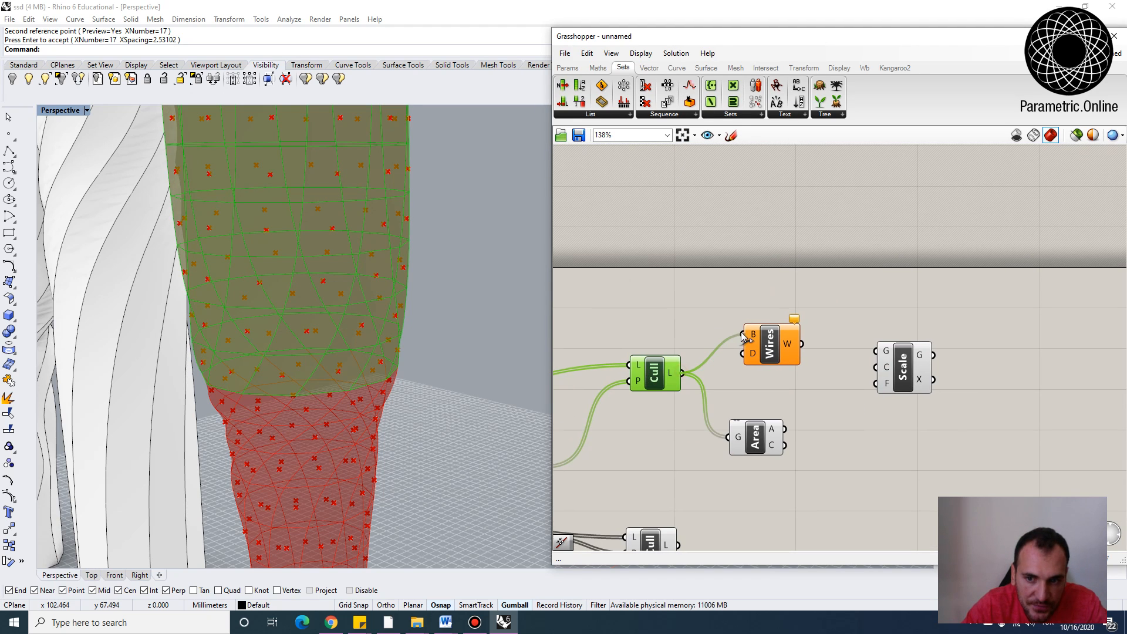
{"action": "left_click_drag", "start_coordinate": [741, 333], "coordinate": [743, 335]}
{"action": "left_click_drag", "start_coordinate": [776, 344], "coordinate": [759, 348]}
{"action": "mouse_move", "coordinate": [774, 347]}
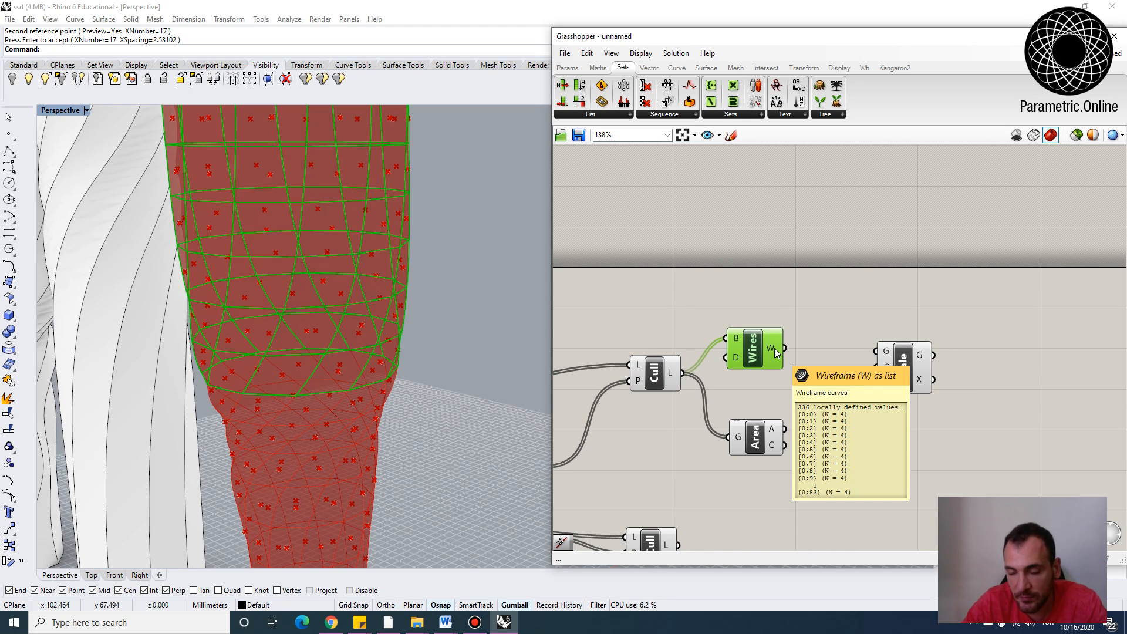
Add a Join Curves component and connect the wireframe W output to its curves input
{"action": "right_click_drag", "start_coordinate": [822, 349], "coordinate": [778, 344]}
{"action": "double_click", "coordinate": [779, 344]}
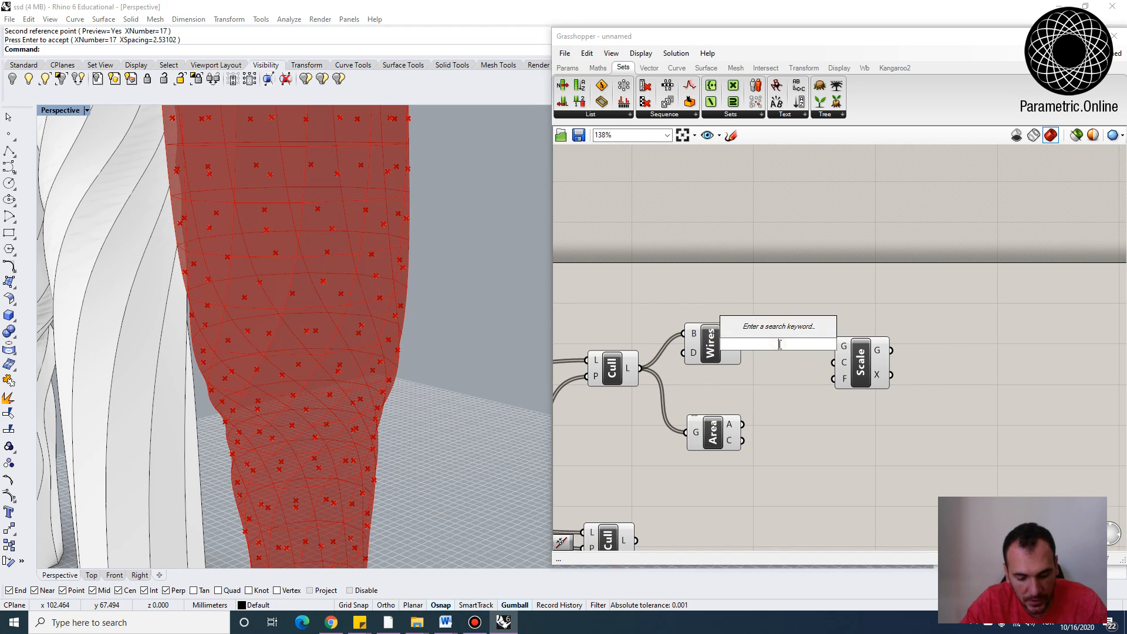
{"action": "type", "text": "jo"}
{"action": "key", "text": "Return"}
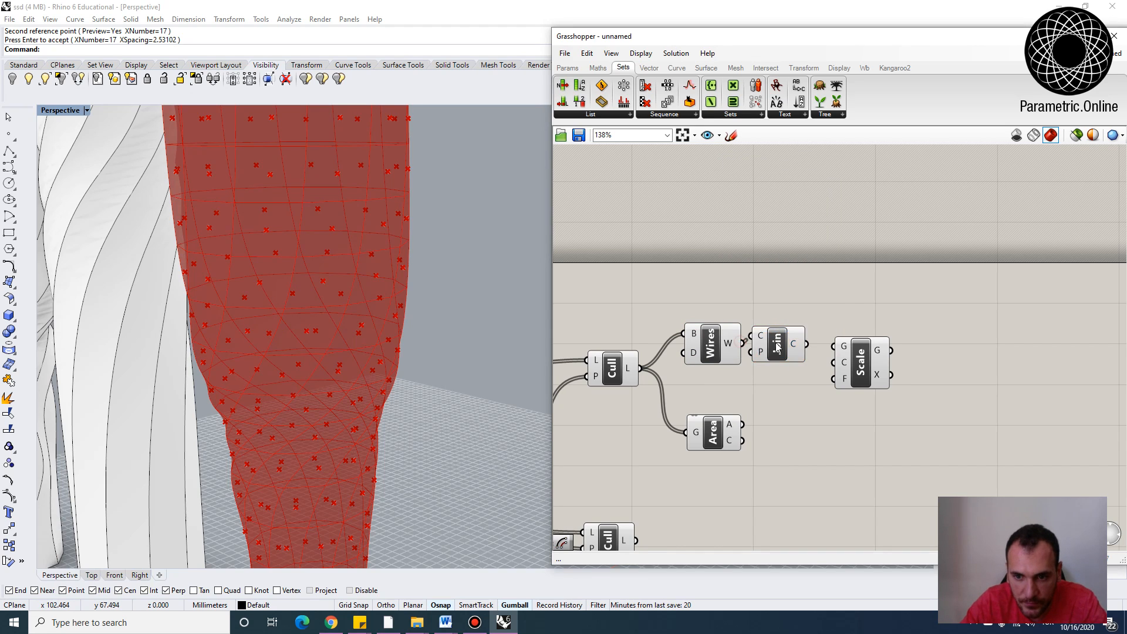
{"action": "left_click_drag", "start_coordinate": [742, 344], "coordinate": [755, 339]}
{"action": "right_click_drag", "start_coordinate": [862, 370], "coordinate": [807, 358]}
{"action": "left_click_drag", "start_coordinate": [808, 357], "coordinate": [882, 358]}
{"action": "left_click_drag", "start_coordinate": [736, 340], "coordinate": [757, 354]}
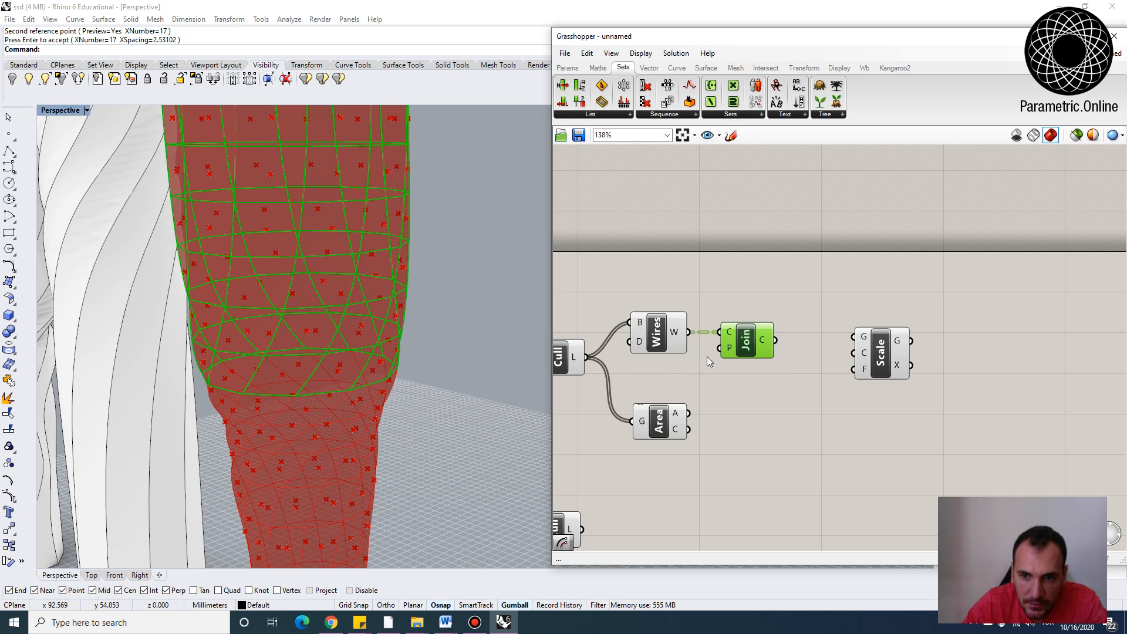
Wire the Join output into Scale's geometry input and Area's centroid into Scale's centre, flattening the Join output
{"action": "left_click_drag", "start_coordinate": [777, 342], "coordinate": [874, 342]}
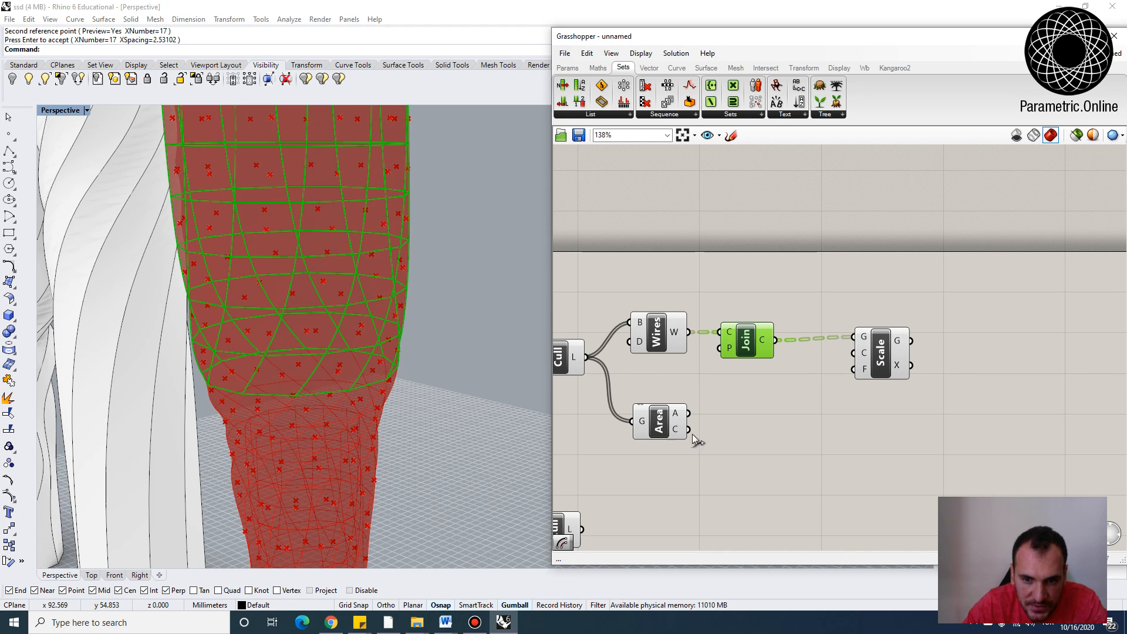
{"action": "left_click_drag", "start_coordinate": [689, 431], "coordinate": [872, 361]}
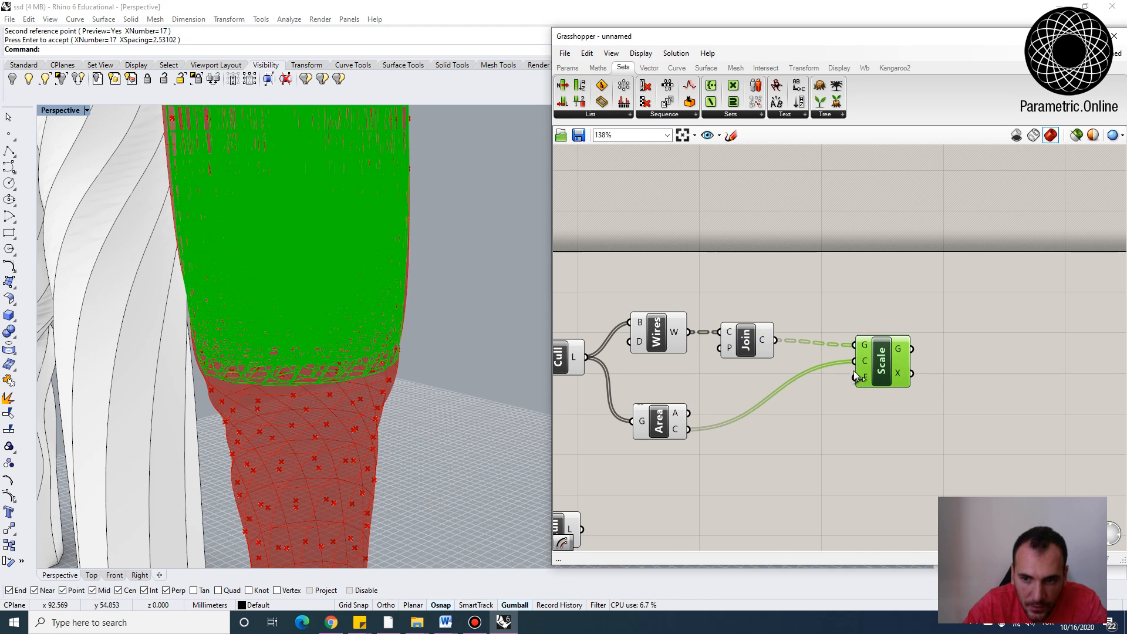
{"action": "scroll", "coordinate": [857, 367], "scroll_direction": "up", "scroll_amount": 3}
{"action": "scroll", "coordinate": [854, 367], "scroll_direction": "down", "scroll_amount": 4}
{"action": "scroll", "coordinate": [817, 360], "scroll_direction": "up", "scroll_amount": 4}
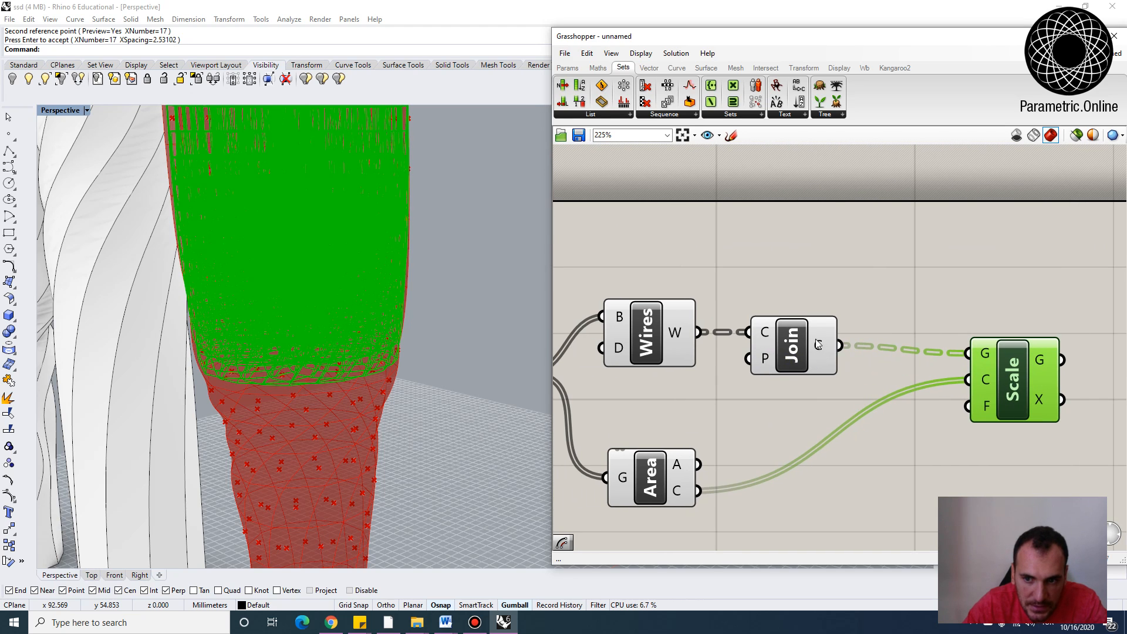
{"action": "right_click", "coordinate": [822, 347]}
{"action": "left_click", "coordinate": [853, 395]}
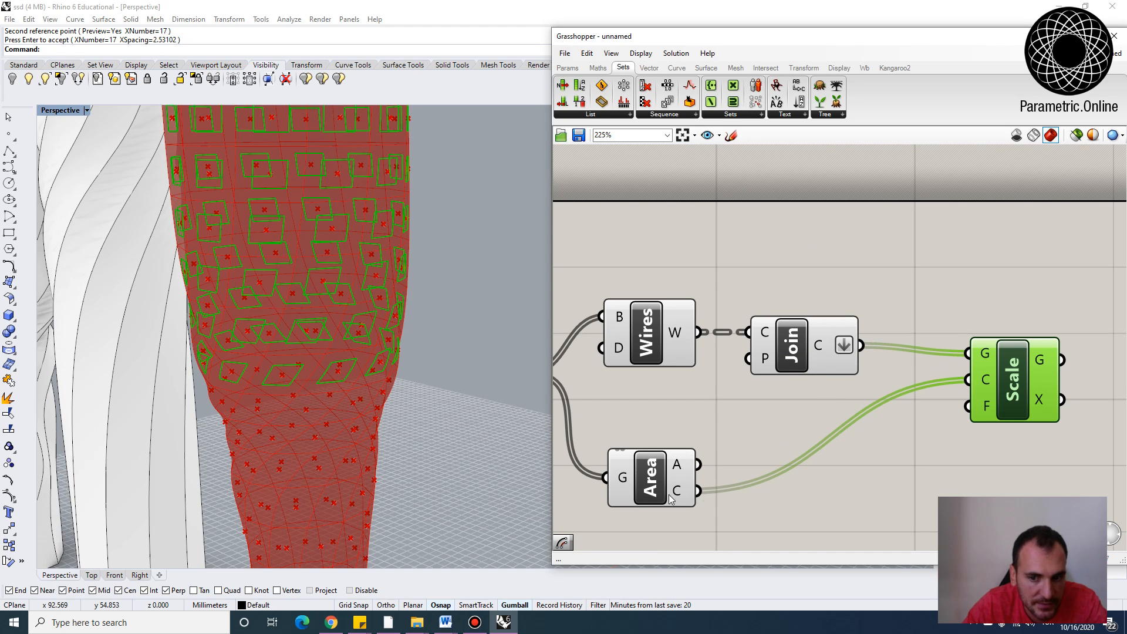
{"action": "scroll", "coordinate": [759, 475], "scroll_direction": "down", "scroll_amount": 2}
{"action": "right_click_drag", "start_coordinate": [759, 474], "coordinate": [738, 402]}
{"action": "scroll", "coordinate": [738, 400], "scroll_direction": "up", "scroll_amount": 1}
{"action": "double_click", "coordinate": [750, 445]}
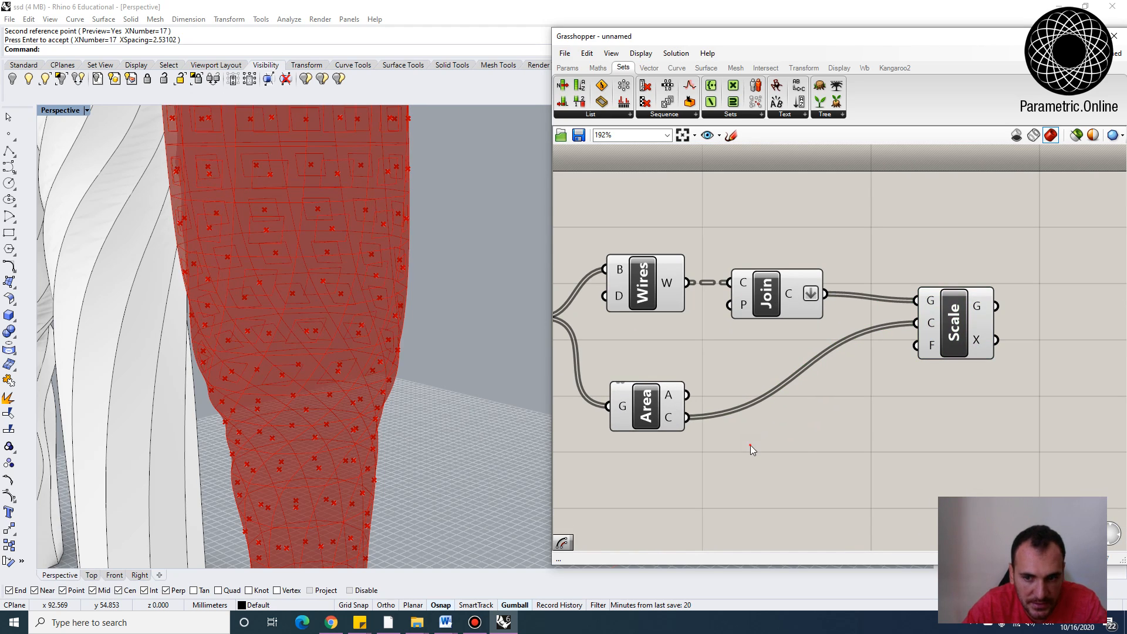
{"action": "scroll", "coordinate": [790, 437], "scroll_direction": "down", "scroll_amount": 1}
{"action": "double_click", "coordinate": [782, 420]}
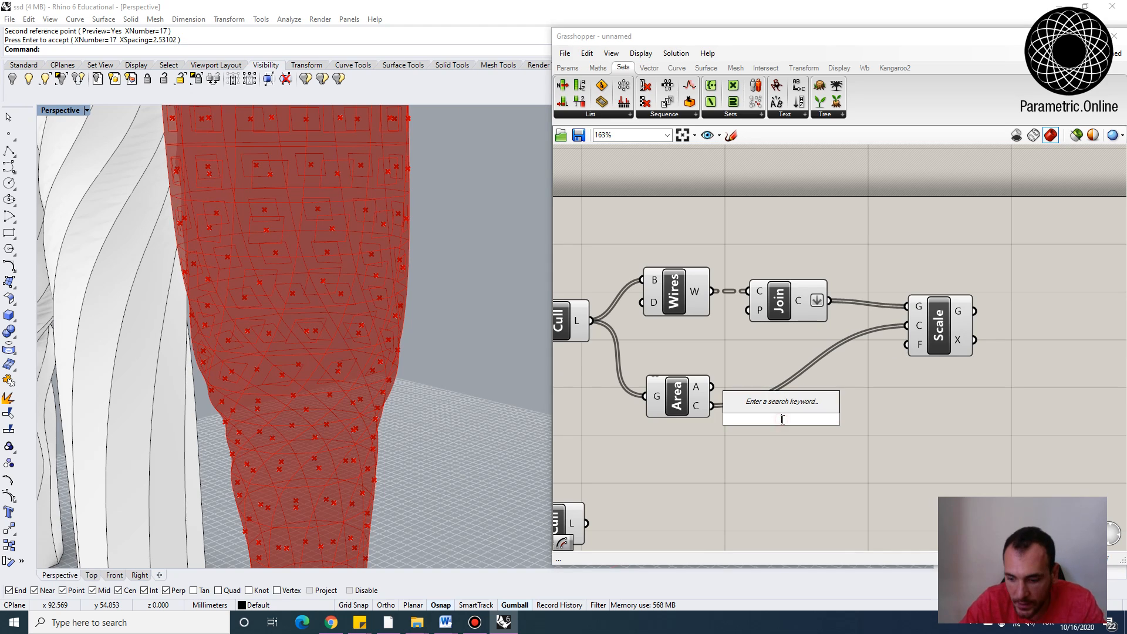
{"action": "type", "text": "25"}
{"action": "key", "text": "Return"}
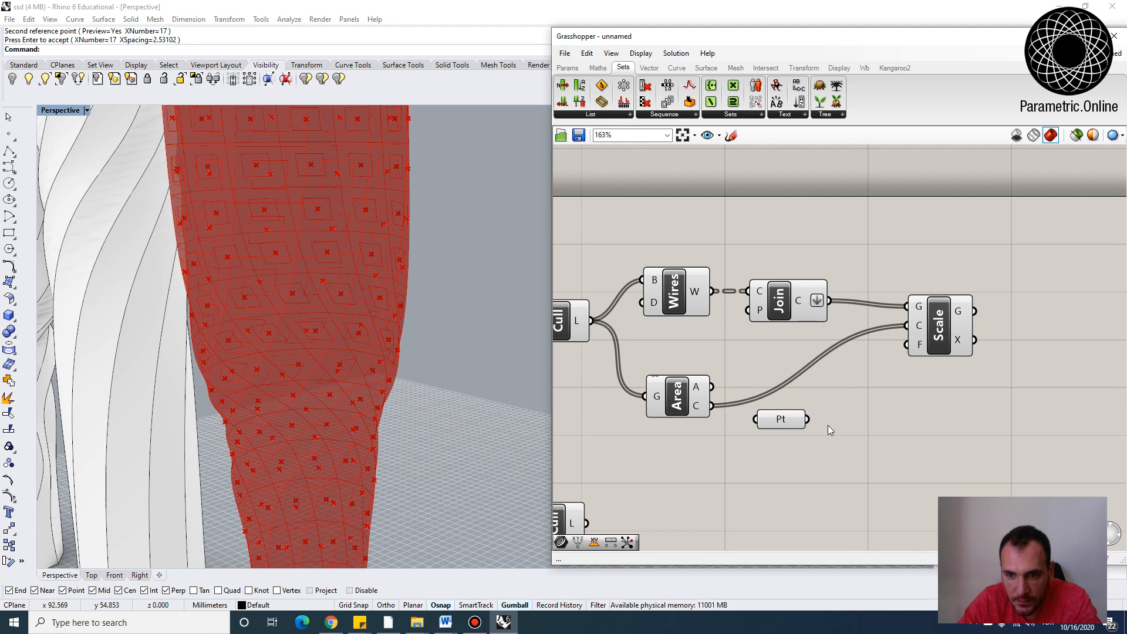
{"action": "key", "text": "Delete"}
Add a number slider connected to Scale's factor input and set it to 0.7
{"action": "double_click", "coordinate": [790, 442]}
{"action": "type", "text": "0.5"}
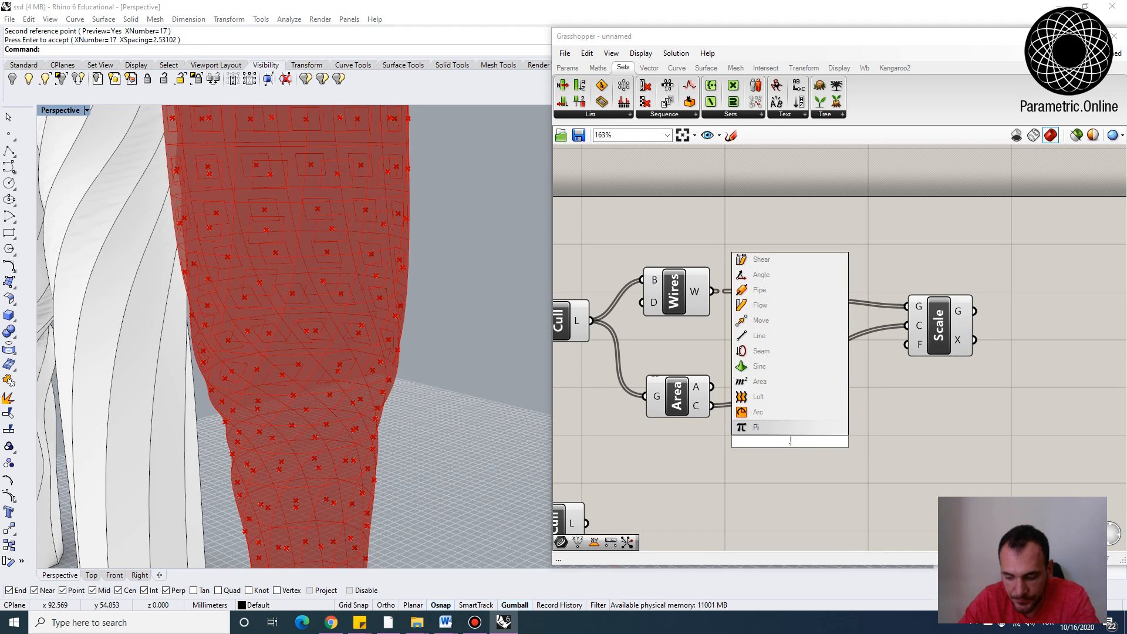
{"action": "key", "text": "Return"}
{"action": "left_click_drag", "start_coordinate": [870, 443], "coordinate": [951, 351]}
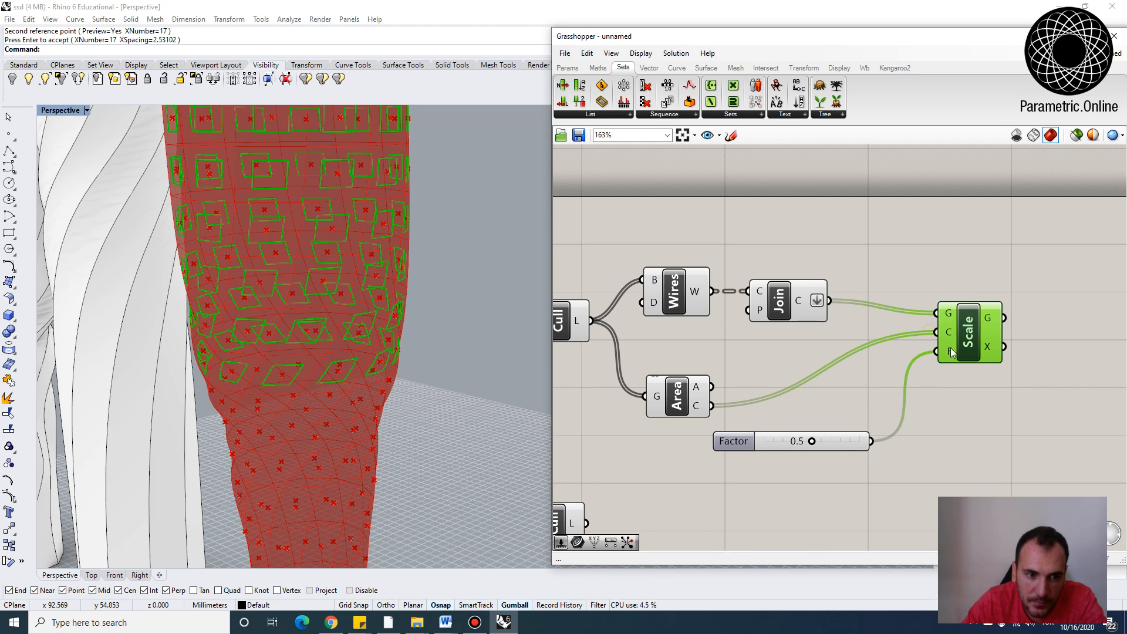
{"action": "mouse_move", "coordinate": [814, 441]}
{"action": "left_mouse_down"}
{"action": "mouse_move", "coordinate": [855, 442]}
{"action": "mouse_move", "coordinate": [792, 442]}
{"action": "mouse_move", "coordinate": [834, 448]}
{"action": "left_mouse_up"}
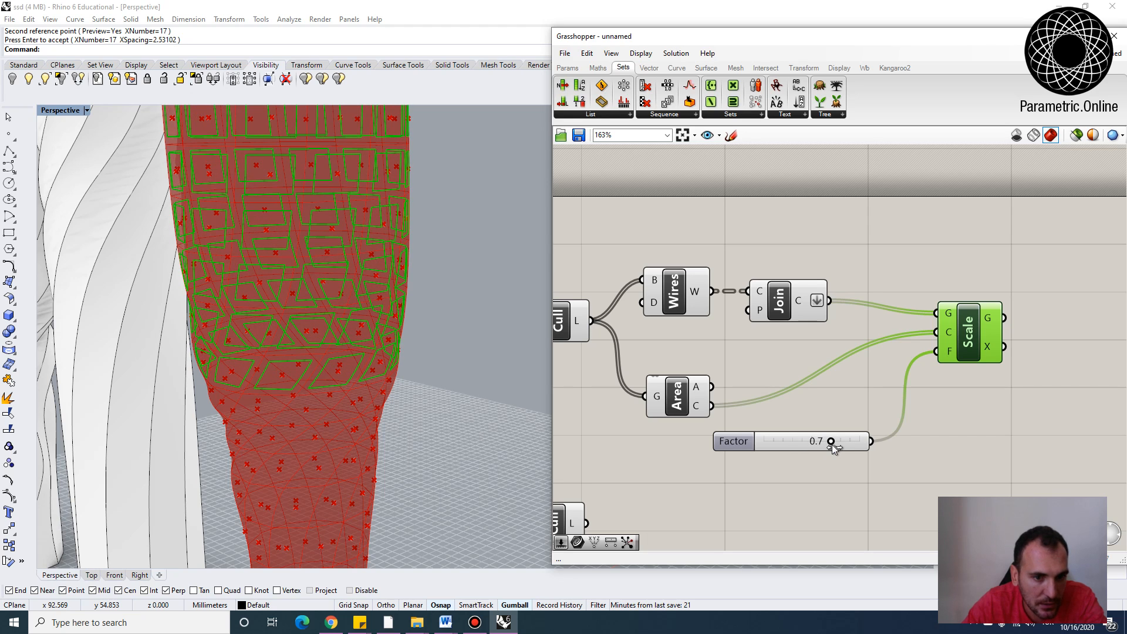
{"action": "mouse_move", "coordinate": [696, 389]}
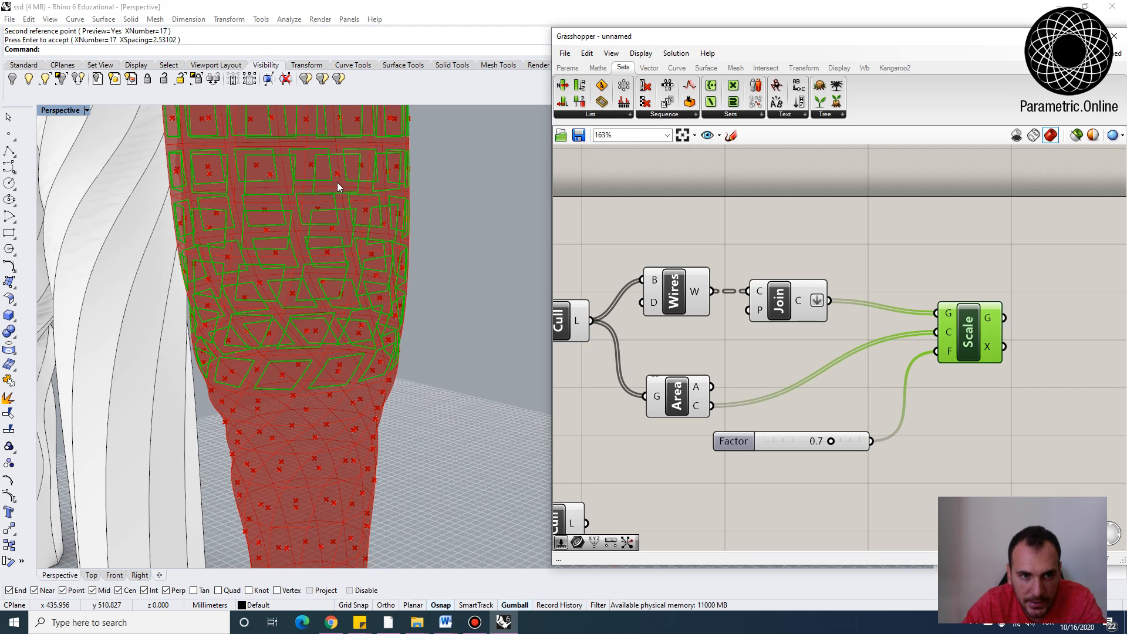
Add a Bounds component fed by the Area component's area output
{"action": "double_click", "coordinate": [738, 368]}
{"action": "type", "text": "boun"}
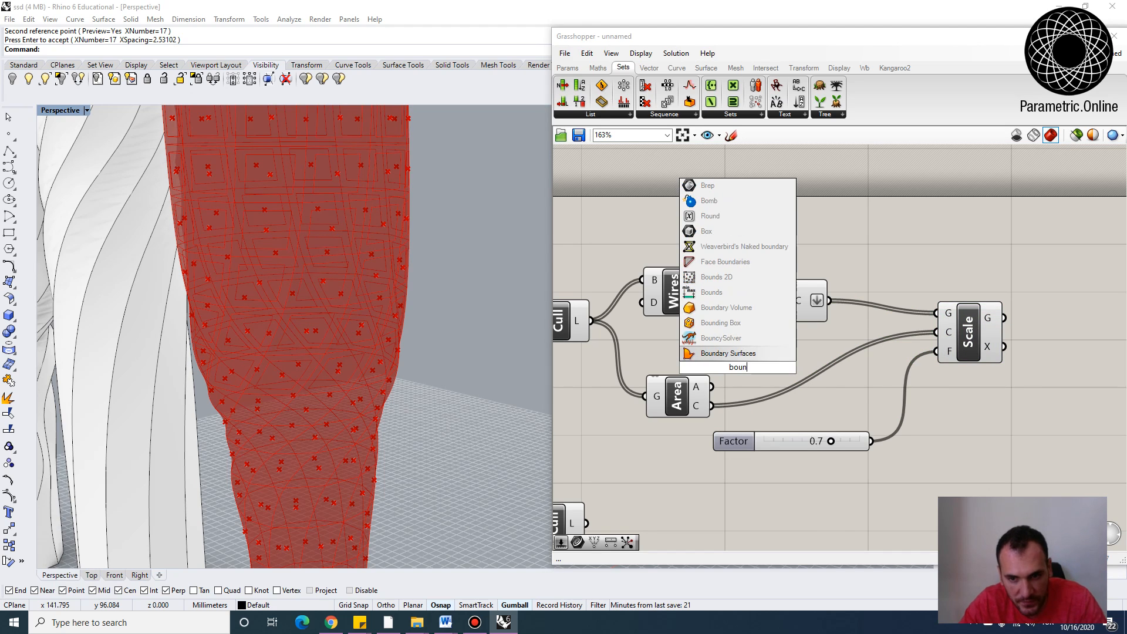
{"action": "left_click", "coordinate": [722, 354]}
{"action": "mouse_move", "coordinate": [721, 370]}
{"action": "left_mouse_down"}
{"action": "mouse_move", "coordinate": [742, 368]}
{"action": "mouse_move", "coordinate": [728, 366]}
{"action": "left_mouse_up"}
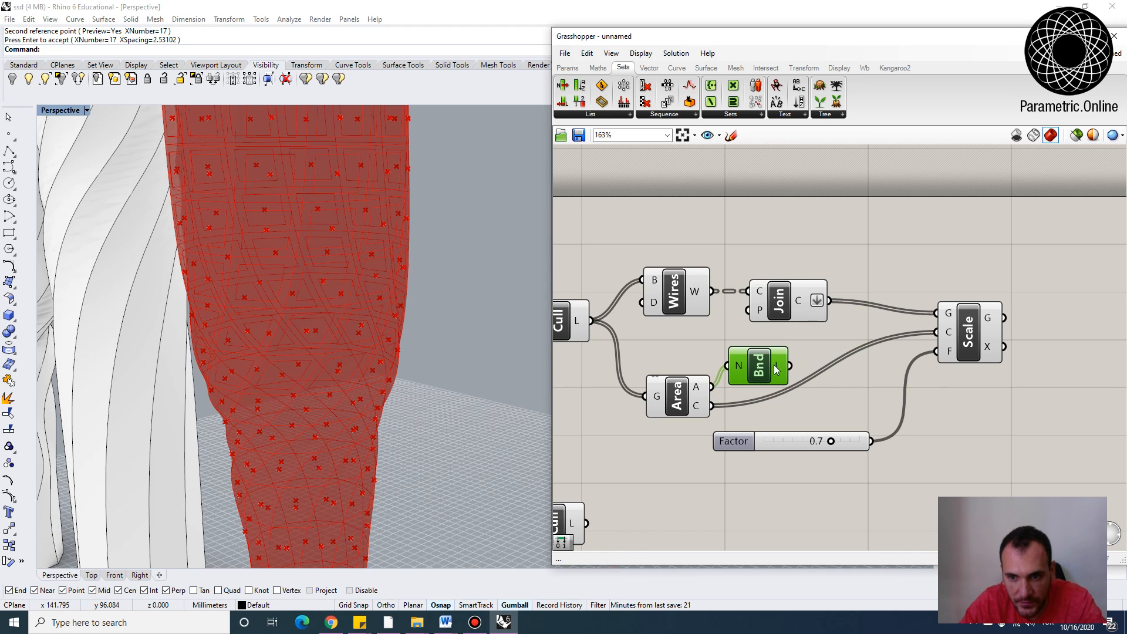
{"action": "mouse_move", "coordinate": [776, 366]}
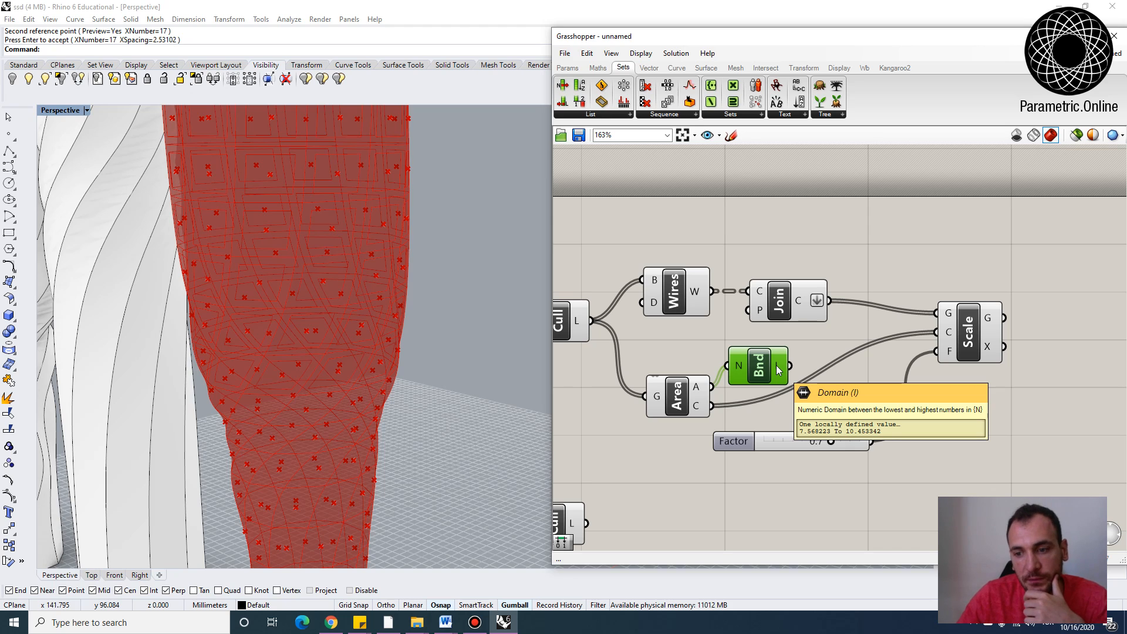
Delete the factor slider and add a Division component with Area's A output as its numerator
{"action": "left_click", "coordinate": [764, 436]}
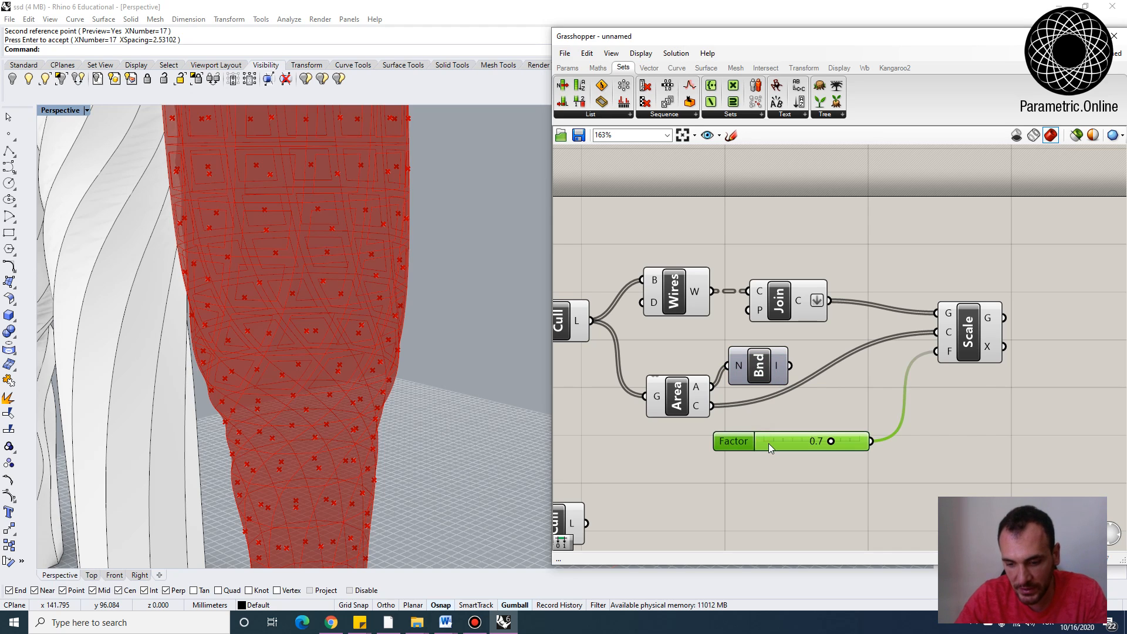
{"action": "key", "text": "Delete"}
{"action": "double_click", "coordinate": [770, 443]}
{"action": "type", "text": "divis"}
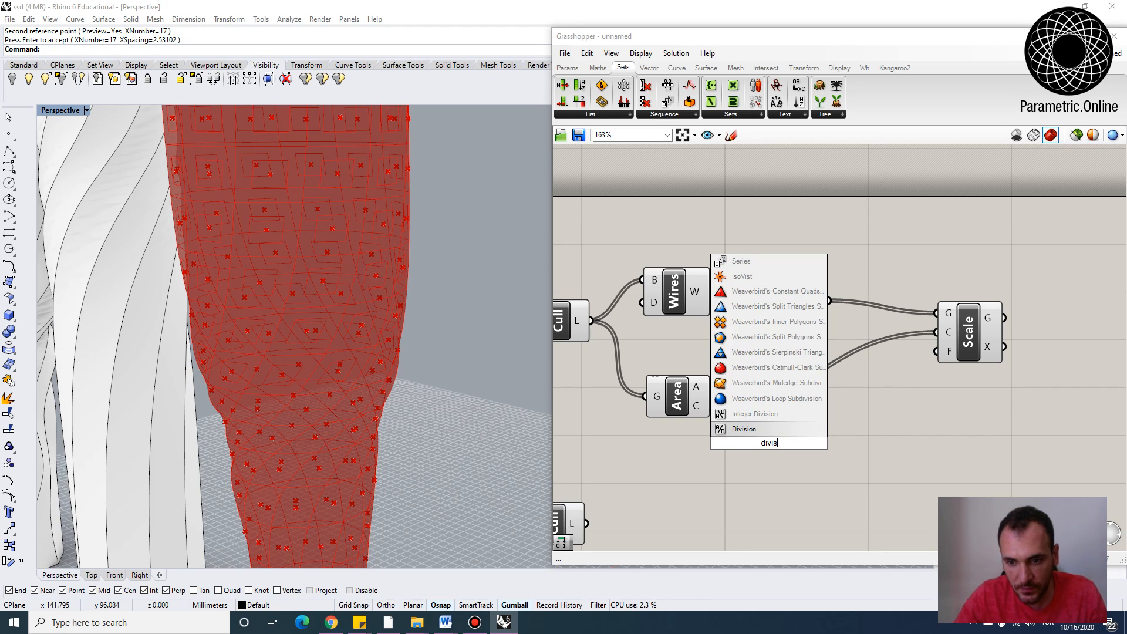
{"action": "key", "text": "Return"}
{"action": "left_click_drag", "start_coordinate": [711, 386], "coordinate": [855, 442]}
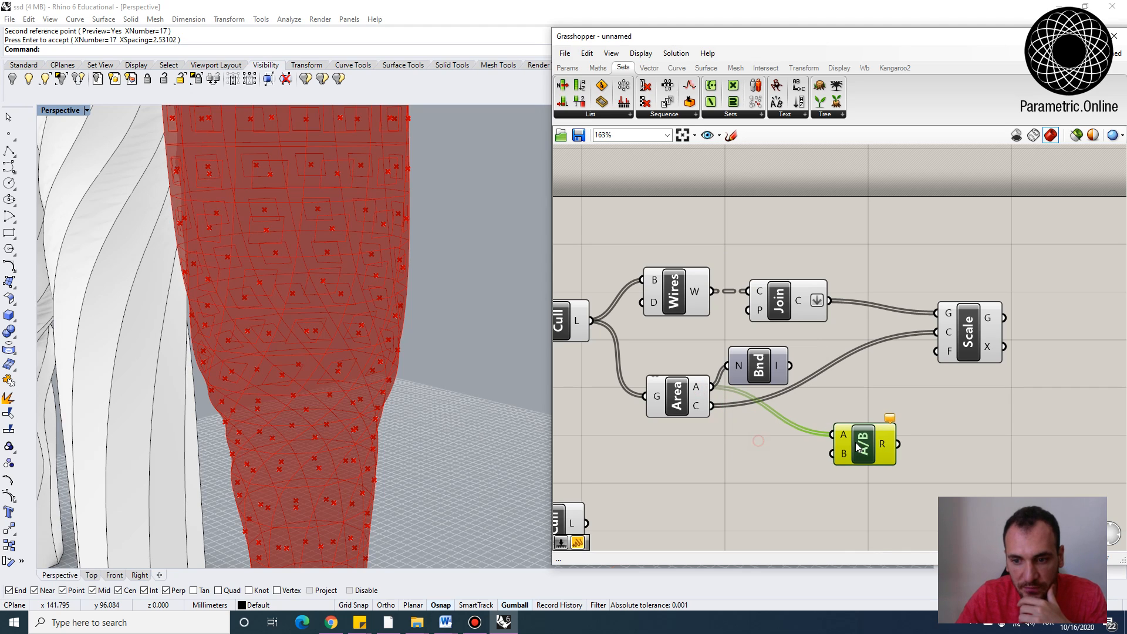
Add a slider of 12 as the Division divisor and feed the Division result into Scale's factor input
{"action": "double_click", "coordinate": [744, 459]}
{"action": "type", "text": "12"}
{"action": "key", "text": "Return"}
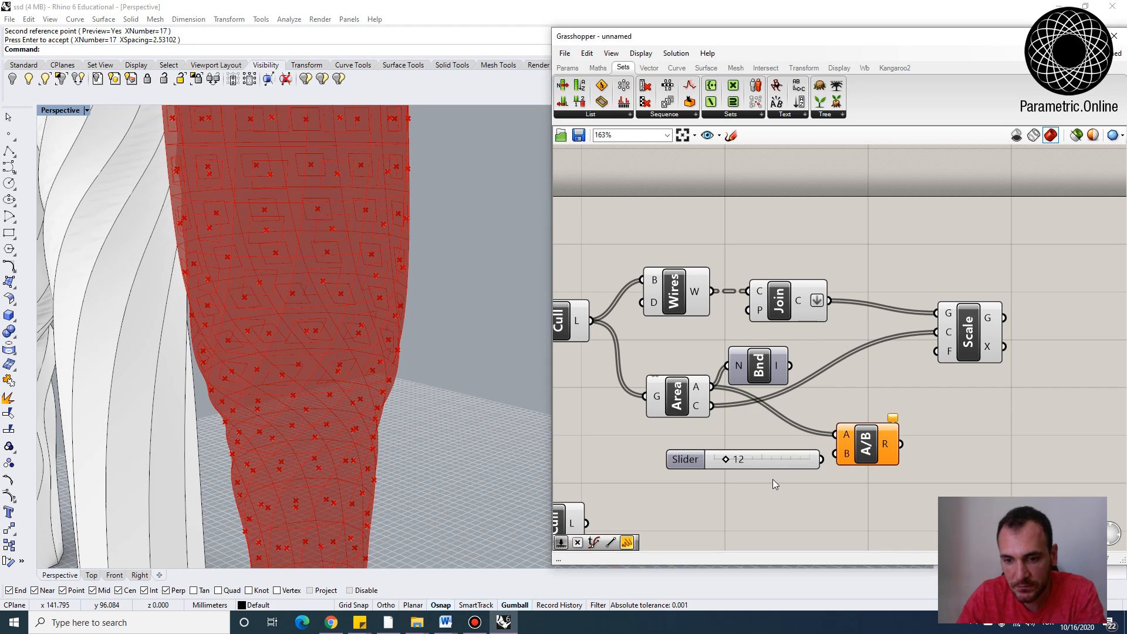
{"action": "left_click_drag", "start_coordinate": [821, 460], "coordinate": [936, 352]}
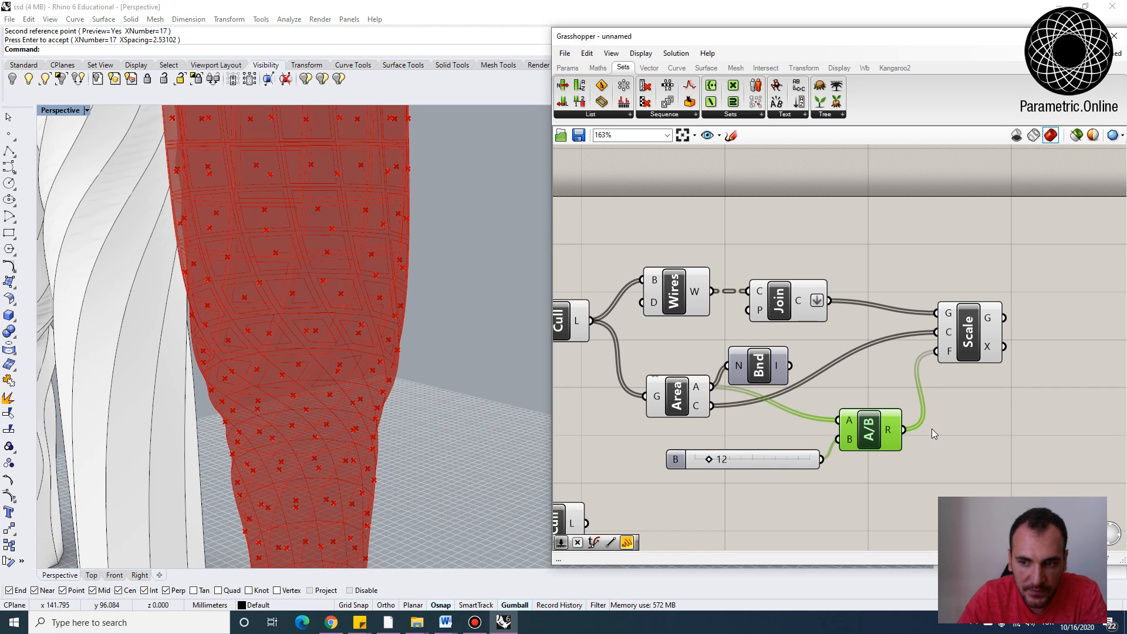
{"action": "left_click", "coordinate": [984, 329]}
{"action": "scroll", "coordinate": [378, 356], "scroll_direction": "down", "scroll_amount": 5}
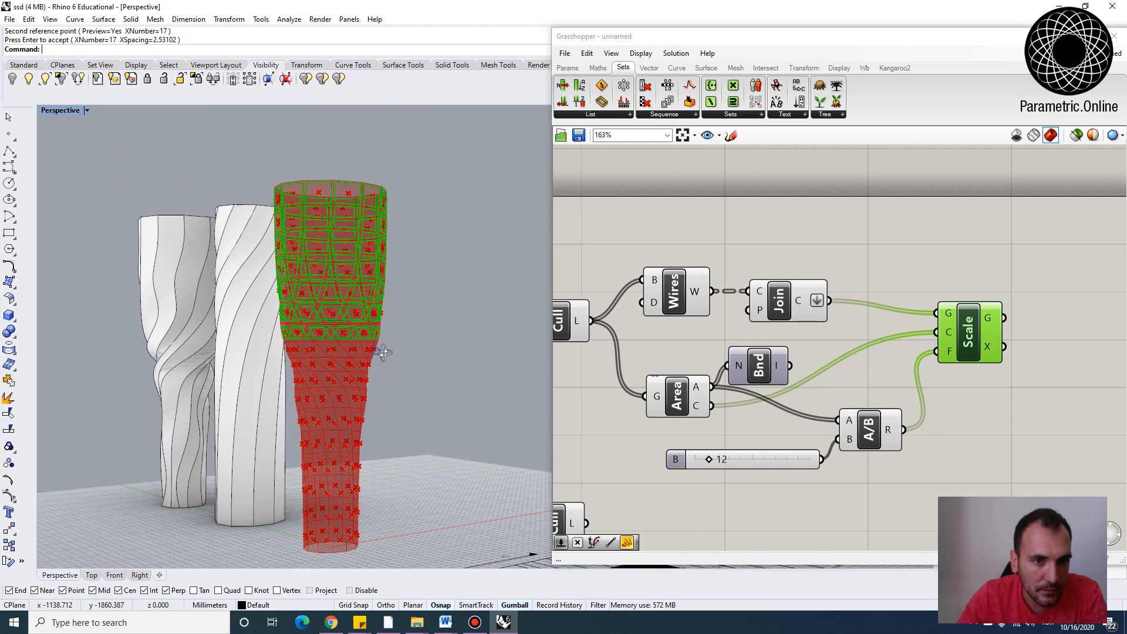
{"action": "scroll", "coordinate": [348, 199], "scroll_direction": "up", "scroll_amount": 5}
{"action": "scroll", "coordinate": [347, 199], "scroll_direction": "up", "scroll_amount": 4}
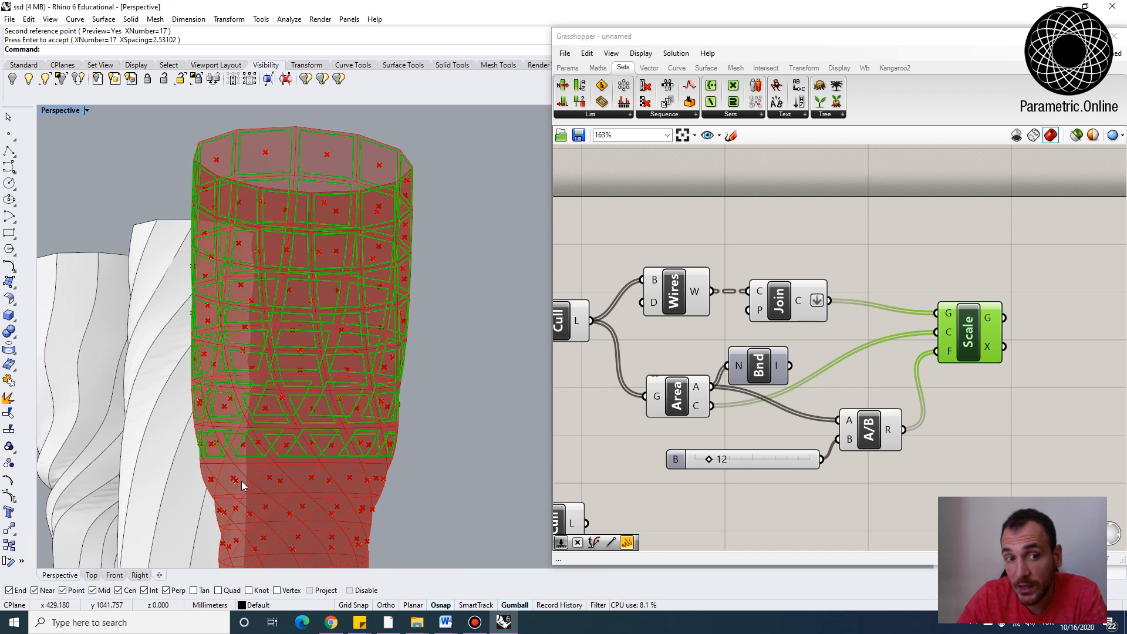
Rearrange the divisor slider and Division component on the canvas next to Scale
{"action": "right_click_drag", "start_coordinate": [268, 396], "coordinate": [277, 197]}
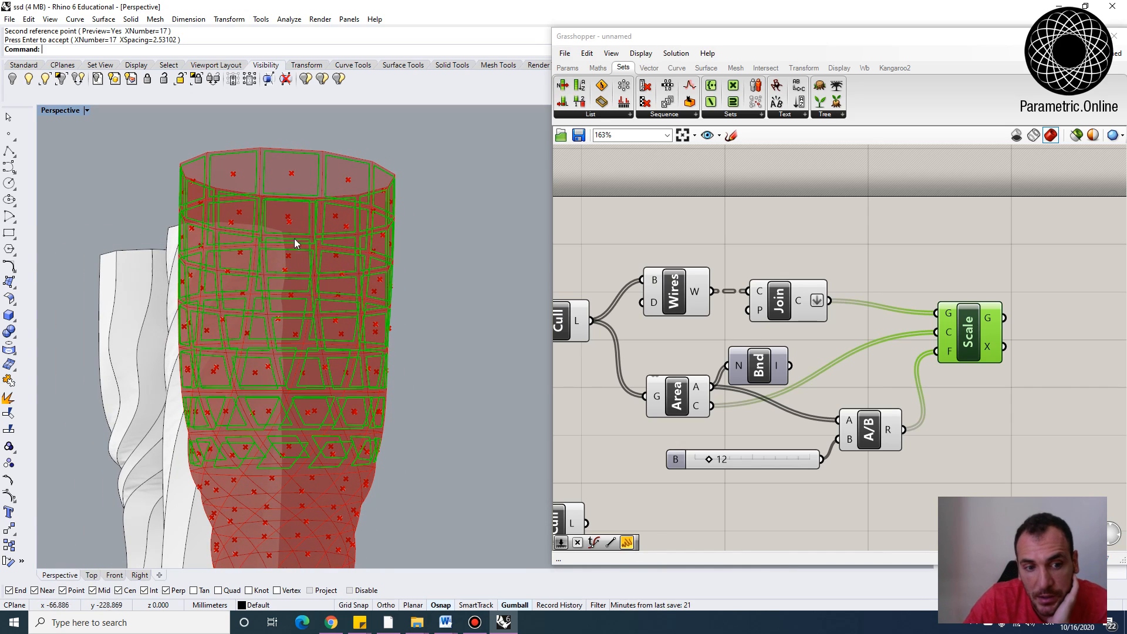
{"action": "right_click_drag", "start_coordinate": [294, 239], "coordinate": [300, 196]}
{"action": "scroll", "coordinate": [297, 232], "scroll_direction": "down", "scroll_amount": 6}
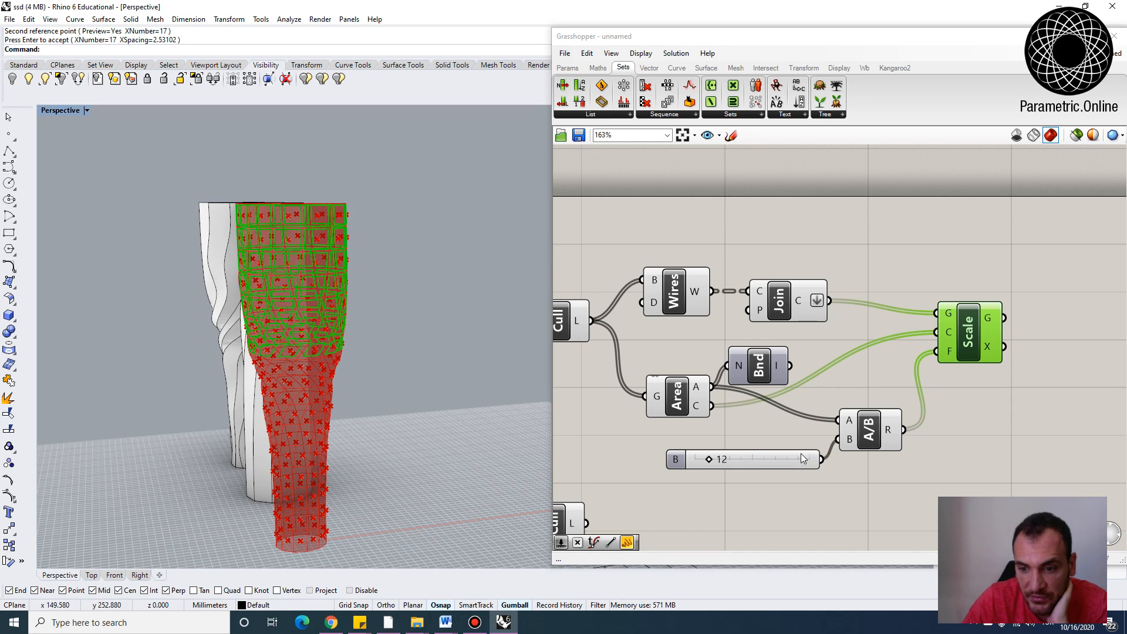
{"action": "left_click_drag", "start_coordinate": [803, 458], "coordinate": [772, 445]}
{"action": "left_click_drag", "start_coordinate": [856, 444], "coordinate": [848, 434]}
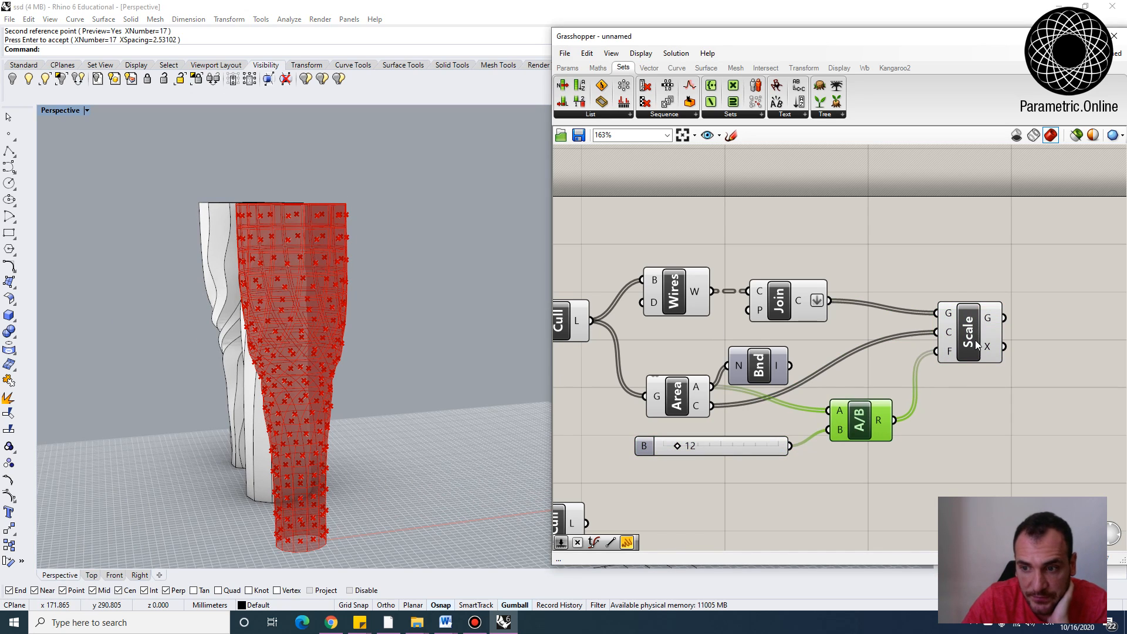
{"action": "left_click_drag", "start_coordinate": [975, 340], "coordinate": [996, 361]}
{"action": "scroll", "coordinate": [922, 274], "scroll_direction": "down", "scroll_amount": 3}
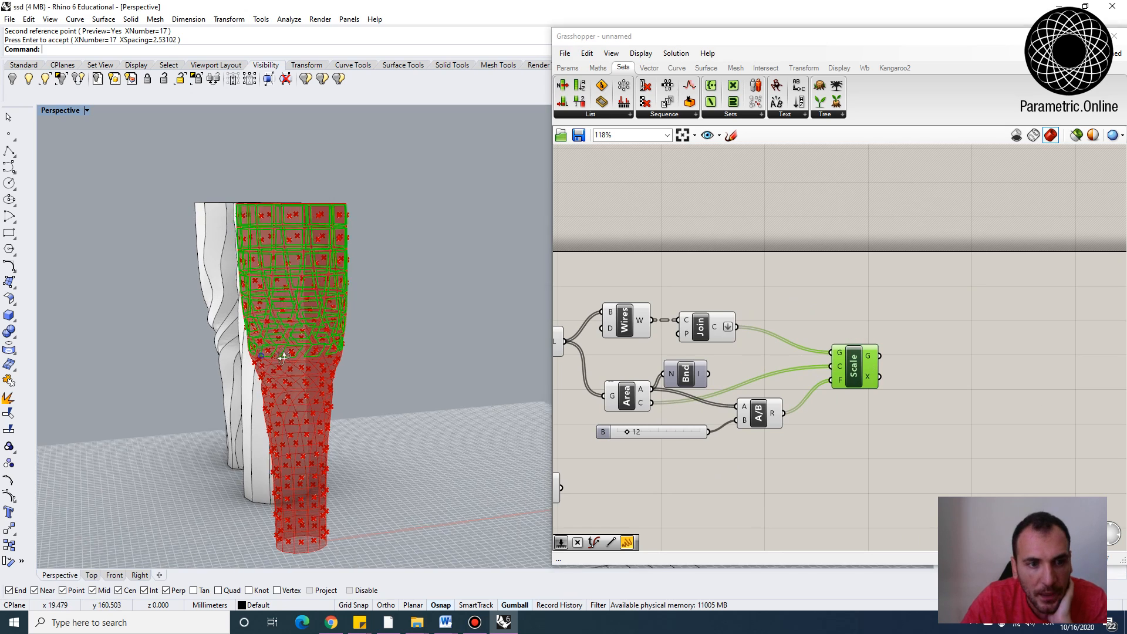
{"action": "scroll", "coordinate": [301, 209], "scroll_direction": "up", "scroll_amount": 3}
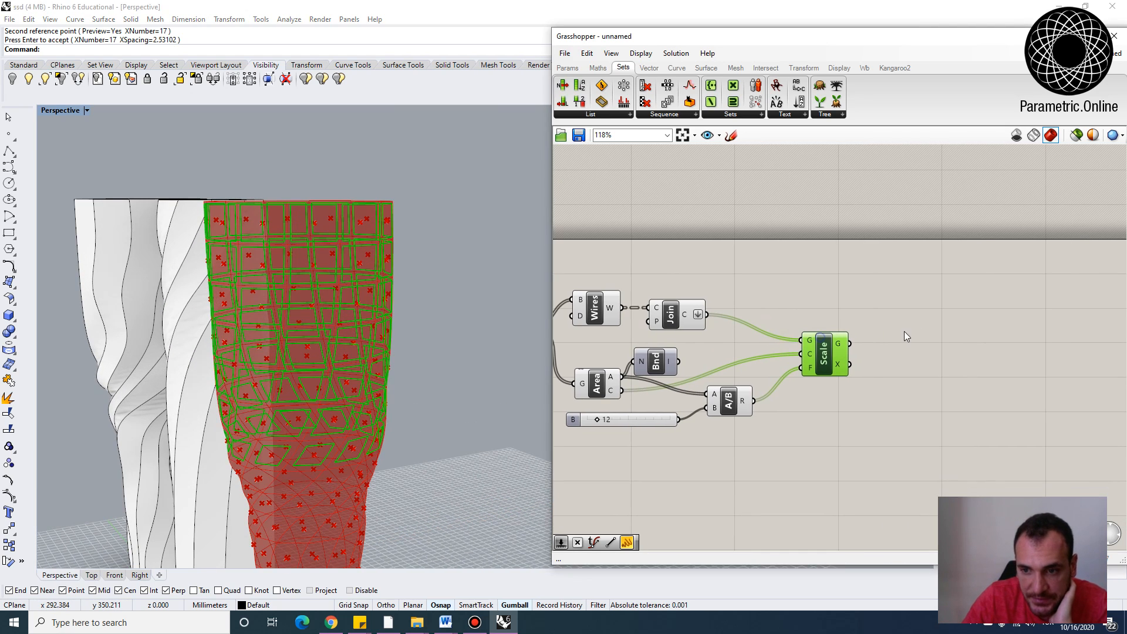
Add a Weave component and connect the joined panel outlines to its 0 input
{"action": "double_click", "coordinate": [917, 323]}
{"action": "type", "text": "weave"}
{"action": "key", "text": "Return"}
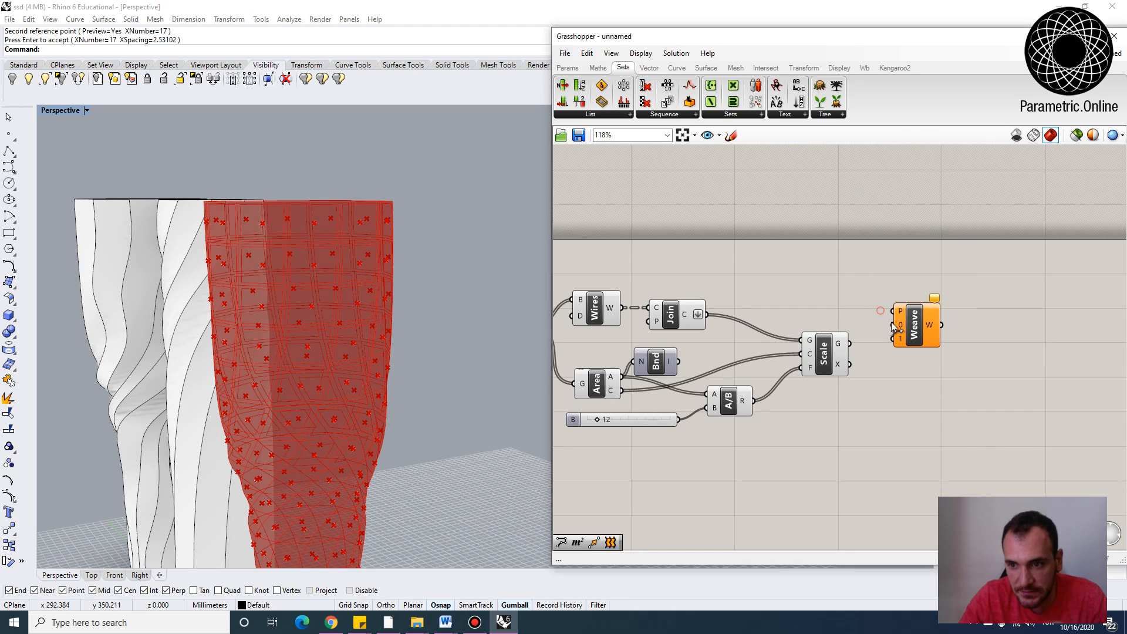
{"action": "scroll", "coordinate": [877, 314], "scroll_direction": "up", "scroll_amount": 1}
{"action": "scroll", "coordinate": [875, 311], "scroll_direction": "down", "scroll_amount": 2}
{"action": "right_click_drag", "start_coordinate": [694, 293], "coordinate": [753, 299]}
{"action": "left_click_drag", "start_coordinate": [759, 323], "coordinate": [764, 317]}
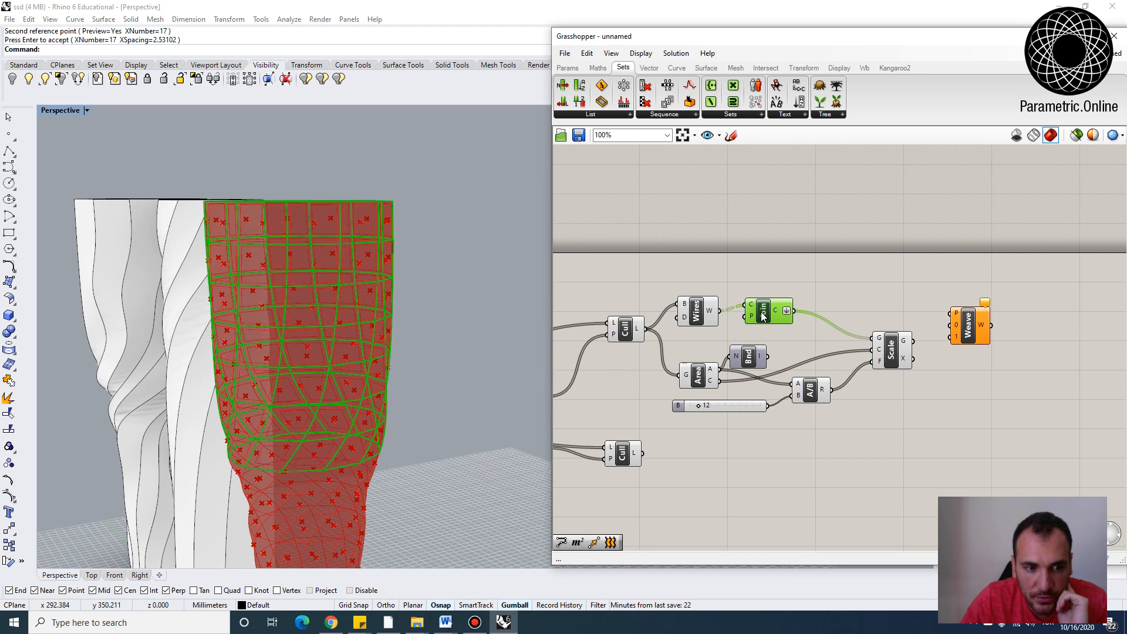
{"action": "right_click_drag", "start_coordinate": [806, 311], "coordinate": [784, 316]}
{"action": "scroll", "coordinate": [781, 315], "scroll_direction": "up", "scroll_amount": 1}
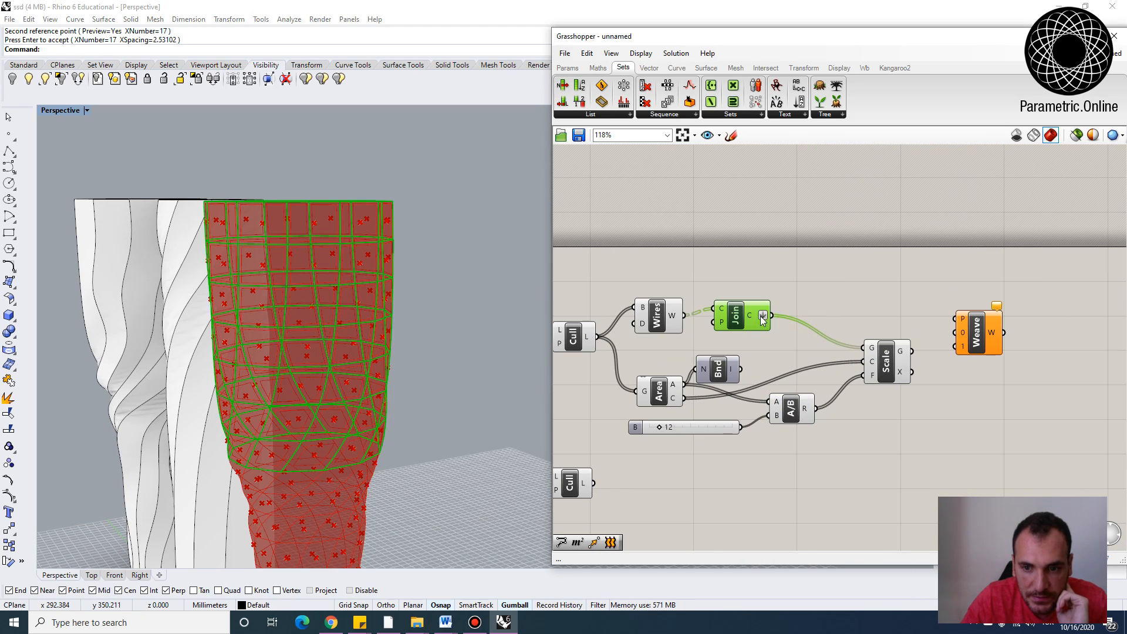
{"action": "left_click_drag", "start_coordinate": [772, 316], "coordinate": [955, 333]}
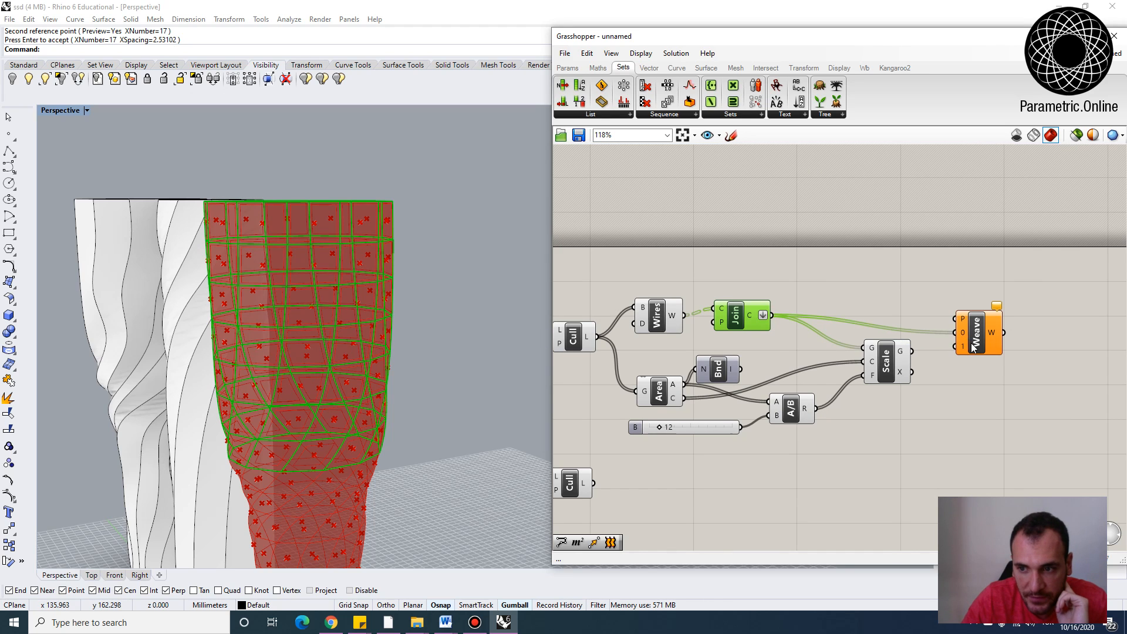
Connect Scale's G output, the scaled outlines, to the Weave component's 1 input
{"action": "scroll", "coordinate": [851, 354], "scroll_direction": "up", "scroll_amount": 2}
{"action": "left_click", "coordinate": [801, 369]}
{"action": "left_click_drag", "start_coordinate": [844, 360], "coordinate": [917, 340]}
{"action": "right_click_drag", "start_coordinate": [936, 335], "coordinate": [791, 356]}
{"action": "left_click_drag", "start_coordinate": [791, 356], "coordinate": [796, 343]}
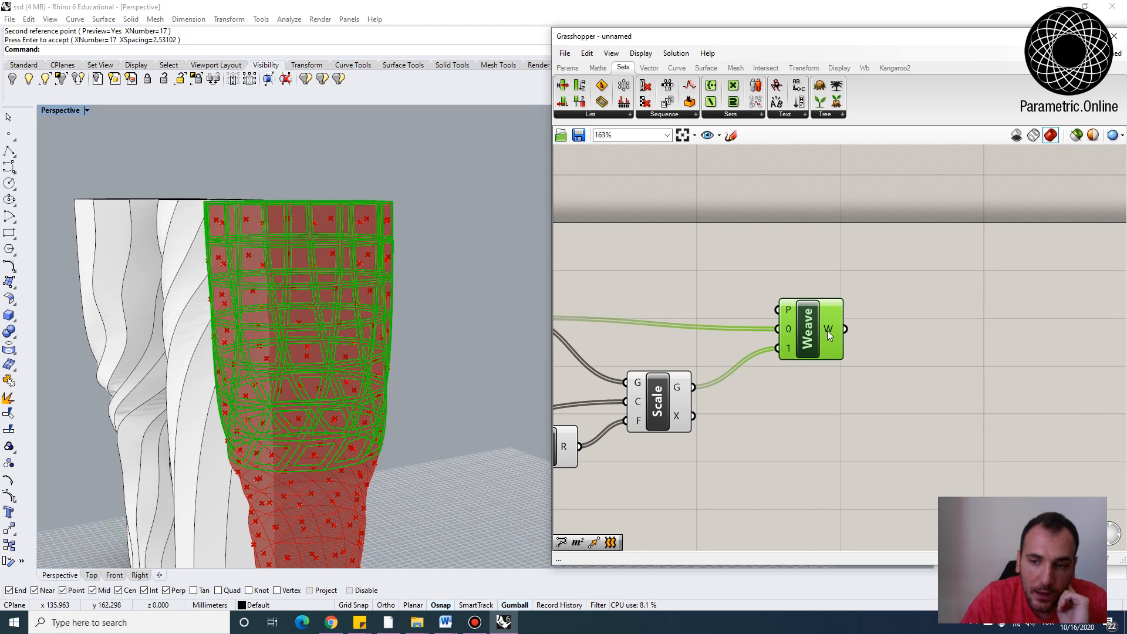
{"action": "mouse_move", "coordinate": [828, 333]}
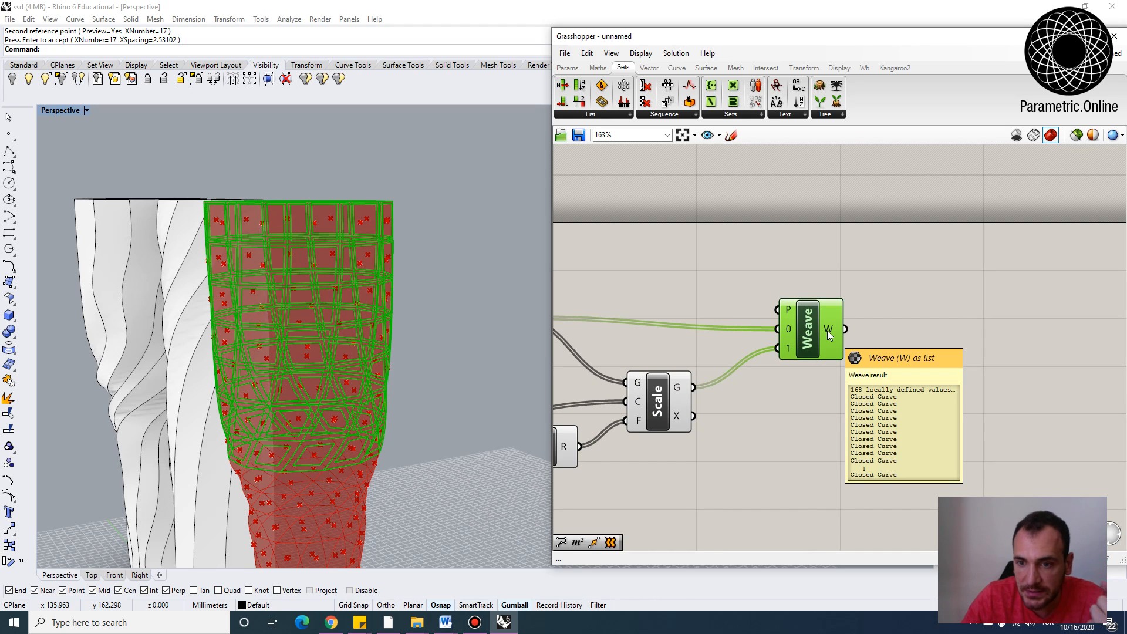
{"action": "scroll", "coordinate": [811, 321], "scroll_direction": "up", "scroll_amount": 2}
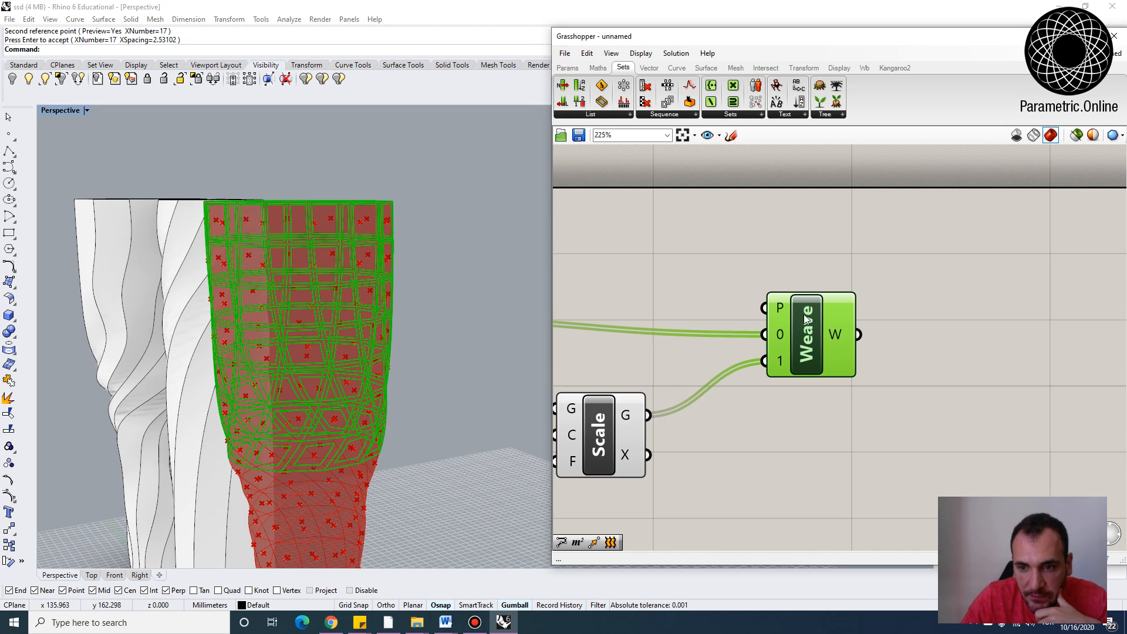
{"action": "mouse_move", "coordinate": [779, 310]}
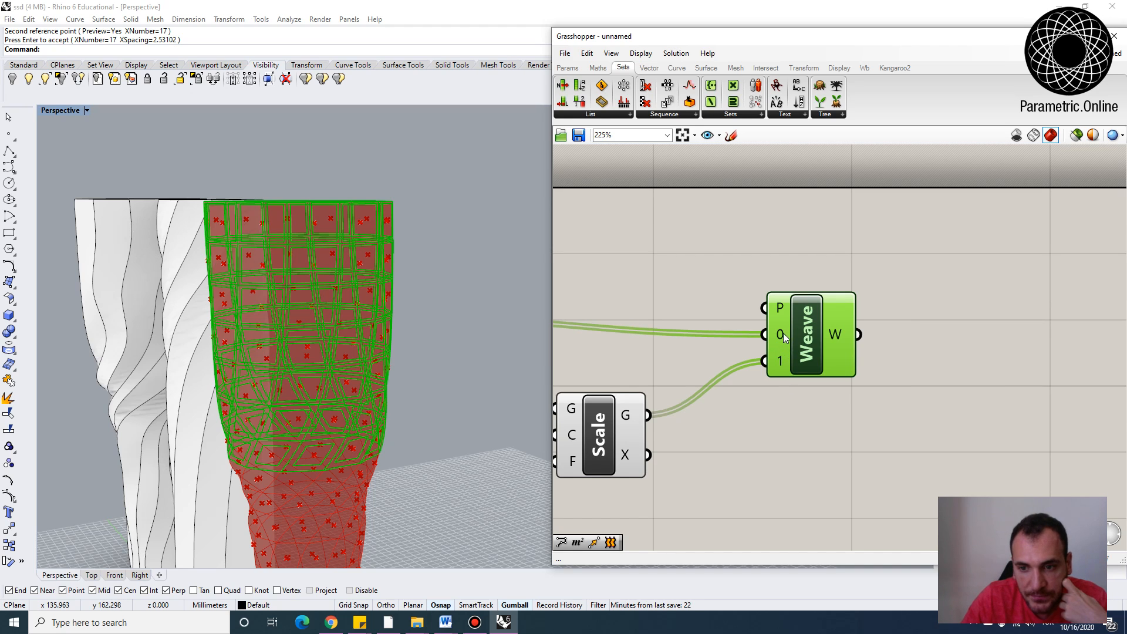
Graft both the 0 and 1 inputs of the Weave component
{"action": "right_click", "coordinate": [783, 333]}
{"action": "left_click", "coordinate": [819, 432]}
{"action": "right_click", "coordinate": [778, 358]}
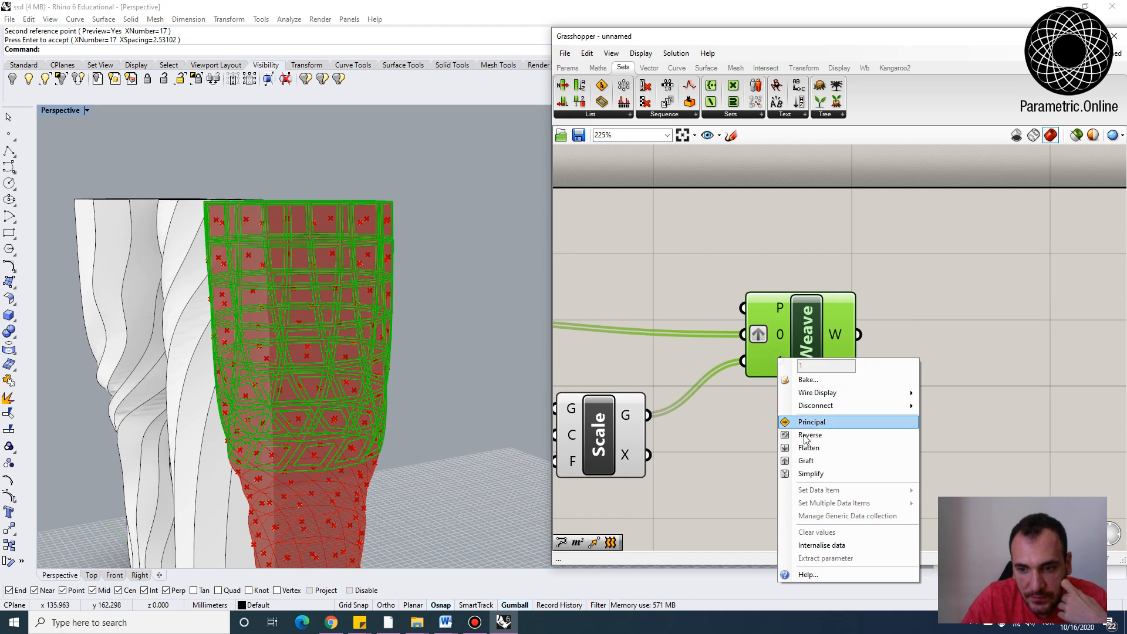
{"action": "left_click", "coordinate": [807, 460]}
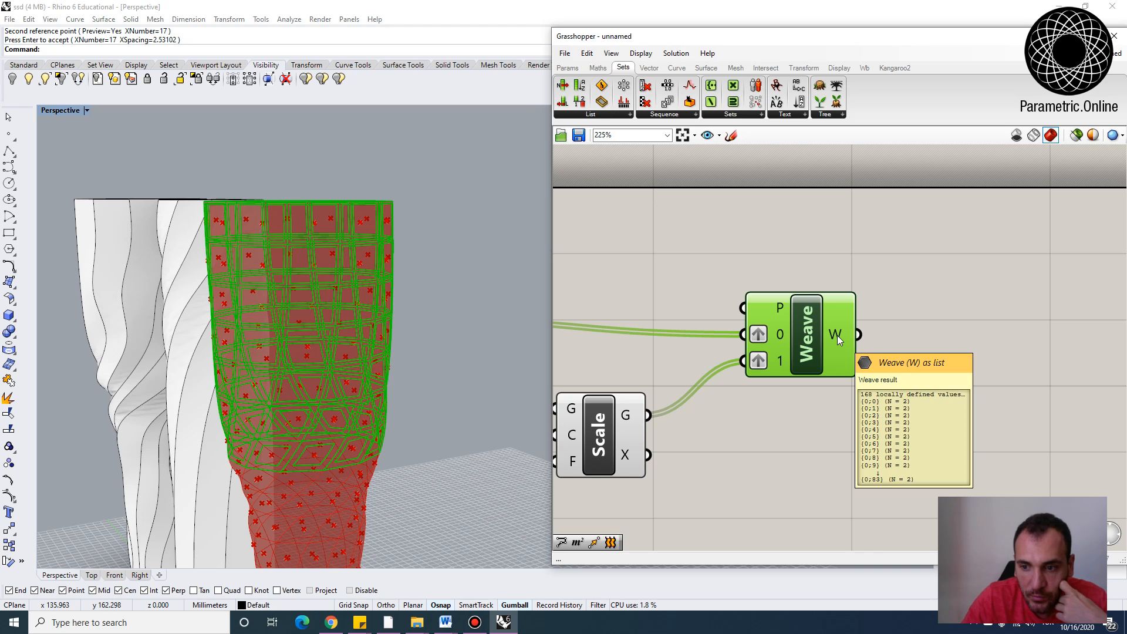
Add a Loft component and feed it the Weave component's W output
{"action": "scroll", "coordinate": [837, 336], "scroll_direction": "down", "scroll_amount": 1}
{"action": "double_click", "coordinate": [872, 330]}
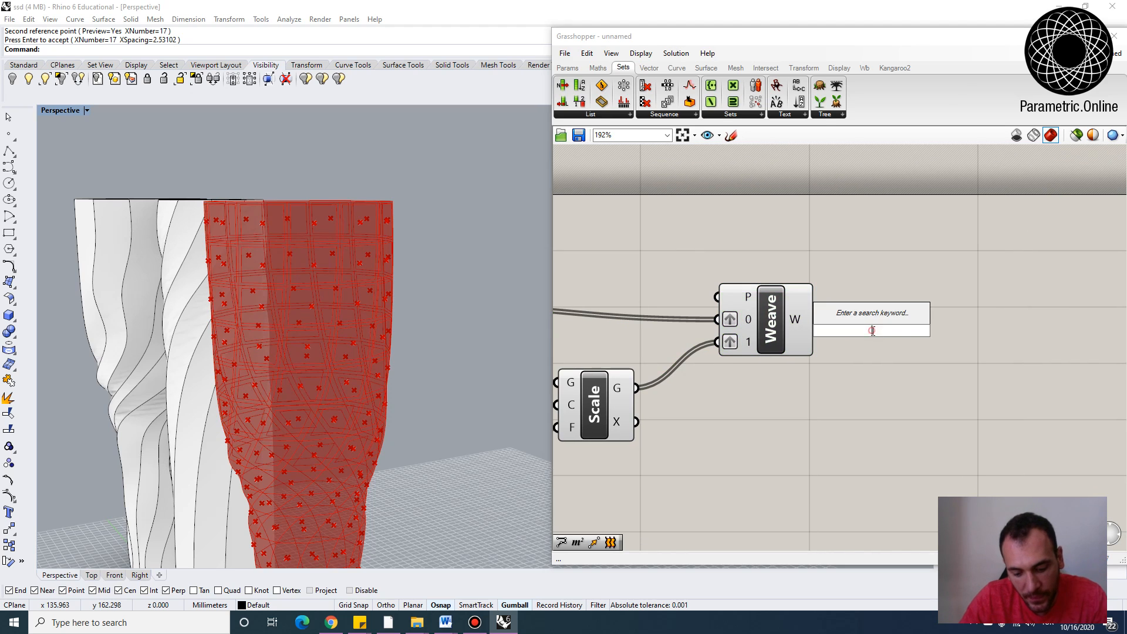
{"action": "type", "text": "loft"}
{"action": "left_click", "coordinate": [870, 317]}
{"action": "left_click_drag", "start_coordinate": [816, 320], "coordinate": [875, 329]}
Turn off the preview of all components upstream of the new Loft
{"action": "right_click_drag", "start_coordinate": [498, 407], "coordinate": [459, 366]}
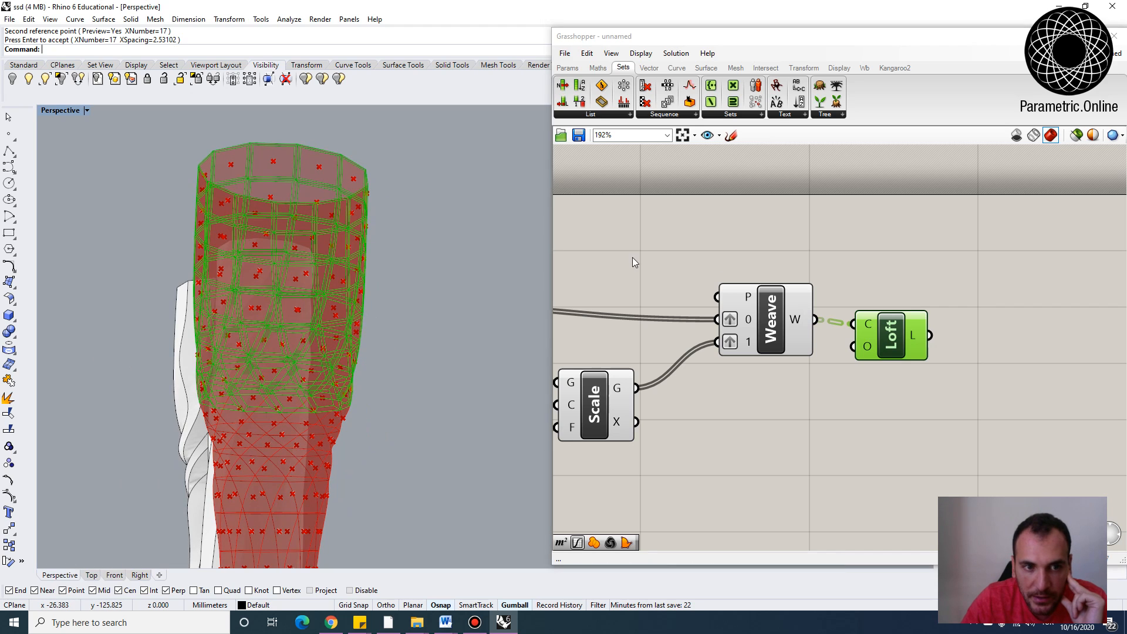
{"action": "scroll", "coordinate": [841, 269], "scroll_direction": "down", "scroll_amount": 6}
{"action": "left_click_drag", "start_coordinate": [959, 366], "coordinate": [640, 247]}
{"action": "left_click", "coordinate": [676, 53]}
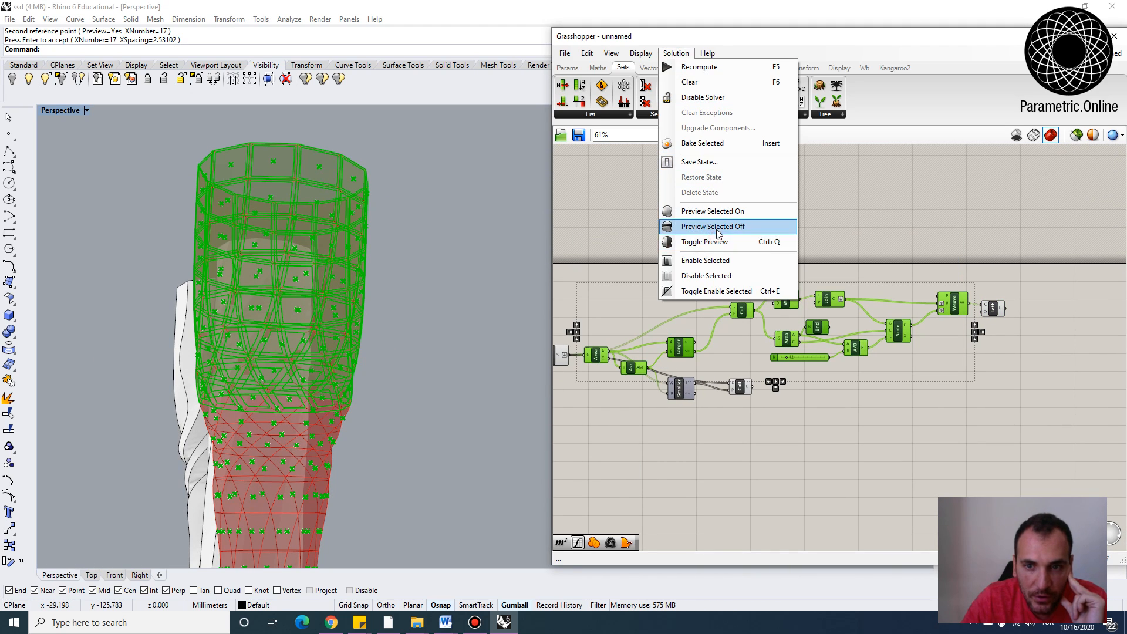
{"action": "left_click", "coordinate": [717, 226]}
{"action": "scroll", "coordinate": [879, 357], "scroll_direction": "down", "scroll_amount": 2}
{"action": "left_click_drag", "start_coordinate": [876, 408], "coordinate": [557, 281]}
{"action": "left_click", "coordinate": [676, 53]}
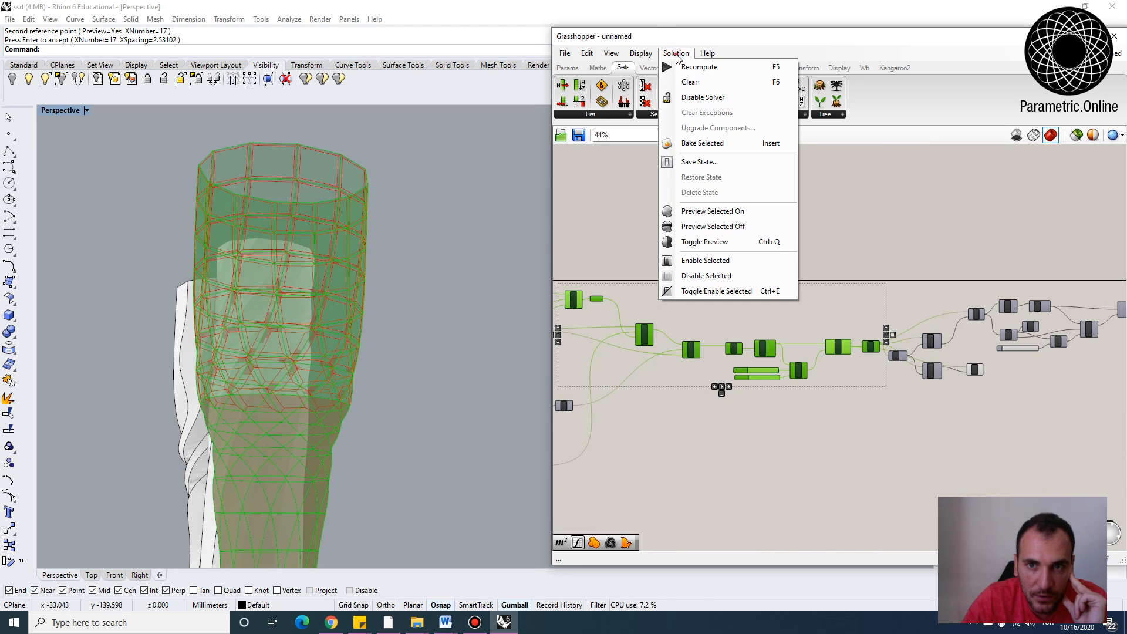
{"action": "left_click", "coordinate": [710, 227]}
{"action": "left_click", "coordinate": [743, 232]}
Examine the lofted panels in the viewport and the overall definition layout
{"action": "mouse_move", "coordinate": [376, 229]}
{"action": "right_mouse_down"}
{"action": "mouse_move", "coordinate": [328, 278]}
{"action": "mouse_move", "coordinate": [347, 278]}
{"action": "mouse_move", "coordinate": [371, 251]}
{"action": "right_mouse_up"}
{"action": "scroll", "coordinate": [329, 279], "scroll_direction": "down", "scroll_amount": 4}
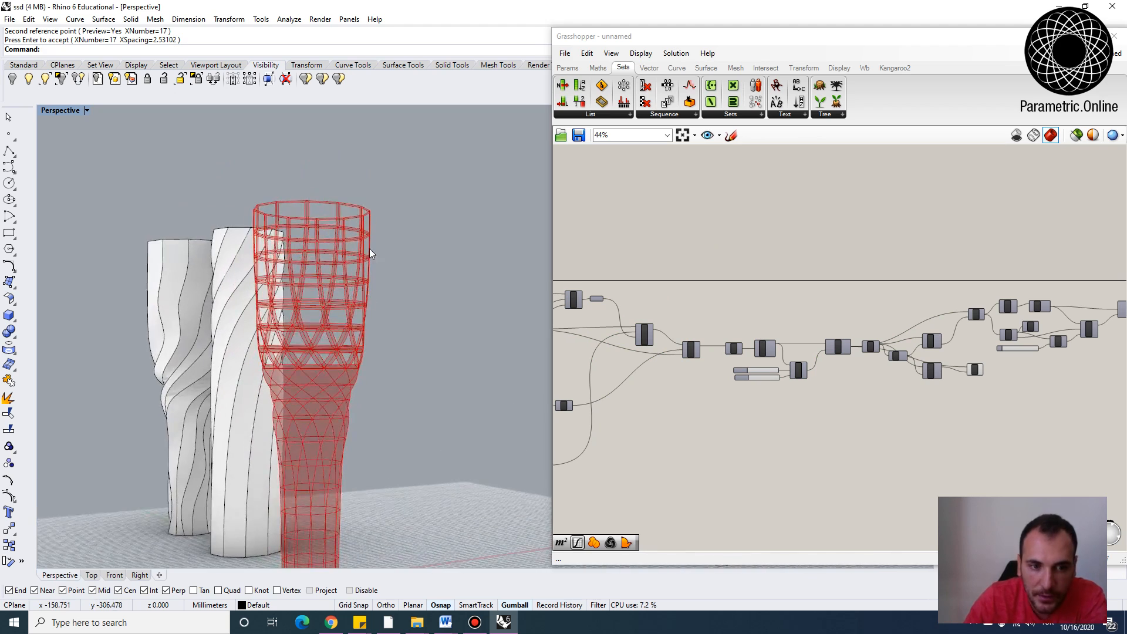
{"action": "scroll", "coordinate": [371, 254], "scroll_direction": "down", "scroll_amount": 3}
{"action": "scroll", "coordinate": [752, 259], "scroll_direction": "down", "scroll_amount": 2}
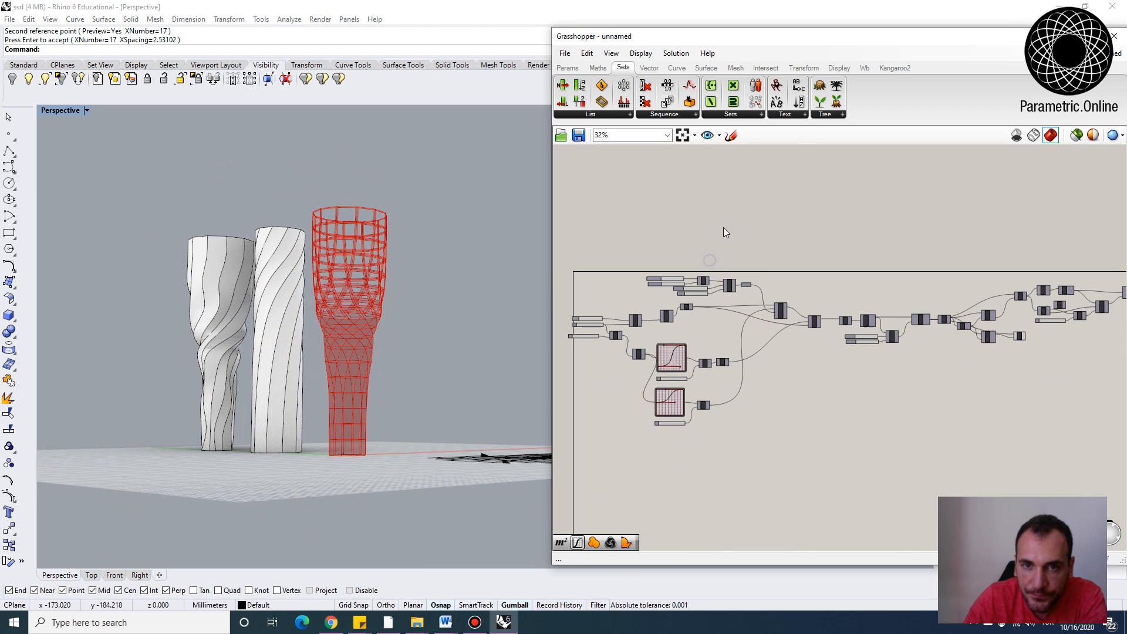
{"action": "right_click_drag", "start_coordinate": [628, 235], "coordinate": [663, 234]}
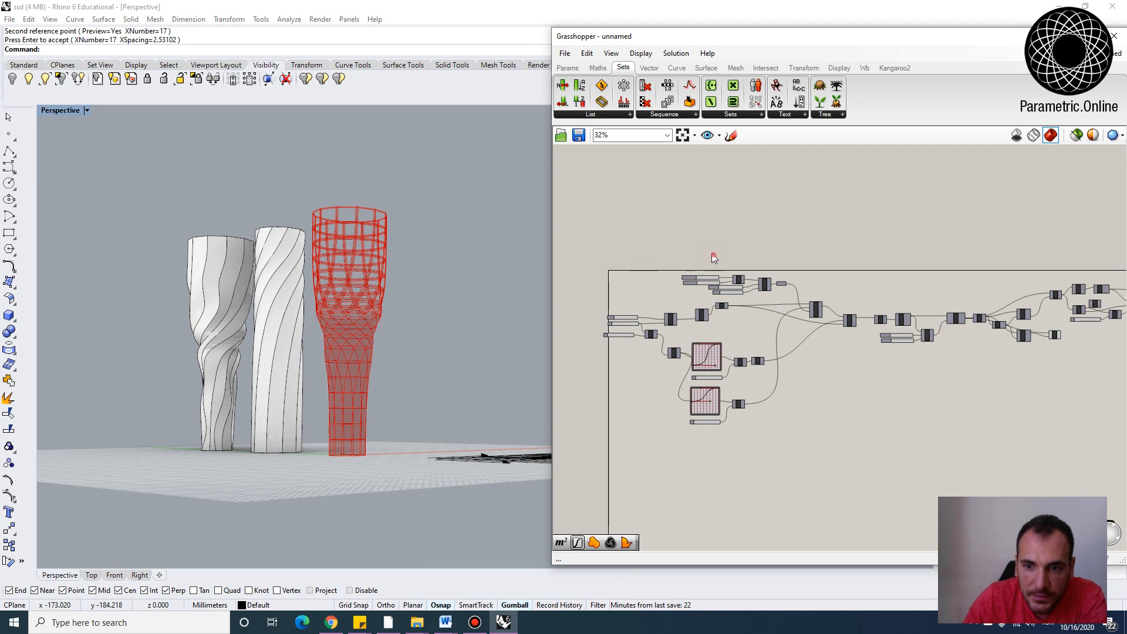
{"action": "scroll", "coordinate": [714, 258], "scroll_direction": "up", "scroll_amount": 6}
{"action": "scroll", "coordinate": [714, 258], "scroll_direction": "down", "scroll_amount": 2}
{"action": "right_click_drag", "start_coordinate": [417, 293], "coordinate": [367, 329]}
{"action": "scroll", "coordinate": [367, 329], "scroll_direction": "up", "scroll_amount": 3}
{"action": "scroll", "coordinate": [700, 311], "scroll_direction": "up", "scroll_amount": 2}
{"action": "scroll", "coordinate": [701, 251], "scroll_direction": "down", "scroll_amount": 5}
{"action": "right_click_drag", "start_coordinate": [1082, 218], "coordinate": [745, 256]}
{"action": "scroll", "coordinate": [734, 244], "scroll_direction": "down", "scroll_amount": 1}
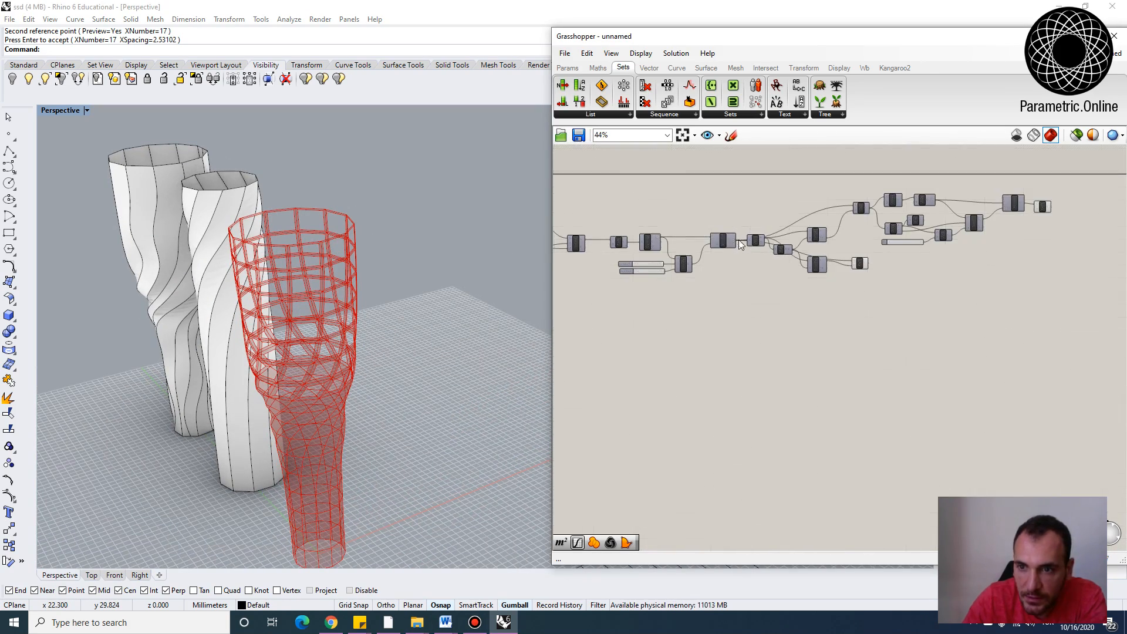
{"action": "scroll", "coordinate": [737, 252], "scroll_direction": "up", "scroll_amount": 4}
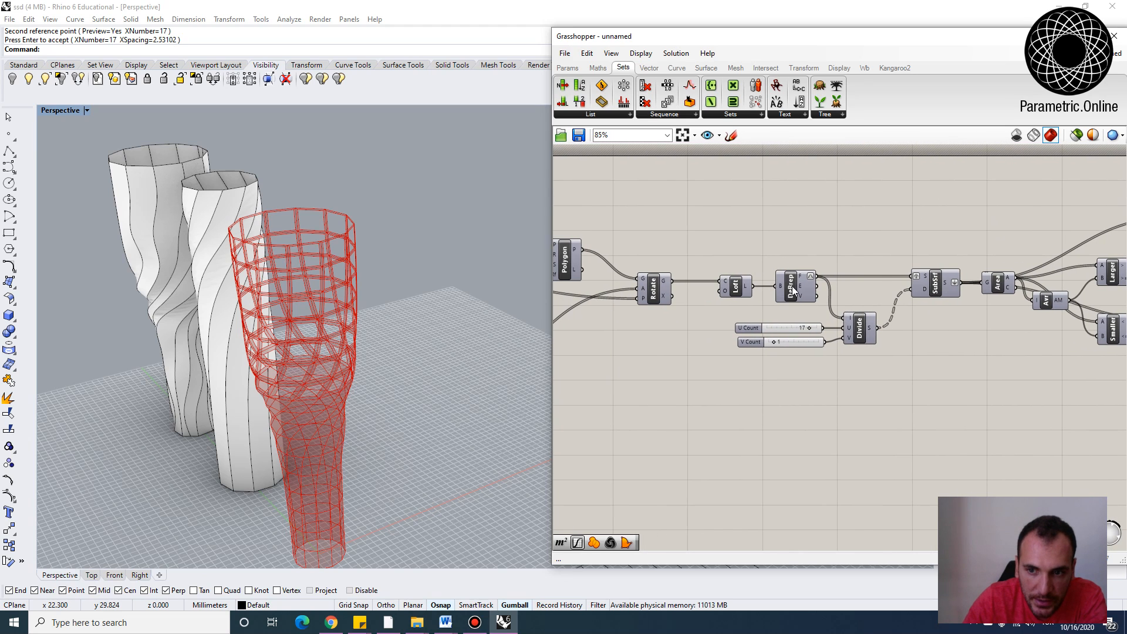
Disable the Deconstruct Brep component and turn on the preview of the vase's base Loft
{"action": "right_click", "coordinate": [793, 292]}
{"action": "left_click", "coordinate": [847, 324]}
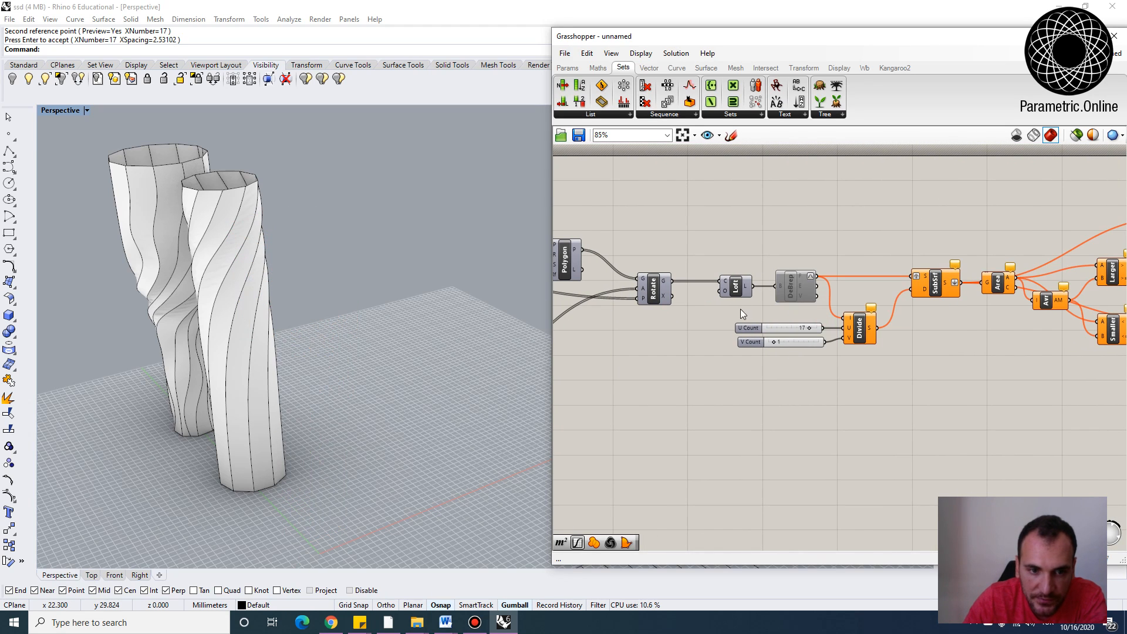
{"action": "right_click", "coordinate": [739, 291]}
{"action": "left_click", "coordinate": [761, 305]}
{"action": "left_click", "coordinate": [701, 314]}
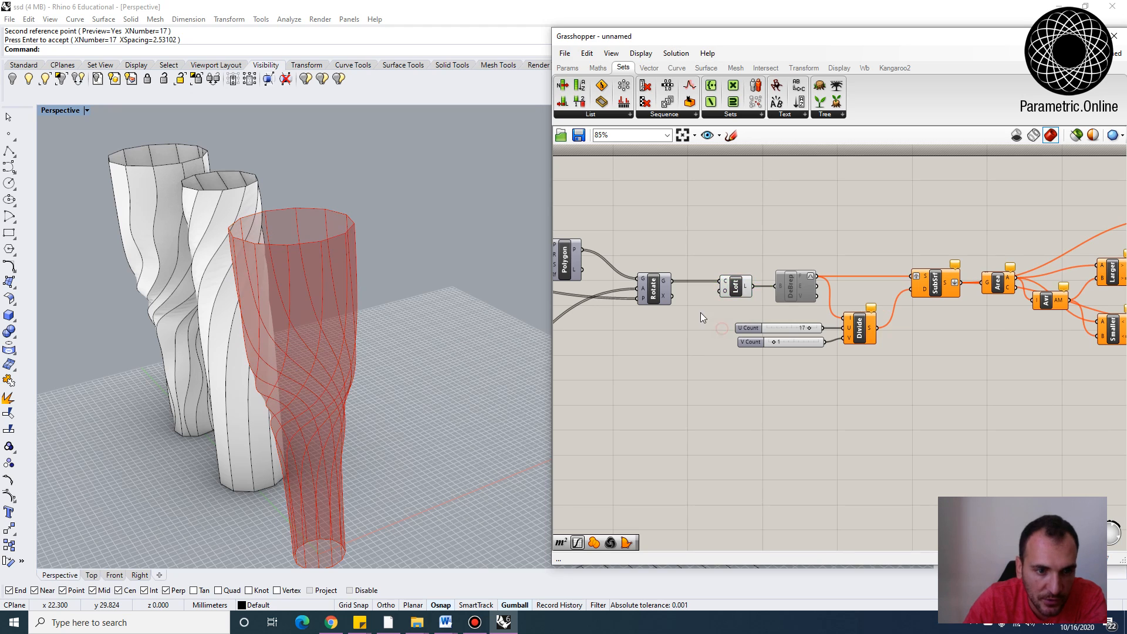
Reshape the vase by moving a control point on each of the two graph mapper curves
{"action": "scroll", "coordinate": [839, 277], "scroll_direction": "down", "scroll_amount": 2}
{"action": "right_click_drag", "start_coordinate": [689, 276], "coordinate": [783, 326]}
{"action": "scroll", "coordinate": [688, 325], "scroll_direction": "up", "scroll_amount": 3}
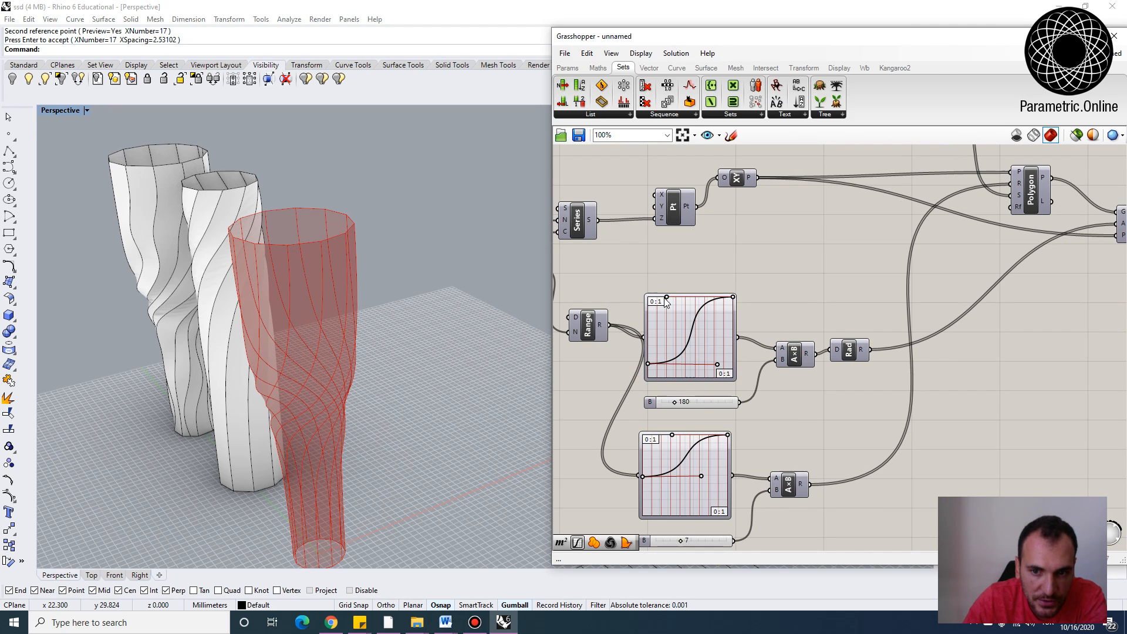
{"action": "left_click_drag", "start_coordinate": [667, 297], "coordinate": [682, 324]}
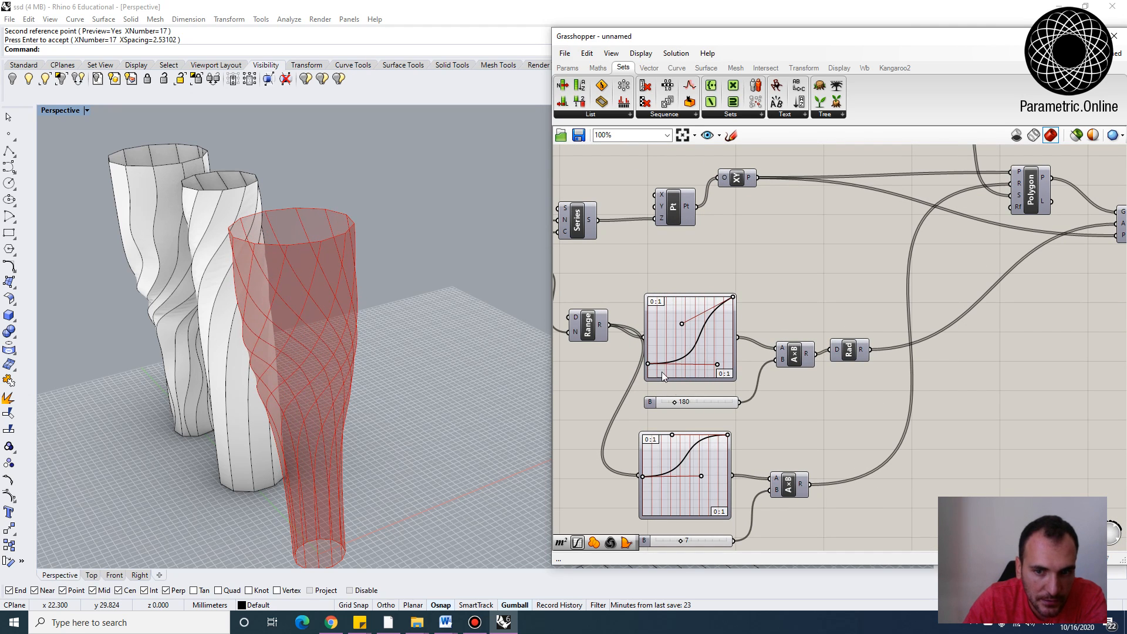
{"action": "left_click_drag", "start_coordinate": [644, 475], "coordinate": [671, 492]}
{"action": "right_click_drag", "start_coordinate": [296, 419], "coordinate": [283, 374]}
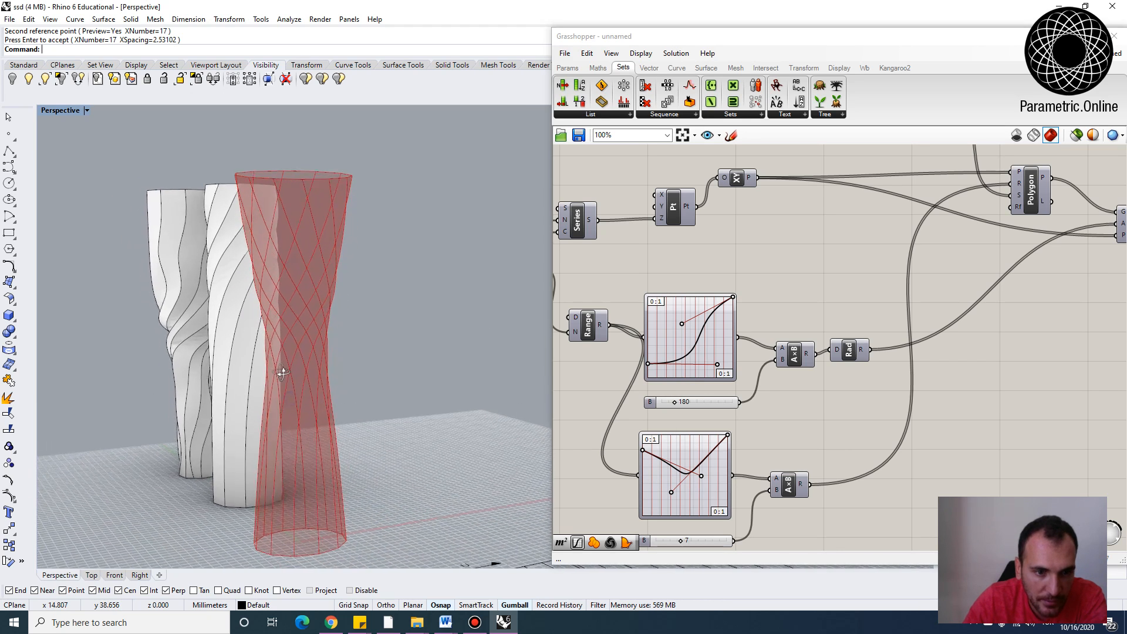
Re-enable the Deconstruct Brep component to regenerate the panels on the reshaped vase
{"action": "scroll", "coordinate": [759, 243], "scroll_direction": "down", "scroll_amount": 2}
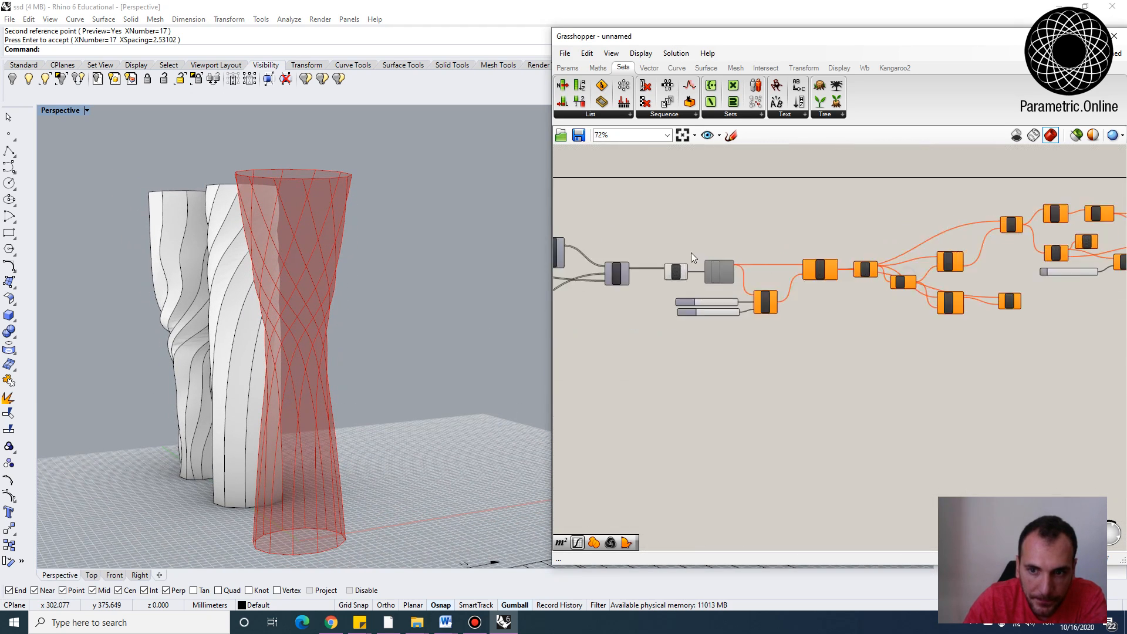
{"action": "scroll", "coordinate": [692, 252], "scroll_direction": "up", "scroll_amount": 2}
{"action": "right_click", "coordinate": [737, 282]}
{"action": "left_click", "coordinate": [758, 304]}
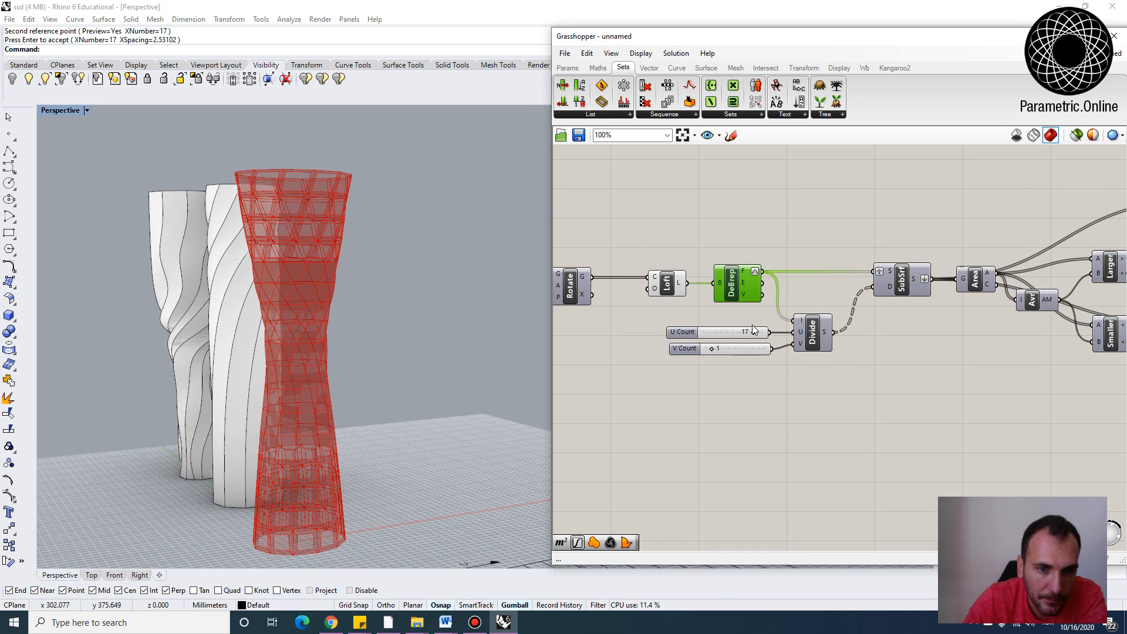
{"action": "right_click_drag", "start_coordinate": [446, 354], "coordinate": [471, 376]}
{"action": "left_click", "coordinate": [734, 256]}
{"action": "scroll", "coordinate": [734, 257], "scroll_direction": "down", "scroll_amount": 1}
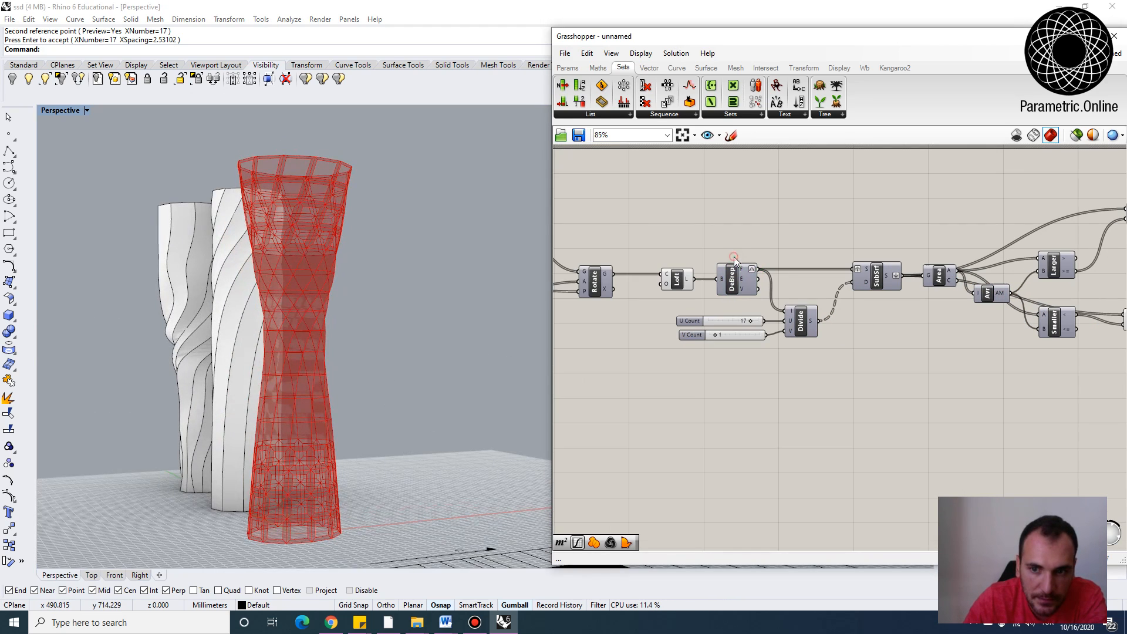
Bake the final Loft output into the Rhino document with default attributes
{"action": "left_click", "coordinate": [677, 280]}
{"action": "scroll", "coordinate": [810, 353], "scroll_direction": "down", "scroll_amount": 3}
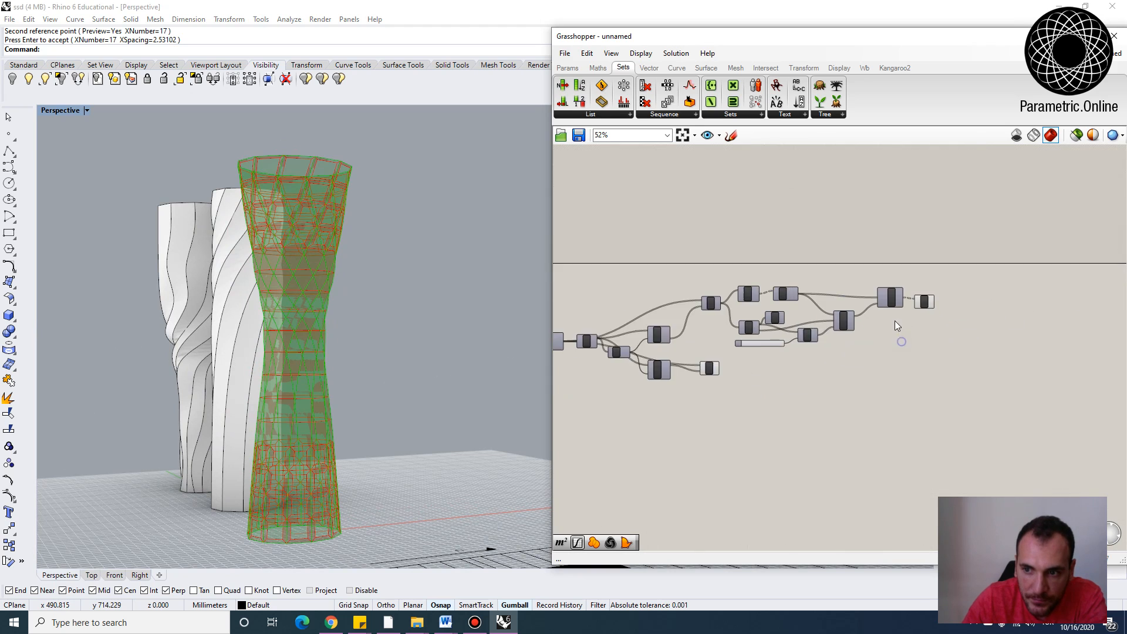
{"action": "scroll", "coordinate": [895, 320], "scroll_direction": "up", "scroll_amount": 3}
{"action": "right_click", "coordinate": [947, 294]}
{"action": "left_click", "coordinate": [968, 346]}
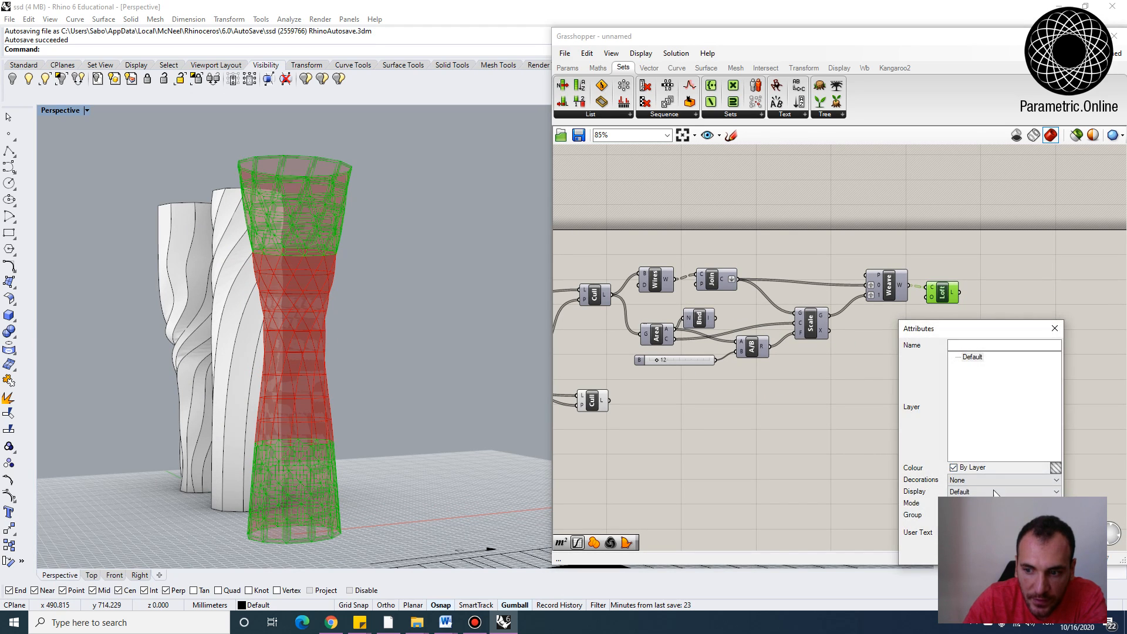
{"action": "left_click", "coordinate": [994, 555]}
{"action": "right_click_drag", "start_coordinate": [294, 405], "coordinate": [429, 394]}
{"action": "scroll", "coordinate": [429, 394], "scroll_direction": "down", "scroll_amount": 3}
{"action": "left_click", "coordinate": [564, 312]}
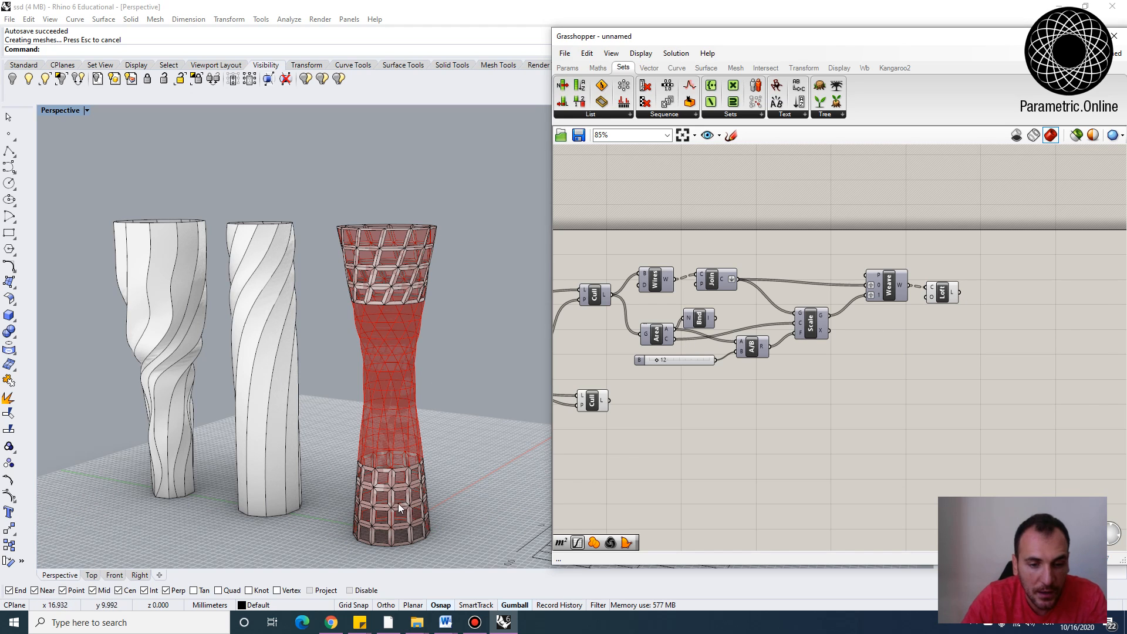
Delete the previously baked vase panels from the Rhino document
{"action": "left_click_drag", "start_coordinate": [456, 542], "coordinate": [345, 203]}
{"action": "key", "text": "Delete"}
{"action": "right_click_drag", "start_coordinate": [871, 350], "coordinate": [842, 347]}
{"action": "scroll", "coordinate": [900, 297], "scroll_direction": "up", "scroll_amount": 1}
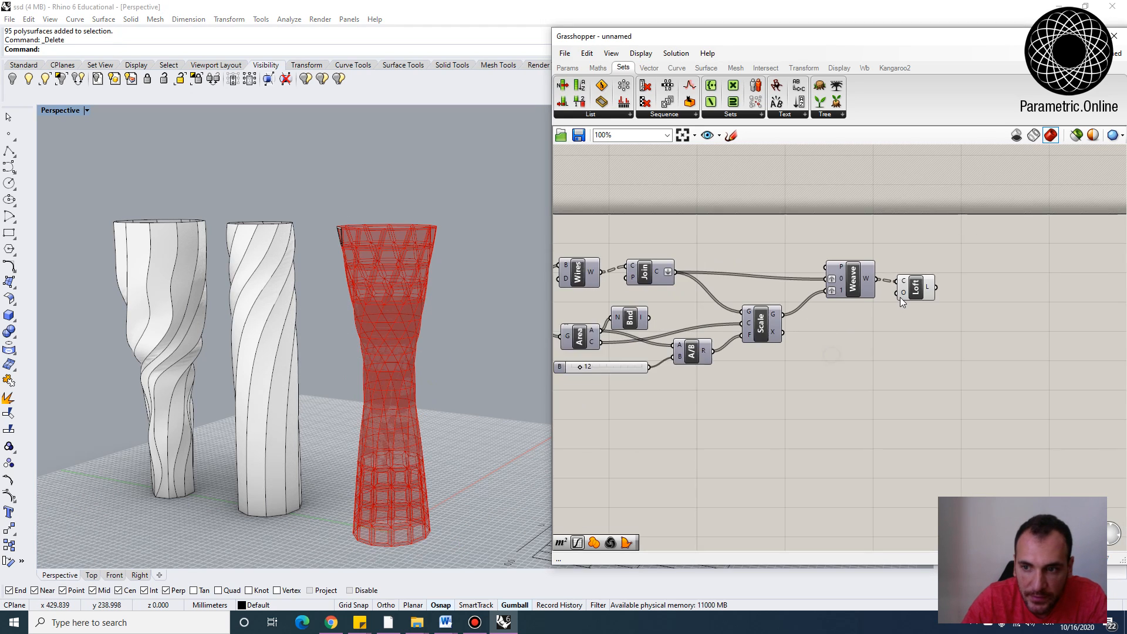
Move the Cull component next to the Loft component on the canvas
{"action": "scroll", "coordinate": [901, 297], "scroll_direction": "up", "scroll_amount": 1}
{"action": "scroll", "coordinate": [725, 324], "scroll_direction": "down", "scroll_amount": 2}
{"action": "right_click_drag", "start_coordinate": [726, 324], "coordinate": [844, 311]}
{"action": "left_click_drag", "start_coordinate": [640, 383], "coordinate": [980, 359]}
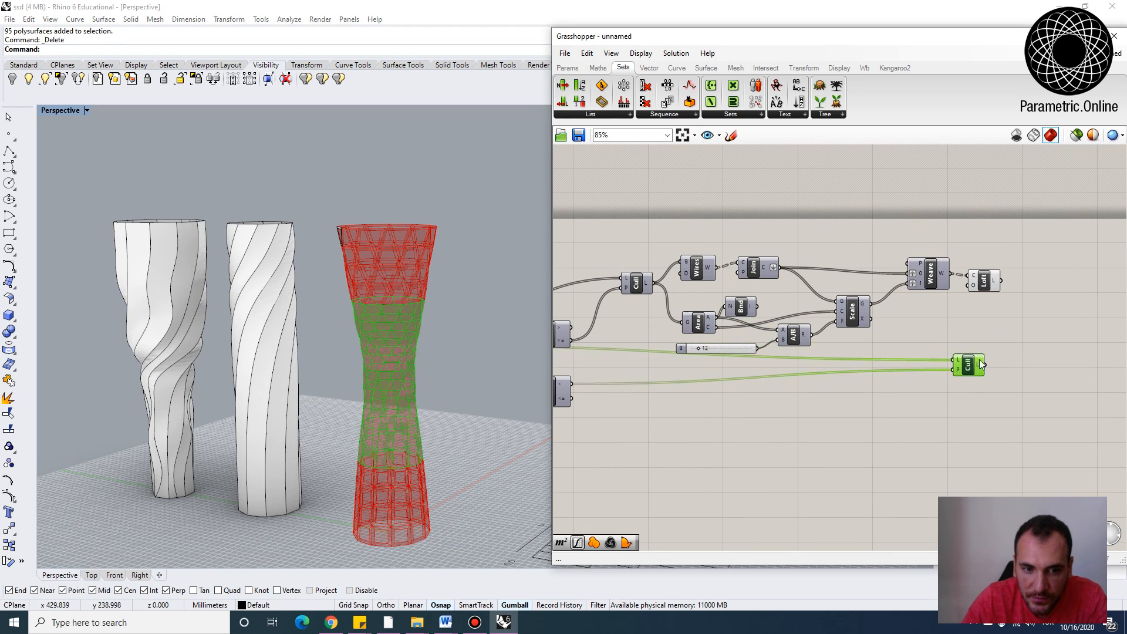
Add a Brep Join component and connect the Loft output to its Breps input
{"action": "scroll", "coordinate": [980, 364], "scroll_direction": "up", "scroll_amount": 3}
{"action": "double_click", "coordinate": [859, 311]}
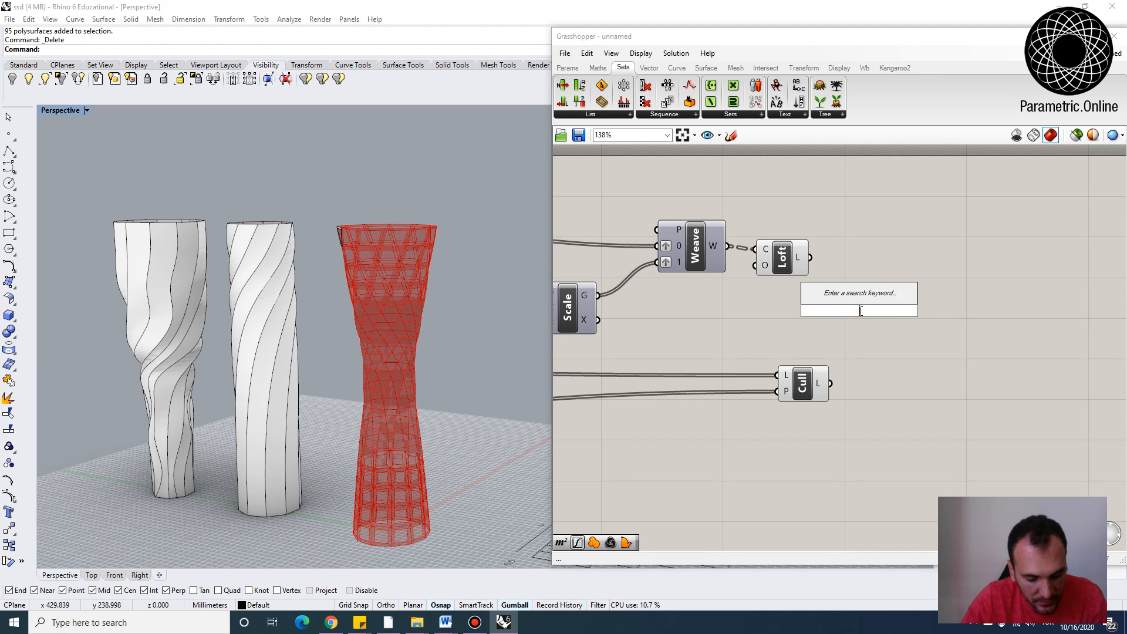
{"action": "type", "text": "brep"}
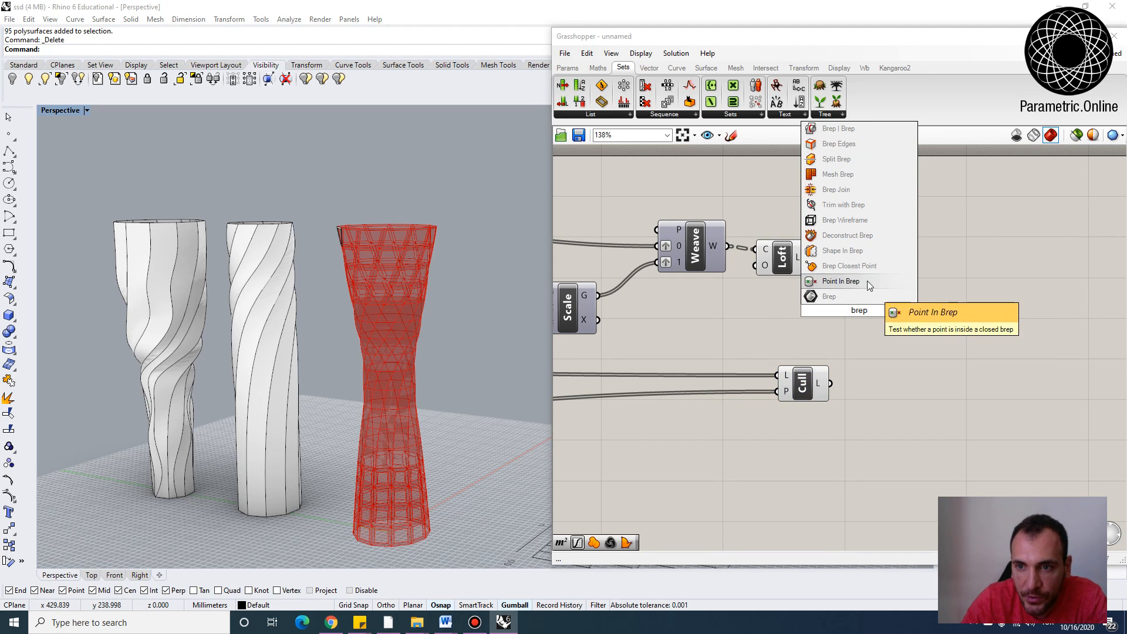
{"action": "left_click", "coordinate": [863, 189]}
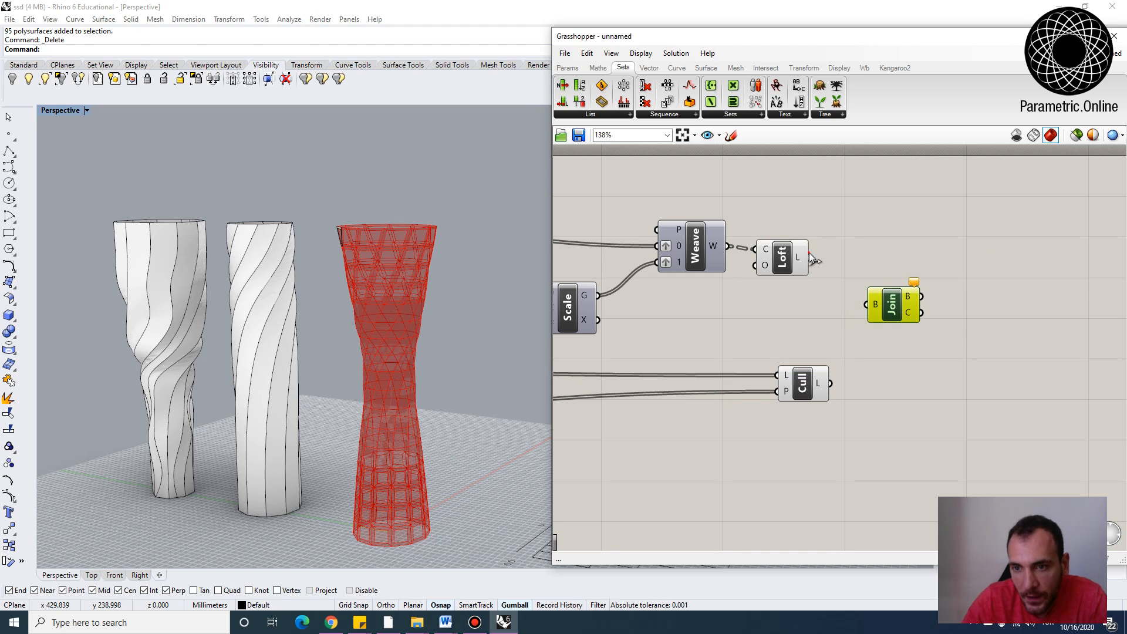
{"action": "left_click_drag", "start_coordinate": [810, 258], "coordinate": [867, 307]}
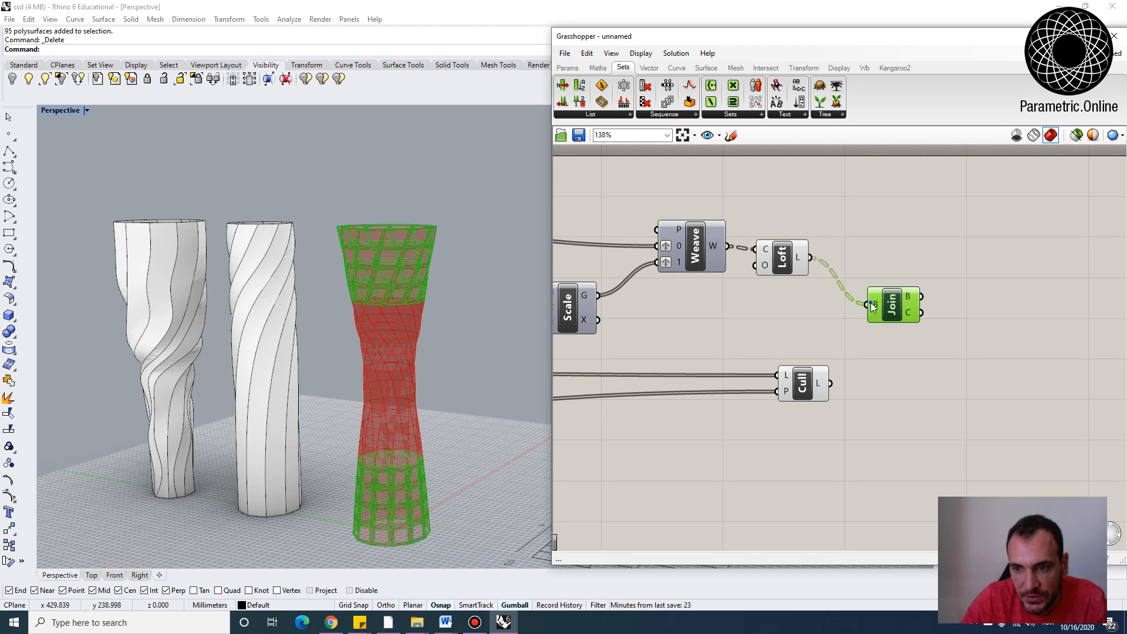
Flatten the Brep Join input and also connect the Cull output to it
{"action": "right_click", "coordinate": [871, 304]}
{"action": "left_click", "coordinate": [905, 392]}
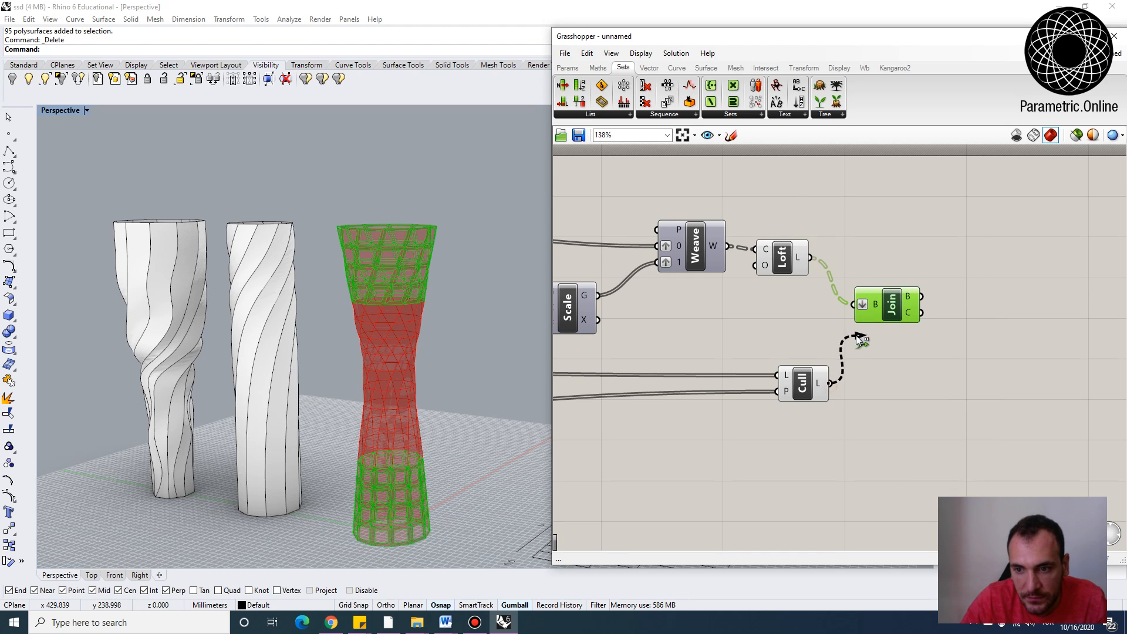
{"action": "left_click_drag", "start_coordinate": [802, 387], "coordinate": [769, 385]}
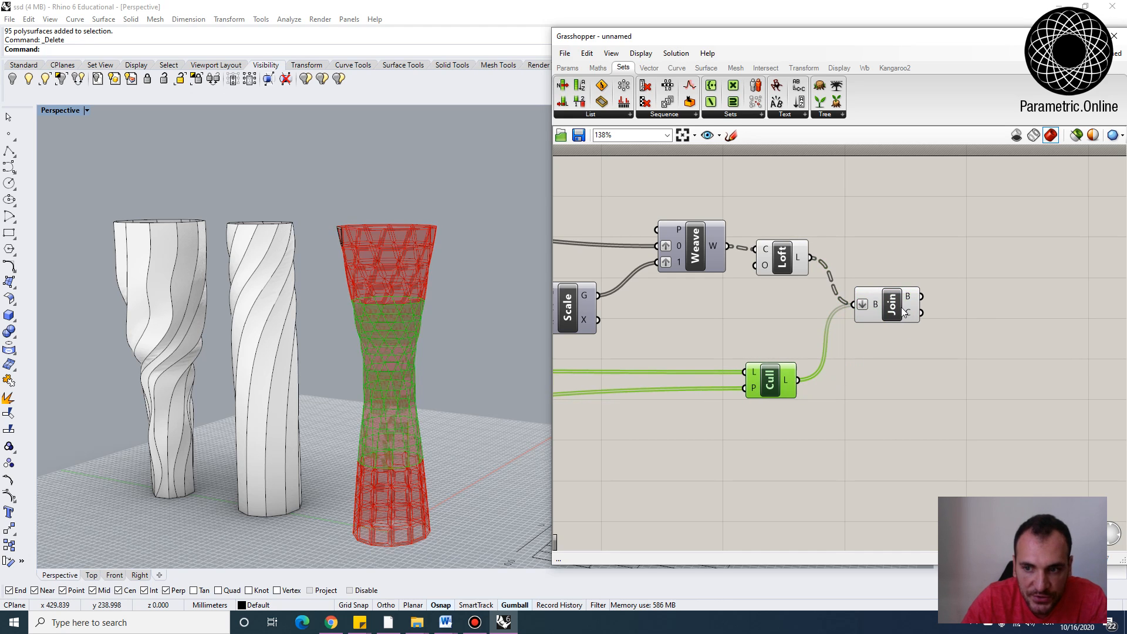
Bake the joined result into the Rhino document with default attributes
{"action": "left_click_drag", "start_coordinate": [905, 311], "coordinate": [897, 310]}
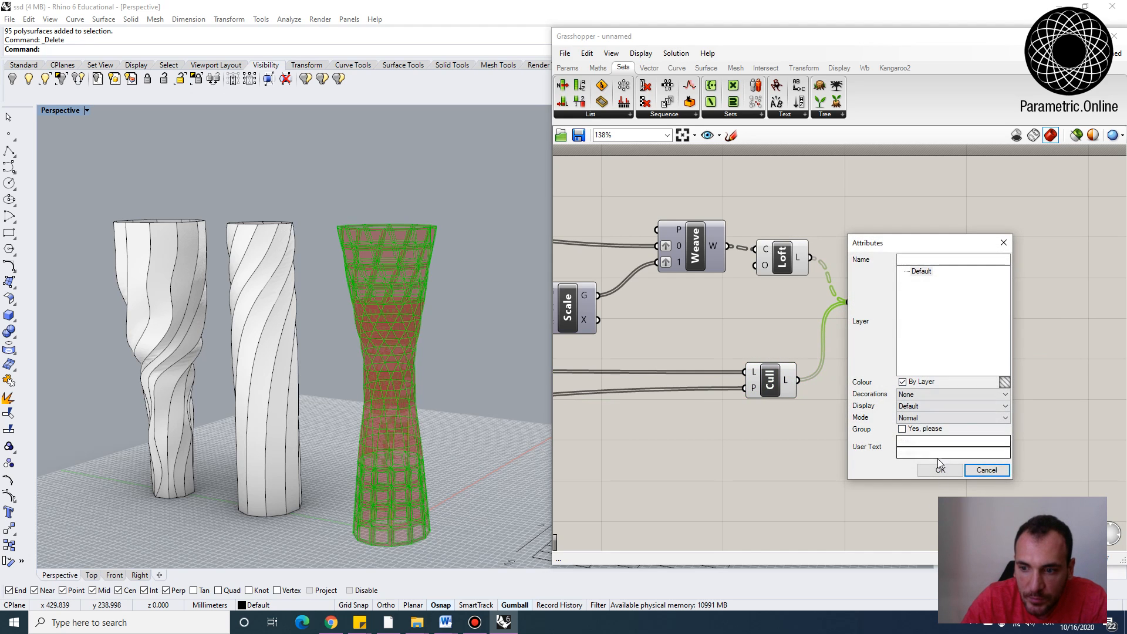
{"action": "left_click", "coordinate": [986, 468]}
Move the newly baked joined vase aside in the Rhino viewport
{"action": "right_click_drag", "start_coordinate": [517, 352], "coordinate": [404, 422]}
{"action": "left_click_drag", "start_coordinate": [404, 421], "coordinate": [262, 474]}
{"action": "right_click_drag", "start_coordinate": [262, 475], "coordinate": [167, 448]}
{"action": "scroll", "coordinate": [139, 399], "scroll_direction": "up", "scroll_amount": 4}
{"action": "scroll", "coordinate": [297, 375], "scroll_direction": "down", "scroll_amount": 4}
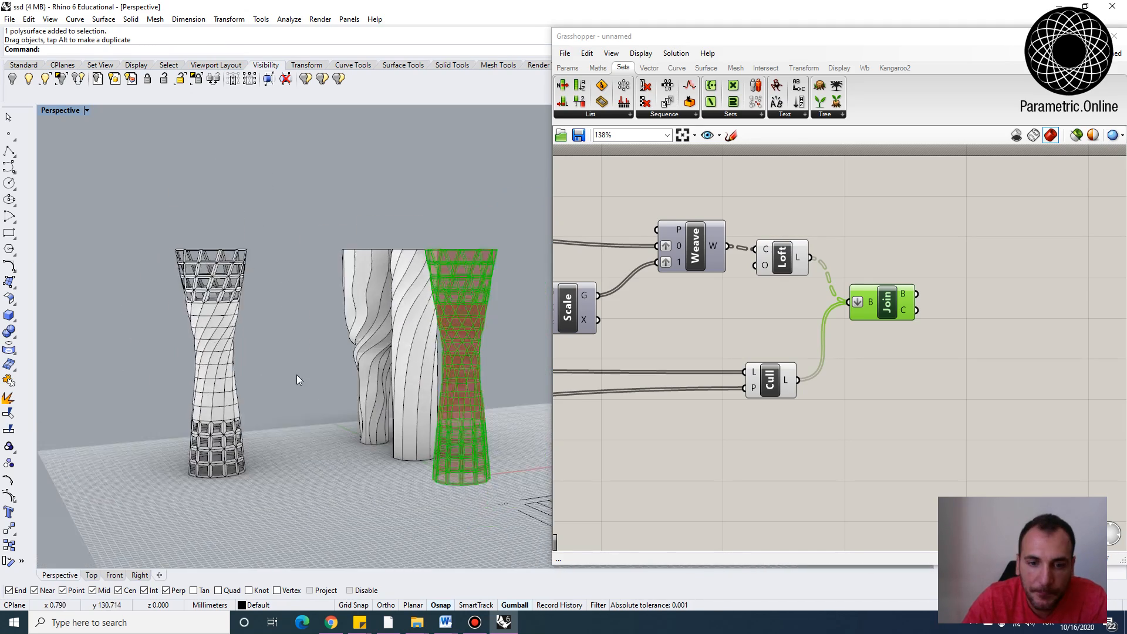
Disable the Deconstruct Brep component
{"action": "right_click_drag", "start_coordinate": [298, 375], "coordinate": [320, 431]}
{"action": "left_click", "coordinate": [783, 333]}
{"action": "scroll", "coordinate": [781, 317], "scroll_direction": "down", "scroll_amount": 4}
{"action": "right_click_drag", "start_coordinate": [776, 312], "coordinate": [960, 350]}
{"action": "right_click_drag", "start_coordinate": [717, 285], "coordinate": [818, 282]}
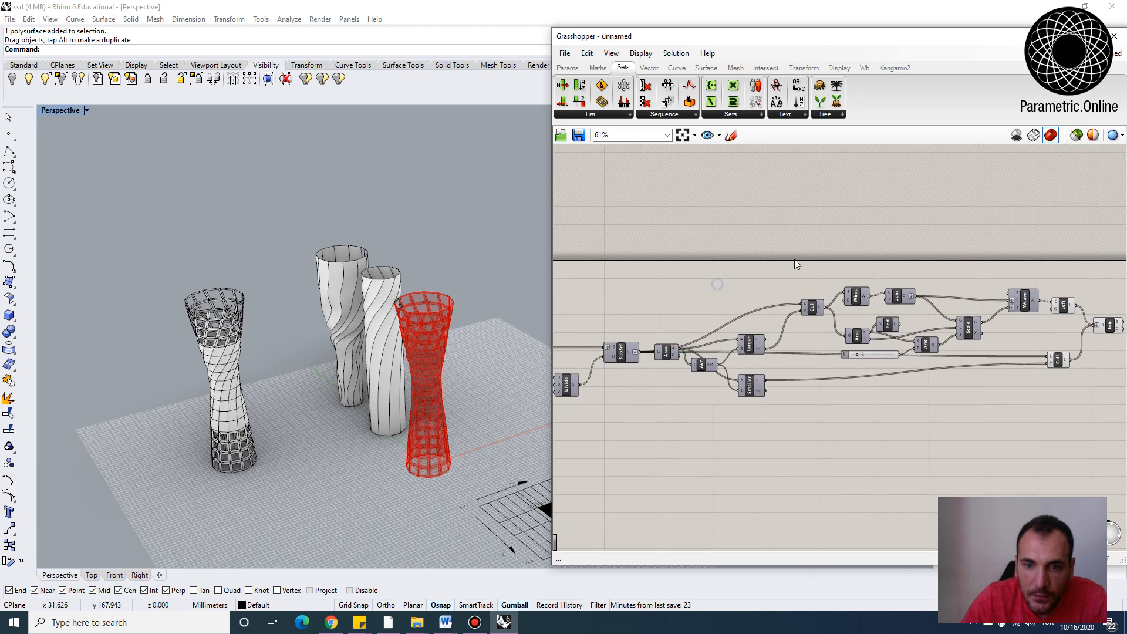
{"action": "scroll", "coordinate": [794, 259], "scroll_direction": "down", "scroll_amount": 2}
{"action": "right_click_drag", "start_coordinate": [640, 277], "coordinate": [810, 275]}
{"action": "right_click_drag", "start_coordinate": [293, 432], "coordinate": [348, 389]}
{"action": "scroll", "coordinate": [329, 386], "scroll_direction": "down", "scroll_amount": 2}
{"action": "scroll", "coordinate": [348, 389], "scroll_direction": "up", "scroll_amount": 2}
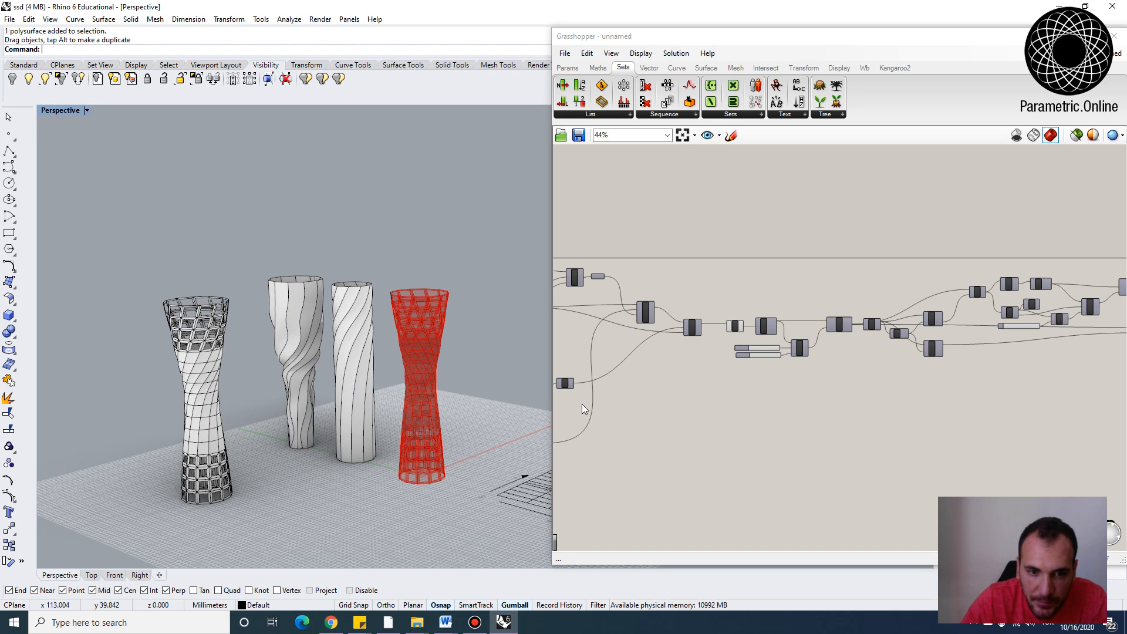
{"action": "right_click_drag", "start_coordinate": [752, 263], "coordinate": [668, 282]}
{"action": "scroll", "coordinate": [754, 315], "scroll_direction": "up", "scroll_amount": 3}
{"action": "scroll", "coordinate": [803, 266], "scroll_direction": "up", "scroll_amount": 3}
{"action": "scroll", "coordinate": [760, 292], "scroll_direction": "down", "scroll_amount": 5}
{"action": "scroll", "coordinate": [667, 282], "scroll_direction": "up", "scroll_amount": 3}
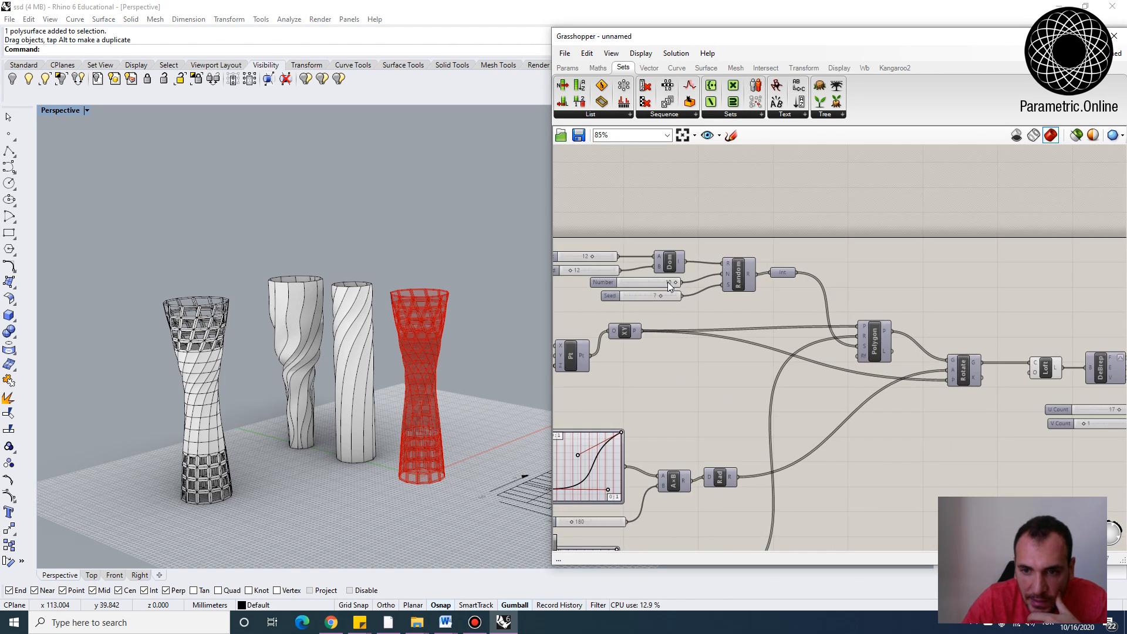
{"action": "right_click_drag", "start_coordinate": [608, 251], "coordinate": [653, 255]}
{"action": "scroll", "coordinate": [630, 265], "scroll_direction": "down", "scroll_amount": 3}
{"action": "scroll", "coordinate": [619, 270], "scroll_direction": "up", "scroll_amount": 3}
{"action": "scroll", "coordinate": [617, 267], "scroll_direction": "down", "scroll_amount": 3}
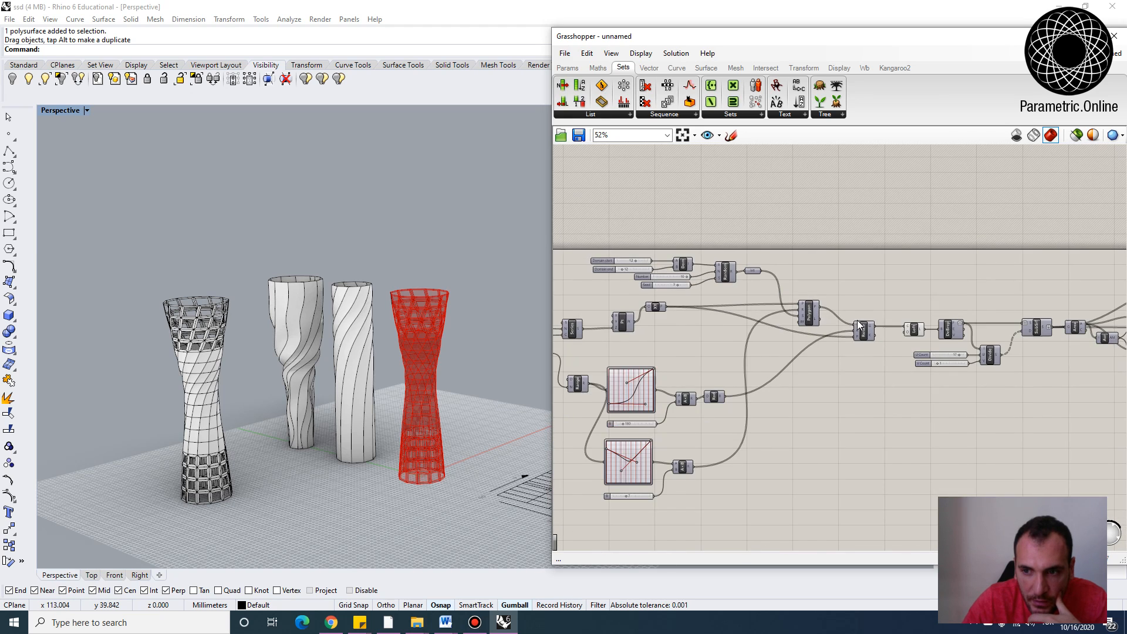
{"action": "right_click_drag", "start_coordinate": [859, 325], "coordinate": [738, 308]}
{"action": "scroll", "coordinate": [738, 308], "scroll_direction": "up", "scroll_amount": 3}
{"action": "right_click", "coordinate": [734, 310]}
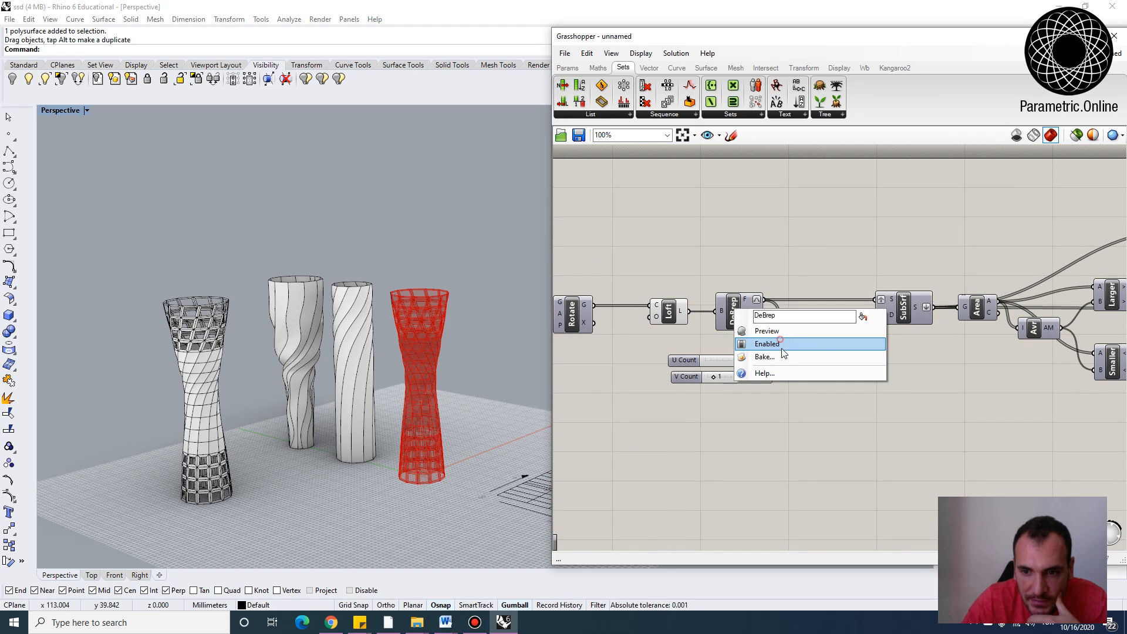
{"action": "left_click", "coordinate": [781, 348]}
Set the Domain start slider to 8
{"action": "scroll", "coordinate": [701, 284], "scroll_direction": "down", "scroll_amount": 2}
{"action": "right_click_drag", "start_coordinate": [701, 284], "coordinate": [668, 301]}
{"action": "scroll", "coordinate": [715, 267], "scroll_direction": "up", "scroll_amount": 3}
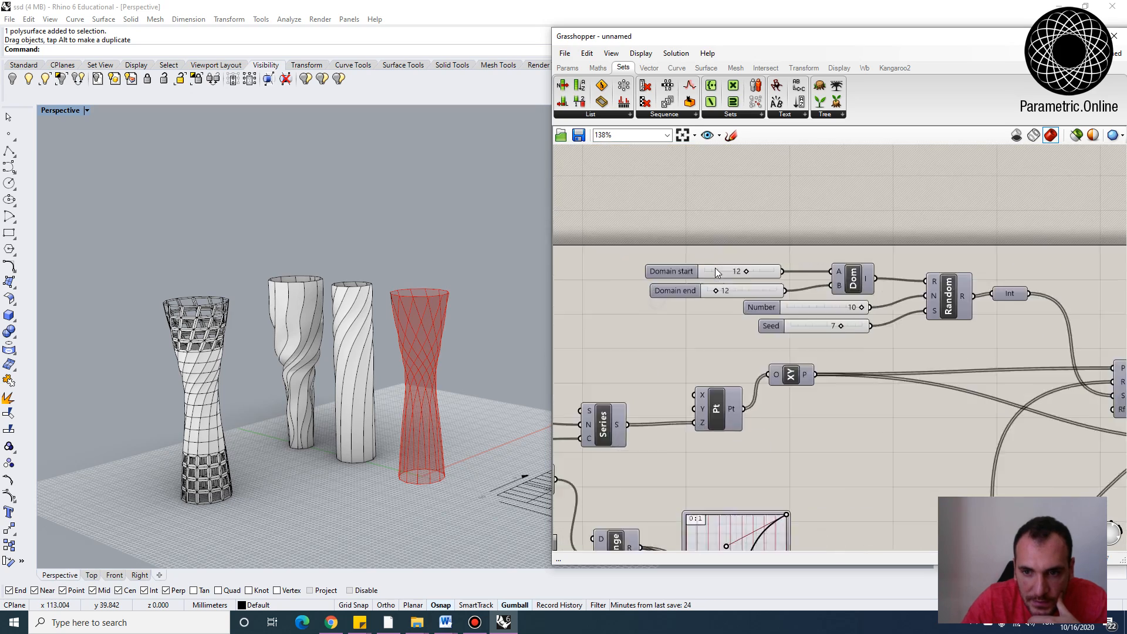
{"action": "scroll", "coordinate": [715, 267], "scroll_direction": "up", "scroll_amount": 3}
{"action": "left_click", "coordinate": [735, 264]}
{"action": "type", "text": "8"}
{"action": "key", "text": "Return"}
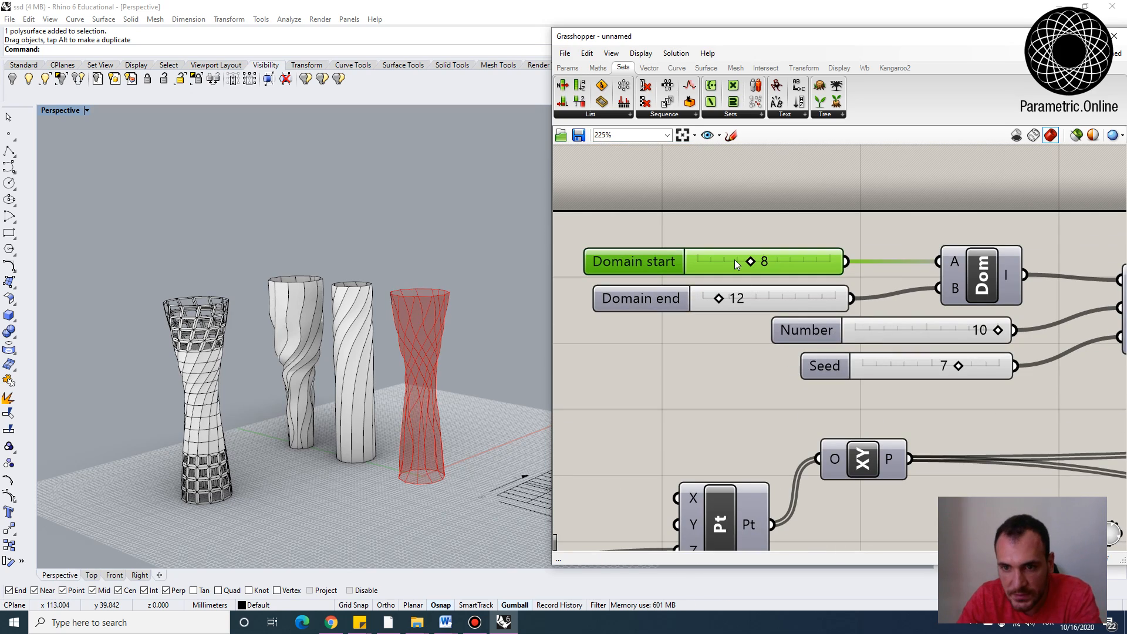
Reshape the lower graph mapper curve by moving its end points and a control point
{"action": "right_click_drag", "start_coordinate": [376, 376], "coordinate": [357, 393]}
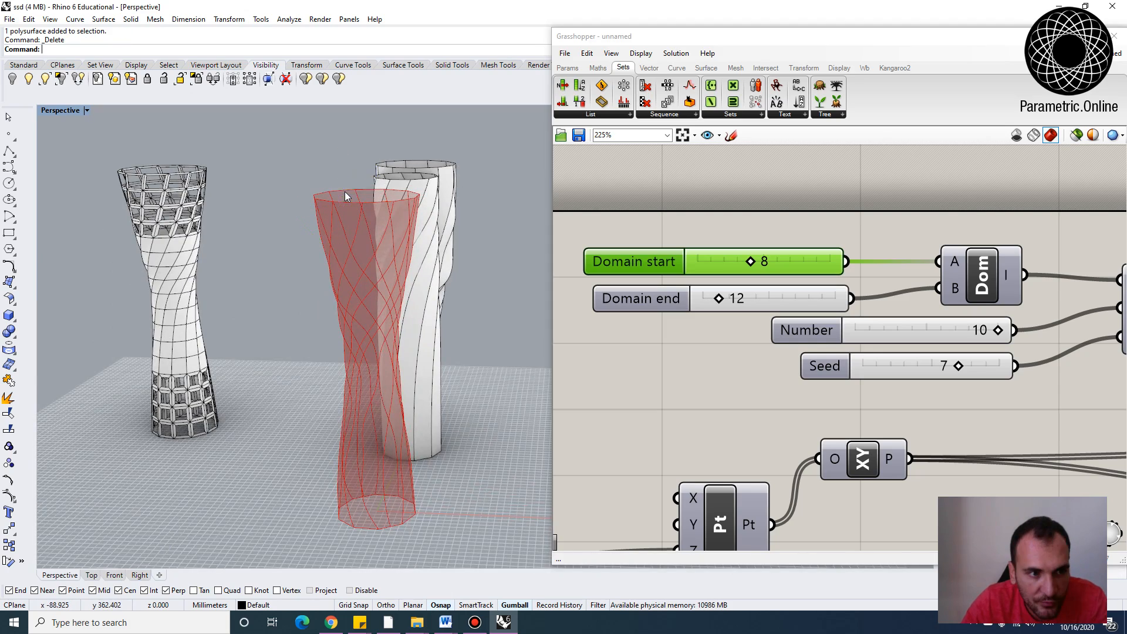
{"action": "right_click_drag", "start_coordinate": [345, 196], "coordinate": [464, 252]}
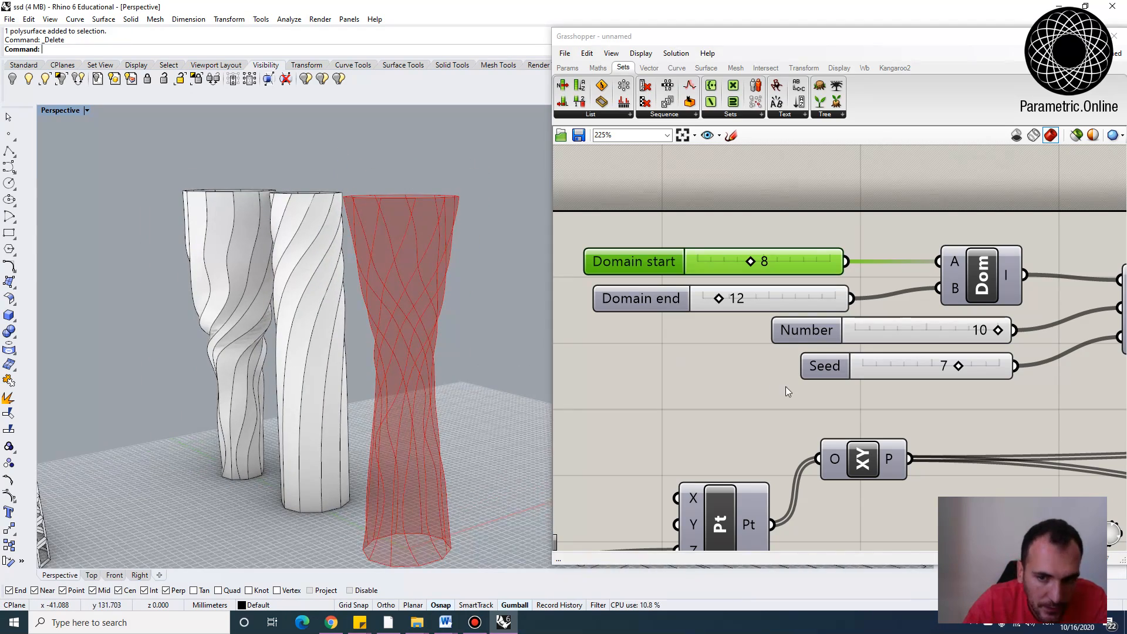
{"action": "left_click", "coordinate": [786, 386]}
{"action": "scroll", "coordinate": [677, 312], "scroll_direction": "down", "scroll_amount": 2}
{"action": "right_click_drag", "start_coordinate": [830, 388], "coordinate": [734, 359]}
{"action": "scroll", "coordinate": [734, 358], "scroll_direction": "down", "scroll_amount": 4}
{"action": "right_click_drag", "start_coordinate": [825, 358], "coordinate": [625, 351]}
{"action": "scroll", "coordinate": [828, 380], "scroll_direction": "up", "scroll_amount": 4}
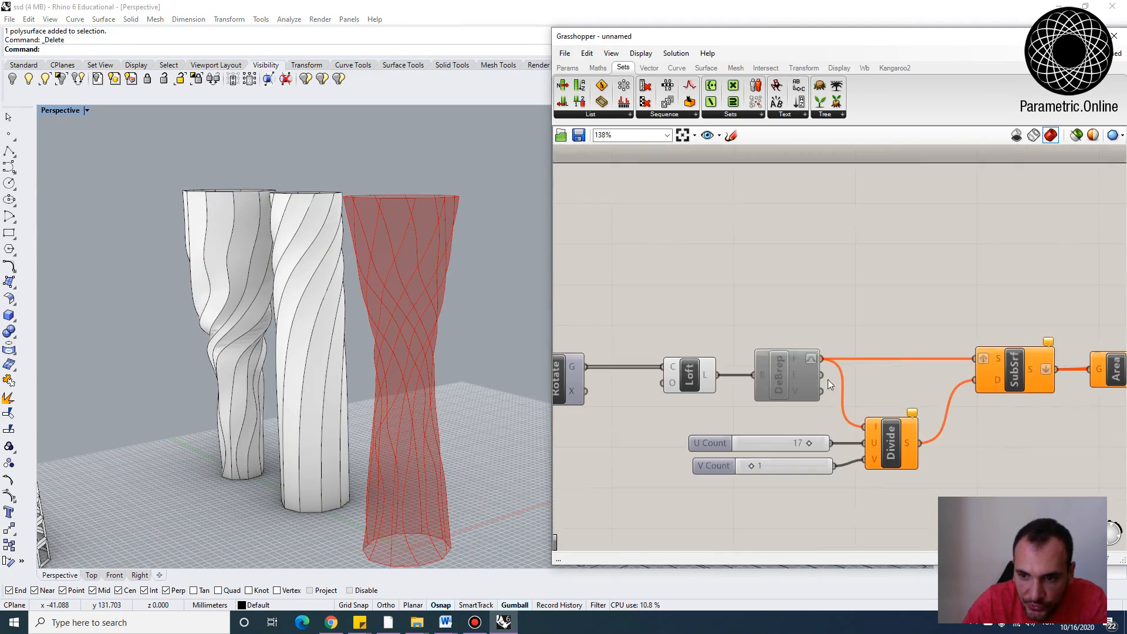
{"action": "left_click", "coordinate": [780, 376]}
{"action": "scroll", "coordinate": [788, 266], "scroll_direction": "down", "scroll_amount": 4}
{"action": "scroll", "coordinate": [779, 398], "scroll_direction": "up", "scroll_amount": 6}
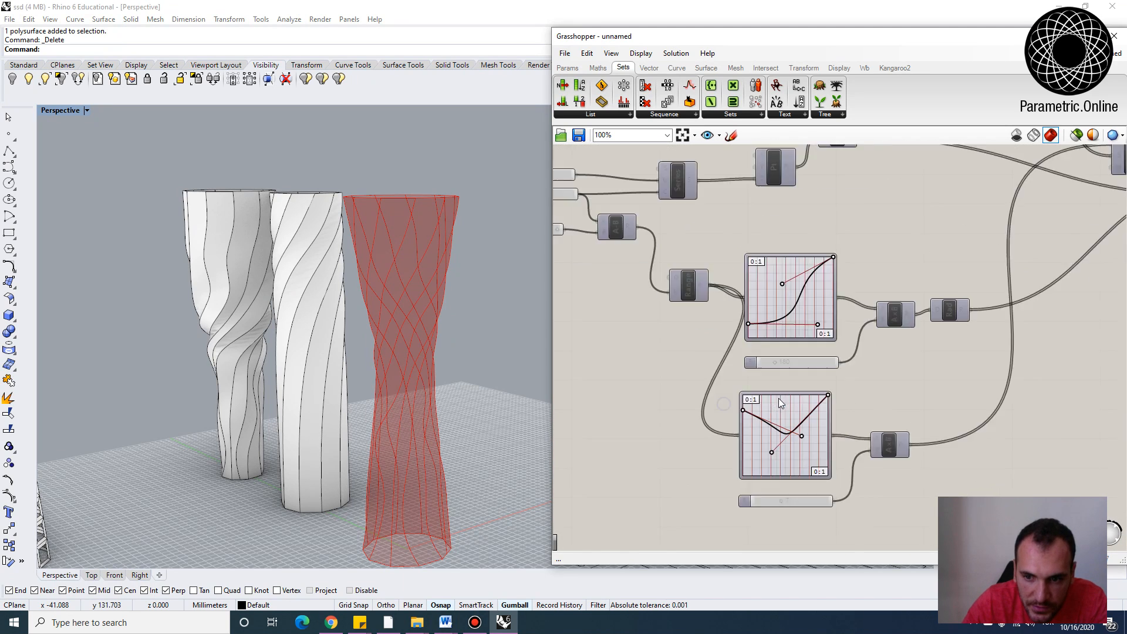
{"action": "left_click_drag", "start_coordinate": [726, 417], "coordinate": [718, 482]}
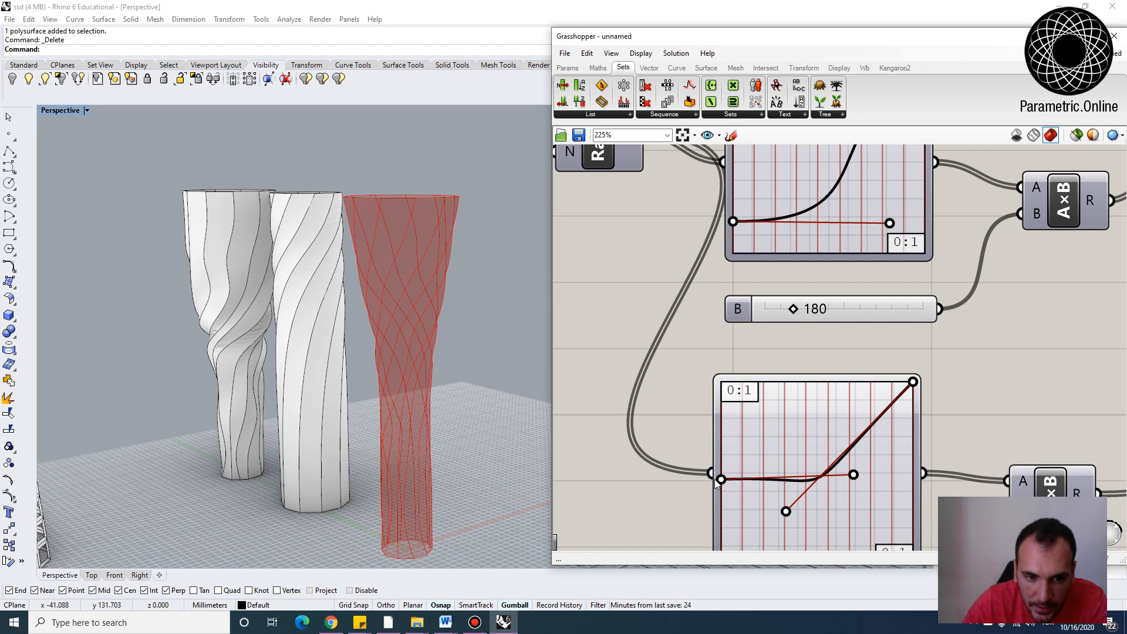
{"action": "scroll", "coordinate": [729, 351], "scroll_direction": "down", "scroll_amount": 2}
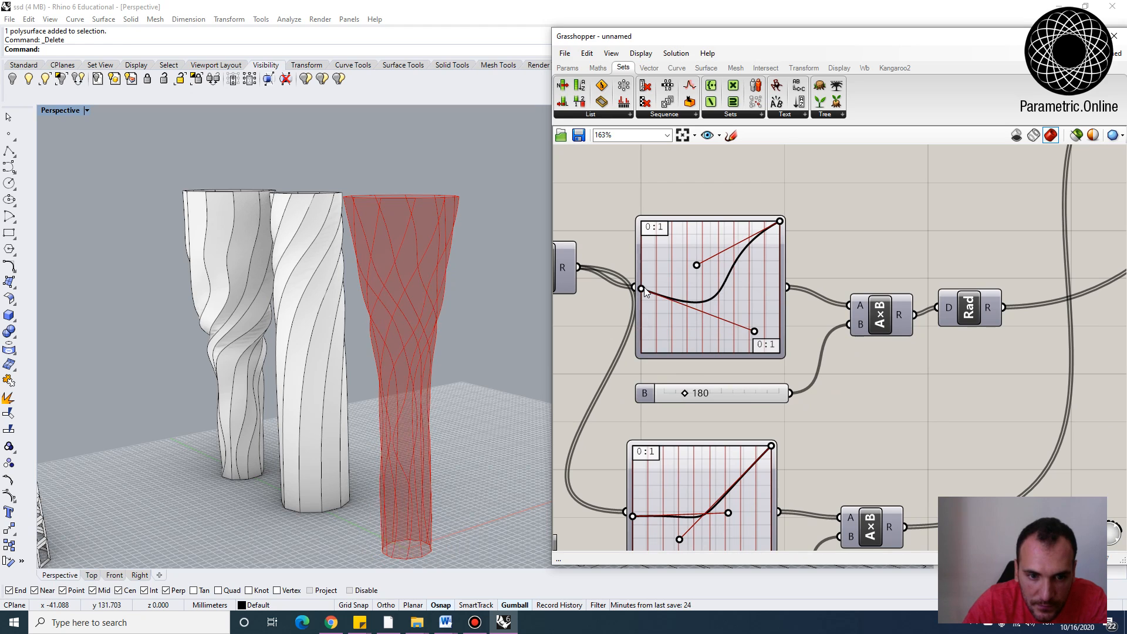
{"action": "left_click_drag", "start_coordinate": [711, 267], "coordinate": [672, 210]}
{"action": "scroll", "coordinate": [685, 267], "scroll_direction": "down", "scroll_amount": 2}
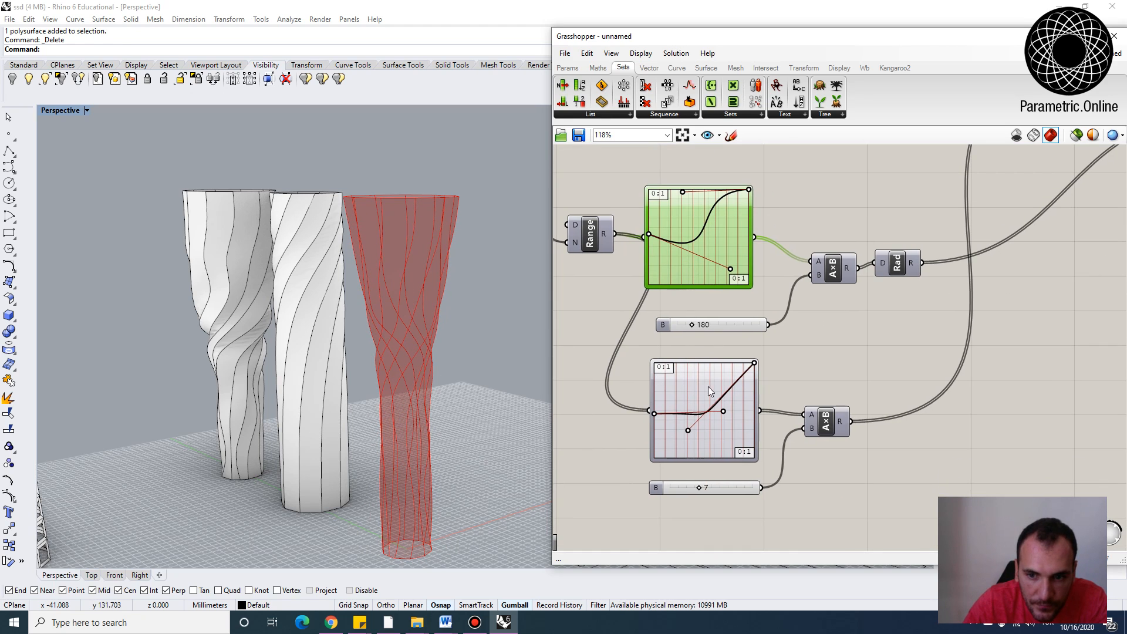
{"action": "left_click_drag", "start_coordinate": [754, 361], "coordinate": [753, 424]}
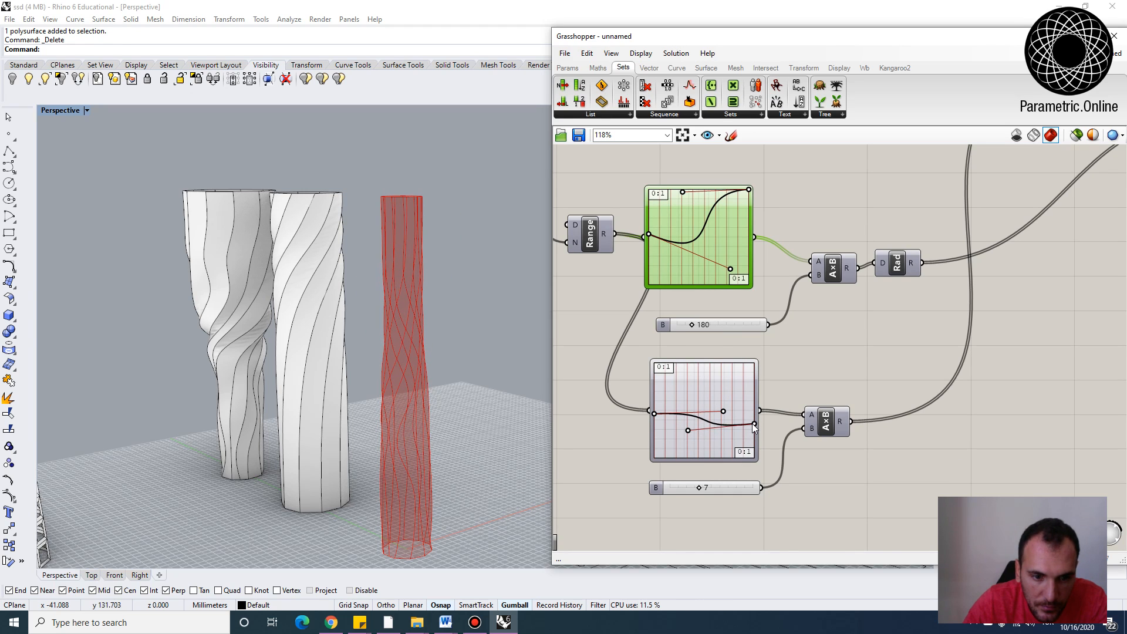
{"action": "left_click_drag", "start_coordinate": [656, 414], "coordinate": [656, 380]}
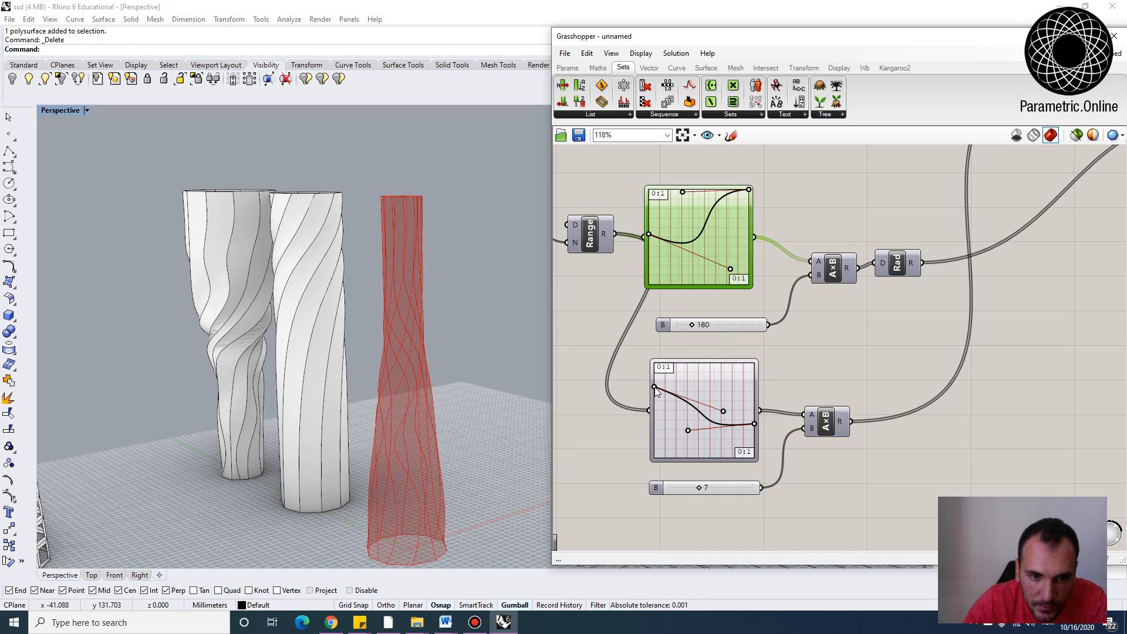
{"action": "left_click_drag", "start_coordinate": [725, 385], "coordinate": [725, 380]}
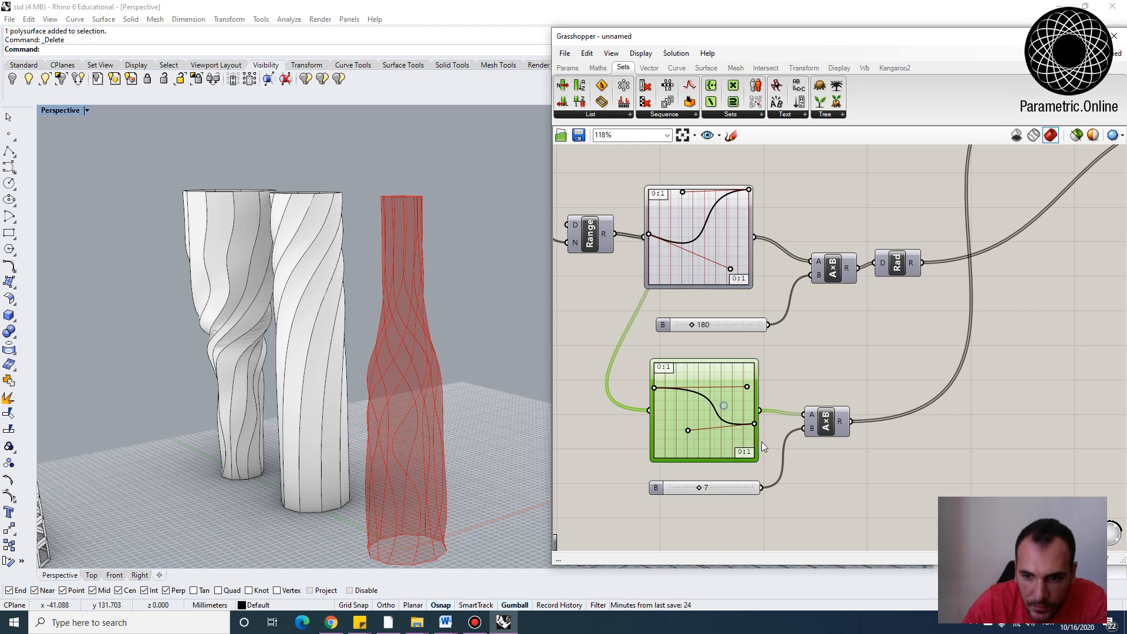
{"action": "right_click", "coordinate": [726, 406]}
{"action": "mouse_move", "coordinate": [783, 558]}
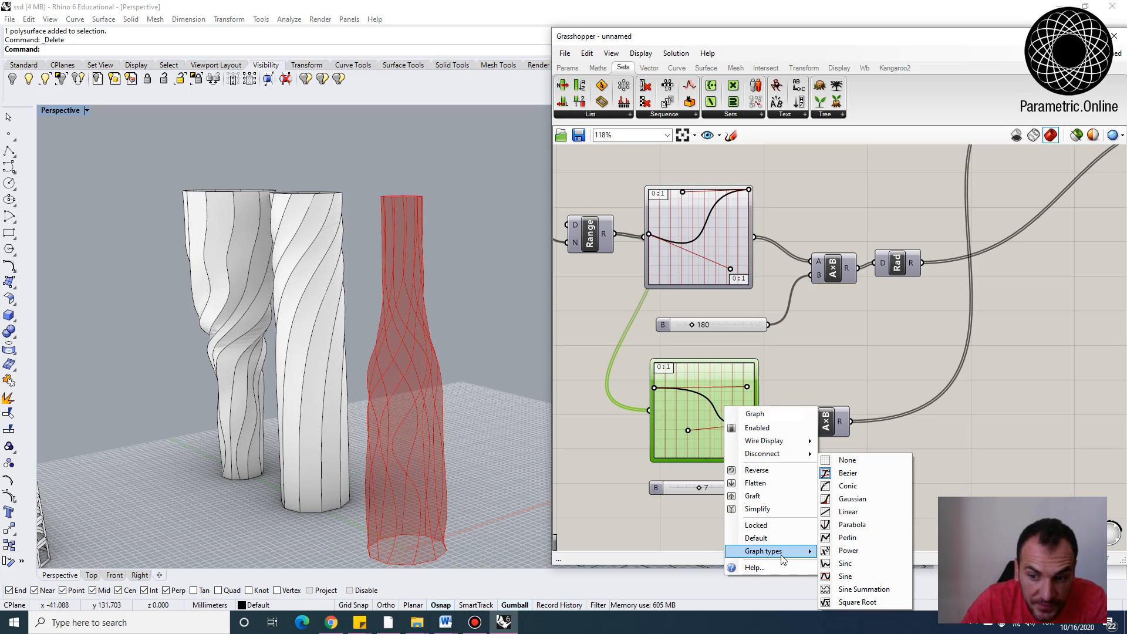
{"action": "left_click", "coordinate": [751, 305]}
Re-enable the Deconstruct Brep component to regenerate the panels on the new vase shape
{"action": "right_click_drag", "start_coordinate": [709, 283], "coordinate": [725, 324]}
{"action": "right_click_drag", "start_coordinate": [739, 375], "coordinate": [708, 291]}
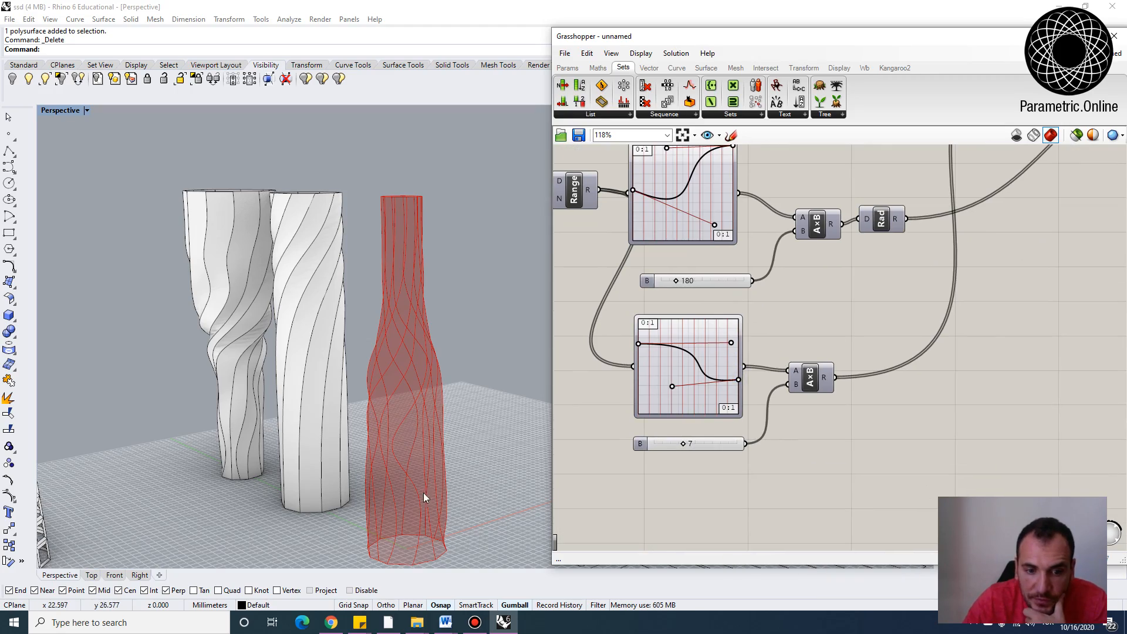
{"action": "right_click_drag", "start_coordinate": [424, 498], "coordinate": [695, 326]}
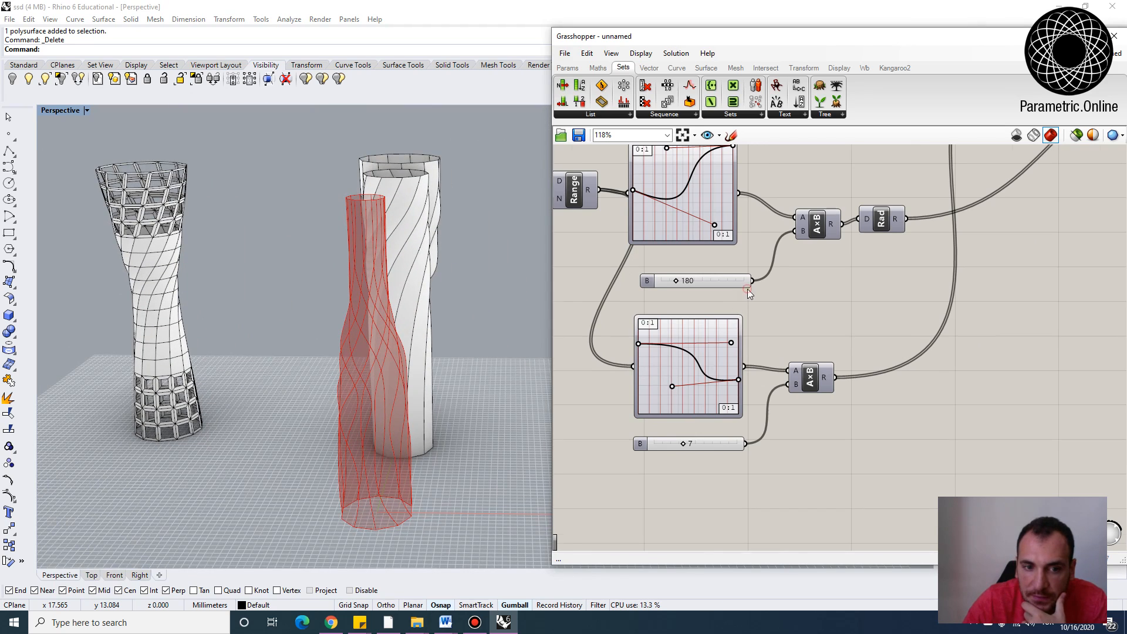
{"action": "scroll", "coordinate": [748, 289], "scroll_direction": "down", "scroll_amount": 5}
{"action": "scroll", "coordinate": [780, 302], "scroll_direction": "down", "scroll_amount": 2}
{"action": "right_click_drag", "start_coordinate": [833, 268], "coordinate": [752, 319]}
{"action": "right_click_drag", "start_coordinate": [866, 300], "coordinate": [817, 315]}
{"action": "scroll", "coordinate": [817, 315], "scroll_direction": "up", "scroll_amount": 6}
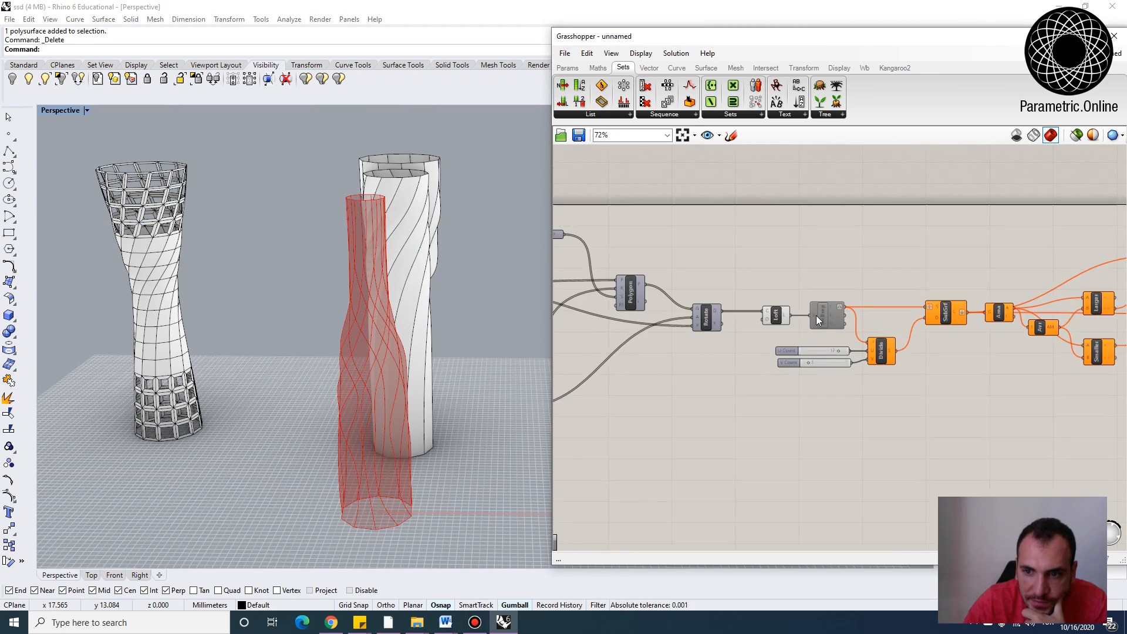
{"action": "left_click", "coordinate": [828, 308]}
{"action": "right_click", "coordinate": [834, 312]}
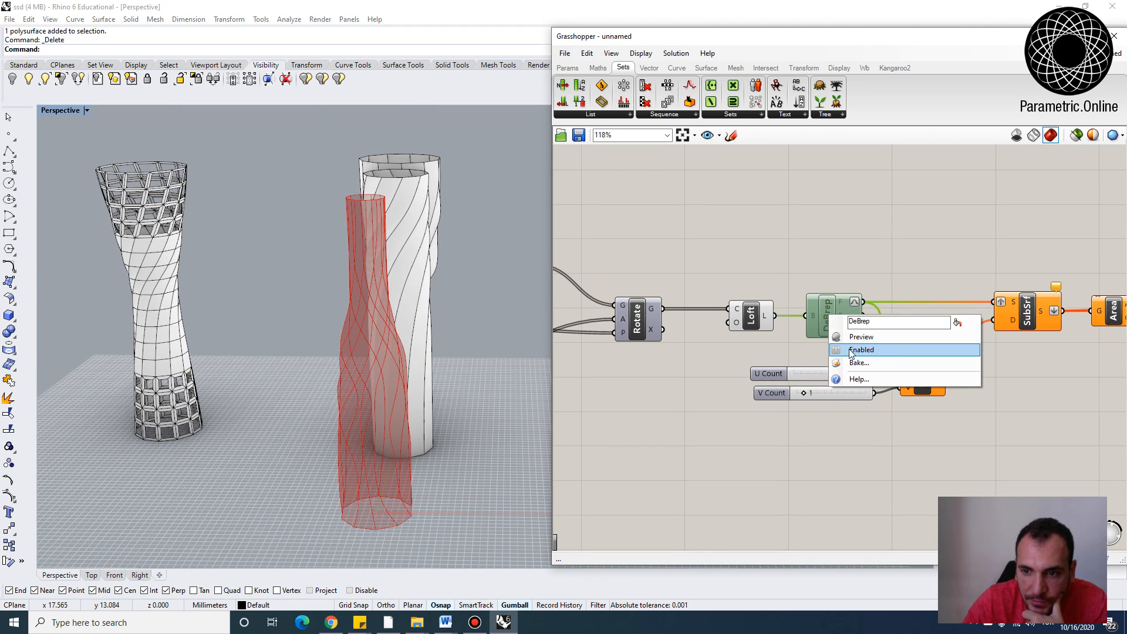
{"action": "left_click", "coordinate": [858, 350]}
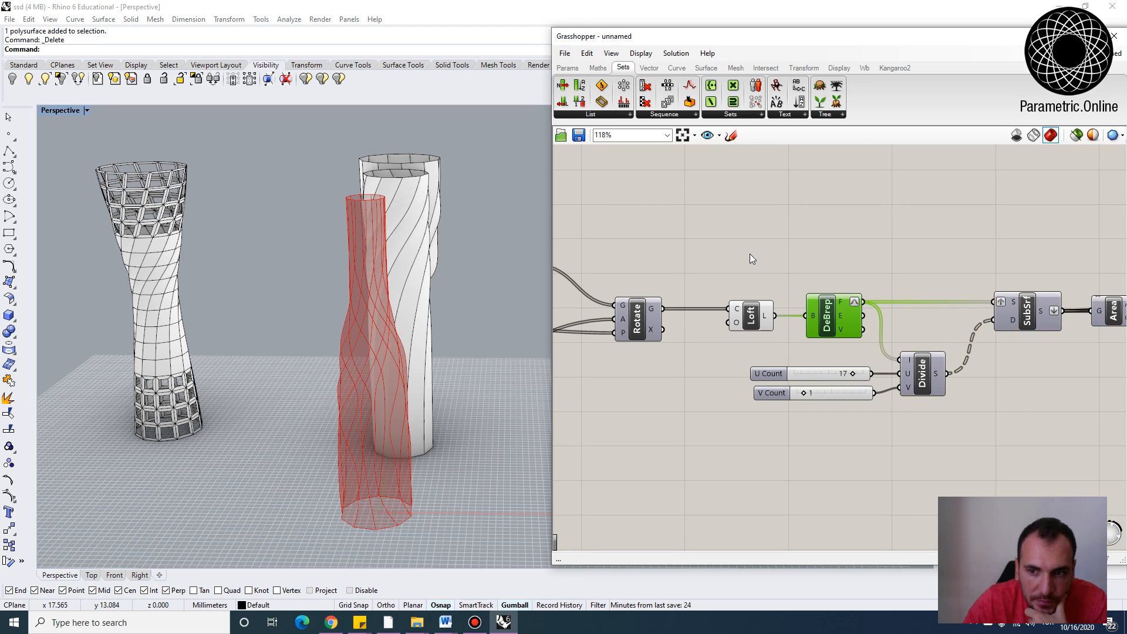
Bake the Join component's output into the Rhino document
{"action": "right_click_drag", "start_coordinate": [421, 405], "coordinate": [437, 470]}
{"action": "left_click", "coordinate": [674, 257]}
{"action": "scroll", "coordinate": [674, 268], "scroll_direction": "down", "scroll_amount": 3}
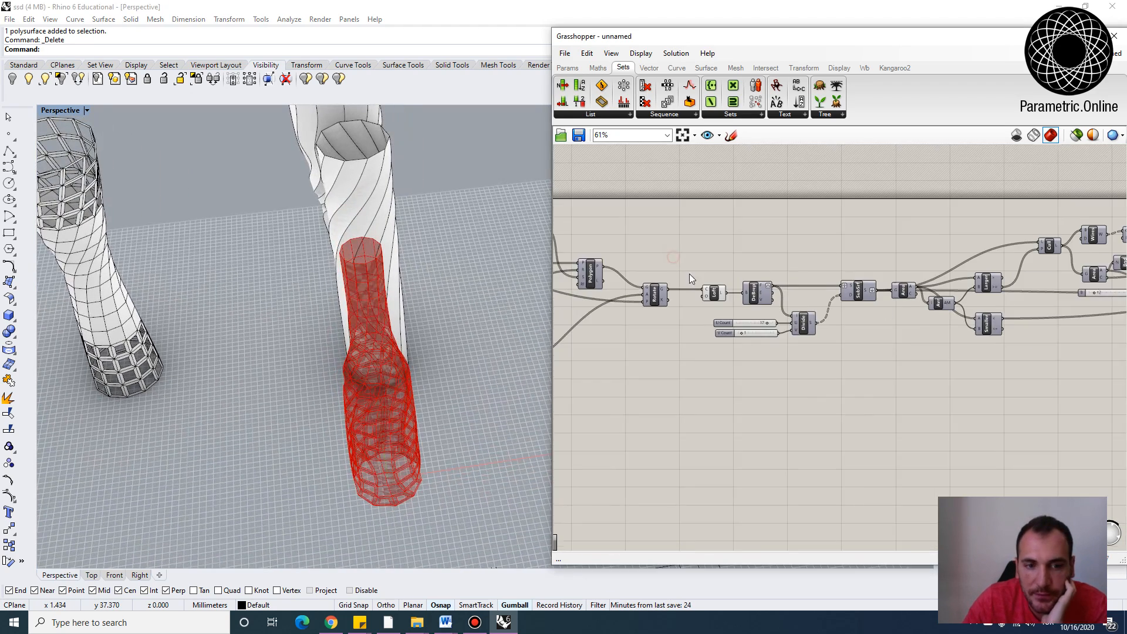
{"action": "right_click_drag", "start_coordinate": [1022, 297], "coordinate": [886, 282]}
{"action": "scroll", "coordinate": [801, 261], "scroll_direction": "up", "scroll_amount": 3}
{"action": "left_click", "coordinate": [791, 266]}
{"action": "right_click", "coordinate": [793, 265]}
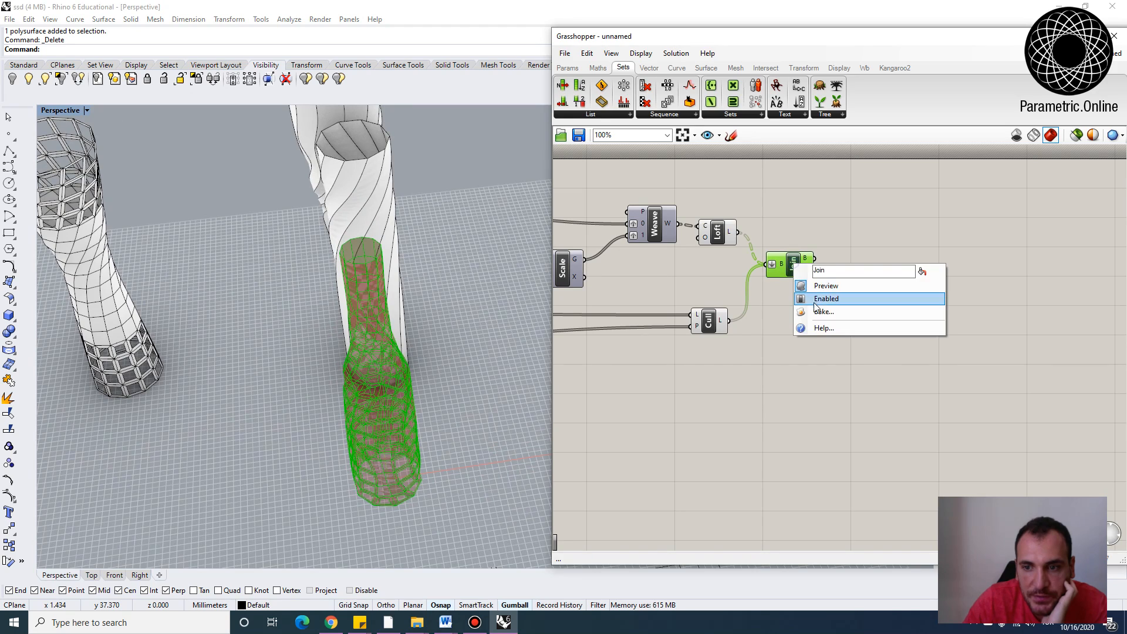
{"action": "left_click", "coordinate": [823, 312]}
{"action": "left_click", "coordinate": [830, 418]}
{"action": "scroll", "coordinate": [461, 388], "scroll_direction": "down", "scroll_amount": 5}
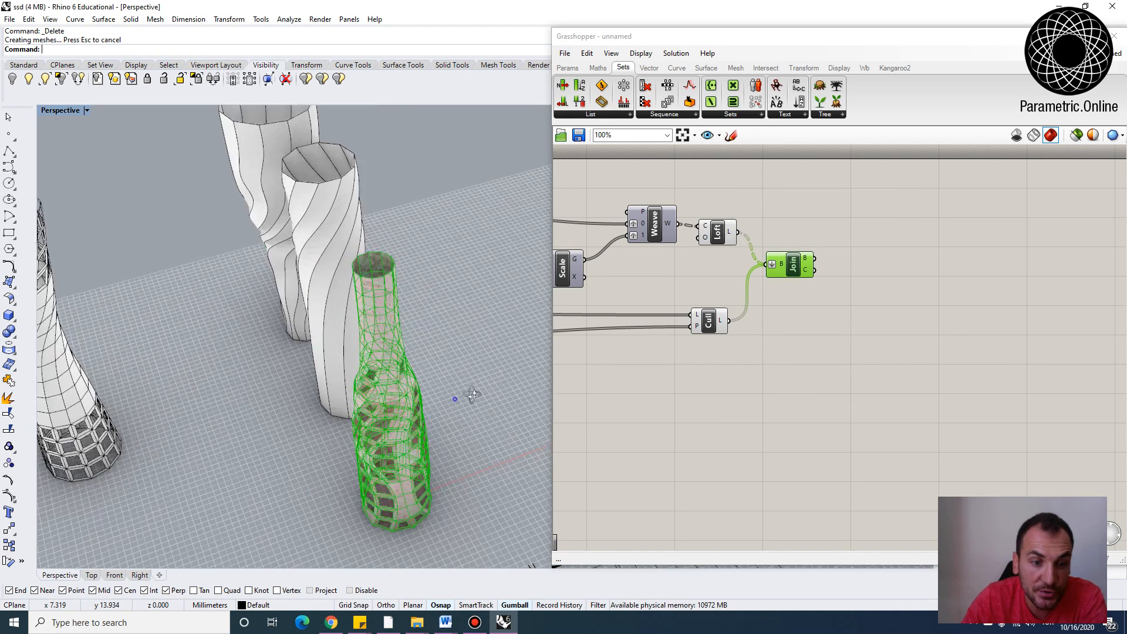
Select the baked vase and move it aside from the live Grasshopper preview
{"action": "right_click_drag", "start_coordinate": [456, 382], "coordinate": [496, 456]}
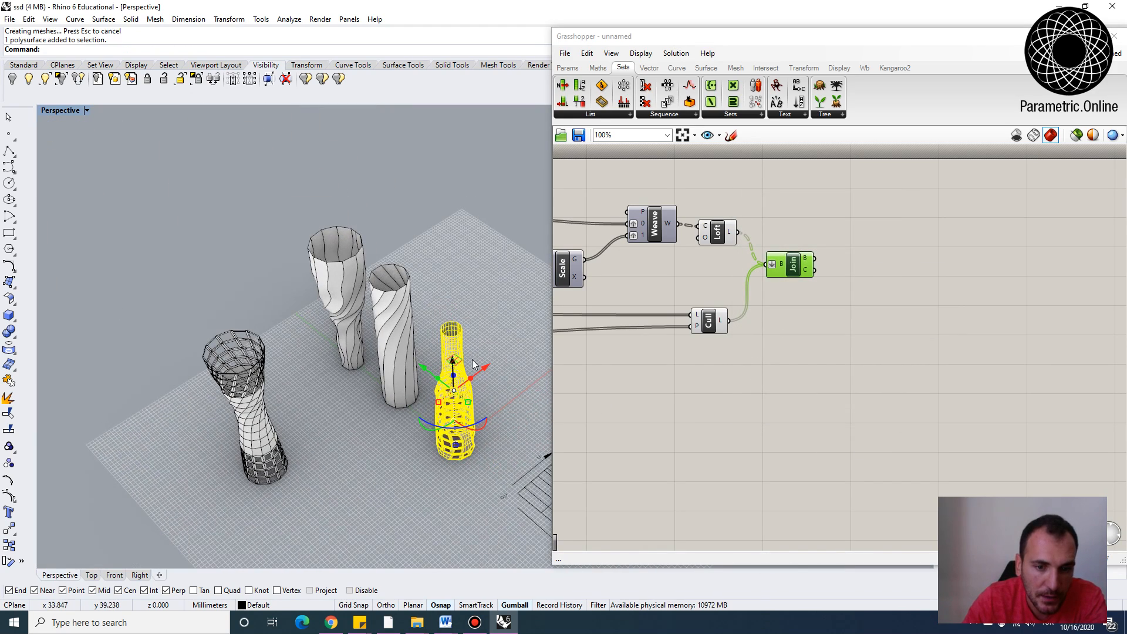
{"action": "left_click_drag", "start_coordinate": [476, 376], "coordinate": [410, 500]}
{"action": "left_click", "coordinate": [410, 501]}
{"action": "right_click_drag", "start_coordinate": [406, 499], "coordinate": [352, 384]}
{"action": "scroll", "coordinate": [280, 345], "scroll_direction": "up", "scroll_amount": 5}
{"action": "scroll", "coordinate": [357, 270], "scroll_direction": "down", "scroll_amount": 5}
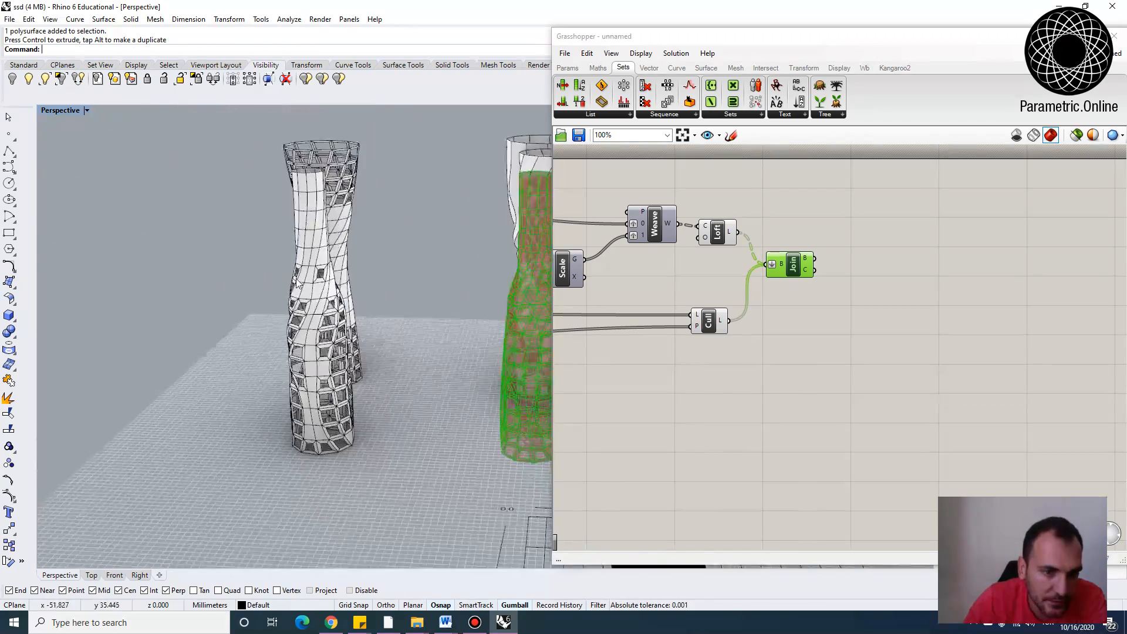
Disable the Deconstruct Brep component
{"action": "scroll", "coordinate": [368, 323], "scroll_direction": "up", "scroll_amount": 4}
{"action": "right_click_drag", "start_coordinate": [368, 323], "coordinate": [406, 382]}
{"action": "scroll", "coordinate": [333, 379], "scroll_direction": "down", "scroll_amount": 5}
{"action": "scroll", "coordinate": [335, 383], "scroll_direction": "down", "scroll_amount": 2}
{"action": "right_click_drag", "start_coordinate": [752, 217], "coordinate": [965, 247]}
{"action": "scroll", "coordinate": [822, 248], "scroll_direction": "down", "scroll_amount": 4}
{"action": "right_click_drag", "start_coordinate": [822, 247], "coordinate": [1087, 285]}
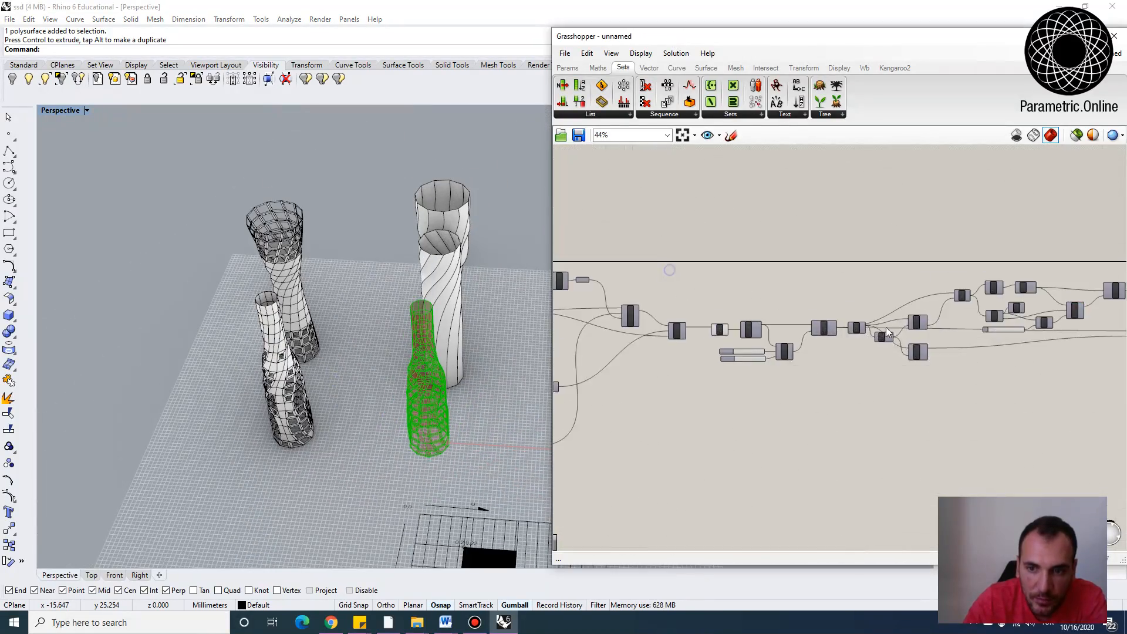
{"action": "scroll", "coordinate": [780, 331], "scroll_direction": "up", "scroll_amount": 4}
{"action": "right_click_drag", "start_coordinate": [780, 331], "coordinate": [903, 320]}
{"action": "right_click", "coordinate": [833, 312]}
{"action": "left_click", "coordinate": [858, 339]}
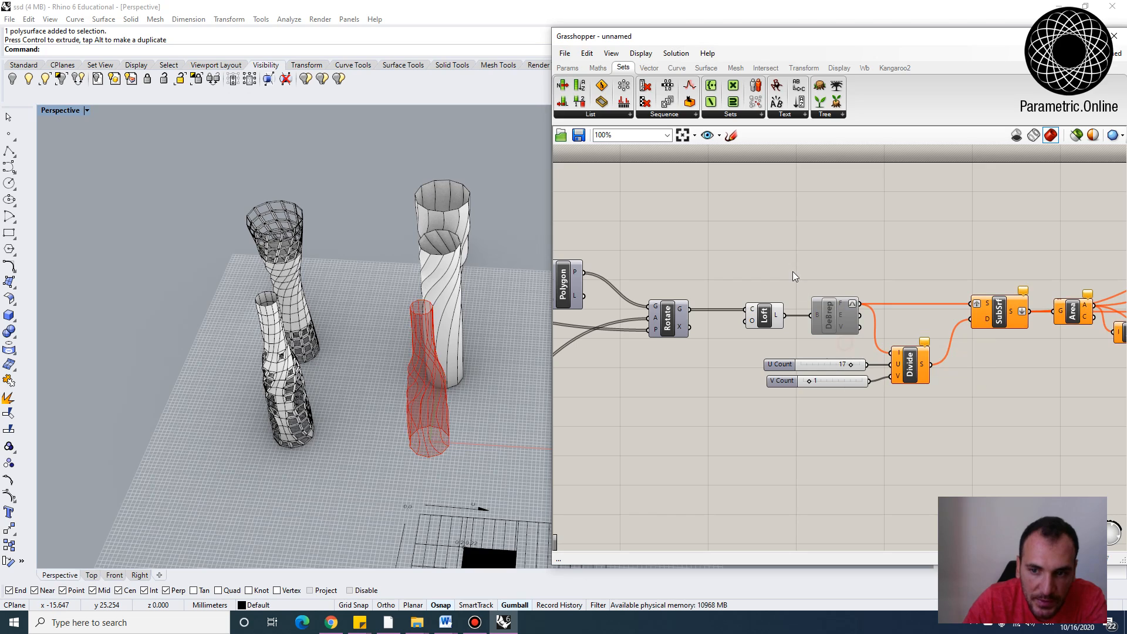
Reshape the upper graph mapper curve by moving its start control point
{"action": "right_click_drag", "start_coordinate": [442, 369], "coordinate": [473, 393]}
{"action": "scroll", "coordinate": [903, 292], "scroll_direction": "down", "scroll_amount": 4}
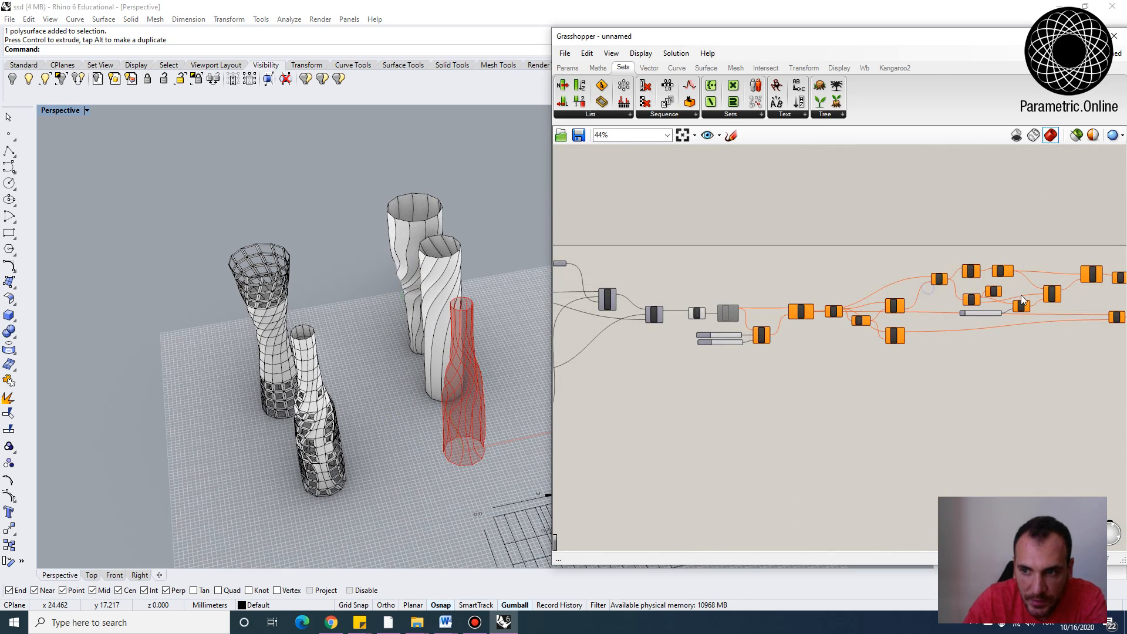
{"action": "scroll", "coordinate": [699, 316], "scroll_direction": "up", "scroll_amount": 3}
{"action": "right_click_drag", "start_coordinate": [699, 316], "coordinate": [816, 320]}
{"action": "right_click_drag", "start_coordinate": [728, 294], "coordinate": [853, 302]}
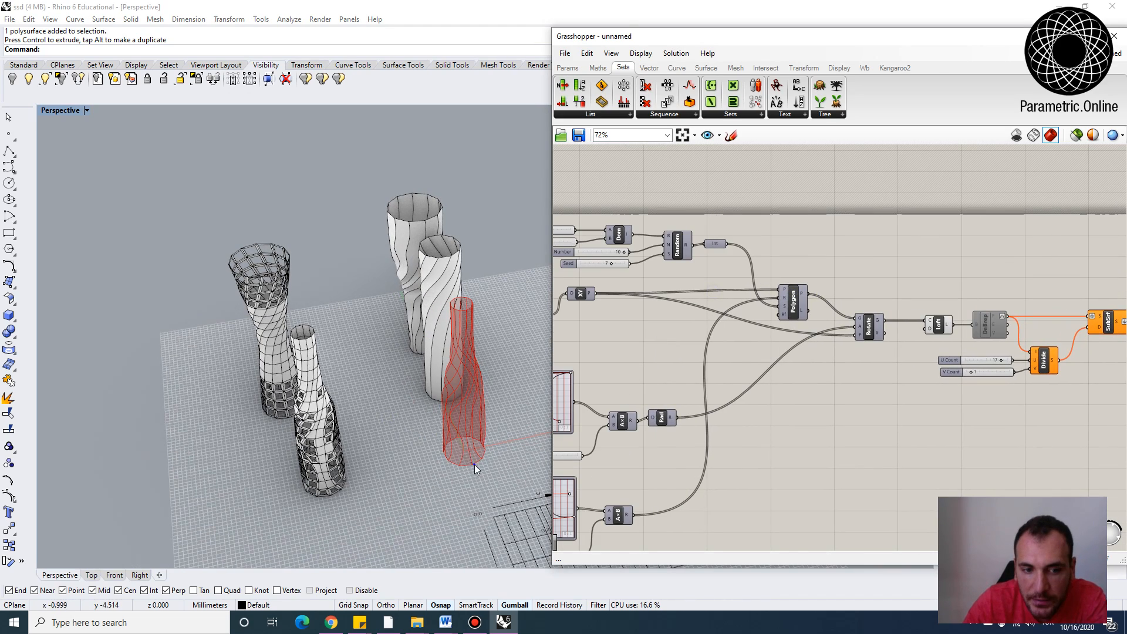
{"action": "right_click_drag", "start_coordinate": [475, 464], "coordinate": [514, 436]}
{"action": "scroll", "coordinate": [718, 302], "scroll_direction": "up", "scroll_amount": 5}
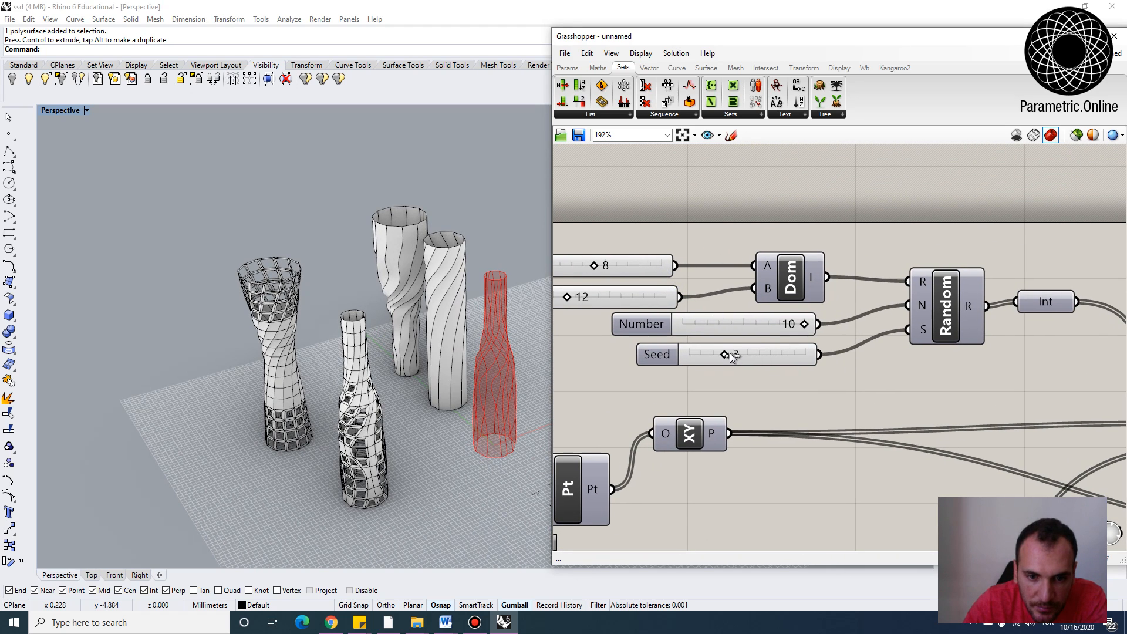
{"action": "scroll", "coordinate": [684, 311], "scroll_direction": "down", "scroll_amount": 5}
{"action": "right_click_drag", "start_coordinate": [647, 443], "coordinate": [703, 326]}
{"action": "scroll", "coordinate": [703, 326], "scroll_direction": "up", "scroll_amount": 3}
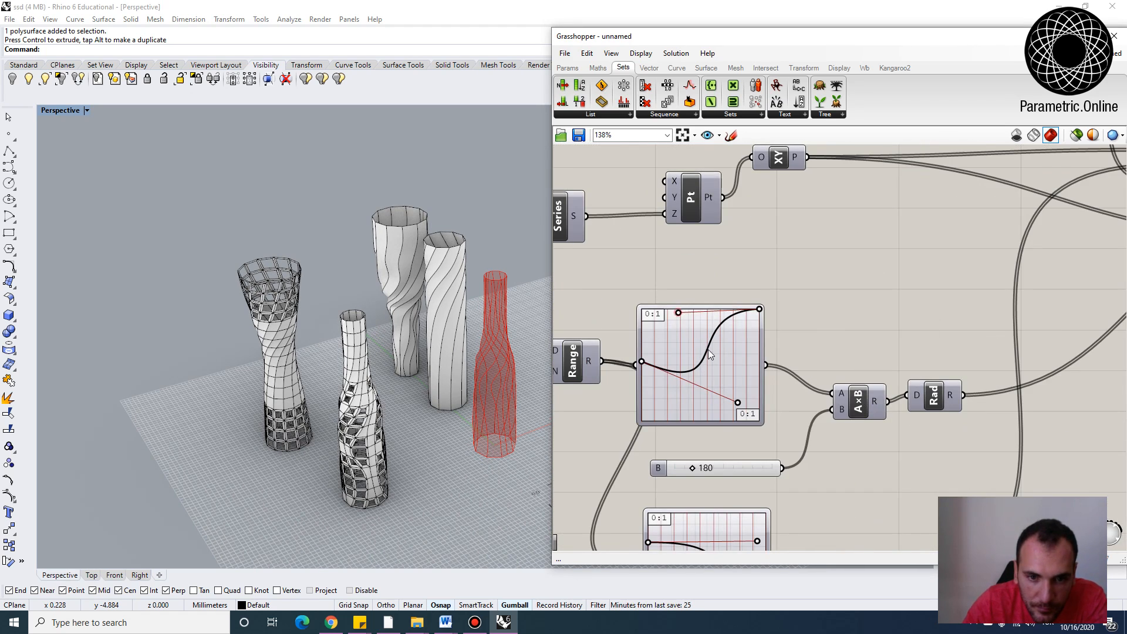
{"action": "left_click_drag", "start_coordinate": [678, 312], "coordinate": [730, 369]}
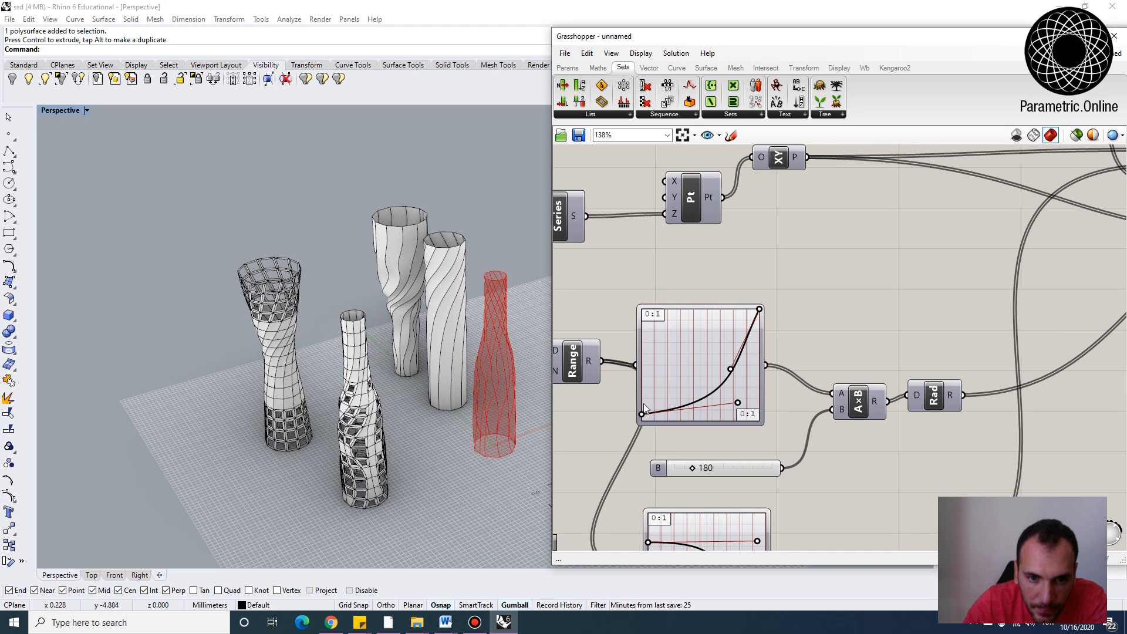
Reshape the lower graph mapper curve by moving its start point and a control point
{"action": "right_click_drag", "start_coordinate": [720, 434], "coordinate": [720, 330]}
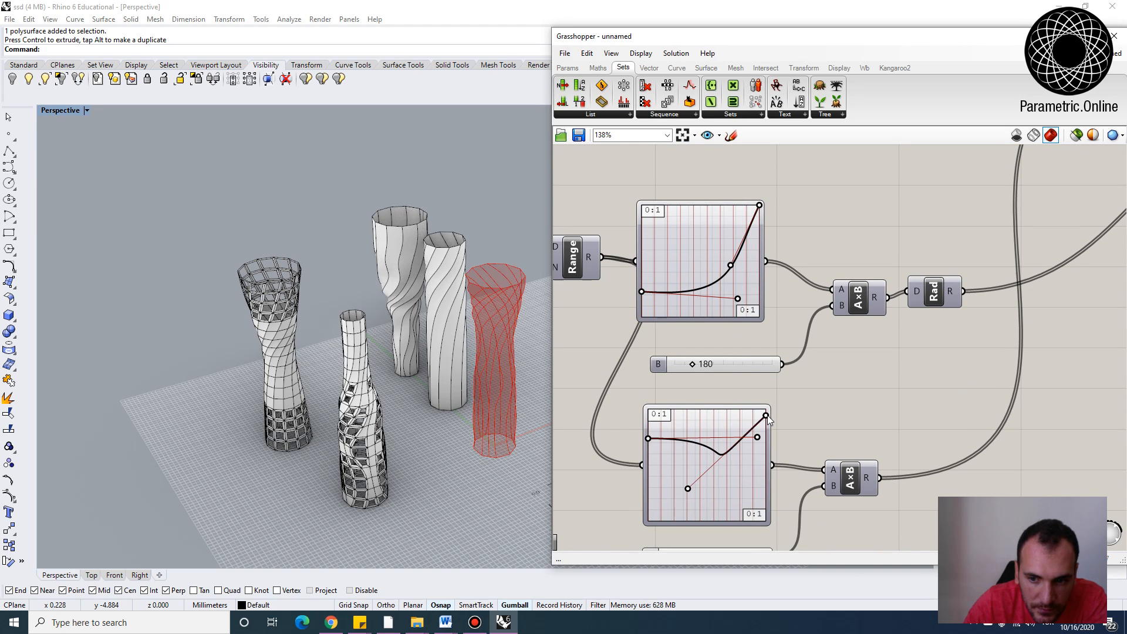
{"action": "left_click_drag", "start_coordinate": [654, 481], "coordinate": [653, 472]}
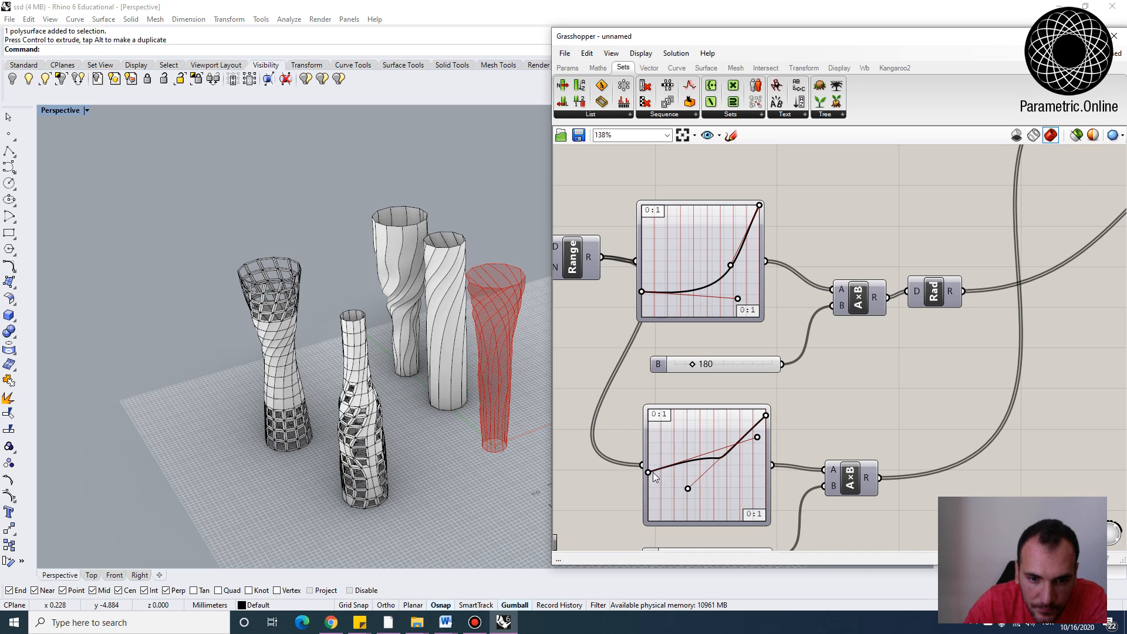
{"action": "left_click_drag", "start_coordinate": [758, 438], "coordinate": [731, 478]}
{"action": "right_click_drag", "start_coordinate": [491, 407], "coordinate": [477, 346]}
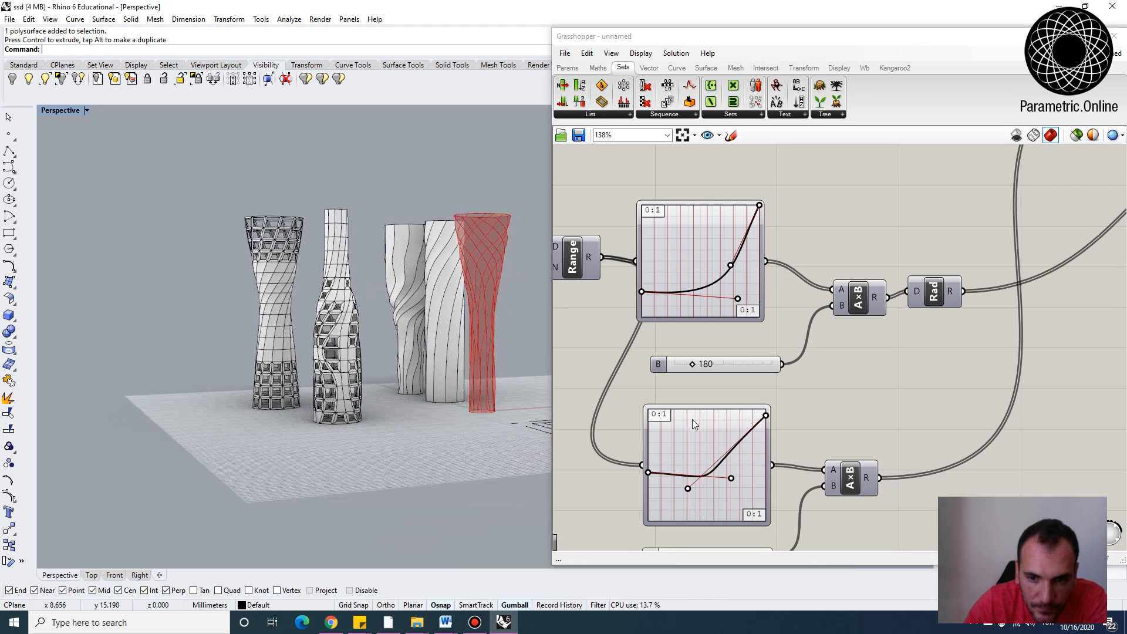
{"action": "right_click_drag", "start_coordinate": [810, 465], "coordinate": [801, 362]}
{"action": "scroll", "coordinate": [722, 444], "scroll_direction": "up", "scroll_amount": 3}
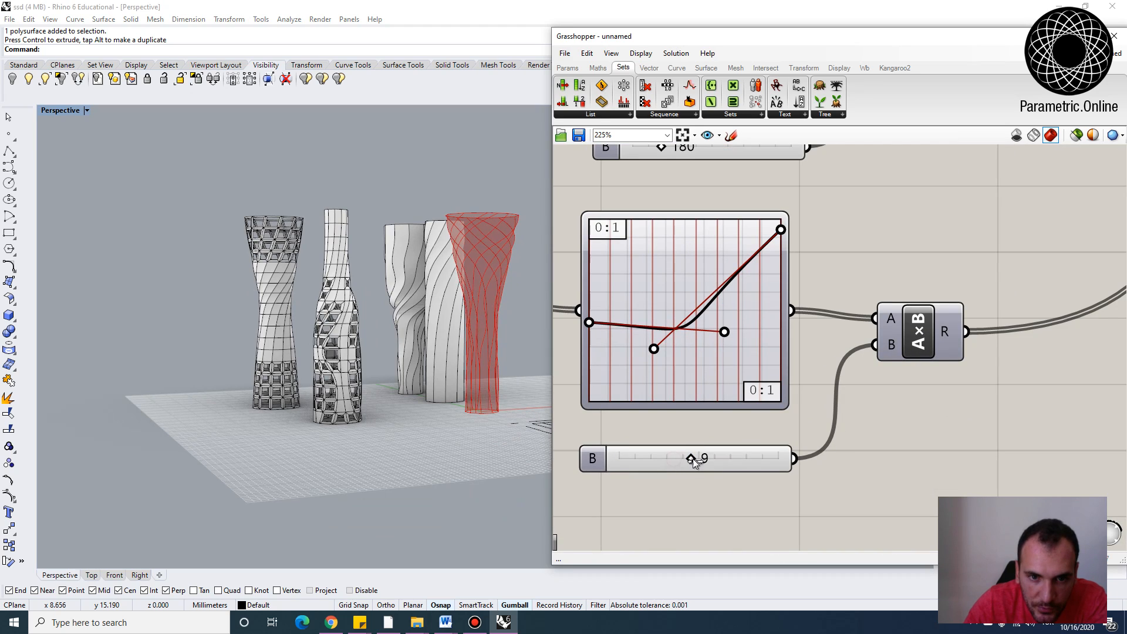
Set the lower multiplier slider B to 11
{"action": "left_click_drag", "start_coordinate": [694, 463], "coordinate": [710, 463]}
{"action": "right_click_drag", "start_coordinate": [388, 316], "coordinate": [417, 358]}
{"action": "scroll", "coordinate": [417, 358], "scroll_direction": "up", "scroll_amount": 3}
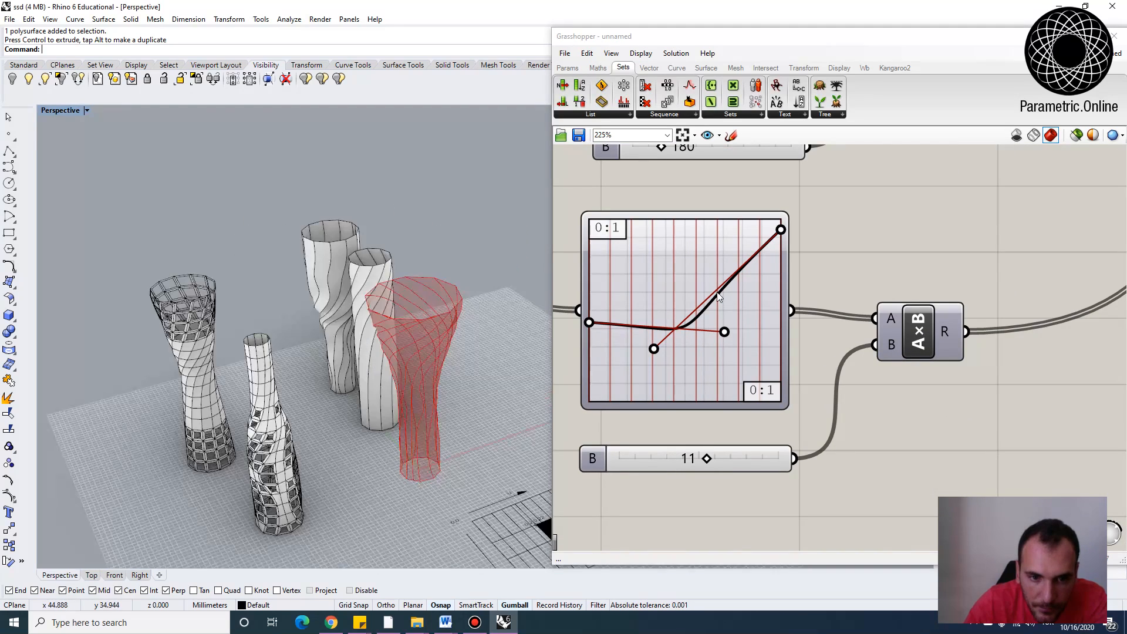
Reshape the lower graph mapper curve's control points and set its multiplier slider B to 14
{"action": "left_click_drag", "start_coordinate": [658, 350], "coordinate": [666, 252]}
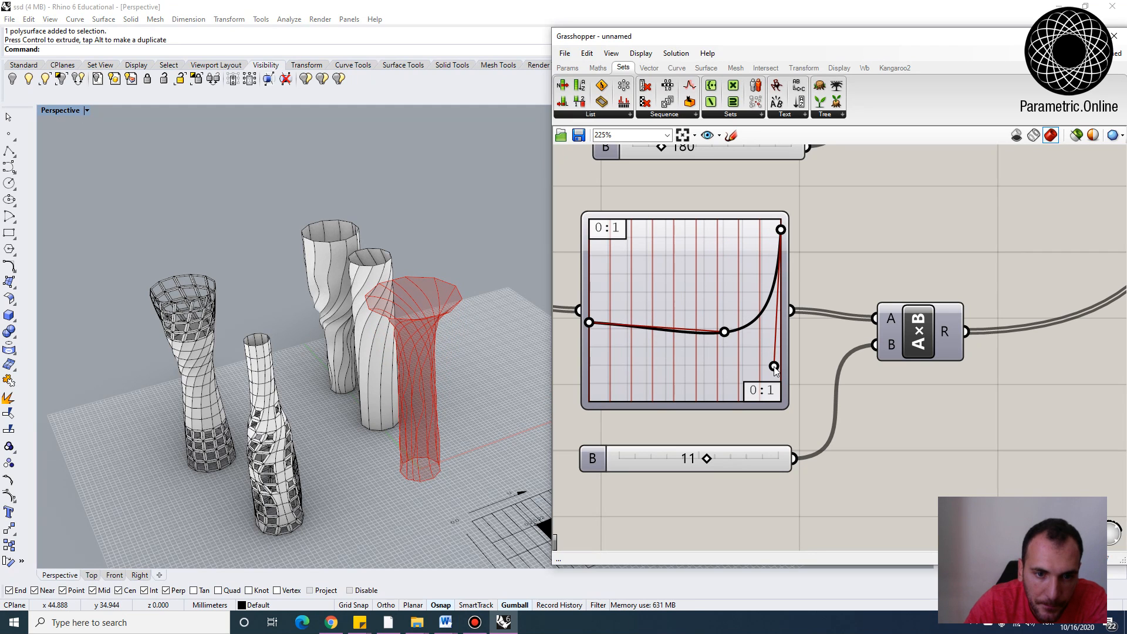
{"action": "right_click_drag", "start_coordinate": [438, 376], "coordinate": [445, 297]}
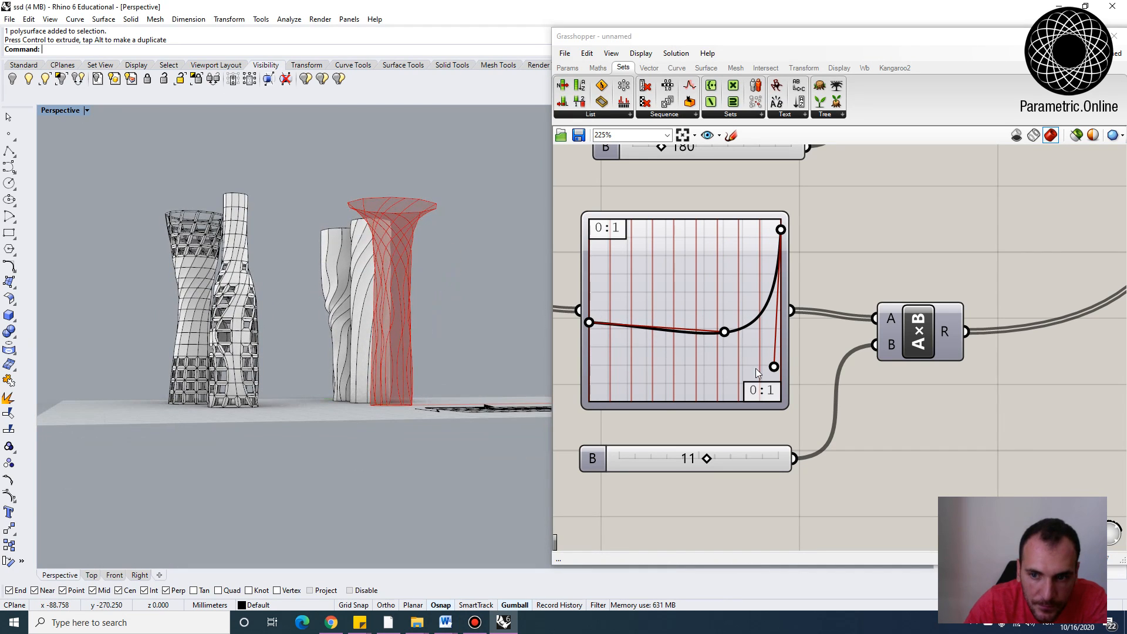
{"action": "left_click_drag", "start_coordinate": [773, 366], "coordinate": [743, 362]}
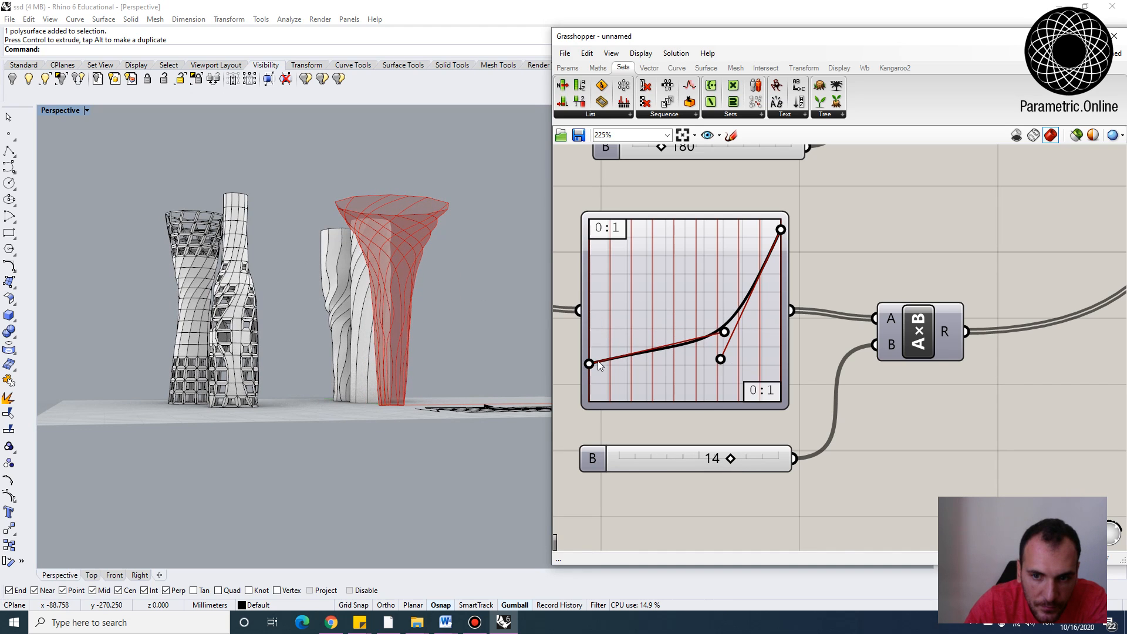
Set the upper multiplier slider B to 92
{"action": "right_click_drag", "start_coordinate": [447, 352], "coordinate": [399, 271]}
{"action": "scroll", "coordinate": [400, 271], "scroll_direction": "down", "scroll_amount": 3}
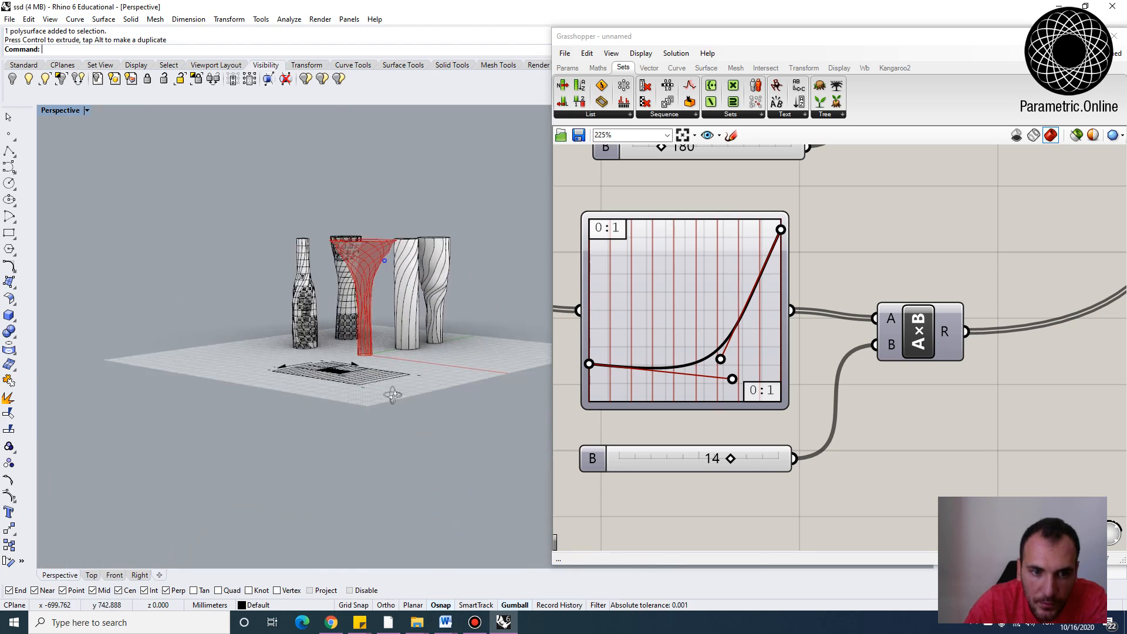
{"action": "right_click_drag", "start_coordinate": [390, 395], "coordinate": [393, 499]}
{"action": "right_click_drag", "start_coordinate": [727, 209], "coordinate": [720, 339]}
{"action": "scroll", "coordinate": [720, 339], "scroll_direction": "down", "scroll_amount": 3}
{"action": "scroll", "coordinate": [680, 289], "scroll_direction": "up", "scroll_amount": 3}
{"action": "right_click_drag", "start_coordinate": [680, 289], "coordinate": [662, 353]}
{"action": "scroll", "coordinate": [664, 385], "scroll_direction": "up", "scroll_amount": 1}
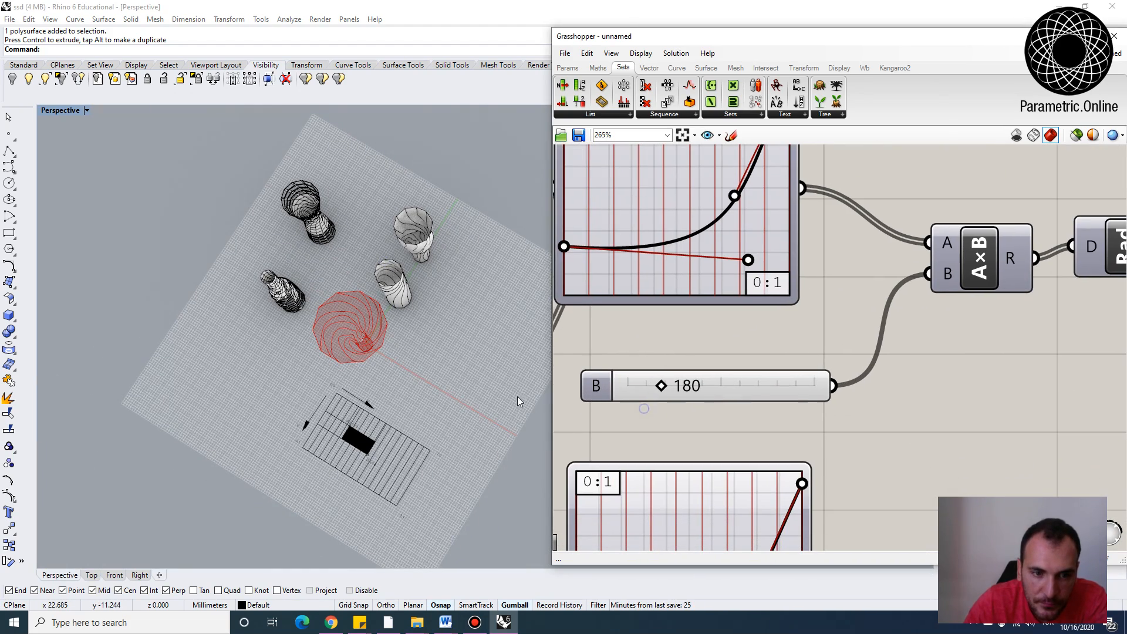
{"action": "right_click_drag", "start_coordinate": [492, 390], "coordinate": [442, 259]}
{"action": "scroll", "coordinate": [445, 258], "scroll_direction": "up", "scroll_amount": 4}
{"action": "left_click_drag", "start_coordinate": [658, 387], "coordinate": [643, 386]}
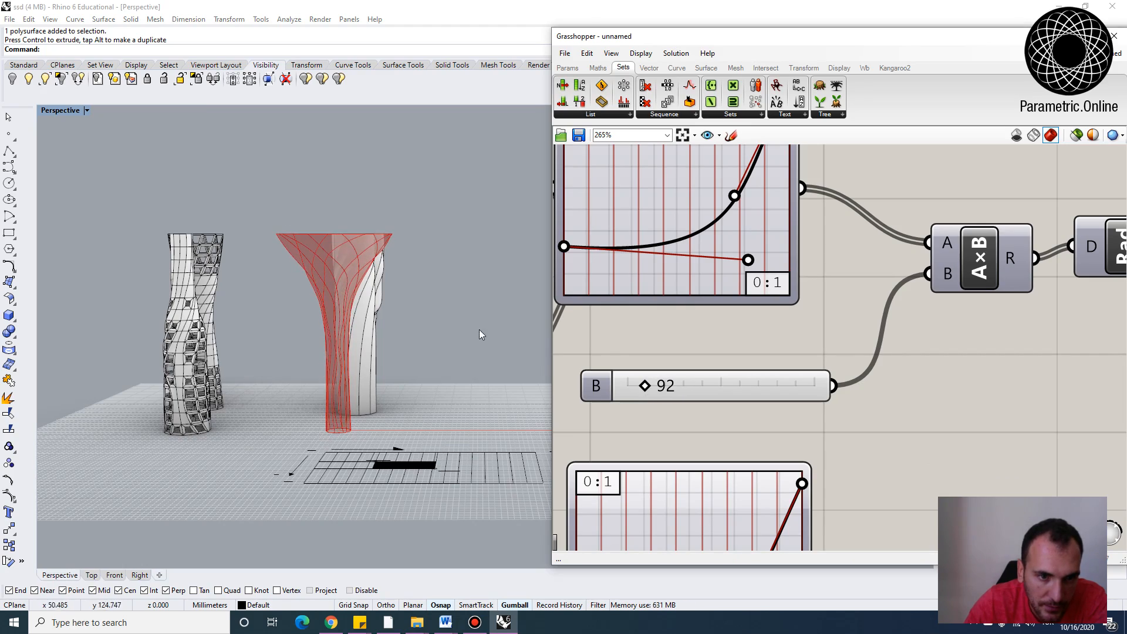
Set the Domain start slider to 12 and the Domain end slider to 20
{"action": "right_click_drag", "start_coordinate": [450, 314], "coordinate": [364, 361]}
{"action": "scroll", "coordinate": [721, 339], "scroll_direction": "down", "scroll_amount": 7}
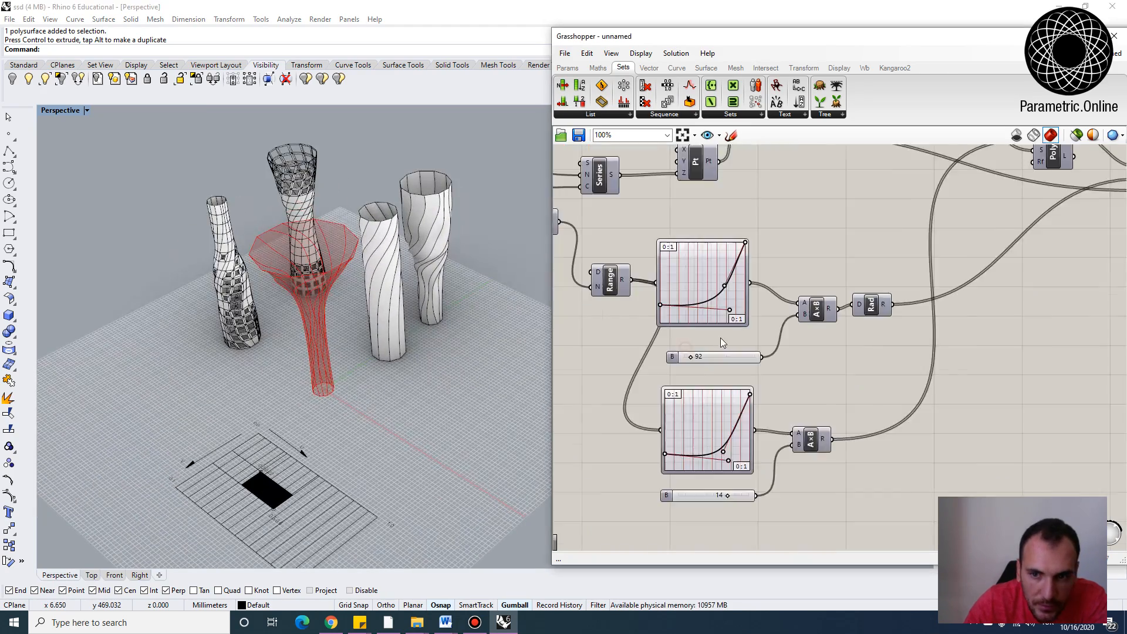
{"action": "right_click_drag", "start_coordinate": [731, 157], "coordinate": [715, 375]}
{"action": "right_click_drag", "start_coordinate": [712, 309], "coordinate": [725, 344]}
{"action": "scroll", "coordinate": [725, 345], "scroll_direction": "up", "scroll_amount": 8}
{"action": "double_click", "coordinate": [746, 369]}
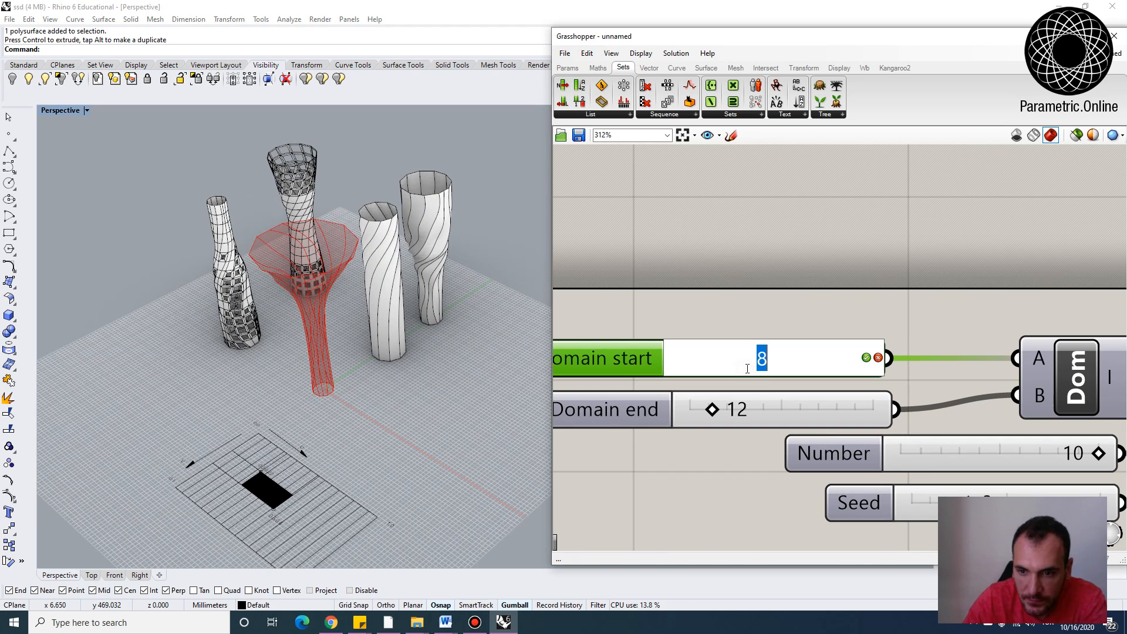
{"action": "type", "text": "12"}
{"action": "key", "text": "Return"}
{"action": "left_click", "coordinate": [786, 417]}
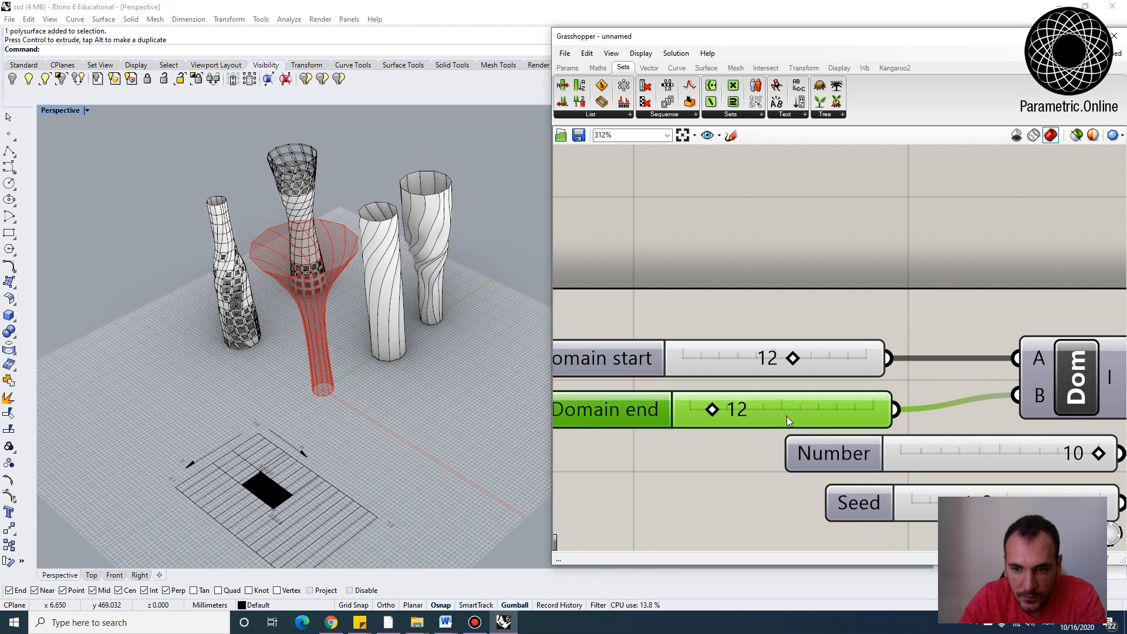
{"action": "type", "text": "20"}
{"action": "key", "text": "Return"}
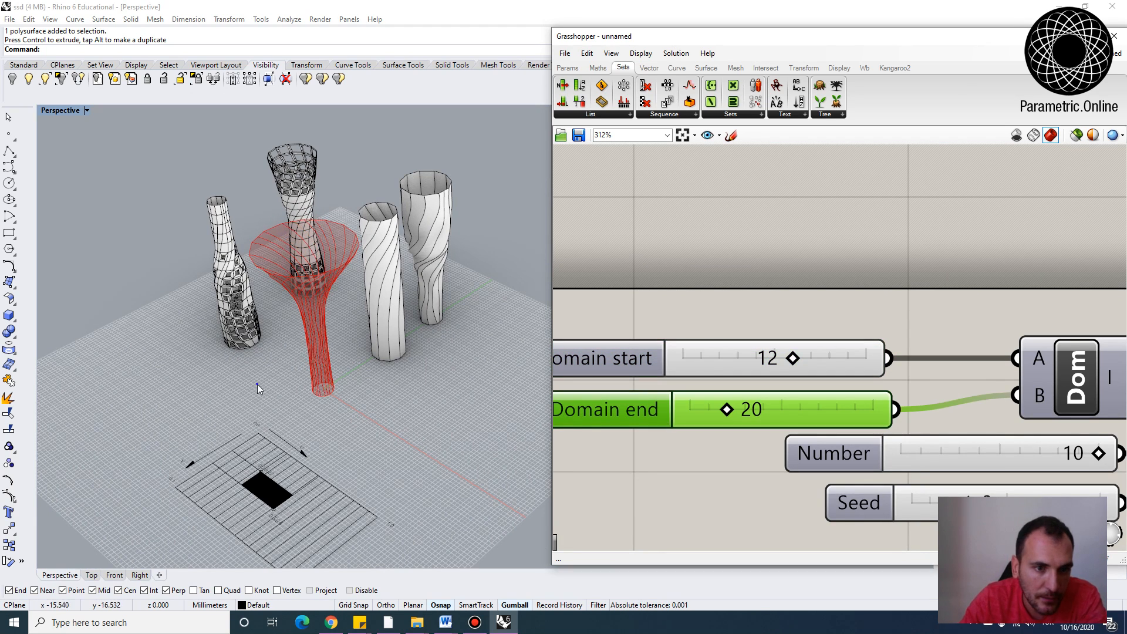
Re-enable the Deconstruct Brep component to regenerate the panels on the flared vase
{"action": "right_click_drag", "start_coordinate": [258, 384], "coordinate": [358, 351]}
{"action": "left_click", "coordinate": [587, 264]}
{"action": "scroll", "coordinate": [321, 376], "scroll_direction": "up", "scroll_amount": 5}
{"action": "scroll", "coordinate": [320, 376], "scroll_direction": "up", "scroll_amount": 2}
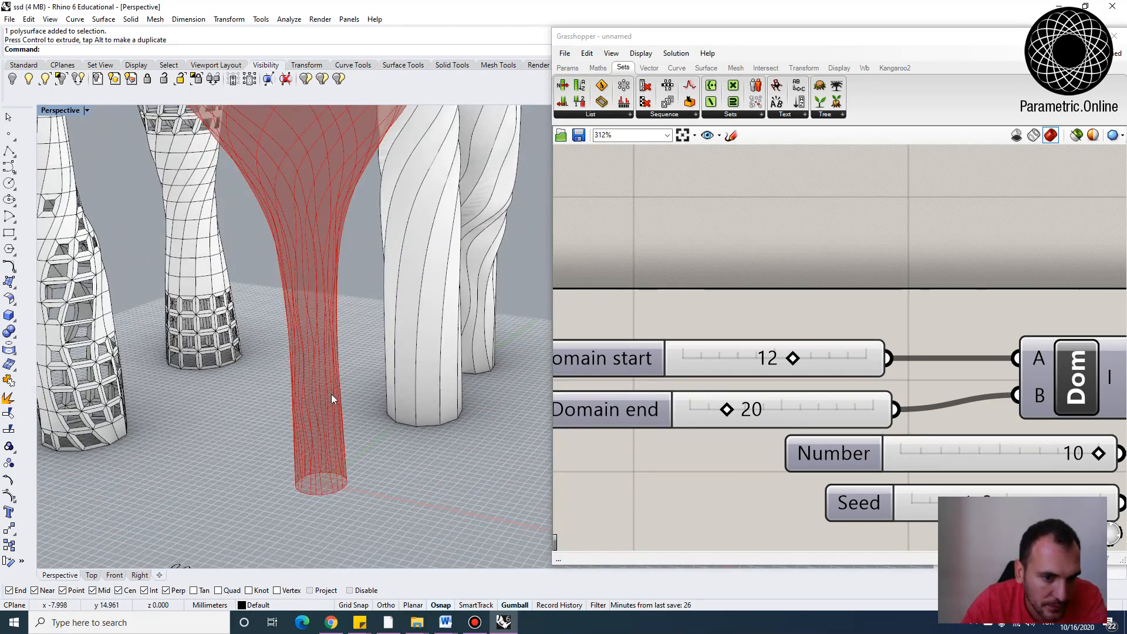
{"action": "right_click_drag", "start_coordinate": [311, 454], "coordinate": [322, 298]}
{"action": "scroll", "coordinate": [323, 330], "scroll_direction": "down", "scroll_amount": 4}
{"action": "scroll", "coordinate": [799, 362], "scroll_direction": "down", "scroll_amount": 5}
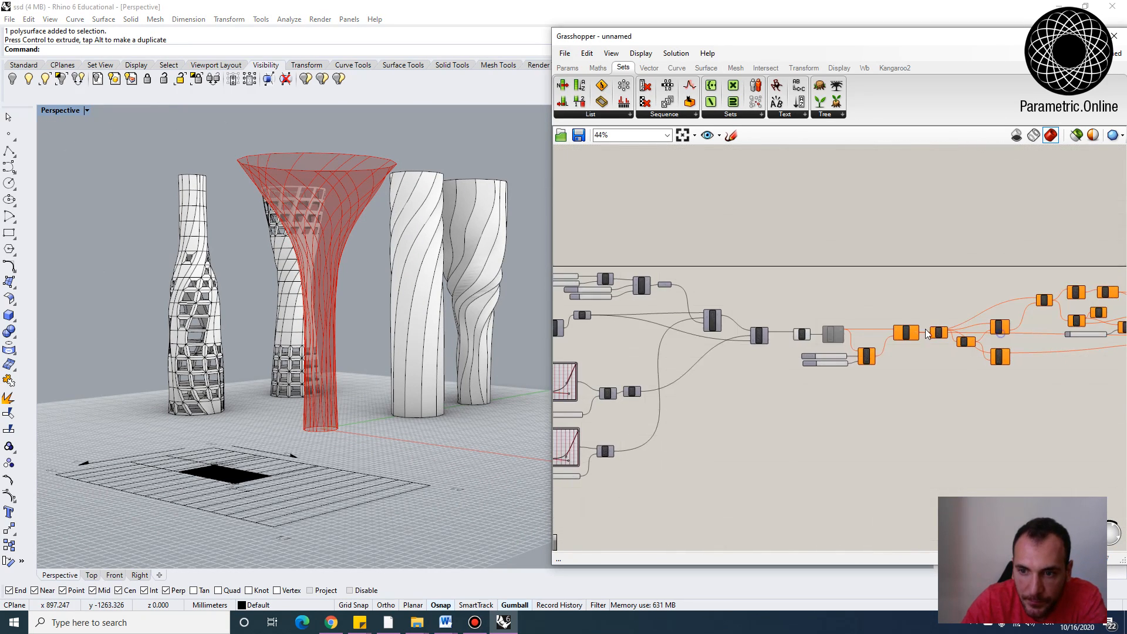
{"action": "right_click", "coordinate": [791, 348]}
{"action": "left_click", "coordinate": [867, 435]}
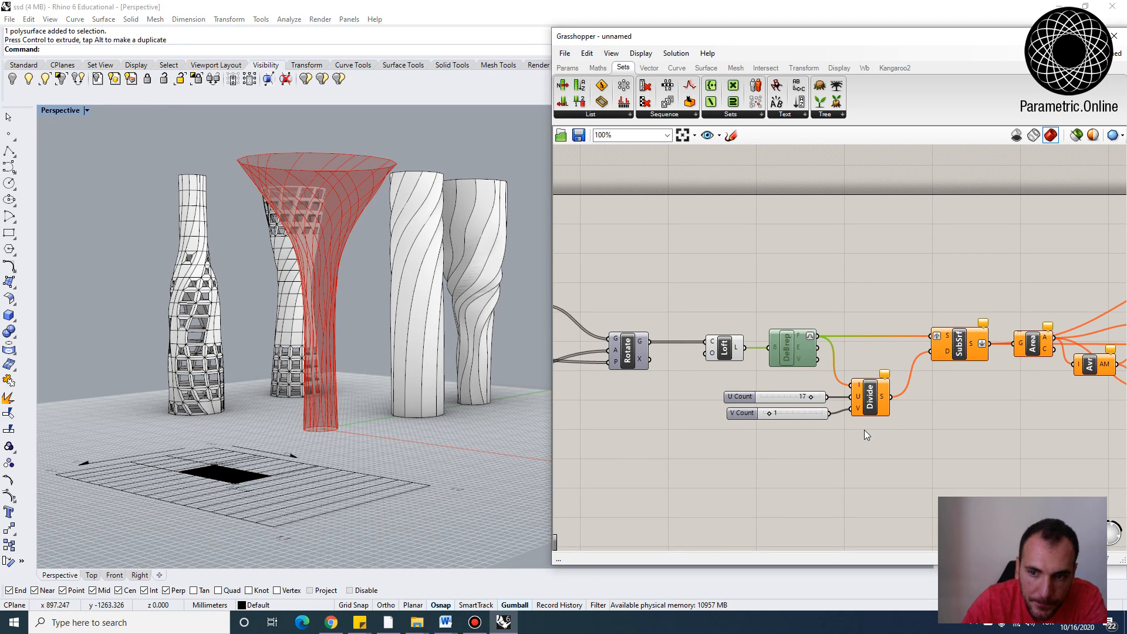
{"action": "left_click", "coordinate": [868, 435]}
Bake the Join component's output with default attributes
{"action": "right_click_drag", "start_coordinate": [353, 368], "coordinate": [351, 405]}
{"action": "right_click_drag", "start_coordinate": [745, 297], "coordinate": [594, 290]}
{"action": "scroll", "coordinate": [593, 290], "scroll_direction": "down", "scroll_amount": 5}
{"action": "scroll", "coordinate": [946, 287], "scroll_direction": "up", "scroll_amount": 5}
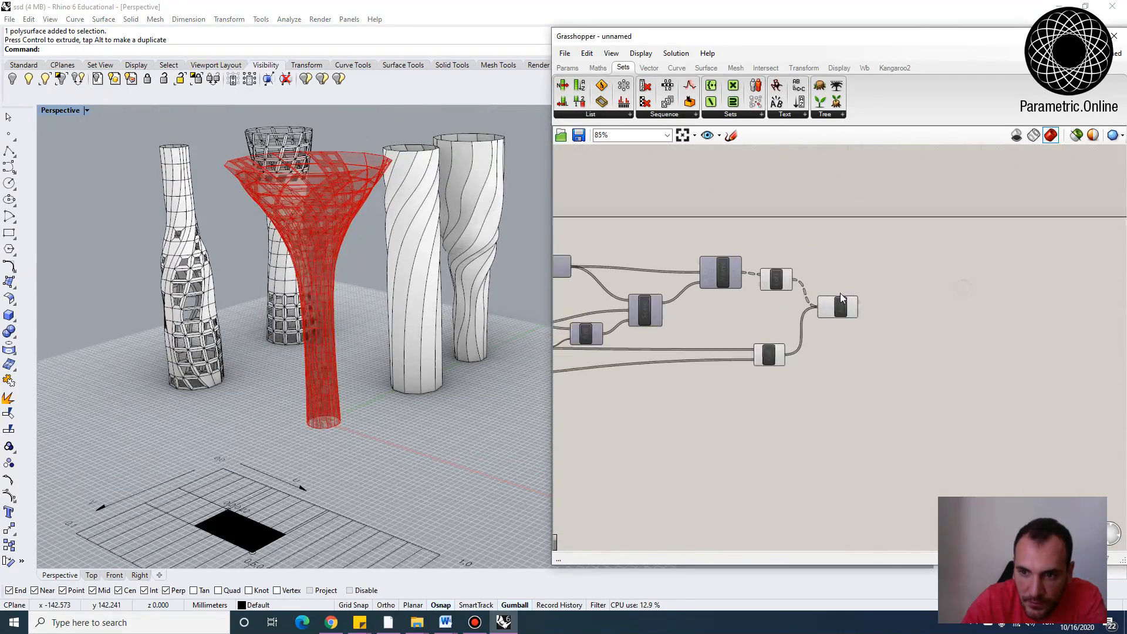
{"action": "left_click", "coordinate": [840, 311]}
{"action": "right_click", "coordinate": [839, 311]}
{"action": "left_click", "coordinate": [869, 355]}
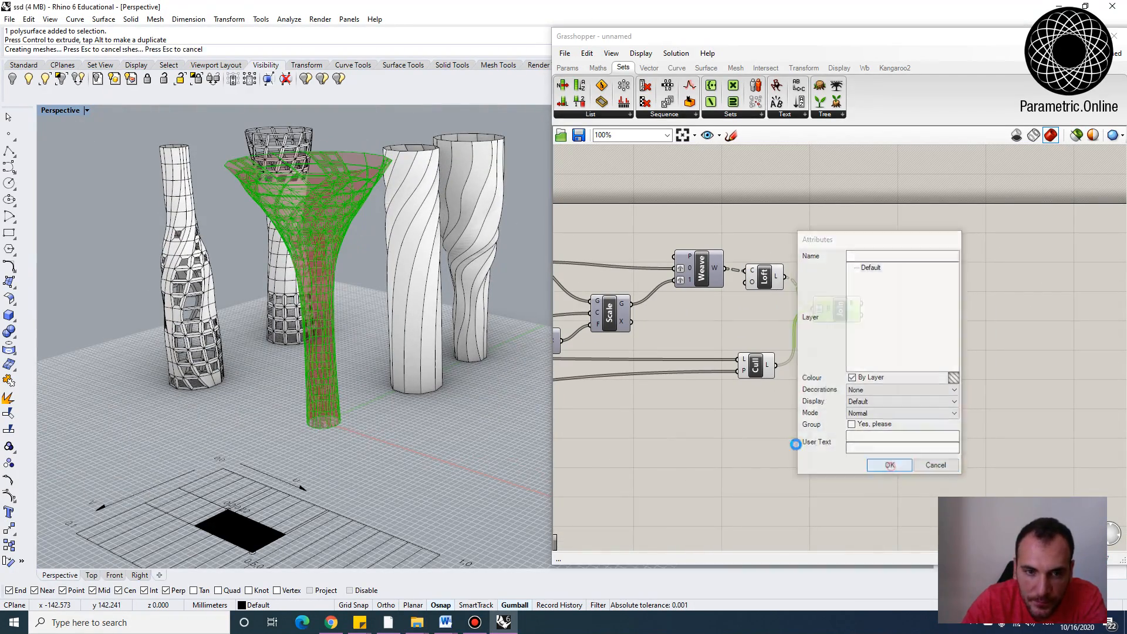
{"action": "left_click", "coordinate": [888, 464]}
Move the newly baked flared vase beside the other baked vases
{"action": "scroll", "coordinate": [348, 284], "scroll_direction": "down", "scroll_amount": 5}
{"action": "right_click_drag", "start_coordinate": [354, 306], "coordinate": [390, 360]}
{"action": "scroll", "coordinate": [390, 361], "scroll_direction": "down", "scroll_amount": 4}
{"action": "left_click_drag", "start_coordinate": [380, 369], "coordinate": [192, 370]}
{"action": "left_click", "coordinate": [242, 417]}
{"action": "right_click_drag", "start_coordinate": [241, 416], "coordinate": [221, 281]}
{"action": "scroll", "coordinate": [167, 277], "scroll_direction": "up", "scroll_amount": 5}
{"action": "scroll", "coordinate": [266, 157], "scroll_direction": "up", "scroll_amount": 10}
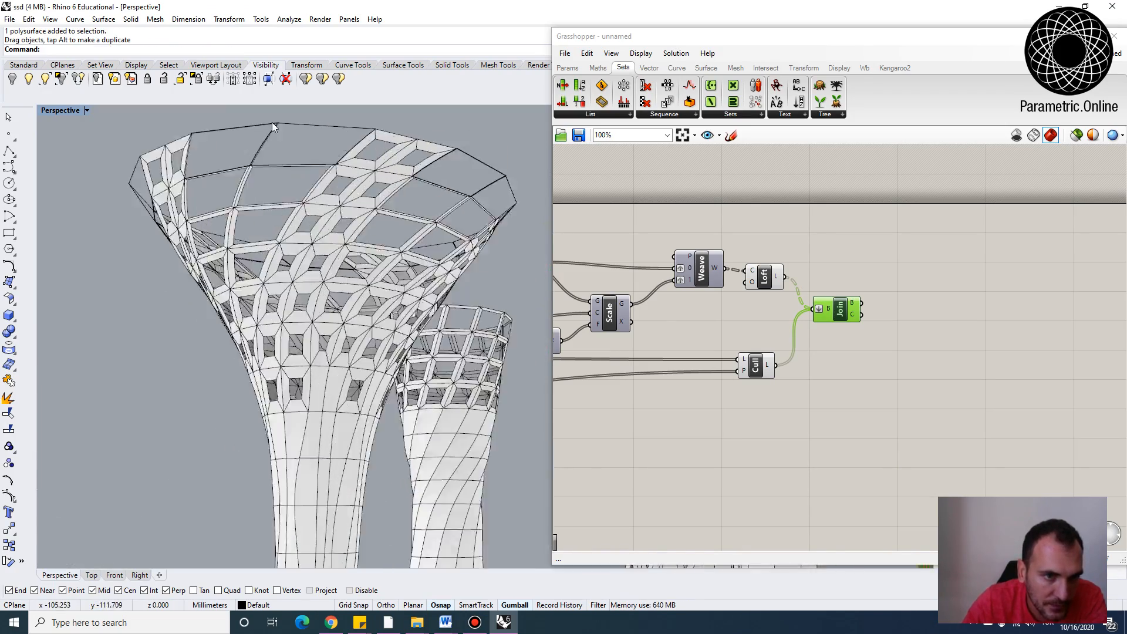
{"action": "scroll", "coordinate": [333, 149], "scroll_direction": "down", "scroll_amount": 10}
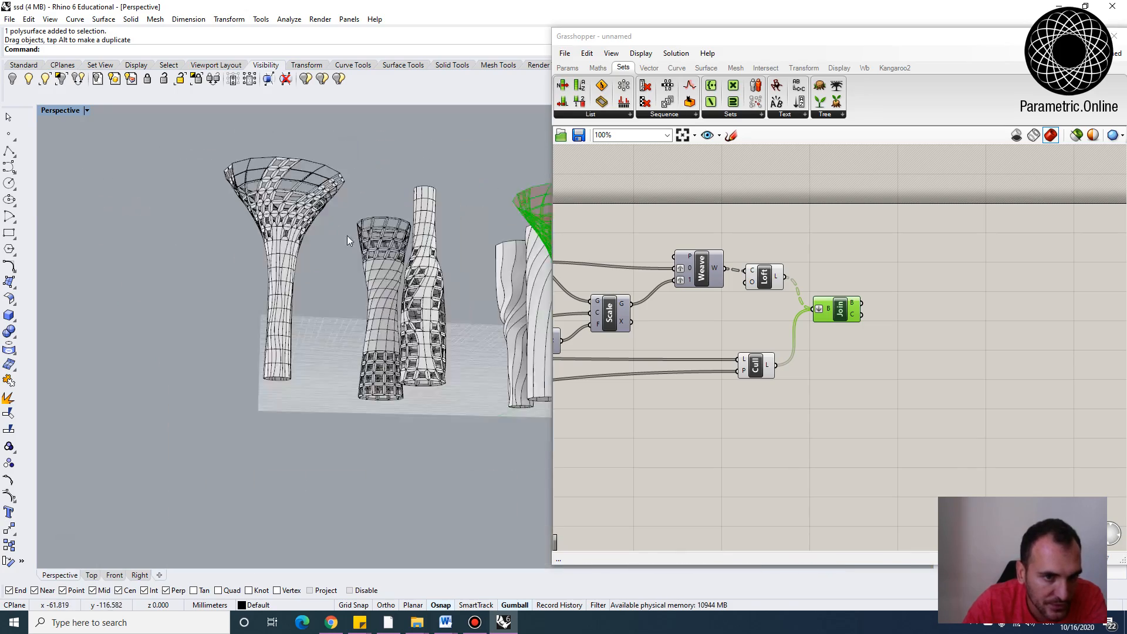
{"action": "right_click_drag", "start_coordinate": [347, 235], "coordinate": [251, 306]}
{"action": "scroll", "coordinate": [252, 306], "scroll_direction": "up", "scroll_amount": 6}
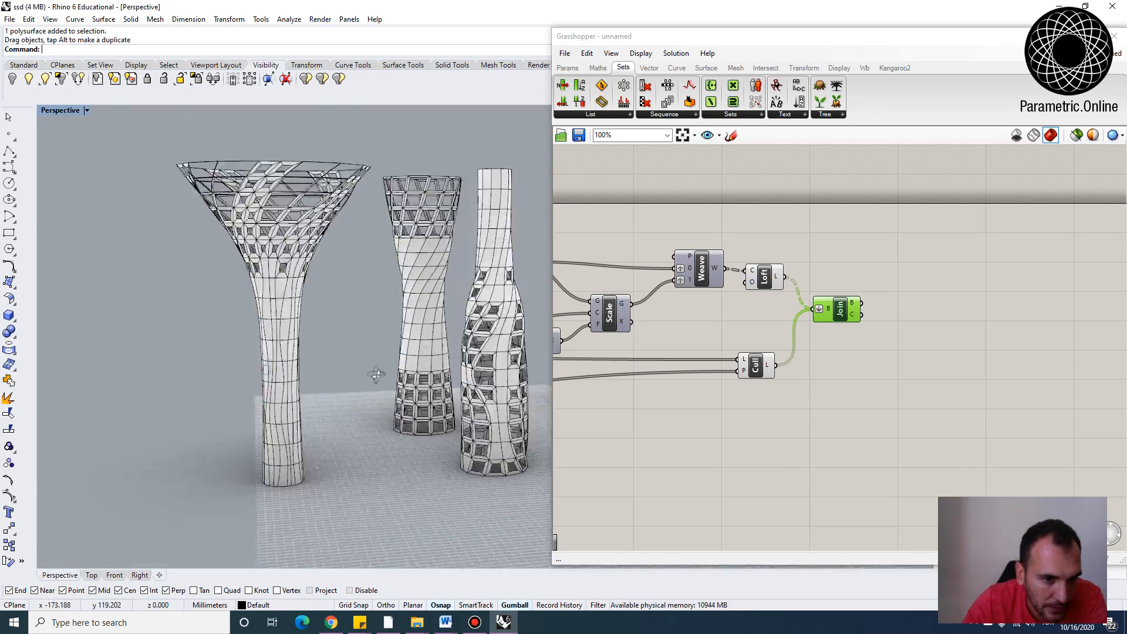
Set the B slider feeding the A/B division to 15
{"action": "scroll", "coordinate": [372, 336], "scroll_direction": "down", "scroll_amount": 6}
{"action": "right_click_drag", "start_coordinate": [348, 391], "coordinate": [326, 344]}
{"action": "scroll", "coordinate": [333, 263], "scroll_direction": "up", "scroll_amount": 7}
{"action": "scroll", "coordinate": [322, 280], "scroll_direction": "down", "scroll_amount": 4}
{"action": "scroll", "coordinate": [290, 325], "scroll_direction": "up", "scroll_amount": 4}
{"action": "scroll", "coordinate": [326, 248], "scroll_direction": "down", "scroll_amount": 5}
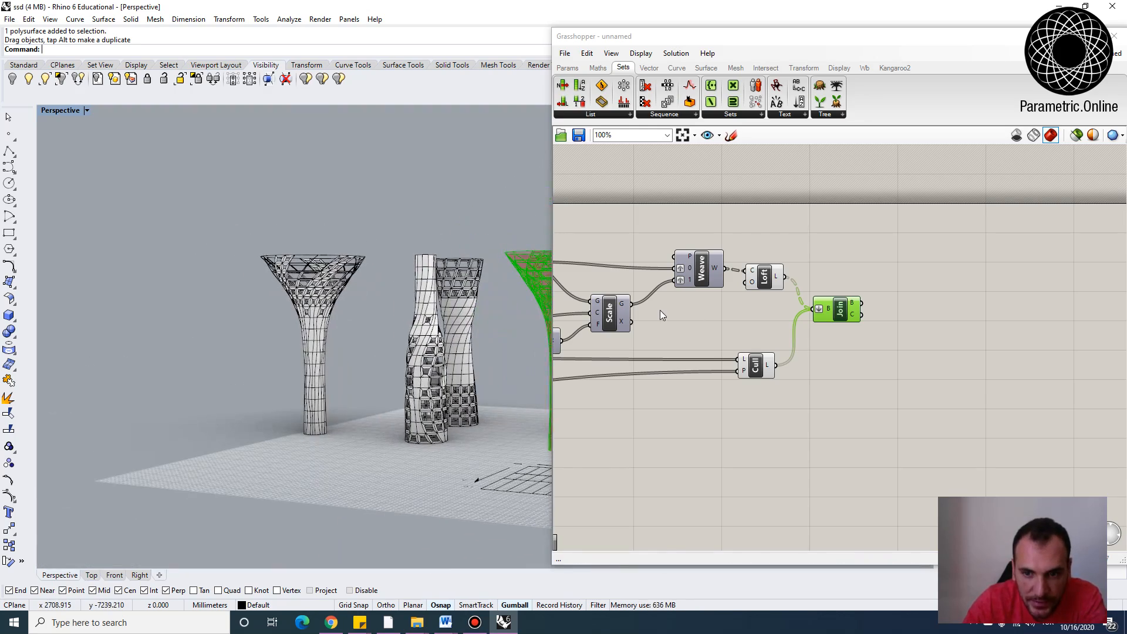
{"action": "right_click_drag", "start_coordinate": [660, 310], "coordinate": [803, 295]}
{"action": "scroll", "coordinate": [803, 295], "scroll_direction": "down", "scroll_amount": 2}
{"action": "scroll", "coordinate": [672, 326], "scroll_direction": "up", "scroll_amount": 4}
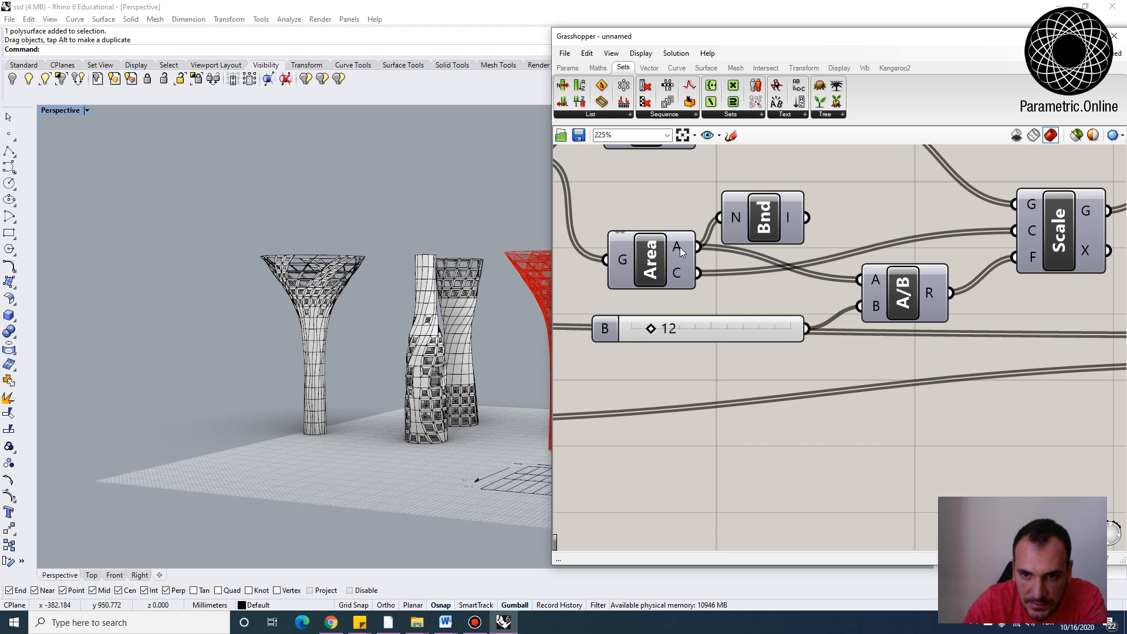
{"action": "mouse_move", "coordinate": [787, 224]}
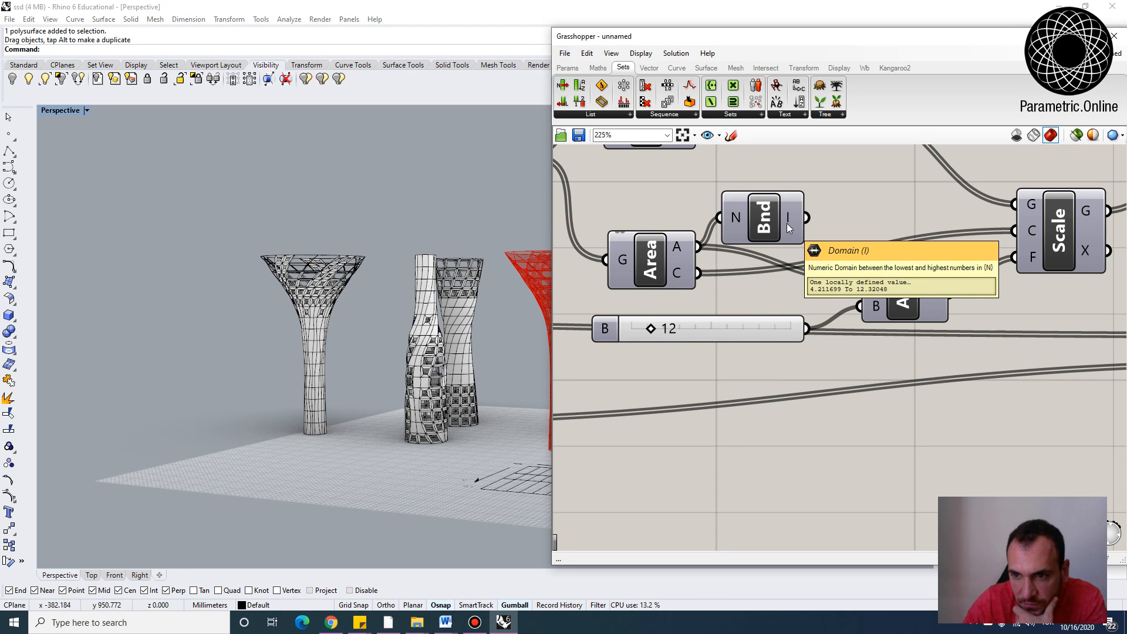
{"action": "double_click", "coordinate": [703, 330]}
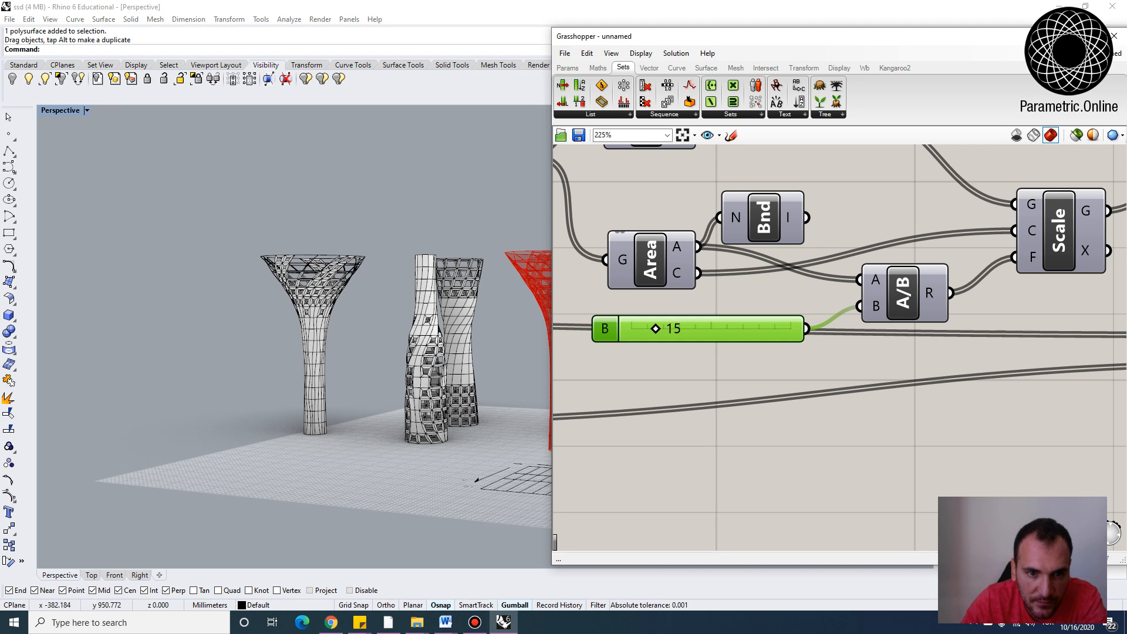
Select the previously baked flared vase in the viewport and delete it
{"action": "right_click_drag", "start_coordinate": [241, 399], "coordinate": [329, 411]}
{"action": "left_click", "coordinate": [338, 411]}
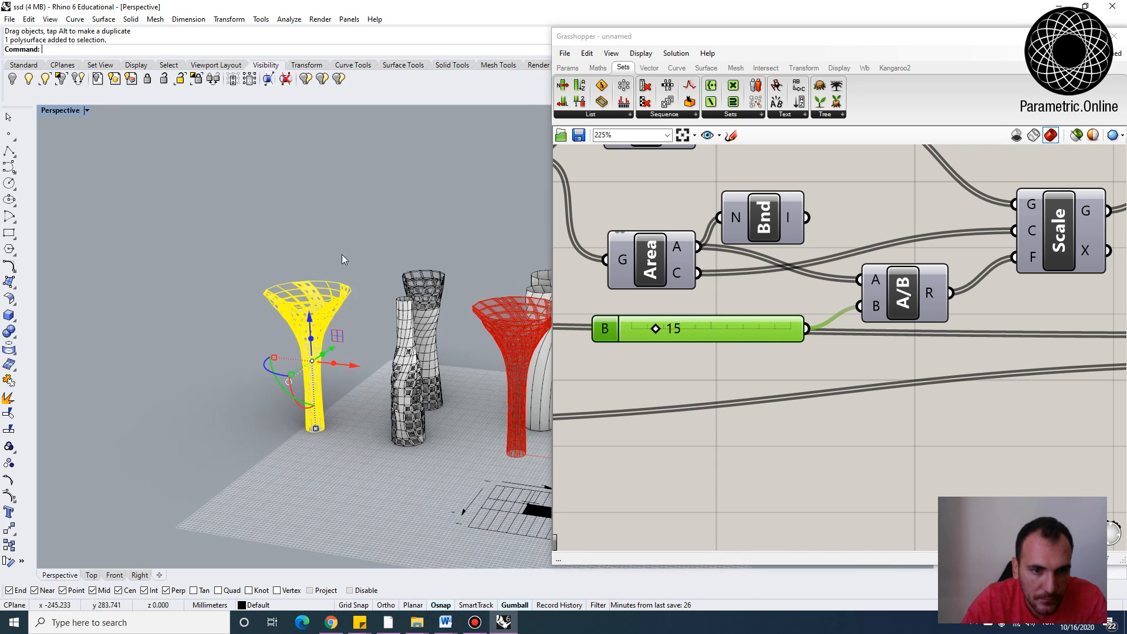
{"action": "key", "text": "Delete"}
Bake the Join component's output again with default attributes
{"action": "right_click_drag", "start_coordinate": [823, 383], "coordinate": [707, 345]}
{"action": "scroll", "coordinate": [706, 345], "scroll_direction": "down", "scroll_amount": 3}
{"action": "right_click_drag", "start_coordinate": [1110, 291], "coordinate": [898, 272]}
{"action": "left_click", "coordinate": [900, 227]}
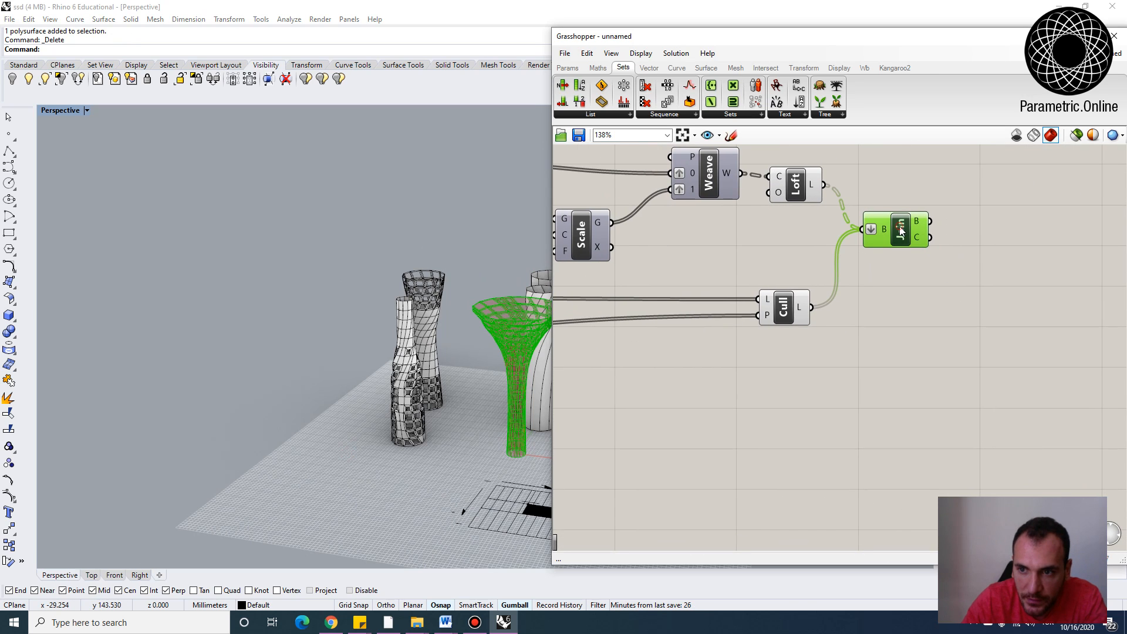
{"action": "right_click", "coordinate": [901, 227]}
{"action": "left_click", "coordinate": [927, 275]}
{"action": "left_click", "coordinate": [933, 382]}
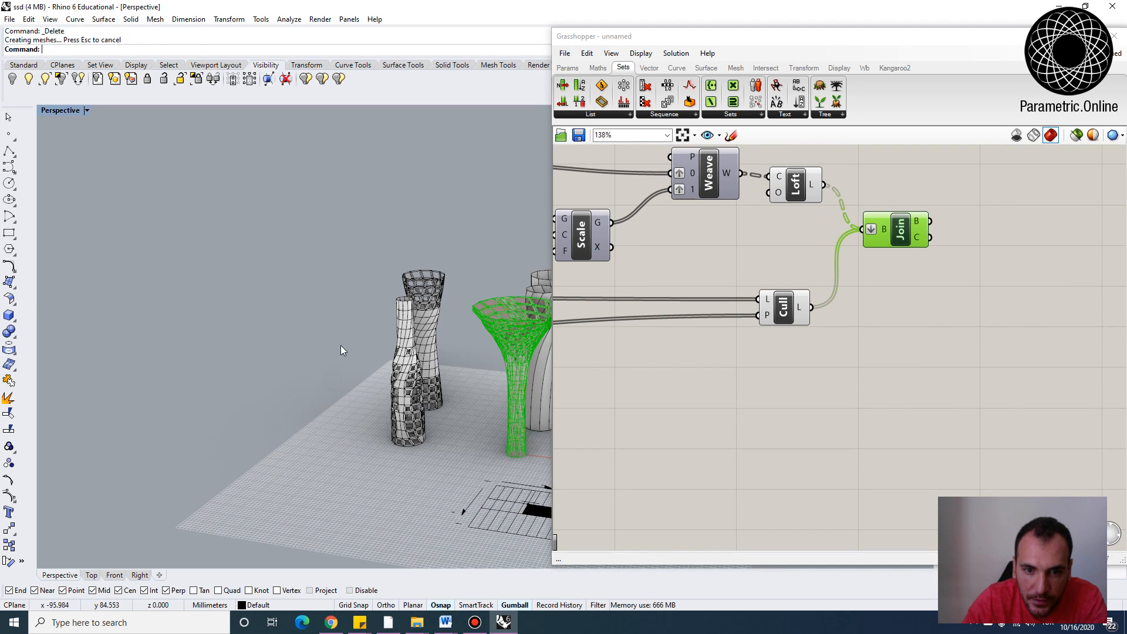
Move the freshly baked vase to the left, beside the other baked vases
{"action": "scroll", "coordinate": [340, 345], "scroll_direction": "down", "scroll_amount": 3}
{"action": "left_click_drag", "start_coordinate": [460, 357], "coordinate": [299, 337]}
{"action": "left_click", "coordinate": [340, 448]}
{"action": "scroll", "coordinate": [302, 361], "scroll_direction": "up", "scroll_amount": 8}
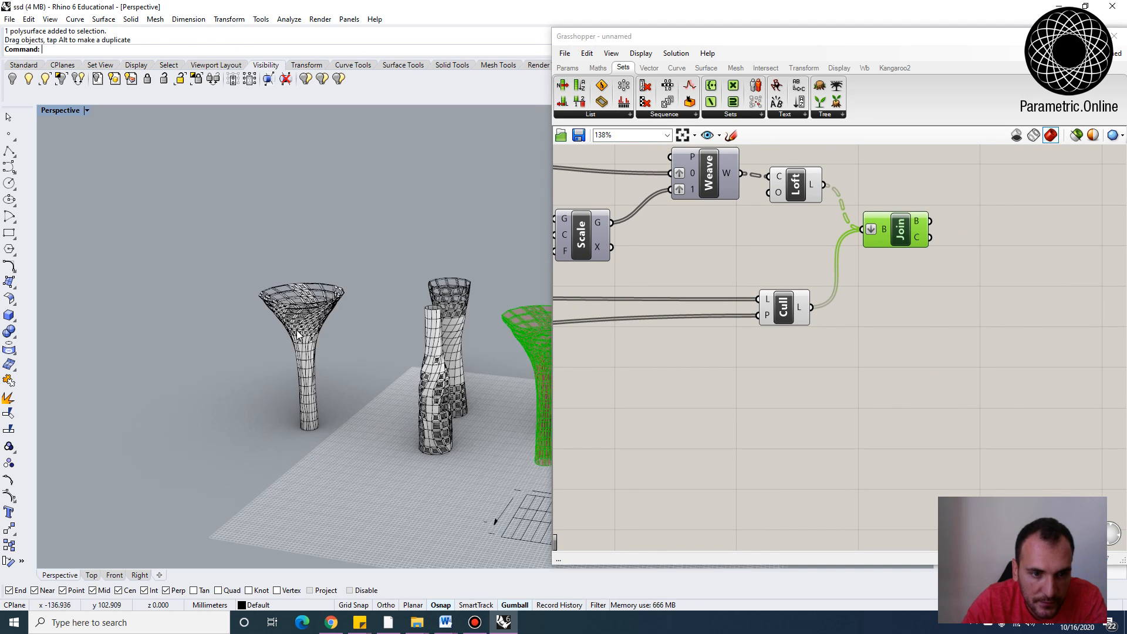
{"action": "scroll", "coordinate": [175, 264], "scroll_direction": "up", "scroll_amount": 8}
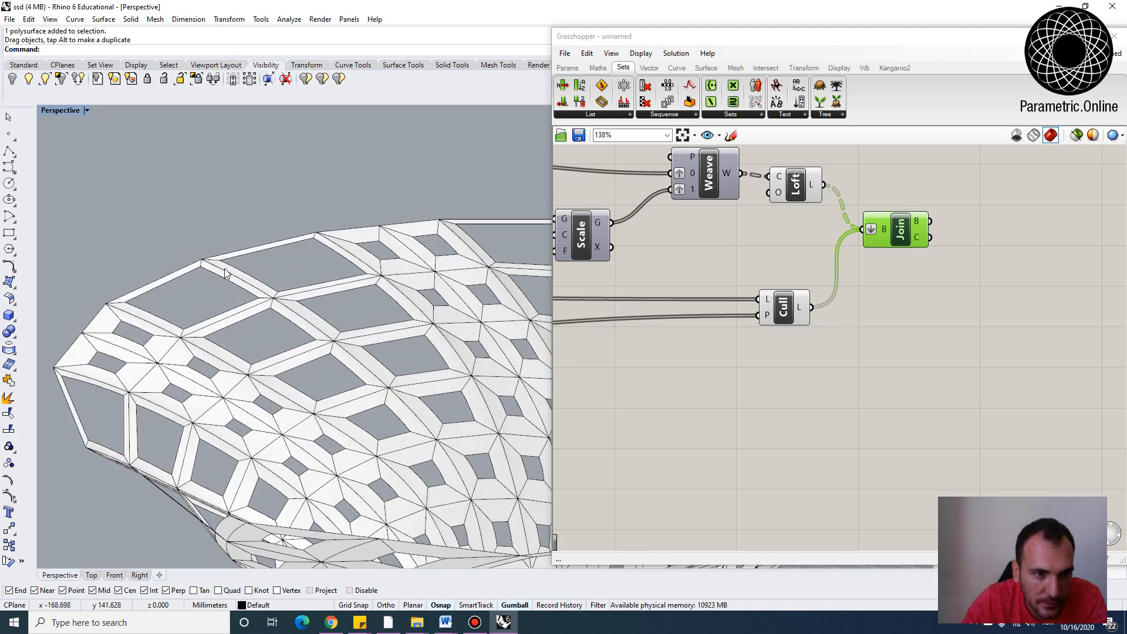
{"action": "scroll", "coordinate": [175, 265], "scroll_direction": "down", "scroll_amount": 6}
{"action": "right_click_drag", "start_coordinate": [306, 370], "coordinate": [303, 293]}
{"action": "right_click_drag", "start_coordinate": [284, 333], "coordinate": [408, 351]}
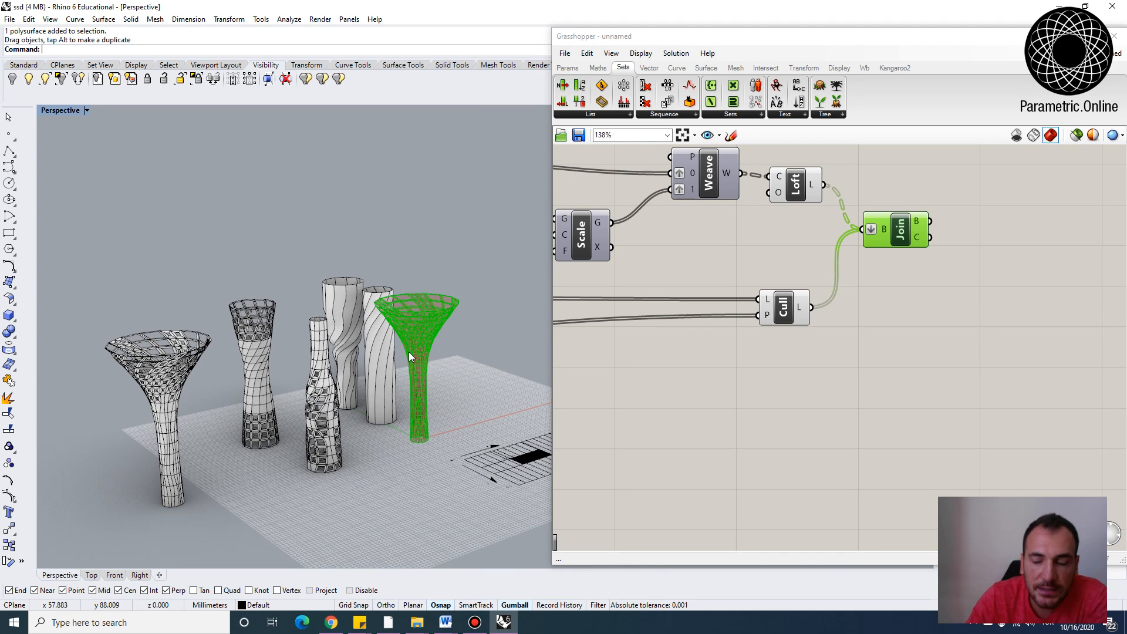
Review the definition from the domain sliders and graph mappers through the Polygon and Rotate components
{"action": "left_click", "coordinate": [861, 360]}
{"action": "scroll", "coordinate": [861, 359], "scroll_direction": "down", "scroll_amount": 5}
{"action": "scroll", "coordinate": [777, 317], "scroll_direction": "up", "scroll_amount": 5}
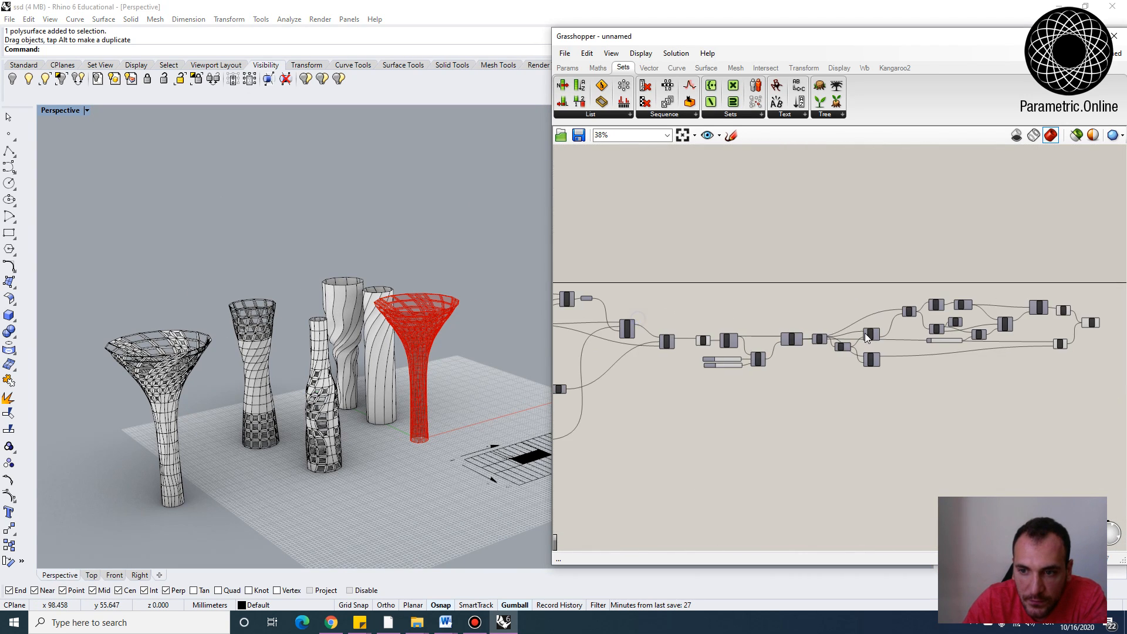
{"action": "scroll", "coordinate": [753, 278], "scroll_direction": "up", "scroll_amount": 1}
{"action": "right_click_drag", "start_coordinate": [759, 311], "coordinate": [710, 333]}
{"action": "scroll", "coordinate": [739, 280], "scroll_direction": "down", "scroll_amount": 2}
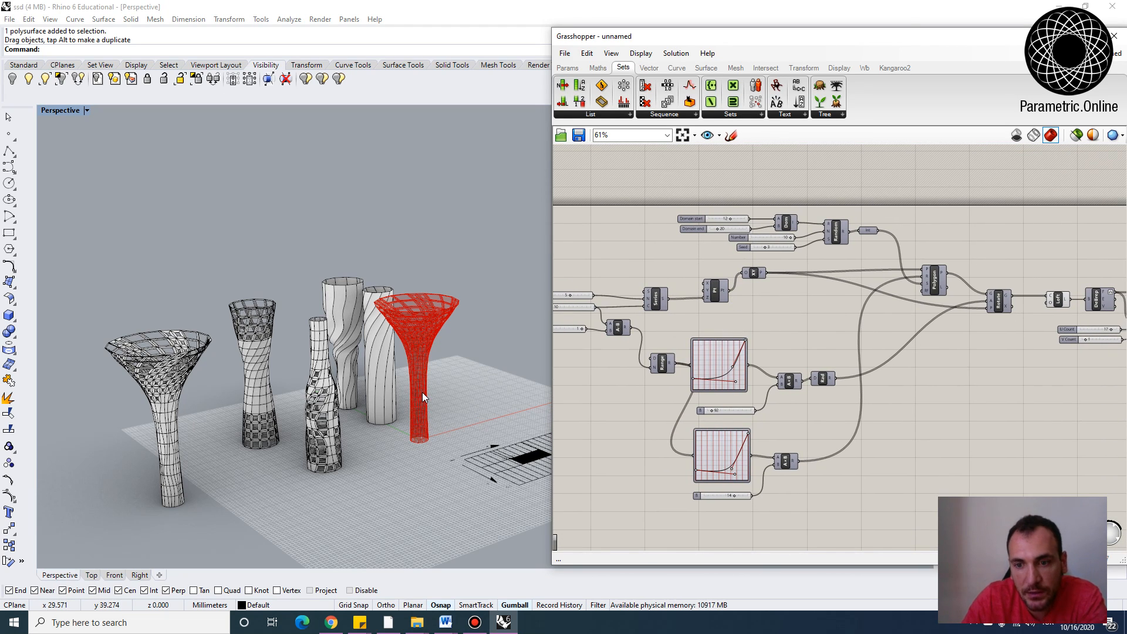
{"action": "scroll", "coordinate": [759, 351], "scroll_direction": "up", "scroll_amount": 1}
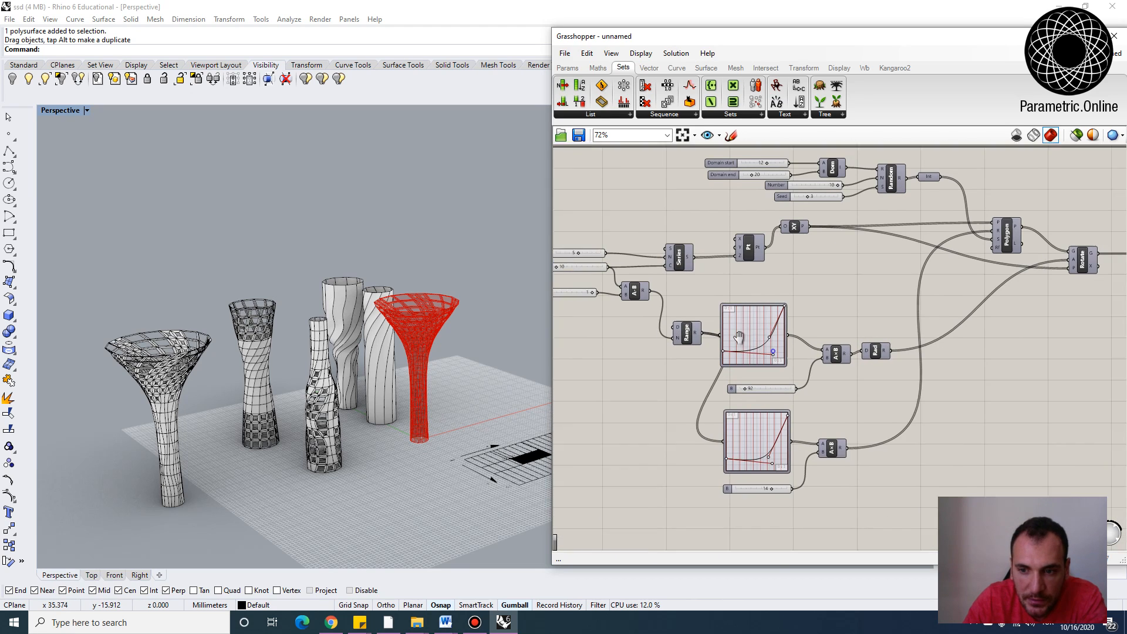
{"action": "right_click_drag", "start_coordinate": [740, 337], "coordinate": [696, 330]}
{"action": "left_click_drag", "start_coordinate": [717, 329], "coordinate": [724, 304]}
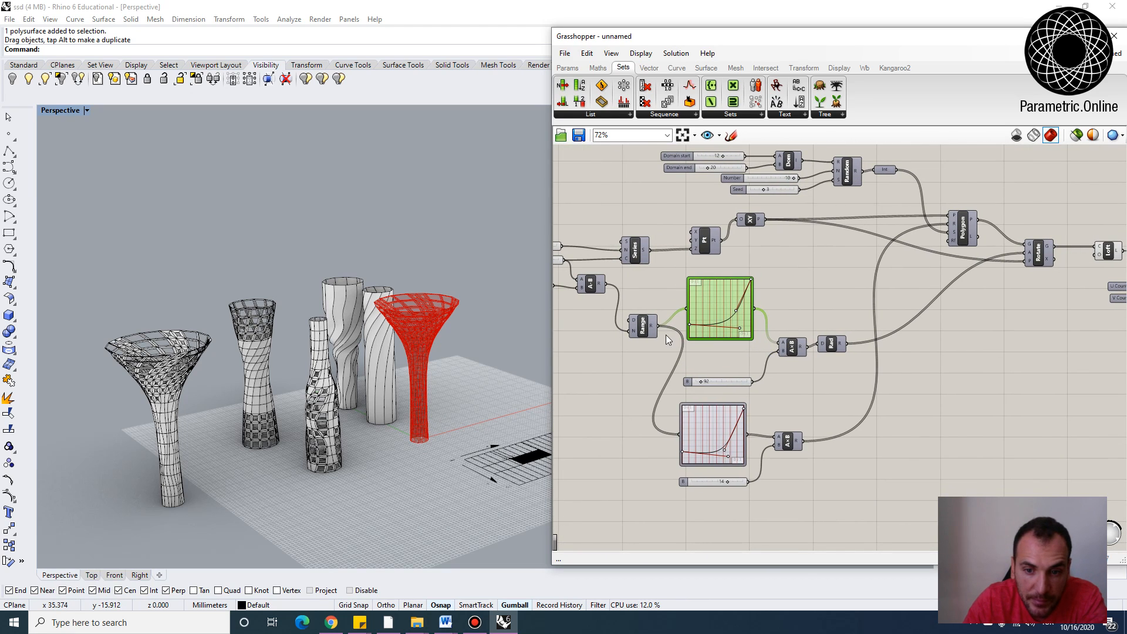
{"action": "left_click_drag", "start_coordinate": [645, 329], "coordinate": [623, 355]}
{"action": "right_click_drag", "start_coordinate": [776, 359], "coordinate": [713, 379]}
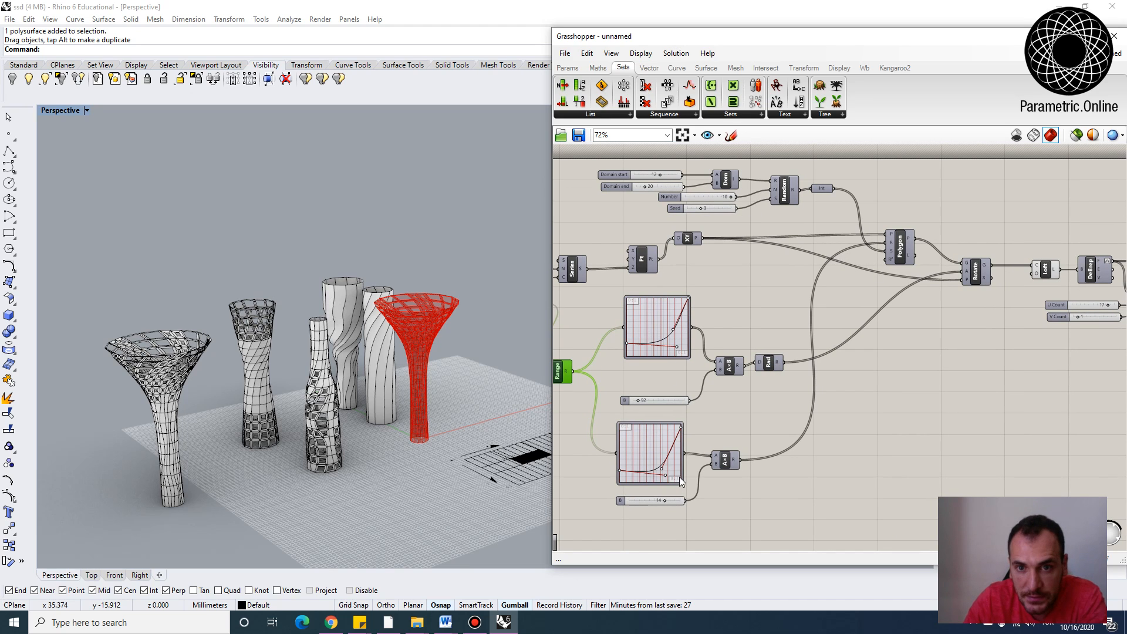
{"action": "right_click_drag", "start_coordinate": [714, 223], "coordinate": [724, 275]}
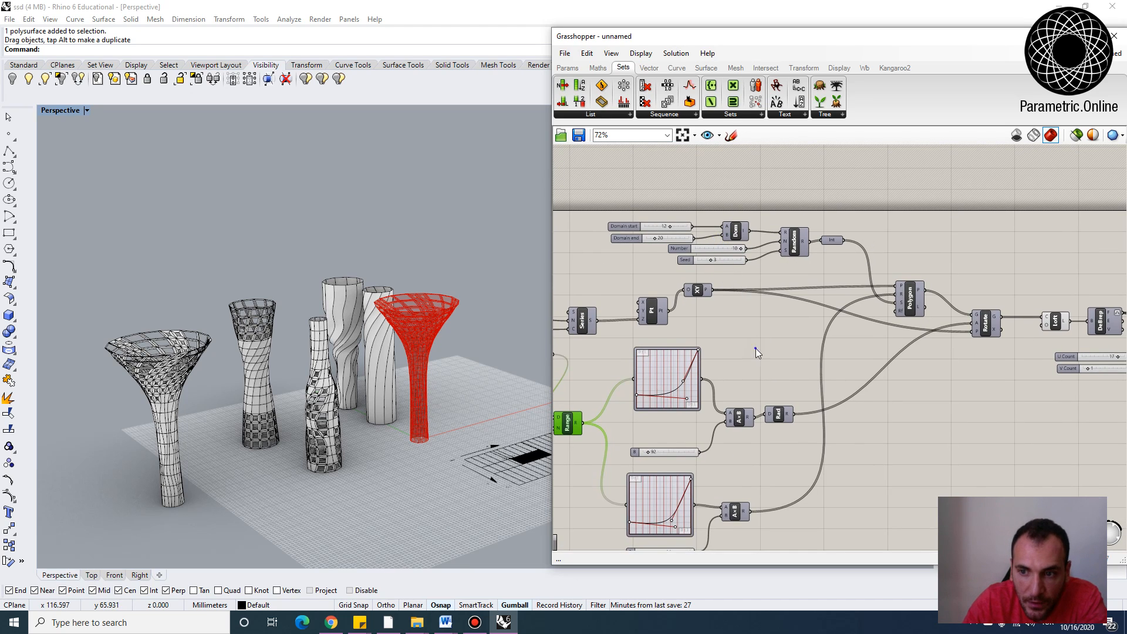
{"action": "scroll", "coordinate": [872, 280], "scroll_direction": "up", "scroll_amount": 2}
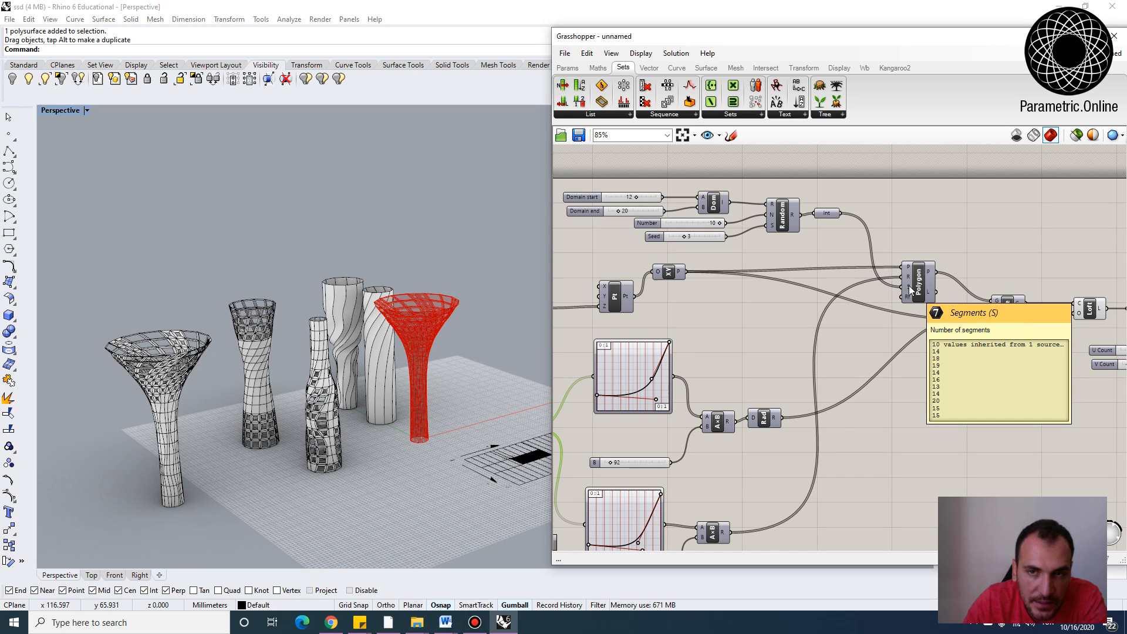
{"action": "right_click_drag", "start_coordinate": [802, 289], "coordinate": [865, 269]}
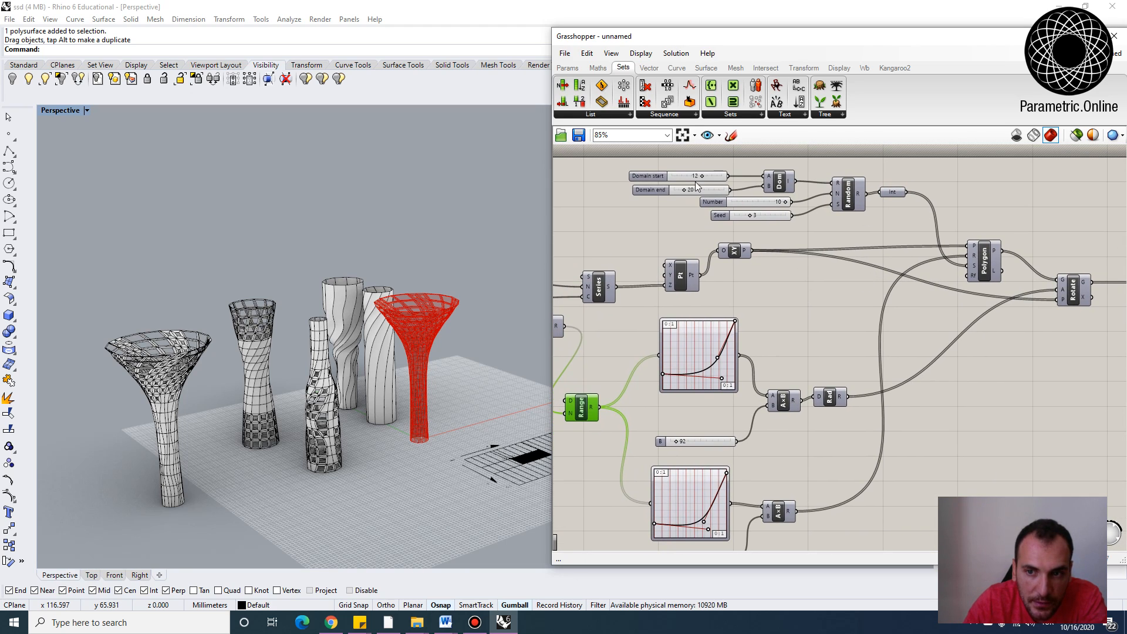
{"action": "left_click", "coordinate": [813, 234]}
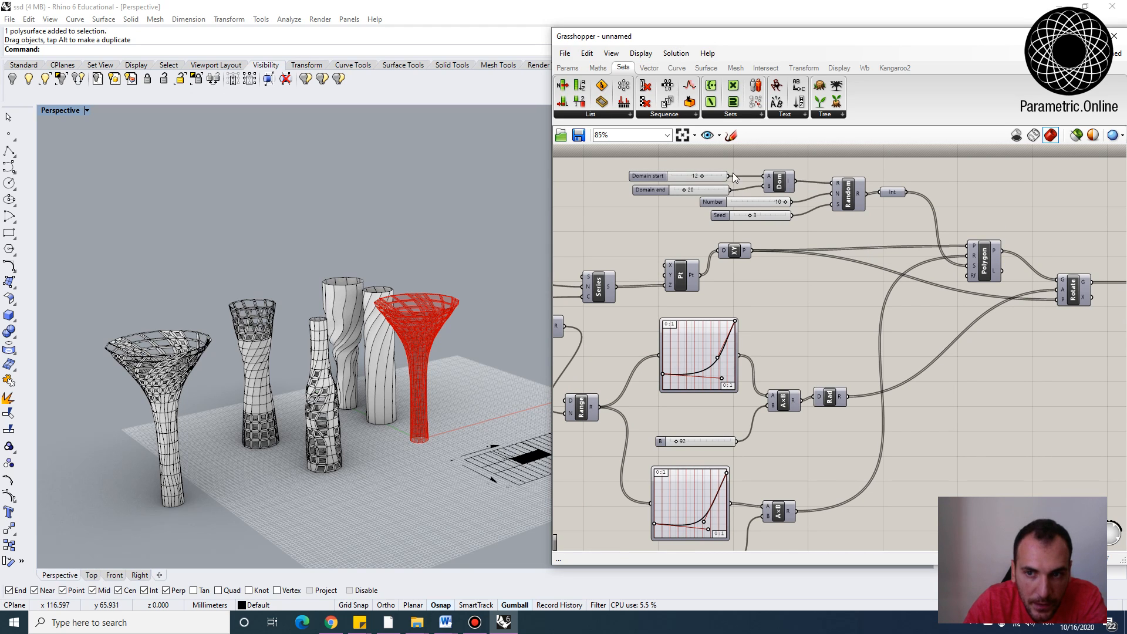
{"action": "scroll", "coordinate": [673, 177], "scroll_direction": "down", "scroll_amount": 3}
{"action": "right_click_drag", "start_coordinate": [847, 273], "coordinate": [638, 308]}
{"action": "scroll", "coordinate": [821, 275], "scroll_direction": "up", "scroll_amount": 4}
{"action": "left_click", "coordinate": [631, 342]}
{"action": "left_click", "coordinate": [641, 309]}
{"action": "right_click_drag", "start_coordinate": [748, 338], "coordinate": [818, 322]}
{"action": "scroll", "coordinate": [488, 380], "scroll_direction": "up", "scroll_amount": 5}
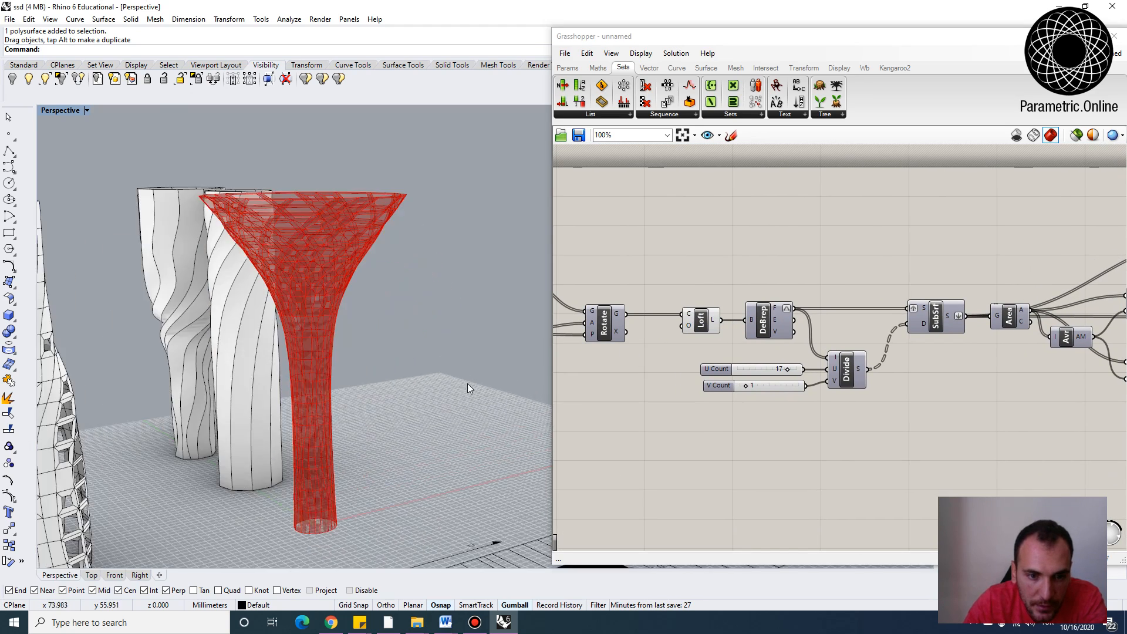
Trace the panel chain from Divide and SubSrf through Area, Average and the Larger/Smaller comparisons
{"action": "scroll", "coordinate": [411, 382], "scroll_direction": "down", "scroll_amount": 4}
{"action": "right_click_drag", "start_coordinate": [355, 381], "coordinate": [319, 462]}
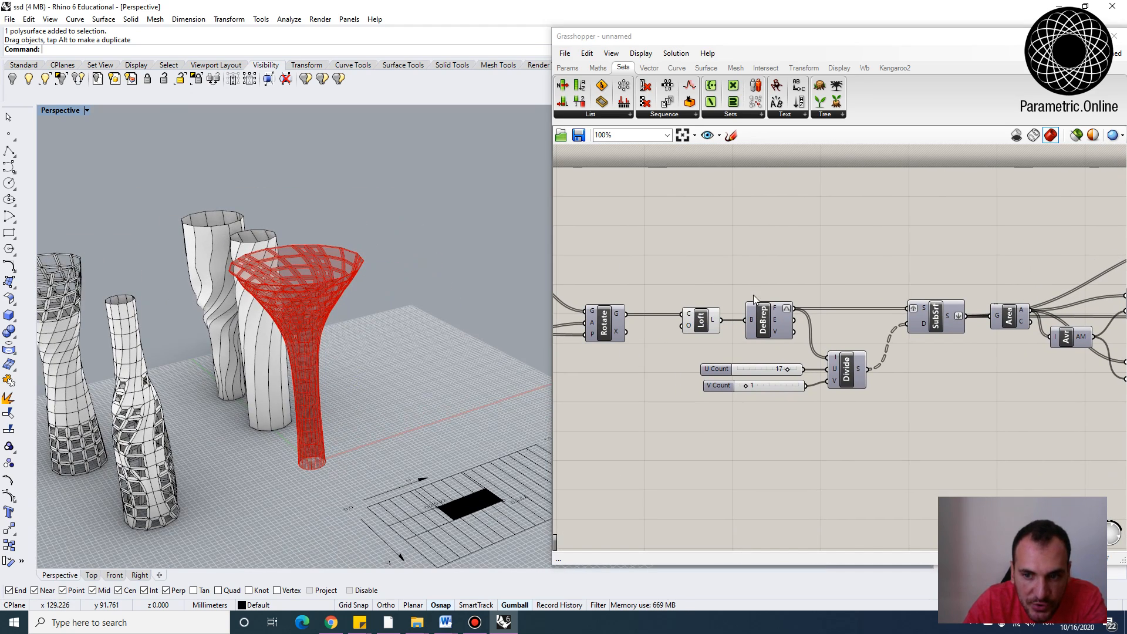
{"action": "left_click", "coordinate": [830, 360]}
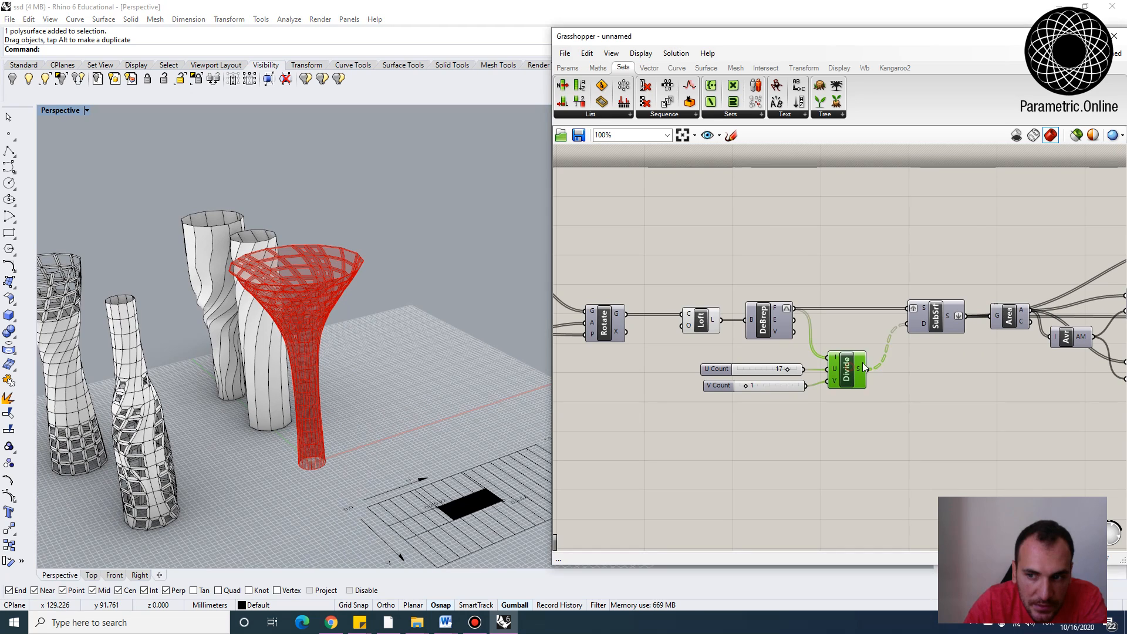
{"action": "left_click", "coordinate": [938, 311]}
{"action": "scroll", "coordinate": [922, 329], "scroll_direction": "up", "scroll_amount": 3}
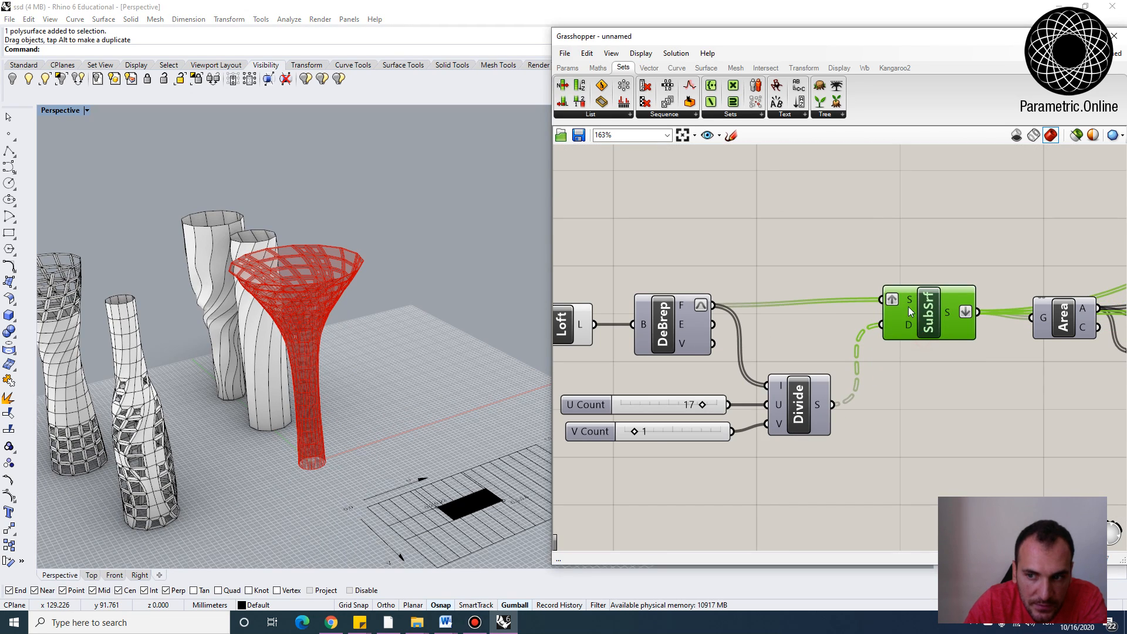
{"action": "scroll", "coordinate": [934, 317], "scroll_direction": "down", "scroll_amount": 1}
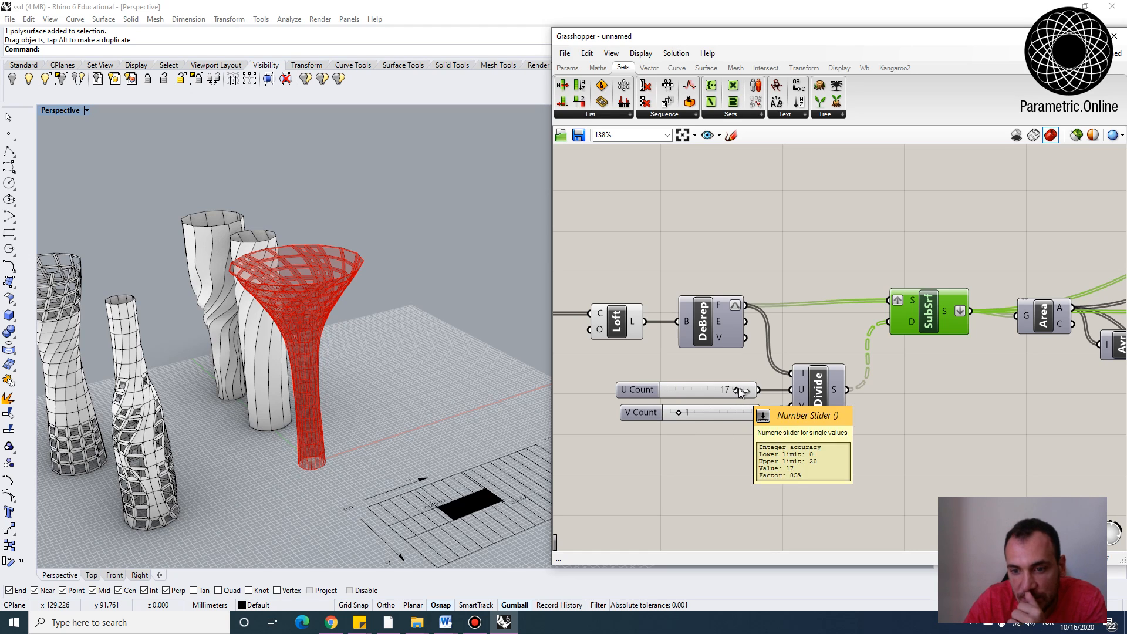
{"action": "right_click_drag", "start_coordinate": [434, 411], "coordinate": [424, 432]}
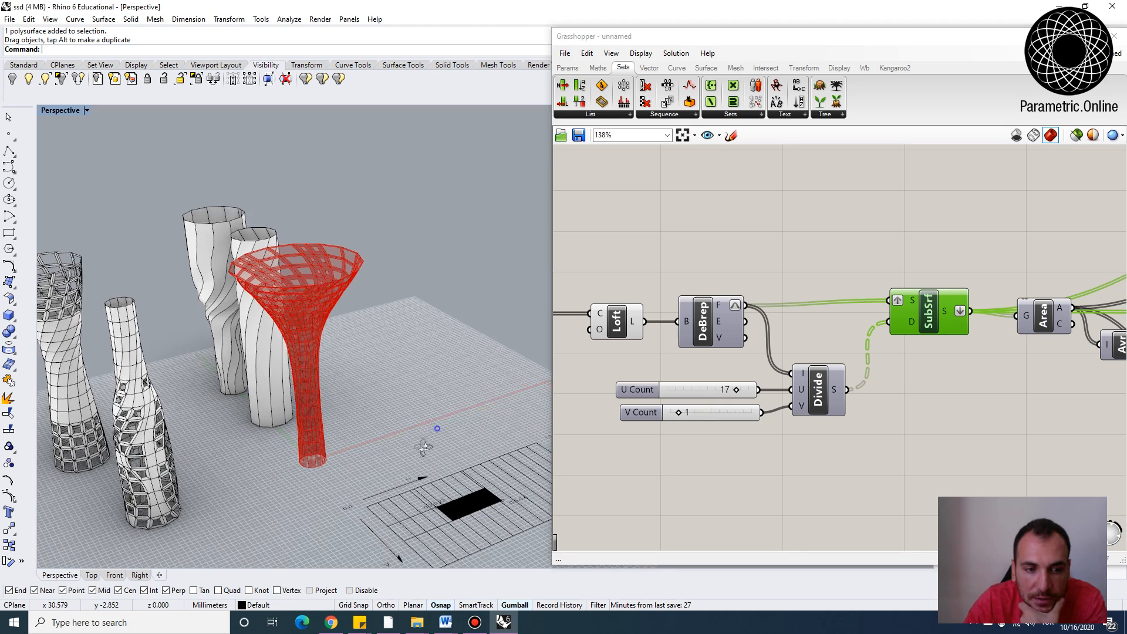
{"action": "scroll", "coordinate": [382, 387], "scroll_direction": "down", "scroll_amount": 4}
{"action": "right_click_drag", "start_coordinate": [1046, 347], "coordinate": [721, 342]}
{"action": "scroll", "coordinate": [723, 316], "scroll_direction": "down", "scroll_amount": 2}
{"action": "left_click_drag", "start_coordinate": [638, 308], "coordinate": [641, 275]}
{"action": "scroll", "coordinate": [747, 276], "scroll_direction": "down", "scroll_amount": 2}
{"action": "right_click_drag", "start_coordinate": [743, 295], "coordinate": [677, 307]}
{"action": "scroll", "coordinate": [676, 308], "scroll_direction": "up", "scroll_amount": 2}
{"action": "left_click", "coordinate": [638, 314]}
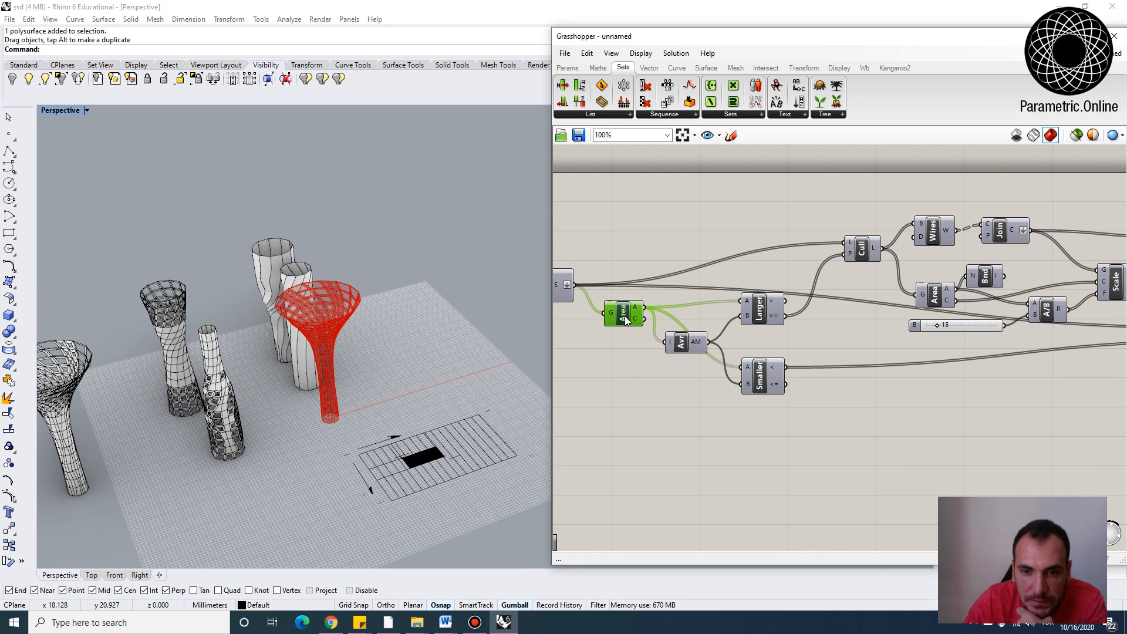
{"action": "left_click_drag", "start_coordinate": [687, 347], "coordinate": [686, 339]}
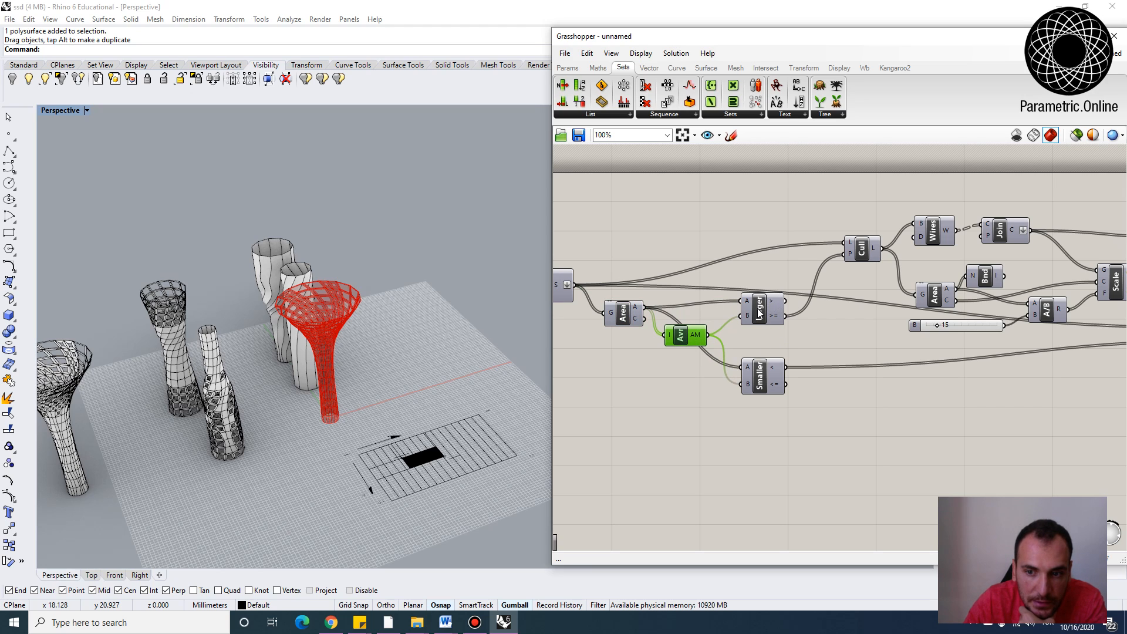
{"action": "right_click_drag", "start_coordinate": [861, 264], "coordinate": [776, 292]}
{"action": "left_click", "coordinate": [822, 285]}
{"action": "scroll", "coordinate": [866, 286], "scroll_direction": "down", "scroll_amount": 3}
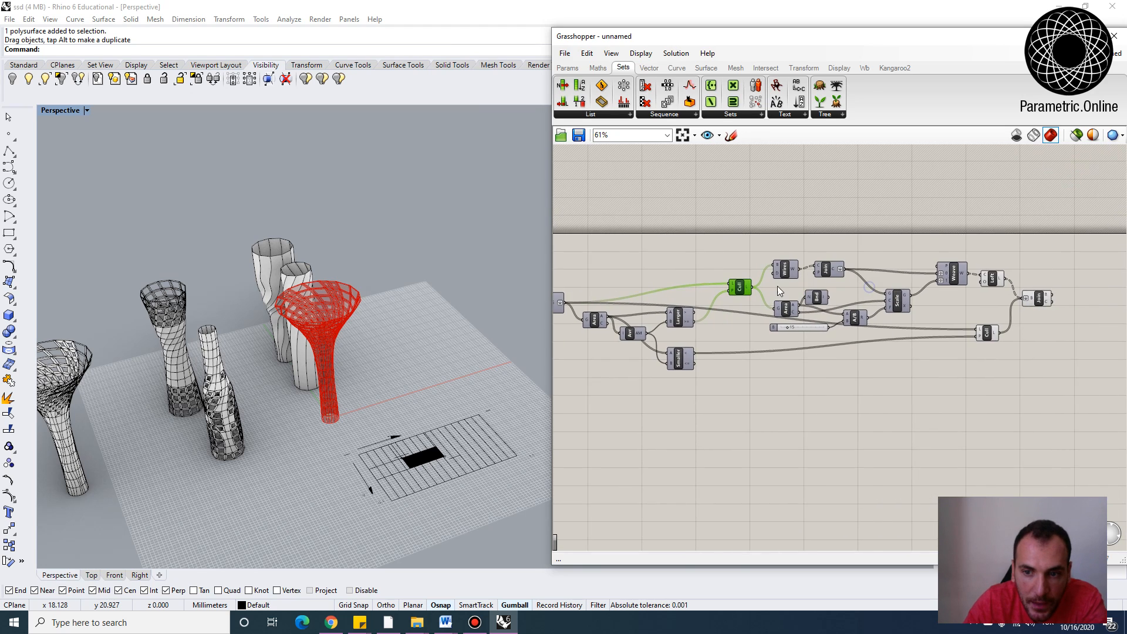
{"action": "scroll", "coordinate": [775, 290], "scroll_direction": "up", "scroll_amount": 3}
{"action": "right_click_drag", "start_coordinate": [699, 293], "coordinate": [752, 309]}
Trace the culled panels through Wires, Join, Scale, Weave, Loft and the final Join component
{"action": "mouse_move", "coordinate": [683, 358]}
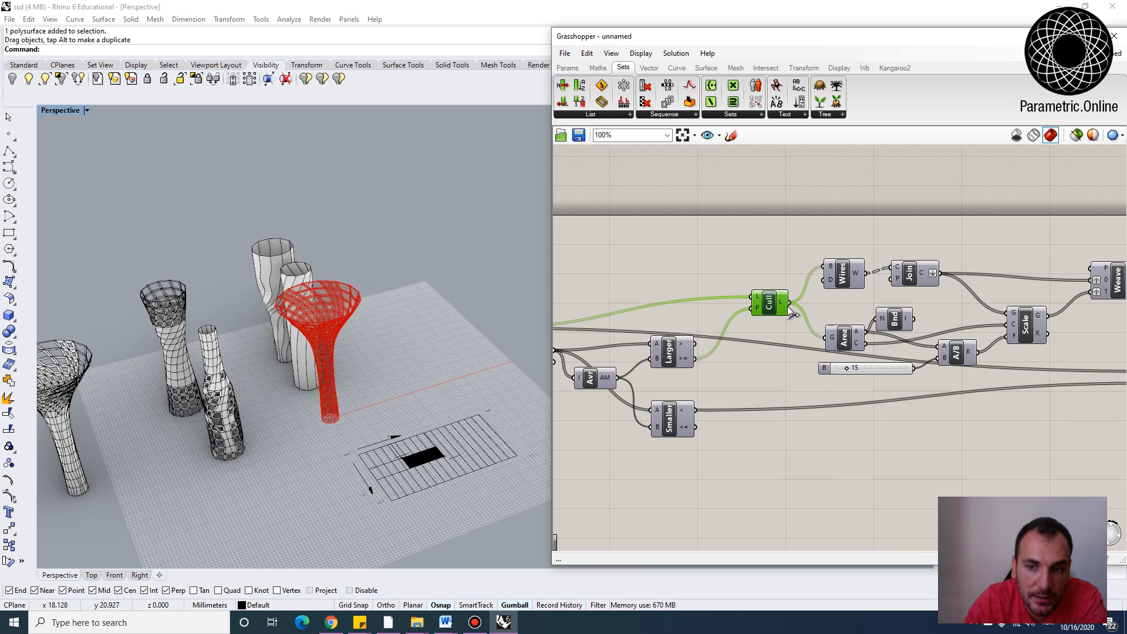
{"action": "scroll", "coordinate": [767, 298], "scroll_direction": "down", "scroll_amount": 1}
{"action": "right_click_drag", "start_coordinate": [777, 287], "coordinate": [655, 290]}
{"action": "scroll", "coordinate": [654, 290], "scroll_direction": "up", "scroll_amount": 2}
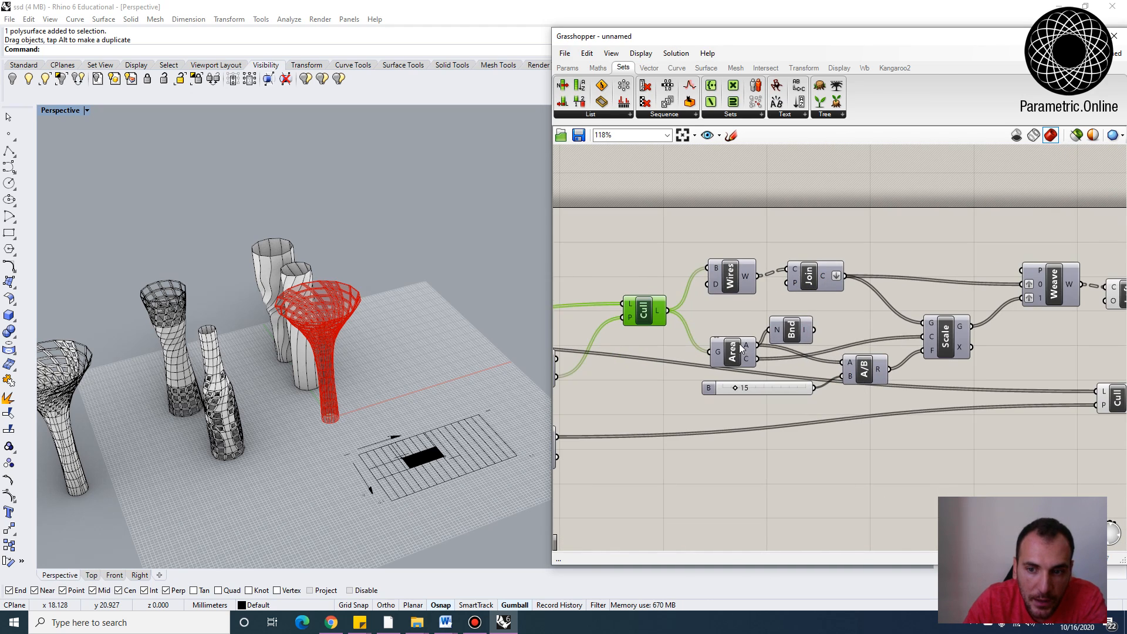
{"action": "left_click", "coordinate": [722, 342]}
{"action": "left_click", "coordinate": [727, 270]}
{"action": "left_click_drag", "start_coordinate": [725, 270], "coordinate": [724, 270]}
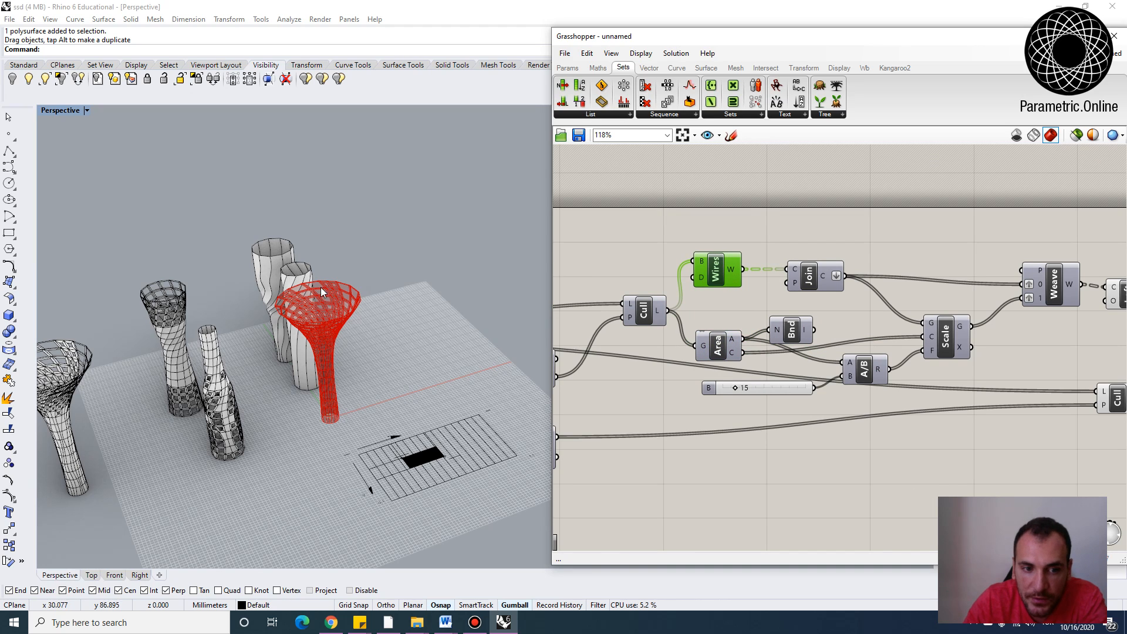
{"action": "left_click", "coordinate": [810, 275]}
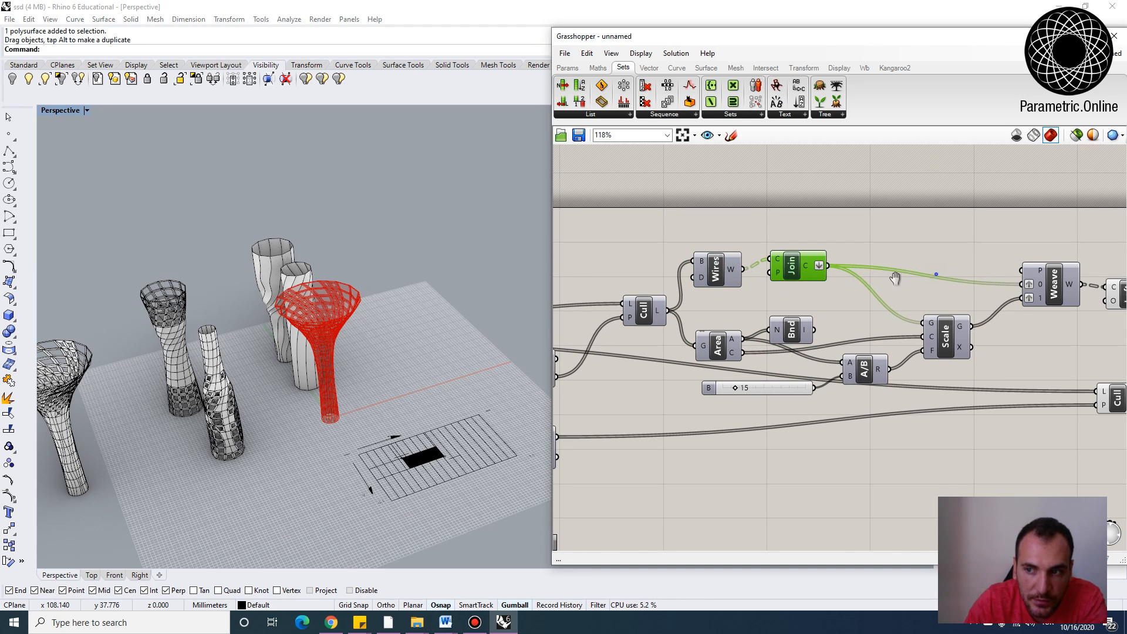
{"action": "right_click_drag", "start_coordinate": [970, 282], "coordinate": [838, 285]}
{"action": "scroll", "coordinate": [959, 290], "scroll_direction": "down", "scroll_amount": 1}
{"action": "left_click", "coordinate": [987, 300]}
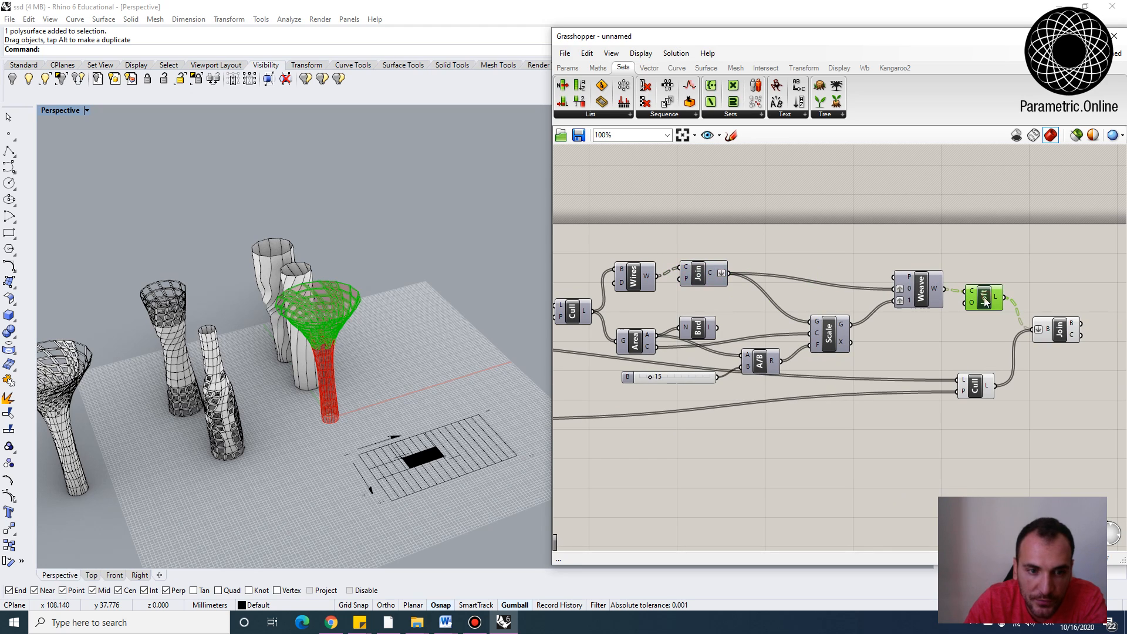
{"action": "left_click", "coordinate": [1032, 360]}
{"action": "left_click", "coordinate": [1049, 326]}
Examine the UV grid preview in the viewport
{"action": "right_click_drag", "start_coordinate": [348, 405], "coordinate": [359, 372]}
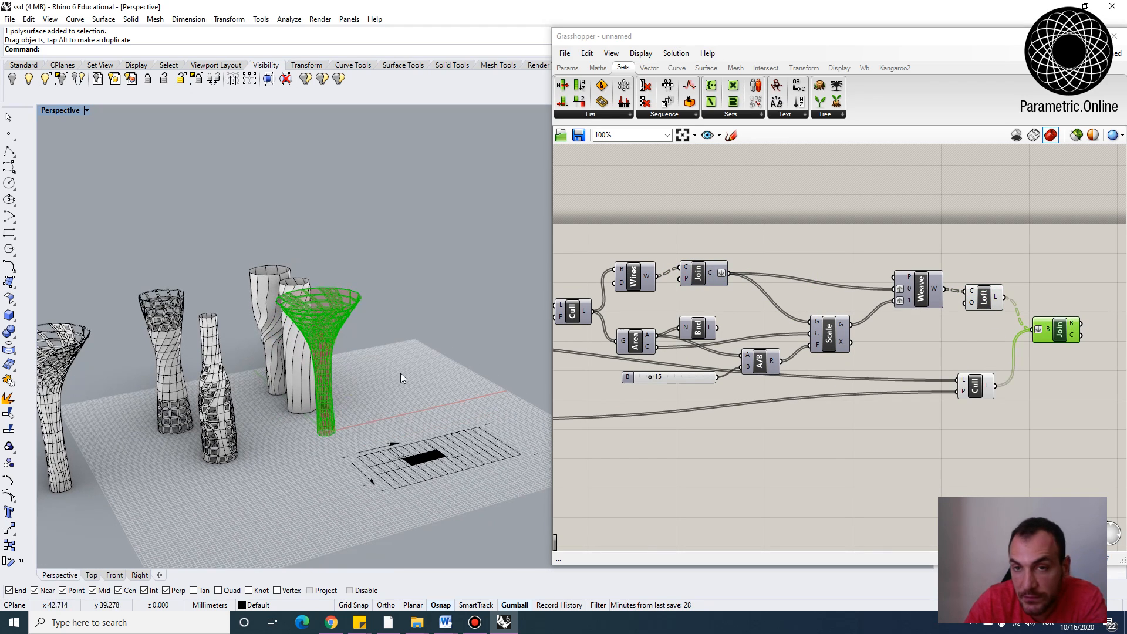
{"action": "left_click", "coordinate": [793, 473]}
{"action": "right_click_drag", "start_coordinate": [447, 450], "coordinate": [343, 476]}
{"action": "scroll", "coordinate": [382, 464], "scroll_direction": "down", "scroll_amount": 4}
{"action": "right_click_drag", "start_coordinate": [410, 441], "coordinate": [491, 421]}
{"action": "scroll", "coordinate": [491, 421], "scroll_direction": "up", "scroll_amount": 2}
{"action": "scroll", "coordinate": [446, 476], "scroll_direction": "up", "scroll_amount": 5}
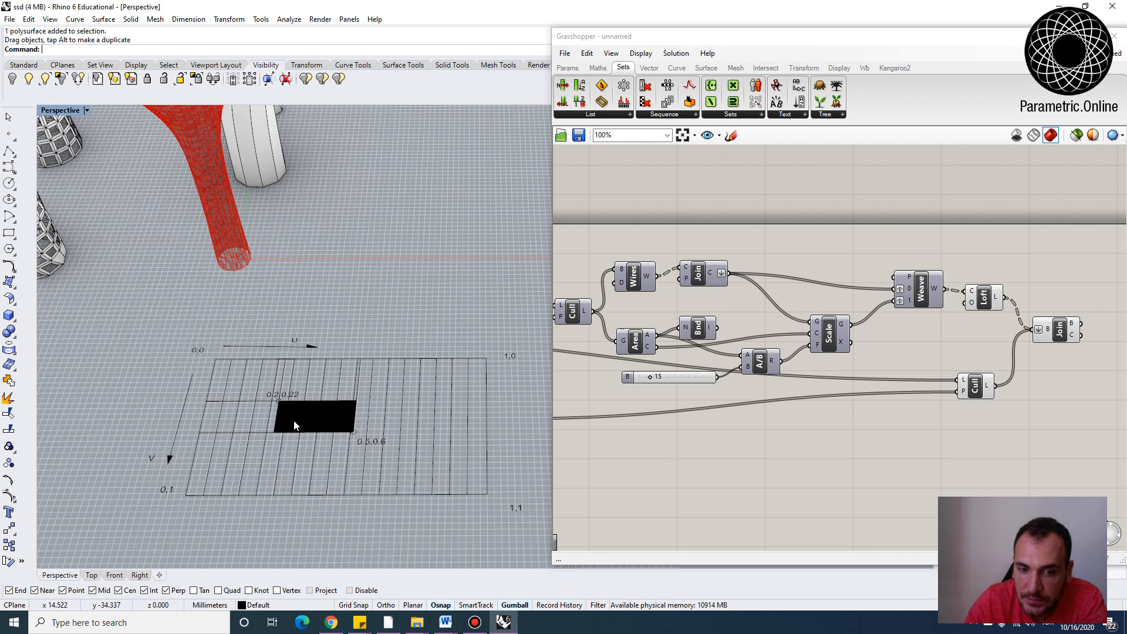
Pan and zoom the definition back to the Divide and SubSrf components
{"action": "right_click_drag", "start_coordinate": [644, 390], "coordinate": [821, 376]}
{"action": "scroll", "coordinate": [821, 376], "scroll_direction": "down", "scroll_amount": 2}
{"action": "right_click_drag", "start_coordinate": [578, 370], "coordinate": [845, 351]}
{"action": "scroll", "coordinate": [824, 320], "scroll_direction": "up", "scroll_amount": 3}
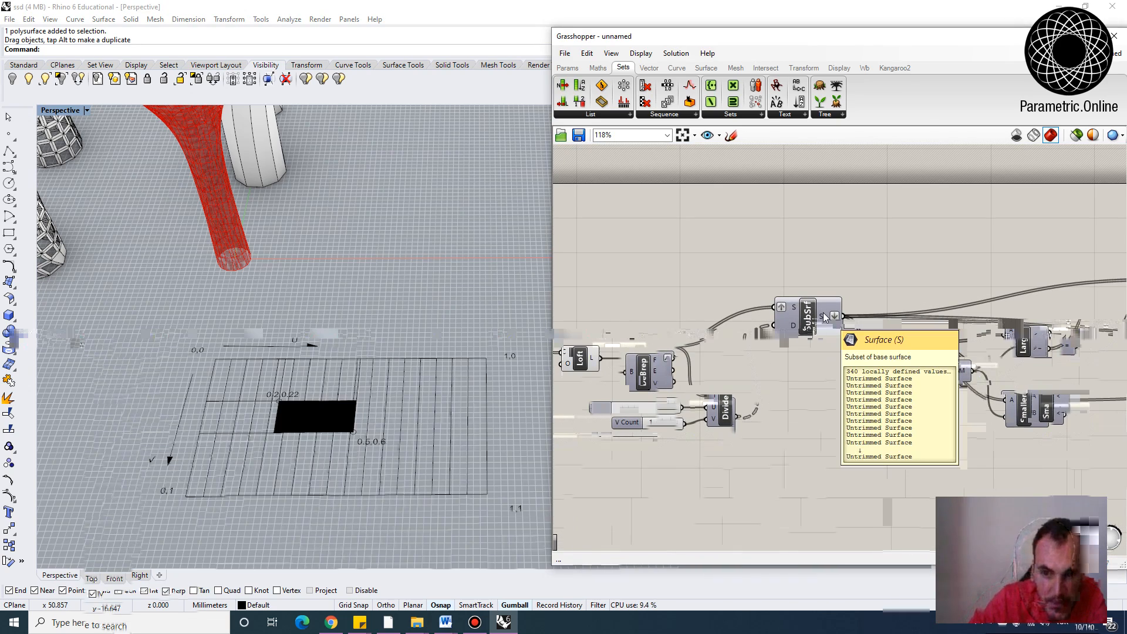
Orbit and zoom the perspective viewport to inspect all the baked vase variations side by side
{"action": "scroll", "coordinate": [329, 282], "scroll_direction": "down", "scroll_amount": 2}
{"action": "right_click_drag", "start_coordinate": [332, 370], "coordinate": [369, 324]}
{"action": "scroll", "coordinate": [368, 325], "scroll_direction": "down", "scroll_amount": 3}
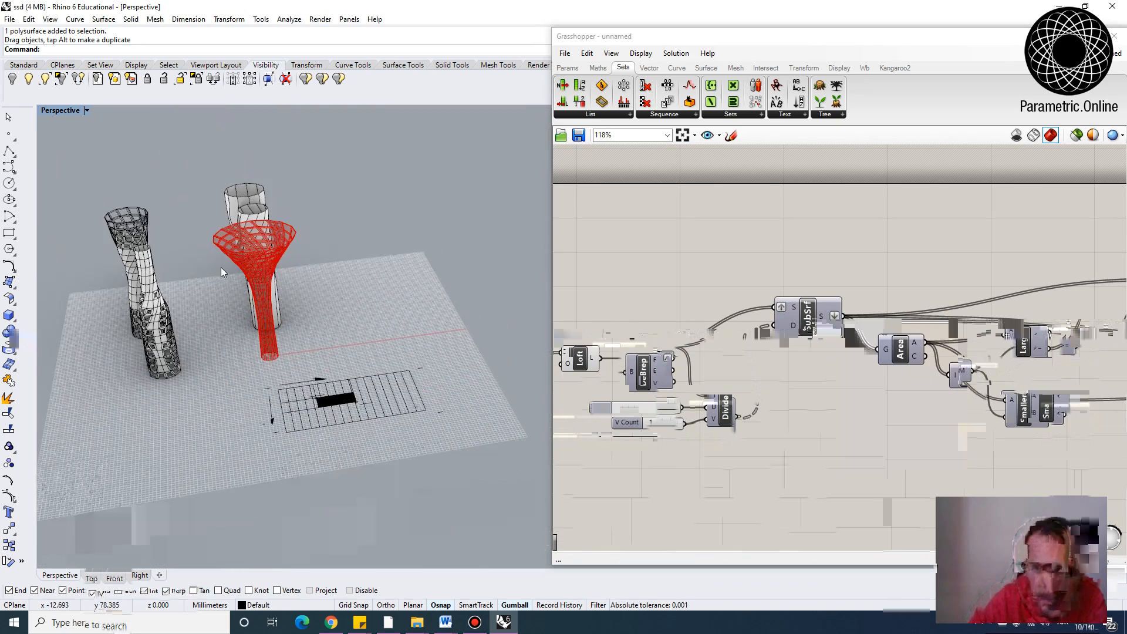
{"action": "right_click_drag", "start_coordinate": [242, 368], "coordinate": [374, 339]}
{"action": "scroll", "coordinate": [236, 341], "scroll_direction": "up", "scroll_amount": 4}
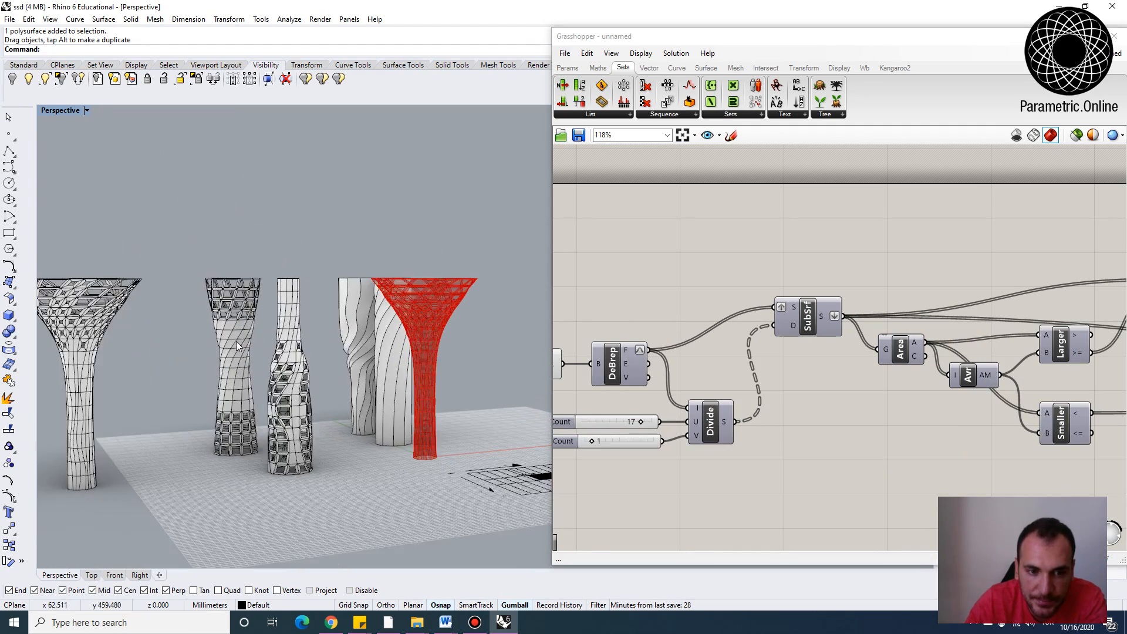
{"action": "right_click_drag", "start_coordinate": [236, 340], "coordinate": [331, 321]}
{"action": "right_click_drag", "start_coordinate": [339, 392], "coordinate": [291, 448]}
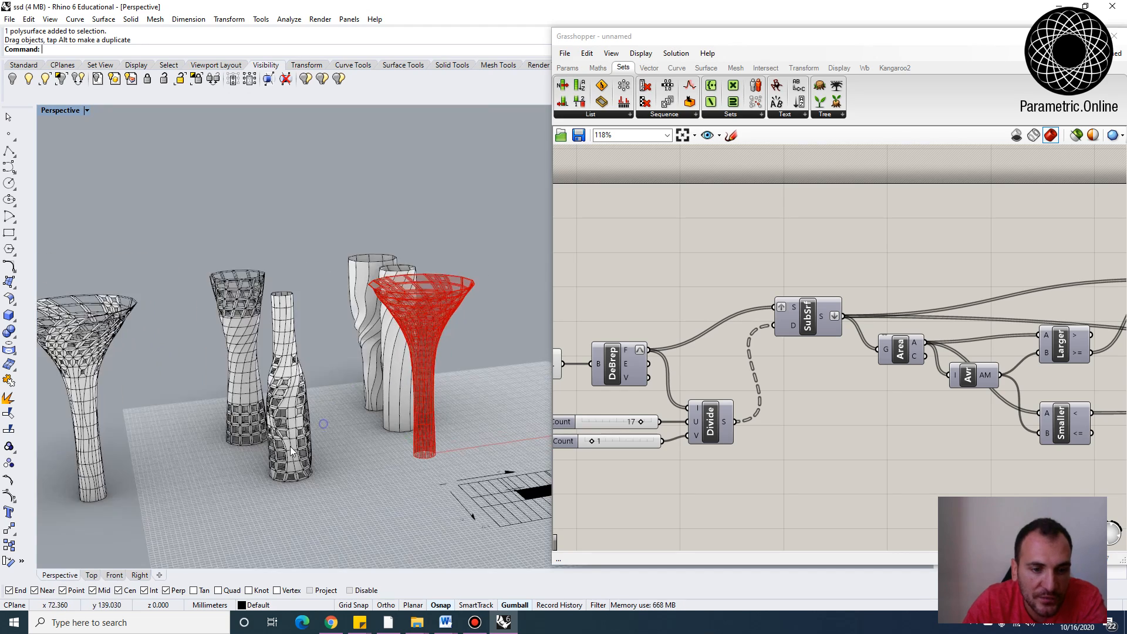
{"action": "scroll", "coordinate": [364, 352], "scroll_direction": "down", "scroll_amount": 5}
{"action": "scroll", "coordinate": [364, 352], "scroll_direction": "up", "scroll_amount": 5}
{"action": "right_click_drag", "start_coordinate": [364, 352], "coordinate": [387, 368]}
{"action": "scroll", "coordinate": [387, 368], "scroll_direction": "down", "scroll_amount": 4}
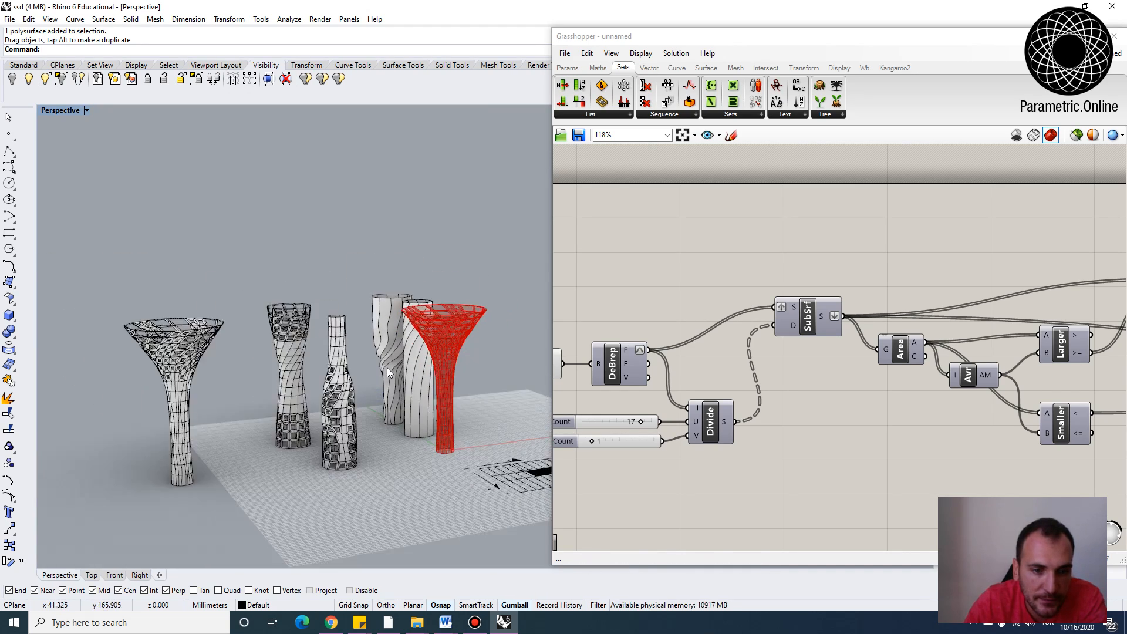
{"action": "scroll", "coordinate": [417, 412], "scroll_direction": "up", "scroll_amount": 4}
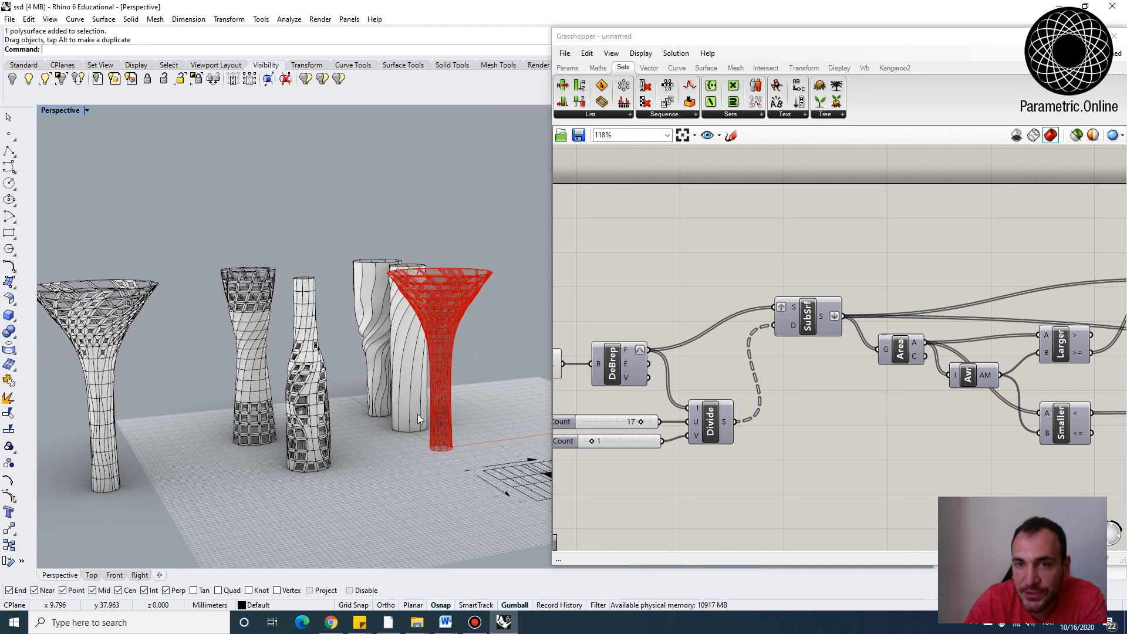